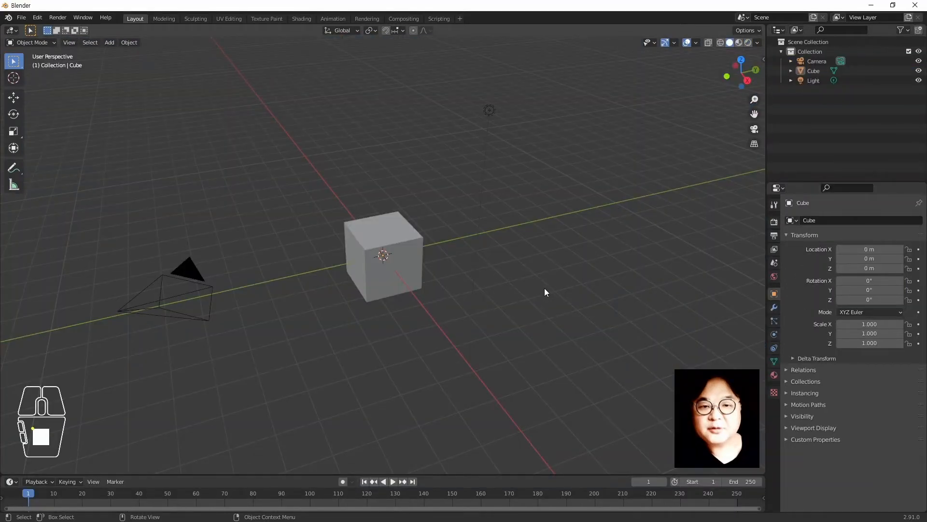
# Start a new General file to get the default cube, camera and light
pyautogui.click(538, 291)
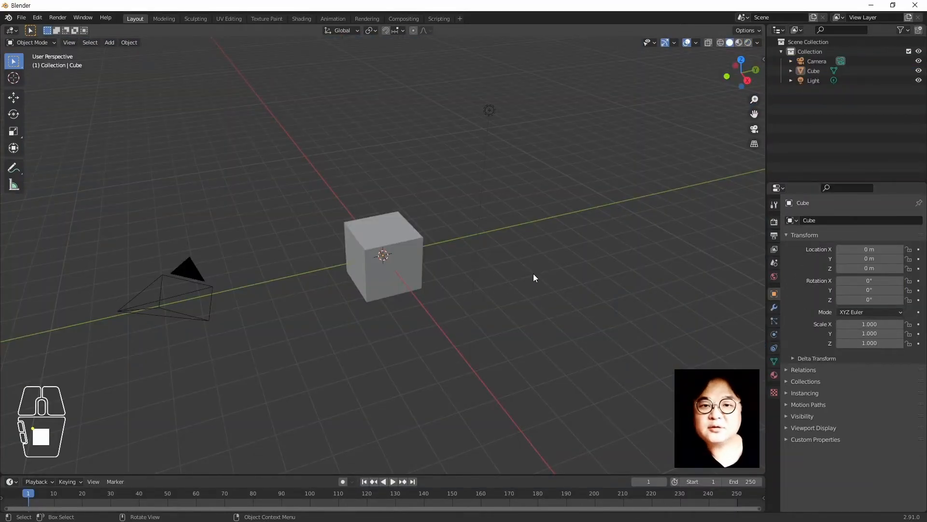
pyautogui.click(533, 277)
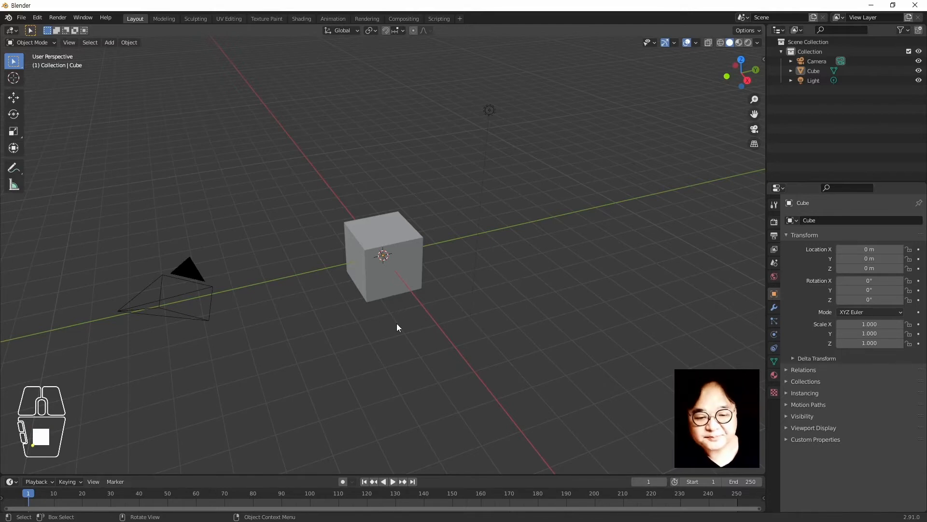
# Slide the cube back along the Y axis
pyautogui.click(399, 271)
pyautogui.press('g')
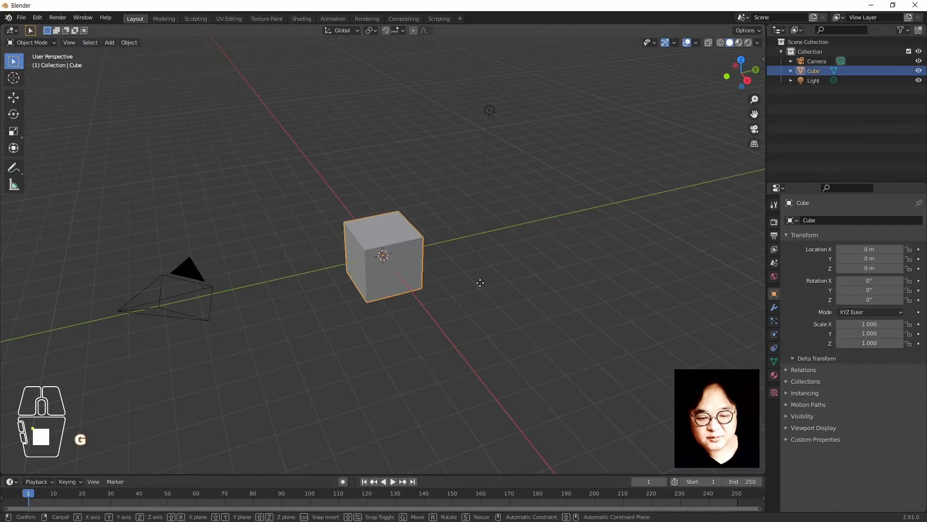
pyautogui.press('y')
pyautogui.click(389, 328)
# Add a UV sphere and raise it to Z 1 m
pyautogui.hotkey('shift', 'a')
pyautogui.moveTo(390, 328)
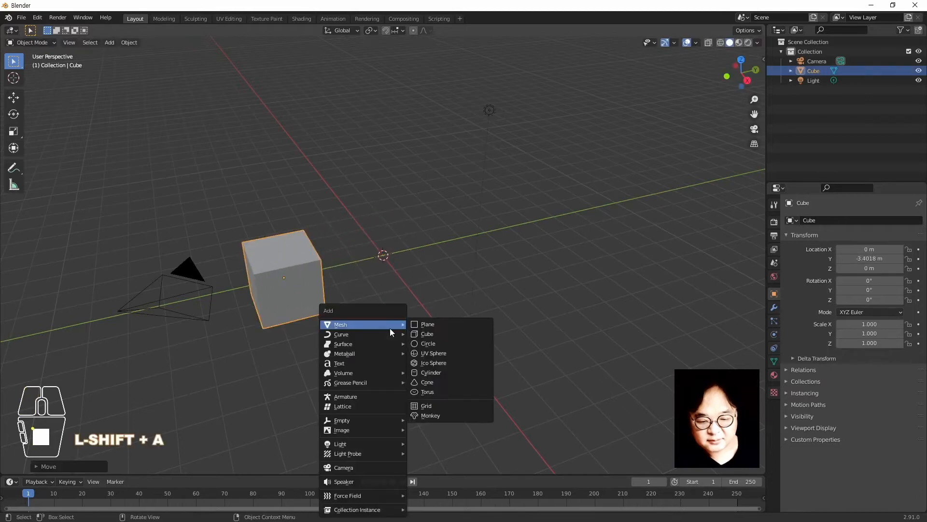
pyautogui.click(459, 353)
pyautogui.press('g')
pyautogui.press('z')
pyautogui.press('1')
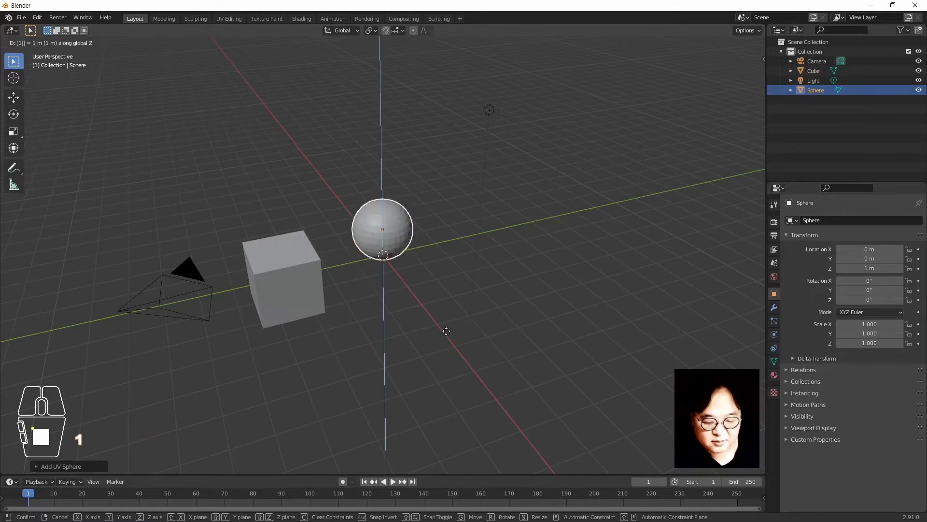
pyautogui.press('Return')
# Raise the cube 1 m along Z, then deselect it
pyautogui.click(276, 283)
pyautogui.press('g')
pyautogui.press('z')
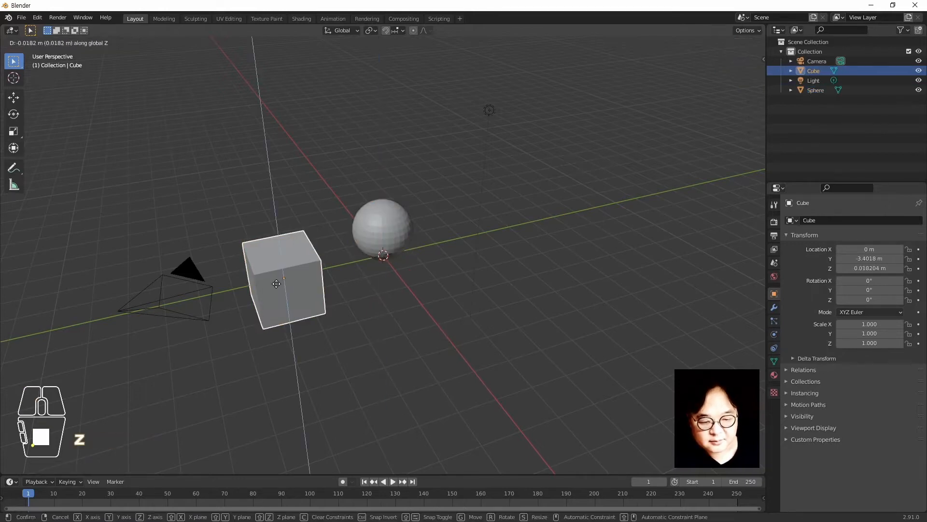
pyautogui.press('1')
pyautogui.press('Return')
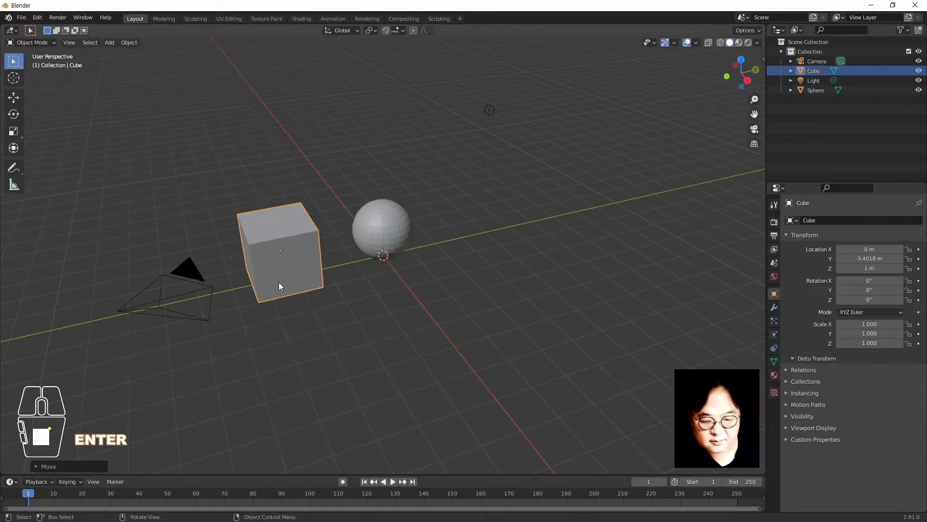
pyautogui.click(381, 313)
# Add a cone, move it along Y and up to Z 1 m
pyautogui.hotkey('shift', 'a')
pyautogui.moveTo(384, 310)
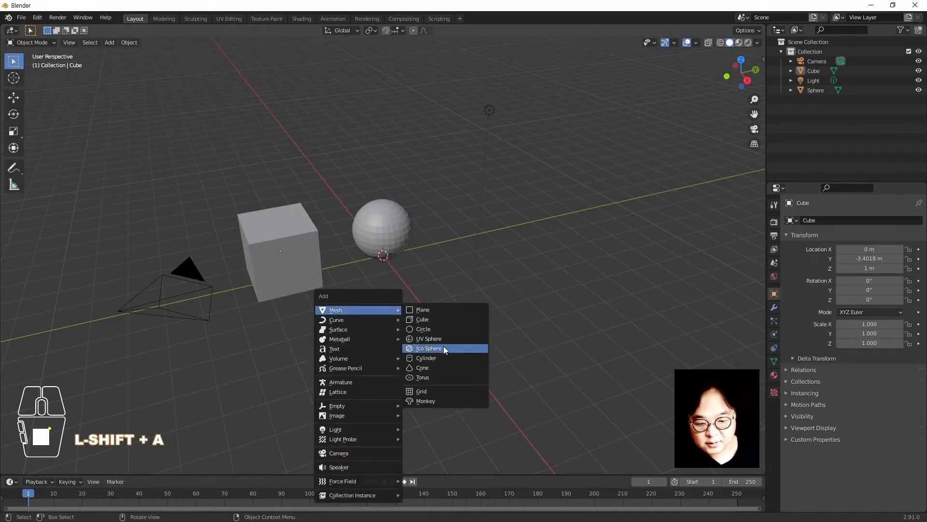
pyautogui.click(442, 367)
pyautogui.press('g')
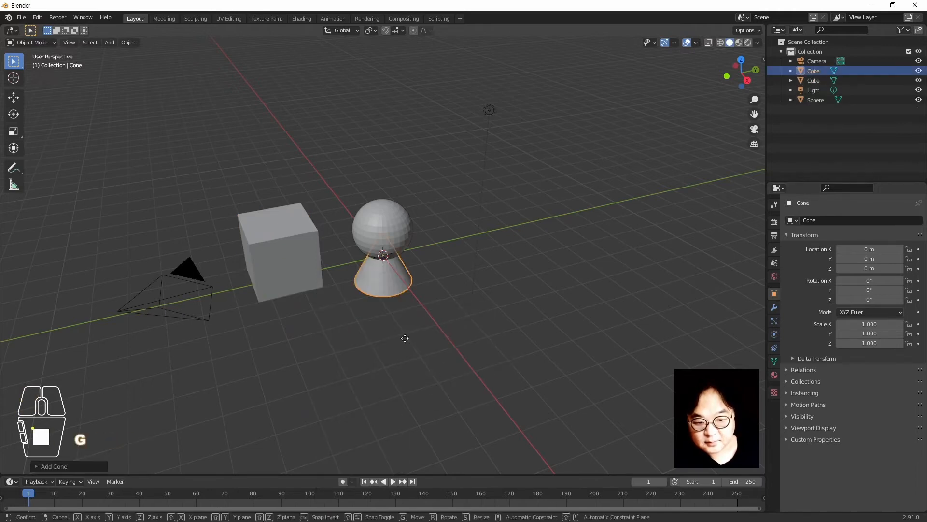
pyautogui.press('y')
pyautogui.write('z')
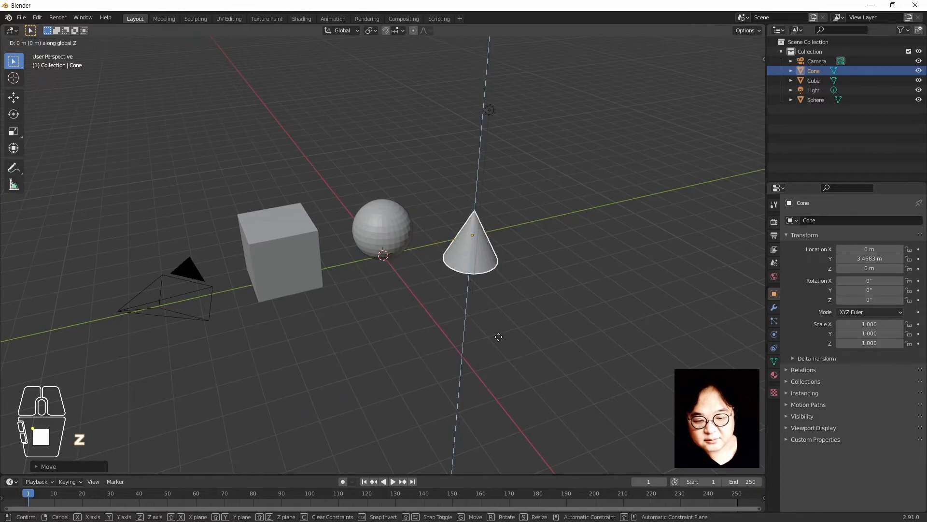
pyautogui.write('1')
pyautogui.press('Return')
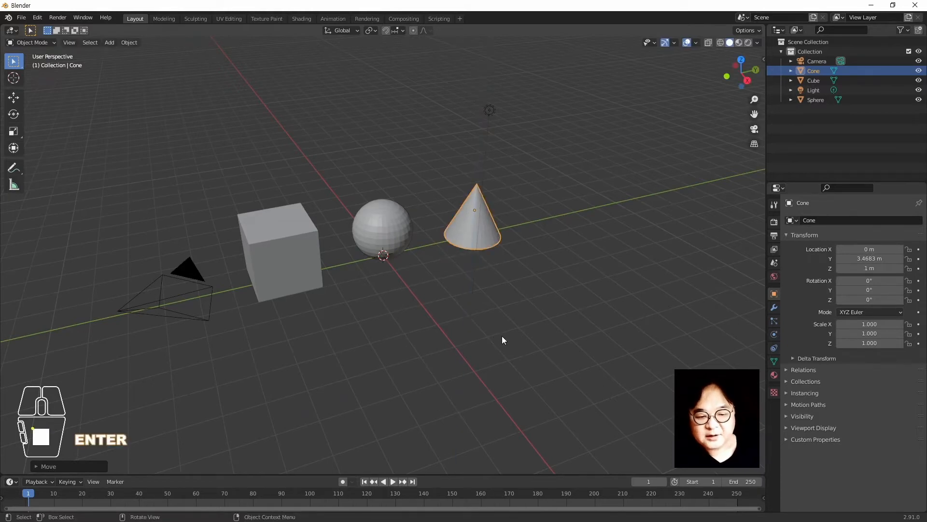
pyautogui.click(500, 335)
pyautogui.moveTo(393, 309); pyautogui.dragTo(430, 320, button='middle')
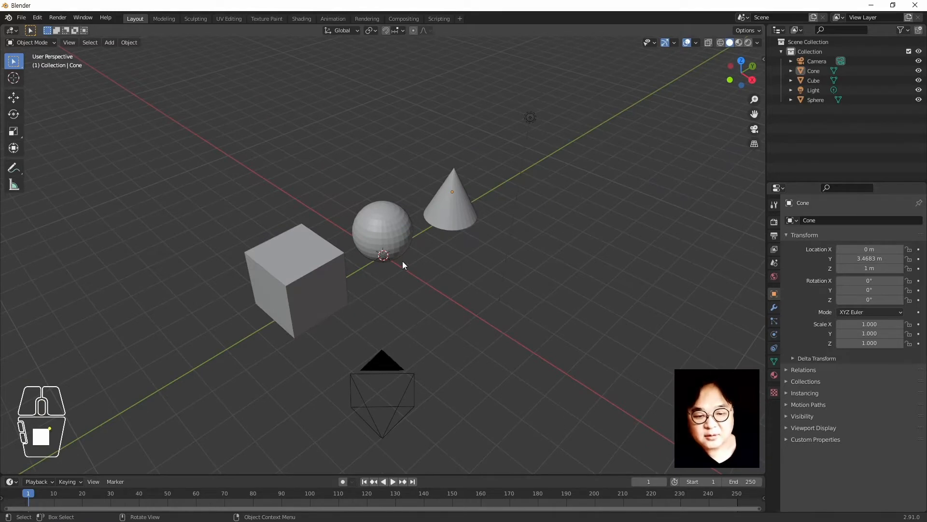
pyautogui.scroll(3, 407, 262)
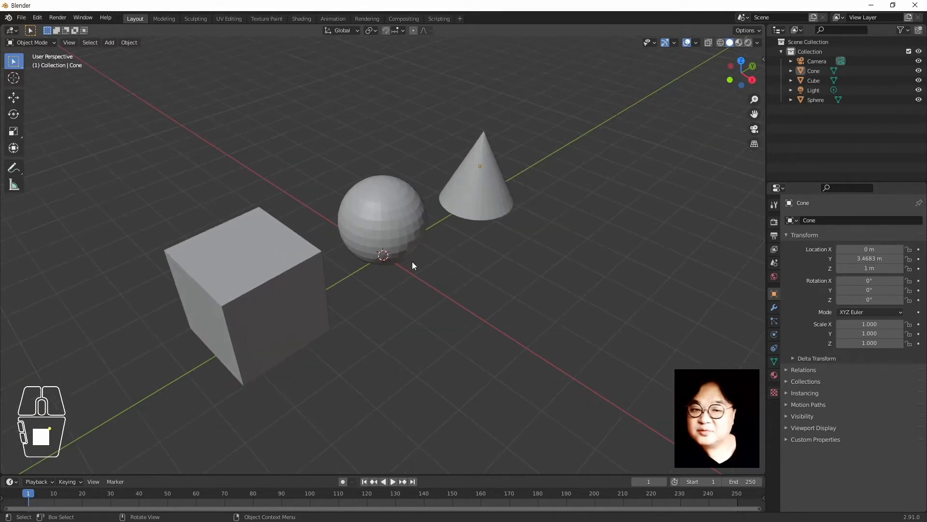
pyautogui.moveTo(412, 260); pyautogui.dragTo(465, 282, button='middle')
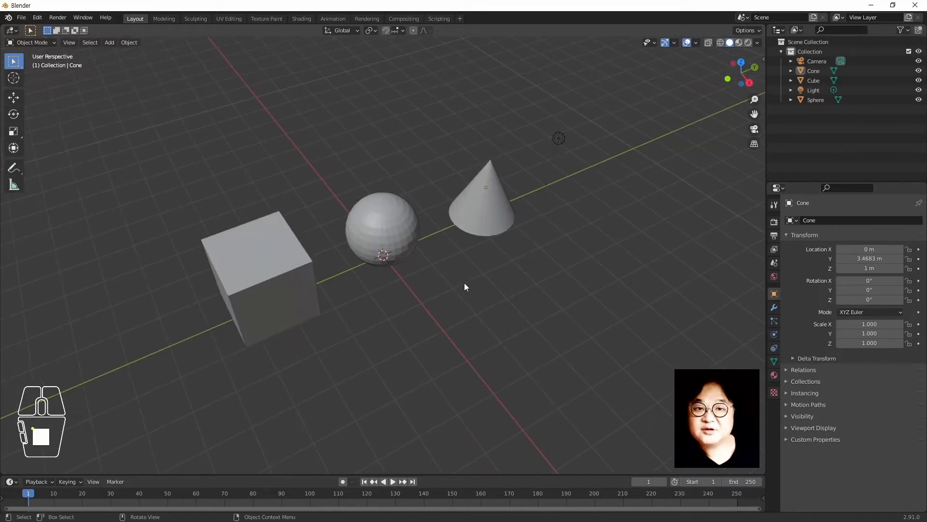
pyautogui.click(396, 235)
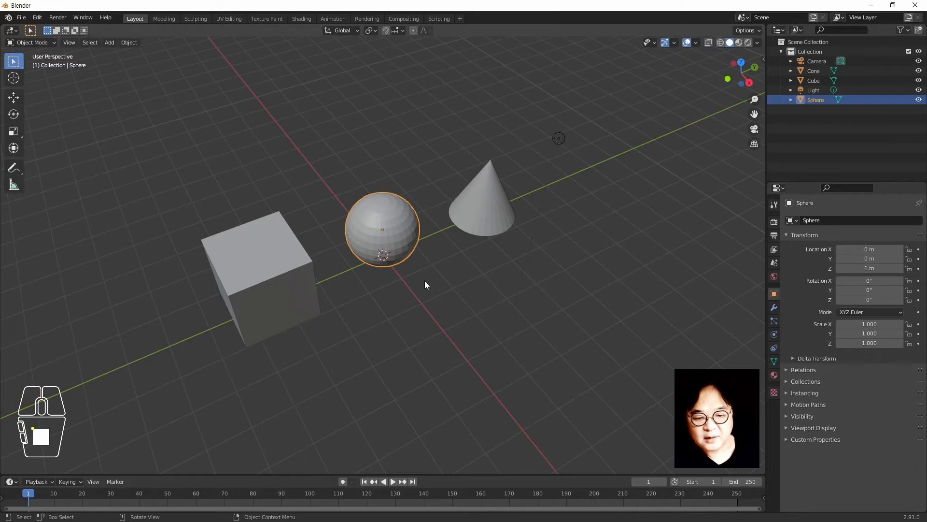
pyautogui.press('g')
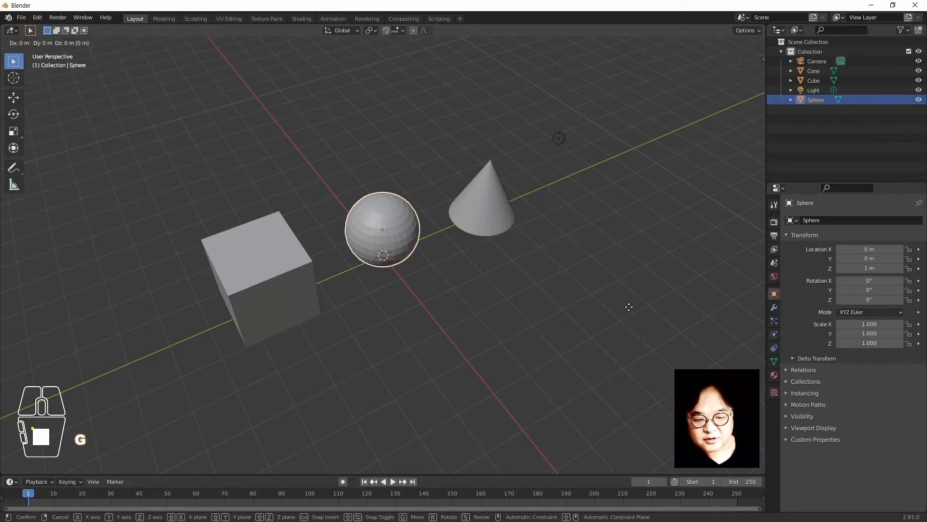
pyautogui.rightClick(626, 299)
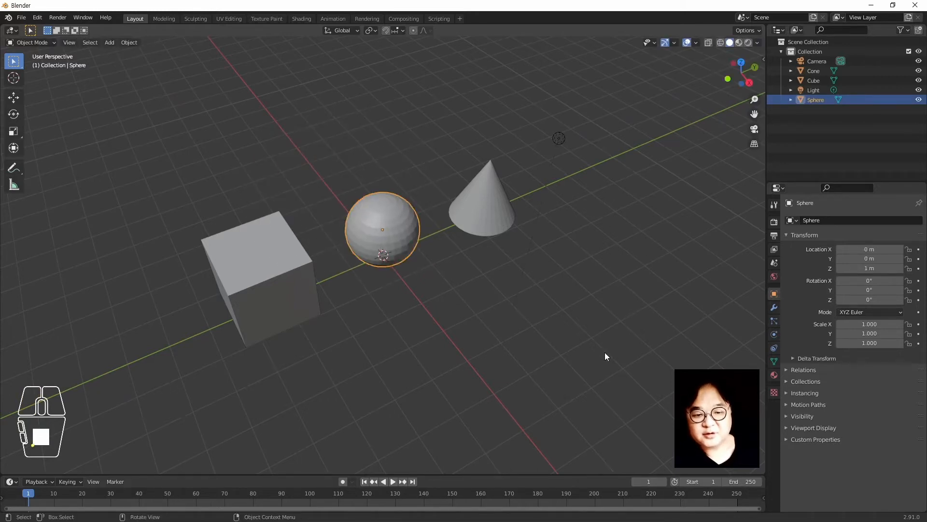
pyautogui.moveTo(564, 354); pyautogui.dragTo(573, 357, button='middle')
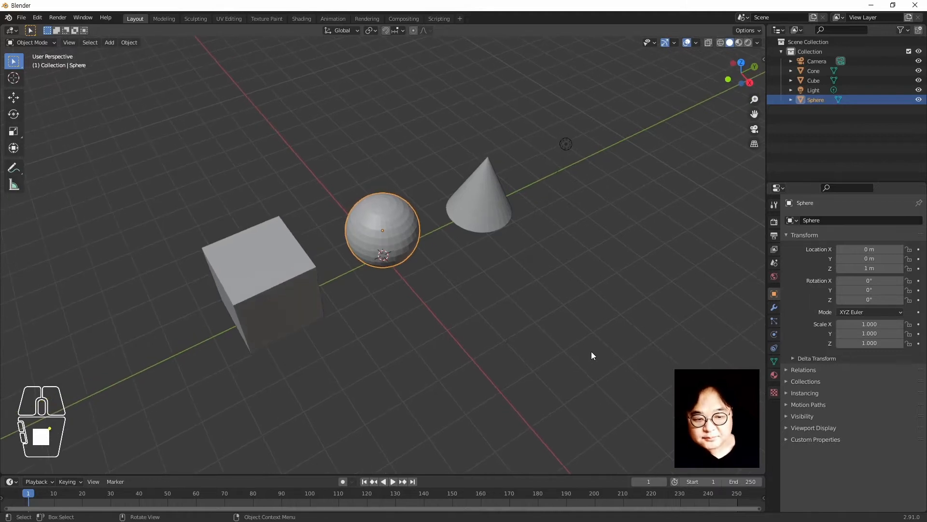
pyautogui.press('g')
pyautogui.click(387, 275)
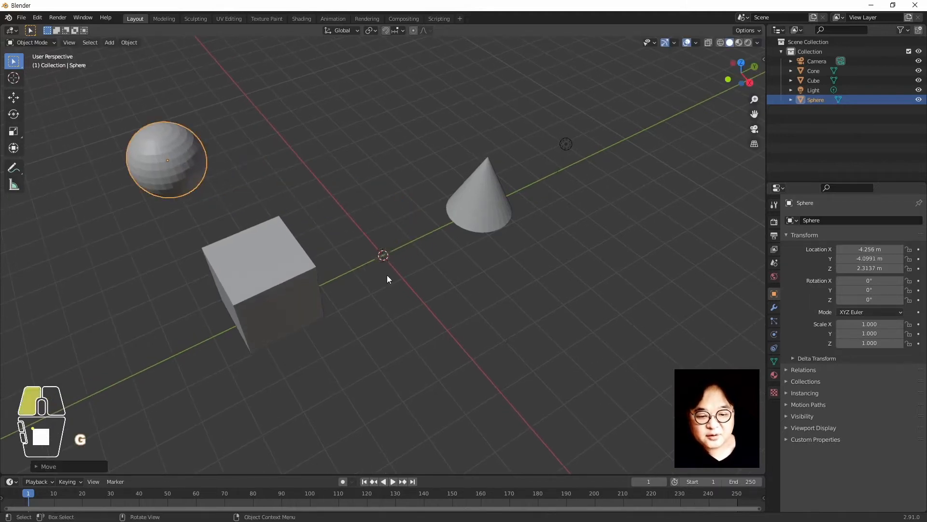
pyautogui.click(158, 311)
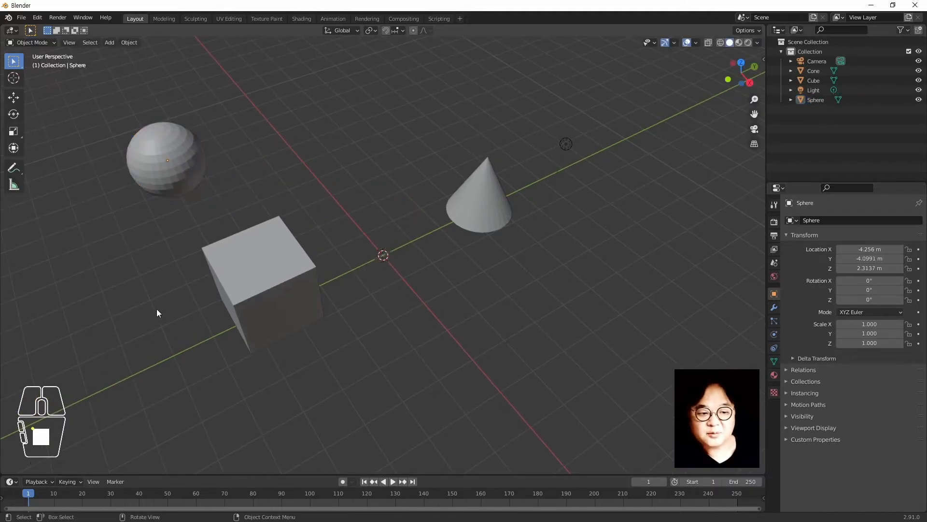
pyautogui.click(169, 195)
pyautogui.moveTo(435, 380); pyautogui.dragTo(504, 341, button='middle')
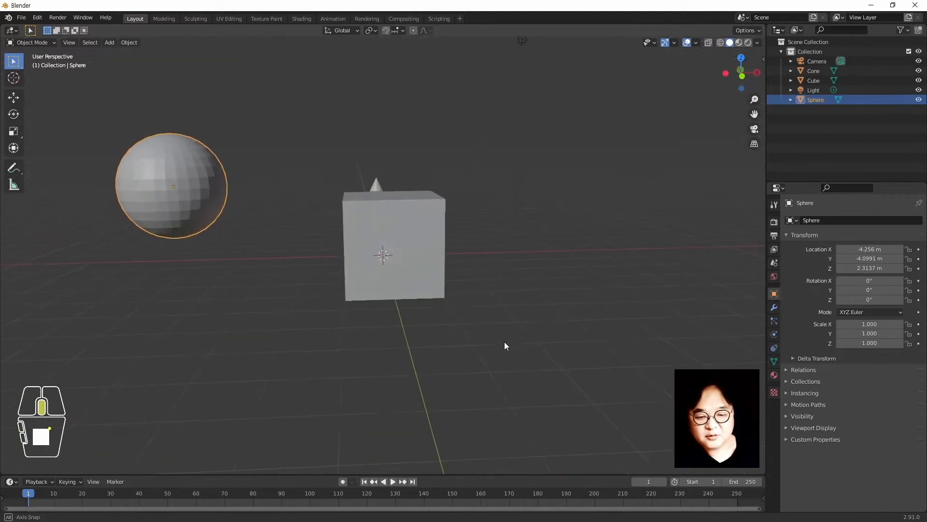
pyautogui.scroll(-3, 504, 341)
pyautogui.moveTo(498, 306); pyautogui.dragTo(429, 314, button='middle')
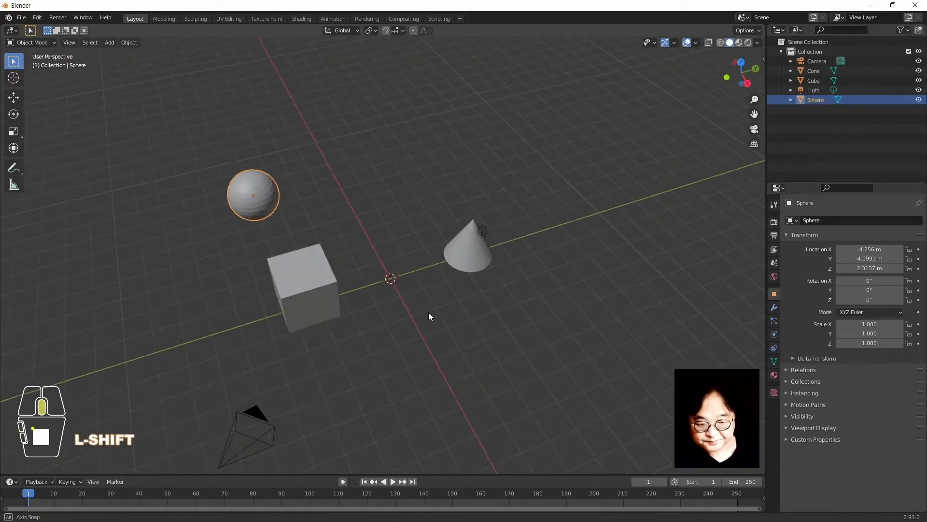
pyautogui.click(300, 318)
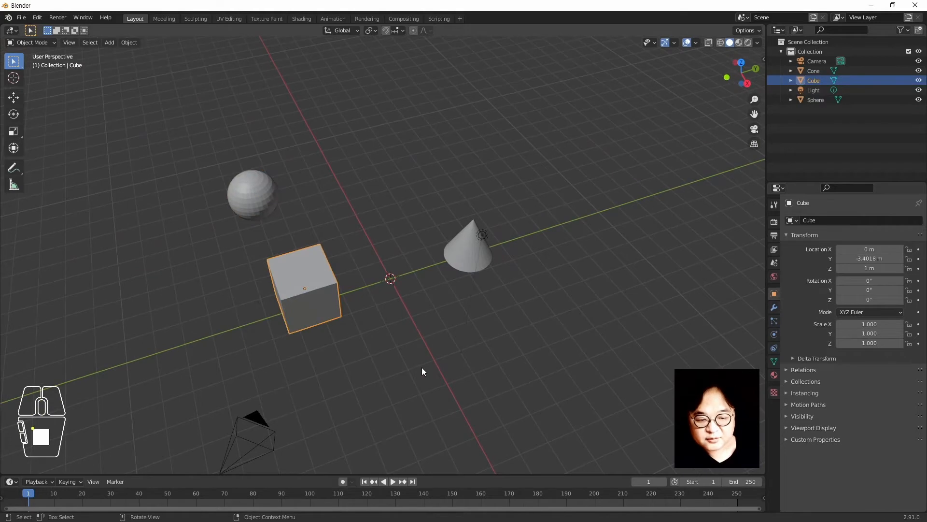
pyautogui.press('g')
pyautogui.click(272, 355)
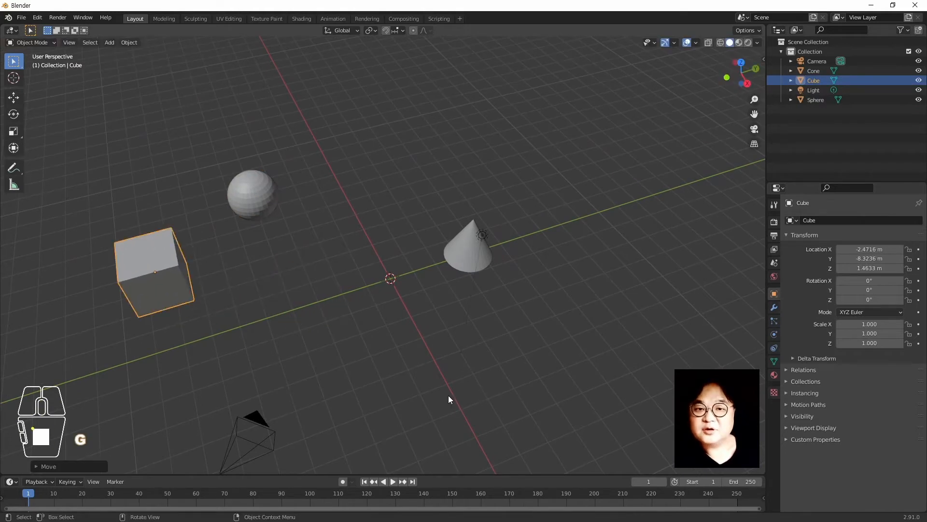
pyautogui.hotkey('ctrl', 'z')
pyautogui.hotkey('ctrl', 'z')
pyautogui.hotkey('ctrl', 'z')
pyautogui.hotkey('ctrl', 'z')
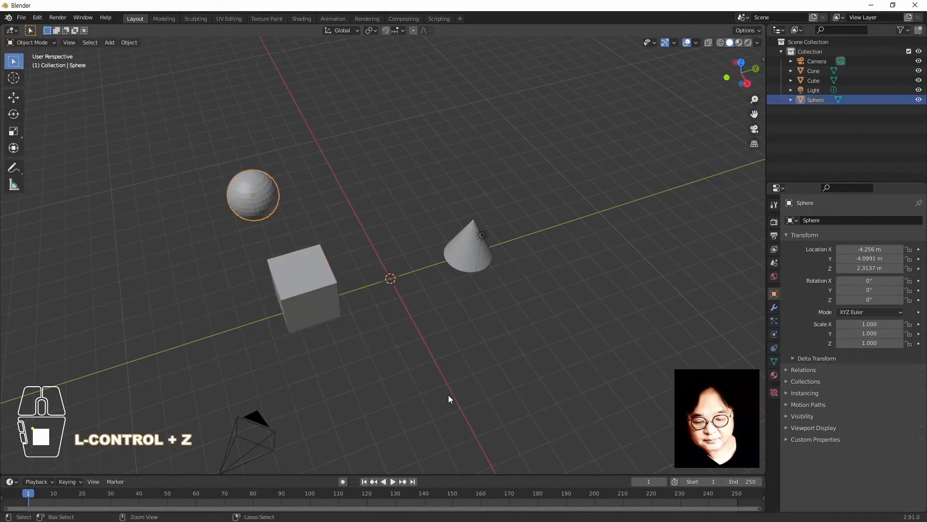
pyautogui.hotkey('ctrl', 'z')
pyautogui.hotkey('ctrl', 'z')
pyautogui.scroll(2, 414, 340)
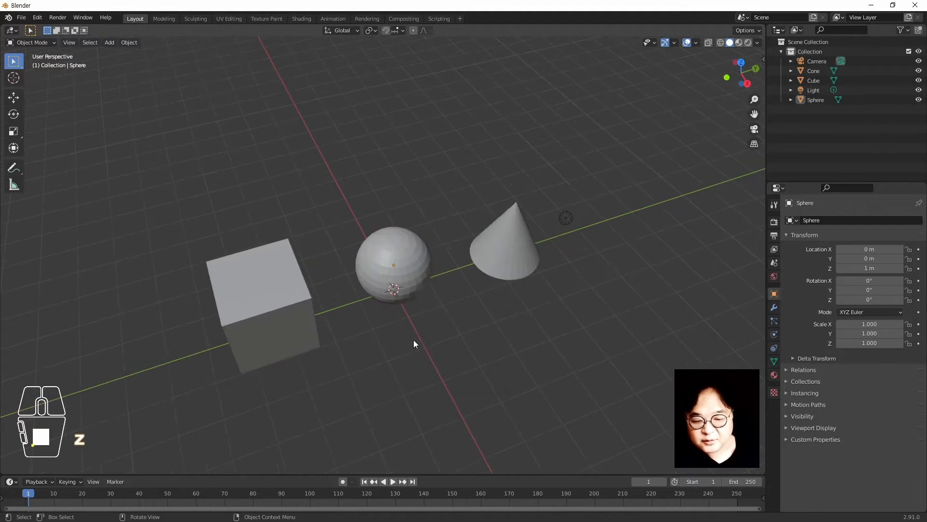
pyautogui.moveTo(414, 340); pyautogui.dragTo(488, 252, button='middle')
pyautogui.click(488, 251)
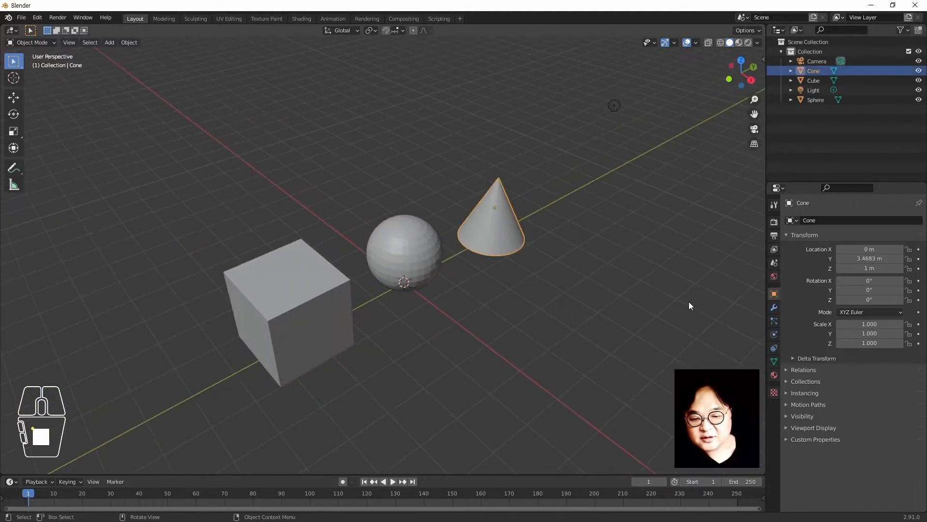
pyautogui.press('r')
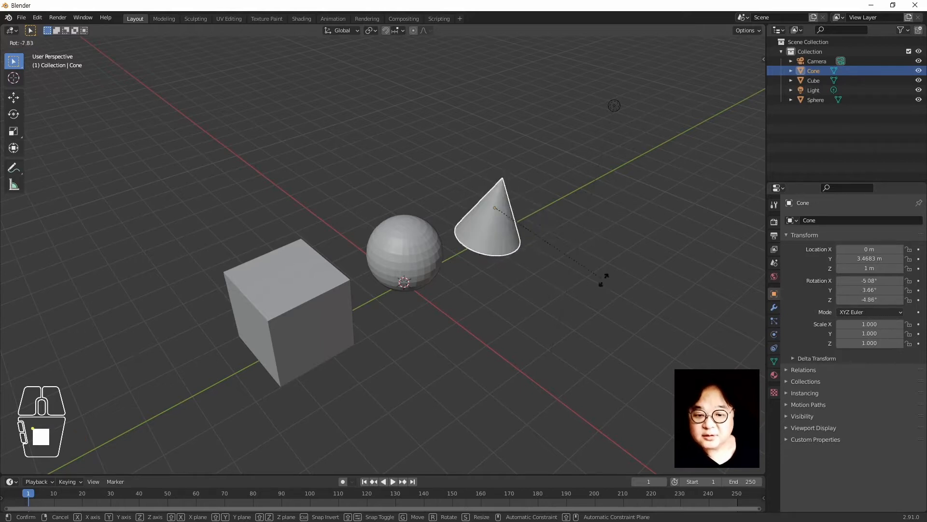
pyautogui.rightClick(577, 331)
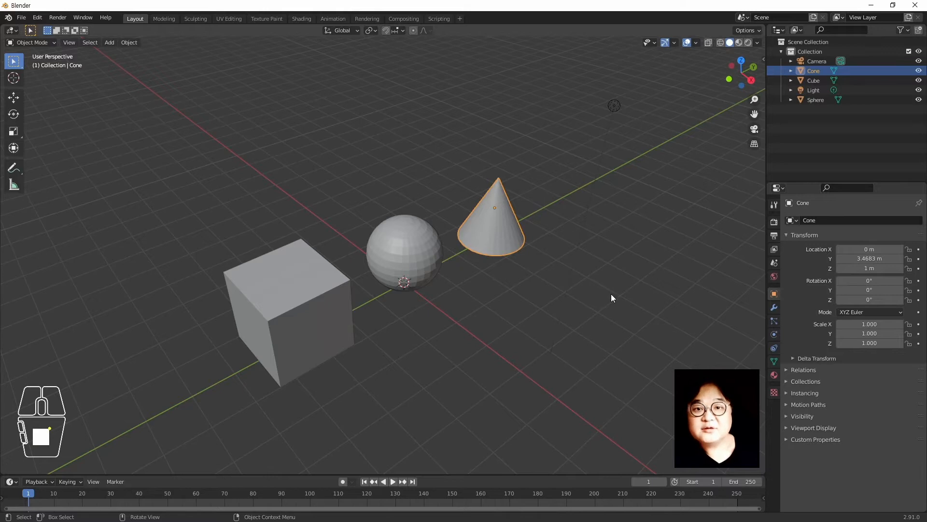
pyautogui.press('s')
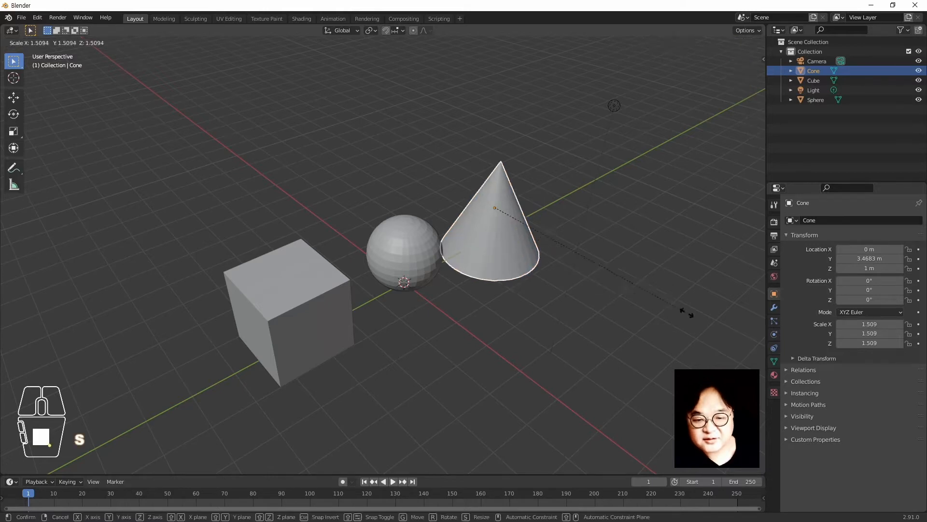
pyautogui.rightClick(554, 313)
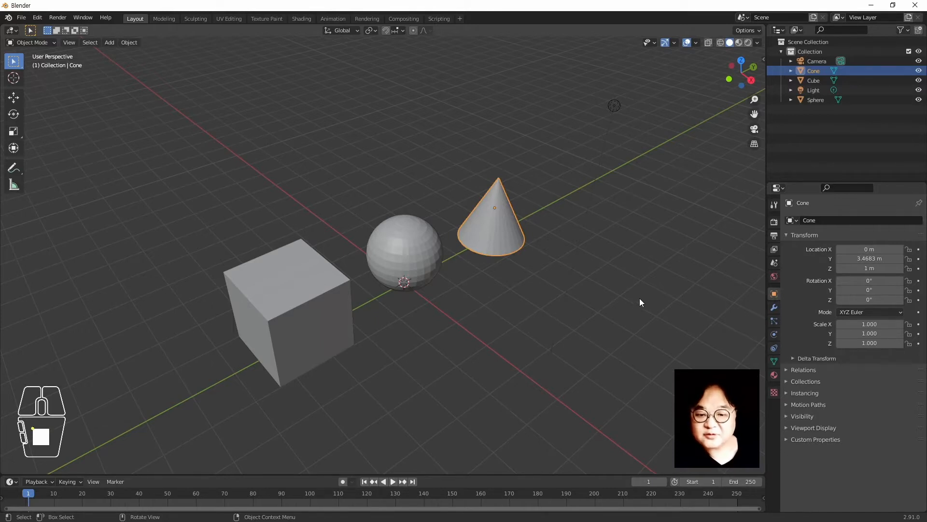
pyautogui.press('s')
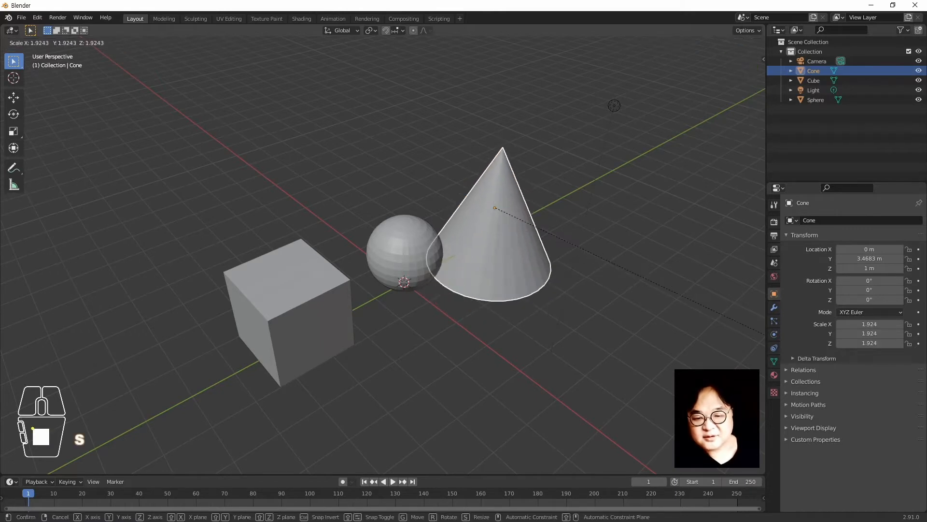
pyautogui.rightClick(732, 387)
pyautogui.click(399, 181)
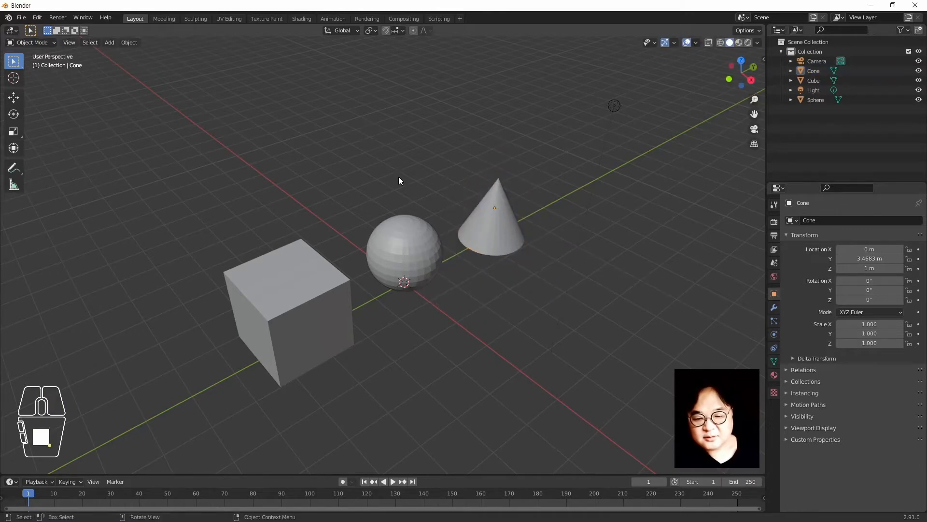
pyautogui.click(503, 228)
pyautogui.press('r')
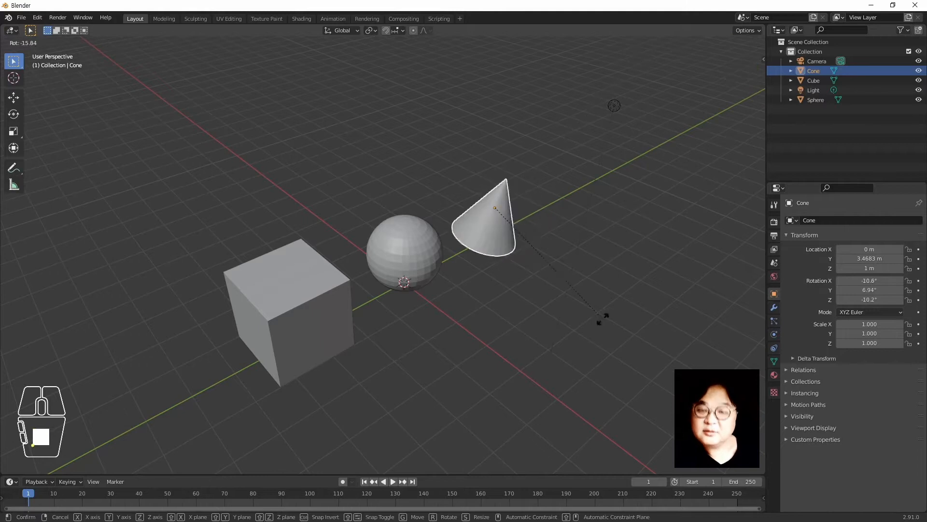
pyautogui.rightClick(588, 273)
pyautogui.click(680, 300)
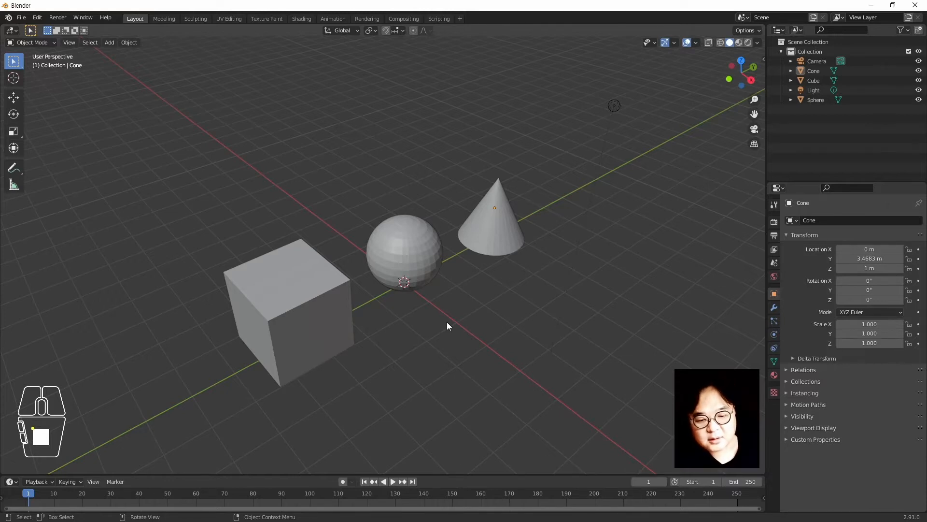
# Start free moves of the cube with G and cancel each, leaving it in place
pyautogui.click(338, 311)
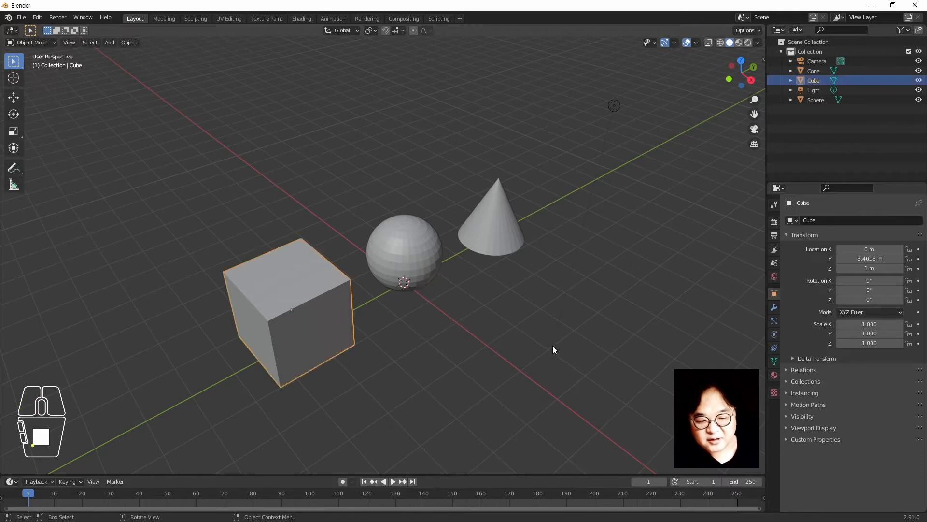
pyautogui.press('g')
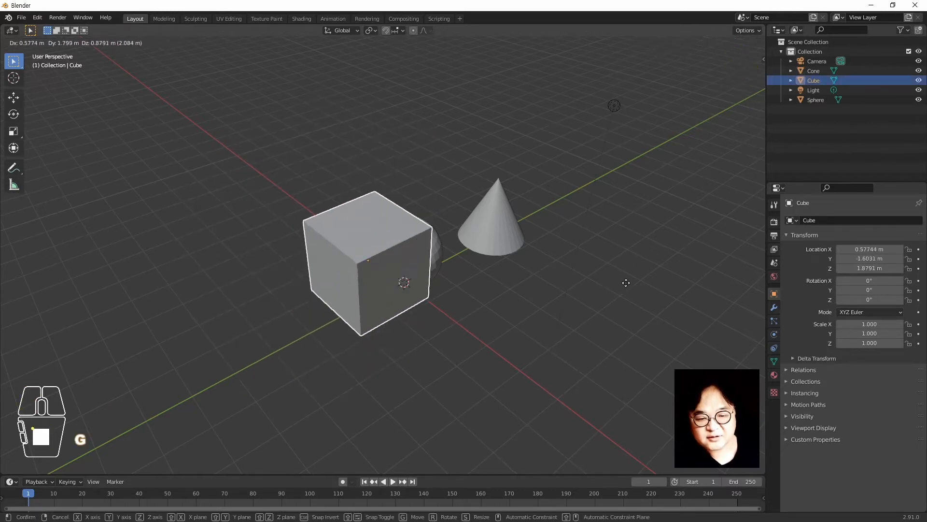
pyautogui.rightClick(621, 265)
pyautogui.click(644, 282)
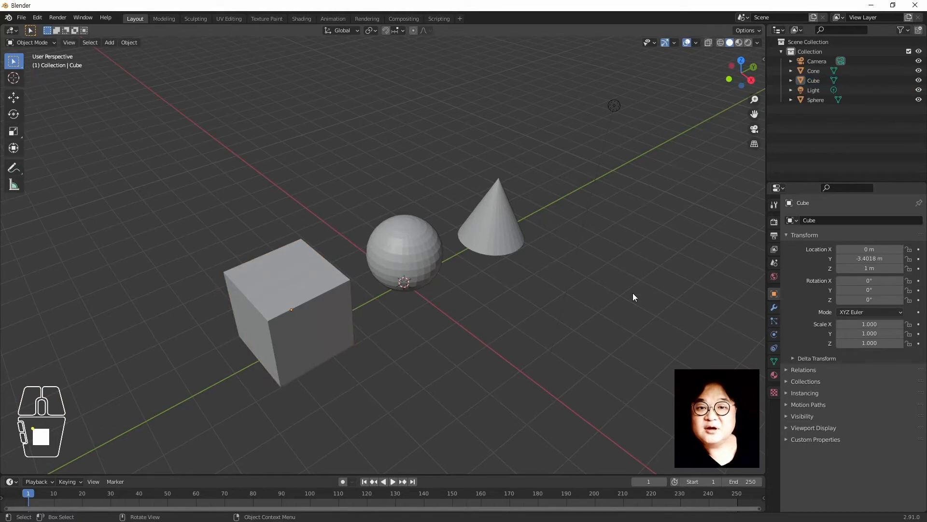
pyautogui.click(353, 333)
pyautogui.click(427, 345)
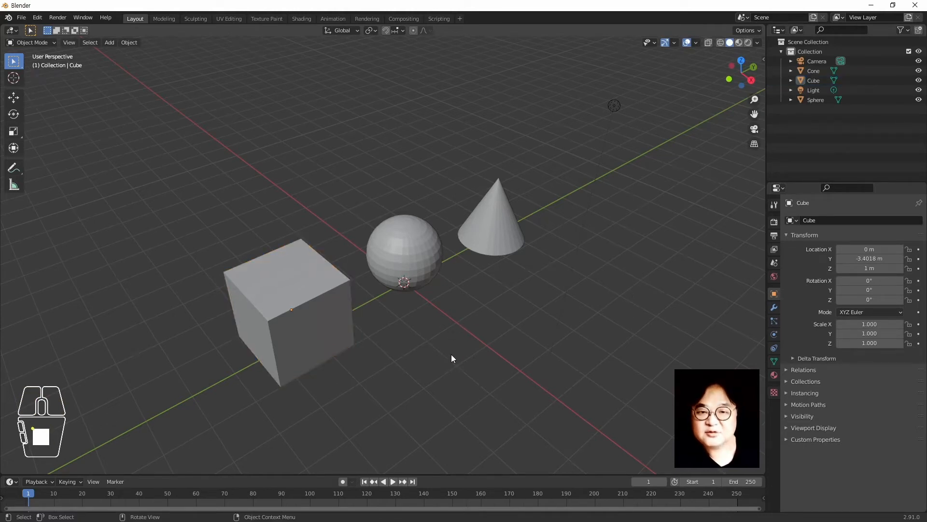
pyautogui.click(277, 320)
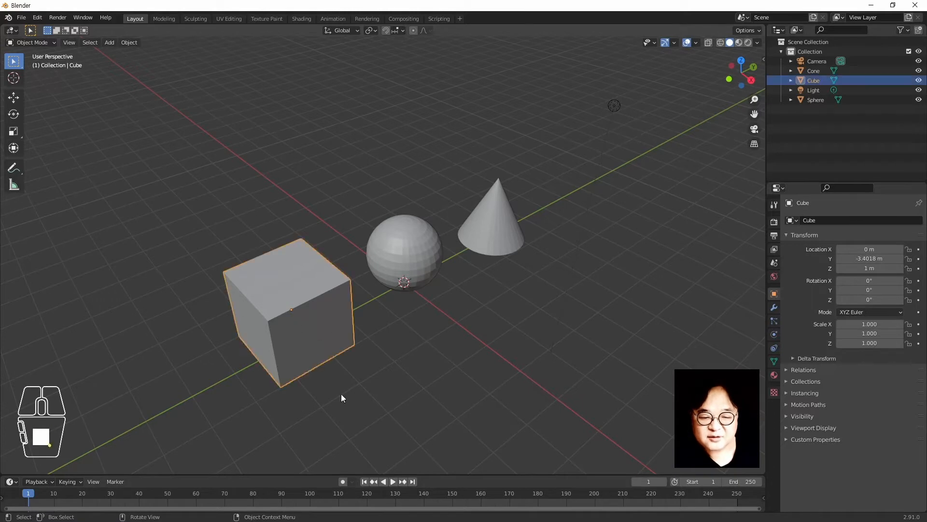
pyautogui.press('g')
pyautogui.rightClick(389, 351)
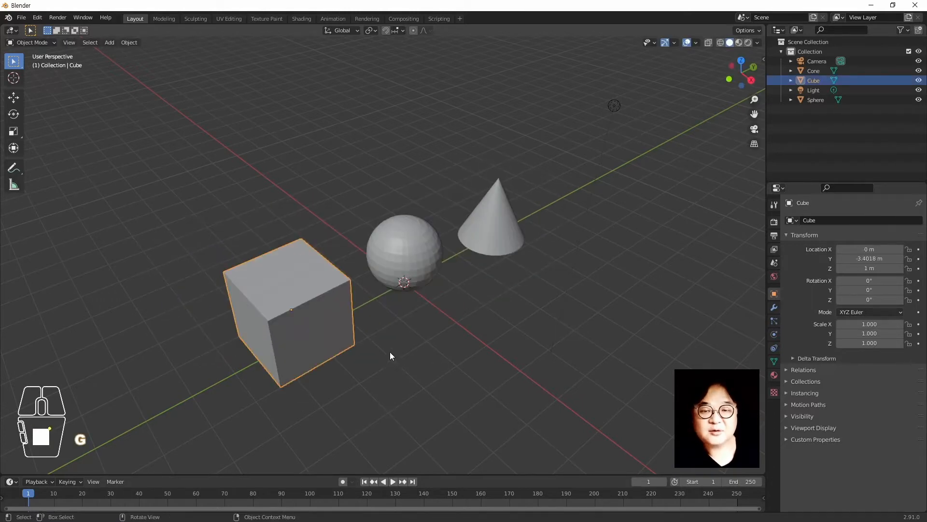
pyautogui.click(467, 347)
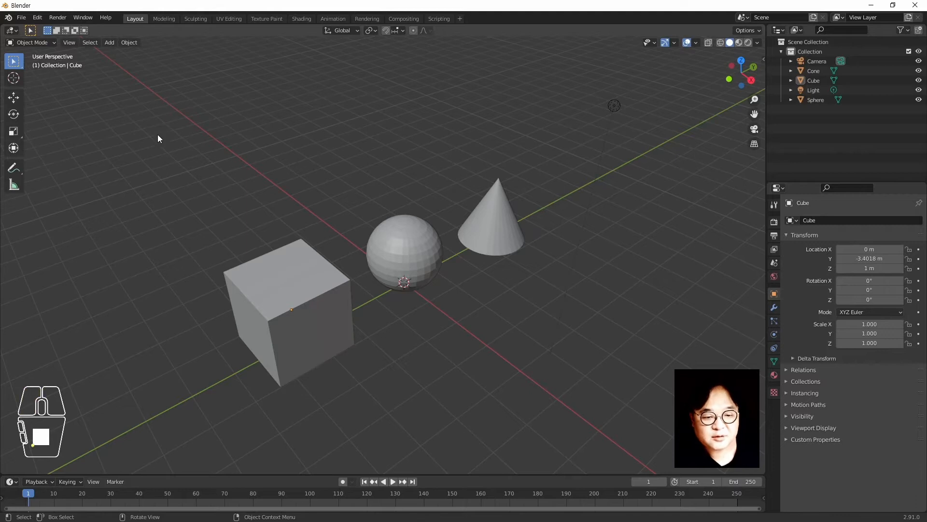
# Drag the cube along X with the Move tool, undo it, then choose Select Lasso
pyautogui.click(14, 98)
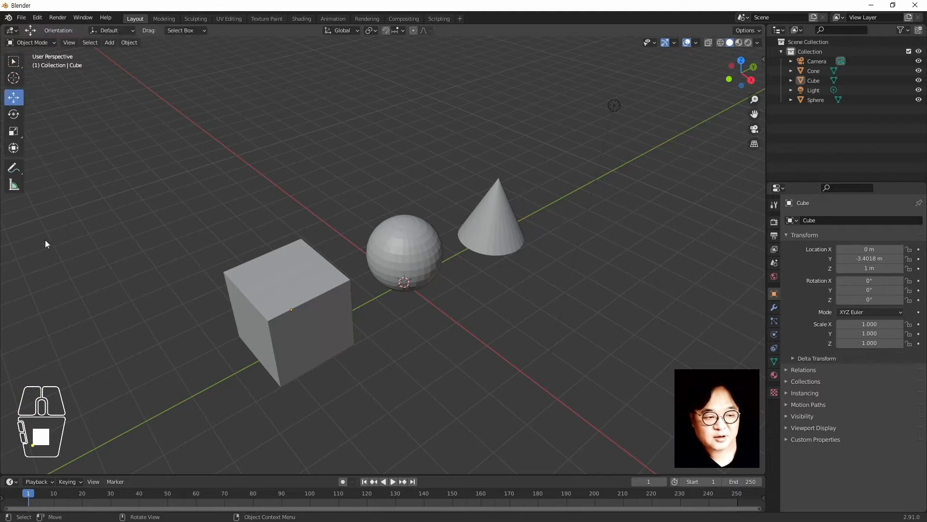
pyautogui.click(237, 319)
pyautogui.moveTo(313, 329); pyautogui.dragTo(352, 368)
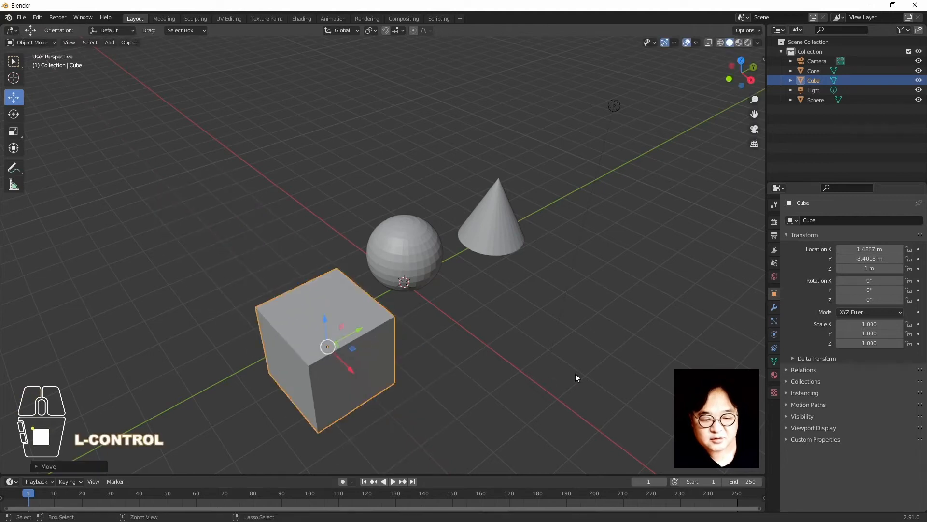
pyautogui.hotkey('ctrl', 'z')
pyautogui.hotkey('ctrl', 'z')
pyautogui.click(13, 62)
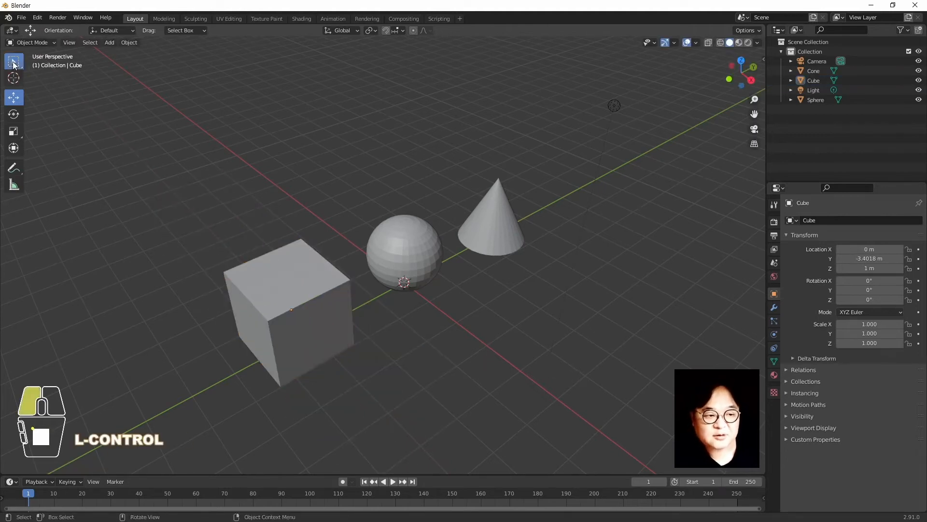
pyautogui.moveTo(15, 67)
pyautogui.mouseDown()
pyautogui.moveTo(58, 60)
pyautogui.moveTo(59, 123)
pyautogui.mouseUp()
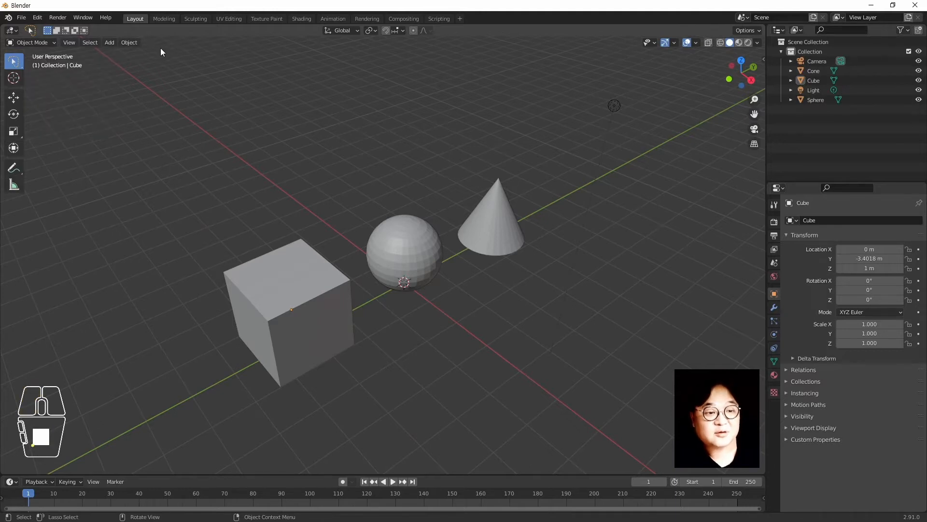
# Toggle Blender's window to fullscreen from the Window menu
pyautogui.click(83, 17)
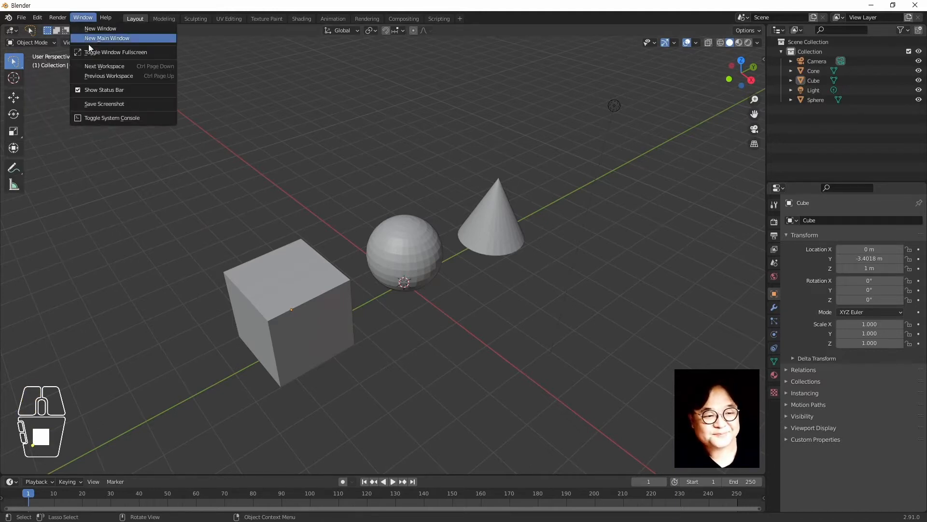
pyautogui.click(92, 52)
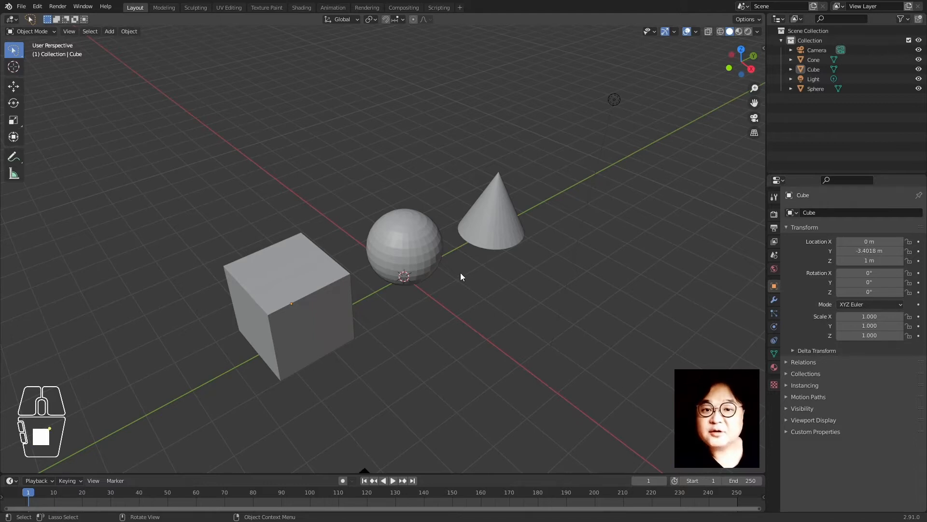
# Orbit the view so the cube sits right of the sphere and cone, then select the sphere
pyautogui.click(420, 255)
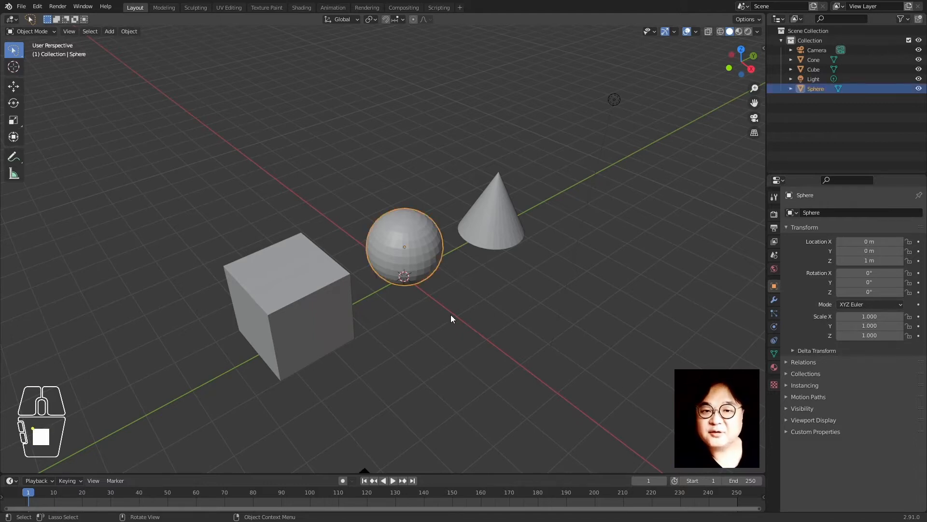
pyautogui.scroll(-1, 450, 314)
pyautogui.scroll(1, 450, 314)
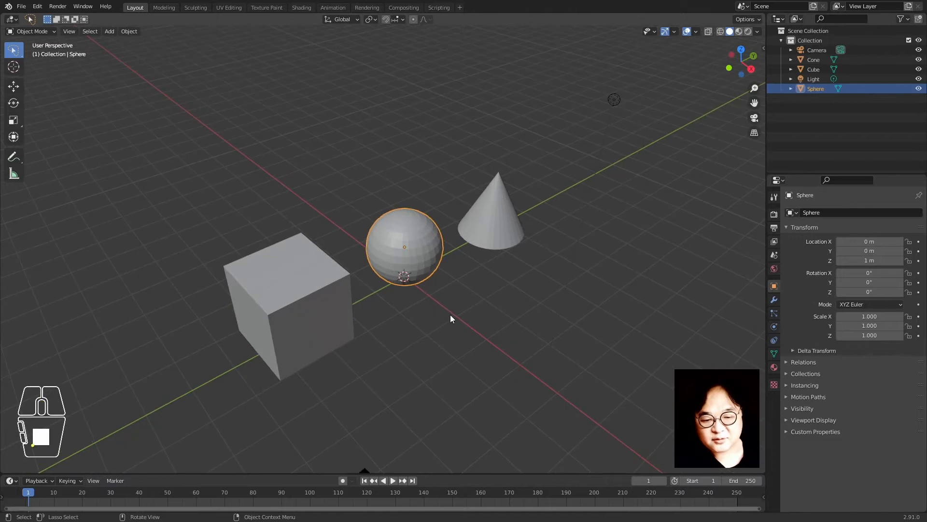
pyautogui.moveTo(450, 318); pyautogui.dragTo(473, 346, button='middle')
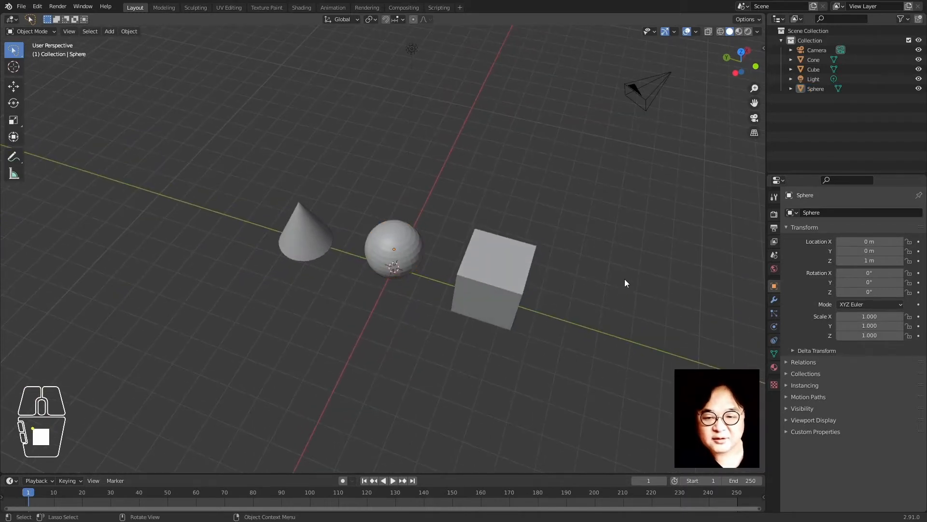
pyautogui.click(514, 251)
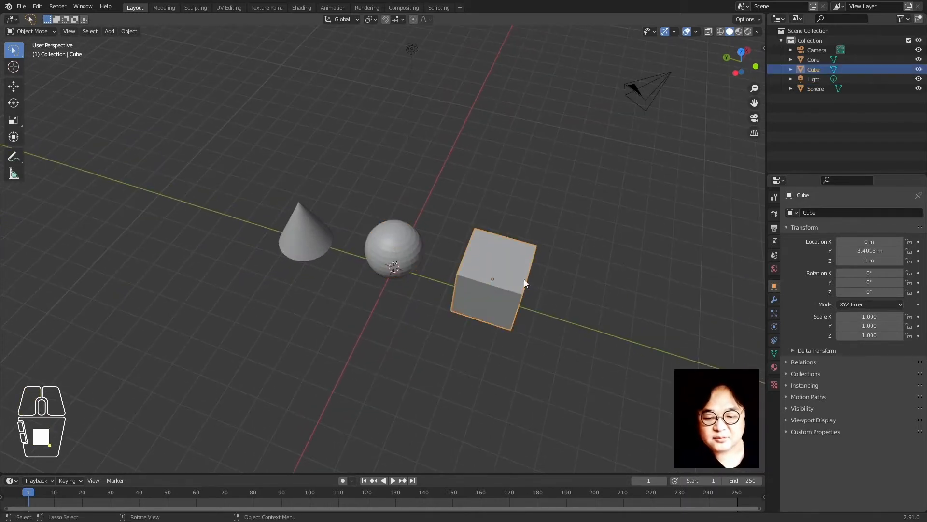
pyautogui.click(403, 182)
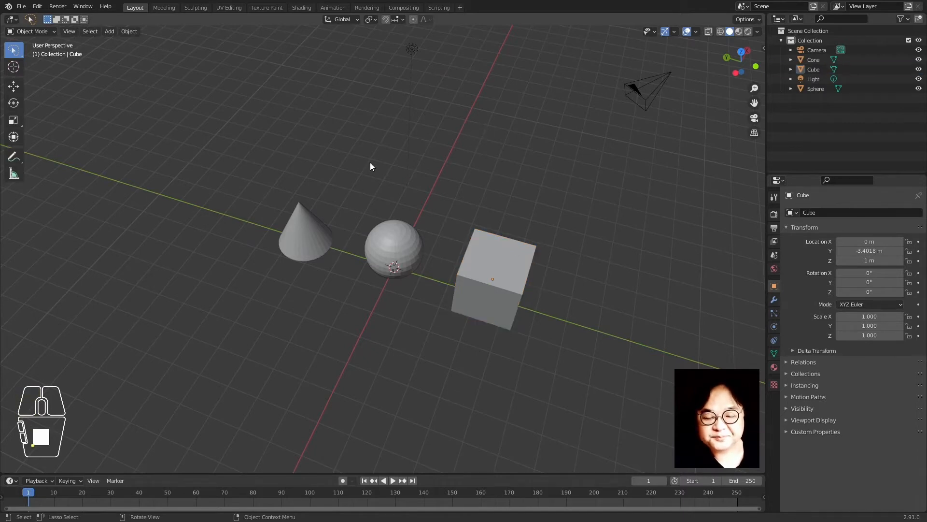
pyautogui.moveTo(372, 176); pyautogui.dragTo(374, 187, button='middle')
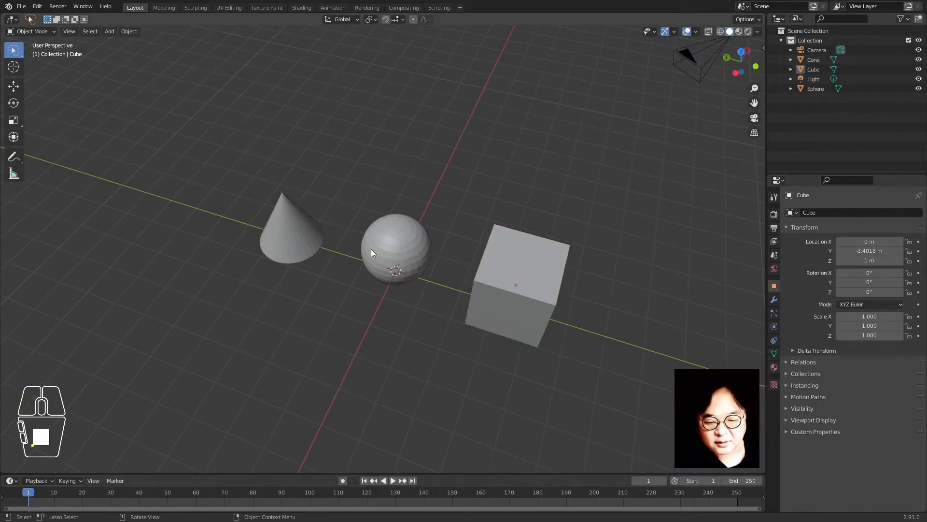
pyautogui.click(382, 265)
# Try moving, rotating and scaling the sphere, cancelling each change
pyautogui.press('g')
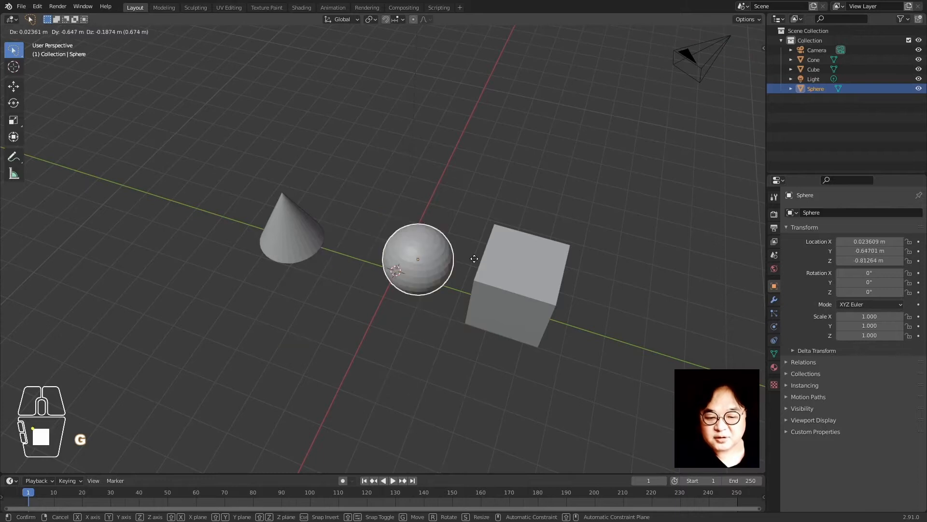
pyautogui.rightClick(474, 259)
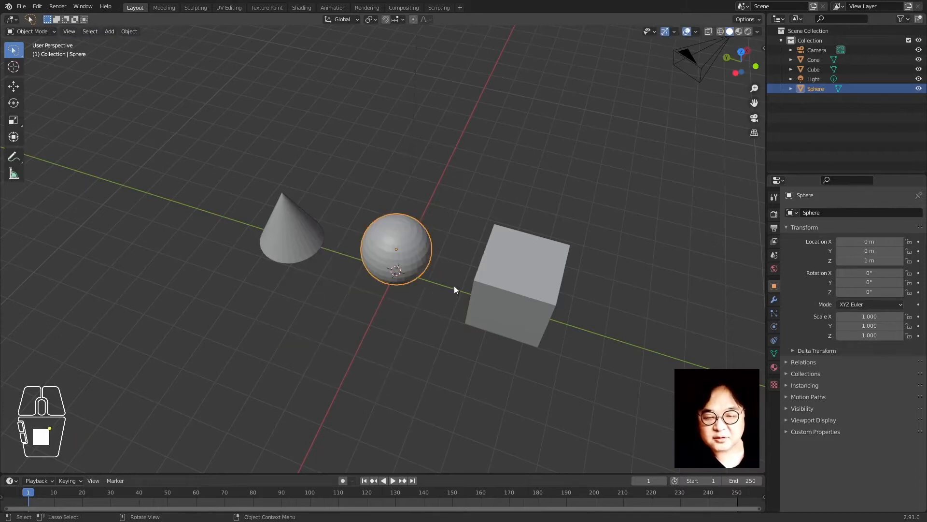
pyautogui.press('r')
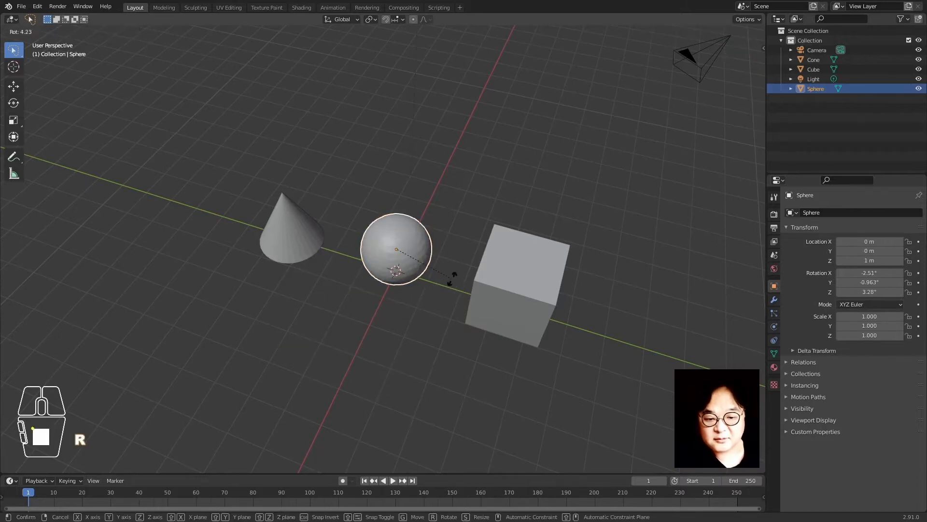
pyautogui.rightClick(485, 269)
pyautogui.press('s')
pyautogui.rightClick(542, 269)
pyautogui.click(540, 154)
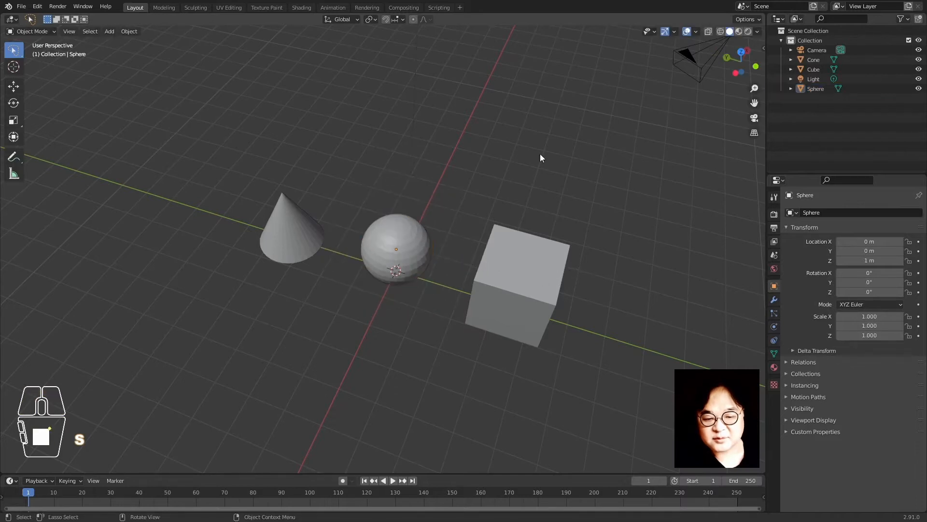
# Orbit and zoom out, then reselect the sphere and start moving it freely
pyautogui.moveTo(432, 346); pyautogui.dragTo(405, 336, button='middle')
pyautogui.scroll(-3, 406, 335)
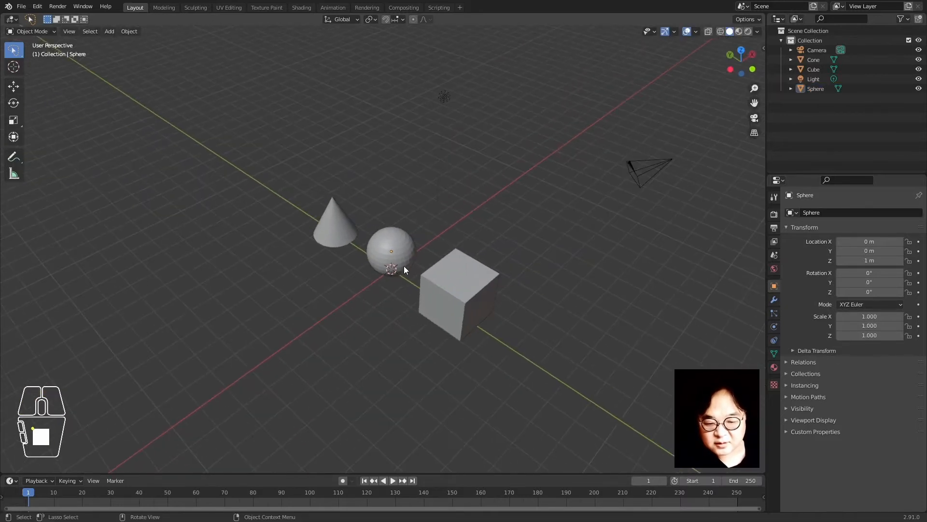
pyautogui.click(404, 266)
pyautogui.press('g')
pyautogui.rightClick(424, 325)
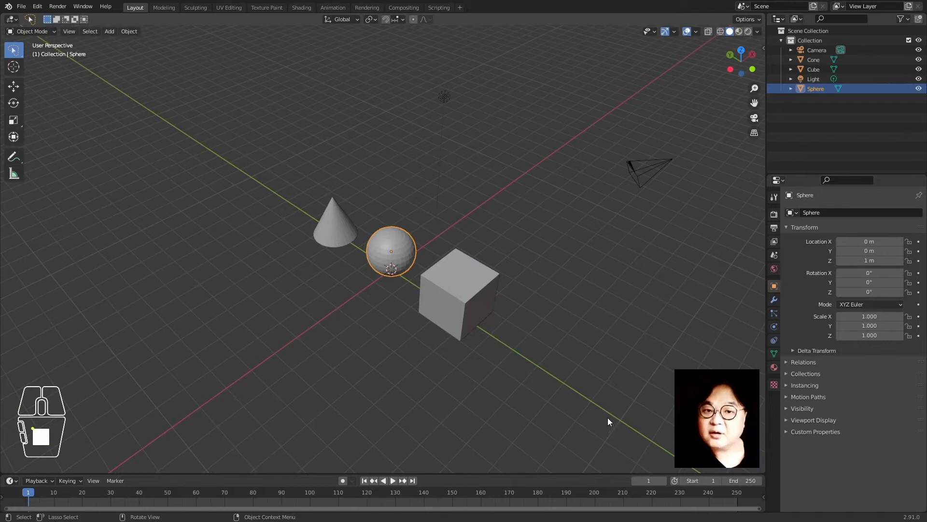
pyautogui.click(555, 328)
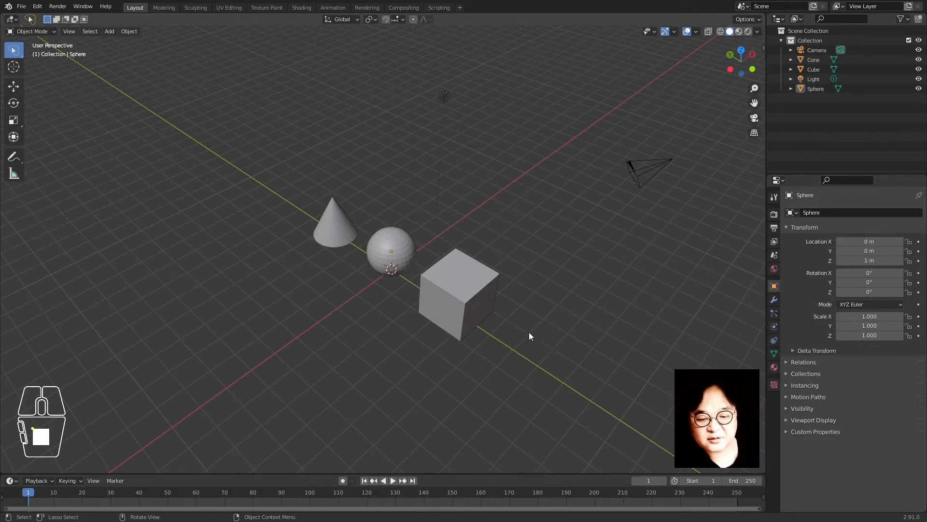
pyautogui.click(390, 257)
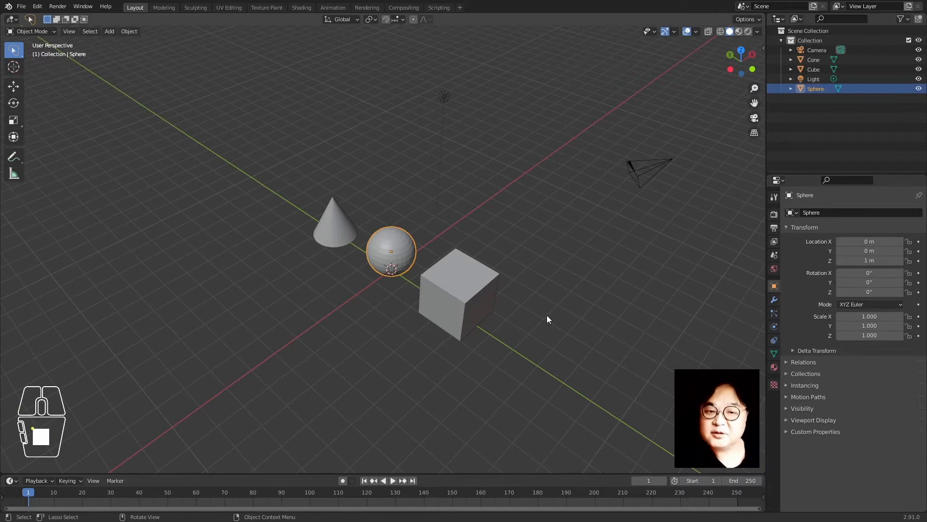
pyautogui.press('g')
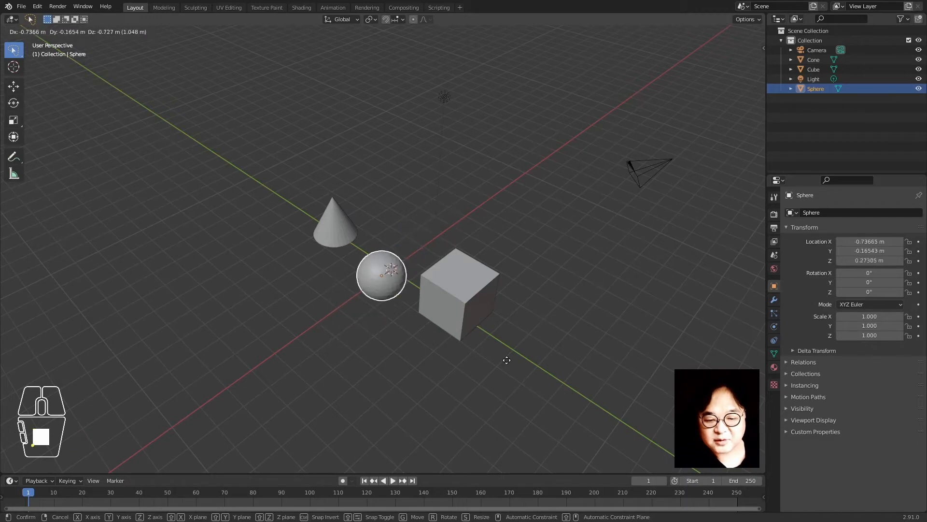
pyautogui.rightClick(584, 305)
pyautogui.press('g')
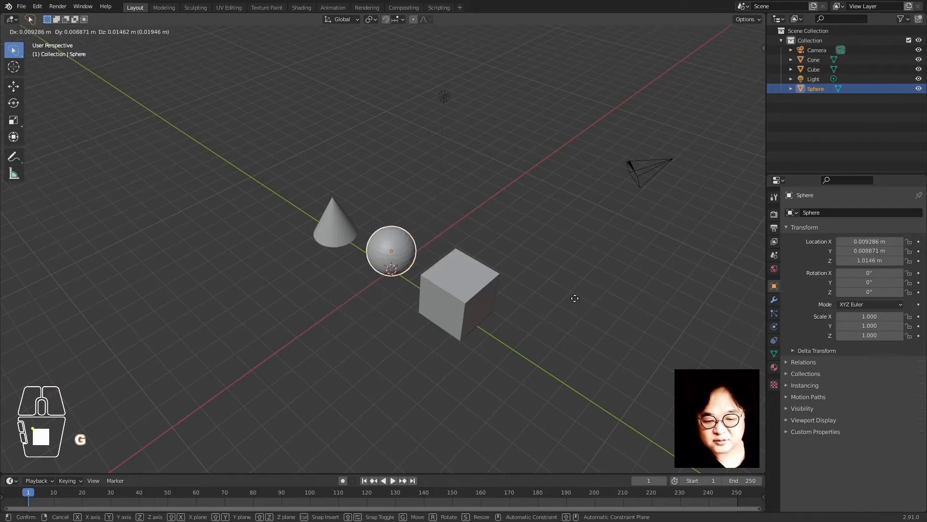
pyautogui.press('x')
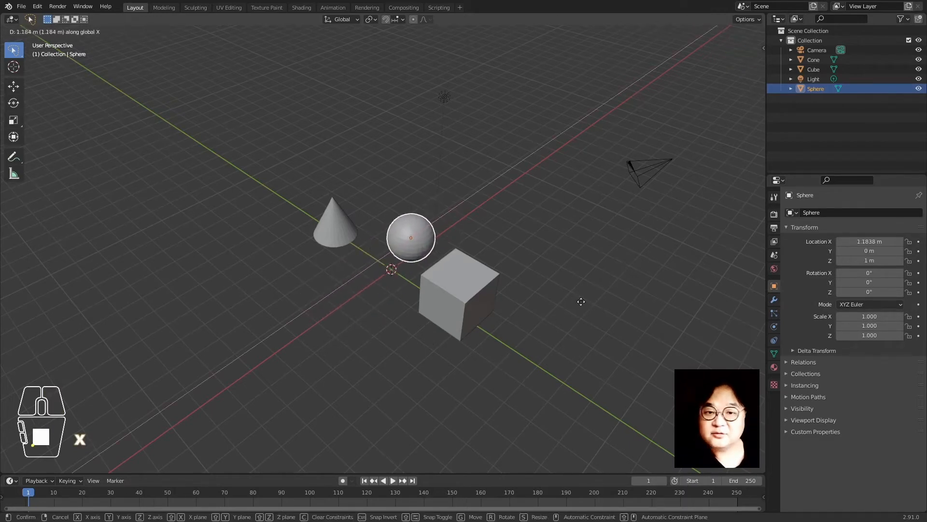
pyautogui.rightClick(563, 255)
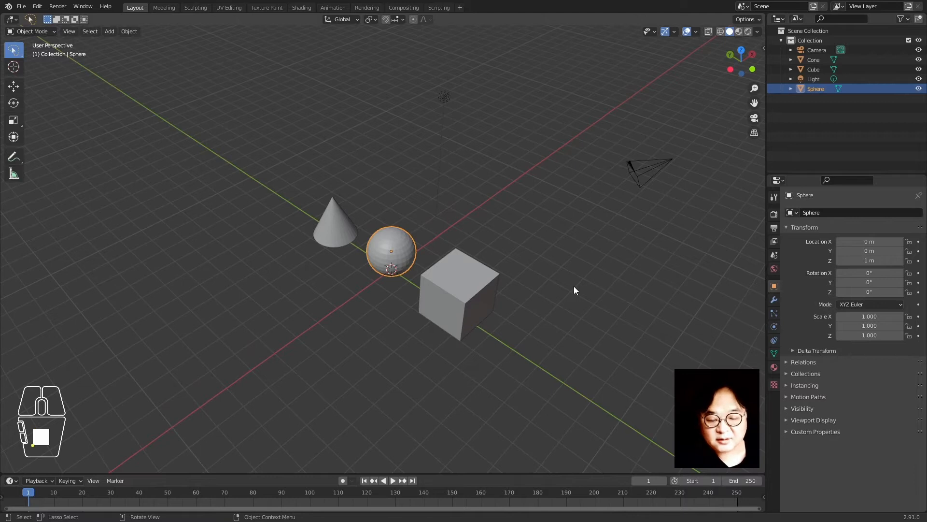
pyautogui.press('g')
pyautogui.press('y')
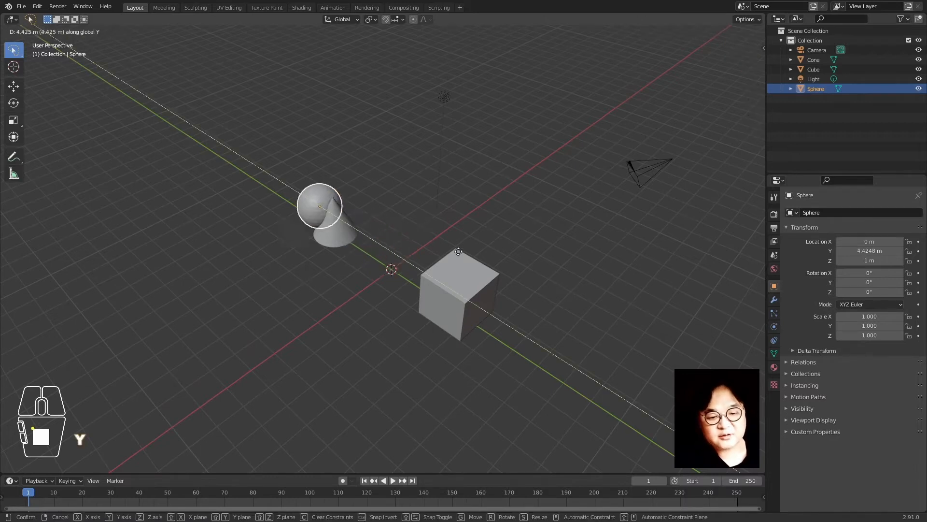
pyautogui.rightClick(588, 333)
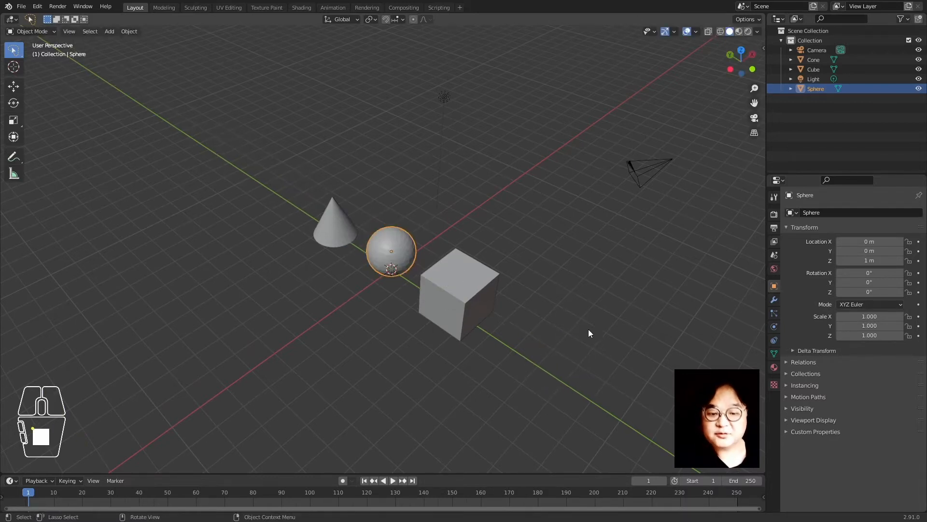
pyautogui.press('g')
pyautogui.press('z')
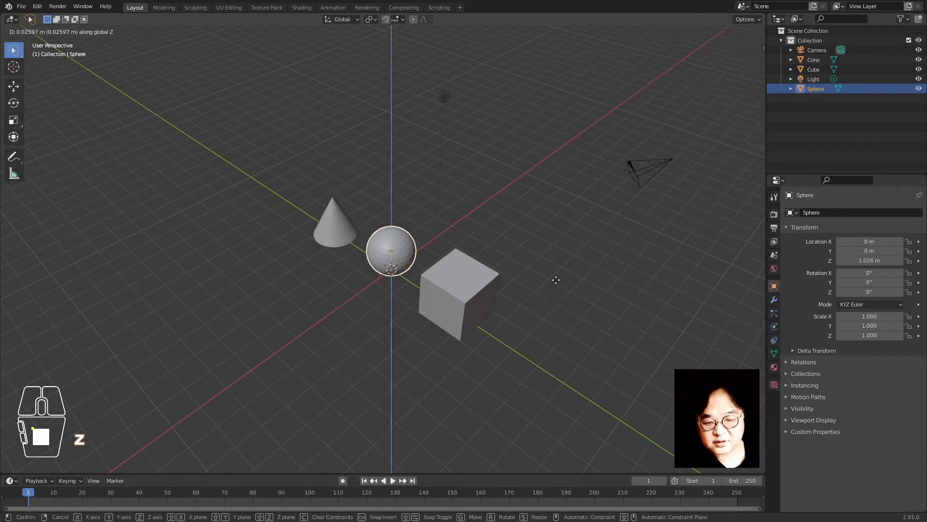
pyautogui.rightClick(544, 256)
pyautogui.click(542, 251)
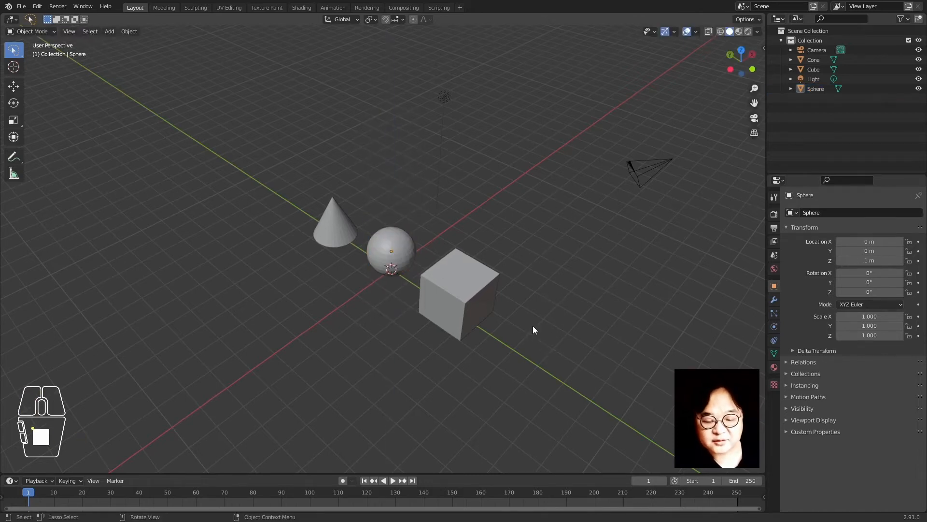
pyautogui.scroll(1, 532, 325)
pyautogui.scroll(-2, 532, 326)
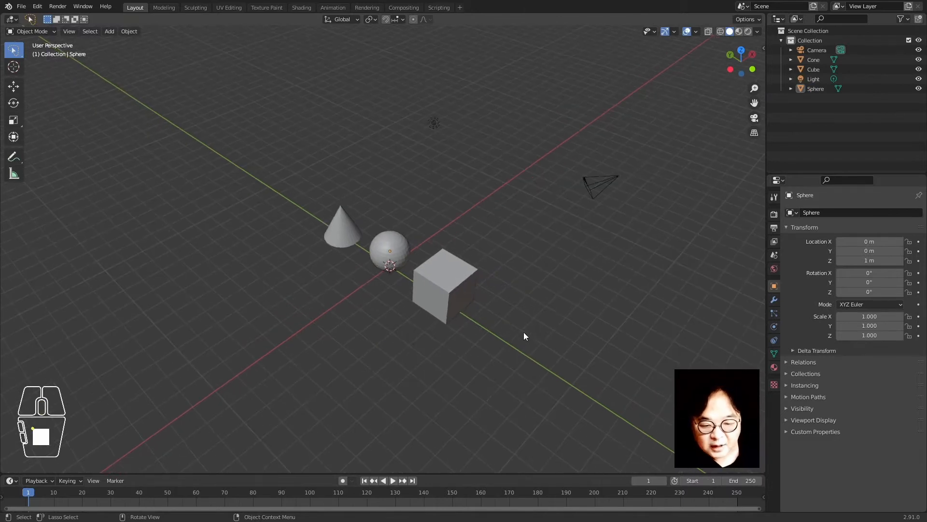
pyautogui.moveTo(523, 333); pyautogui.dragTo(464, 331, button='middle')
pyautogui.keyDown('shift'); pyautogui.click(425, 306); pyautogui.keyUp('shift')
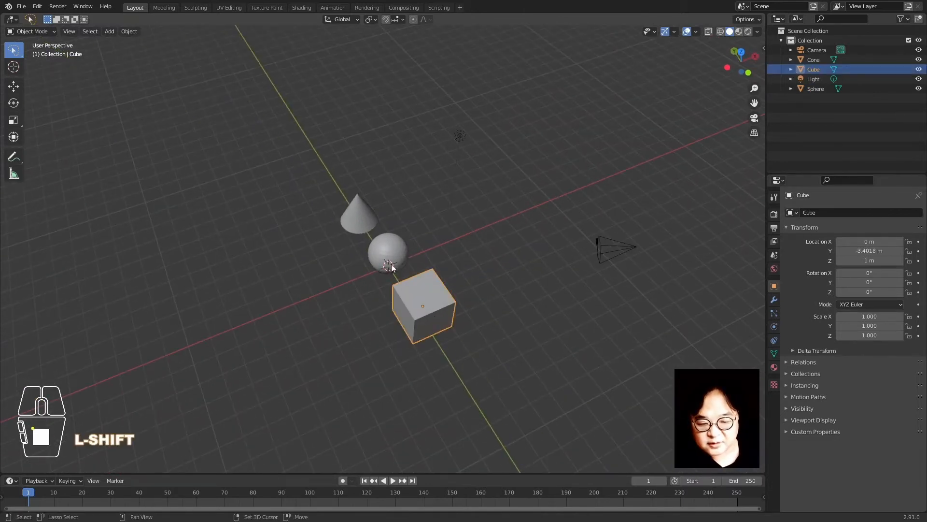
pyautogui.keyDown('shift'); pyautogui.click(381, 249); pyautogui.keyUp('shift')
pyautogui.keyDown('shift'); pyautogui.click(353, 210); pyautogui.keyUp('shift')
pyautogui.press('g')
pyautogui.press('z')
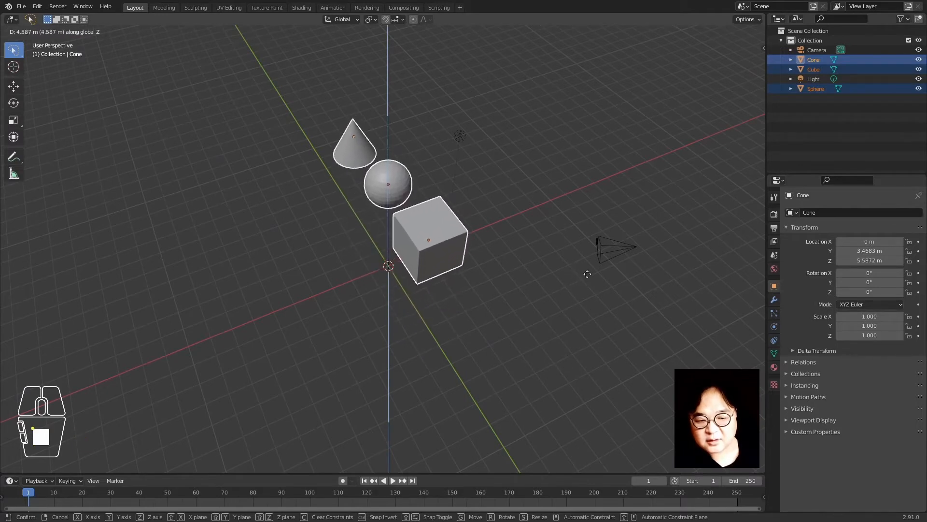
pyautogui.rightClick(309, 335)
pyautogui.moveTo(309, 337); pyautogui.dragTo(352, 304, button='middle')
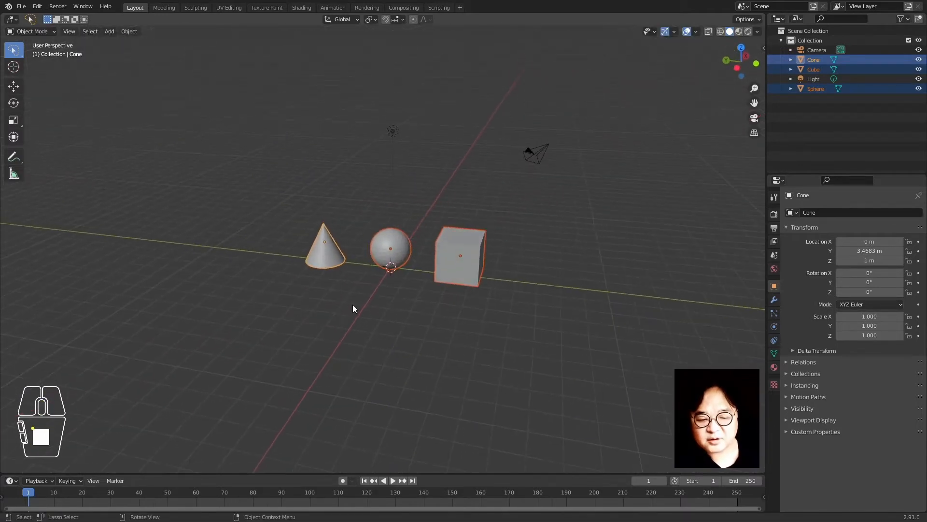
pyautogui.click(351, 305)
pyautogui.scroll(2, 349, 307)
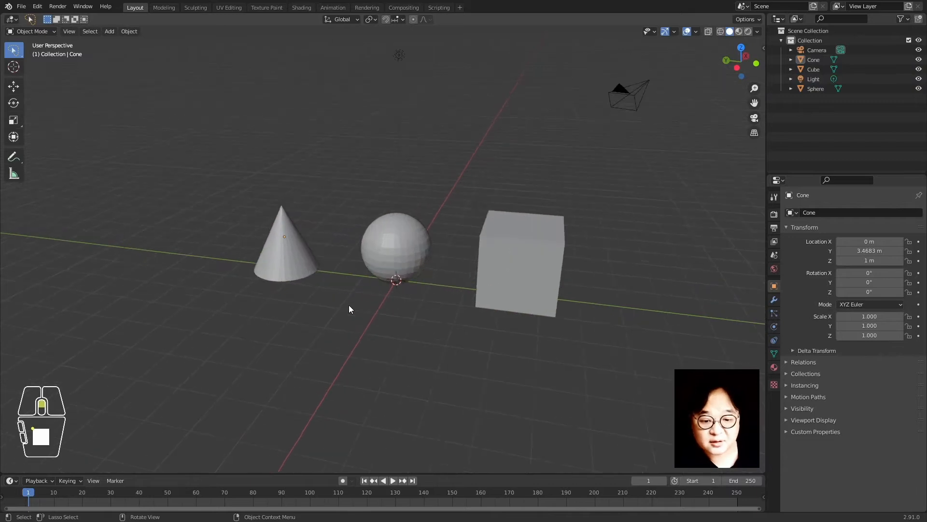
pyautogui.click(293, 267)
pyautogui.click(331, 320)
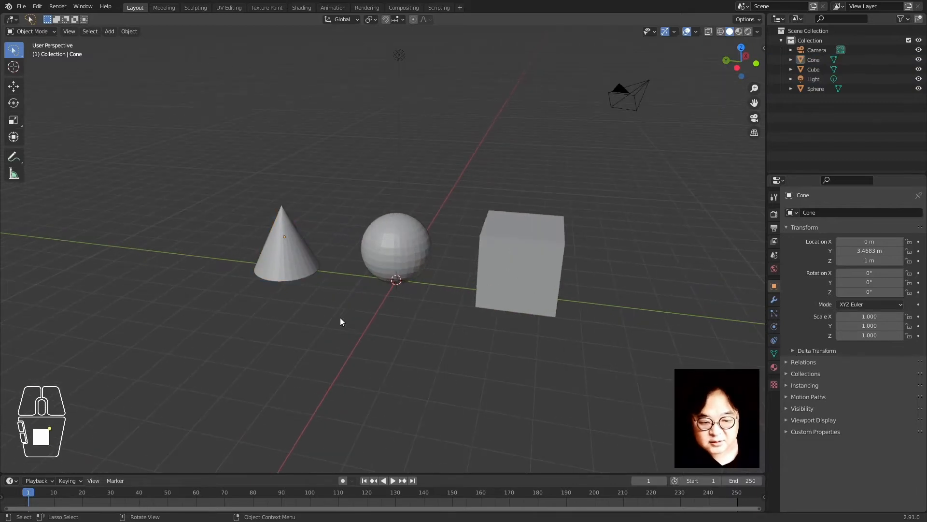
pyautogui.click(294, 254)
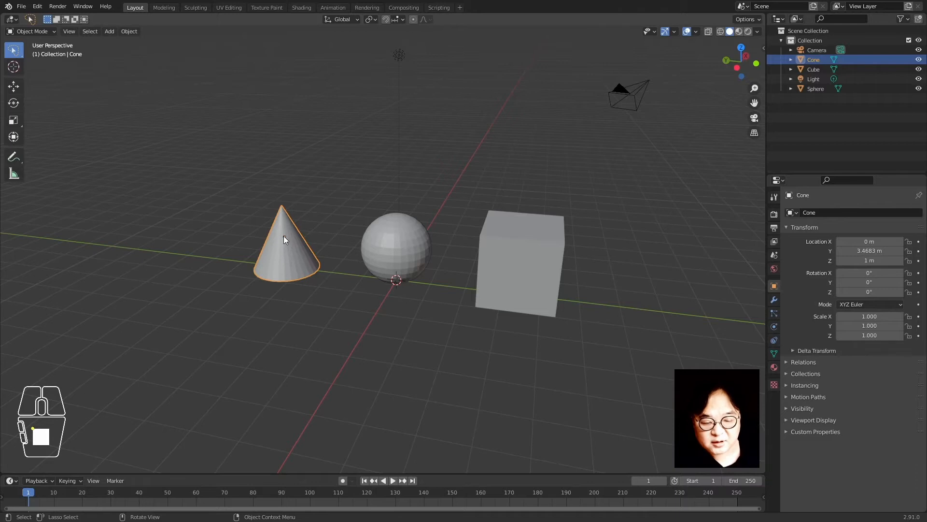
pyautogui.moveTo(298, 290); pyautogui.dragTo(318, 284, button='middle')
pyautogui.scroll(4, 309, 285)
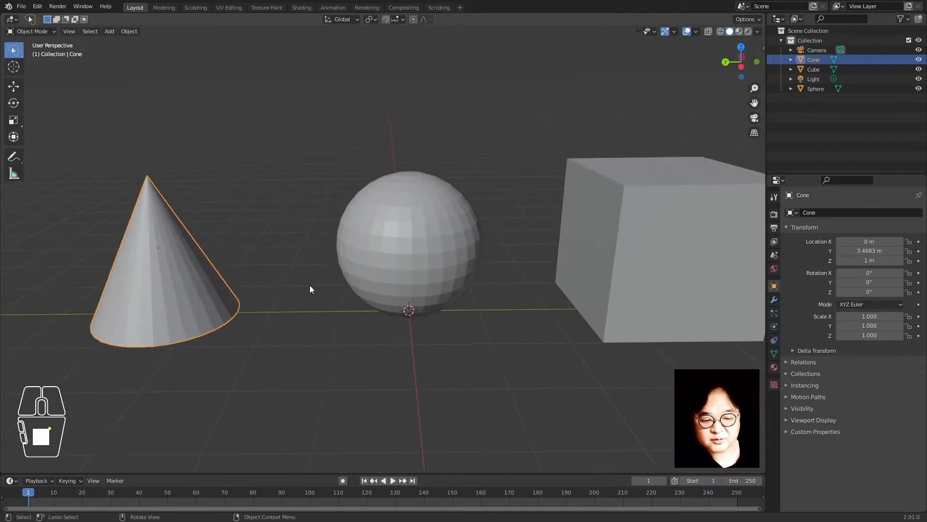
pyautogui.keyDown('shift'); pyautogui.moveTo(269, 308); pyautogui.dragTo(488, 291, button='middle'); pyautogui.keyUp('shift')
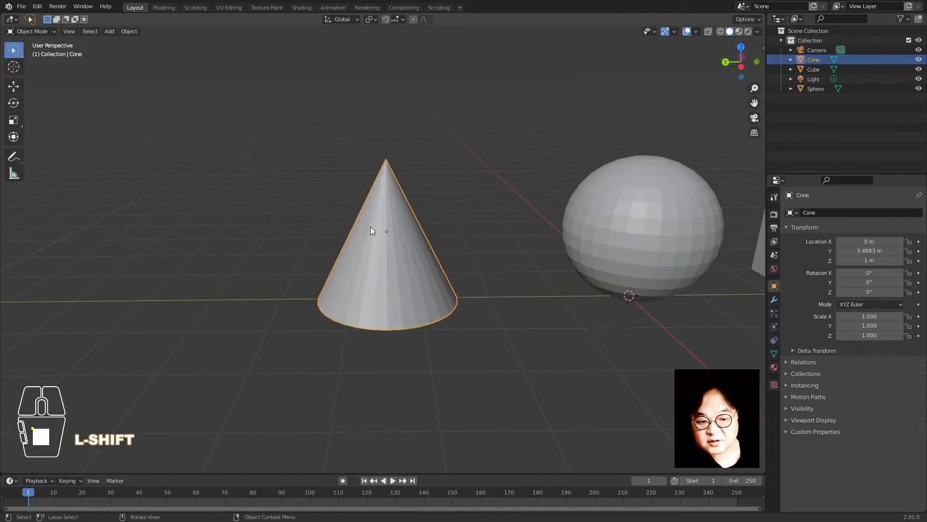
pyautogui.scroll(-2, 402, 220)
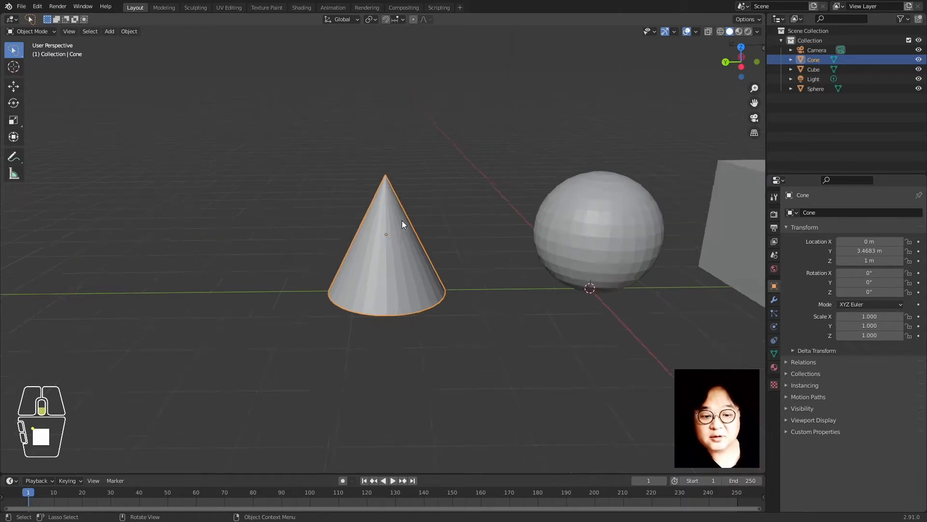
pyautogui.scroll(-3, 419, 248)
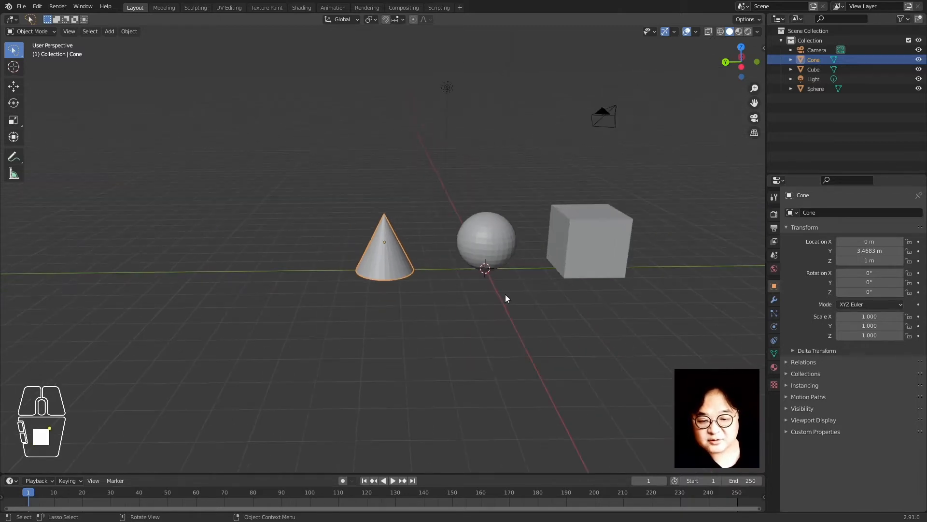
pyautogui.keyDown('shift'); pyautogui.moveTo(506, 294); pyautogui.dragTo(402, 282, button='middle'); pyautogui.keyUp('shift')
pyautogui.click(384, 229)
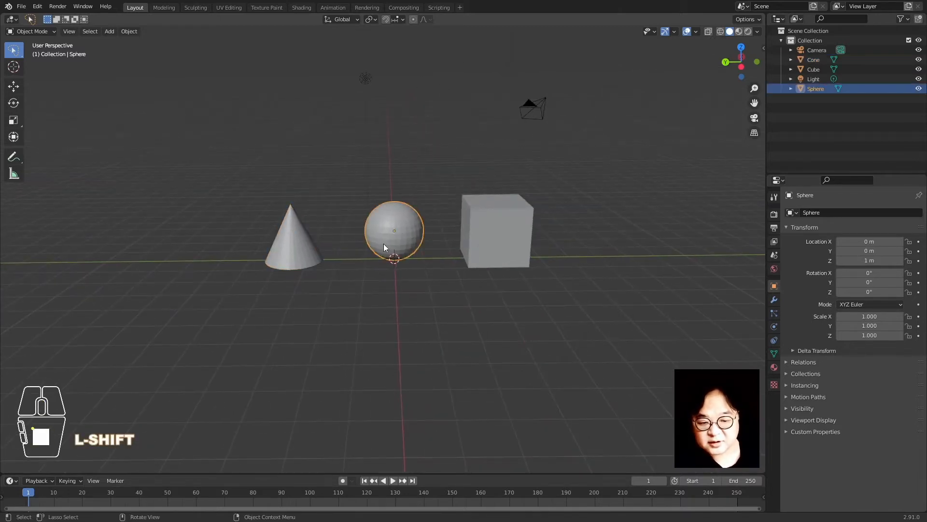
pyautogui.click(503, 261)
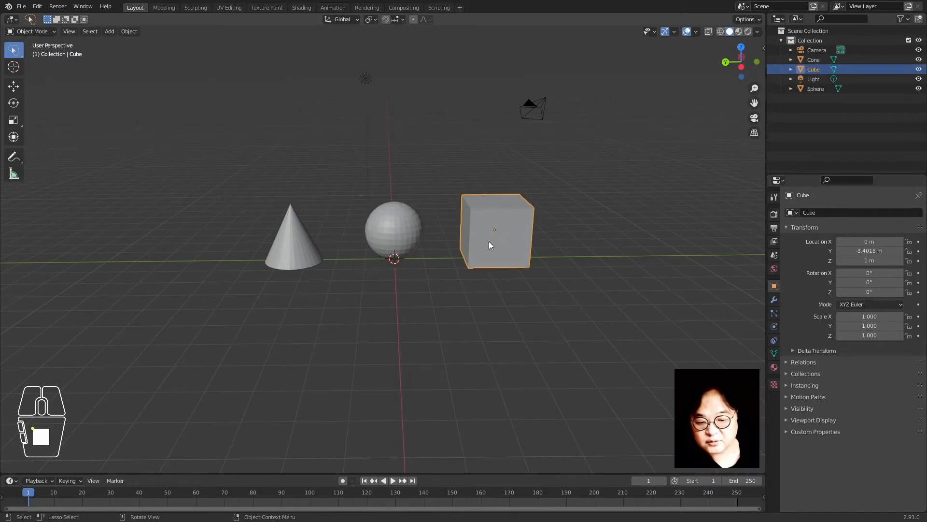
pyautogui.press('r')
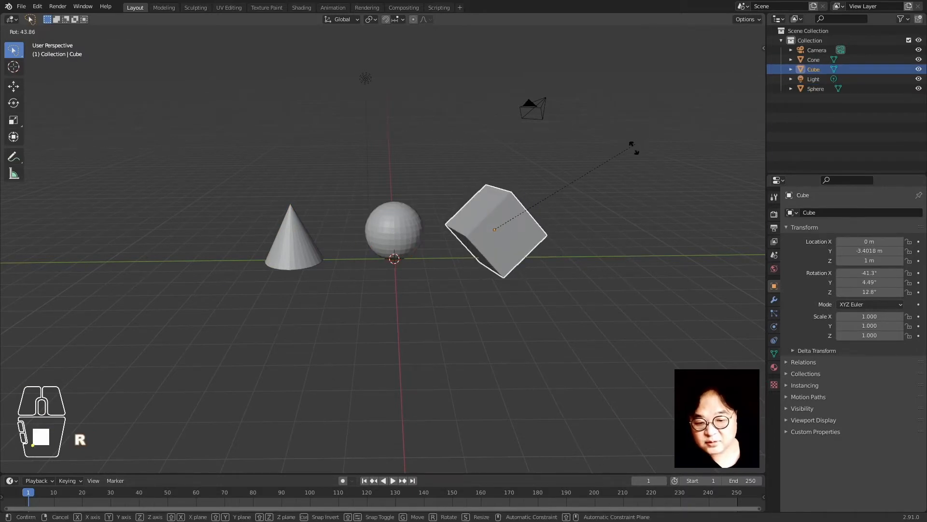
pyautogui.rightClick(614, 263)
pyautogui.click(419, 228)
pyautogui.press('g')
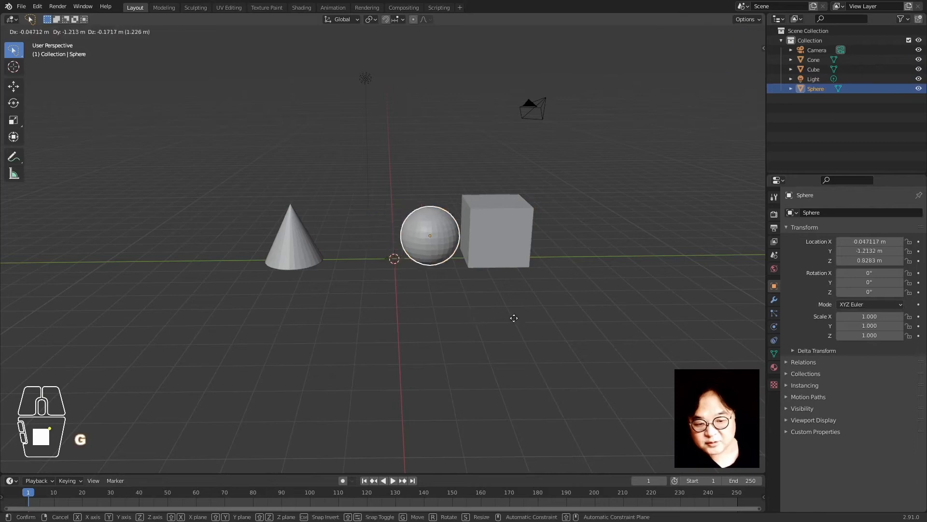
pyautogui.rightClick(460, 299)
pyautogui.press('g')
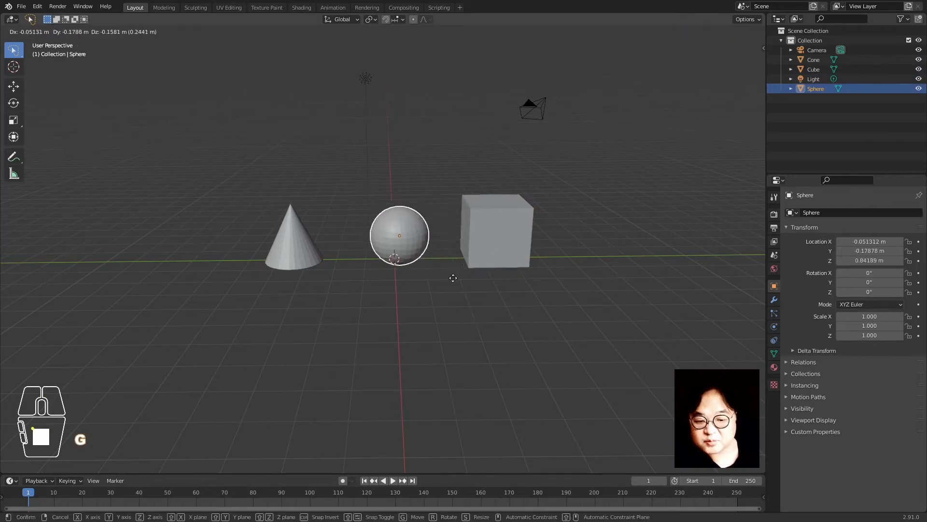
pyautogui.rightClick(439, 280)
pyautogui.press('s')
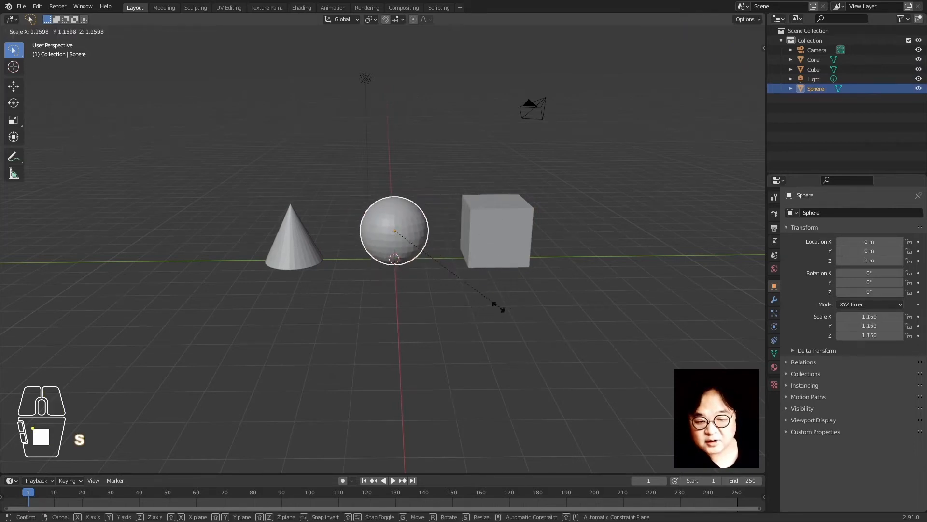
pyautogui.rightClick(515, 325)
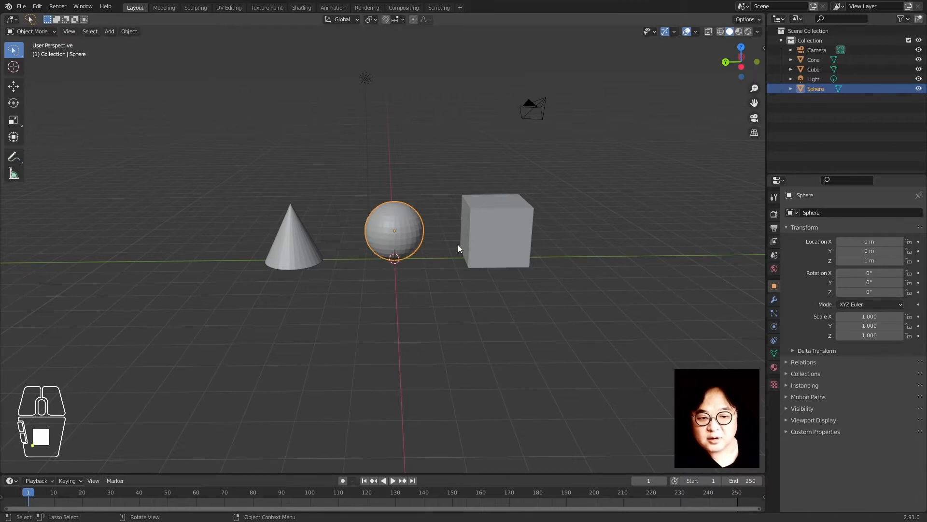
pyautogui.moveTo(459, 249); pyautogui.dragTo(485, 259, button='middle')
pyautogui.keyDown('shift'); pyautogui.moveTo(589, 228); pyautogui.dragTo(546, 296, button='middle'); pyautogui.keyUp('shift')
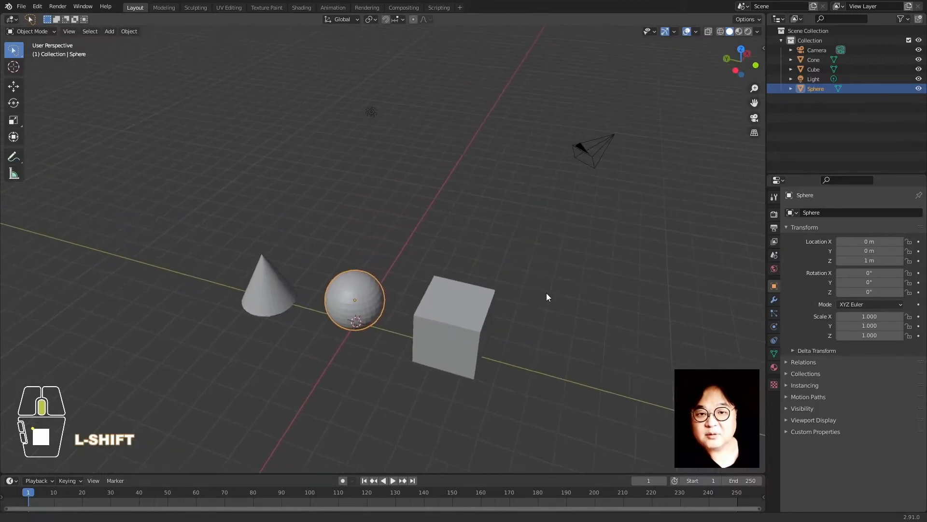
pyautogui.click(597, 136)
pyautogui.press('KP_Decimal')
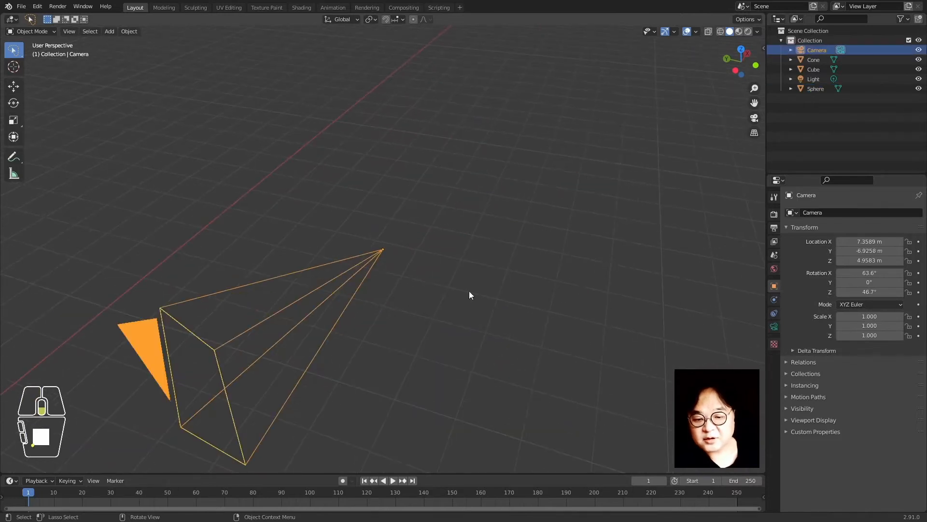
pyautogui.scroll(-4, 470, 294)
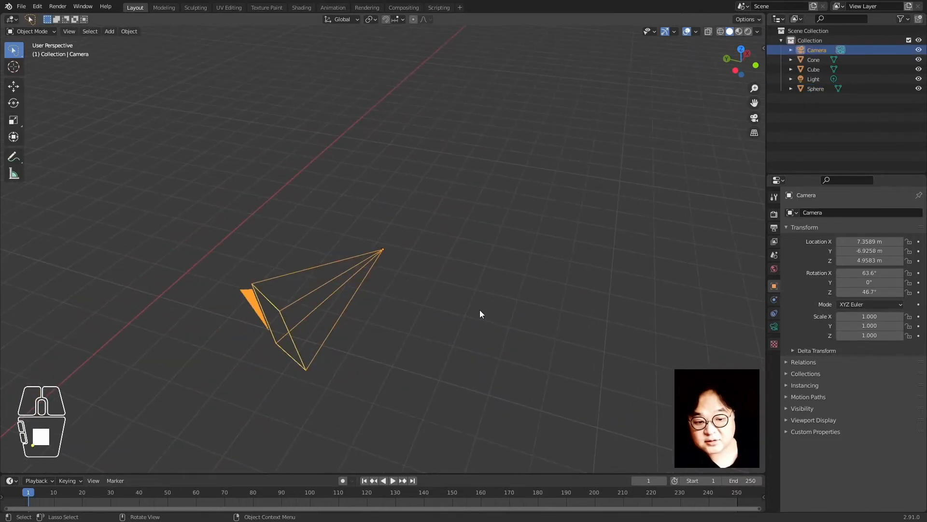
pyautogui.press('r')
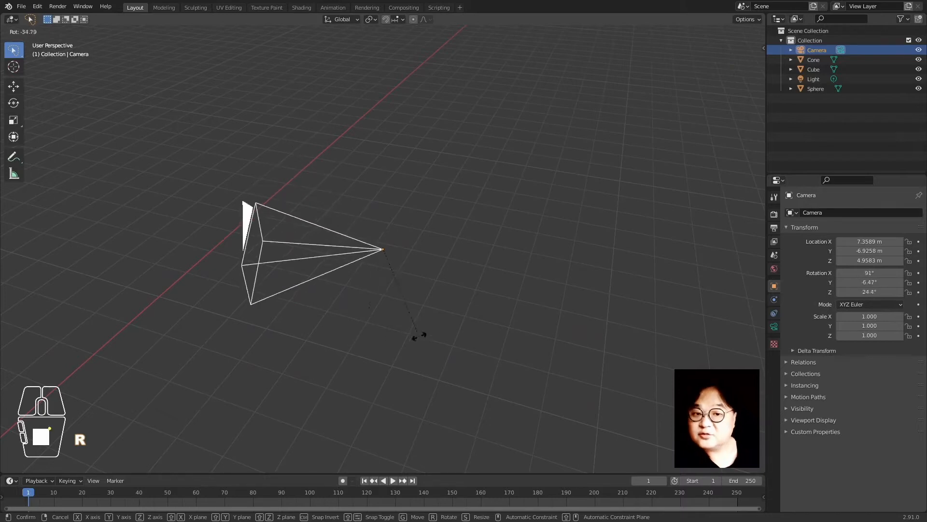
pyautogui.rightClick(415, 337)
pyautogui.scroll(-3, 387, 314)
pyautogui.keyDown('shift'); pyautogui.moveTo(352, 294); pyautogui.dragTo(410, 271, button='middle'); pyautogui.keyUp('shift')
pyautogui.moveTo(308, 308); pyautogui.dragTo(327, 308, button='middle')
pyautogui.scroll(3, 328, 308)
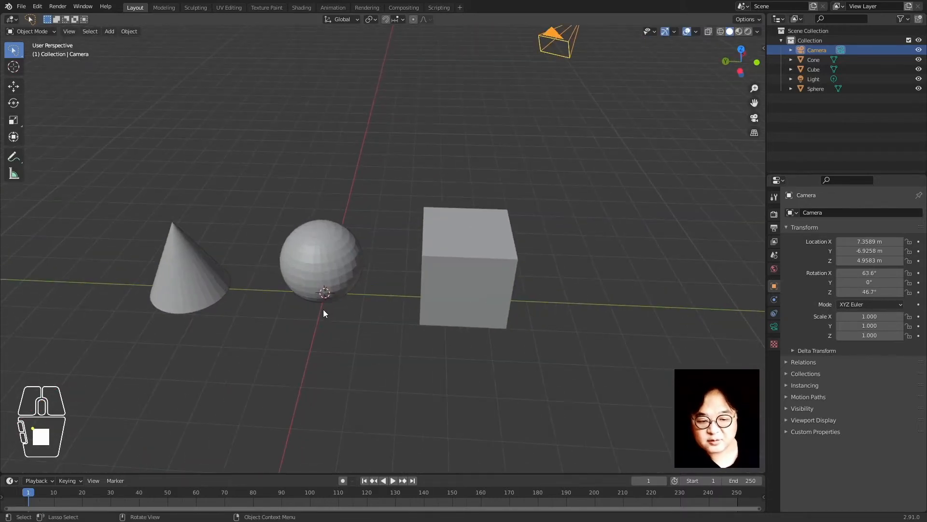
pyautogui.keyDown('shift'); pyautogui.moveTo(413, 330); pyautogui.dragTo(459, 330, button='middle'); pyautogui.keyUp('shift')
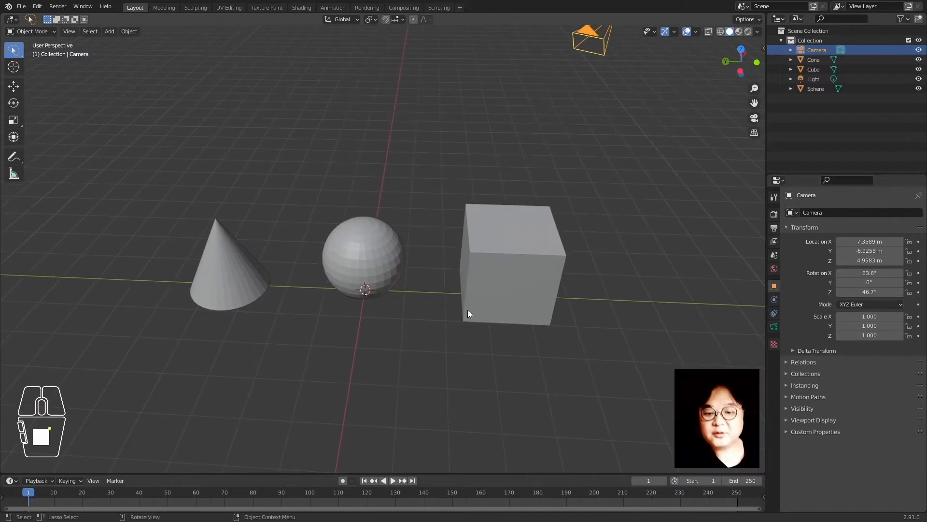
pyautogui.click(468, 309)
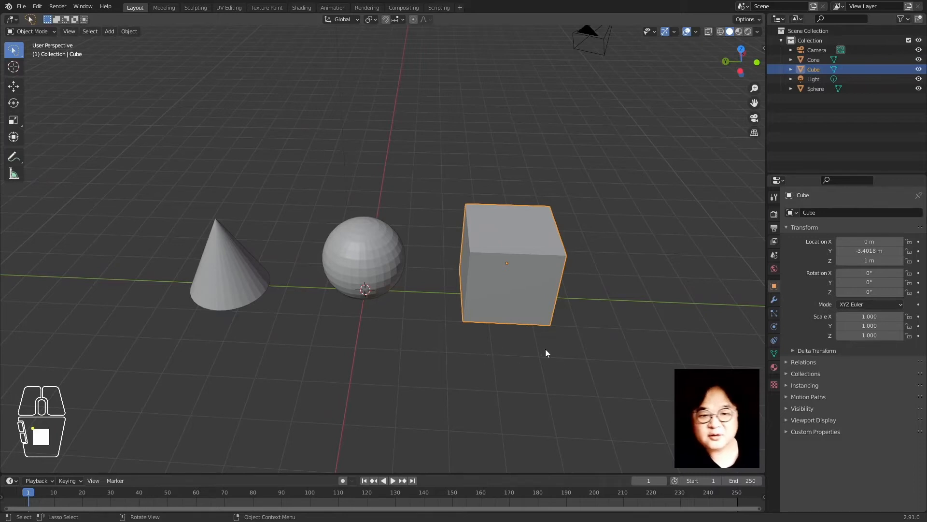
# Switch briefly into Edit Mode and back to Object Mode, then select the cube
pyautogui.press('Tab')
pyautogui.click(559, 340)
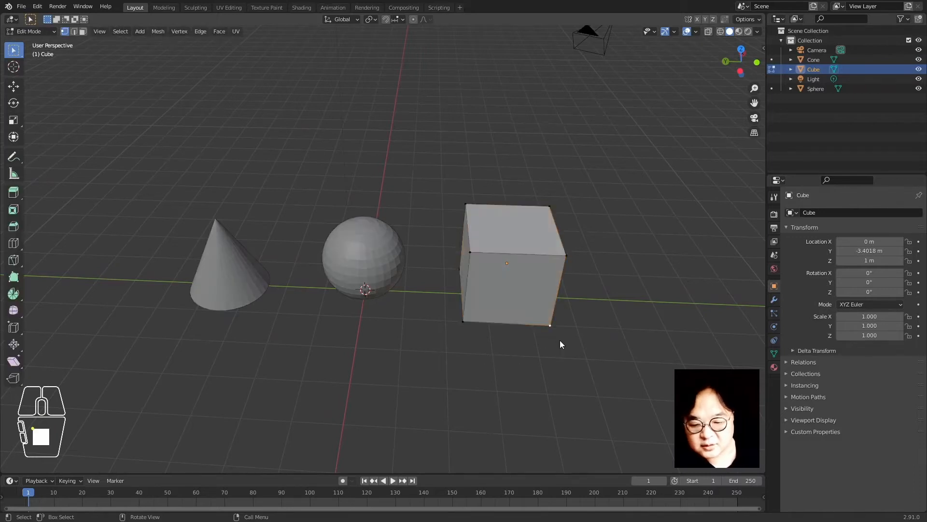
pyautogui.press('Tab')
pyautogui.click(550, 351)
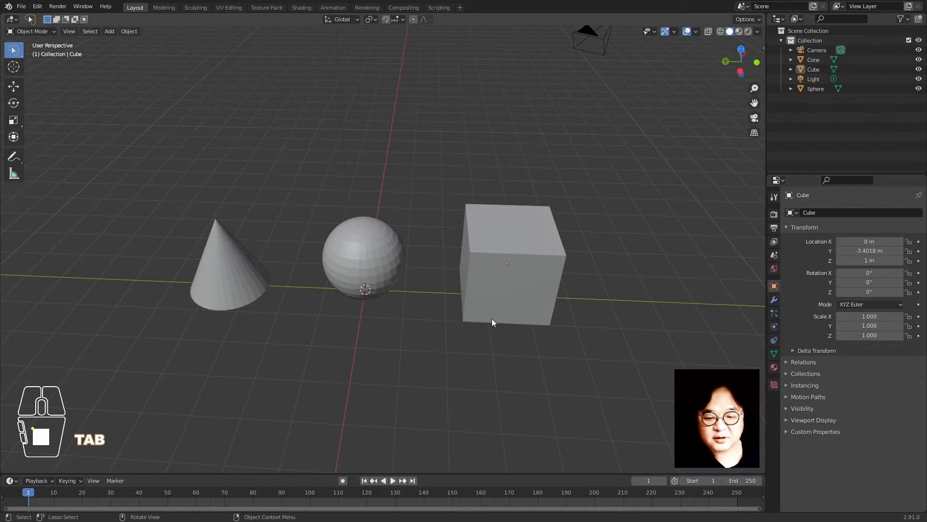
pyautogui.click(506, 281)
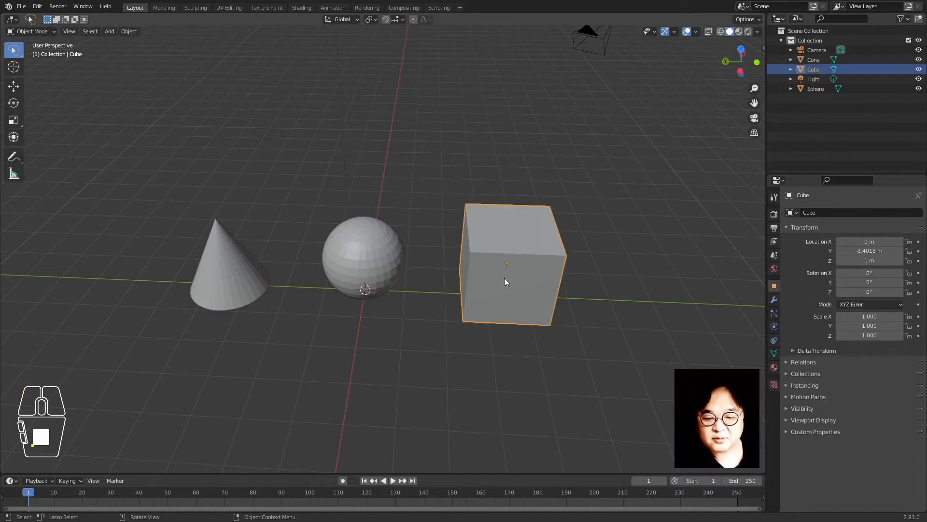
pyautogui.moveTo(549, 344); pyautogui.dragTo(533, 332, button='middle')
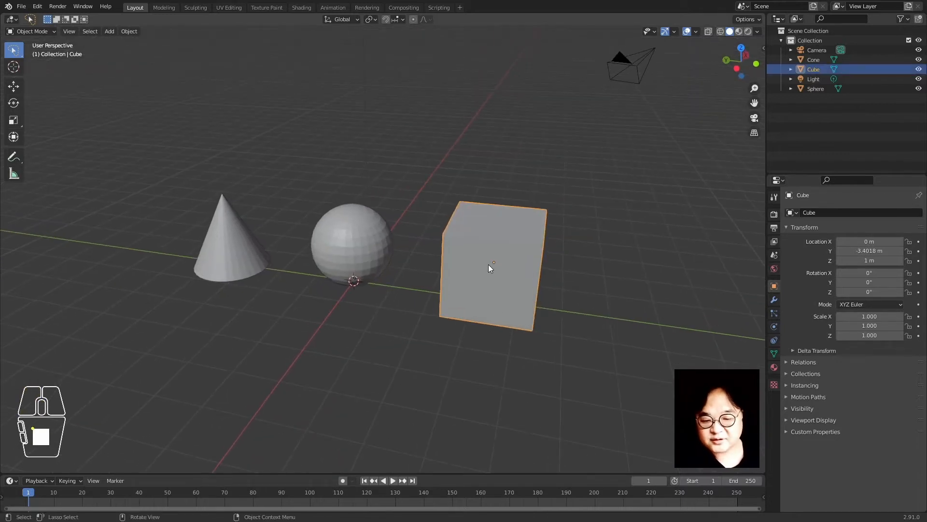
# With Affect Only Origins enabled, raise the cube's origin about 2 m along Z
pyautogui.click(775, 197)
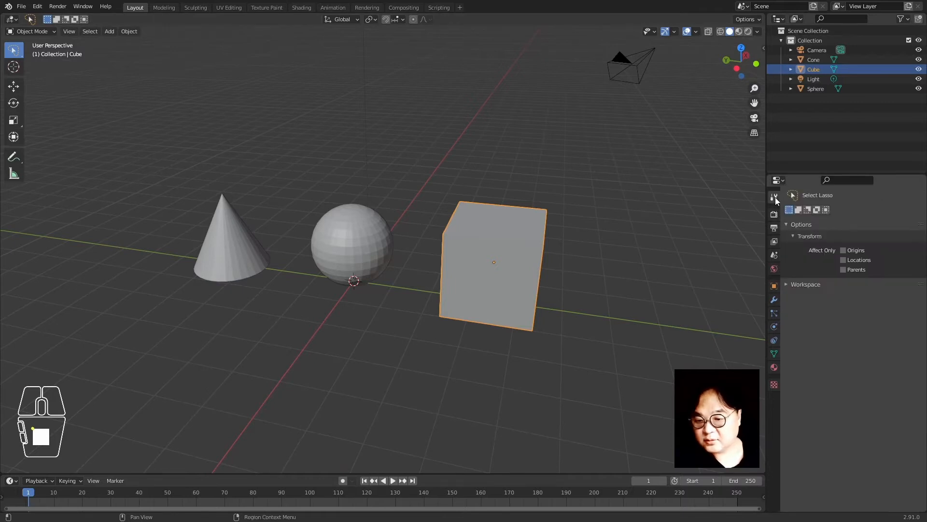
pyautogui.click(844, 250)
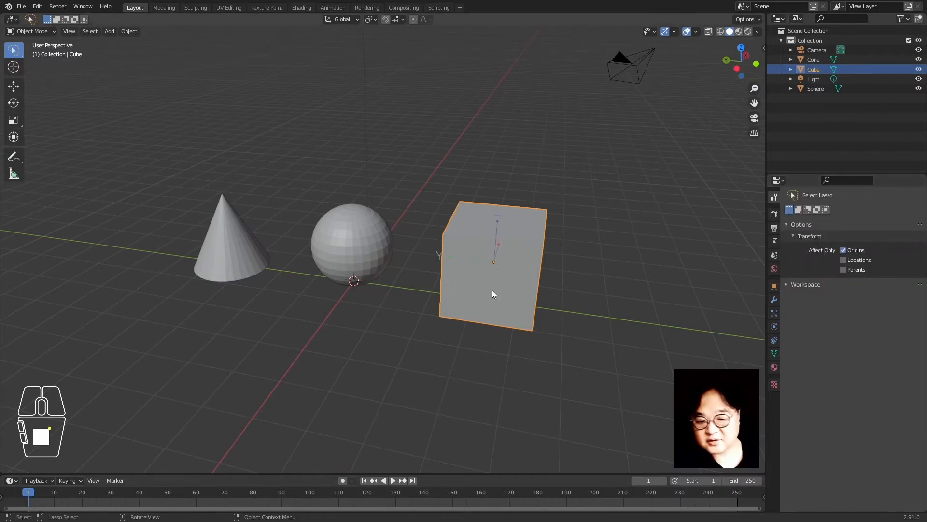
pyautogui.press('g')
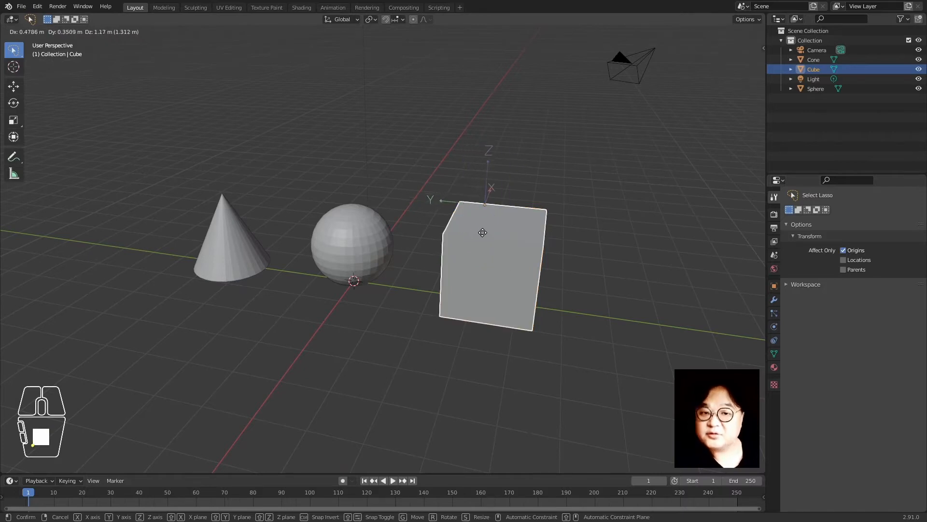
pyautogui.rightClick(482, 232)
pyautogui.press('g')
pyautogui.press('z')
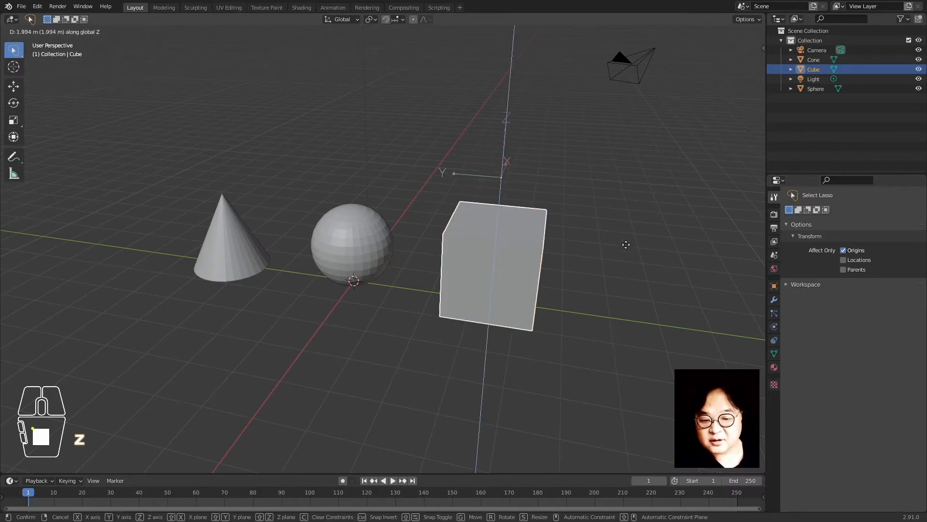
pyautogui.click(626, 242)
pyautogui.click(850, 251)
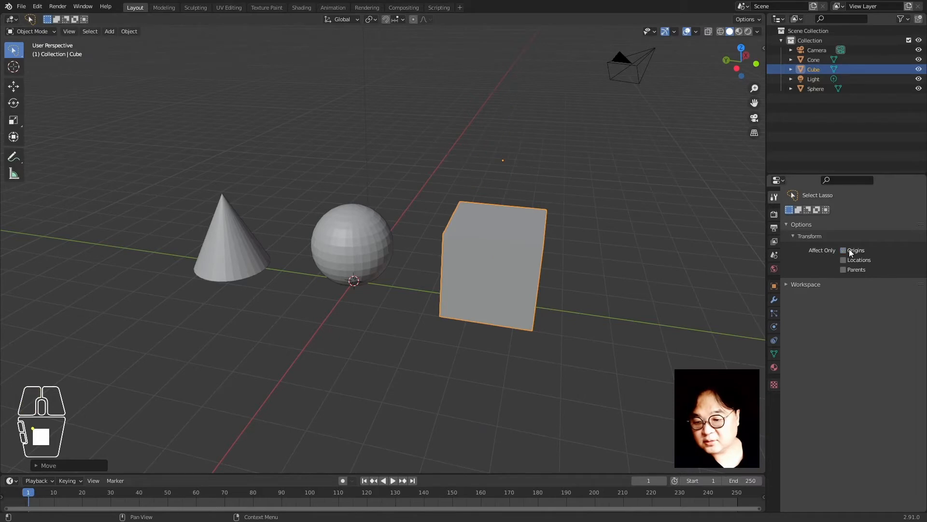
# Reselect the cube and start rotating it around its raised origin
pyautogui.click(647, 379)
pyautogui.click(497, 253)
pyautogui.press('r')
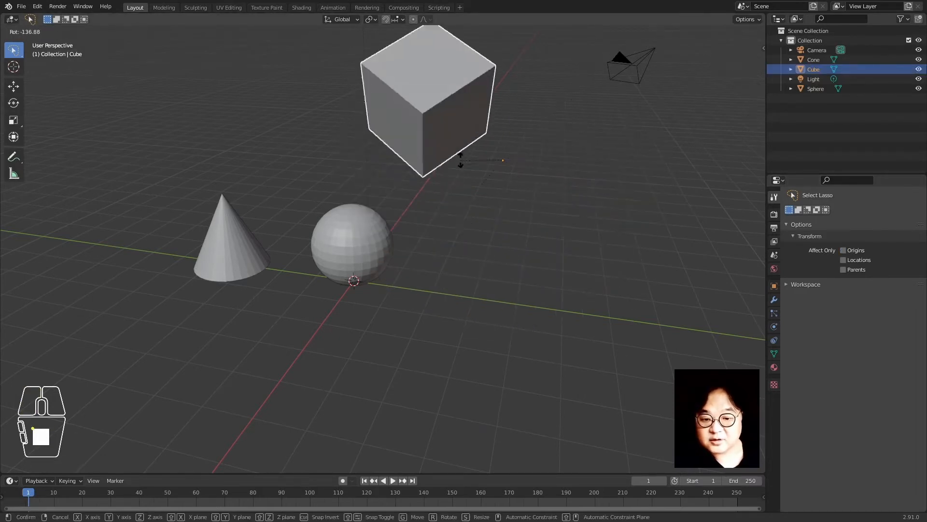
# Cancel the rotation, apply Geometry to Origin, and snap the cube to the 3D cursor
pyautogui.rightClick(479, 119)
pyautogui.rightClick(497, 232)
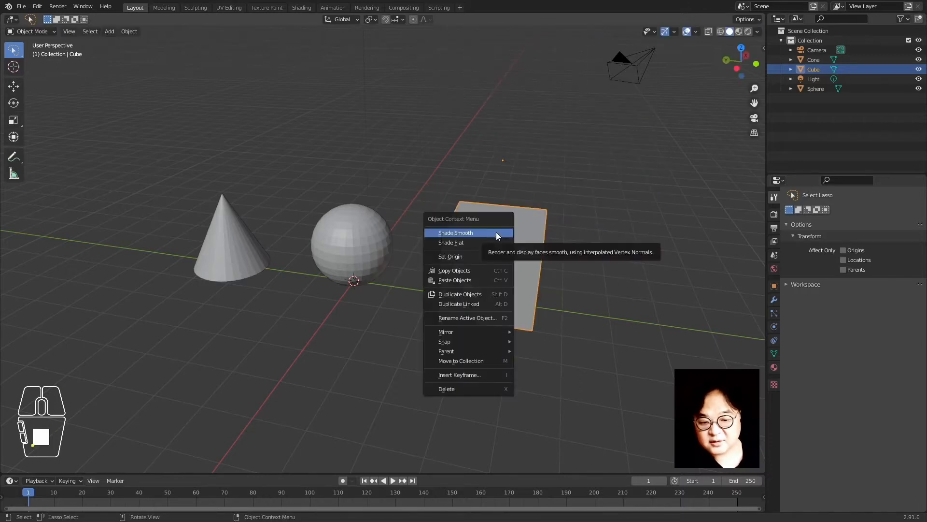
pyautogui.moveTo(478, 253)
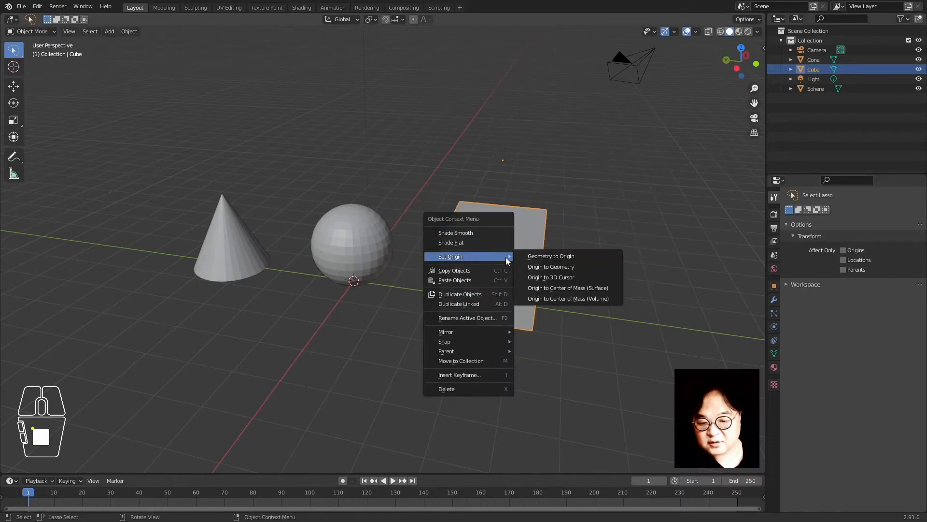
pyautogui.click(580, 259)
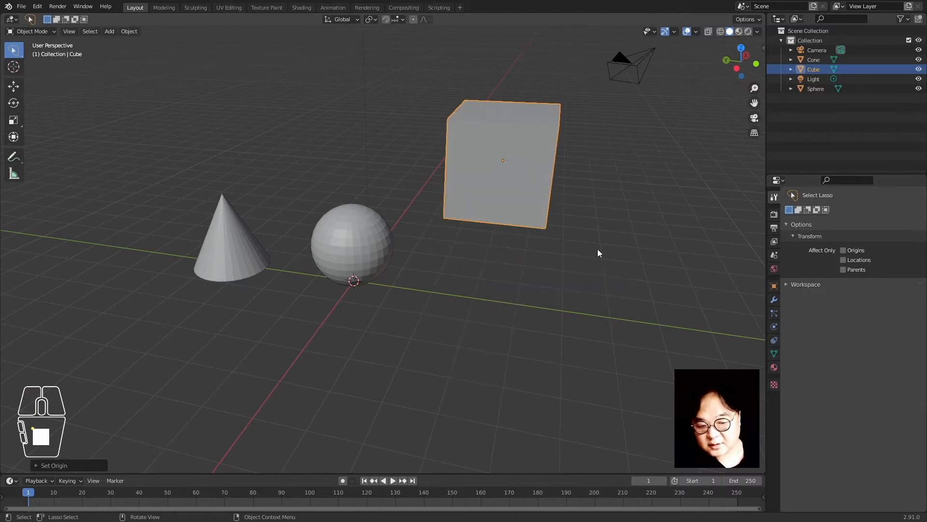
pyautogui.hotkey('shift', 's')
pyautogui.click(596, 208)
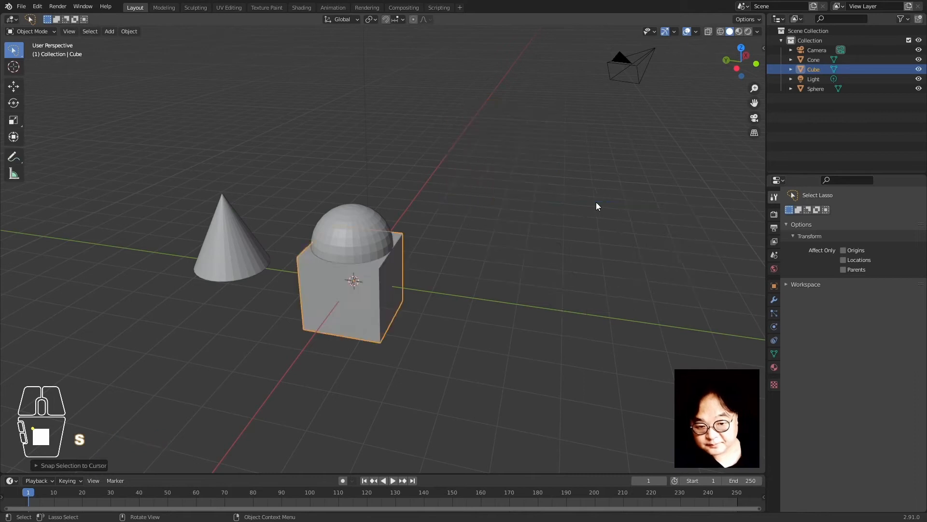
# Slide the cube along Y and raise it 1 m along Z
pyautogui.press('g')
pyautogui.press('y')
pyautogui.click(674, 248)
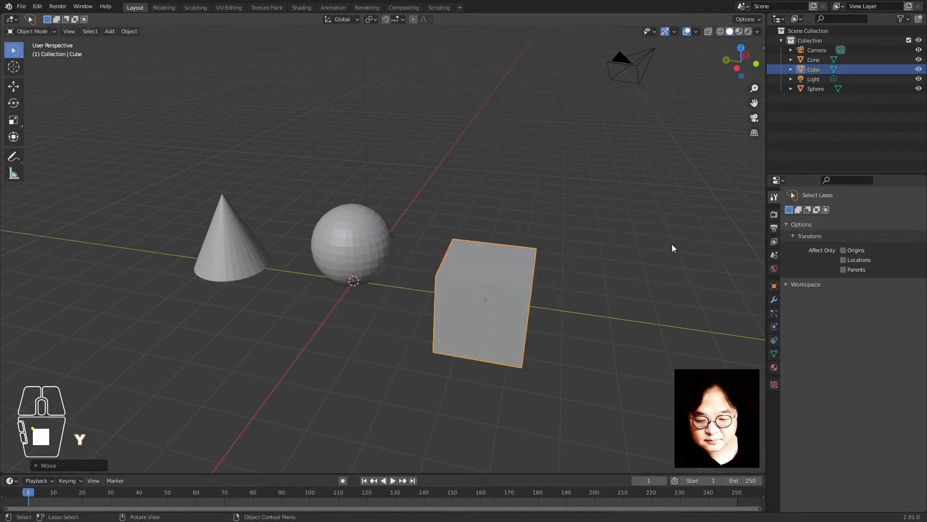
pyautogui.press('g')
pyautogui.press('z')
pyautogui.press('1')
pyautogui.press('Return')
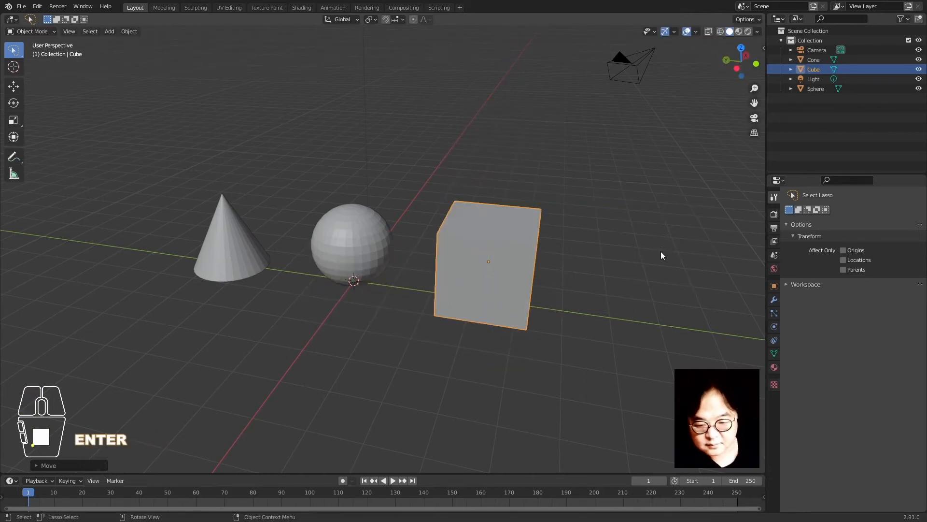
pyautogui.scroll(-2, 554, 269)
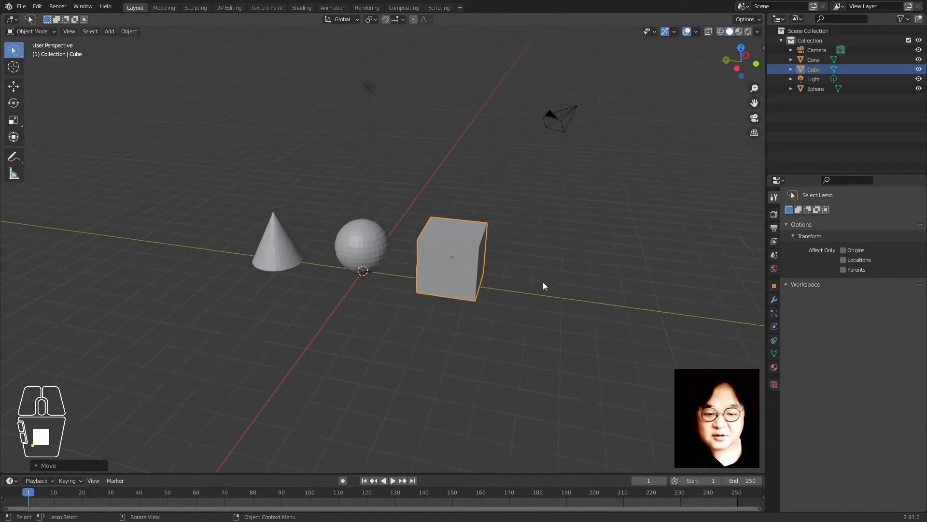
# Orbit around the objects and place the 3D cursor in empty space right of the cube
pyautogui.moveTo(532, 268); pyautogui.dragTo(508, 237, button='middle')
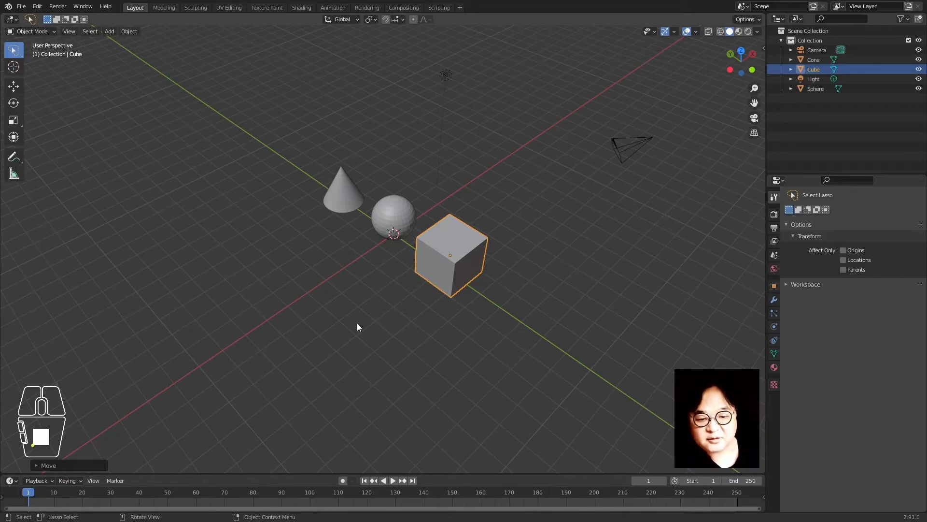
pyautogui.moveTo(354, 373)
pyautogui.mouseDown(button='middle')
pyautogui.moveTo(377, 362)
pyautogui.moveTo(348, 366)
pyautogui.mouseUp(button='middle')
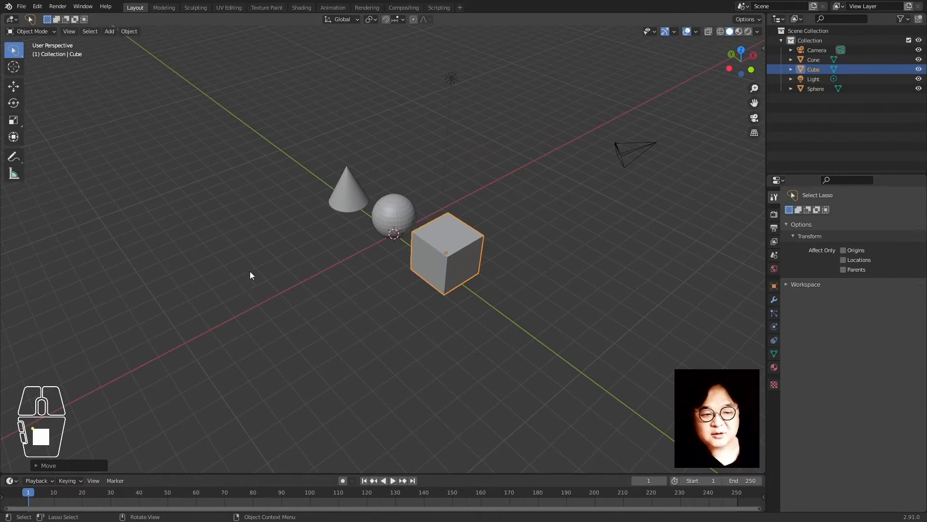
pyautogui.moveTo(250, 275); pyautogui.dragTo(436, 334, button='middle')
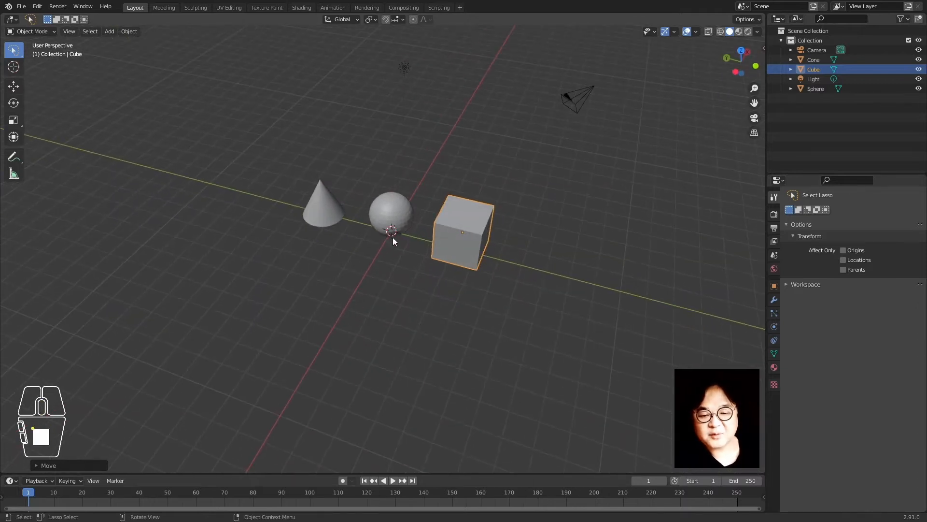
pyautogui.keyDown('shift'); pyautogui.rightClick(654, 189); pyautogui.keyUp('shift')
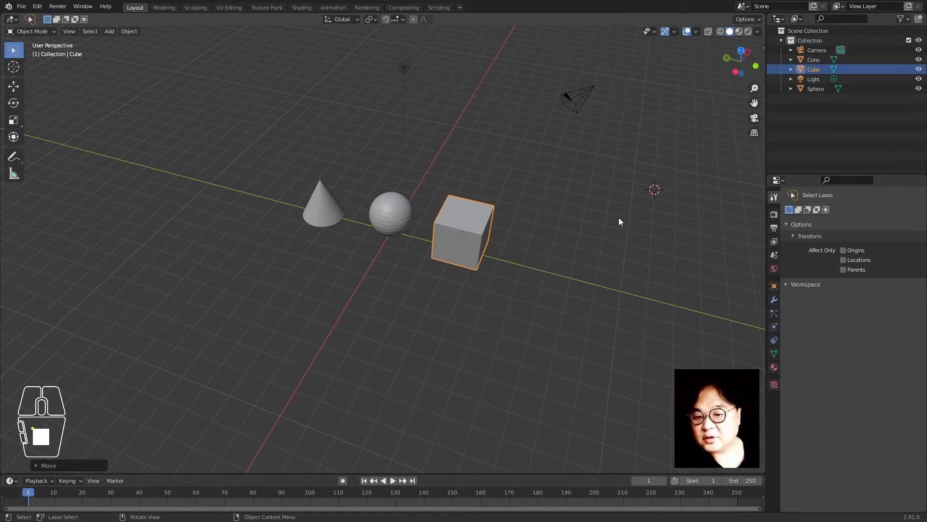
# Orbit to a new angle and reselect the cube
pyautogui.moveTo(572, 167); pyautogui.dragTo(470, 182, button='middle')
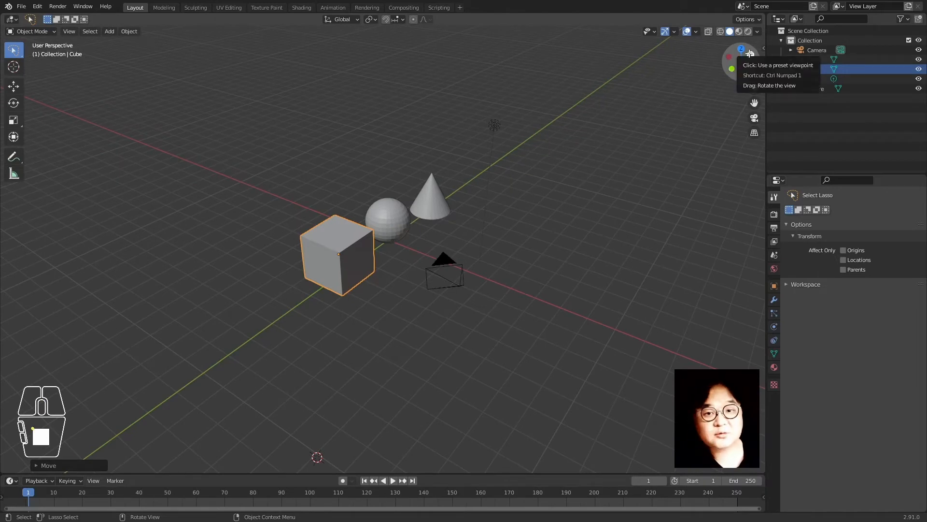
pyautogui.moveTo(231, 253); pyautogui.dragTo(441, 273, button='middle')
pyautogui.click(482, 284)
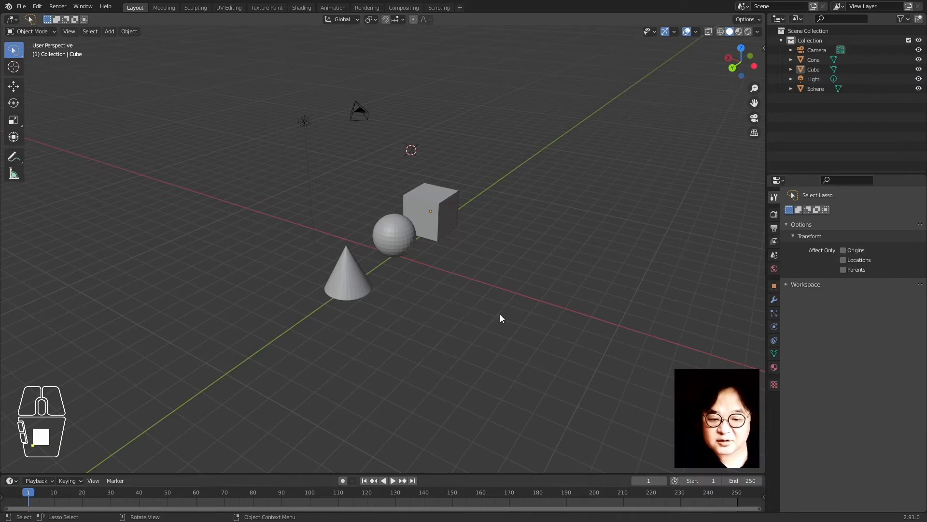
pyautogui.click(556, 233)
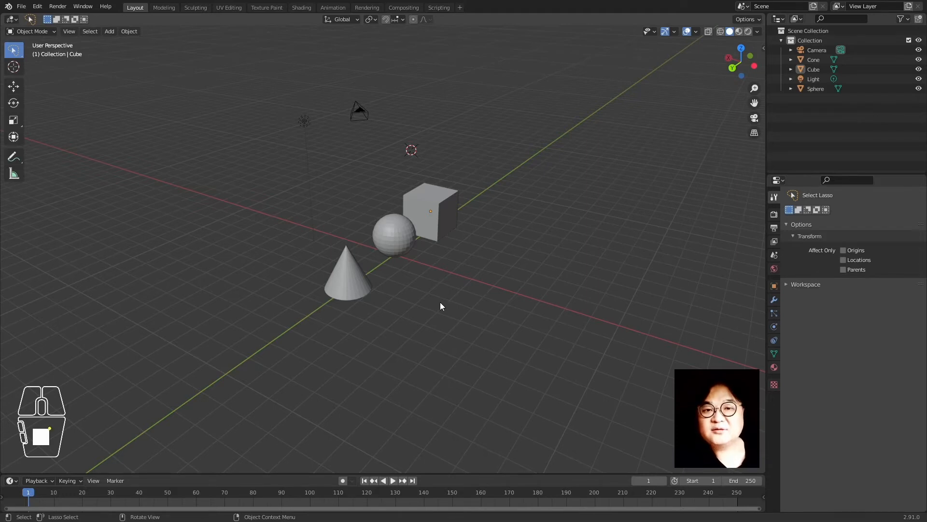
pyautogui.click(433, 217)
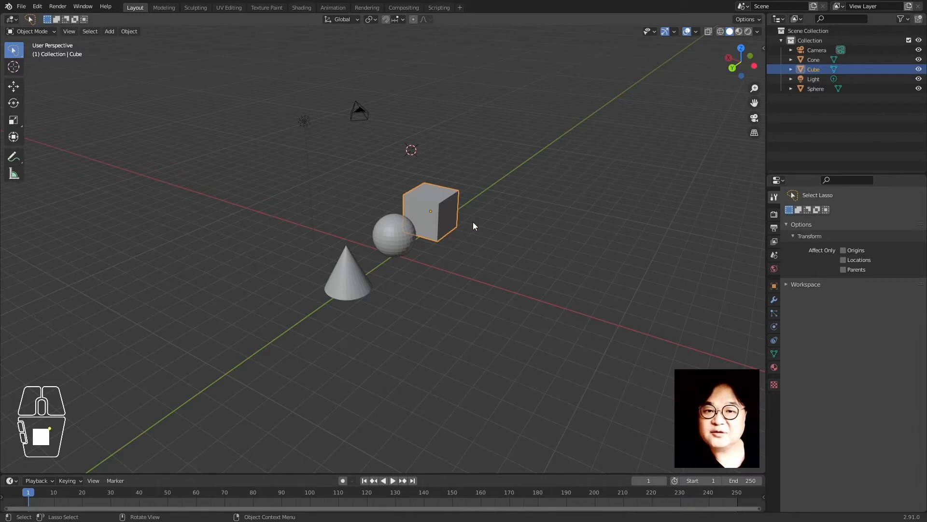
# Turn on the cube's local axes display in its Object properties Viewport Display settings
pyautogui.moveTo(559, 300); pyautogui.dragTo(548, 333, button='middle')
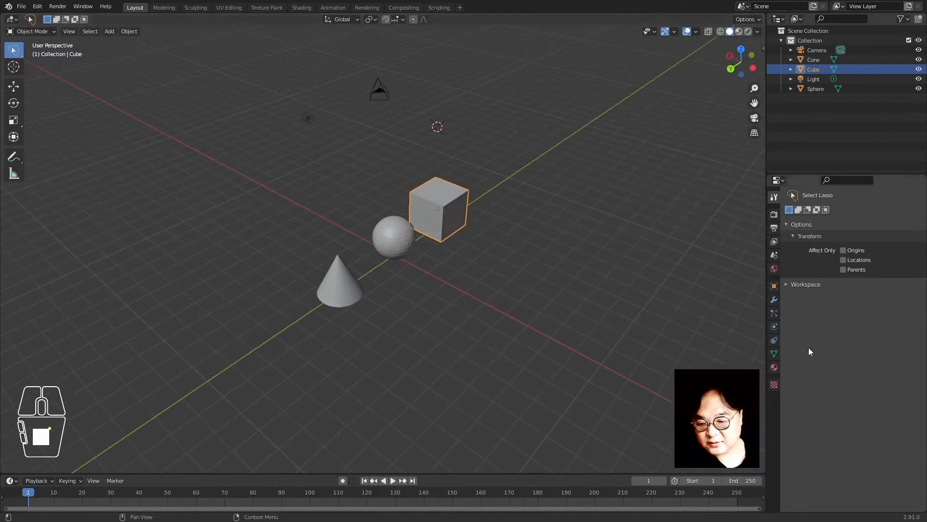
pyautogui.click(775, 285)
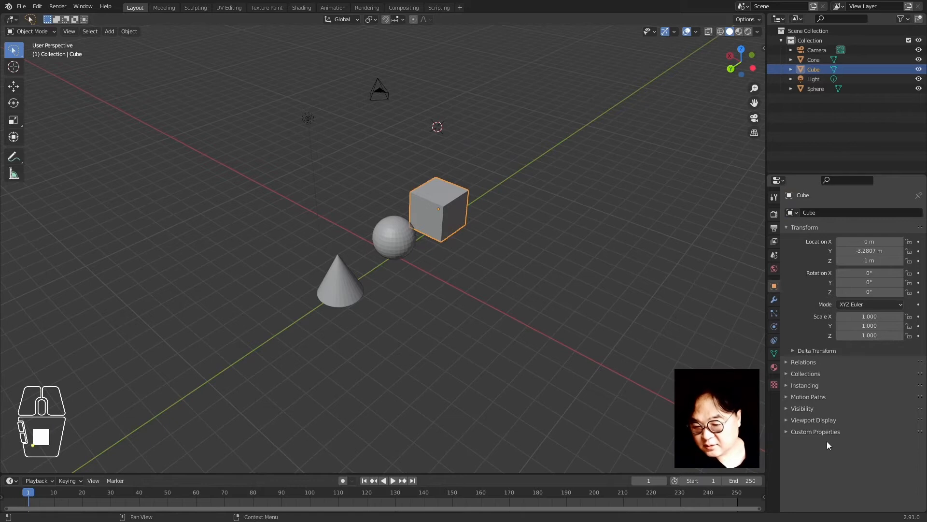
pyautogui.click(818, 419)
pyautogui.scroll(-2, 821, 442)
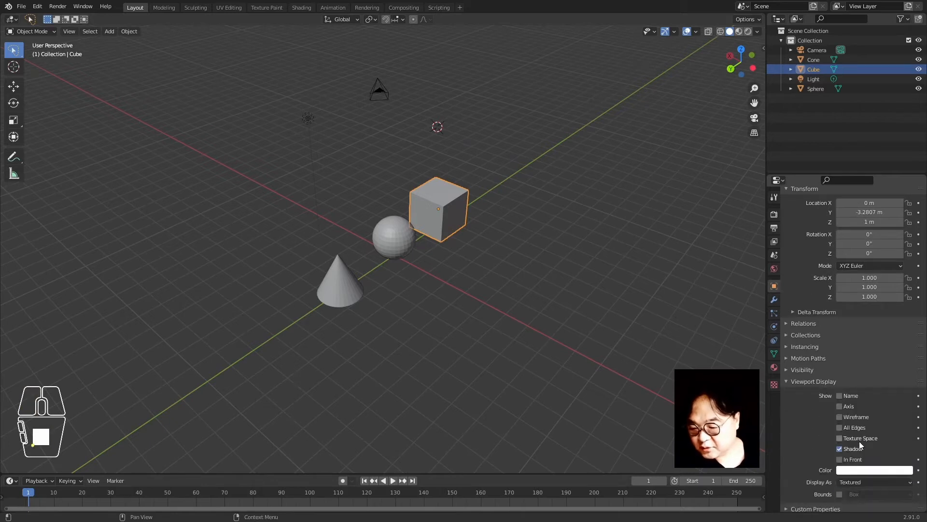
pyautogui.click(847, 407)
# Switch the viewport to wireframe shading and reselect the cube
pyautogui.click(500, 299)
pyautogui.press('z')
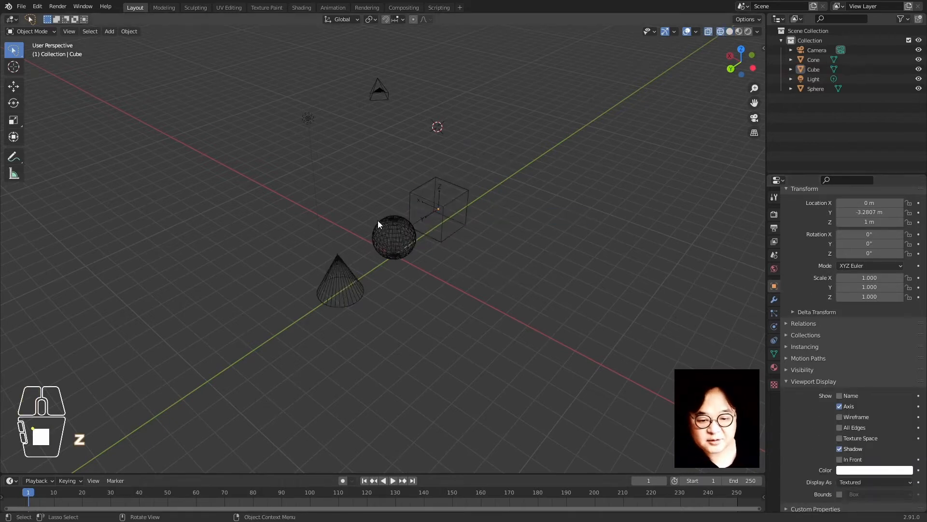
pyautogui.scroll(2, 462, 345)
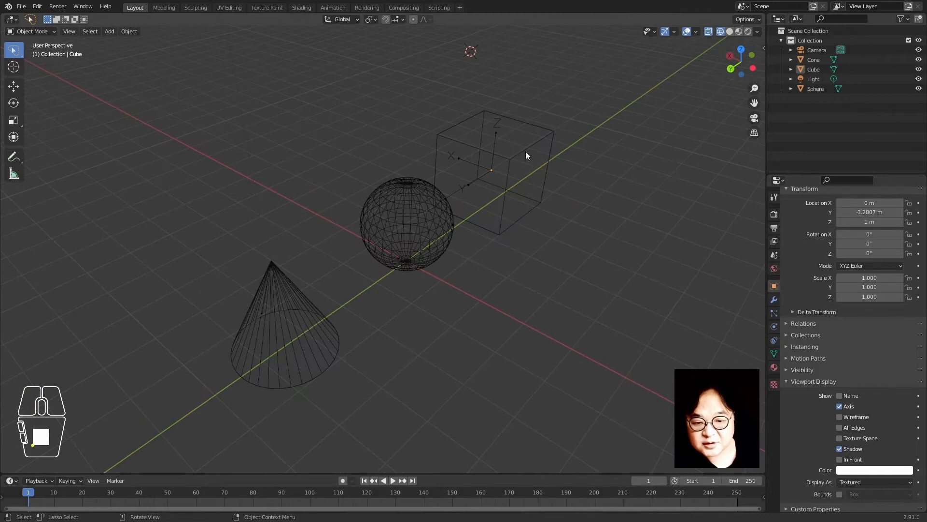
pyautogui.click(525, 152)
# Orbit, pan and zoom to frame the cone, sphere and cube side by side up close
pyautogui.scroll(-2, 517, 239)
pyautogui.keyDown('shift'); pyautogui.moveTo(501, 270); pyautogui.dragTo(413, 251, button='middle'); pyautogui.keyUp('shift')
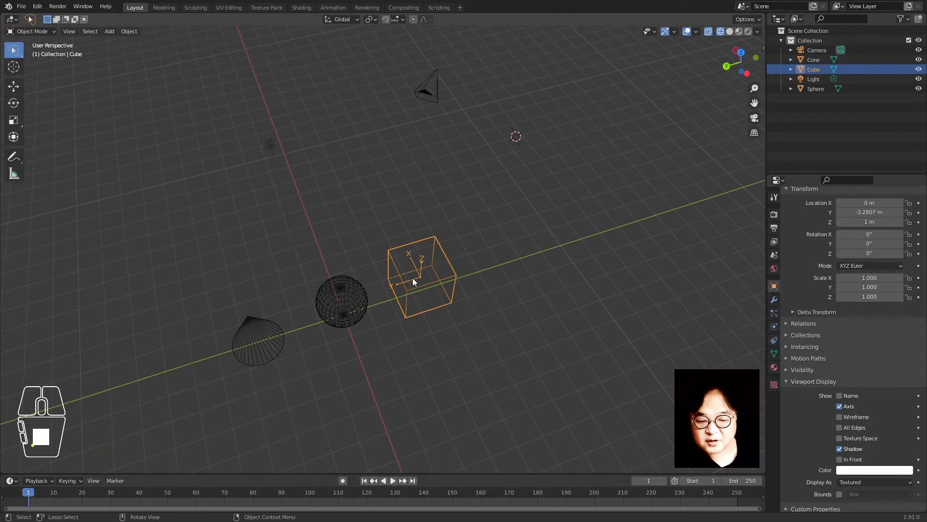
pyautogui.moveTo(374, 316); pyautogui.dragTo(418, 267, button='middle')
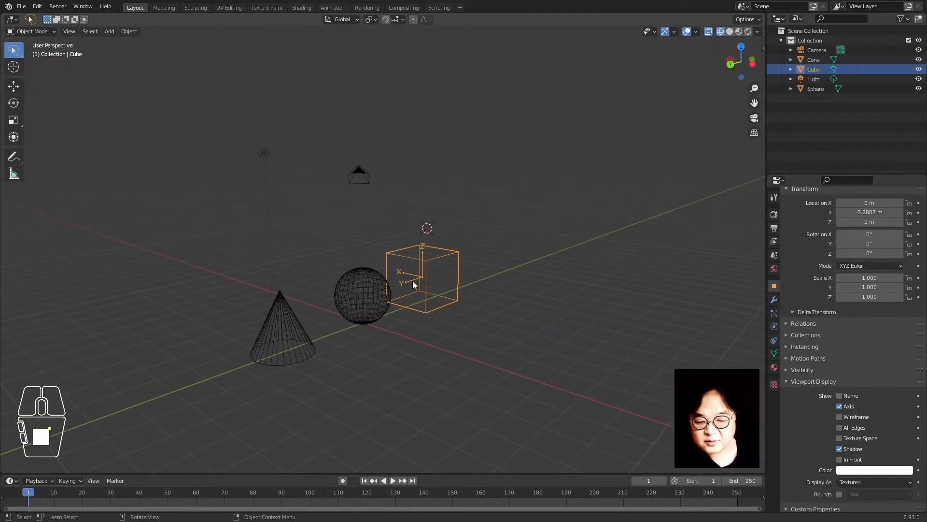
pyautogui.moveTo(513, 346); pyautogui.dragTo(521, 376, button='middle')
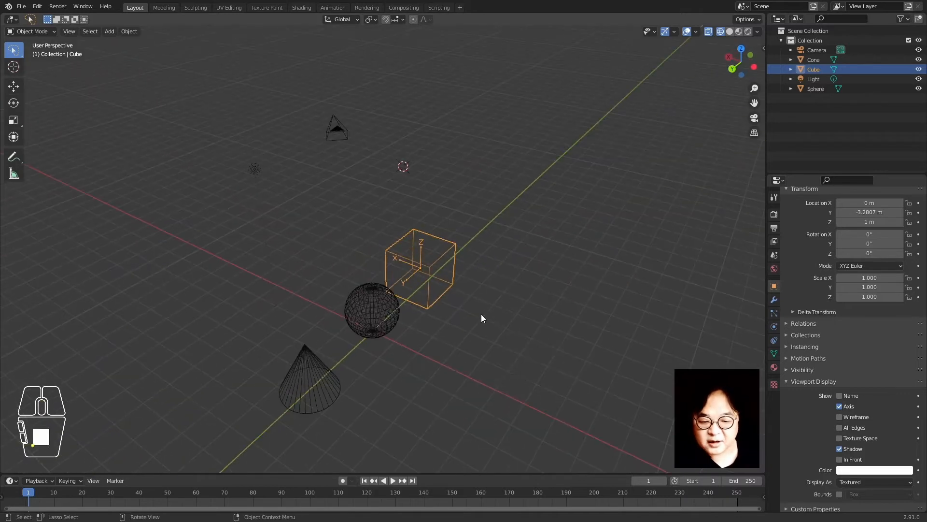
pyautogui.scroll(2, 482, 314)
pyautogui.keyDown('shift'); pyautogui.moveTo(535, 339); pyautogui.dragTo(555, 249, button='middle'); pyautogui.keyUp('shift')
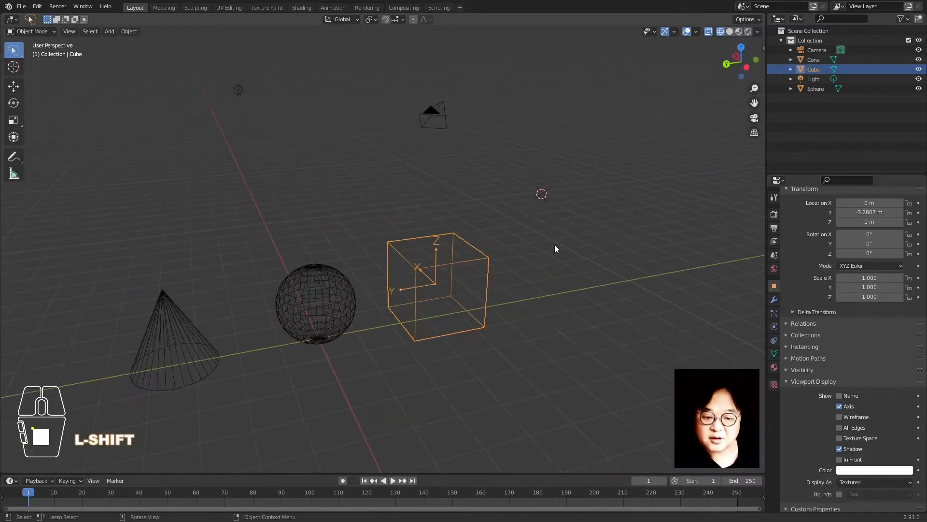
# Rotate the cube 38.7° about global X, then orbit around to inspect the tilt
pyautogui.press('r')
pyautogui.press('x')
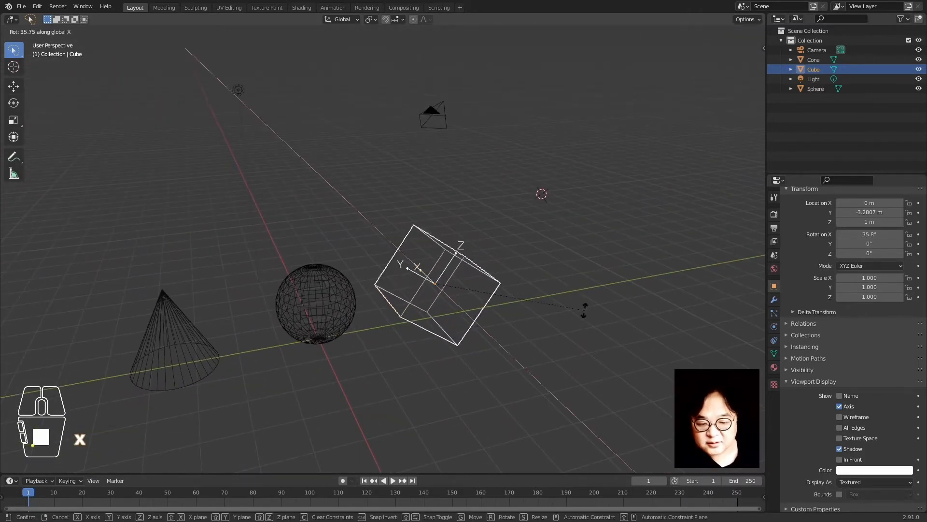
pyautogui.click(584, 316)
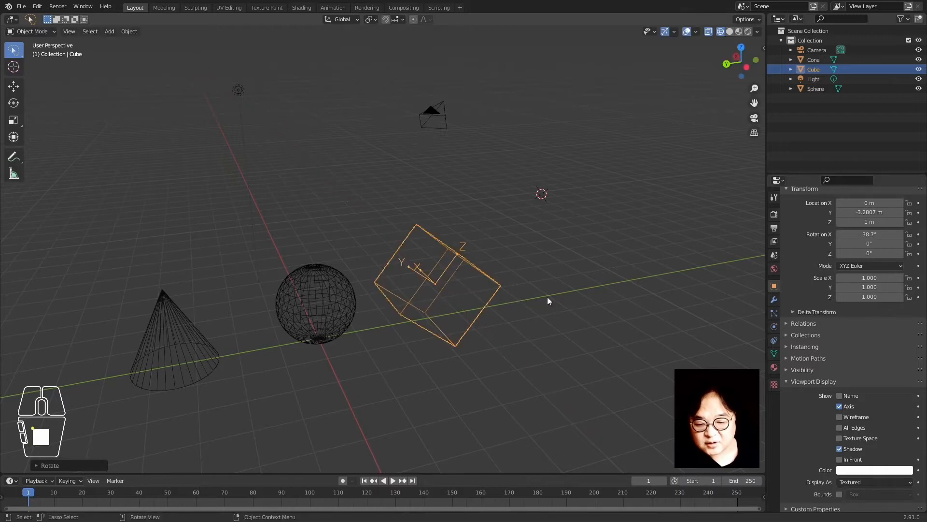
pyautogui.moveTo(547, 296); pyautogui.dragTo(506, 289, button='middle')
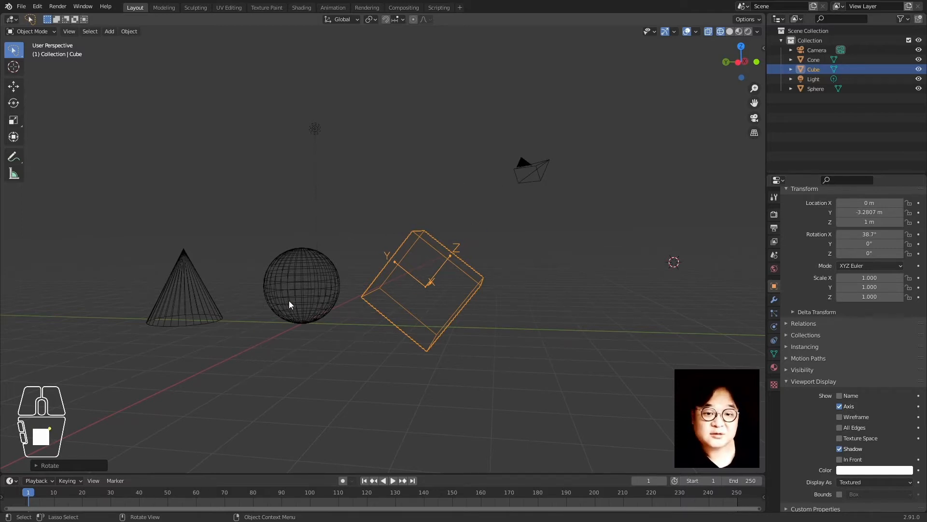
pyautogui.moveTo(289, 303); pyautogui.dragTo(351, 285, button='middle')
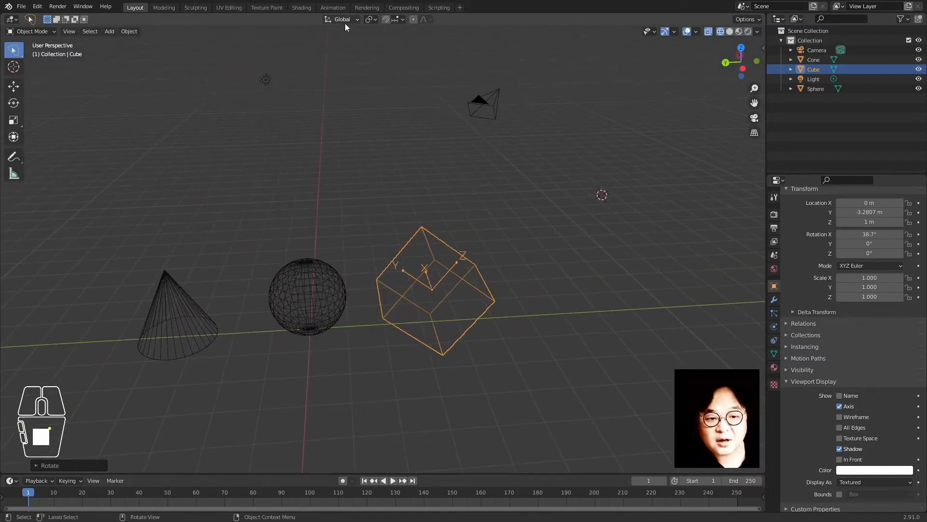
pyautogui.moveTo(308, 305); pyautogui.dragTo(485, 317, button='middle')
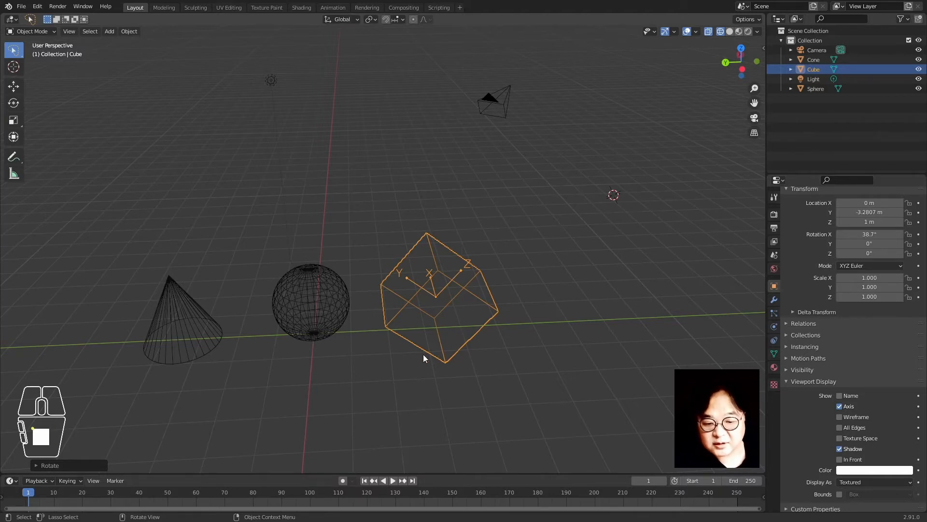
pyautogui.moveTo(340, 278); pyautogui.dragTo(350, 300, button='middle')
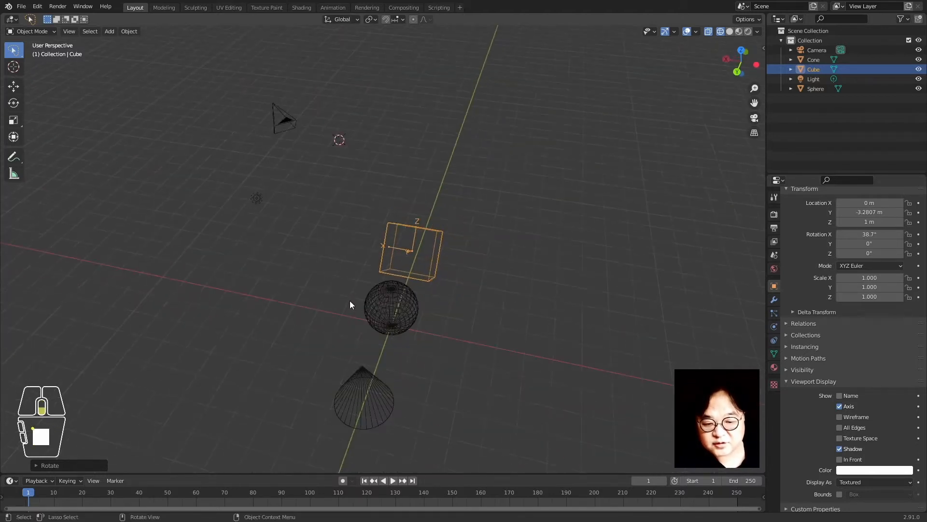
pyautogui.keyDown('shift'); pyautogui.moveTo(451, 356); pyautogui.dragTo(446, 316, button='middle'); pyautogui.keyUp('shift')
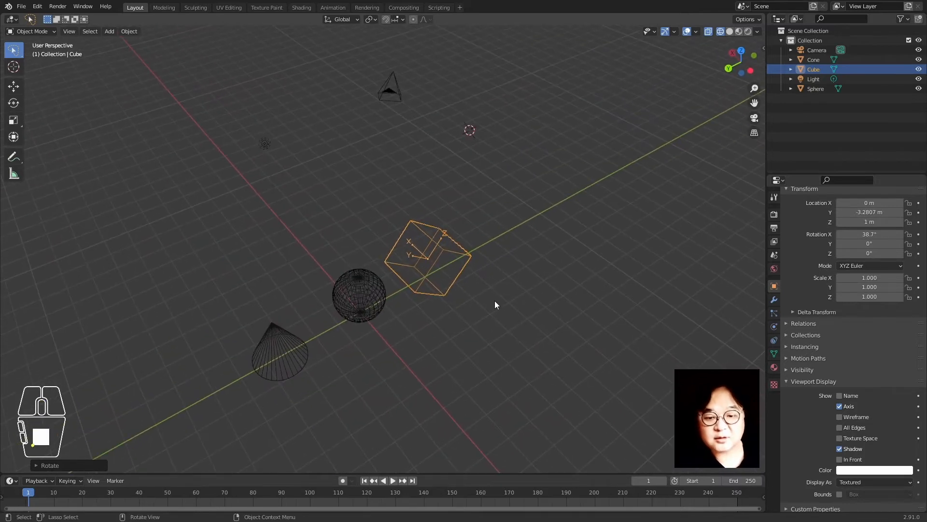
pyautogui.press('g')
pyautogui.press('y')
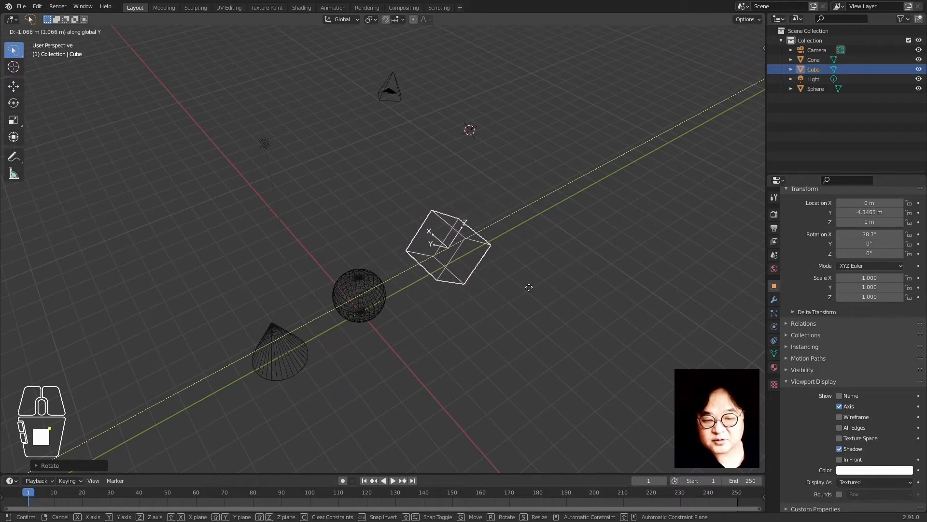
pyautogui.rightClick(588, 257)
pyautogui.press('g')
pyautogui.press('x')
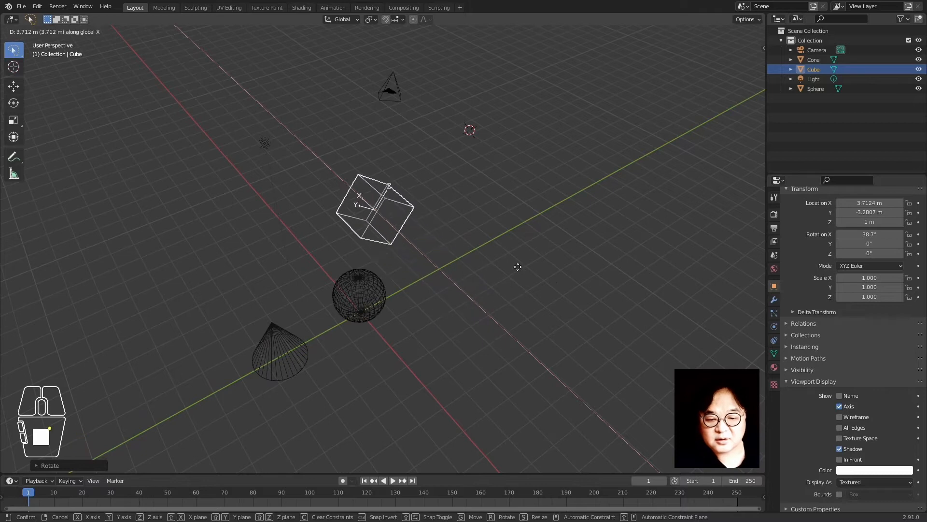
pyautogui.rightClick(608, 325)
pyautogui.press('g')
pyautogui.press('z')
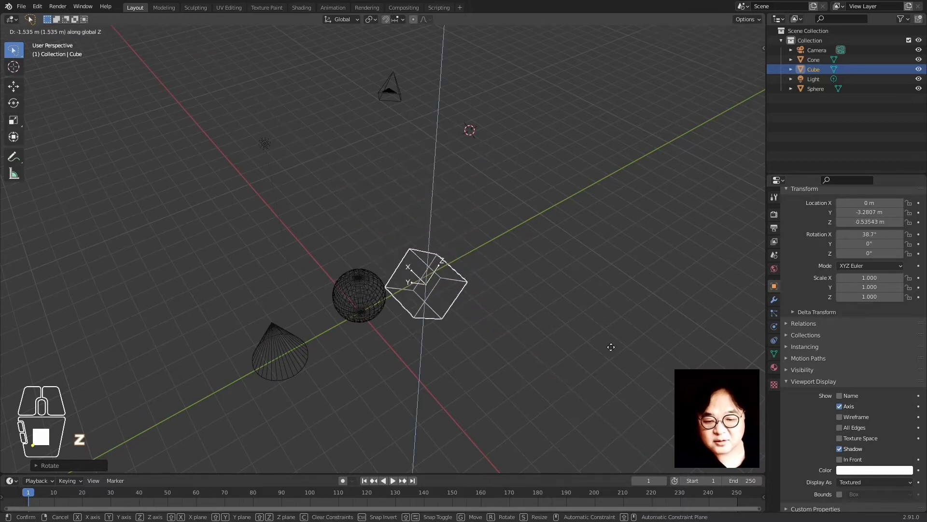
pyautogui.rightClick(597, 240)
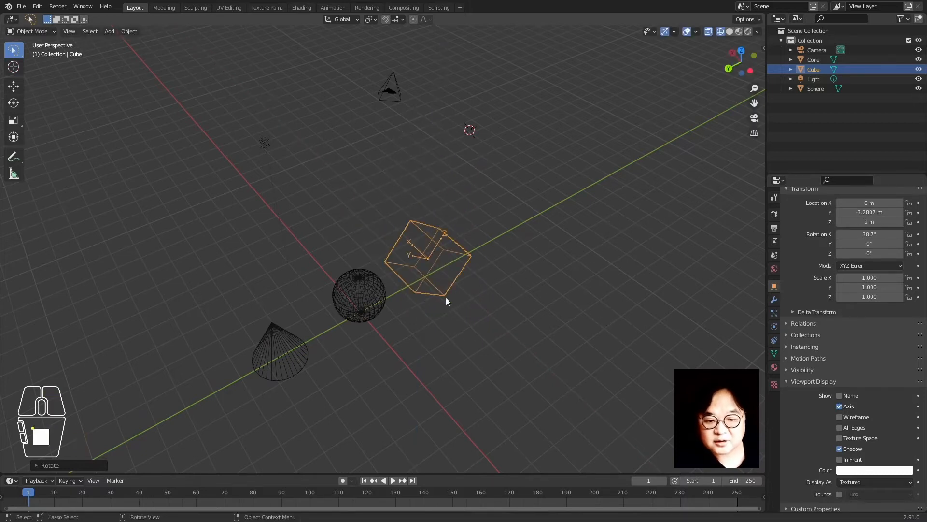
pyautogui.moveTo(417, 274); pyautogui.dragTo(438, 283, button='middle')
# With Local transform orientation, move the cube along its local Z, then its local Y
pyautogui.click(339, 19)
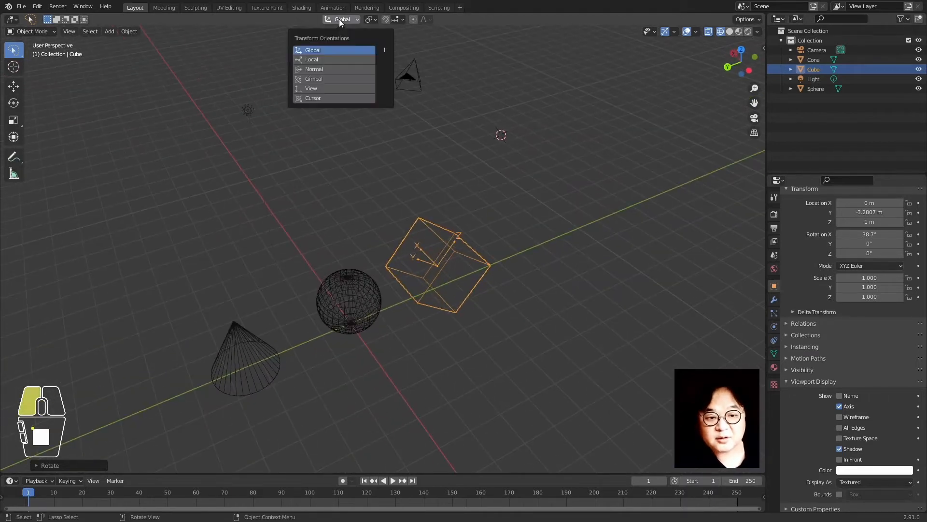
pyautogui.click(333, 60)
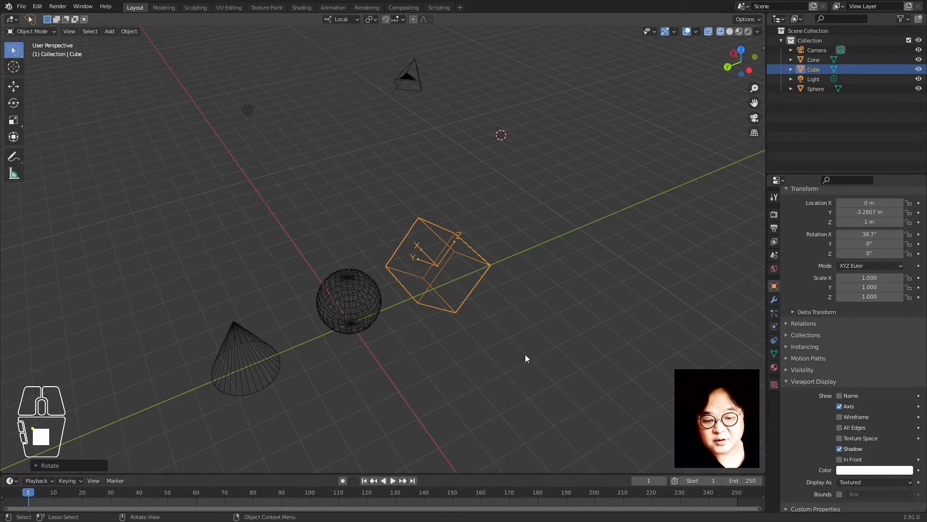
pyautogui.press('g')
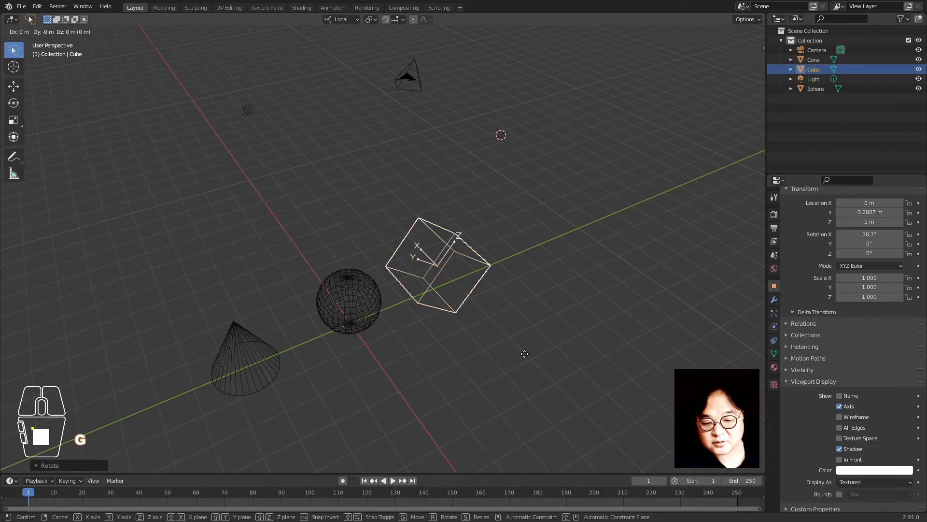
pyautogui.press('z')
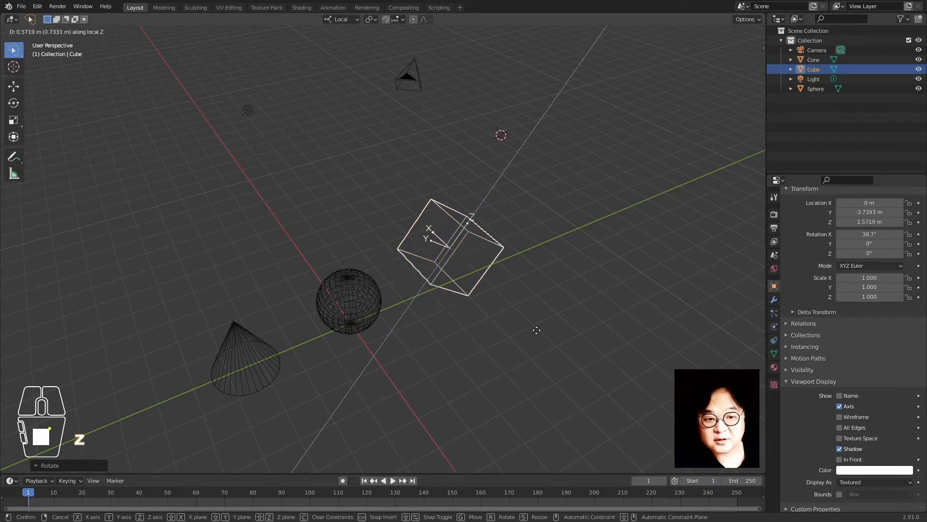
pyautogui.click(587, 242)
pyautogui.press('g')
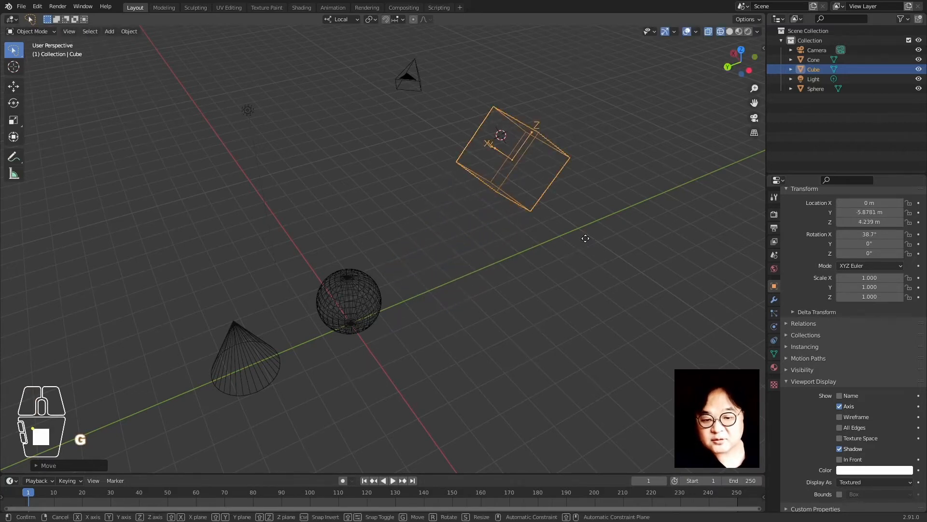
pyautogui.press('x')
pyautogui.press('x')
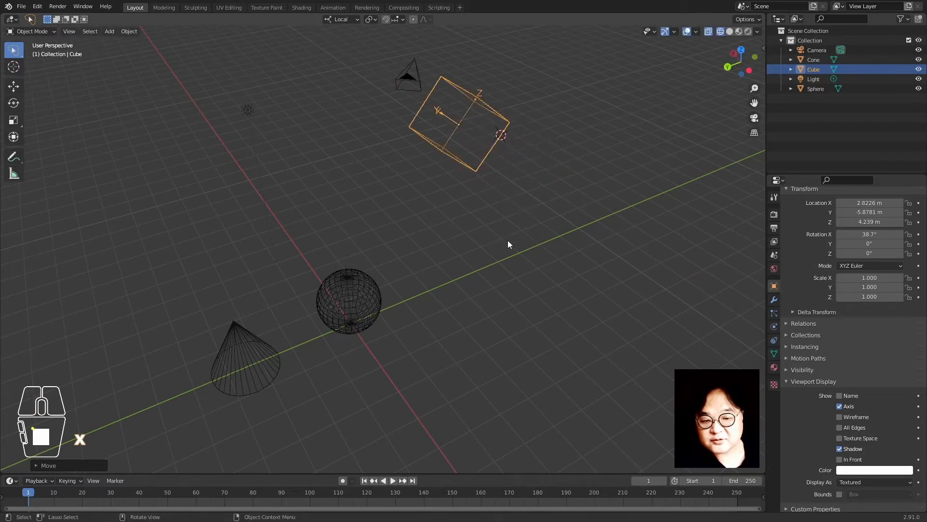
pyautogui.press('y')
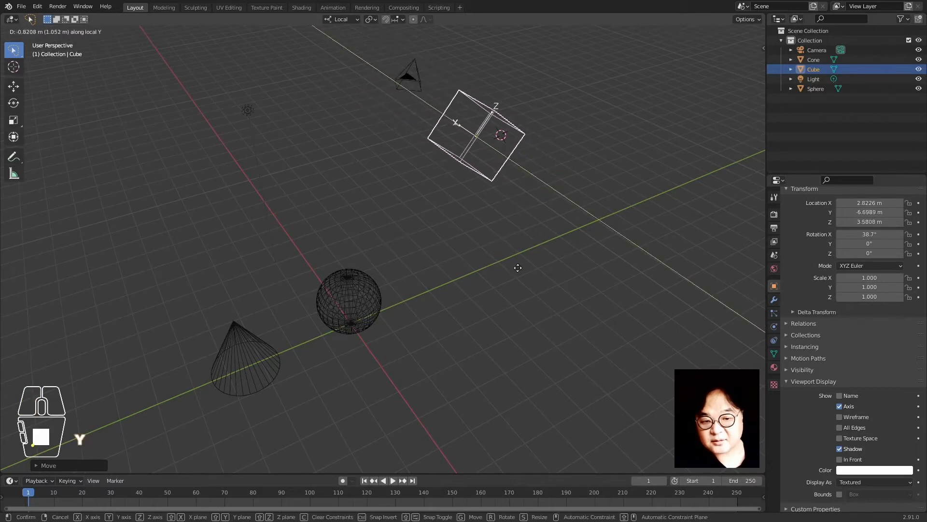
pyautogui.click(528, 272)
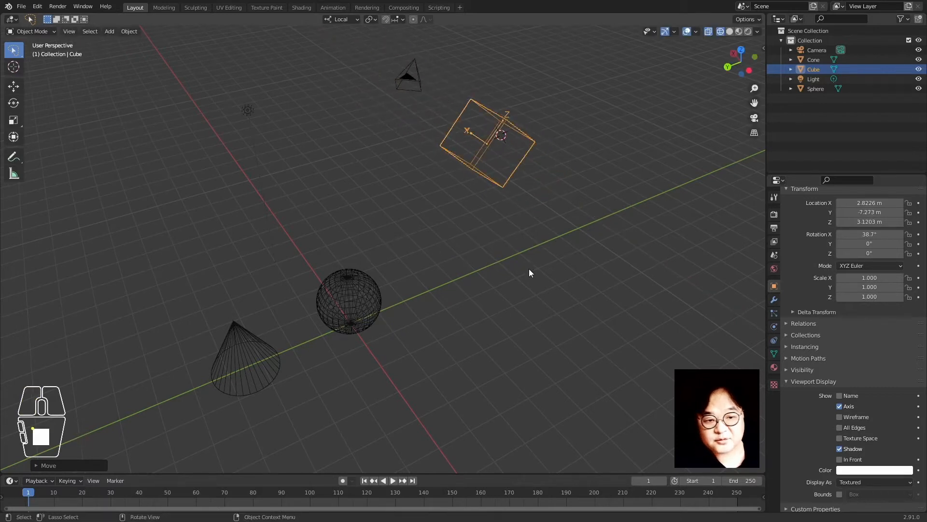
# Switch back to Global orientation and lower the cube along Z to 0.07 m
pyautogui.click(339, 19)
pyautogui.click(335, 48)
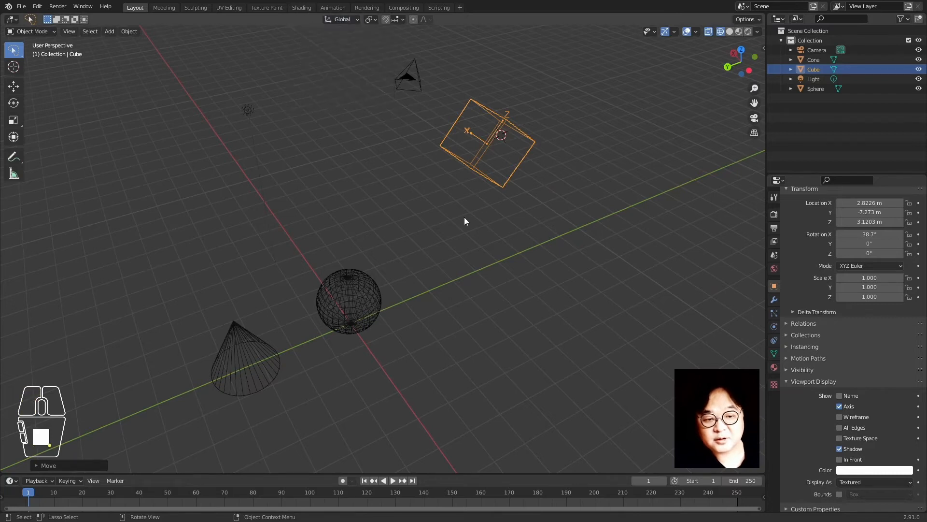
pyautogui.press('g')
pyautogui.press('y')
pyautogui.press('z')
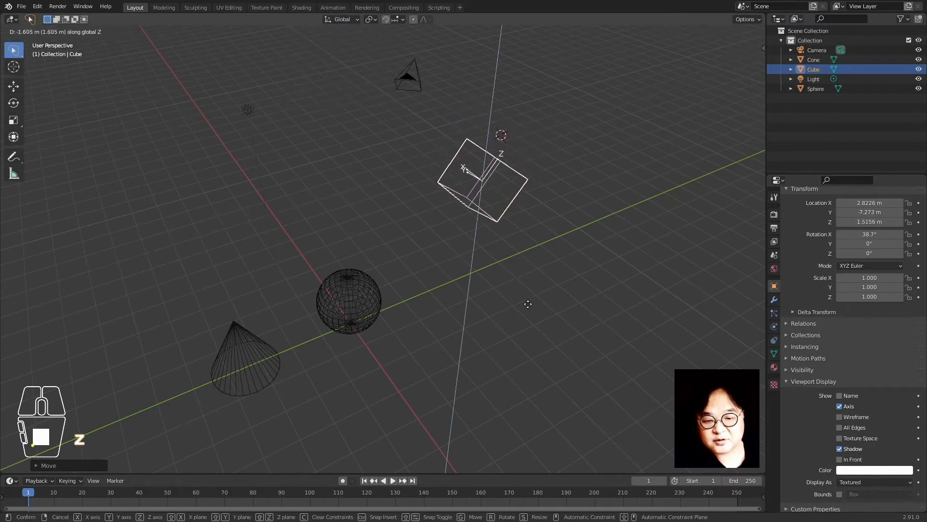
pyautogui.click(520, 337)
# Slide the cube along global Y to -4.7217 m, then show objects in solid shading
pyautogui.press('g')
pyautogui.press('y')
pyautogui.click(472, 368)
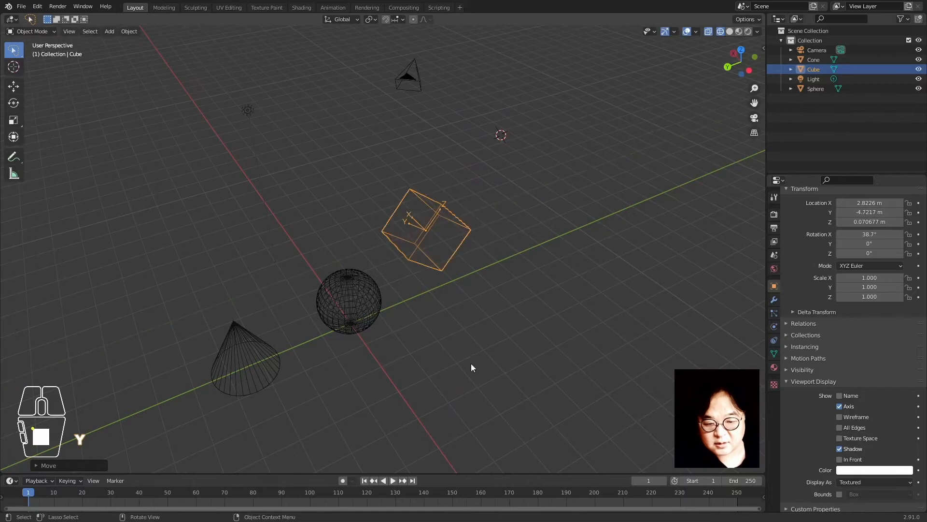
pyautogui.click(352, 197)
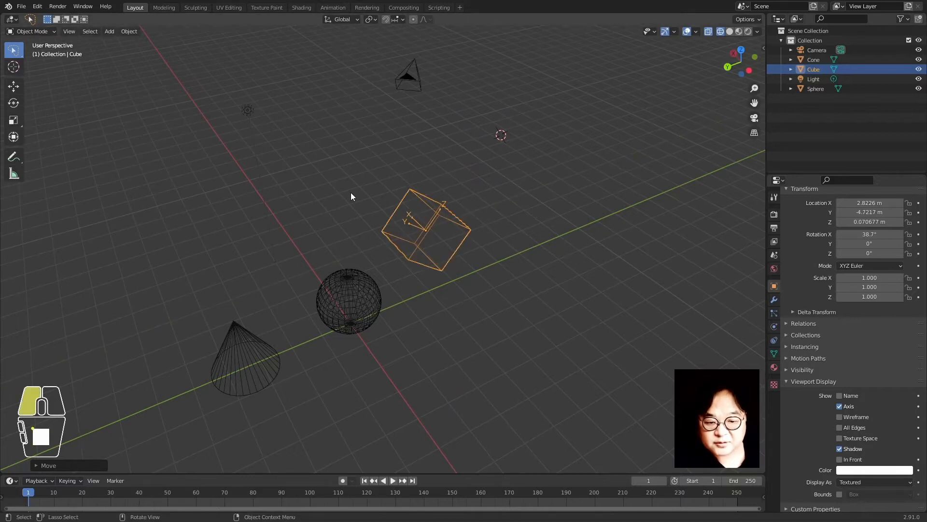
pyautogui.click(484, 309)
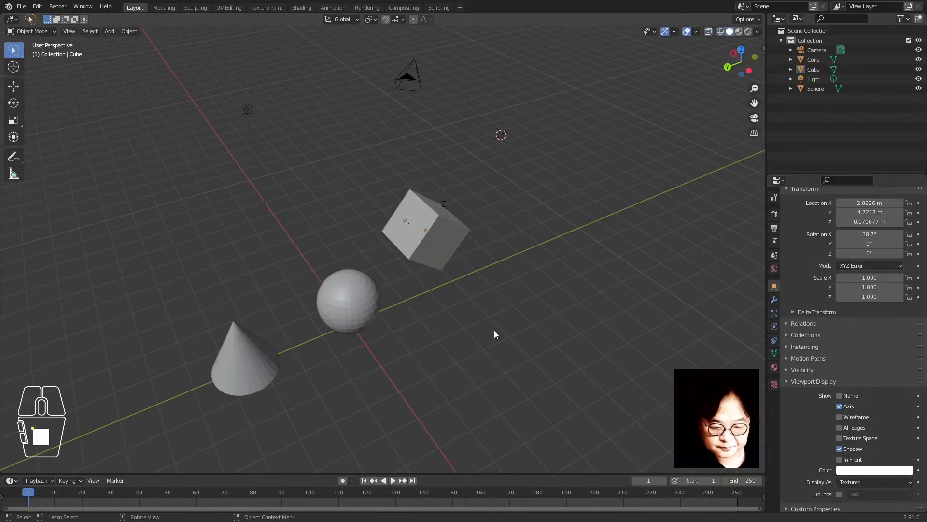
# Clear the cube's rotation to 0° and its location to the origin
pyautogui.click(448, 237)
pyautogui.moveTo(475, 312); pyautogui.dragTo(478, 312, button='middle')
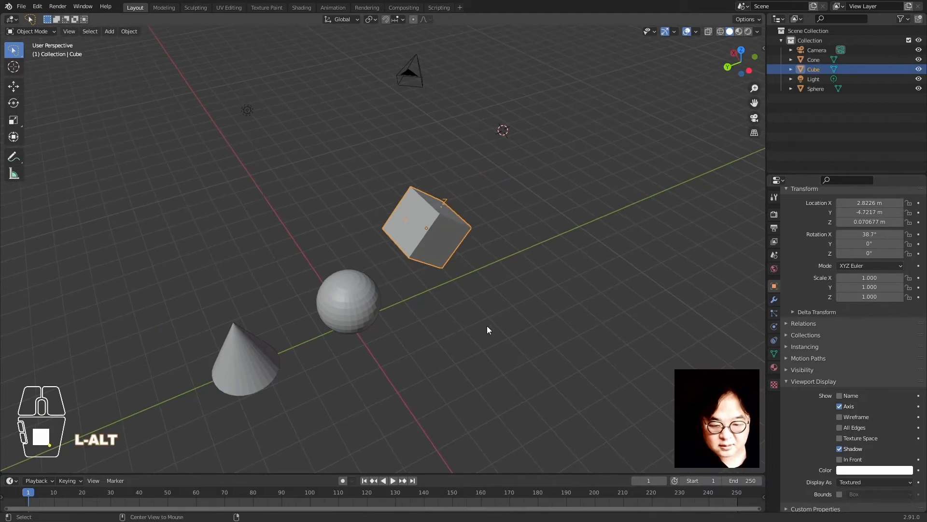
pyautogui.hotkey('alt', 'r')
pyautogui.hotkey('alt', 'g')
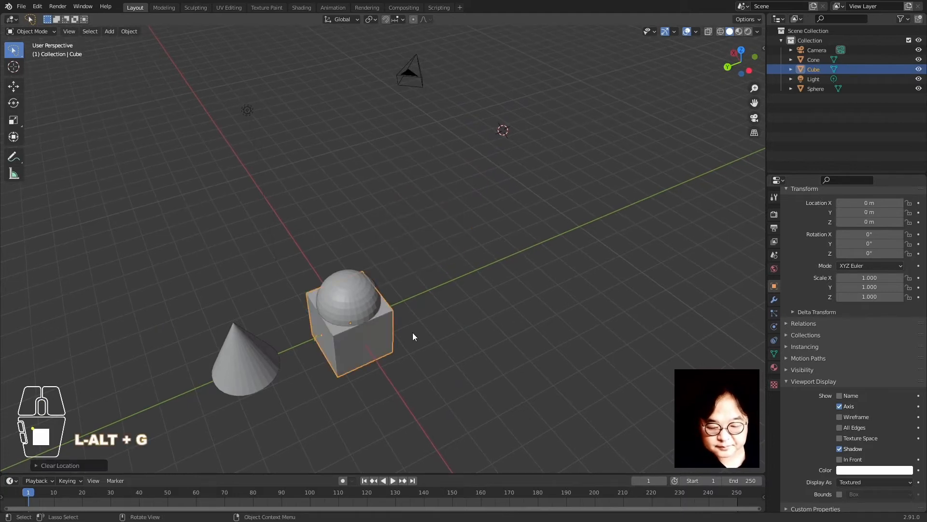
# Move the sphere along Y away from the cube
pyautogui.click(337, 302)
pyautogui.press('g')
pyautogui.press('y')
pyautogui.click(615, 348)
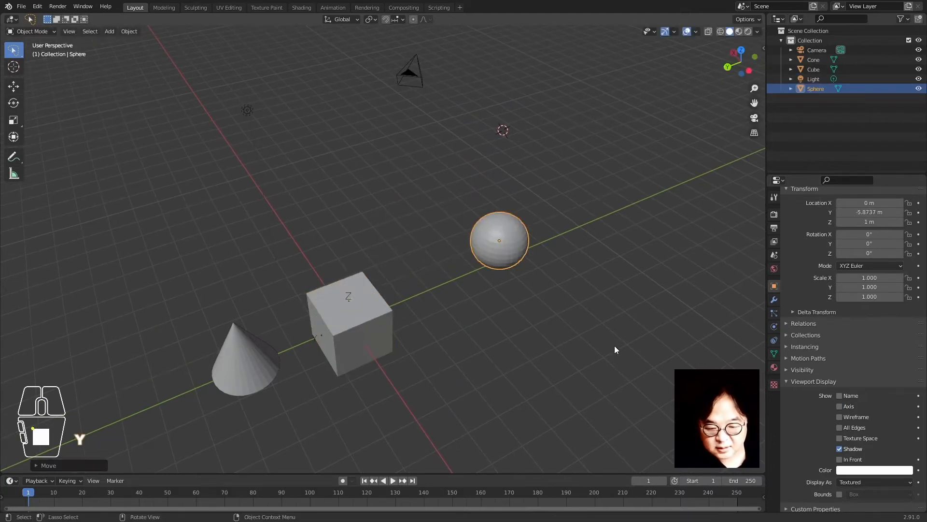
# Raise the cube 1 m along Z to Z 1 m and reselect it
pyautogui.click(370, 322)
pyautogui.press('g')
pyautogui.press('z')
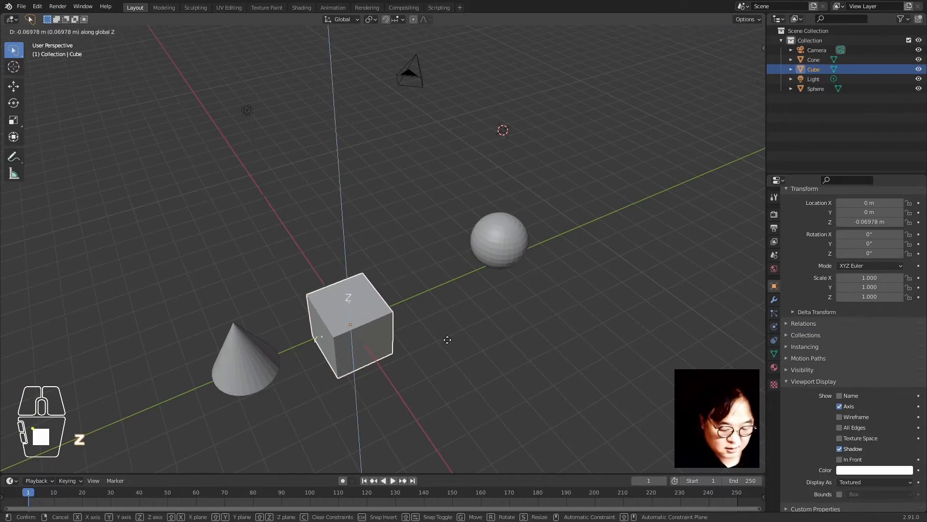
pyautogui.press('1')
pyautogui.press('Return')
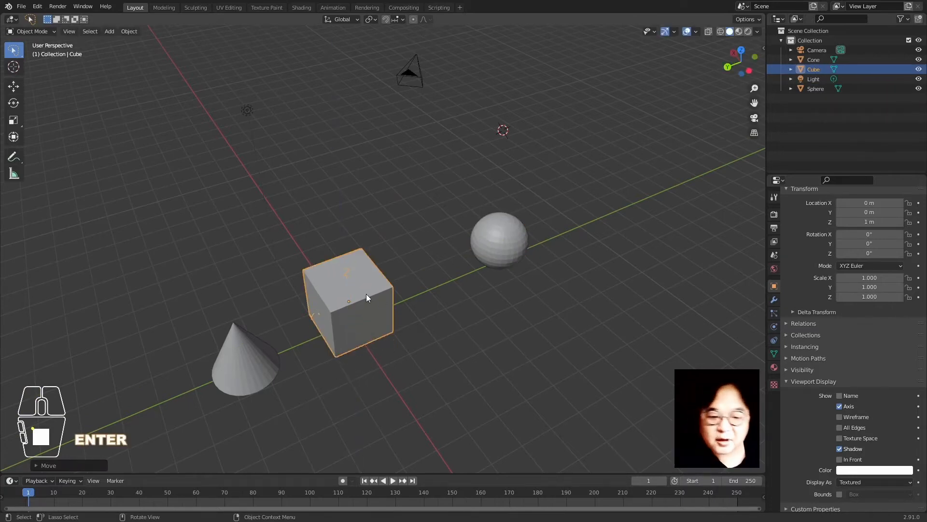
pyautogui.moveTo(353, 286); pyautogui.dragTo(370, 274, button='middle')
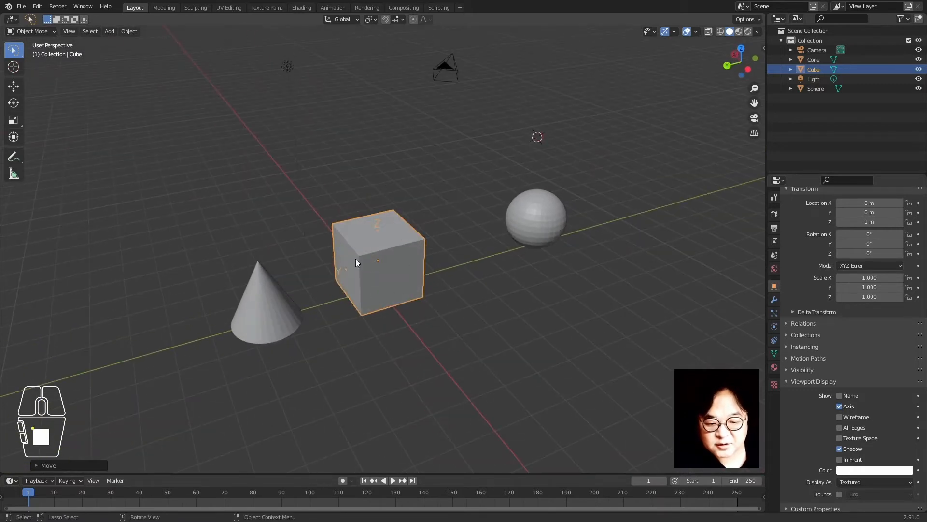
pyautogui.click(408, 247)
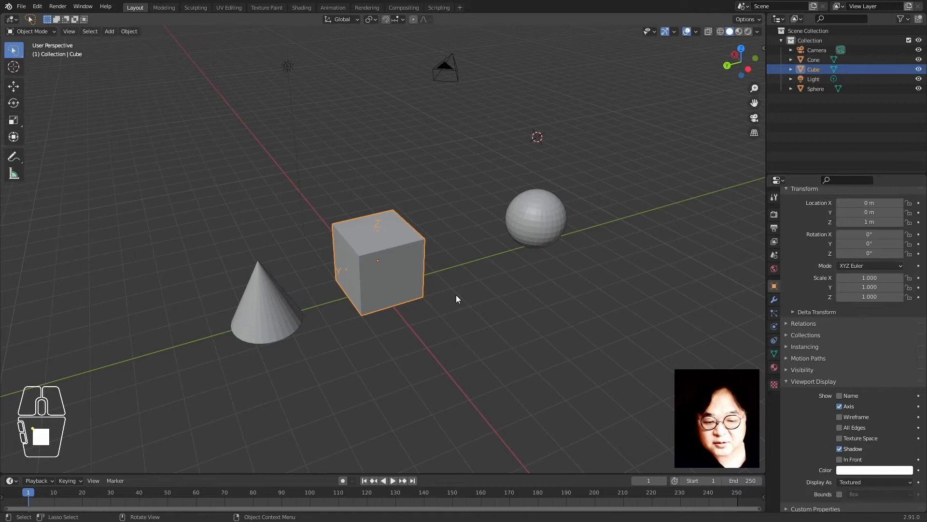
# Slide the sphere along global Y in two moves, ending at Y -3.9742 m
pyautogui.moveTo(408, 307); pyautogui.dragTo(446, 296, button='middle')
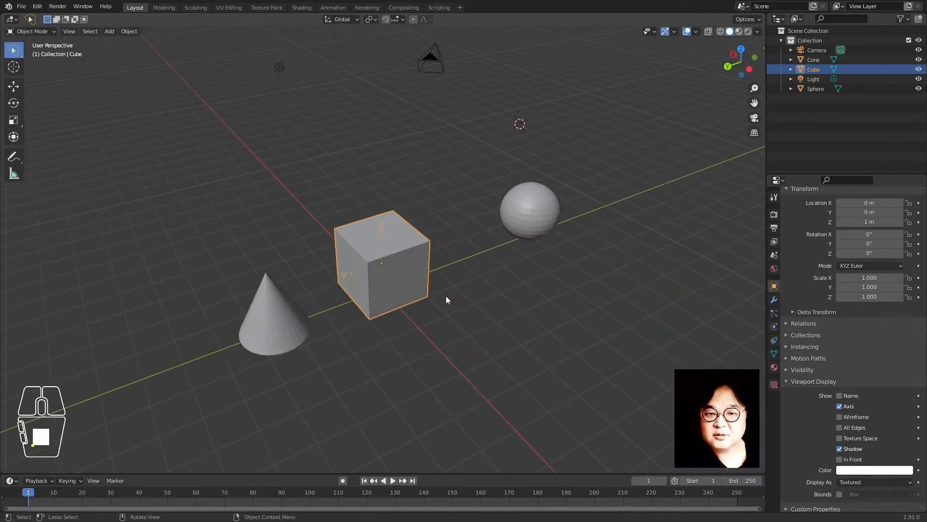
pyautogui.click(515, 231)
pyautogui.press('g')
pyautogui.press('y')
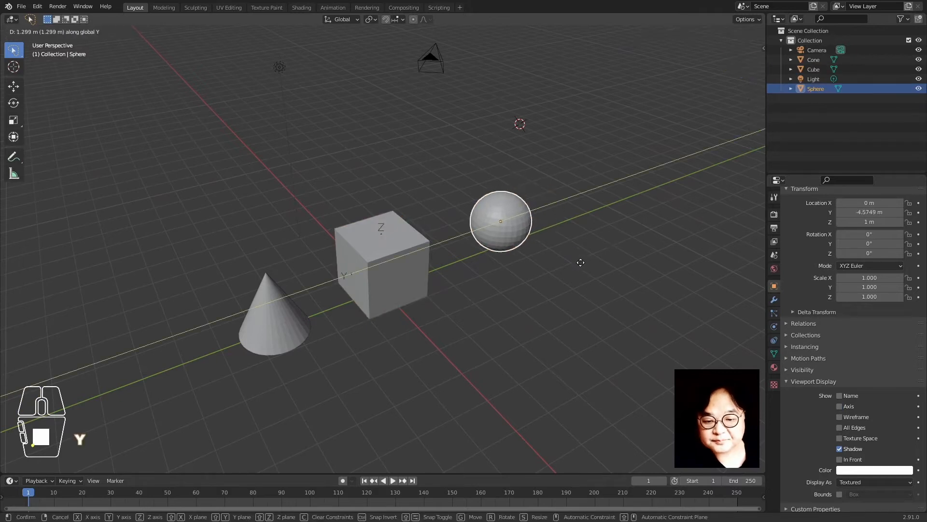
pyautogui.click(544, 292)
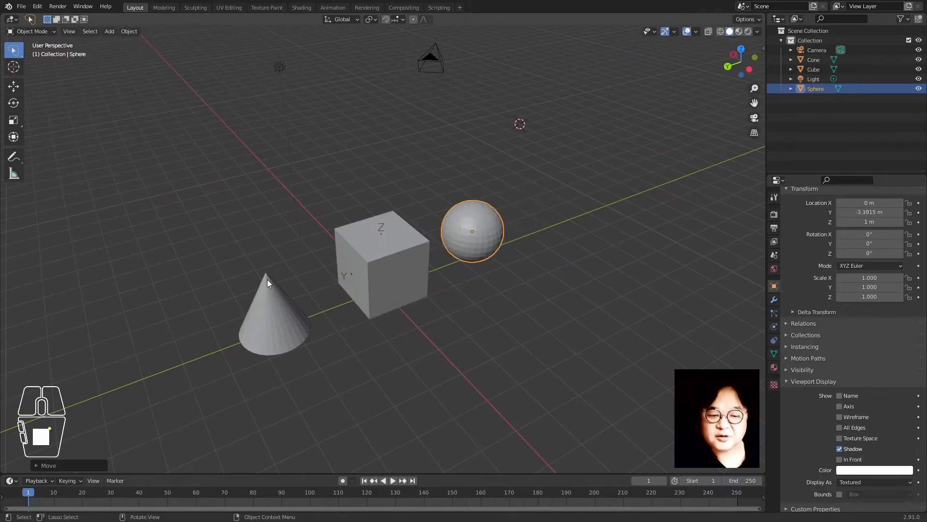
pyautogui.moveTo(276, 304); pyautogui.dragTo(453, 284, button='middle')
pyautogui.press('g')
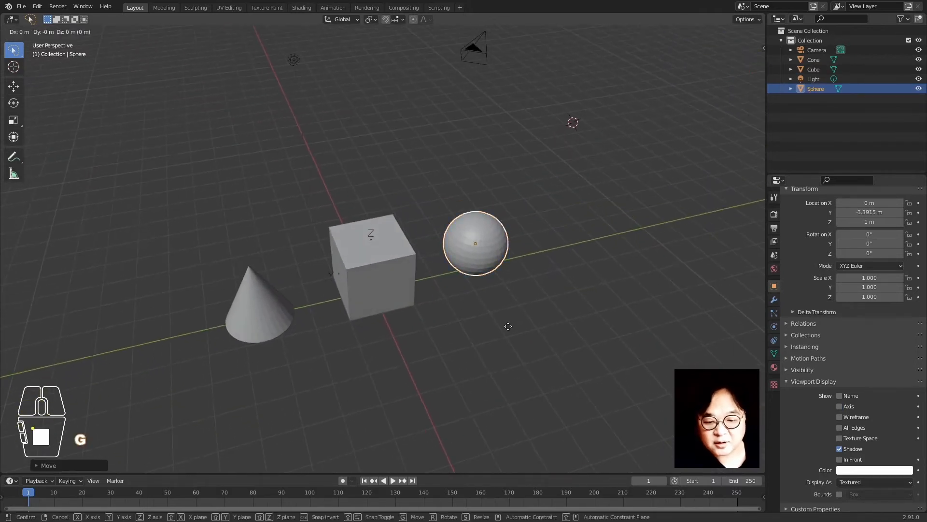
pyautogui.press('y')
pyautogui.click(524, 329)
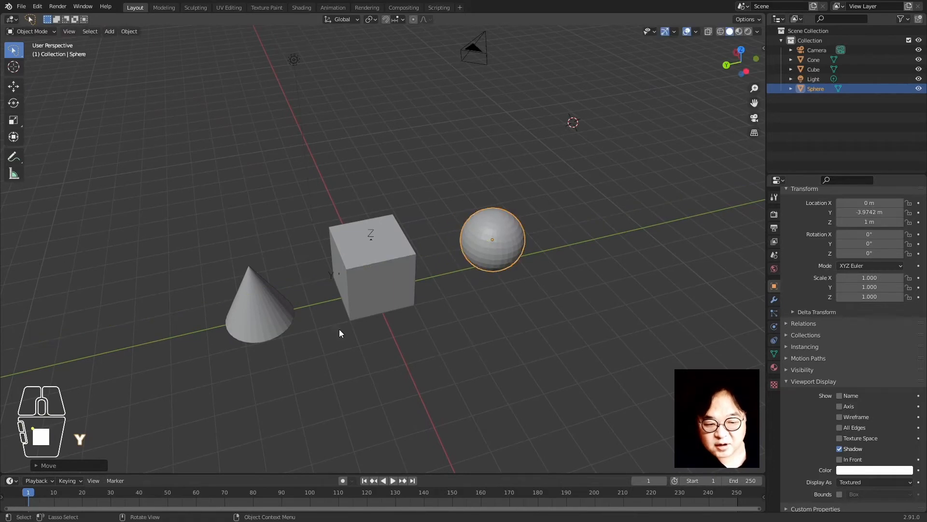
# Switch to the Move tool with its handle gizmo and select the cube
pyautogui.click(375, 198)
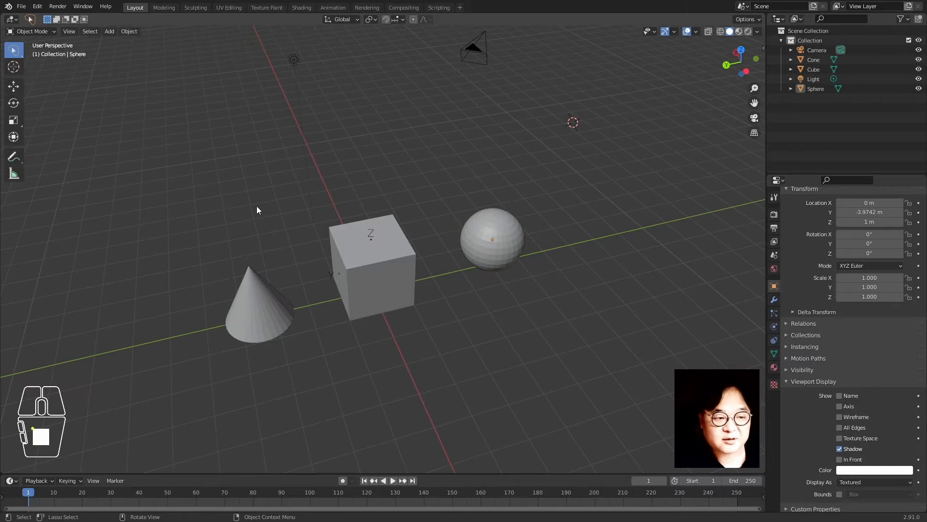
pyautogui.click(14, 86)
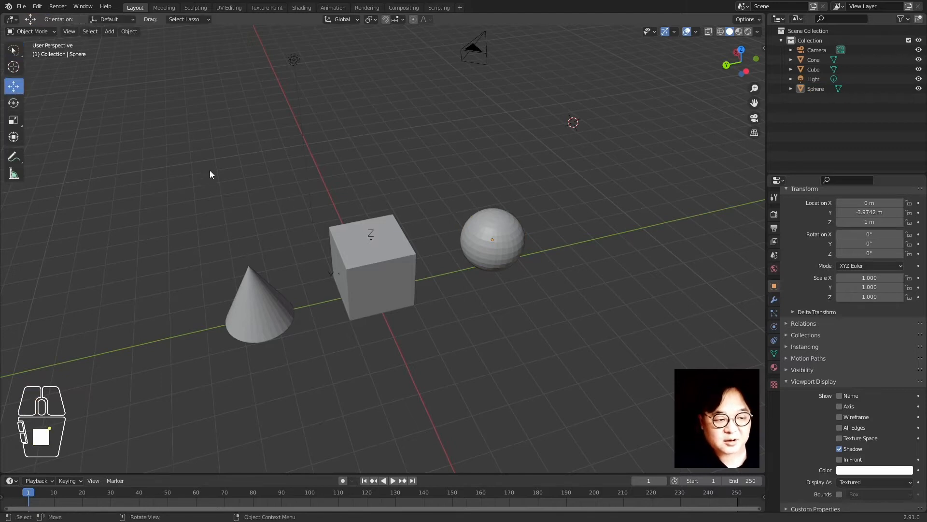
pyautogui.click(366, 236)
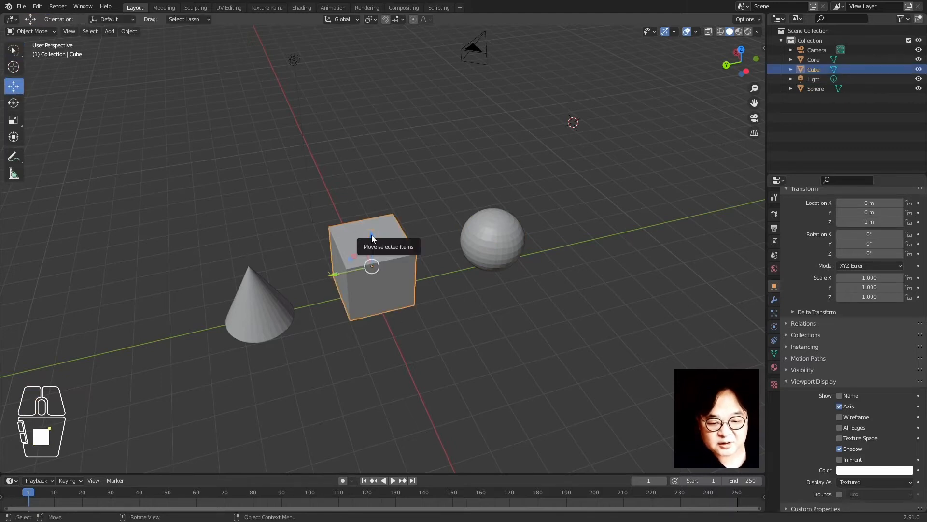
# Drag the cube with the gizmo, reset its location, then lift it to Z 1.081 m
pyautogui.moveTo(369, 236); pyautogui.dragTo(369, 177)
pyautogui.moveTo(338, 212); pyautogui.dragTo(269, 228)
pyautogui.hotkey('alt', 'g')
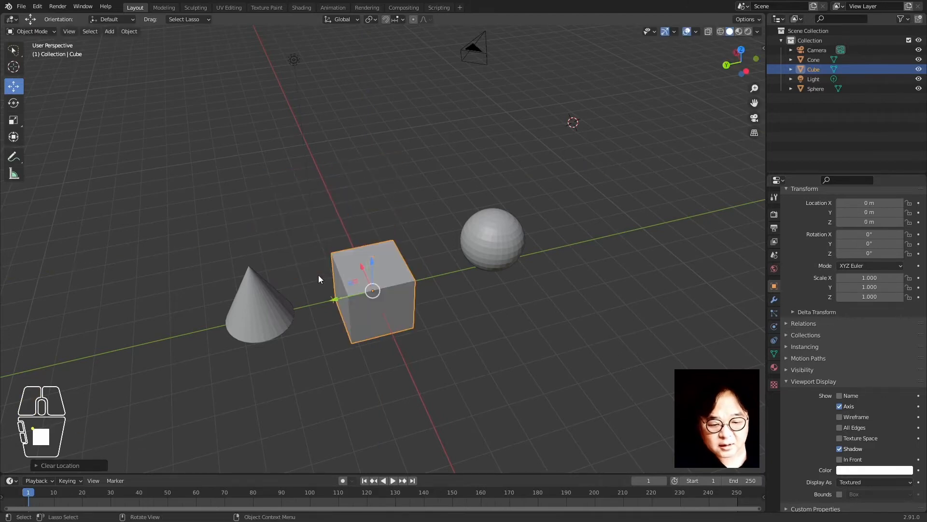
pyautogui.moveTo(372, 267); pyautogui.dragTo(338, 239)
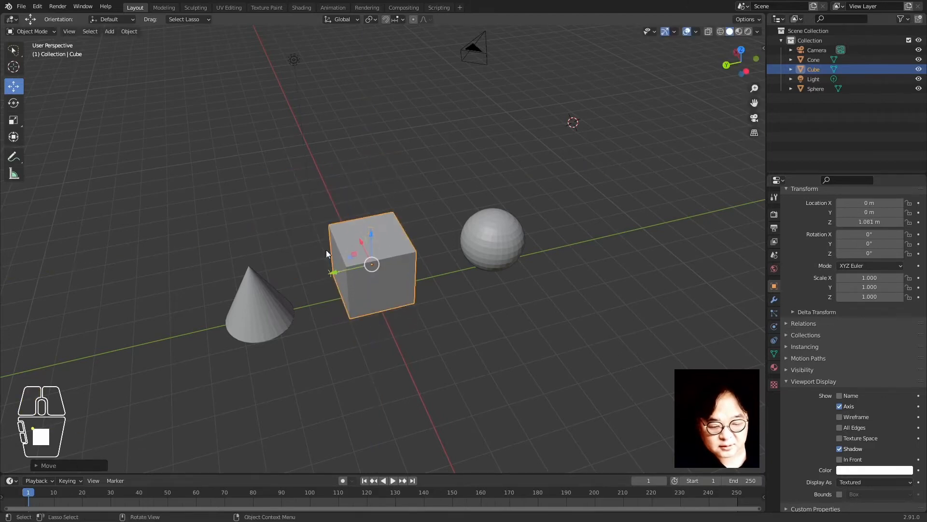
pyautogui.click(187, 181)
# Try a free rotation with the Rotate tool, undo it, and return to the Select tool
pyautogui.click(15, 106)
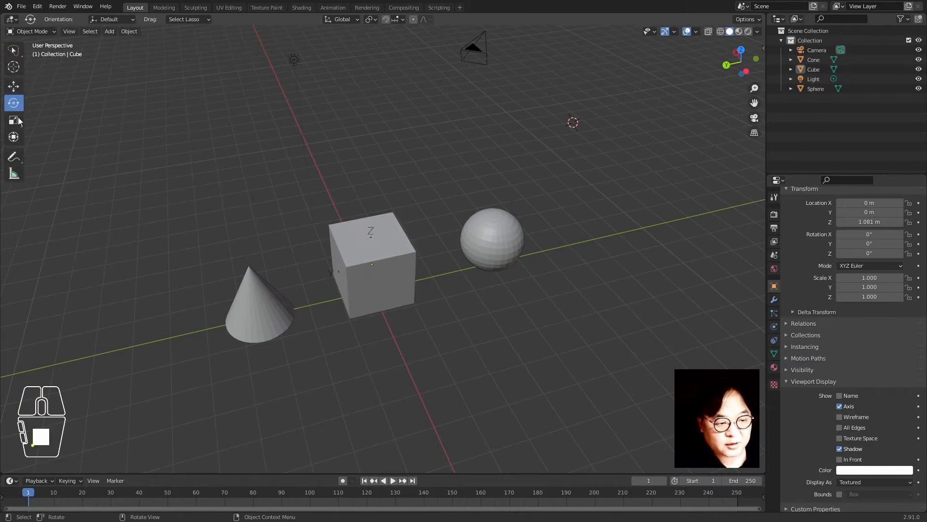
pyautogui.click(333, 247)
pyautogui.moveTo(354, 238); pyautogui.dragTo(341, 262)
pyautogui.hotkey('ctrl', 'z')
pyautogui.hotkey('ctrl', 'z')
pyautogui.hotkey('ctrl', 'z')
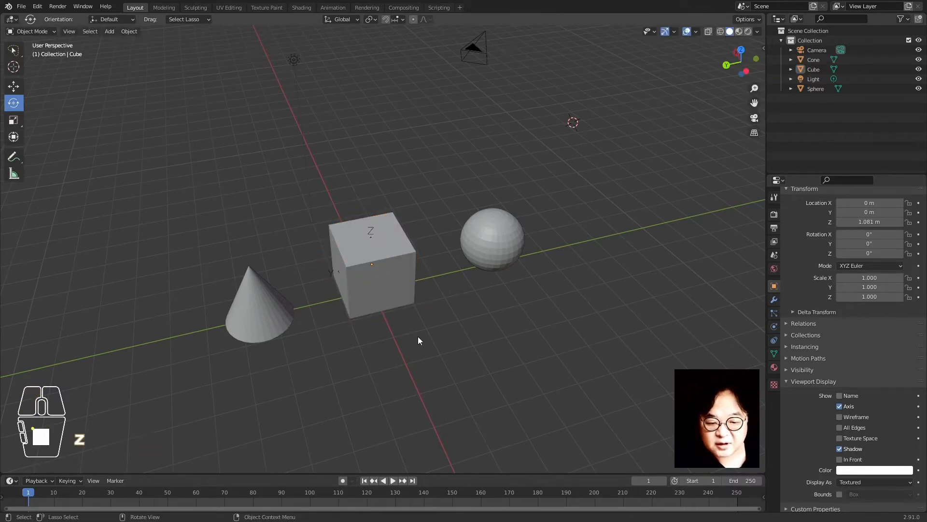
pyautogui.click(395, 285)
pyautogui.click(14, 50)
pyautogui.click(250, 135)
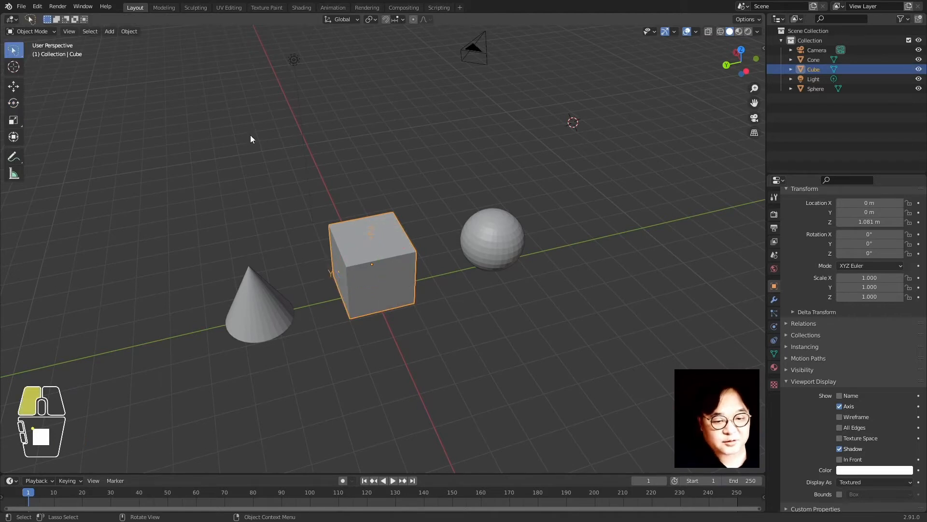
# Clear the cube's location to X, Y, Z 0 m with Alt+G and reframe the view
pyautogui.click(384, 267)
pyautogui.hotkey('alt', 'g')
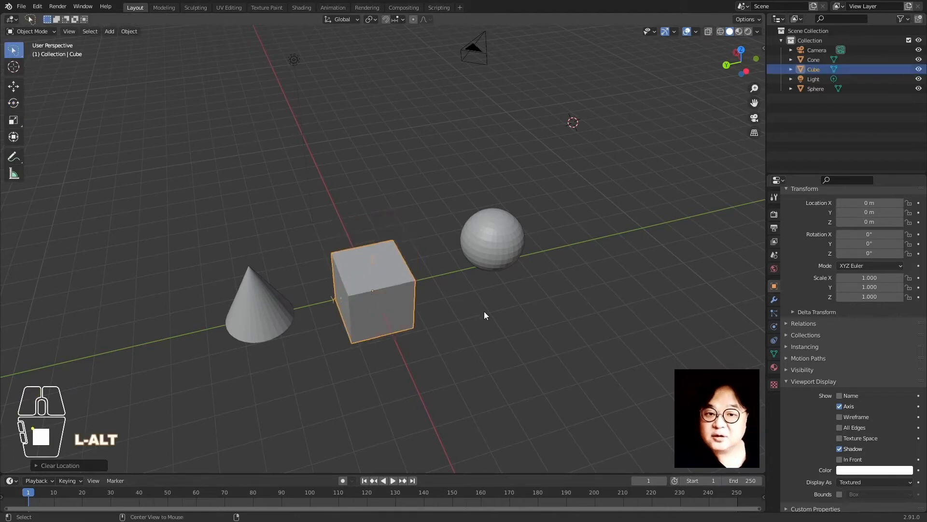
pyautogui.click(484, 311)
pyautogui.moveTo(366, 329); pyautogui.dragTo(405, 344, button='middle')
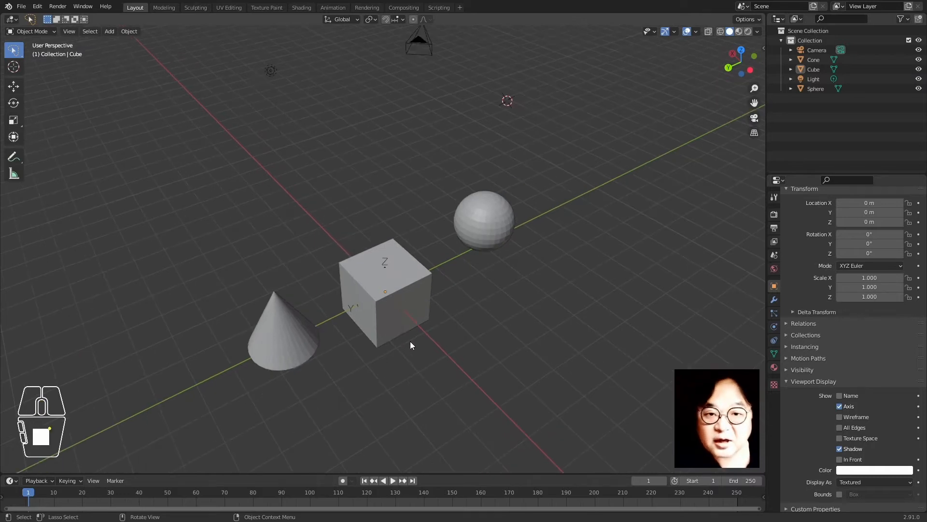
pyautogui.keyDown('shift'); pyautogui.moveTo(432, 340); pyautogui.dragTo(451, 317, button='middle'); pyautogui.keyUp('shift')
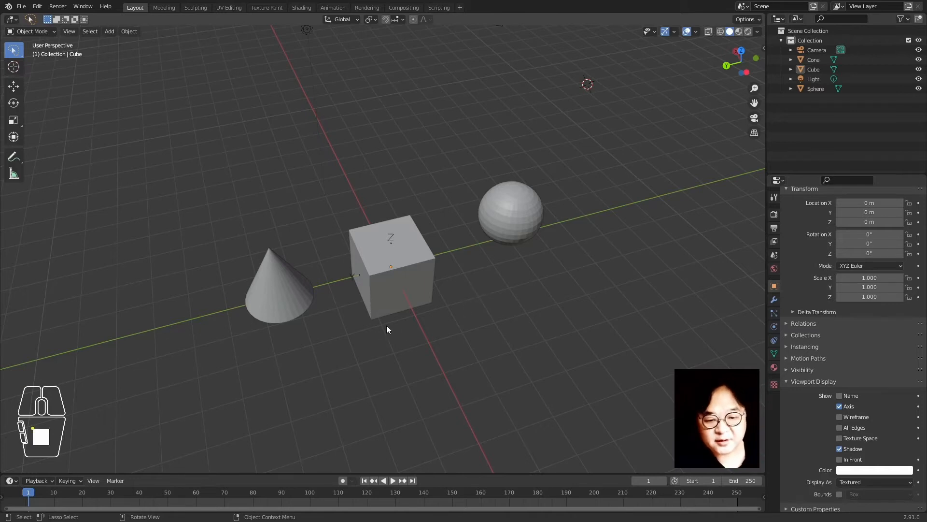
pyautogui.click(402, 296)
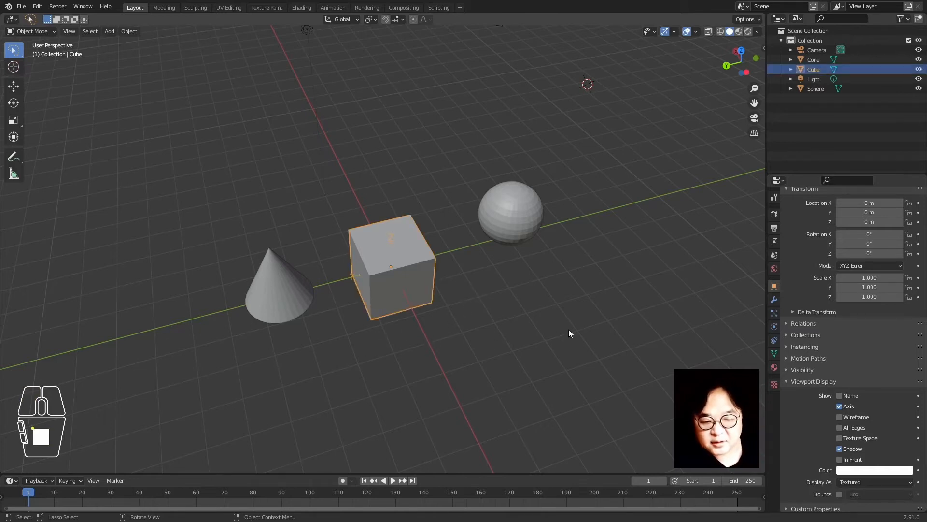
# Move the cube 1 m up along global Z to Z 1 m
pyautogui.press('g')
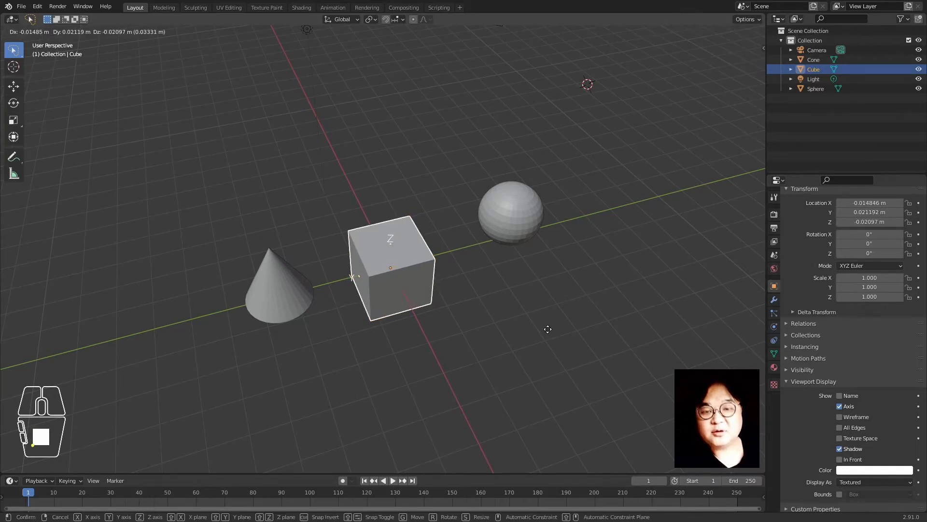
pyautogui.press('z')
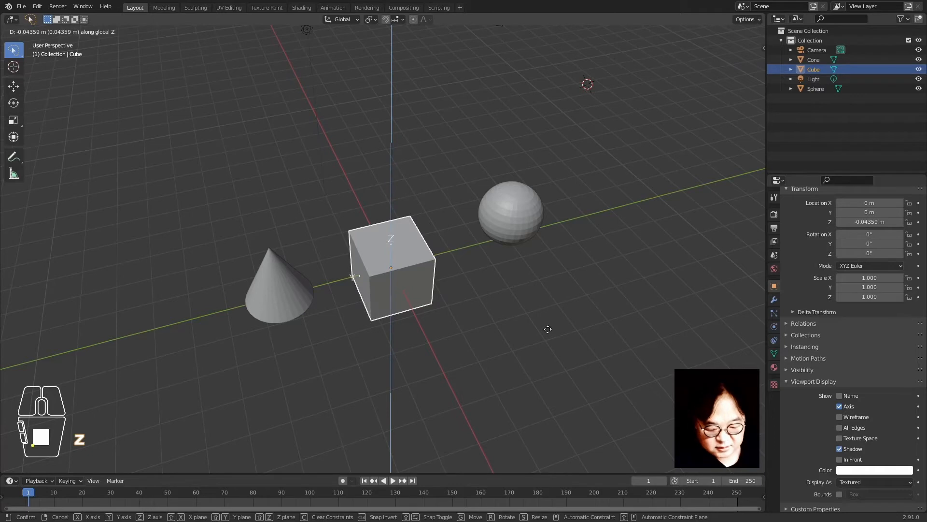
pyautogui.press('1')
pyautogui.press('Return')
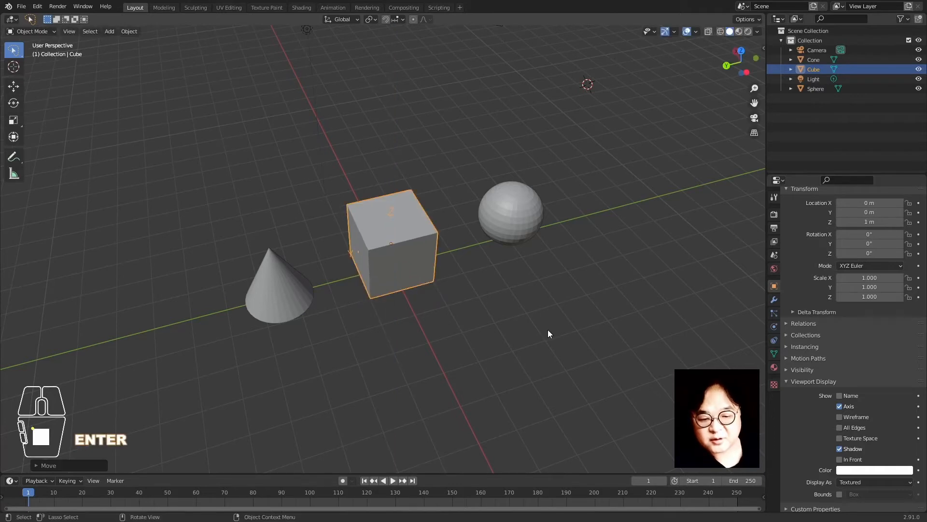
pyautogui.moveTo(418, 364); pyautogui.dragTo(396, 262, button='middle')
pyautogui.moveTo(387, 218); pyautogui.dragTo(445, 294, button='middle')
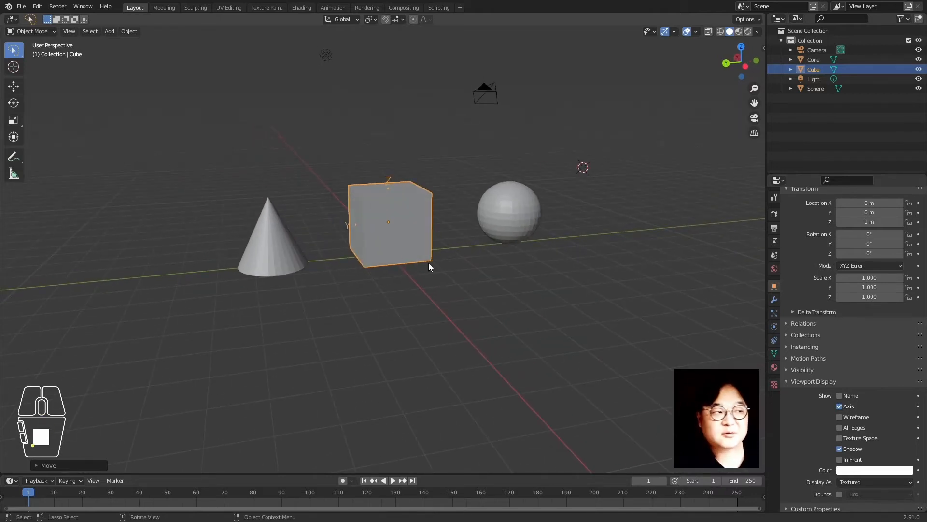
pyautogui.moveTo(438, 283)
pyautogui.mouseDown(button='middle')
pyautogui.moveTo(456, 283)
pyautogui.moveTo(451, 289)
pyautogui.mouseUp(button='middle')
# Raise the cube another 1 m to Z 2 m and zoom in closer
pyautogui.press('g')
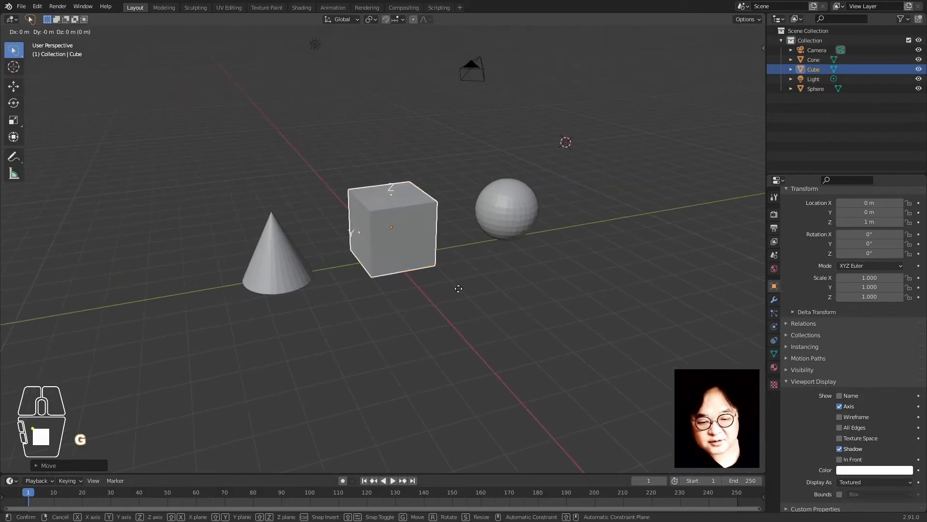
pyautogui.press('z')
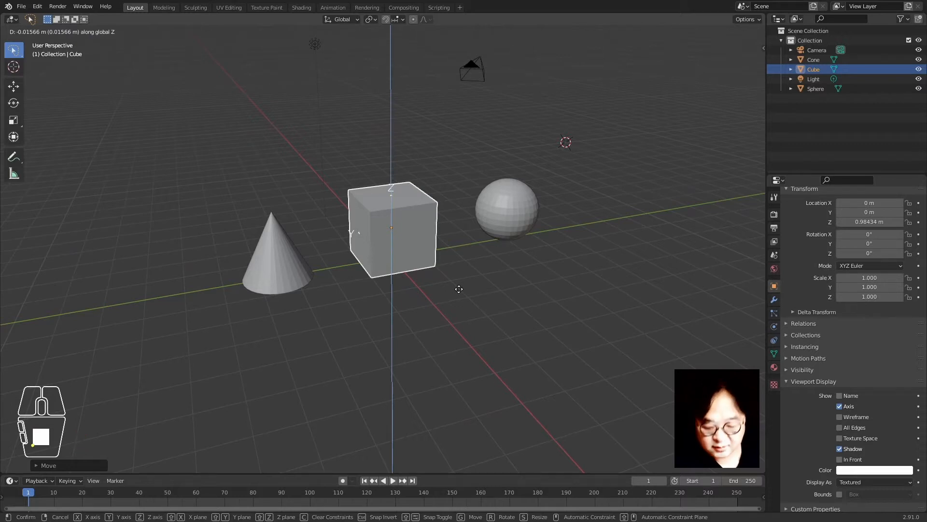
pyautogui.press('1')
pyautogui.press('Return')
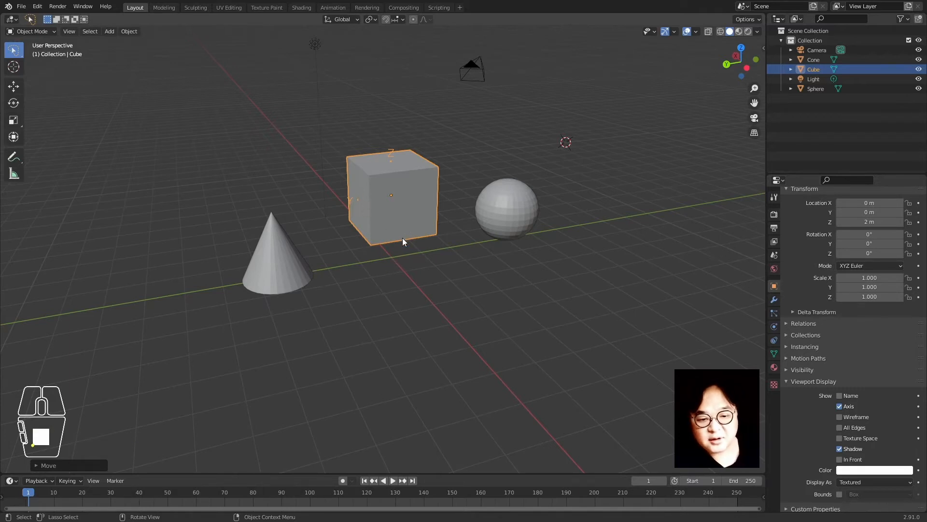
pyautogui.moveTo(402, 238); pyautogui.dragTo(419, 322, button='middle')
pyautogui.scroll(2, 433, 268)
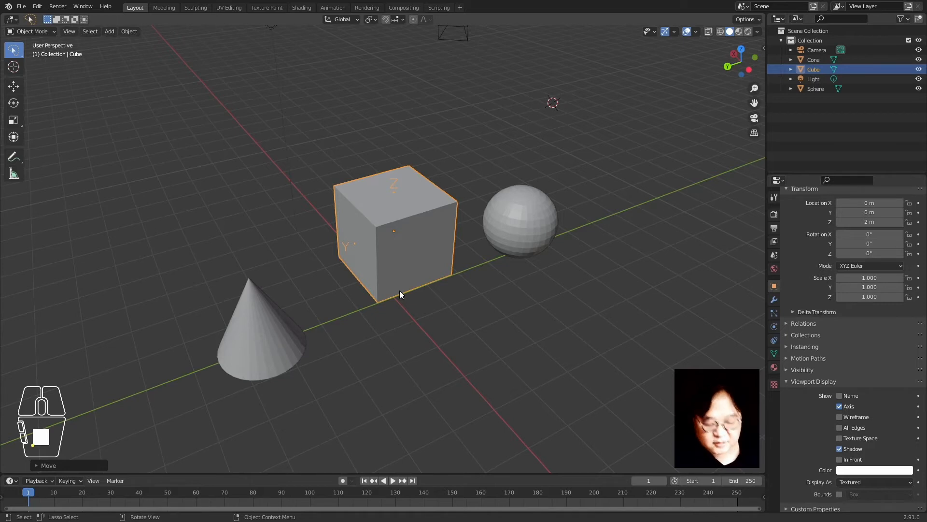
# Show the N sidebar transform values, make a 0 m Z move, and select Location Z
pyautogui.press('n')
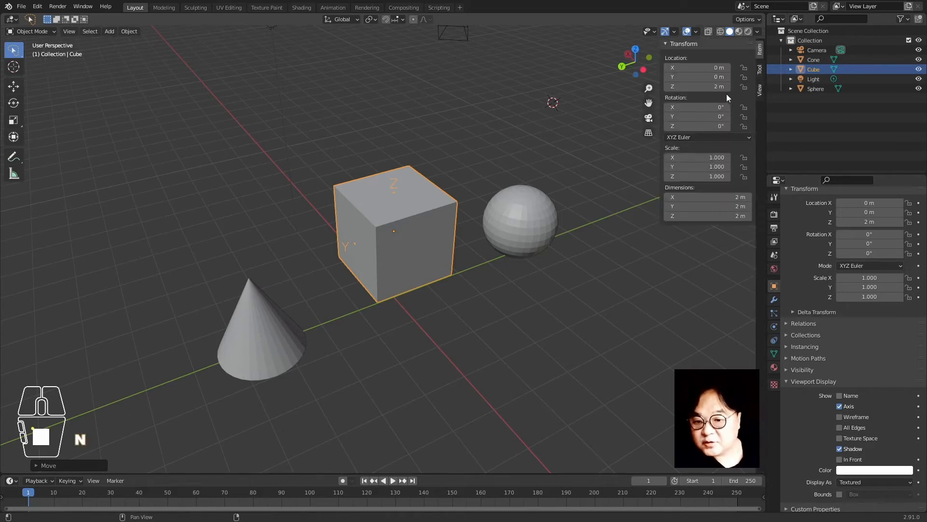
pyautogui.click(428, 250)
pyautogui.press('g')
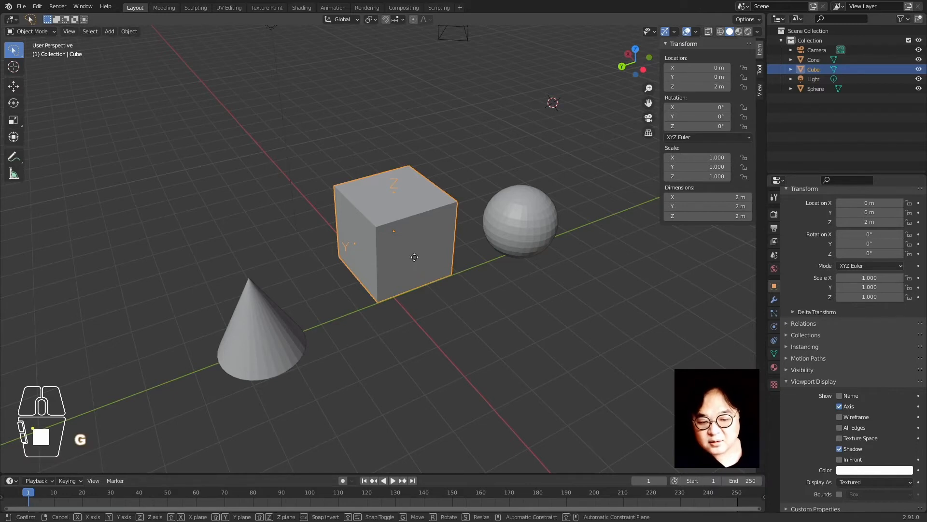
pyautogui.press('z')
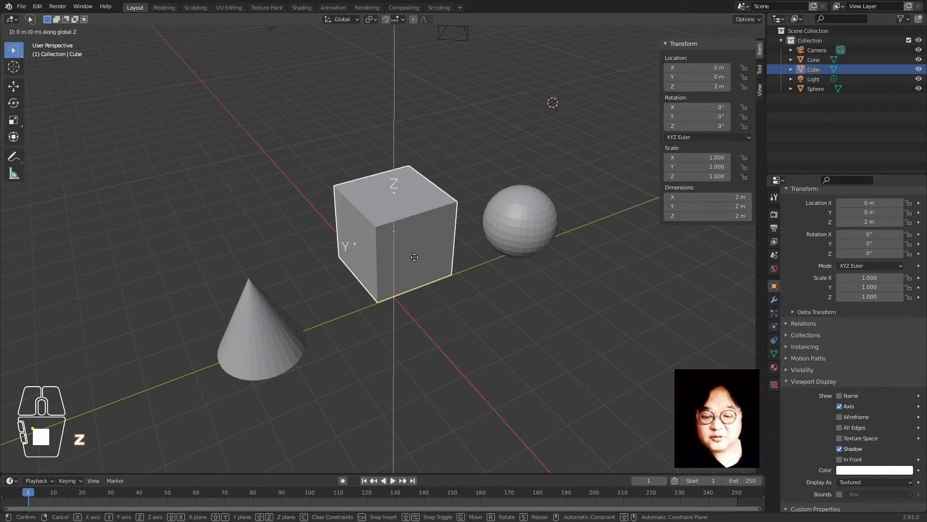
pyautogui.write('0')
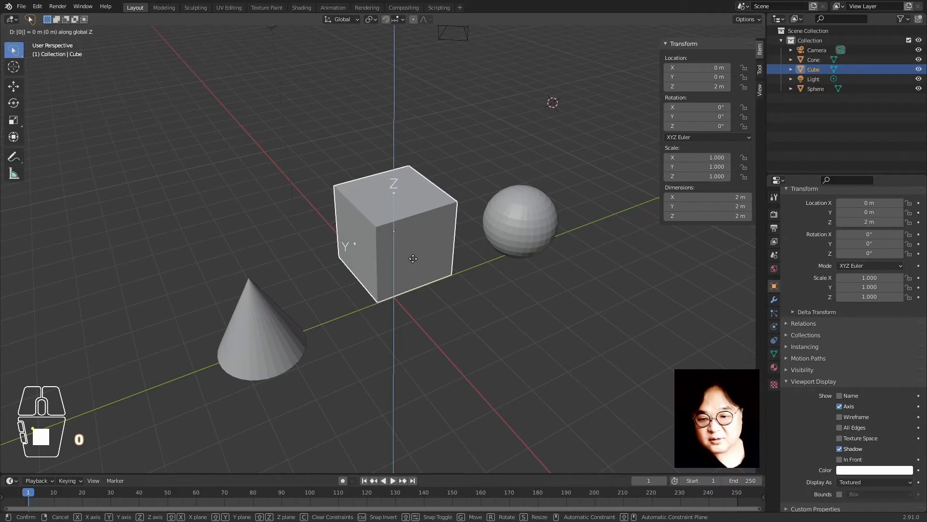
pyautogui.press('Return')
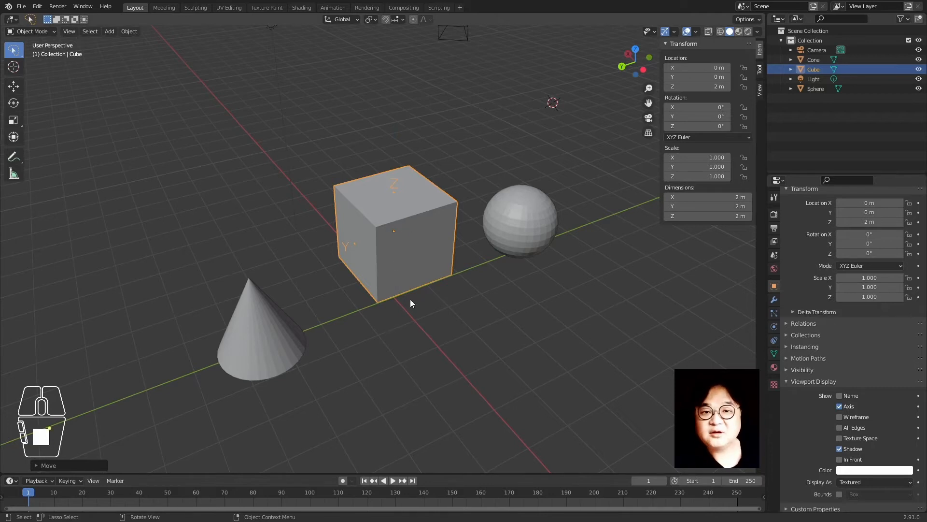
pyautogui.click(700, 86)
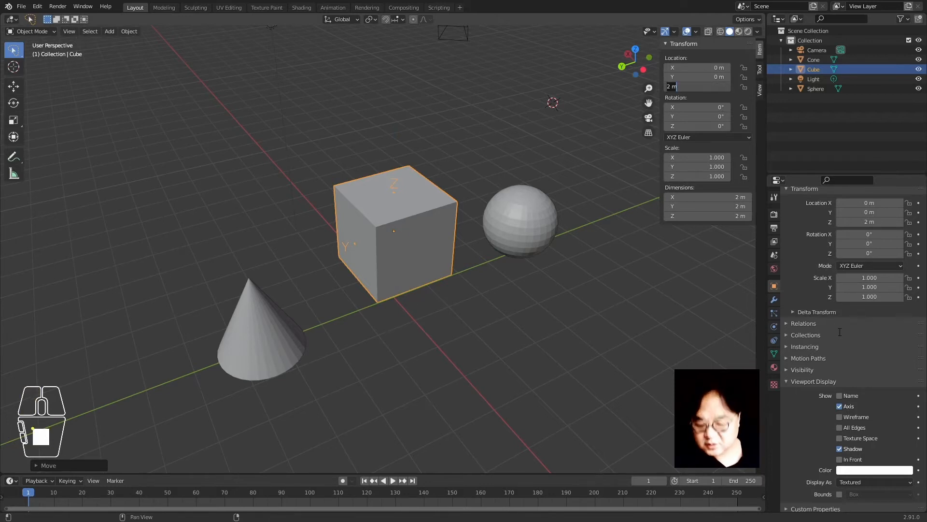
# Set Location Z to 0, then raise the cube 1 m along Z
pyautogui.write('0')
pyautogui.press('Return')
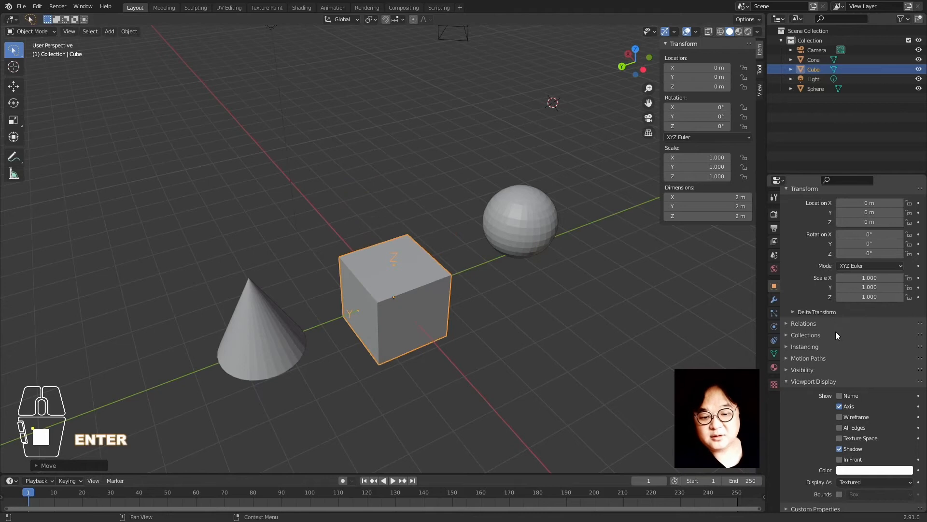
pyautogui.click(535, 344)
pyautogui.click(423, 317)
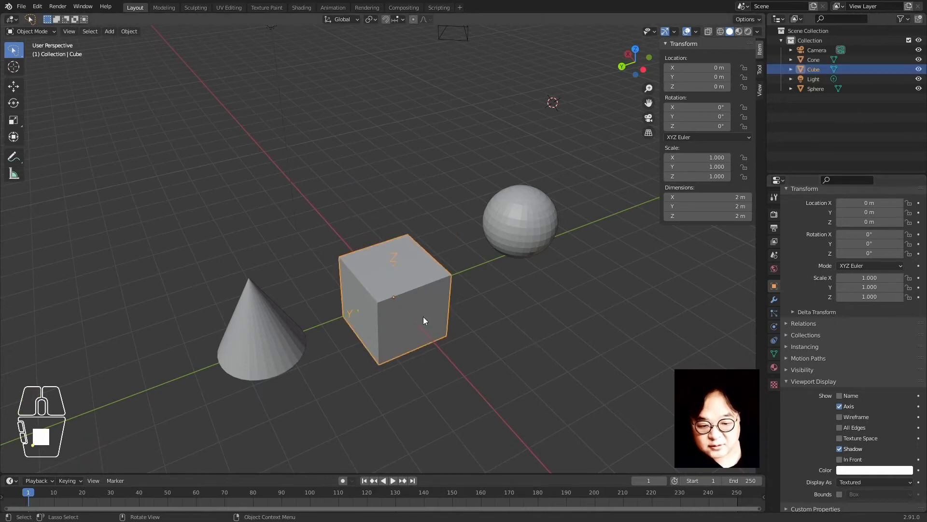
pyautogui.press('g')
pyautogui.press('z')
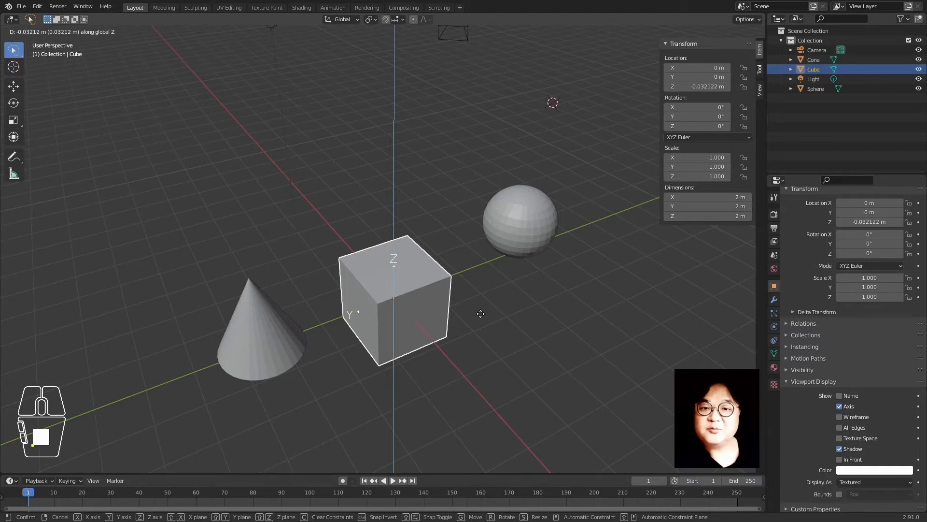
pyautogui.press('1')
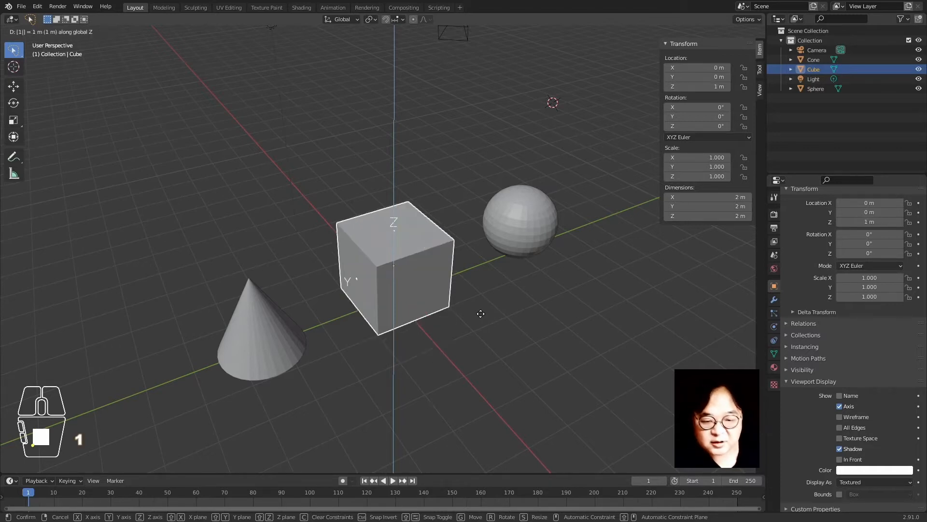
pyautogui.press('Return')
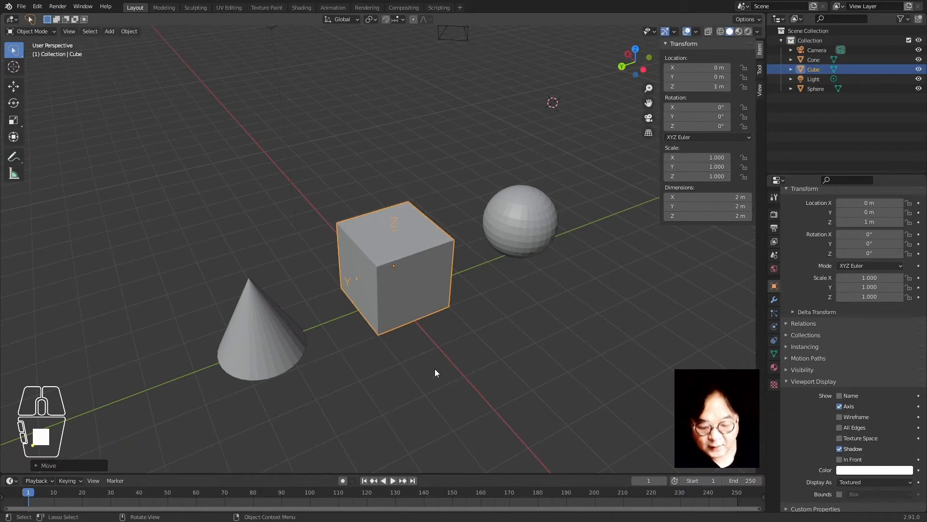
# Raise the cube with further Z moves of 1, 1 and 2 m, up to 5 m
pyautogui.press('g')
pyautogui.press('z')
pyautogui.press('1')
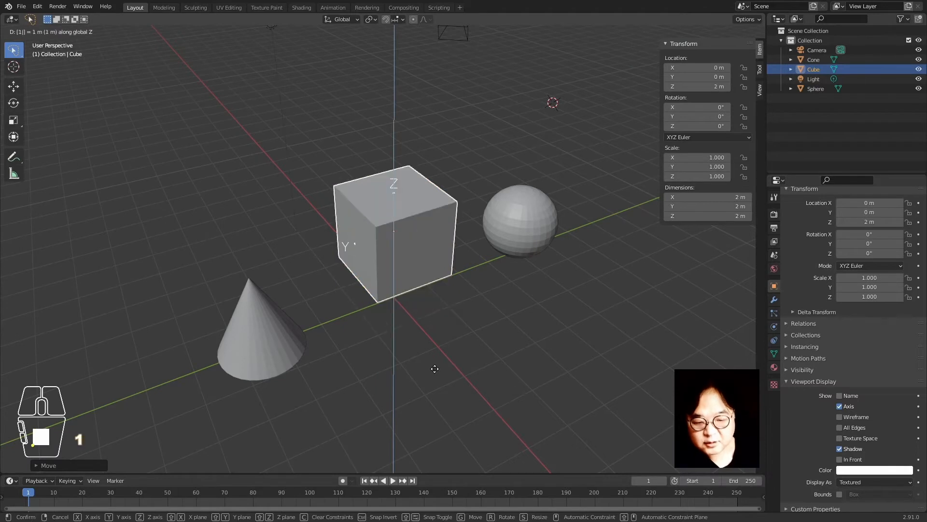
pyautogui.press('Return')
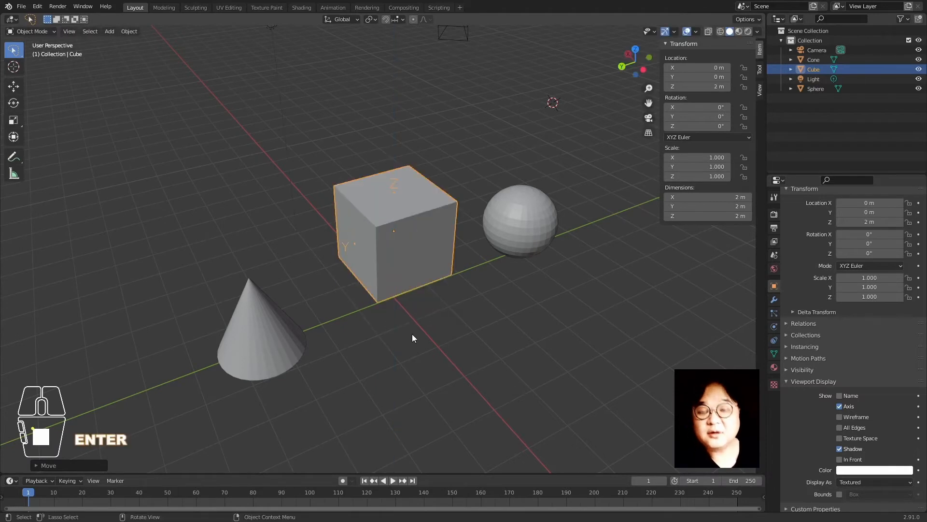
pyautogui.press('g')
pyautogui.press('z')
pyautogui.press('1')
pyautogui.press('Return')
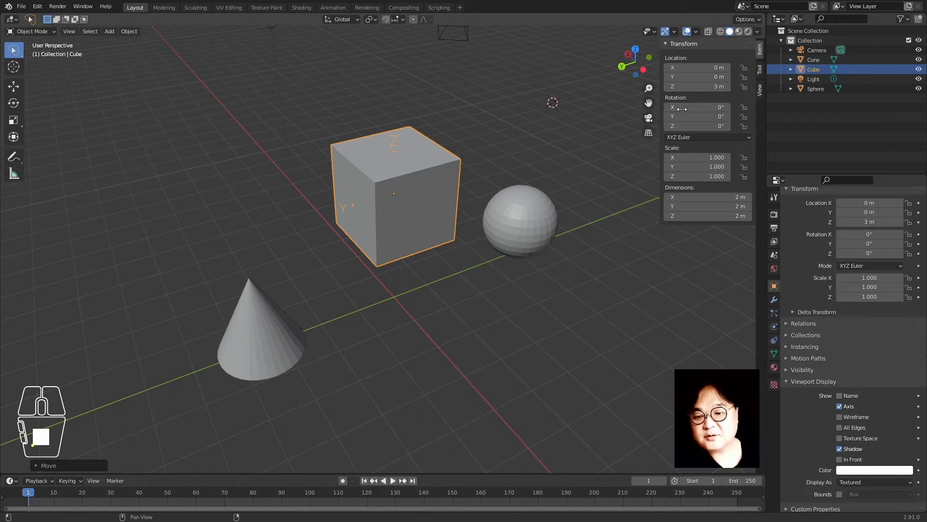
pyautogui.press('g')
pyautogui.press('z')
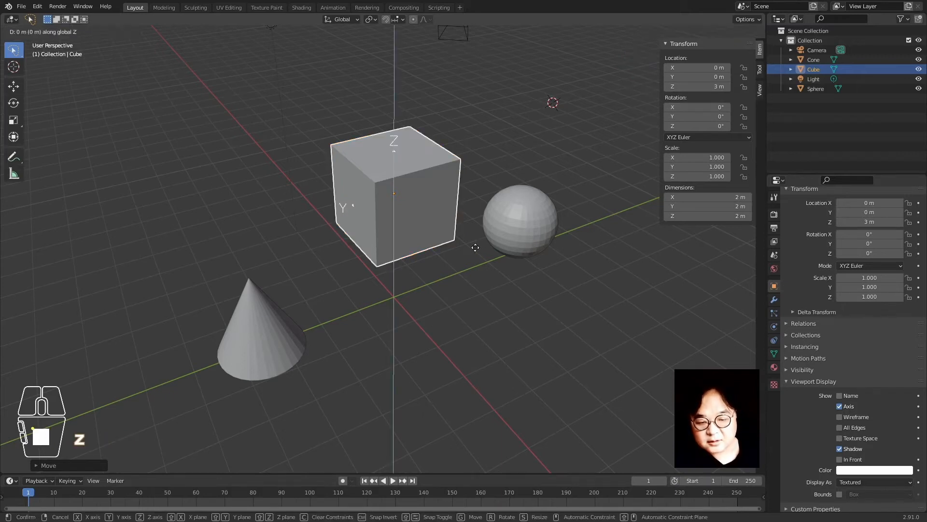
pyautogui.press('2')
pyautogui.press('Return')
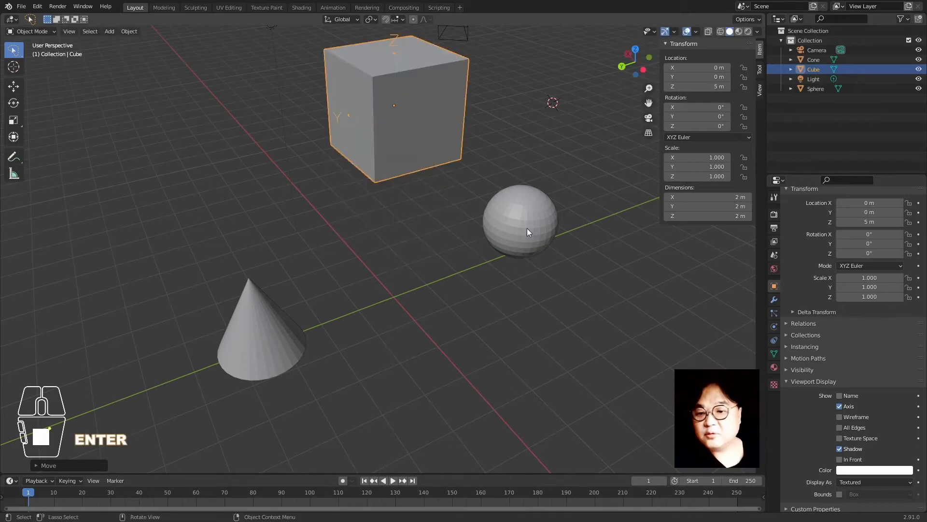
# Reset Location Z to 0 in the sidebar, then move the cube up 1 m with gz1
pyautogui.click(707, 87)
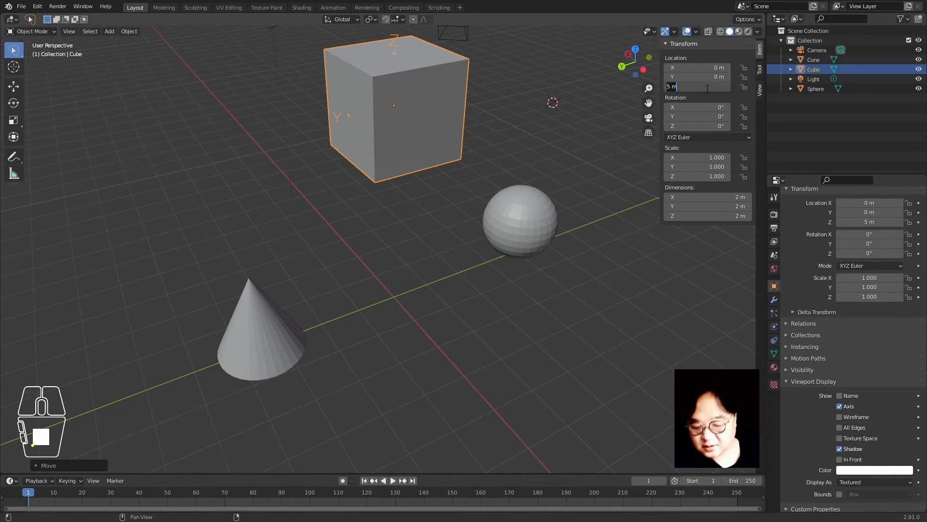
pyautogui.write('0')
pyautogui.press('Return')
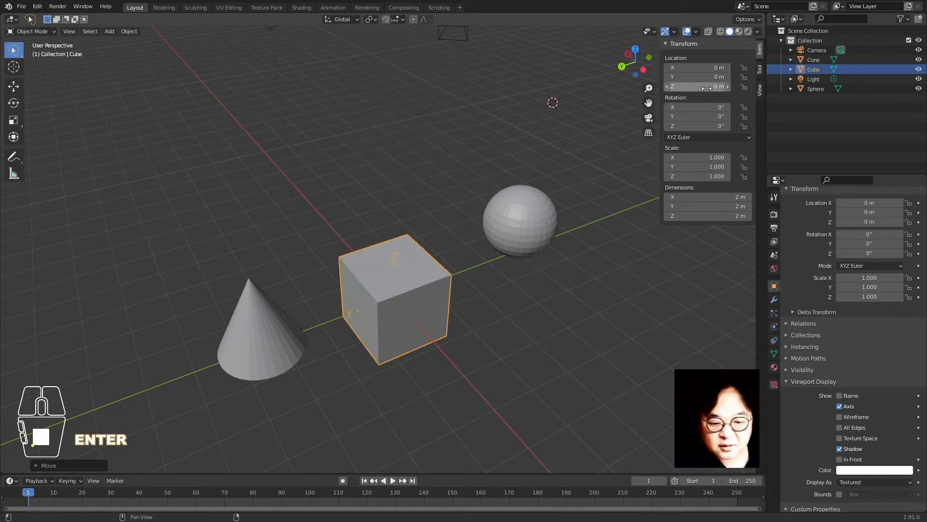
pyautogui.click(575, 289)
pyautogui.click(427, 332)
pyautogui.write('gz')
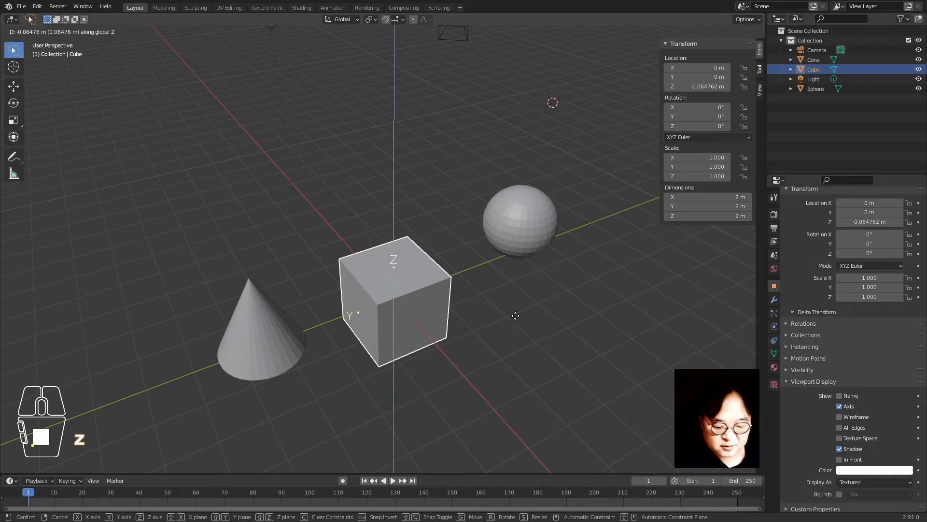
pyautogui.write('1')
pyautogui.press('Return')
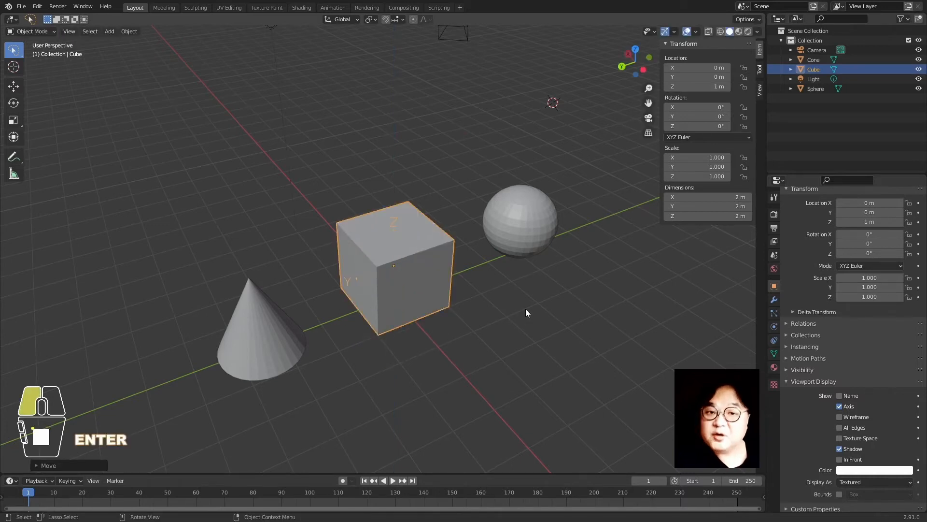
pyautogui.click(525, 309)
pyautogui.click(430, 291)
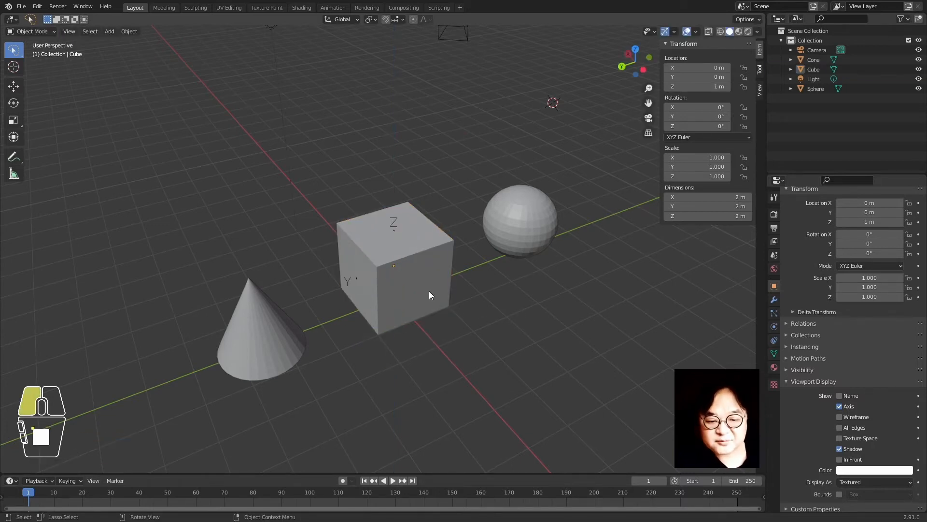
# Rotate the cube 30° around the global X axis with R, X, 30
pyautogui.press('r')
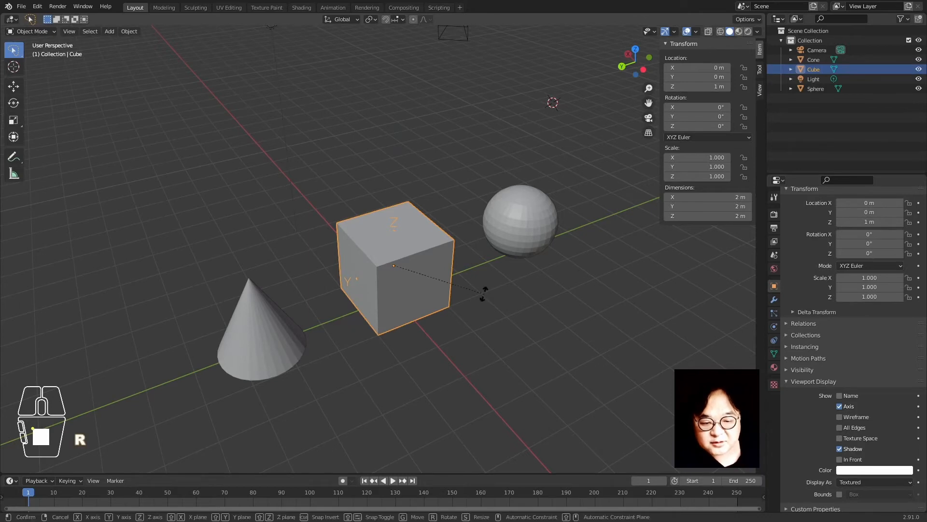
pyautogui.press('x')
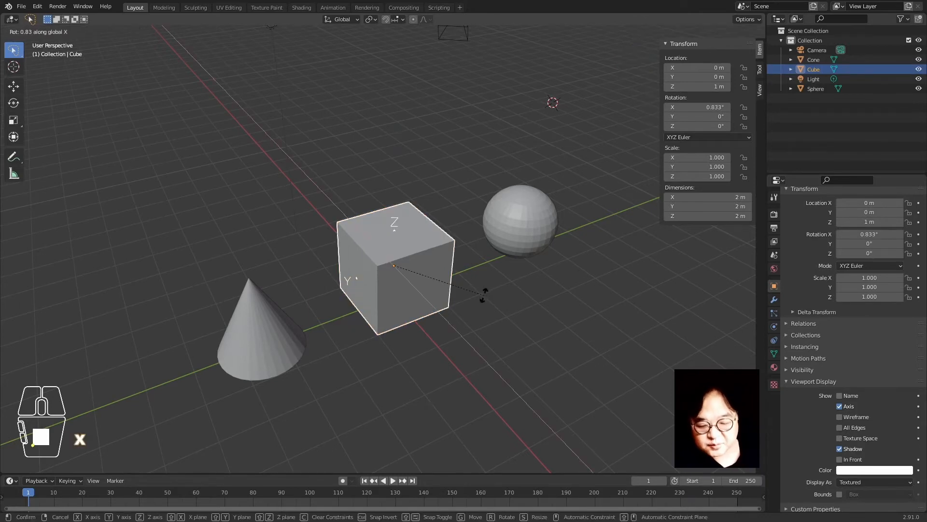
pyautogui.write('30')
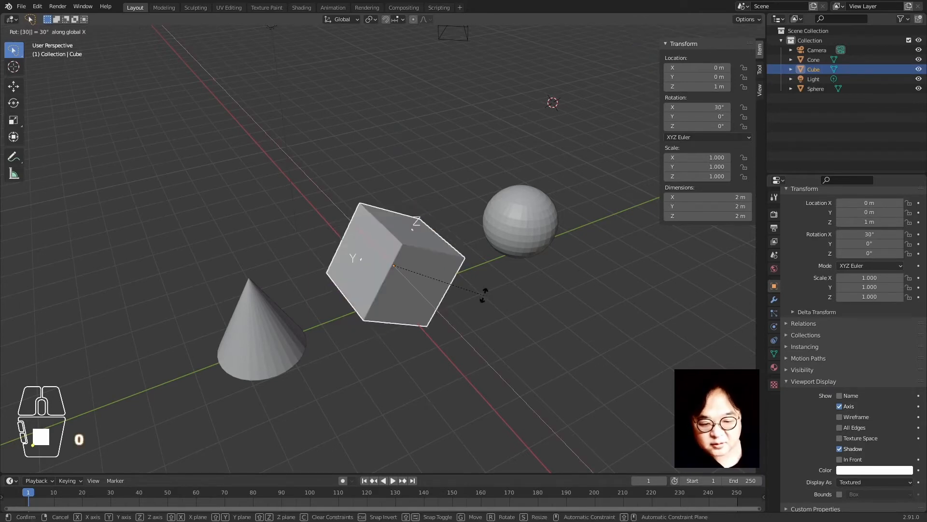
pyautogui.press('Return')
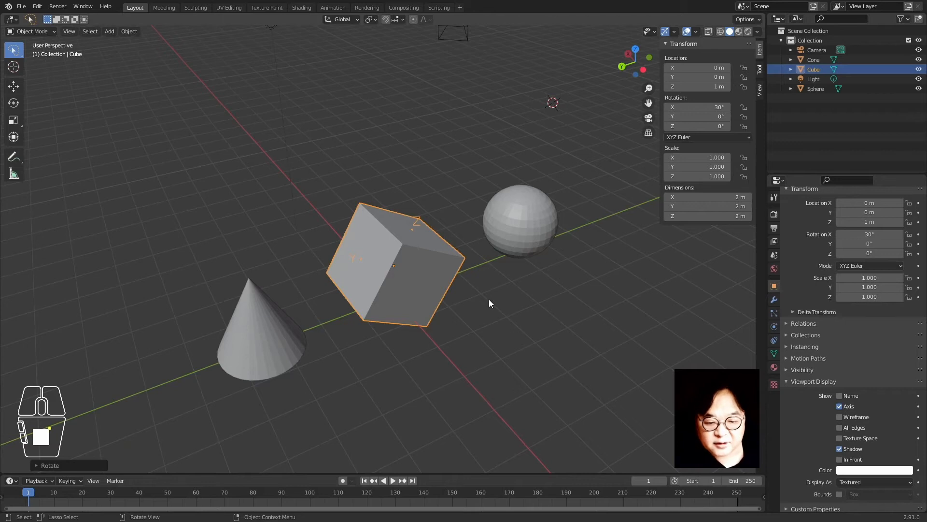
# Scale the cube by 2 along X to make it 4 m long, then reselect it
pyautogui.press('s')
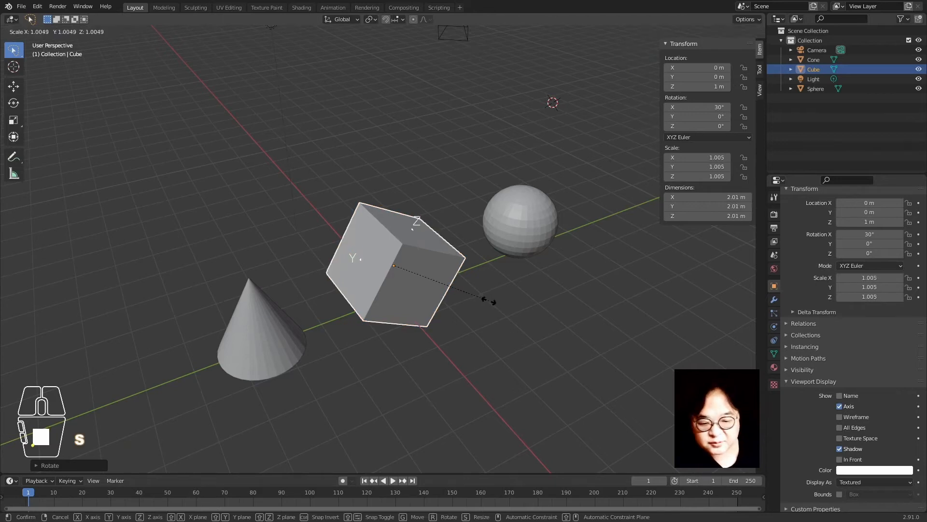
pyautogui.press('x')
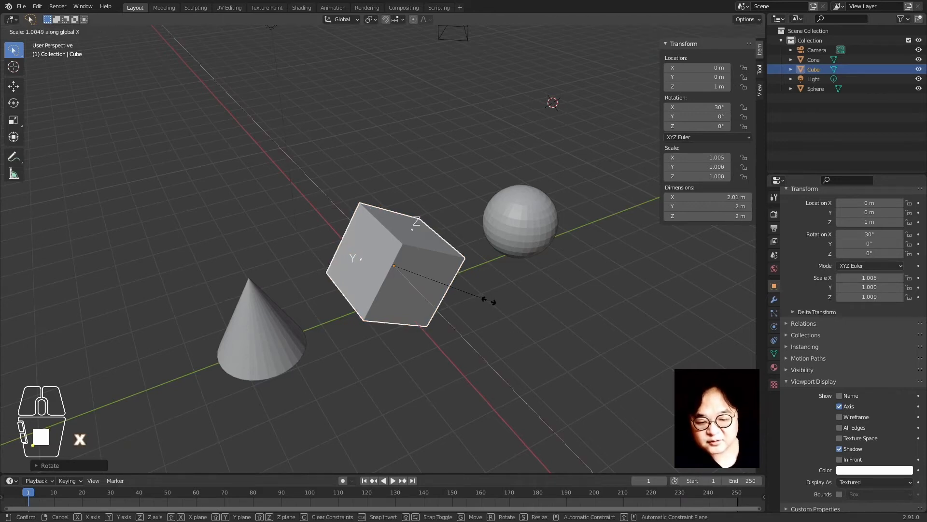
pyautogui.press('2')
pyautogui.press('Return')
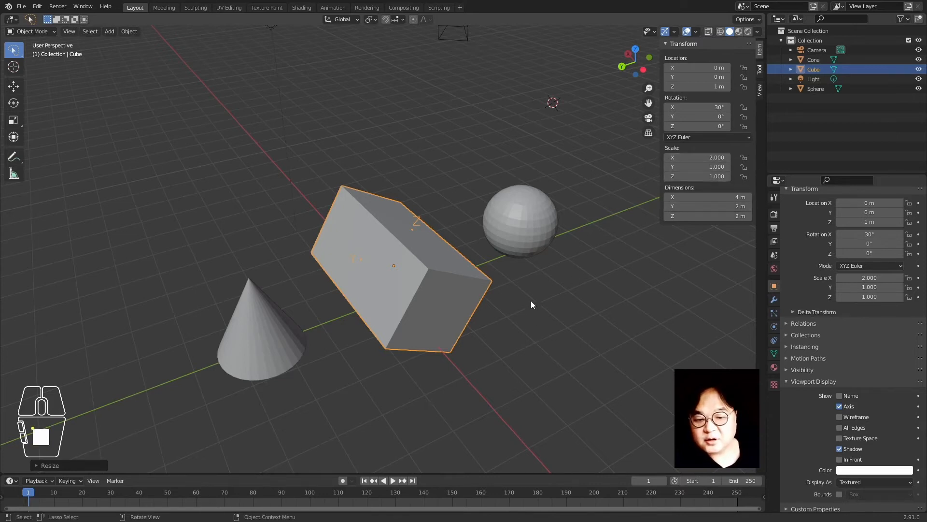
pyautogui.click(420, 299)
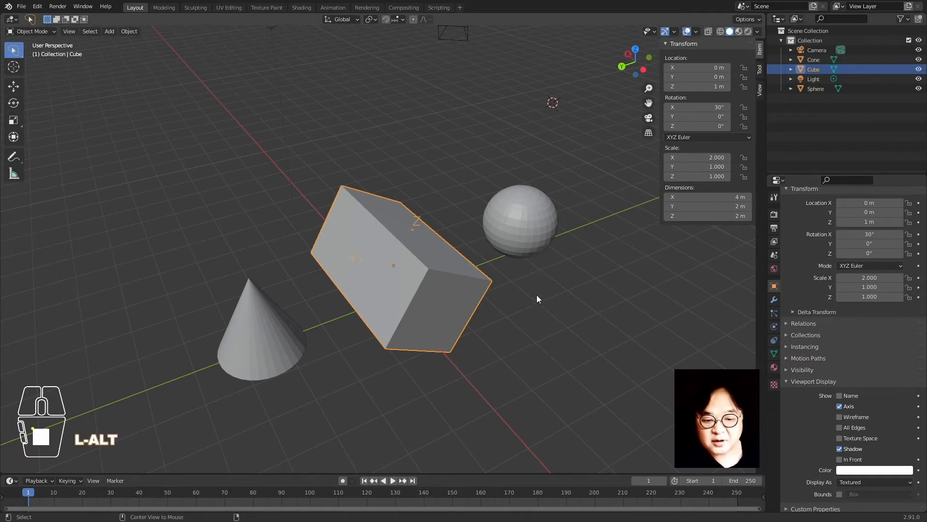
# Clear the cube's location, scale and rotation with Alt+G, Alt+S and Alt+R, then reselect it
pyautogui.hotkey('alt', 'g')
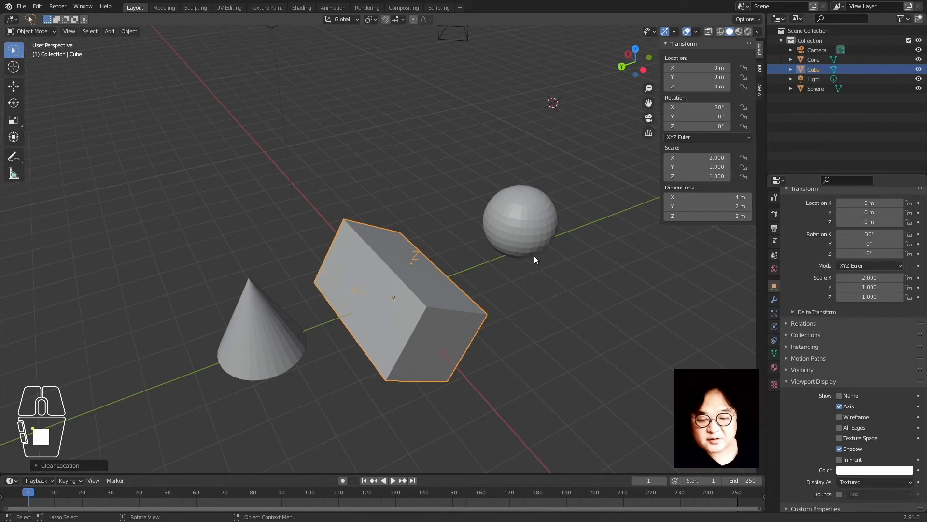
pyautogui.hotkey('alt', 'g')
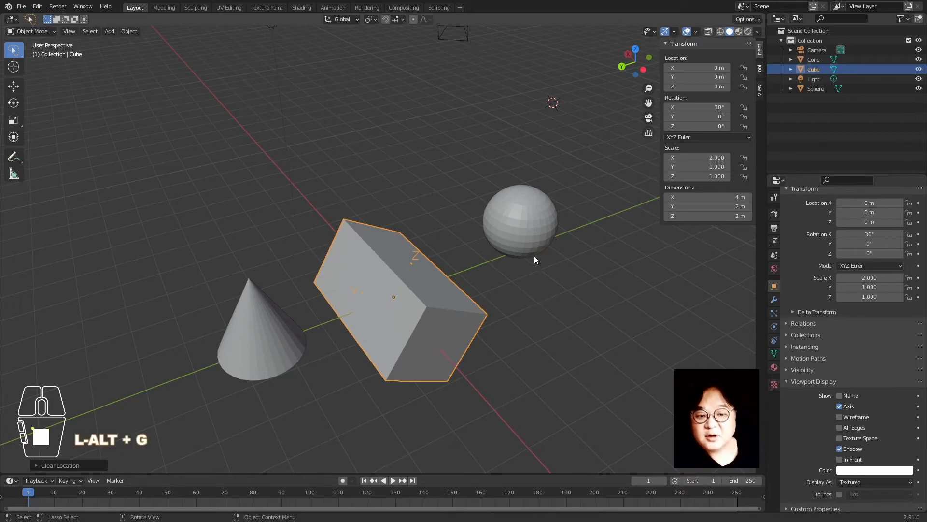
pyautogui.press('alt')
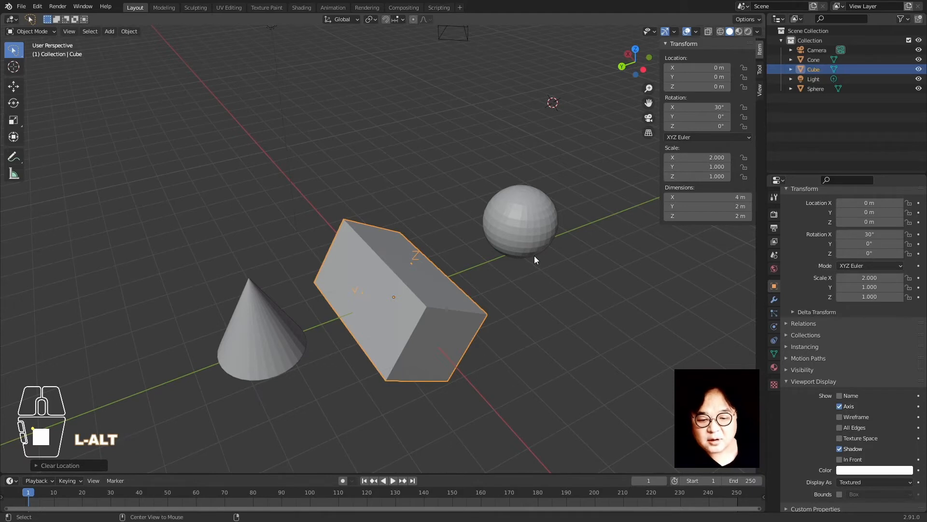
pyautogui.hotkey('alt', 's')
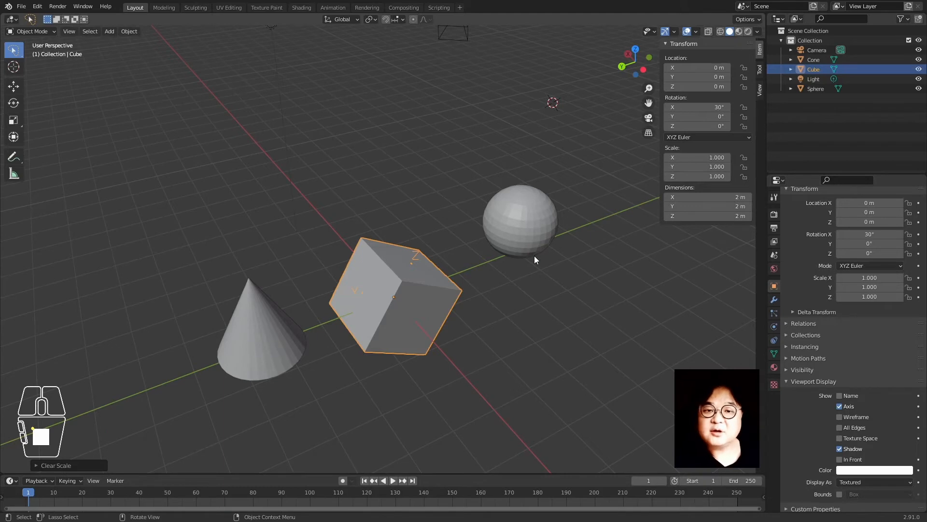
pyautogui.hotkey('alt', 'r')
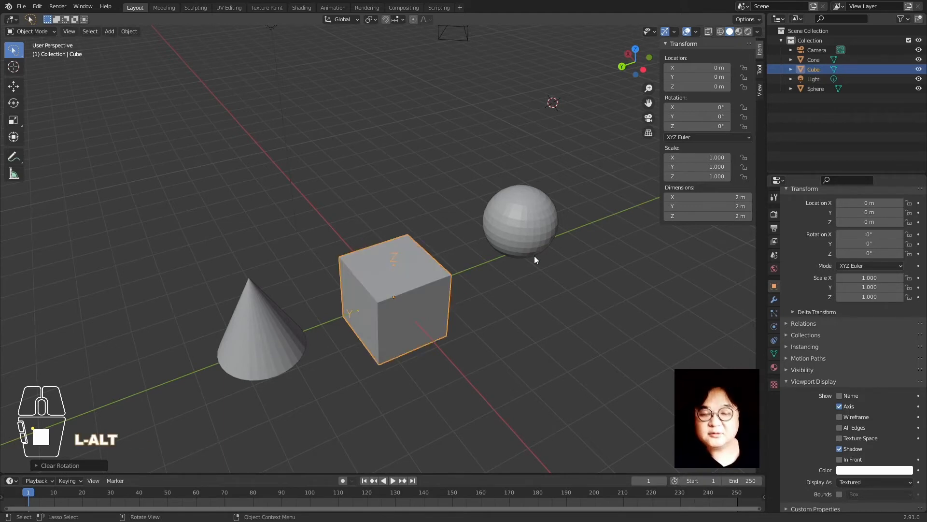
pyautogui.click(491, 360)
pyautogui.click(382, 314)
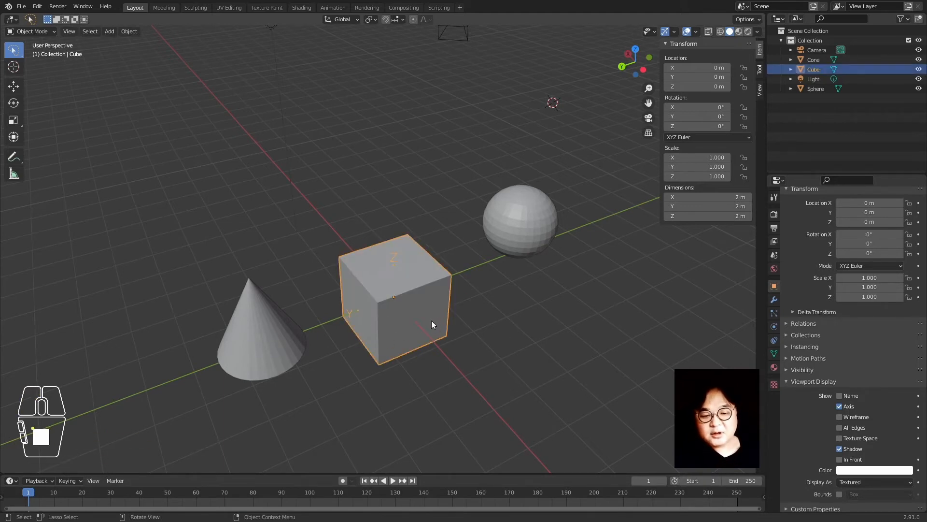
# Lift the cube along the Z axis, then deselect and reselect it
pyautogui.press('g')
pyautogui.press('z')
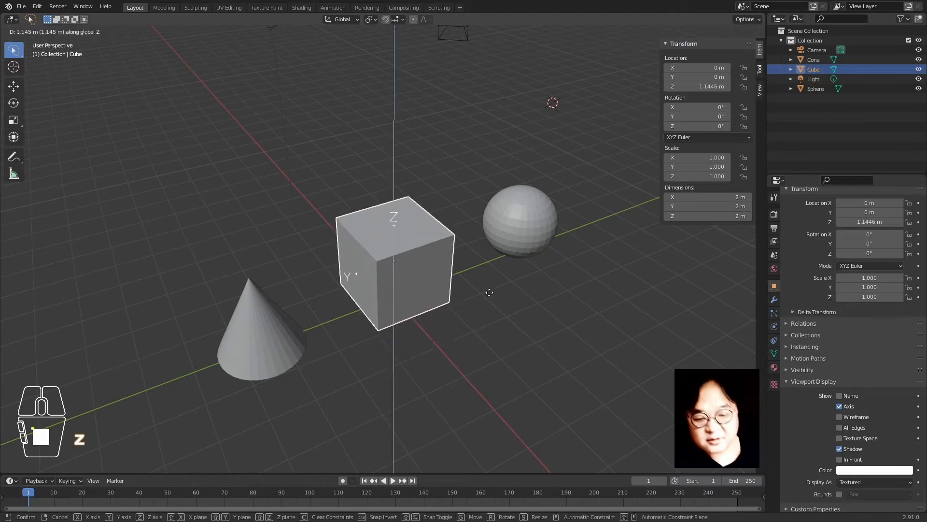
pyautogui.click(488, 285)
pyautogui.click(486, 305)
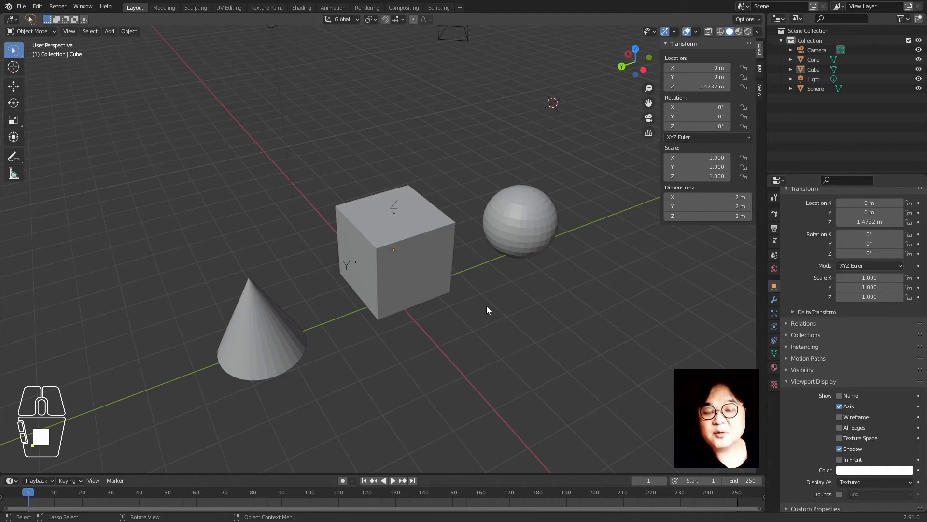
pyautogui.click(442, 291)
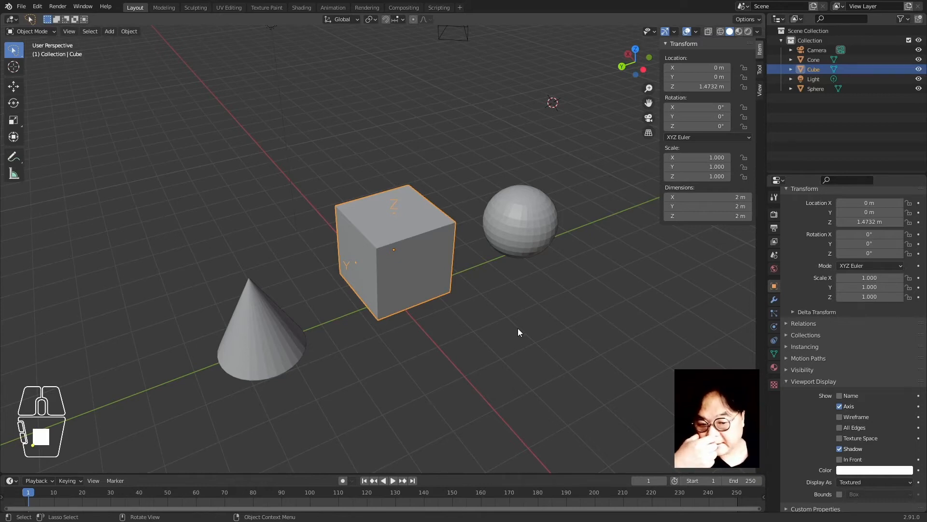
# Cancel an X-axis move and raise the cube along Z to 3.399 m instead
pyautogui.press('g')
pyautogui.press('x')
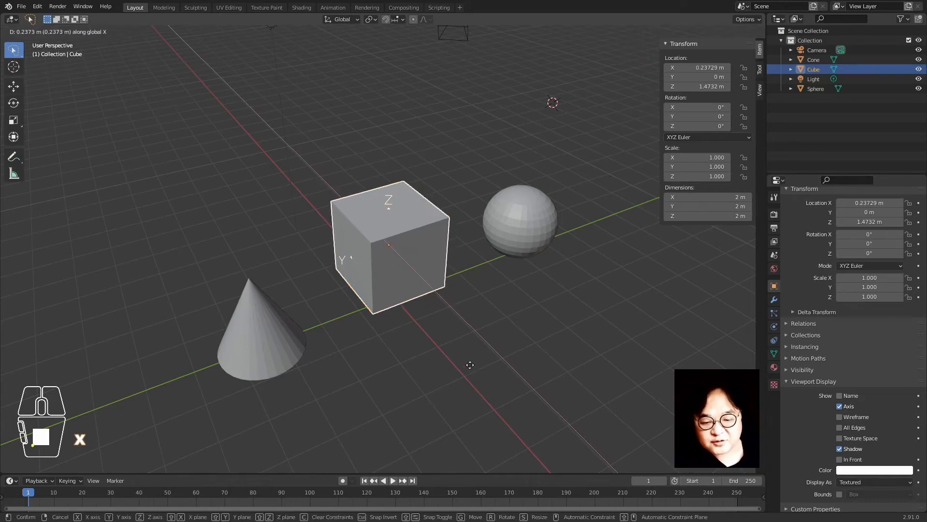
pyautogui.rightClick(393, 283)
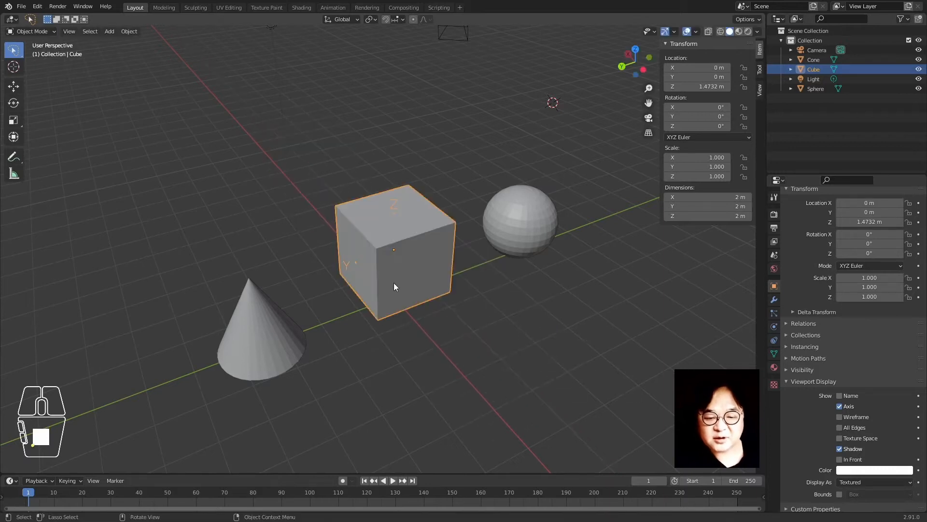
pyautogui.press('g')
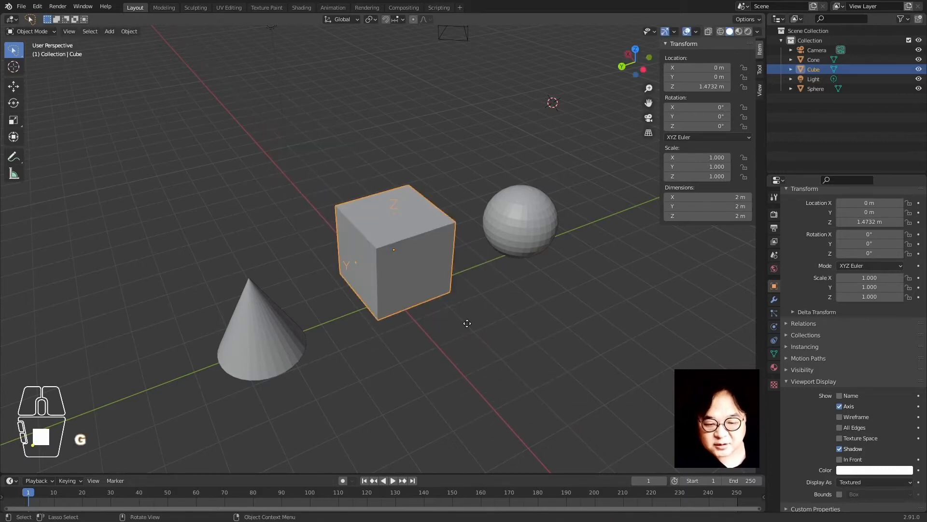
pyautogui.press('z')
pyautogui.click(506, 251)
# Orbit the view to look from higher and hide the transform sidebar
pyautogui.scroll(-2, 488, 289)
pyautogui.moveTo(488, 285); pyautogui.dragTo(431, 290, button='middle')
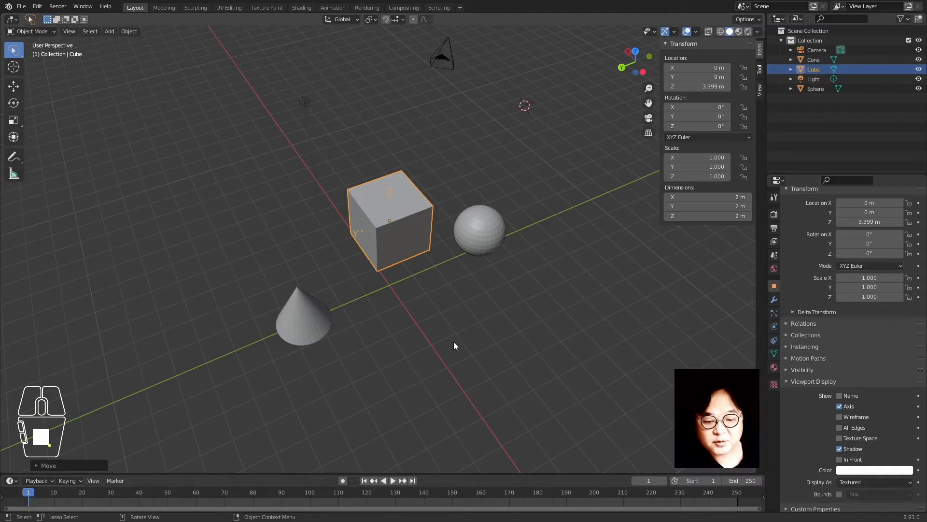
pyautogui.press('n')
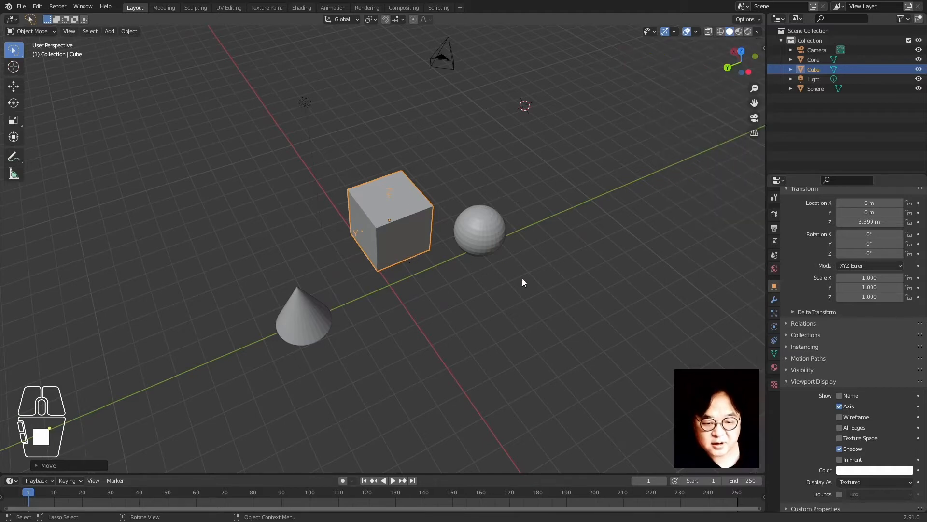
# Move the cube horizontally in the XY plane, keeping its height fixed (Shift+Z)
pyautogui.press('g')
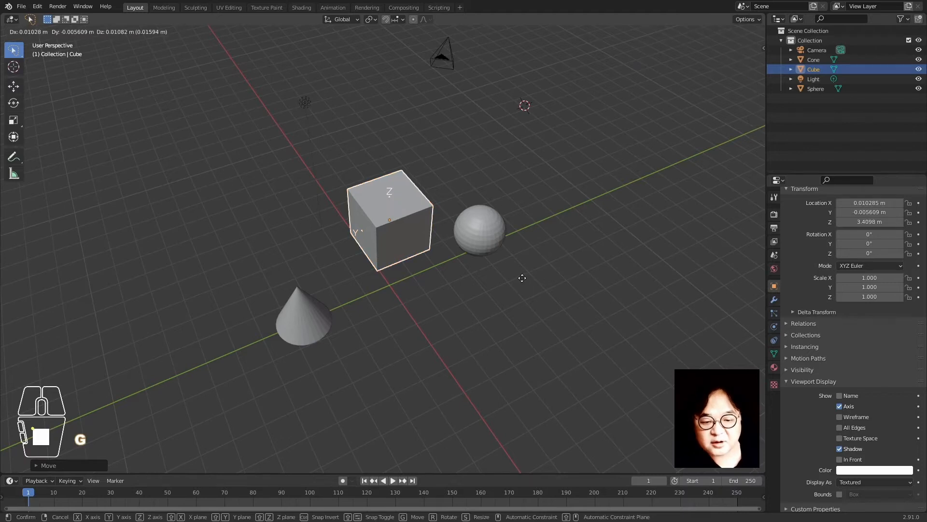
pyautogui.press('shift')
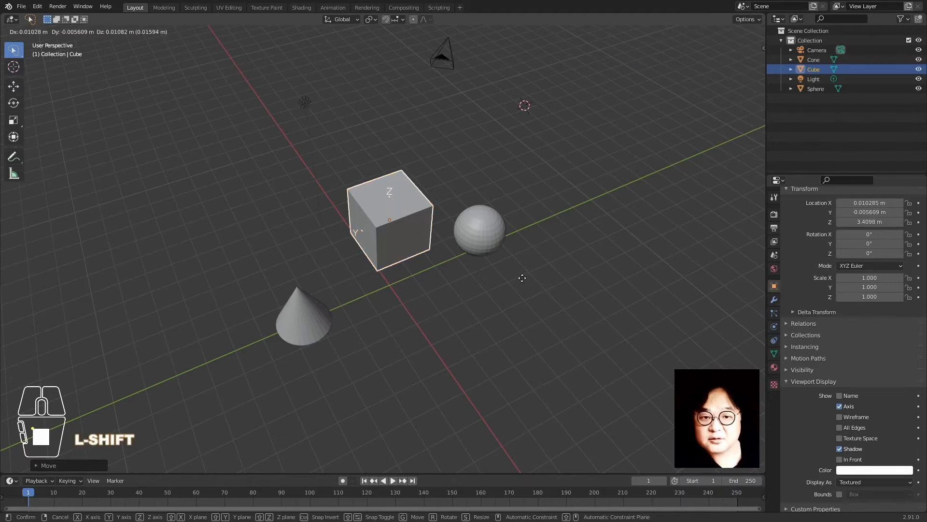
pyautogui.hotkey('shift', 'z')
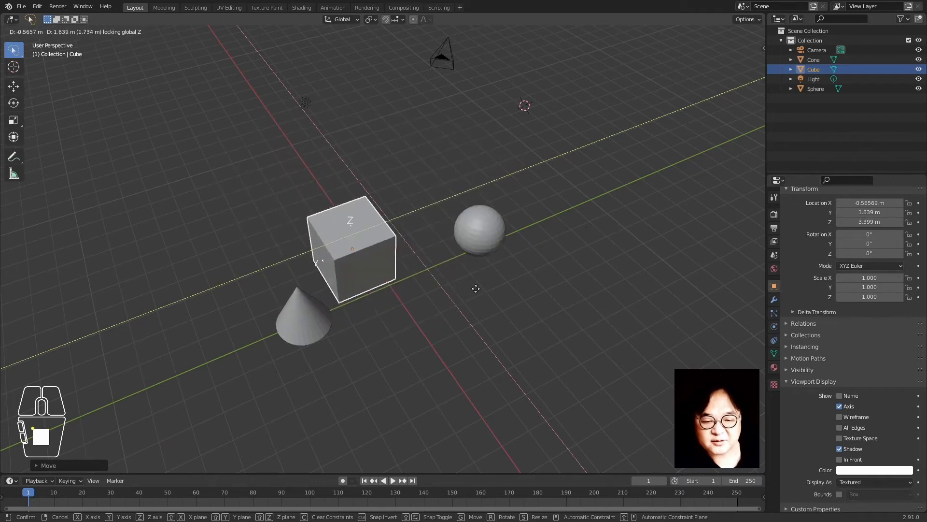
pyautogui.click(523, 273)
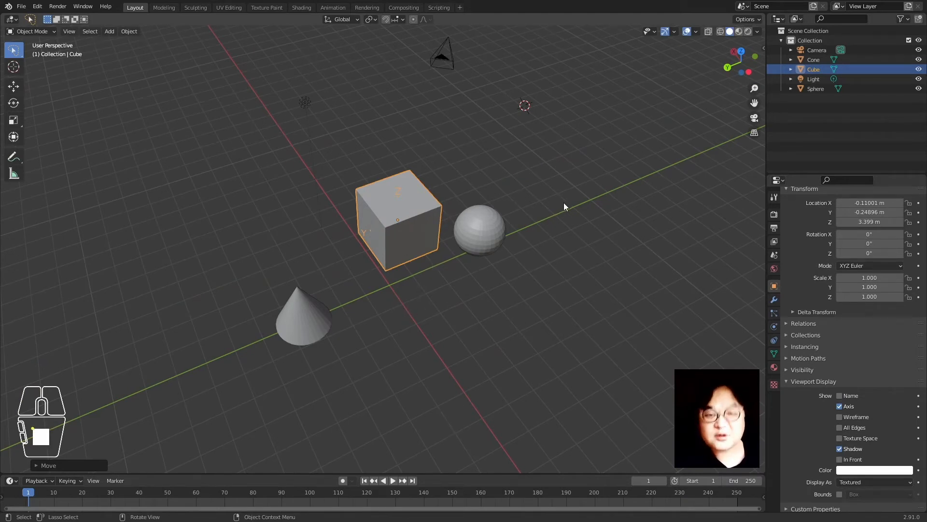
# Move the cube in the XZ plane with Y locked (Shift+Y), then orbit and reselect it
pyautogui.press('g')
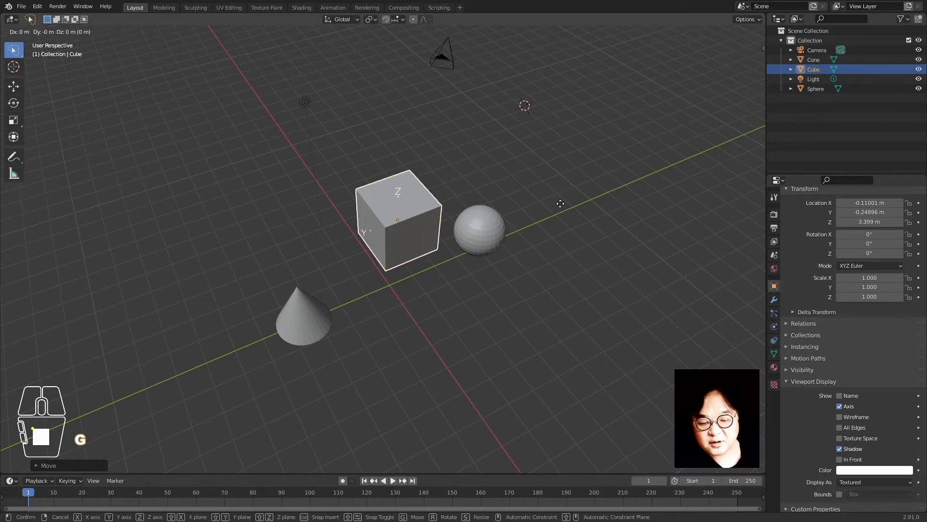
pyautogui.hotkey('shift', 'y')
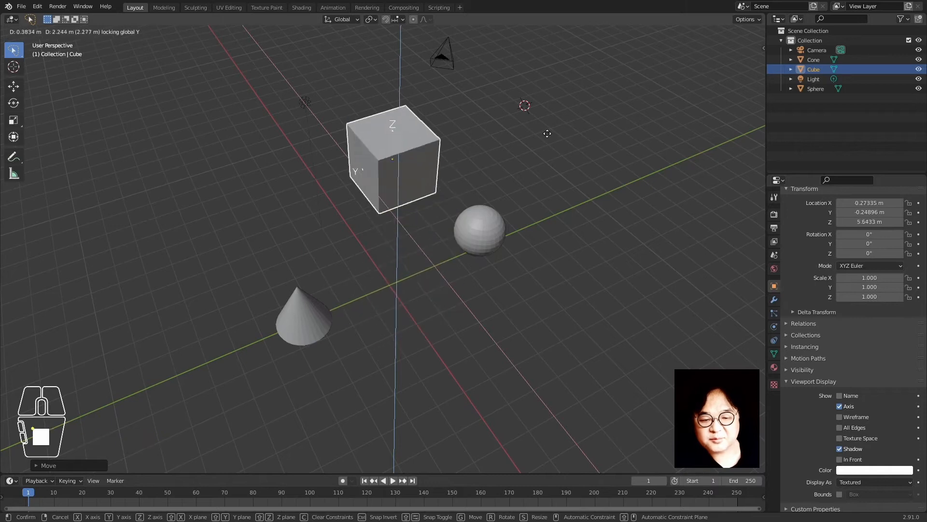
pyautogui.click(549, 175)
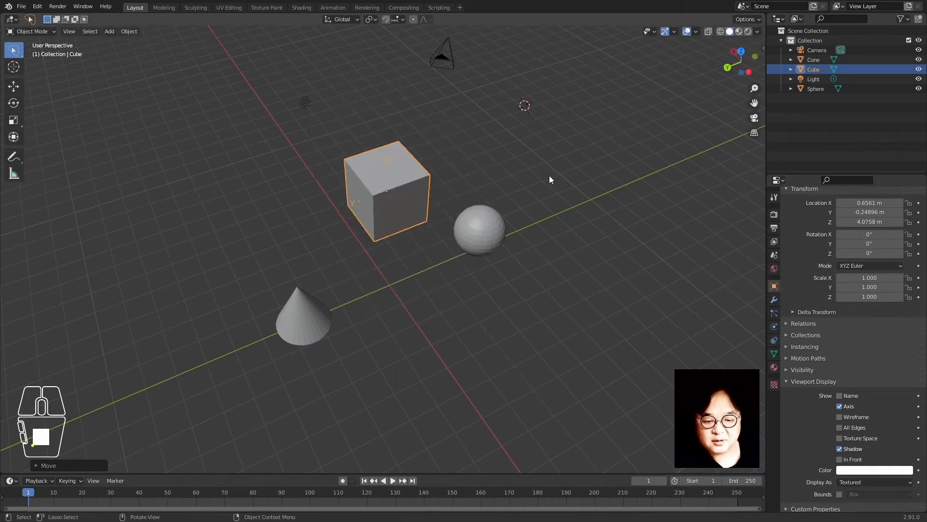
pyautogui.click(417, 367)
pyautogui.moveTo(453, 245); pyautogui.dragTo(399, 208, button='middle')
pyautogui.click(399, 208)
# Adjust the cube vertically along Z to end just above the grid at Z 0.31677 m
pyautogui.press('g')
pyautogui.press('z')
pyautogui.click(529, 316)
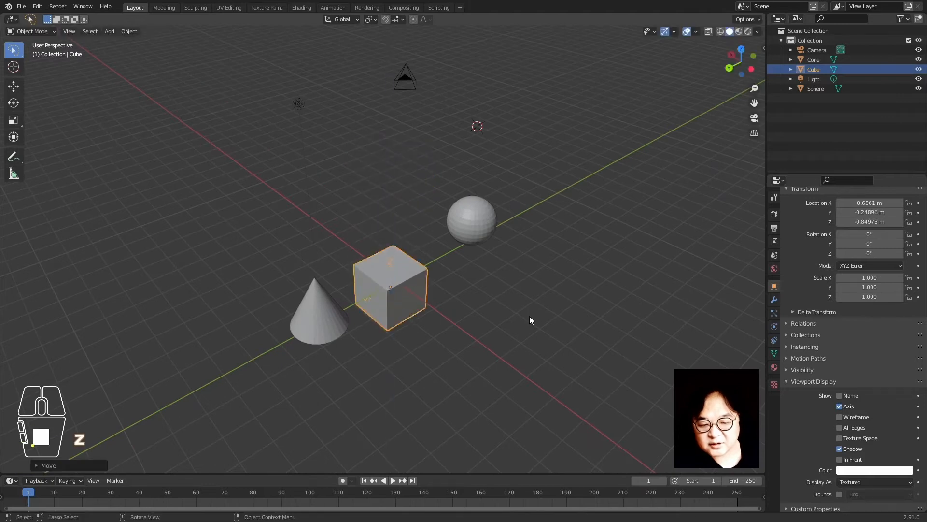
pyautogui.moveTo(488, 299); pyautogui.dragTo(449, 310, button='middle')
pyautogui.press('g')
pyautogui.press('z')
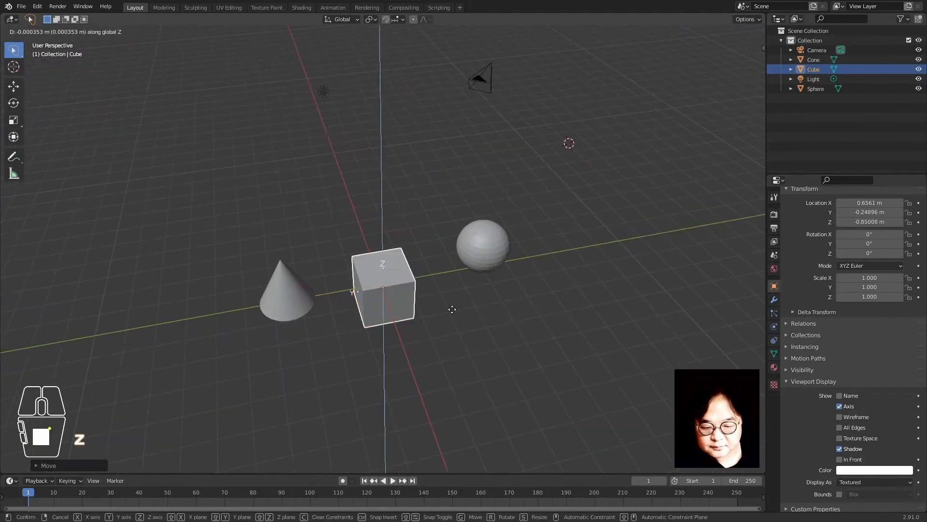
pyautogui.click(461, 287)
pyautogui.click(466, 297)
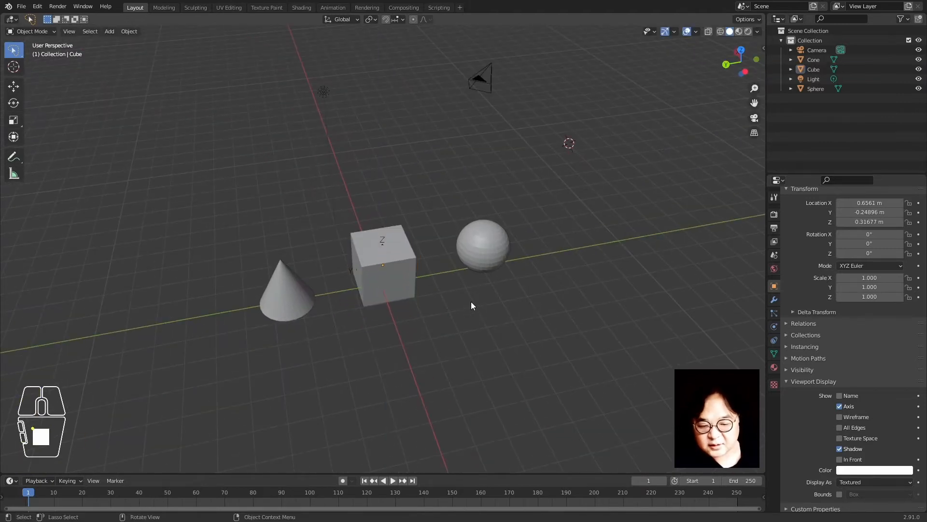
pyautogui.click(376, 254)
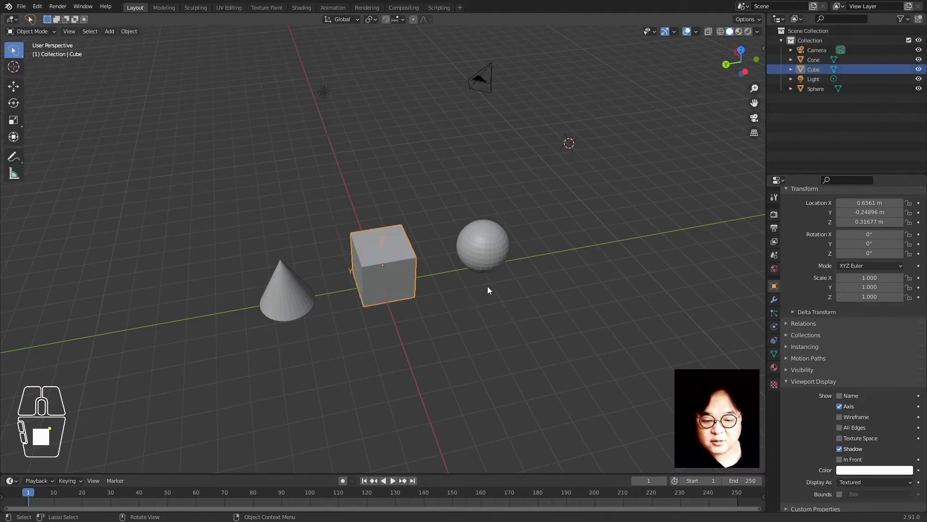
pyautogui.press('r')
pyautogui.press('x')
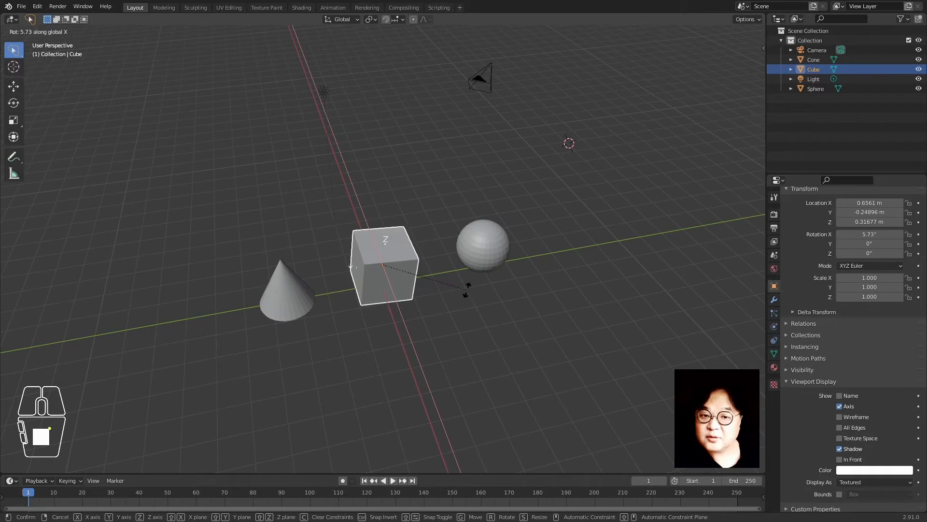
pyautogui.rightClick(469, 290)
pyautogui.press('r')
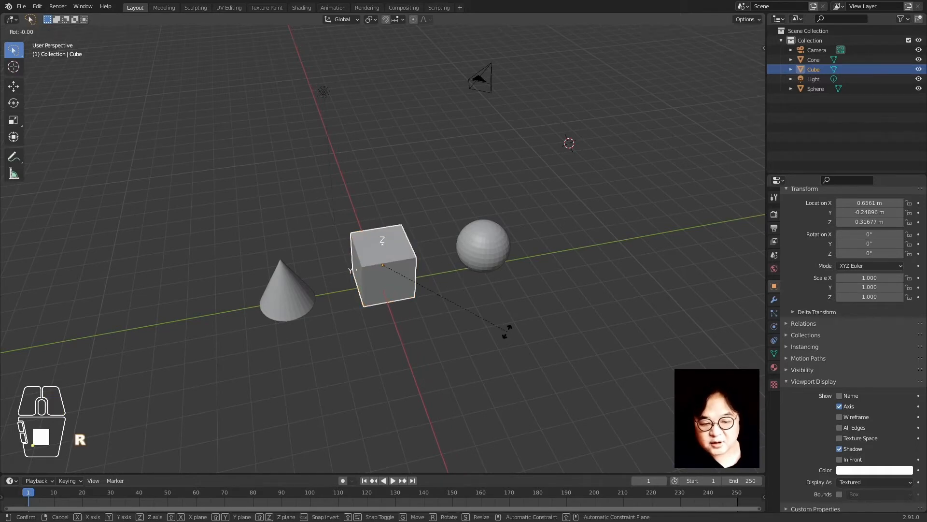
pyautogui.press('y')
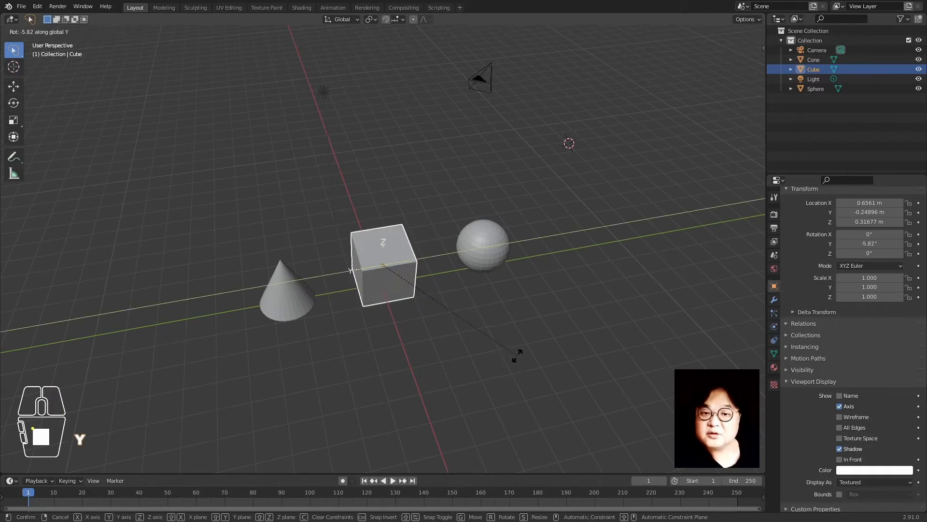
pyautogui.rightClick(517, 355)
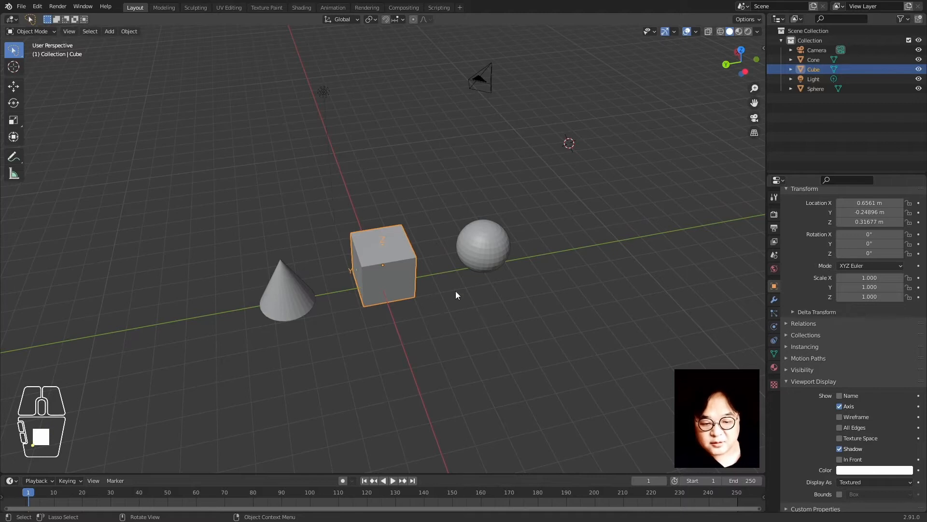
pyautogui.press('r')
pyautogui.hotkey('shift', 'x')
pyautogui.rightClick(515, 318)
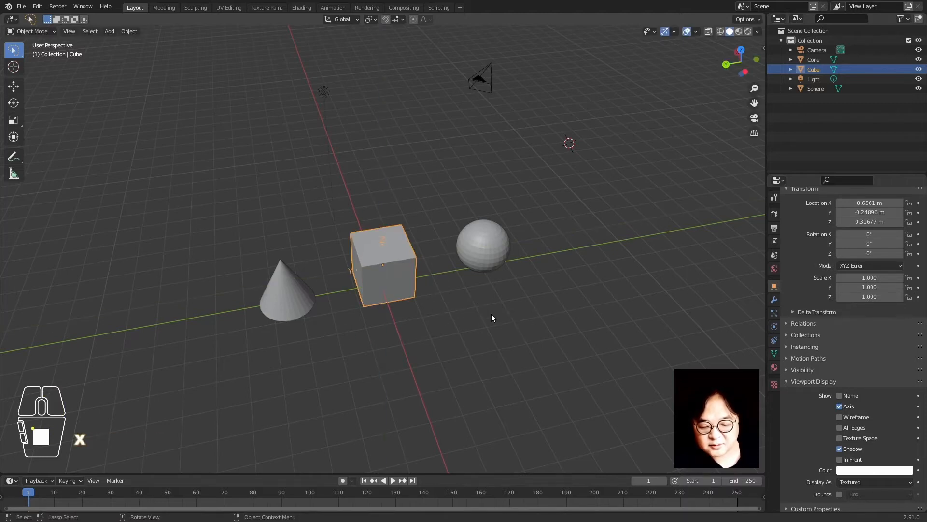
pyautogui.press('r')
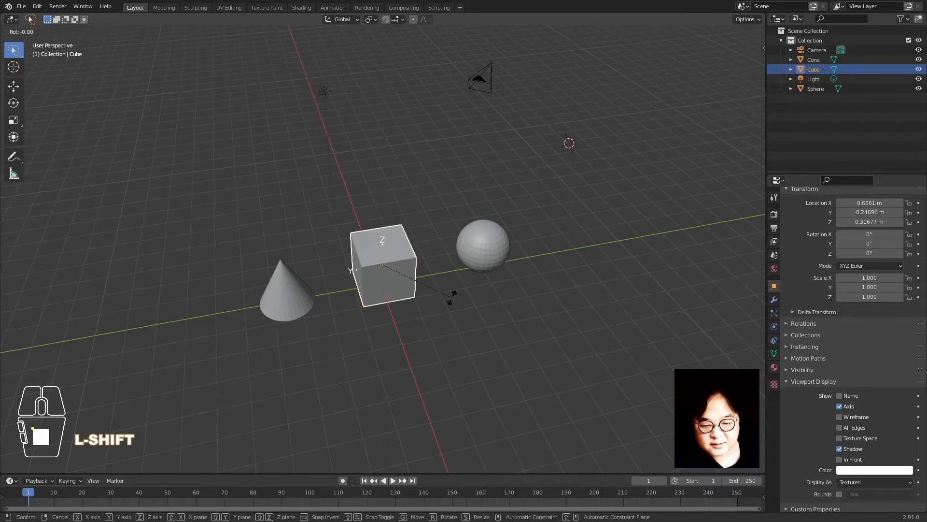
pyautogui.hotkey('shift', 'z')
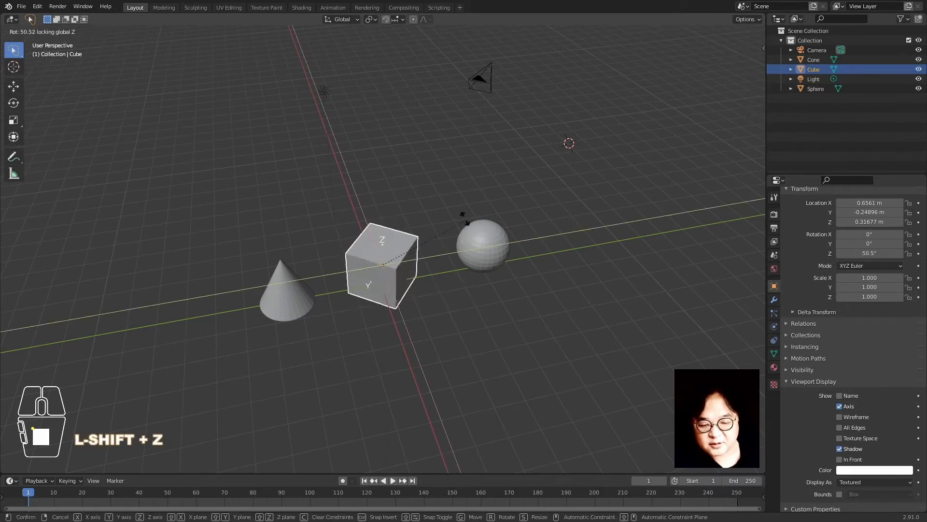
pyautogui.rightClick(424, 326)
pyautogui.moveTo(436, 337); pyautogui.dragTo(432, 288, button='middle')
pyautogui.scroll(2, 432, 288)
pyautogui.press('r')
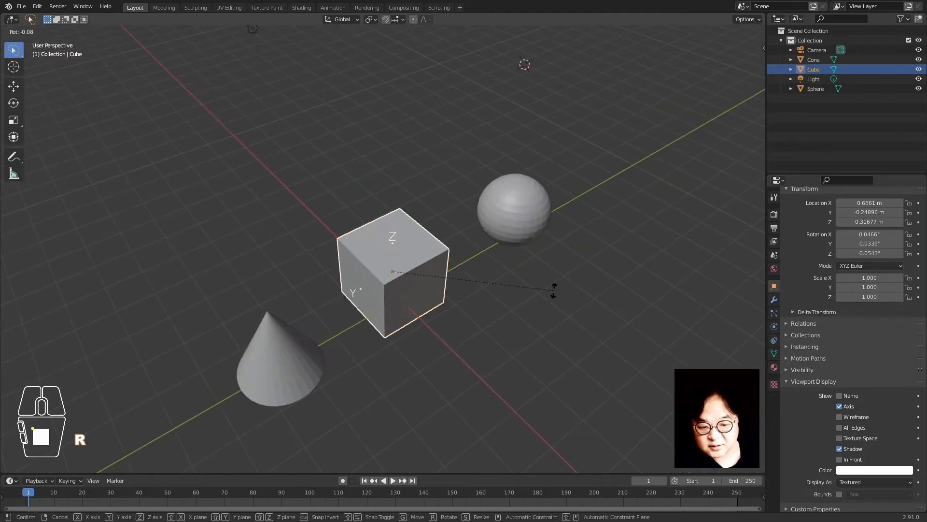
pyautogui.rightClick(586, 296)
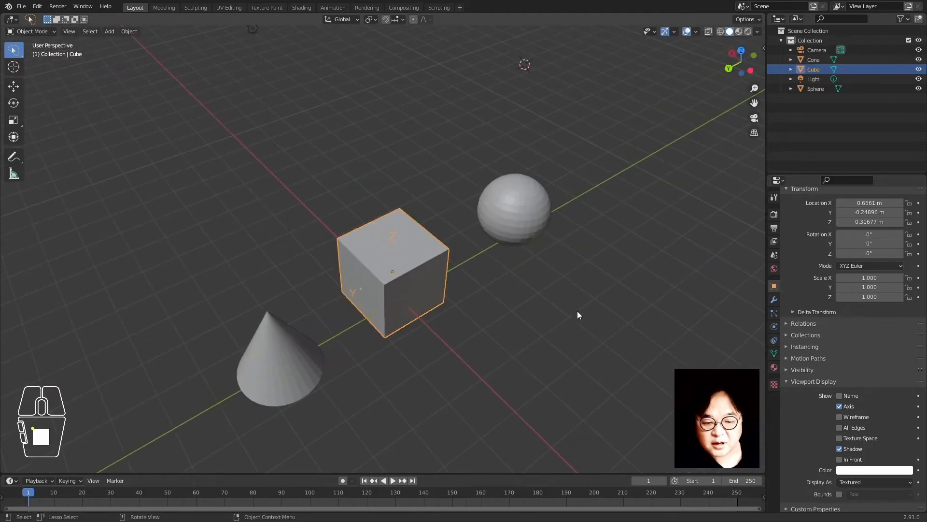
pyautogui.press('r')
pyautogui.press('z')
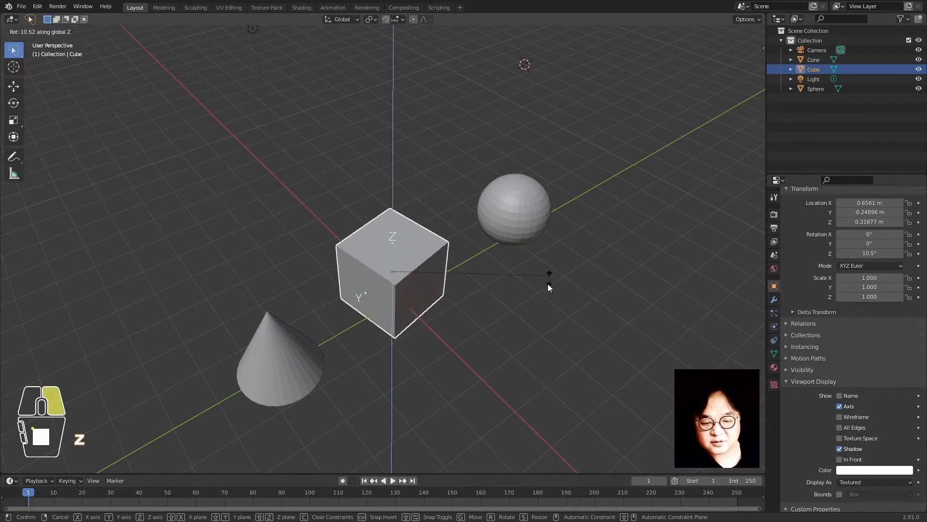
pyautogui.rightClick(540, 300)
pyautogui.scroll(-4, 540, 299)
pyautogui.moveTo(436, 325); pyautogui.dragTo(440, 347, button='middle')
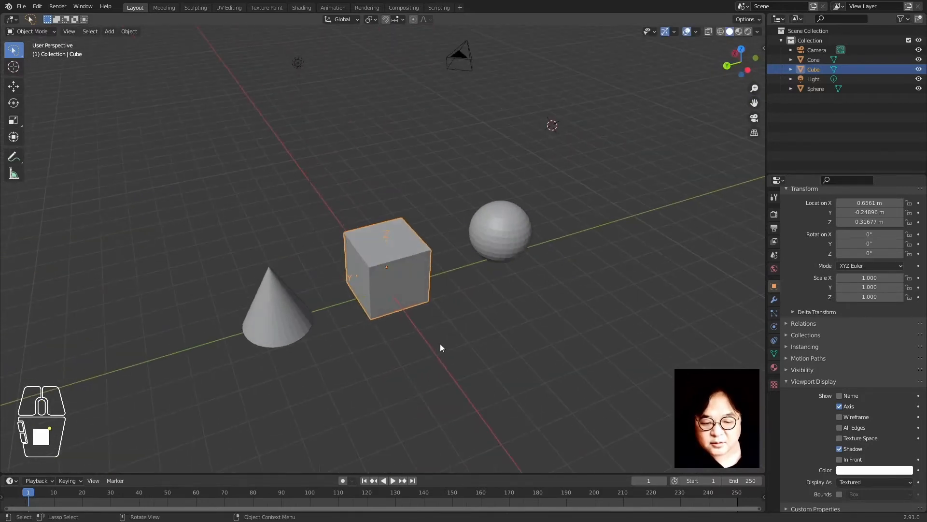
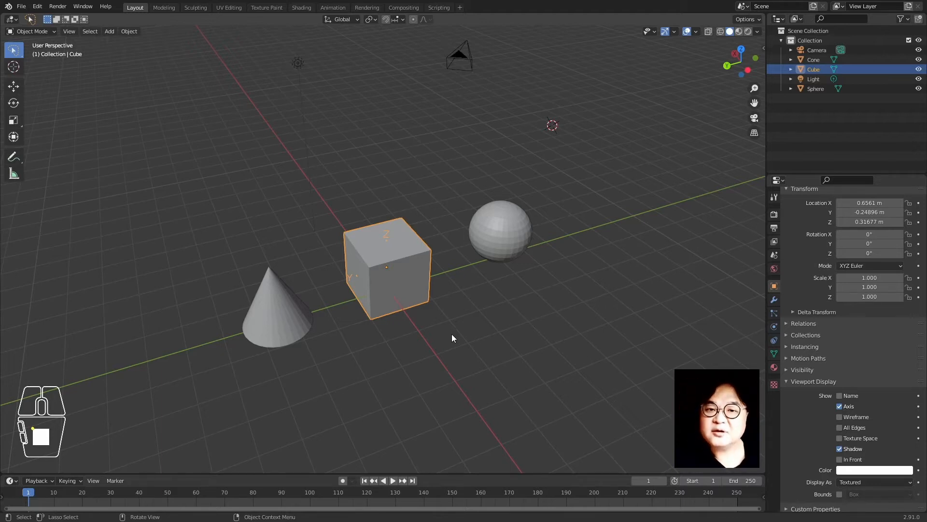
# Reselect the cube and widen it flat with Shift+Z scaling, then undo the resize
pyautogui.click(481, 312)
pyautogui.click(402, 309)
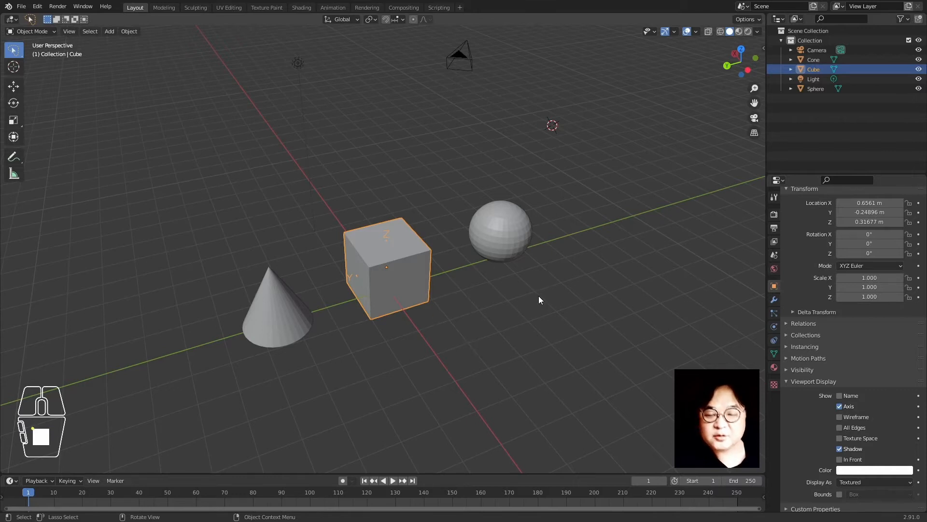
pyautogui.press('s')
pyautogui.hotkey('shift', 'z')
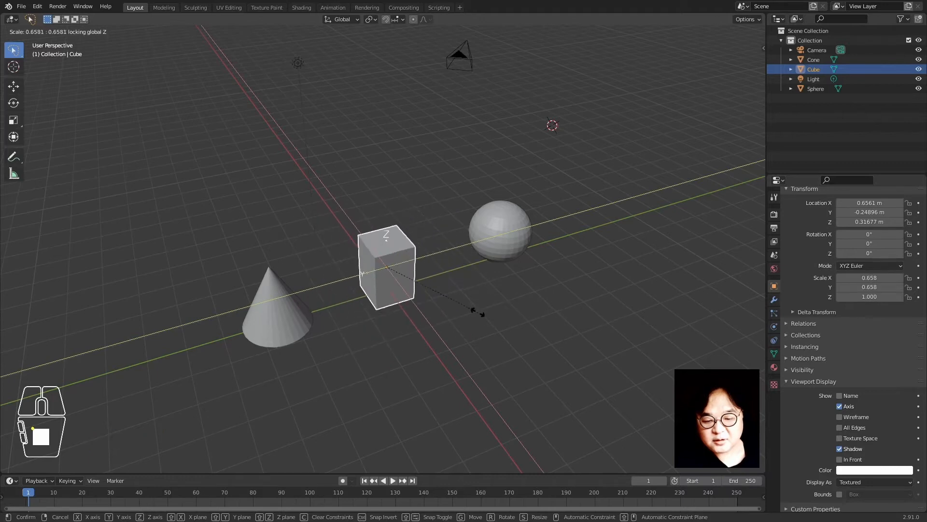
pyautogui.click(161, 367)
pyautogui.moveTo(161, 367); pyautogui.dragTo(242, 392, button='middle')
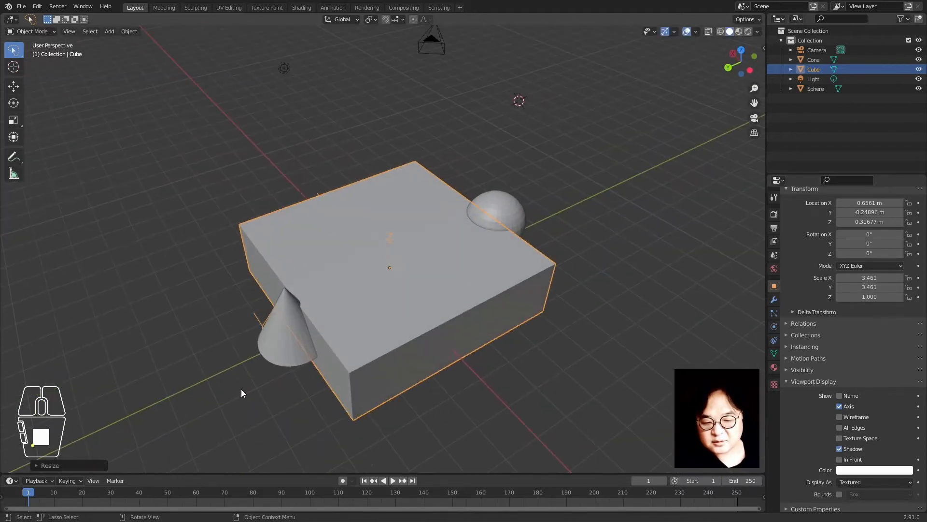
pyautogui.hotkey('ctrl', 'z')
pyautogui.hotkey('ctrl', 'z')
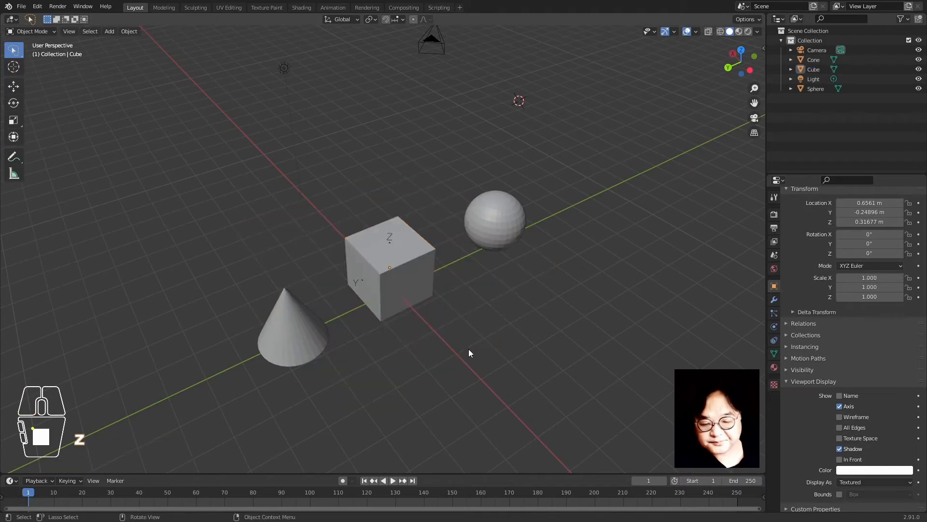
# Zoom and orbit to a flatter view of the scene
pyautogui.scroll(1, 462, 337)
pyautogui.scroll(-1, 463, 337)
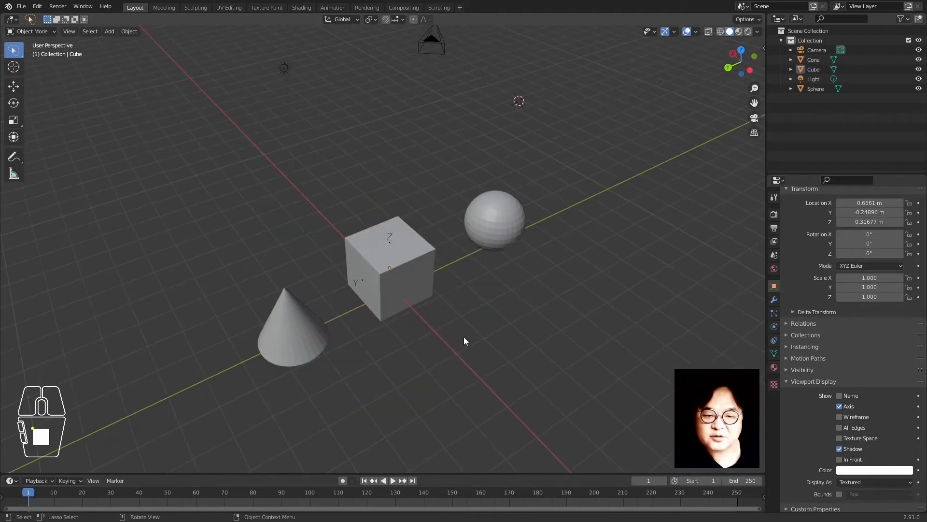
pyautogui.scroll(2, 465, 336)
pyautogui.scroll(-3, 471, 326)
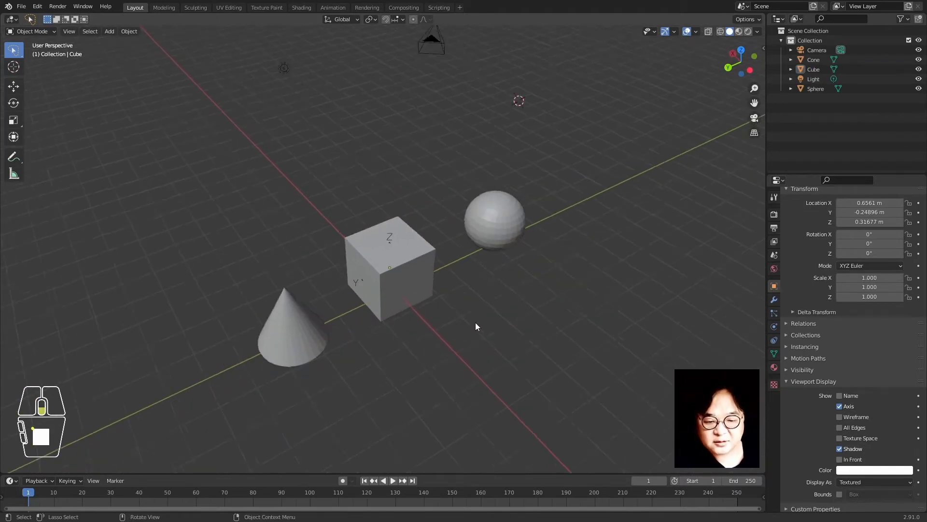
pyautogui.moveTo(508, 321); pyautogui.dragTo(474, 331, button='middle')
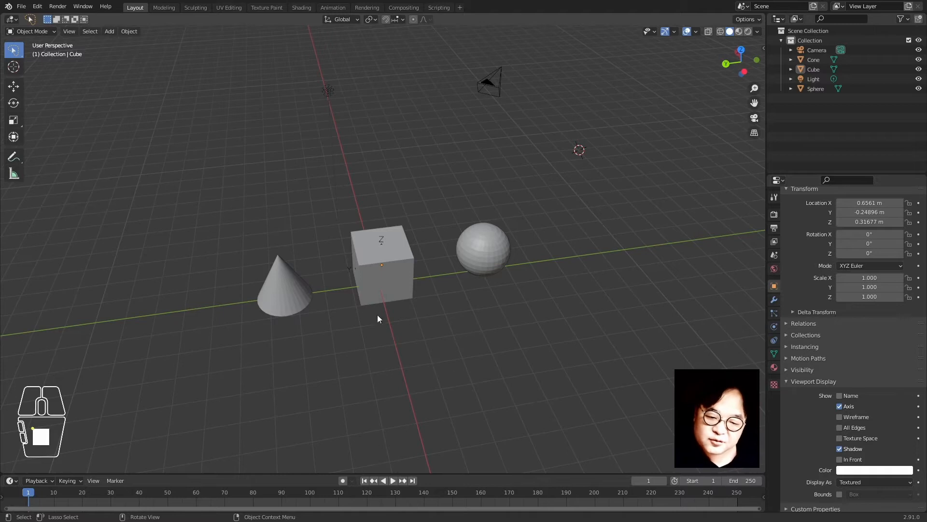
pyautogui.scroll(-1, 413, 389)
pyautogui.scroll(2, 388, 374)
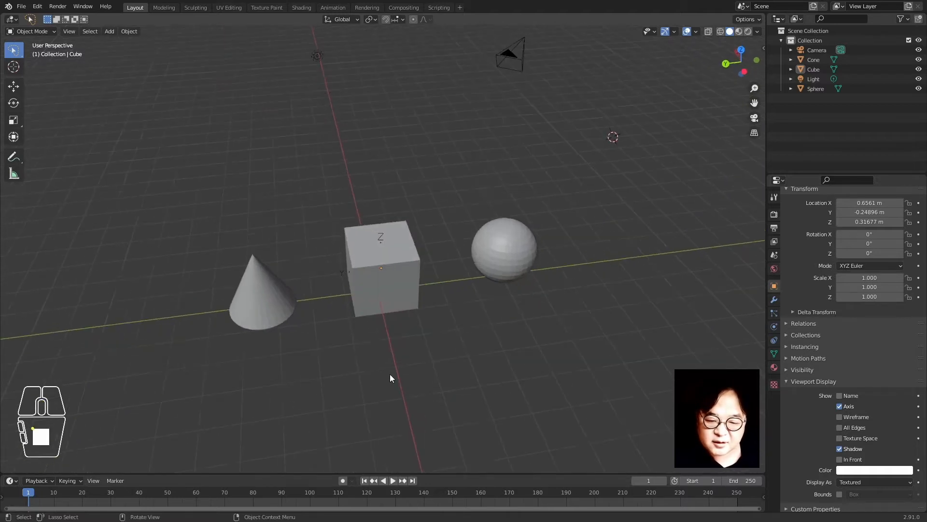
pyautogui.scroll(-1, 390, 377)
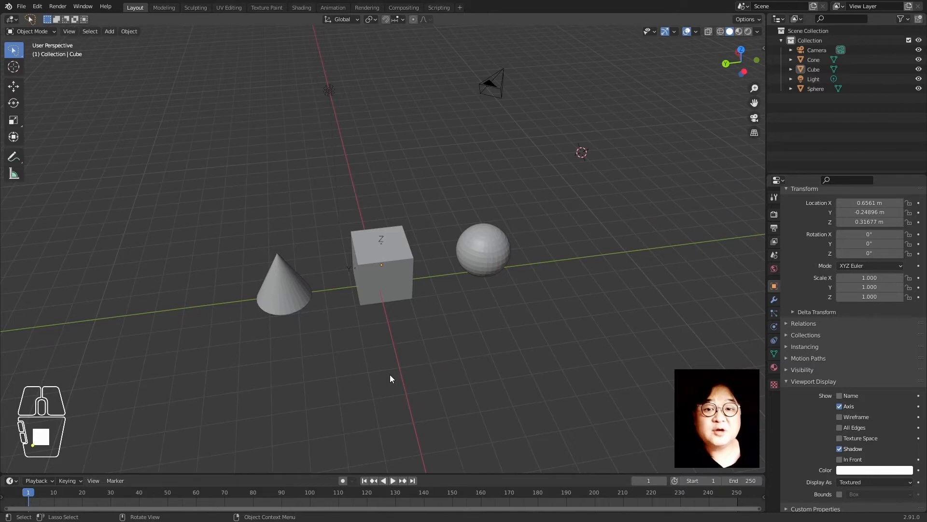
pyautogui.click(451, 356)
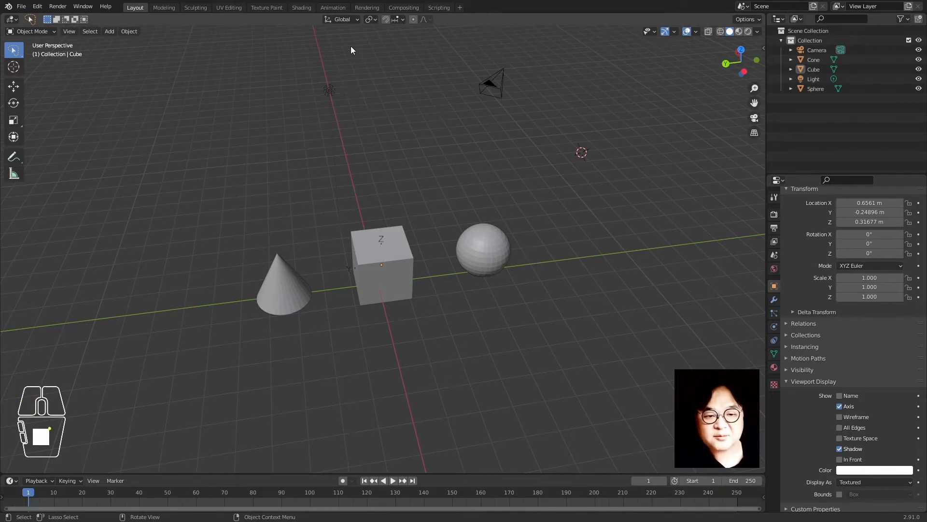
# Raise the cone vertically to Z 5.41 m
pyautogui.click(309, 282)
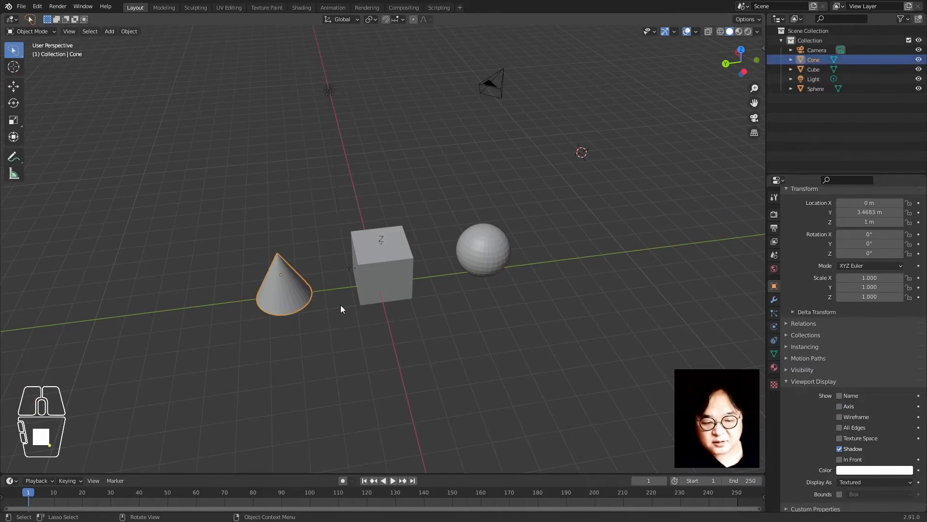
pyautogui.press('g')
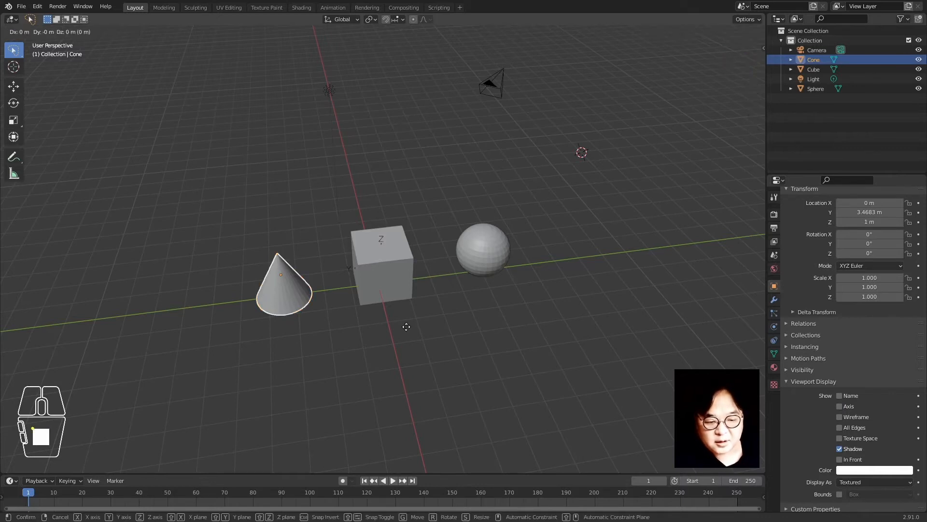
pyautogui.press('z')
pyautogui.click(401, 215)
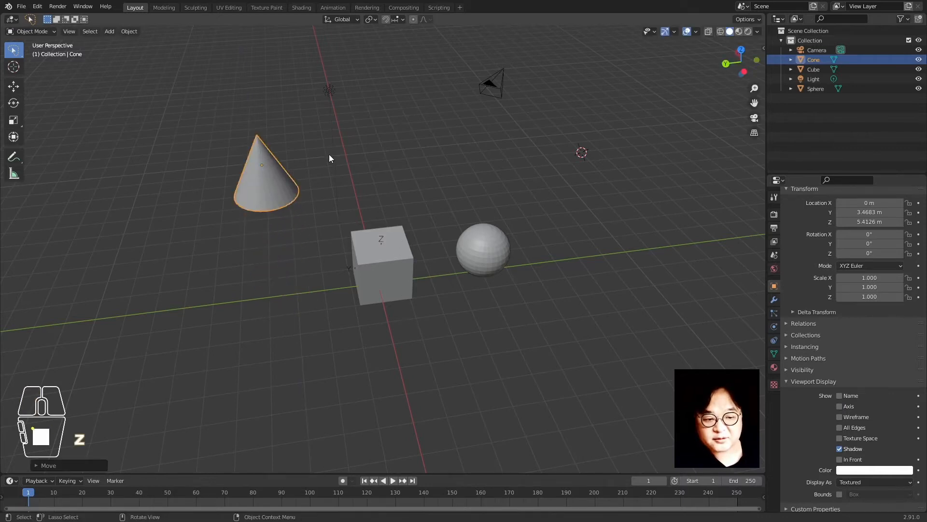
# Tilt the cone about 42.8° around the X axis
pyautogui.press('r')
pyautogui.press('x')
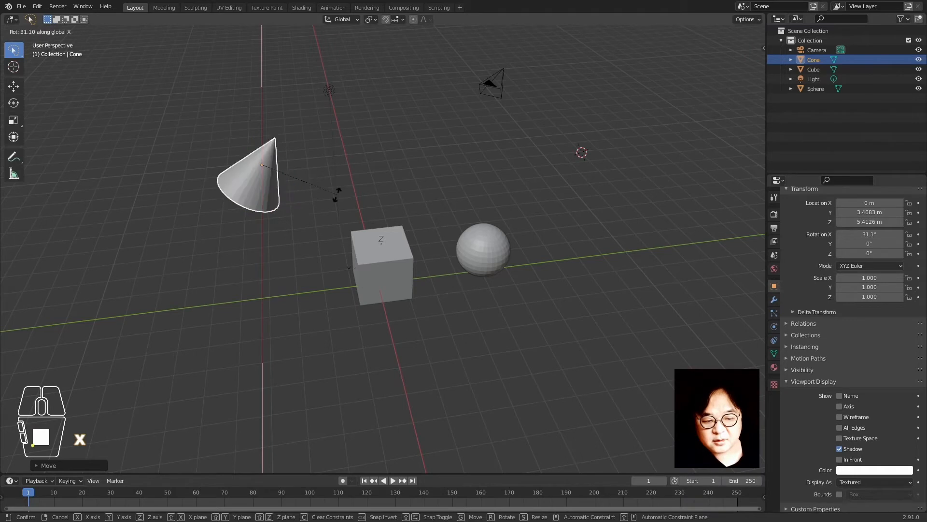
pyautogui.click(339, 214)
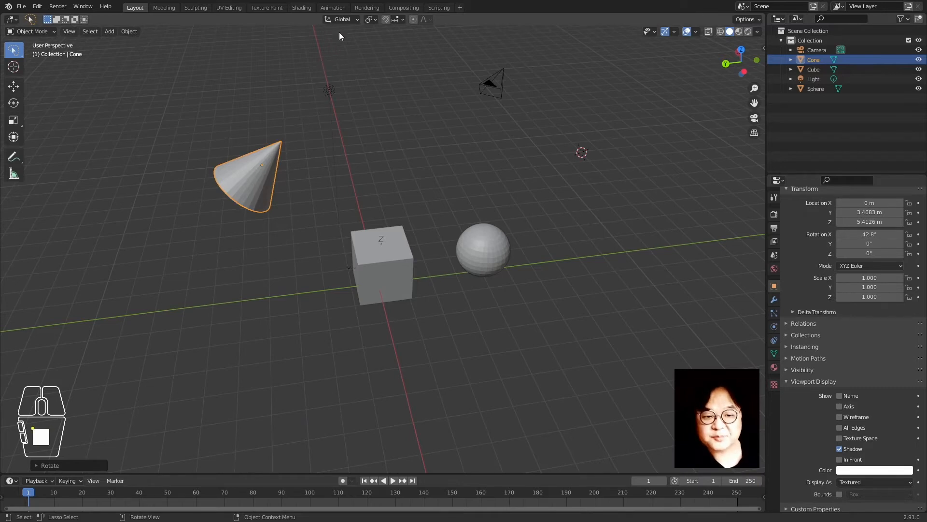
# With Local transform orientation, slide the cone along its own Z axis
pyautogui.click(339, 19)
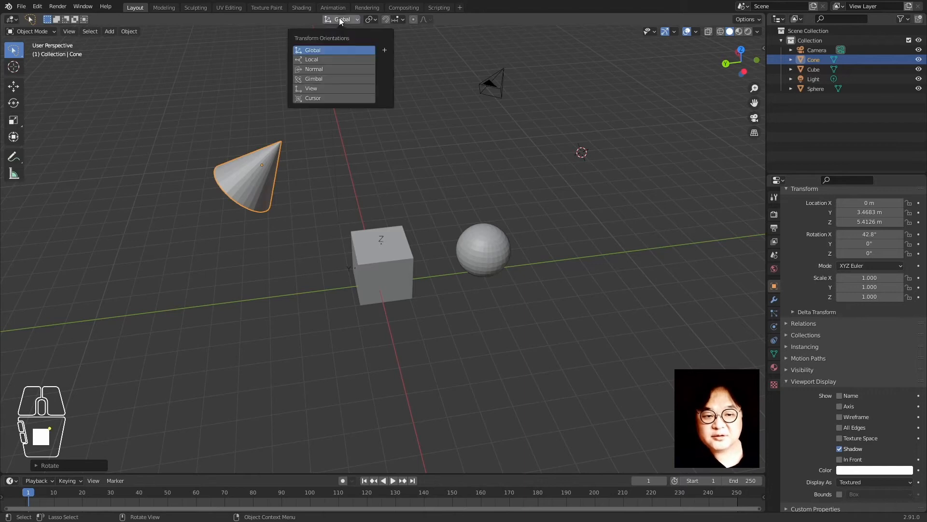
pyautogui.click(341, 57)
pyautogui.press('g')
pyautogui.press('z')
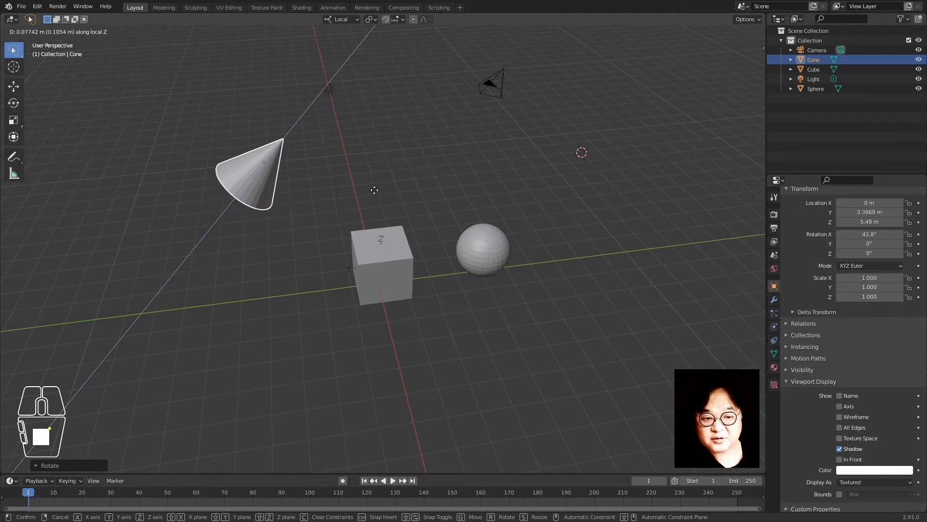
pyautogui.click(375, 194)
# Switch back to Global orientation and shift the cone along Y to 5.272 m
pyautogui.click(351, 19)
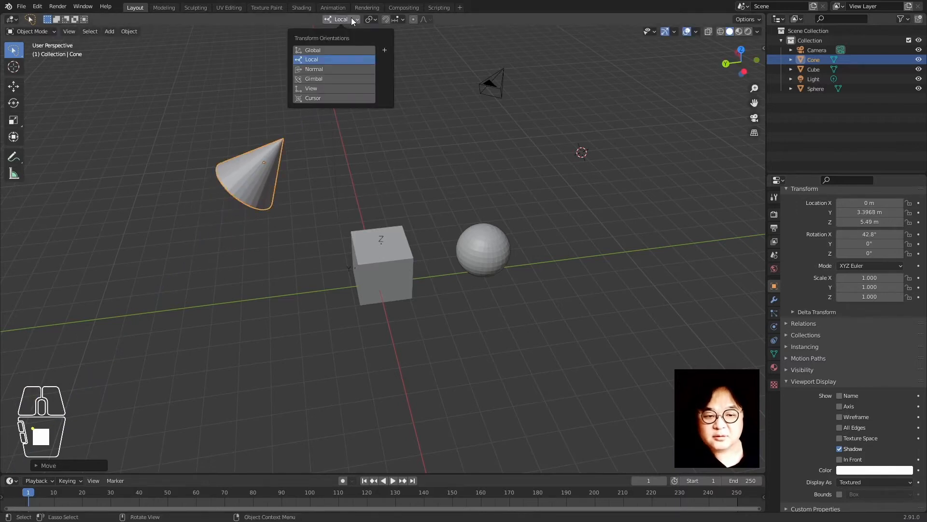
pyautogui.click(346, 49)
pyautogui.press('g')
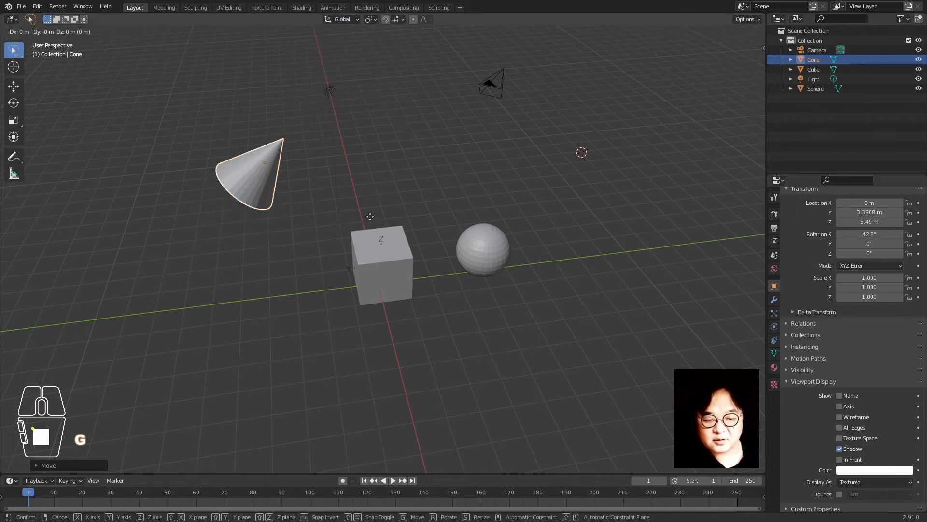
pyautogui.press('y')
pyautogui.click(311, 236)
pyautogui.moveTo(212, 254); pyautogui.dragTo(282, 258, button='middle')
pyautogui.scroll(-2, 282, 258)
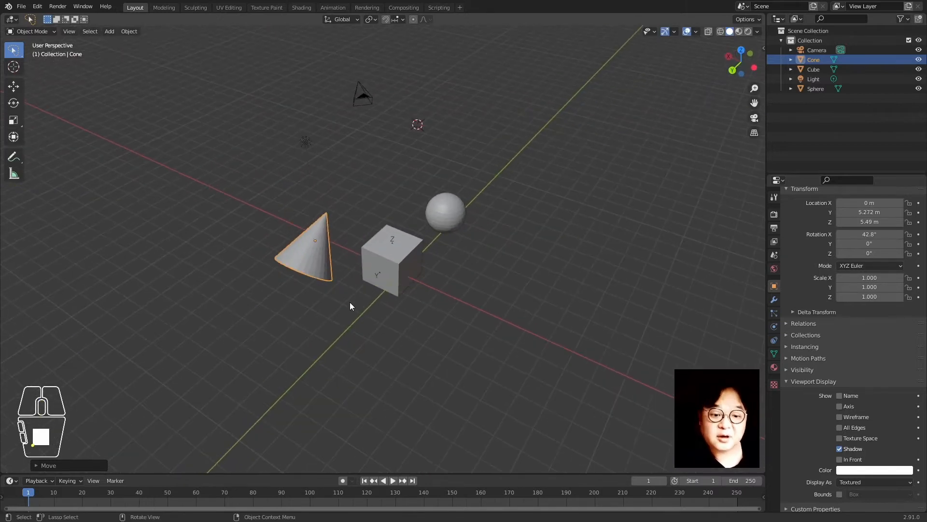
# Lower the cone vertically, then shift it along global Y
pyautogui.moveTo(350, 303)
pyautogui.mouseDown(button='middle')
pyautogui.moveTo(300, 293)
pyautogui.moveTo(346, 299)
pyautogui.mouseUp(button='middle')
pyautogui.scroll(1, 347, 291)
pyautogui.keyDown('shift'); pyautogui.moveTo(310, 263); pyautogui.dragTo(321, 285, button='middle'); pyautogui.keyUp('shift')
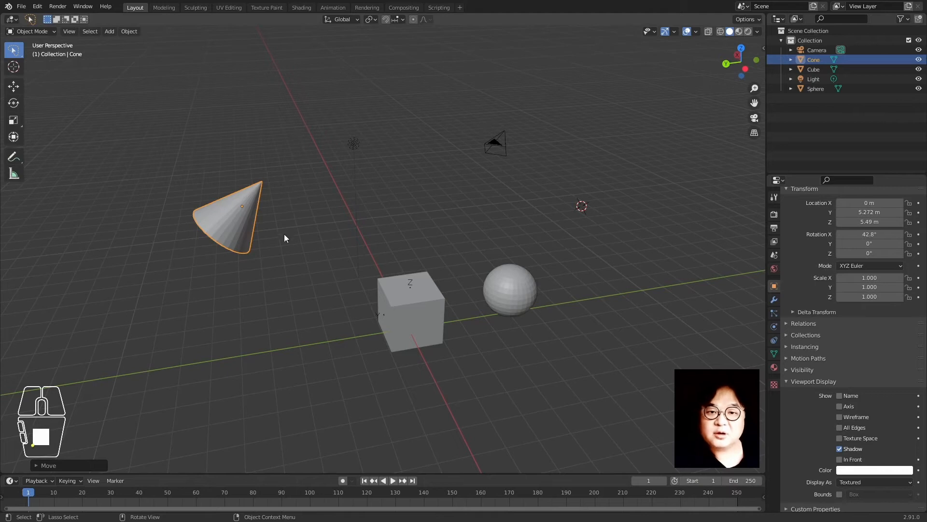
pyautogui.press('g')
pyautogui.press('z')
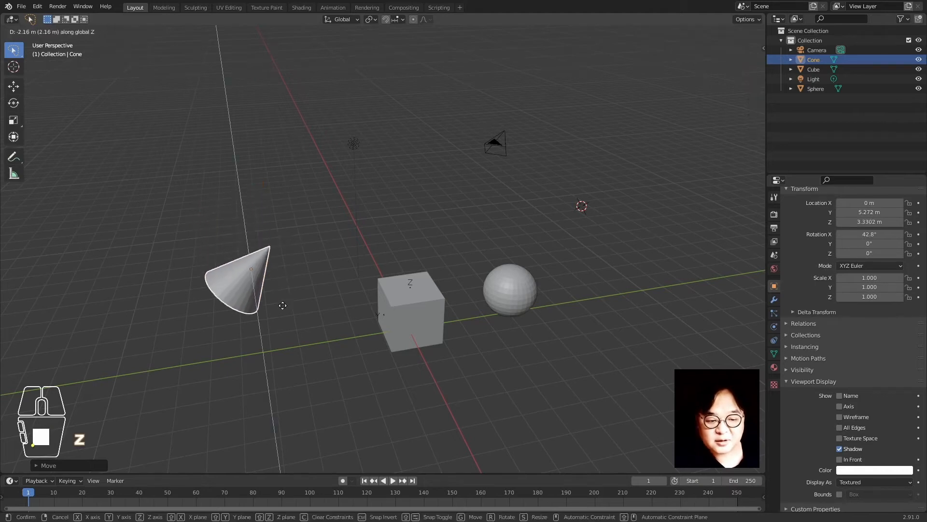
pyautogui.click(280, 316)
pyautogui.press('g')
pyautogui.press('y')
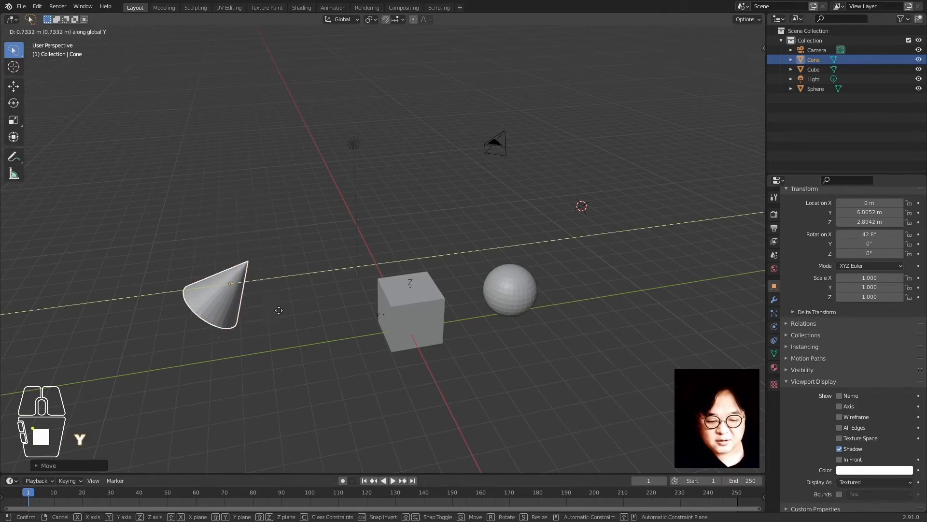
pyautogui.click(251, 331)
# Move the cone horizontally with height locked, then raise it to about 5 m
pyautogui.press('g')
pyautogui.hotkey('shift', 'z')
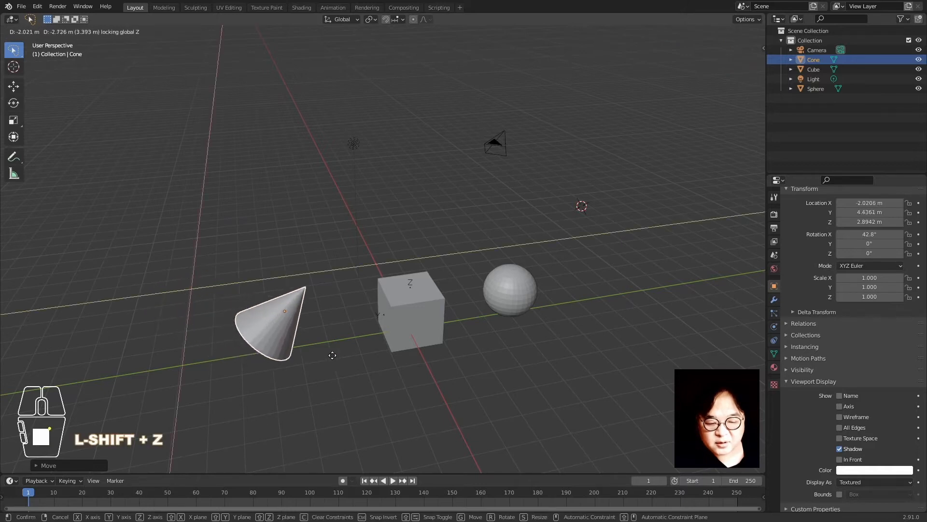
pyautogui.click(350, 342)
pyautogui.press('g')
pyautogui.press('z')
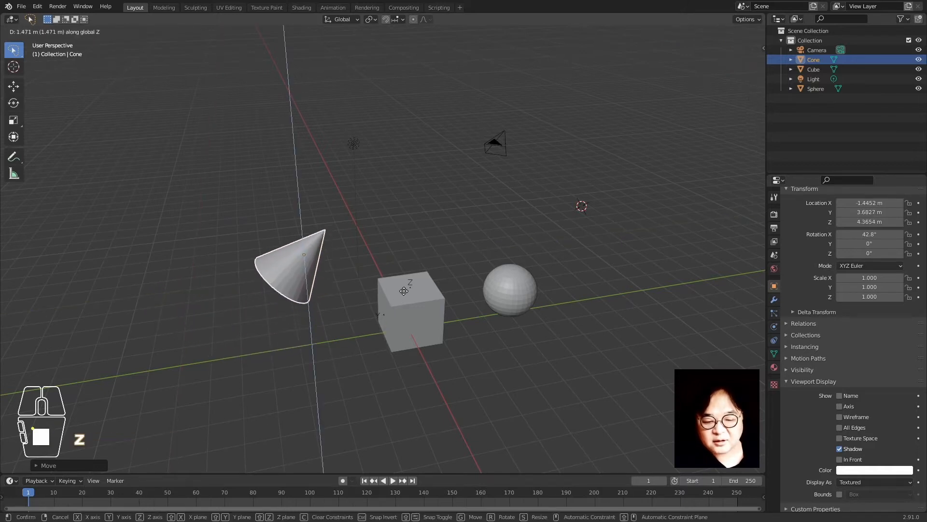
pyautogui.click(363, 269)
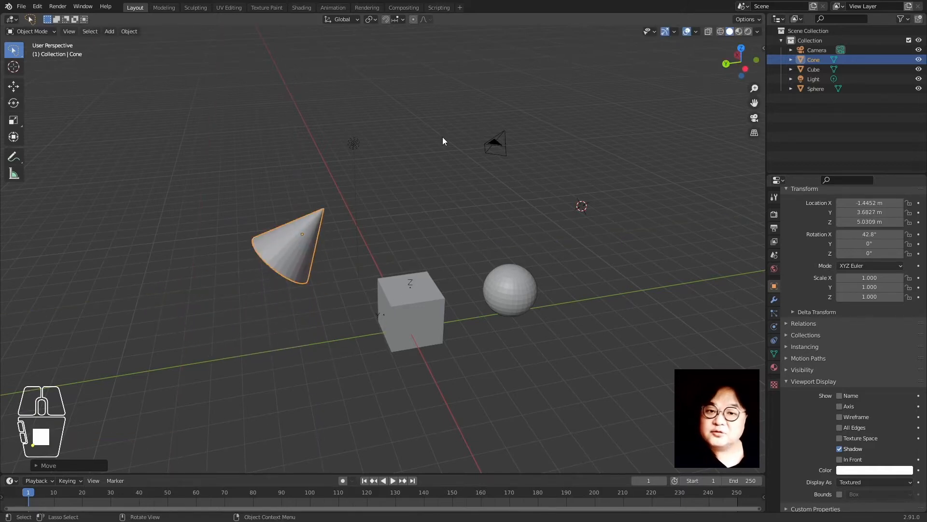
# Slide the cone along its own tilted axis using G Z Z
pyautogui.press('g')
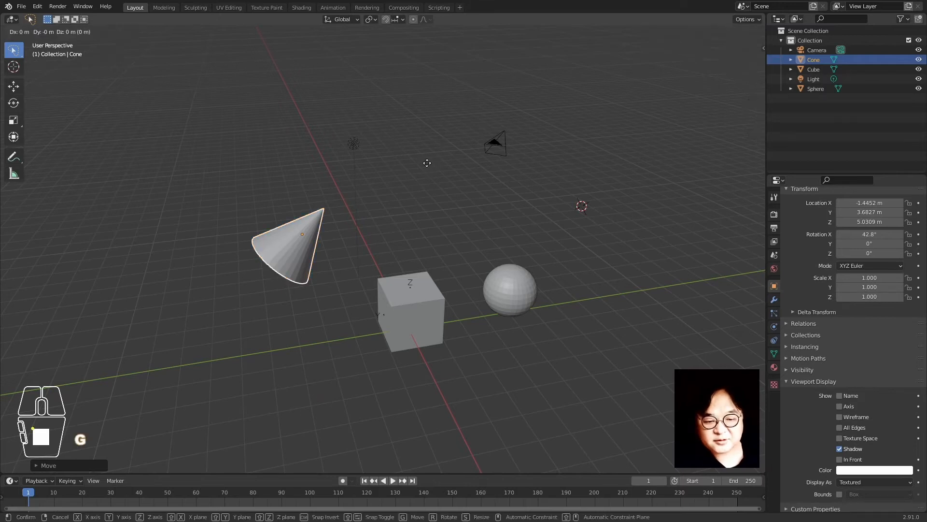
pyautogui.press('z')
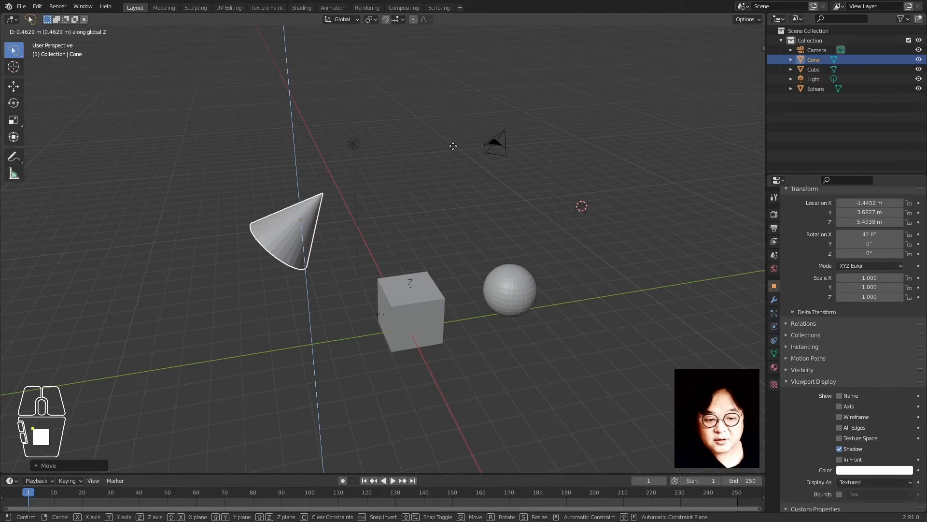
pyautogui.press('z')
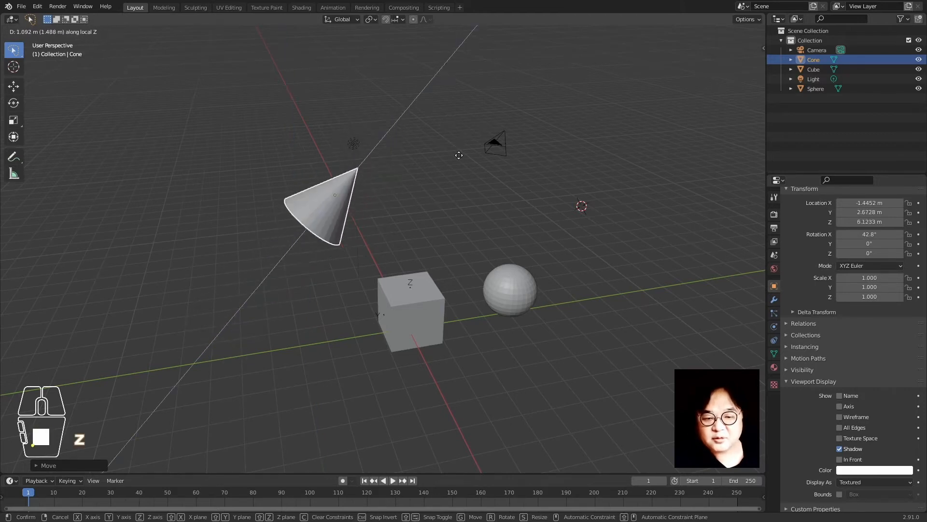
pyautogui.click(489, 116)
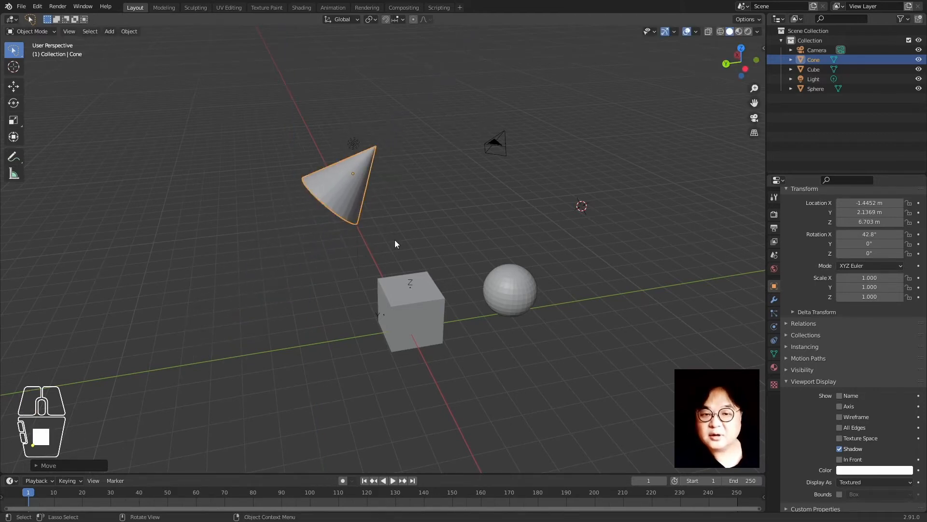
# Slide the cone along its own axis to sit up-left, then select it
pyautogui.press('g')
pyautogui.press('z')
pyautogui.press('z')
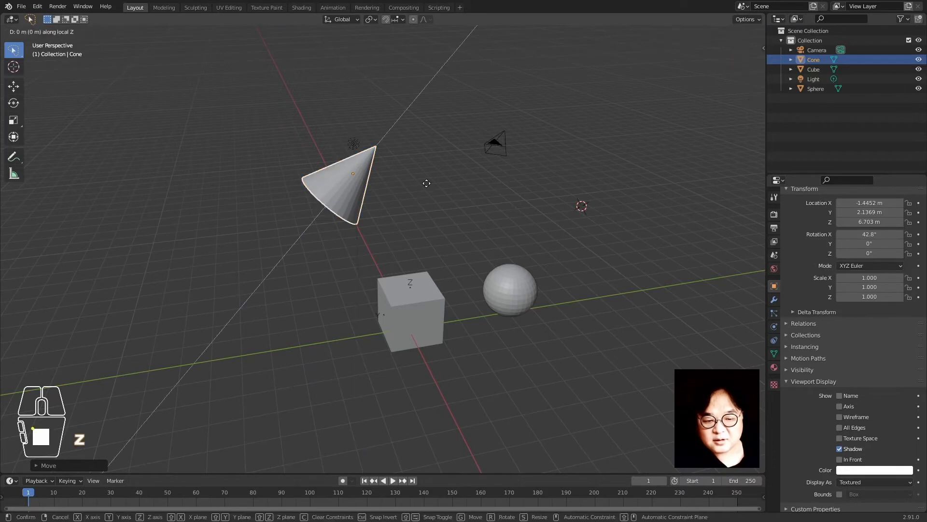
pyautogui.click(311, 316)
pyautogui.press('g')
pyautogui.press('z')
pyautogui.press('z')
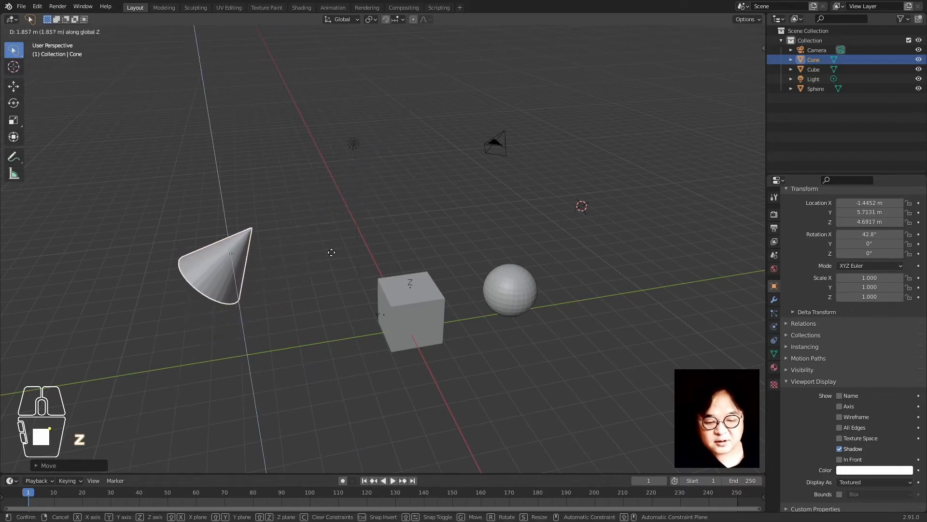
pyautogui.click(343, 269)
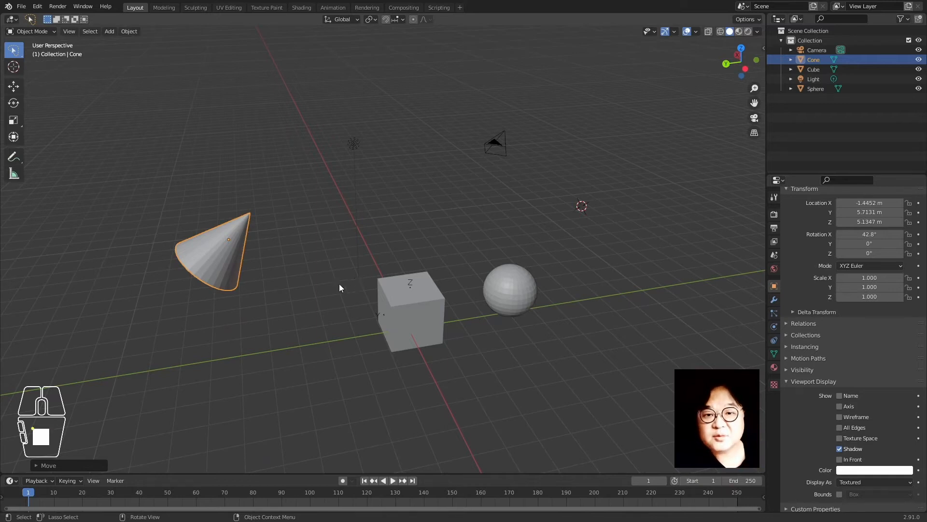
pyautogui.click(226, 283)
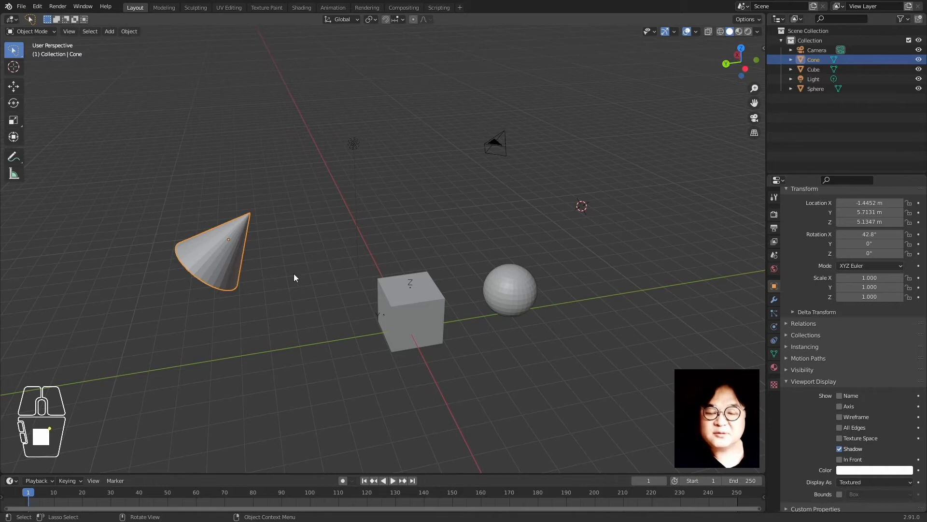
# Clear the cone's location and rotation with Alt+G and Alt+R, then raise it 1 m along Z
pyautogui.click(273, 265)
pyautogui.click(222, 268)
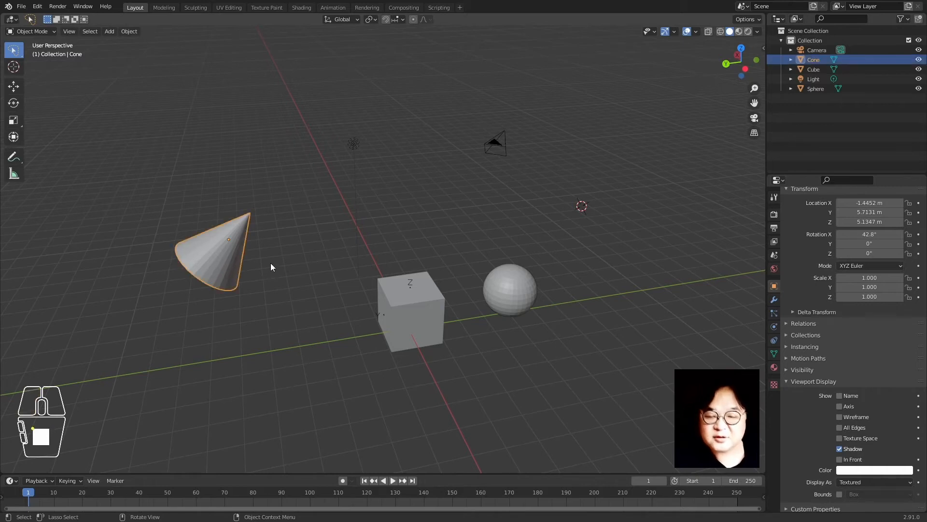
pyautogui.hotkey('alt', 'g')
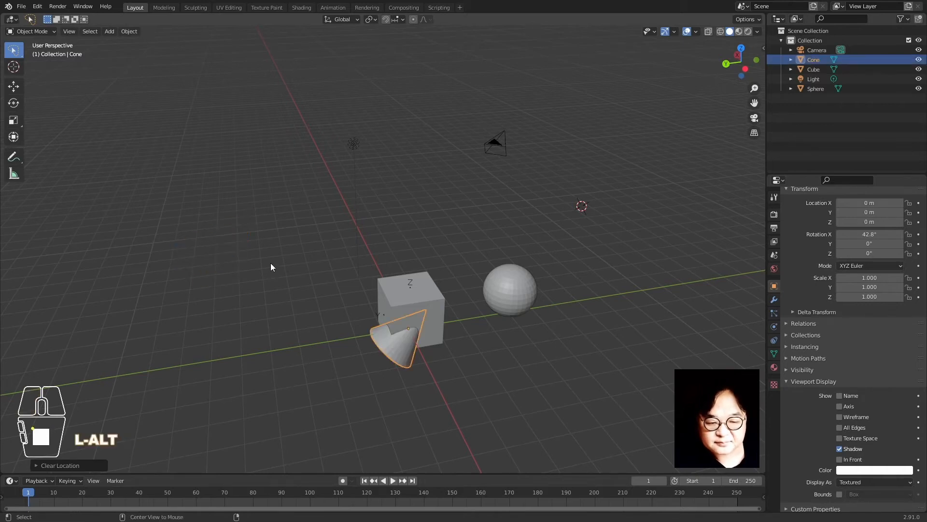
pyautogui.hotkey('alt', 'r')
pyautogui.press('g')
pyautogui.press('z')
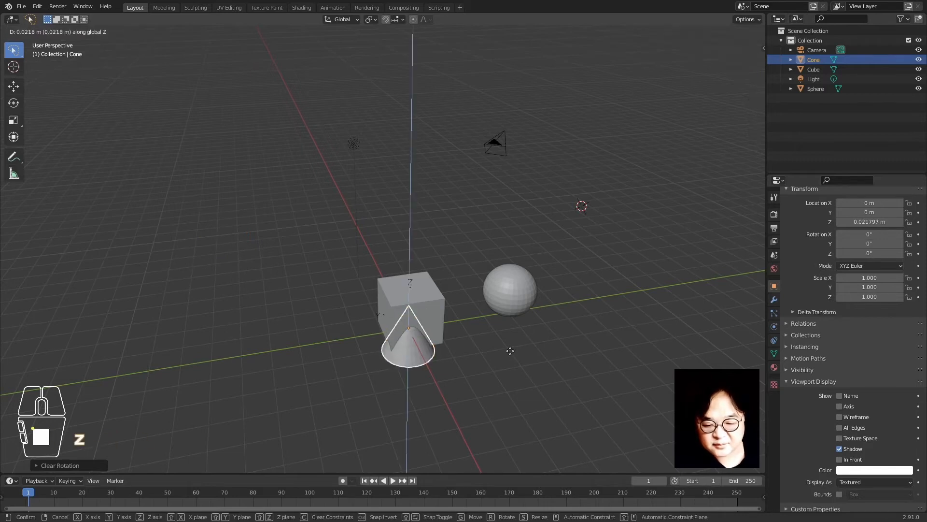
pyautogui.press('1')
pyautogui.press('Return')
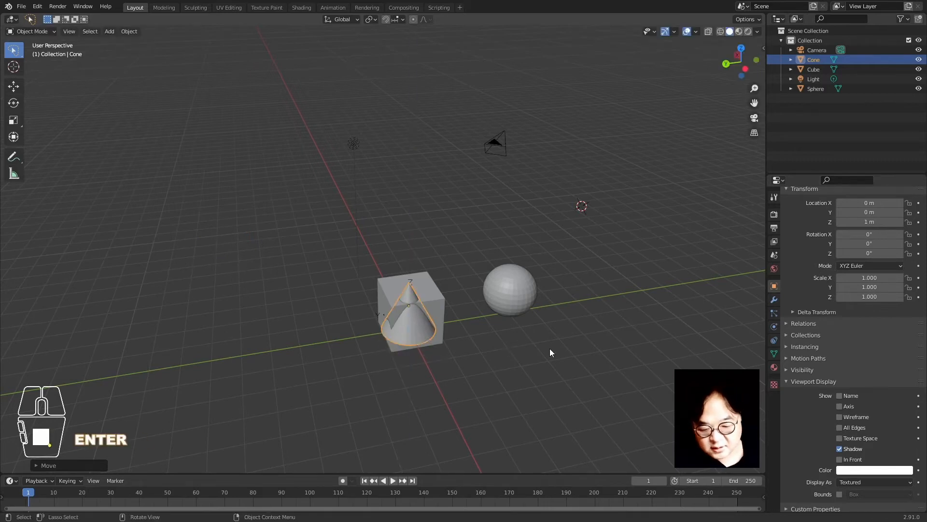
# Move the cone along Y to 3.5929 m
pyautogui.press('g')
pyautogui.press('y')
pyautogui.click(532, 402)
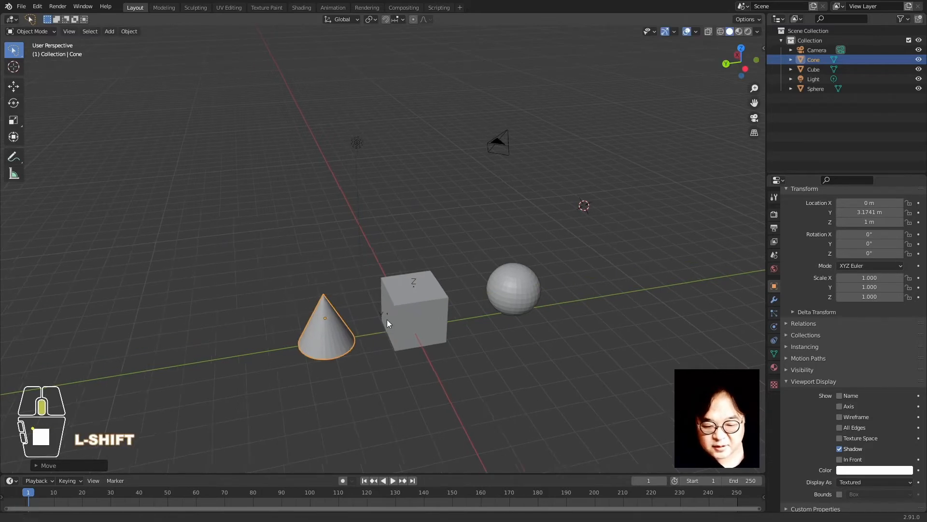
pyautogui.keyDown('shift'); pyautogui.moveTo(385, 321); pyautogui.dragTo(485, 342, button='middle'); pyautogui.keyUp('shift')
pyautogui.press('g')
pyautogui.press('y')
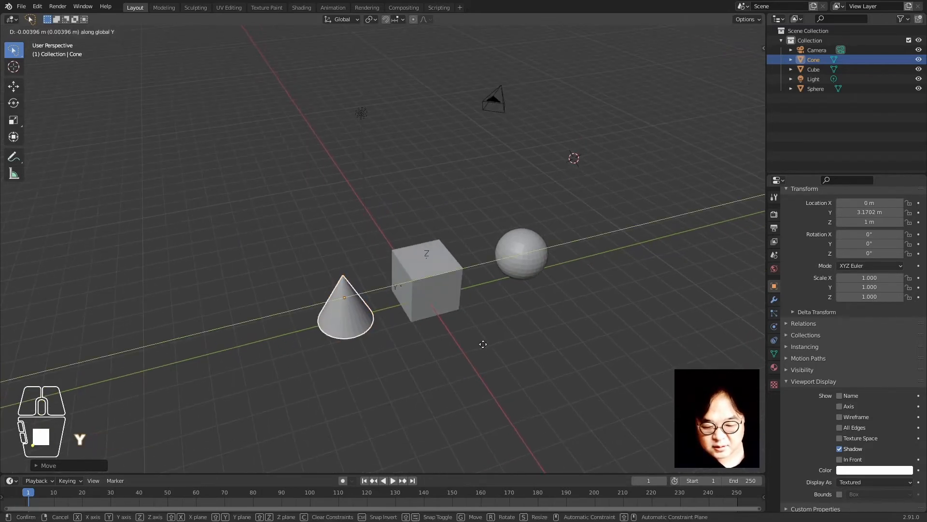
pyautogui.click(459, 357)
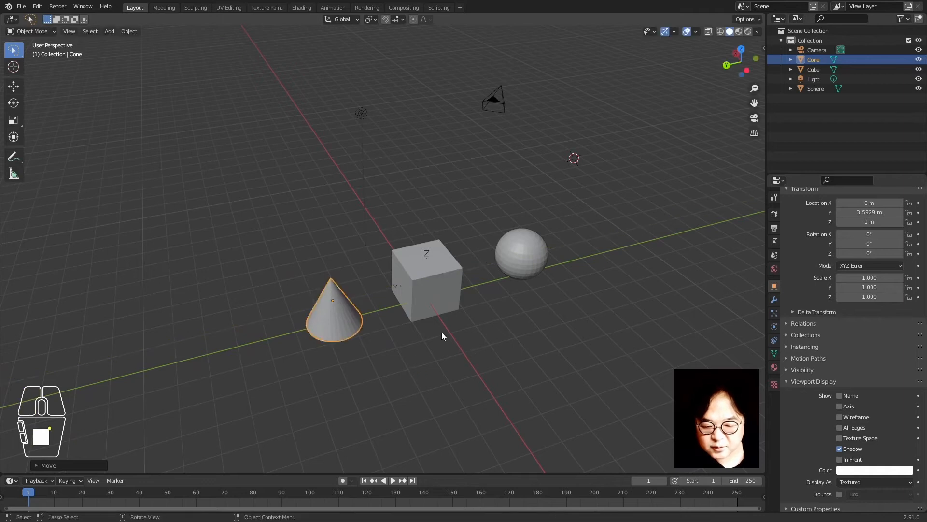
pyautogui.click(329, 357)
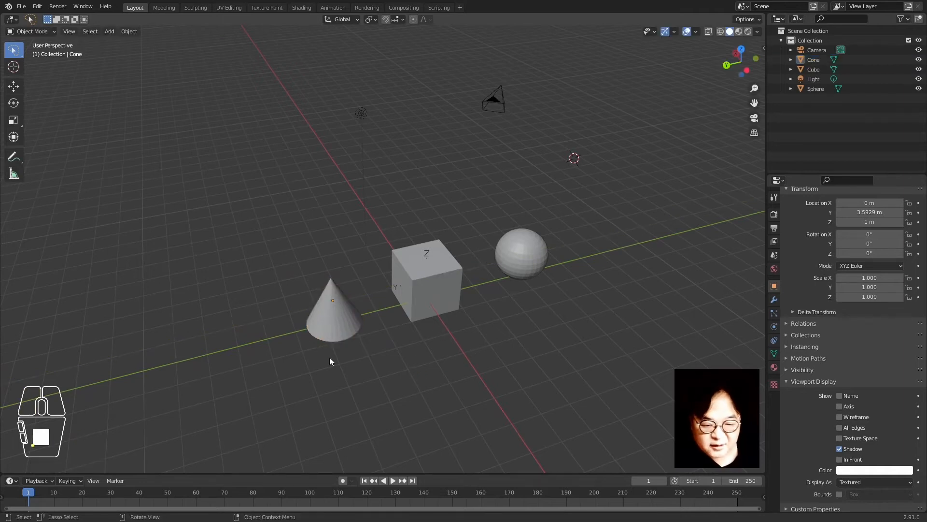
pyautogui.click(340, 329)
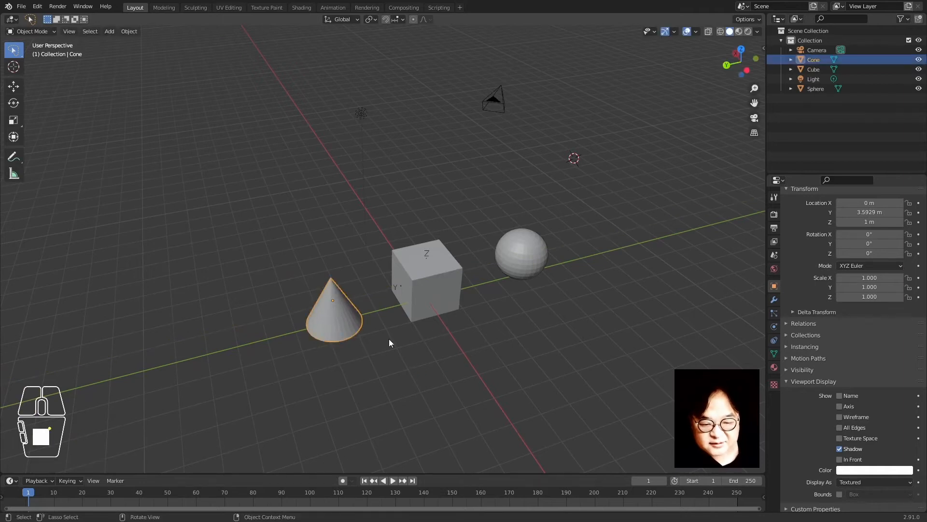
# Move the sphere along Y to -3.0506 m
pyautogui.click(538, 269)
pyautogui.press('g')
pyautogui.press('y')
pyautogui.click(541, 324)
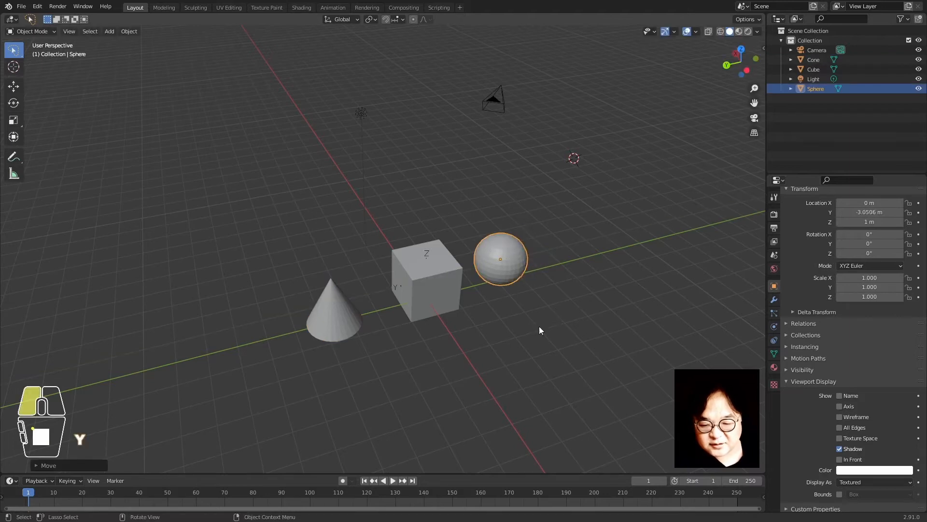
# Put the cone at Y 3.2972 m and raise it to Z 4.685 m
pyautogui.click(339, 335)
pyautogui.press('g')
pyautogui.press('y')
pyautogui.click(401, 378)
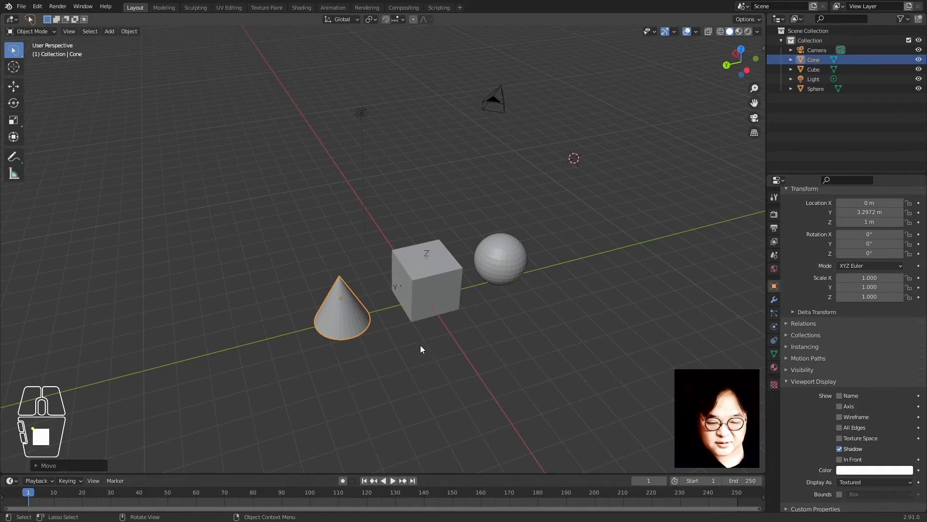
pyautogui.press('g')
pyautogui.press('z')
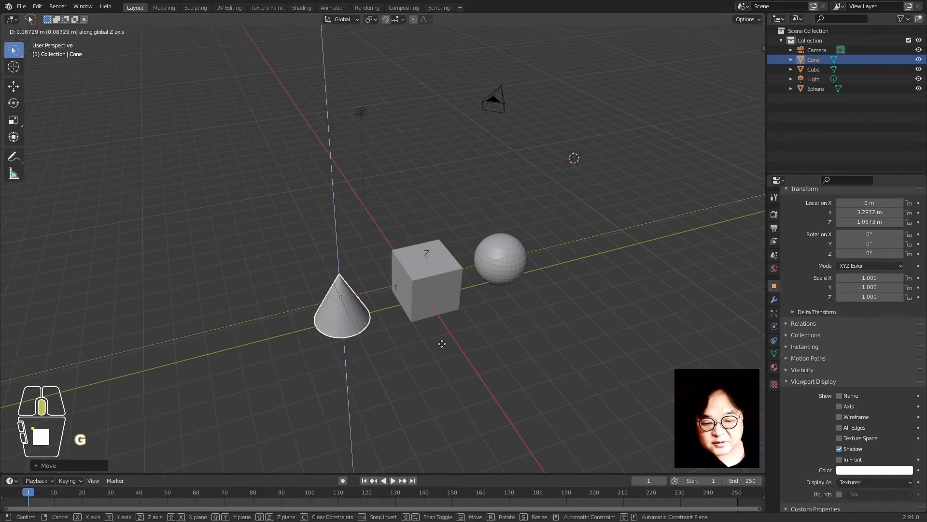
pyautogui.click(486, 251)
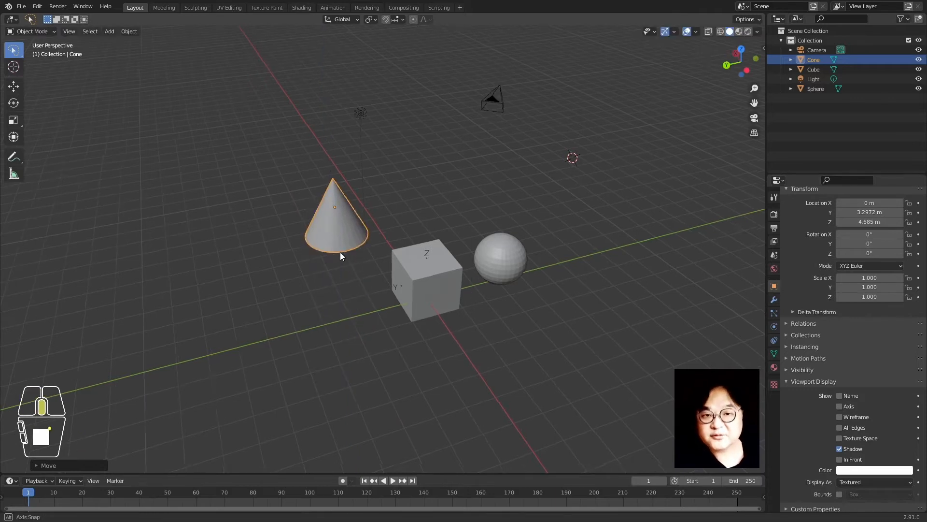
# Shift the cone to Y 3.4385 m and lower it to height 3.1136 m
pyautogui.moveTo(340, 252); pyautogui.dragTo(355, 256, button='middle')
pyautogui.press('g')
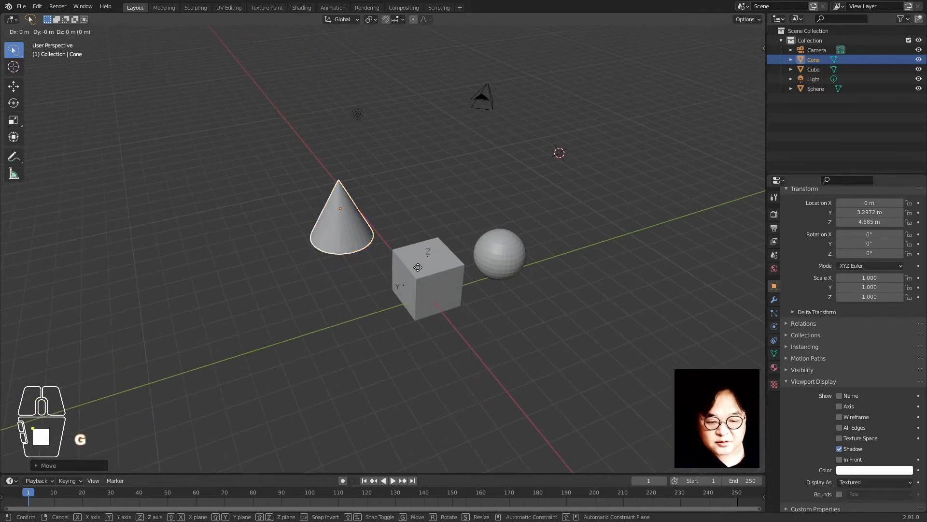
pyautogui.moveTo(418, 267); pyautogui.dragTo(422, 289, button='middle')
pyautogui.click(409, 269)
pyautogui.press('g')
pyautogui.click(419, 291)
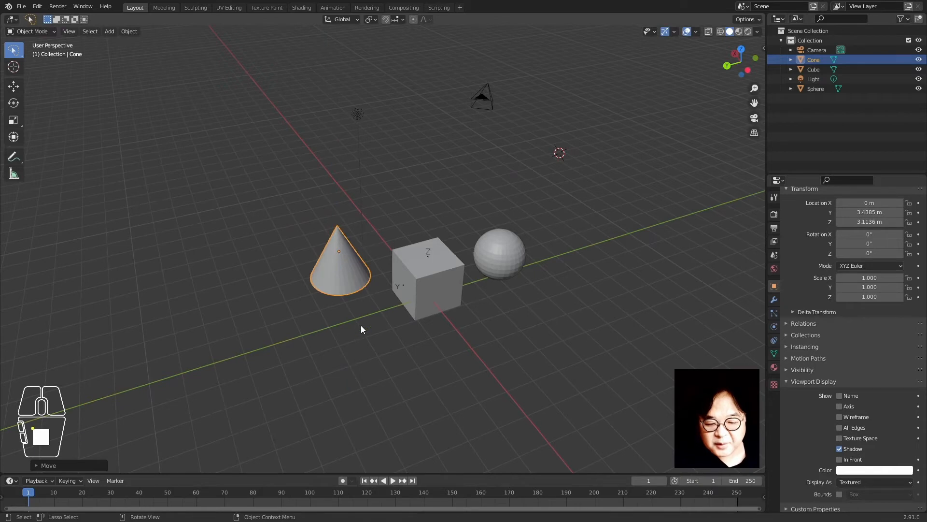
# Shift the cone along X to sit beside the cube, then select the cube
pyautogui.press('g')
pyautogui.moveTo(387, 352); pyautogui.dragTo(425, 384, button='middle')
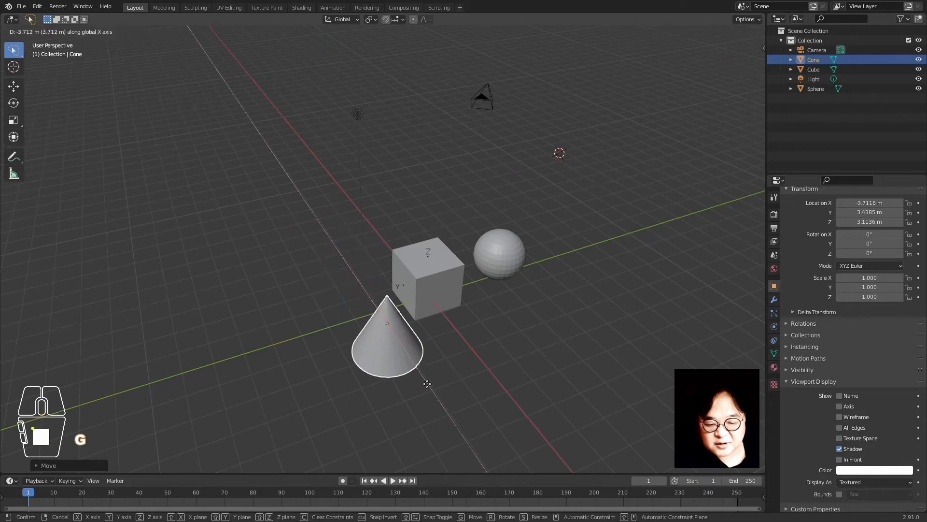
pyautogui.click(351, 249)
pyautogui.press('g')
pyautogui.moveTo(350, 237); pyautogui.dragTo(359, 252, button='middle')
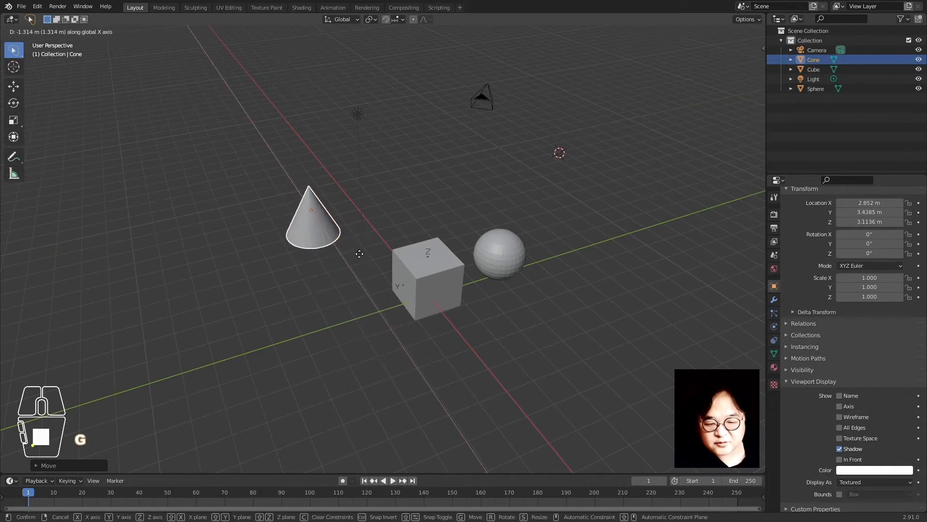
pyautogui.click(386, 292)
pyautogui.click(449, 308)
pyautogui.moveTo(468, 305); pyautogui.dragTo(418, 318, button='middle')
# Raise the cube vertically, then slide the sphere along X to -3.2777 m
pyautogui.press('g')
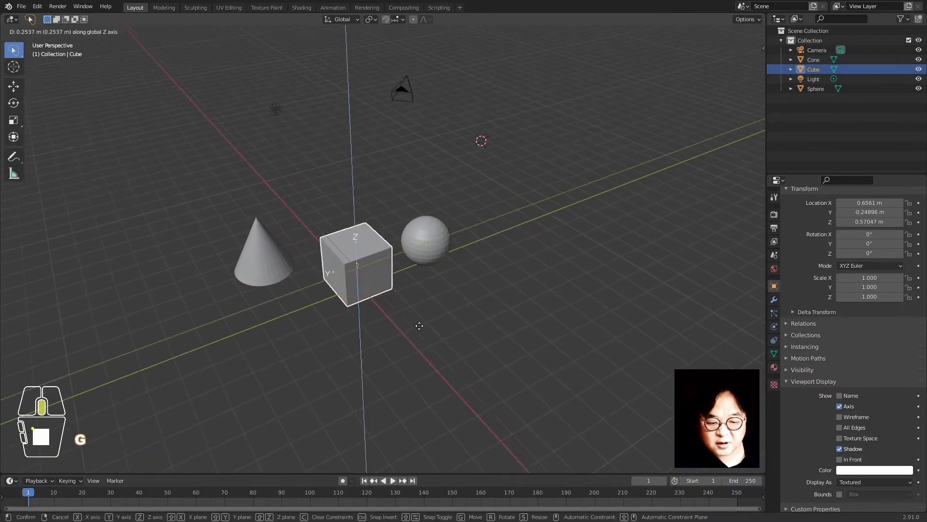
pyautogui.click(442, 251)
pyautogui.click(442, 251)
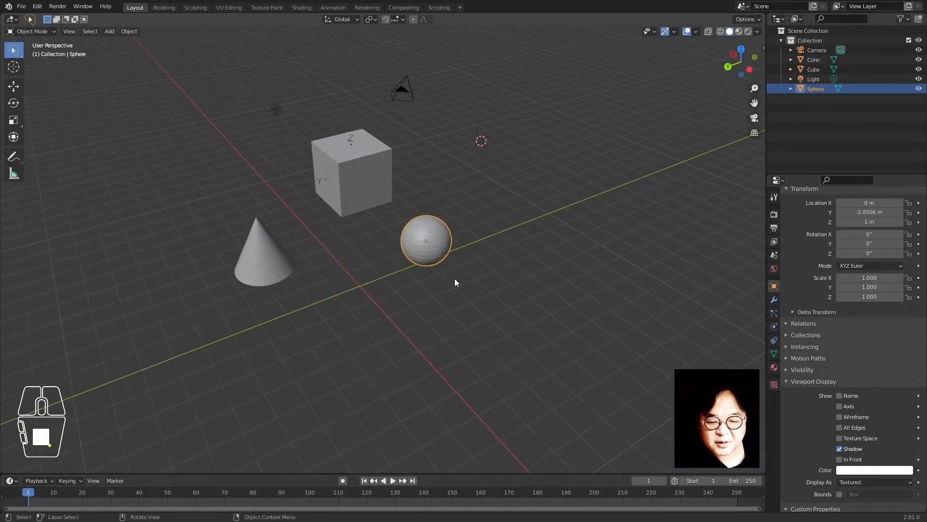
pyautogui.press('g')
pyautogui.moveTo(456, 280); pyautogui.dragTo(560, 354, button='middle')
pyautogui.click(512, 317)
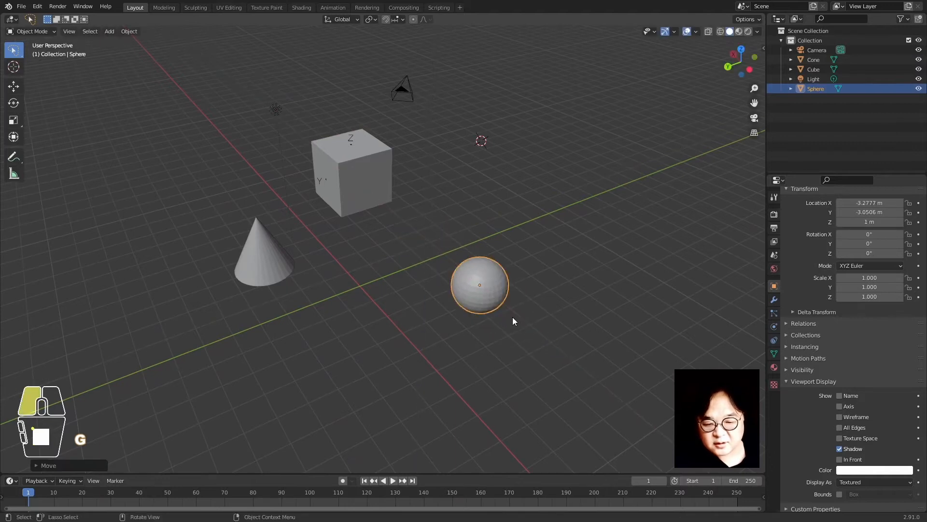
pyautogui.click(387, 354)
# Move the cone and sphere together along Y, then bring the sphere back to Y -2.5676 m
pyautogui.click(247, 272)
pyautogui.keyDown('shift'); pyautogui.click(486, 285); pyautogui.keyUp('shift')
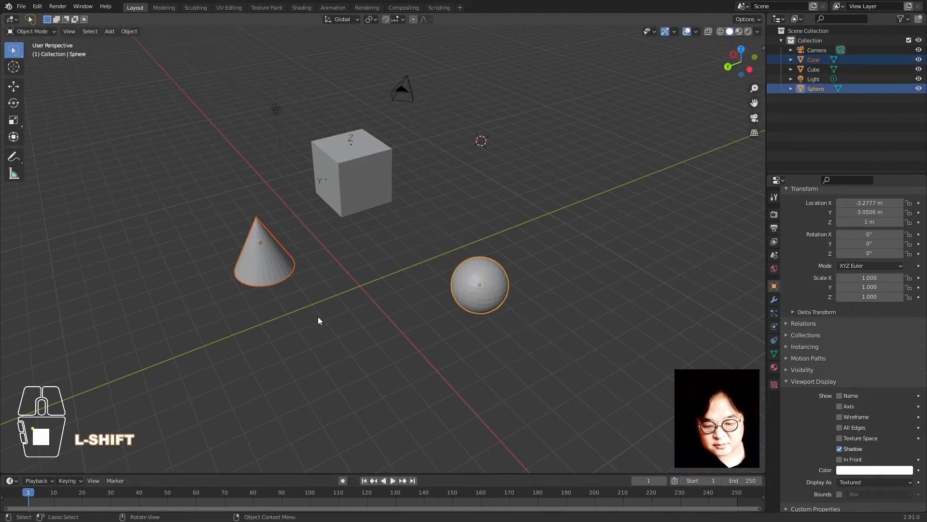
pyautogui.press('g')
pyautogui.moveTo(319, 316); pyautogui.dragTo(353, 305, button='middle')
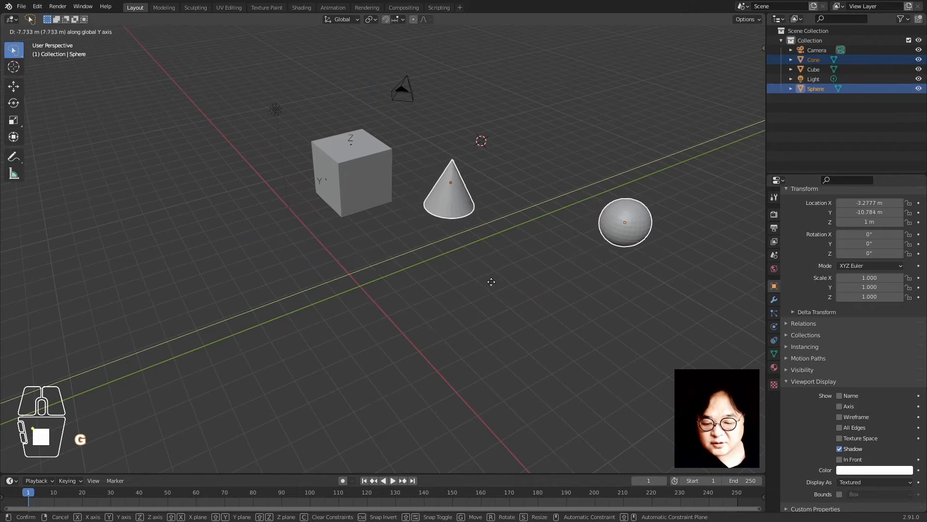
pyautogui.click(491, 287)
pyautogui.click(610, 240)
pyautogui.press('g')
pyautogui.moveTo(610, 240); pyautogui.dragTo(459, 299, button='middle')
pyautogui.click(459, 299)
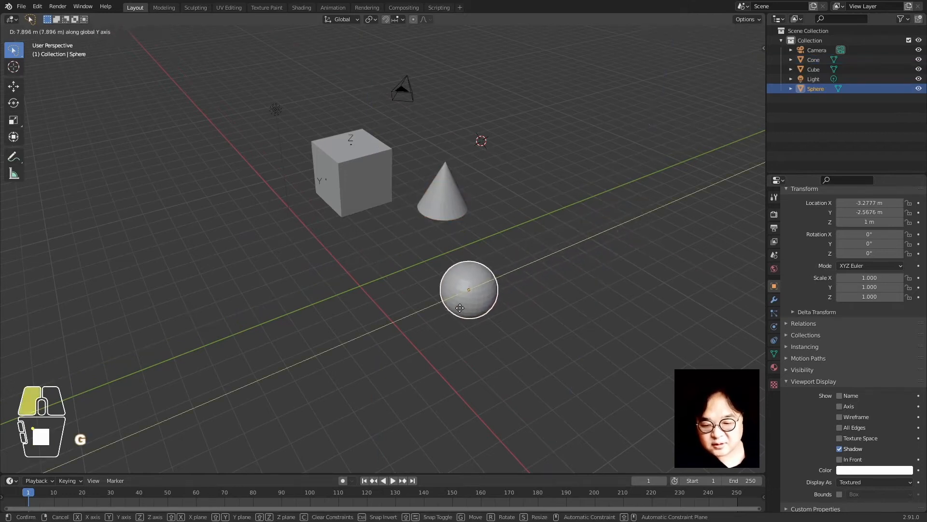
pyautogui.click(442, 365)
# Move the cube and cone together to a new position
pyautogui.click(364, 203)
pyautogui.keyDown('shift'); pyautogui.click(447, 209); pyautogui.keyUp('shift')
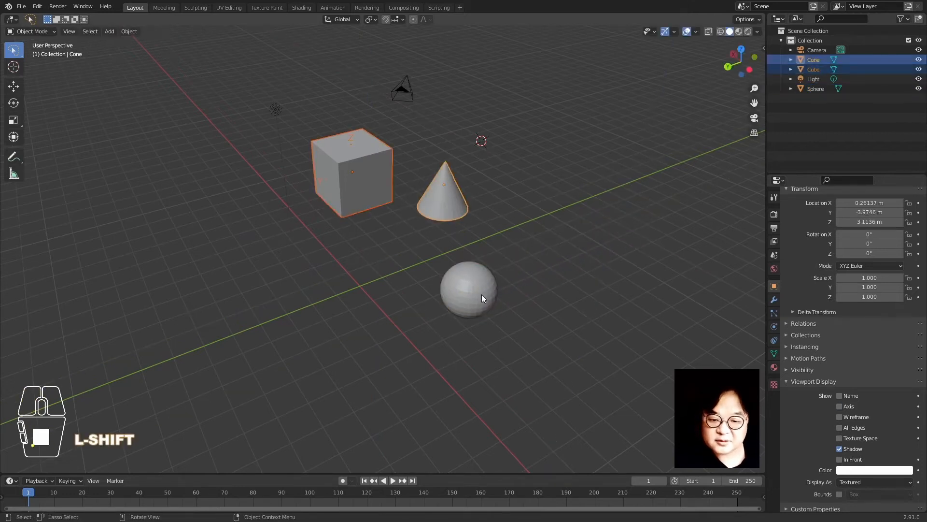
pyautogui.press('g')
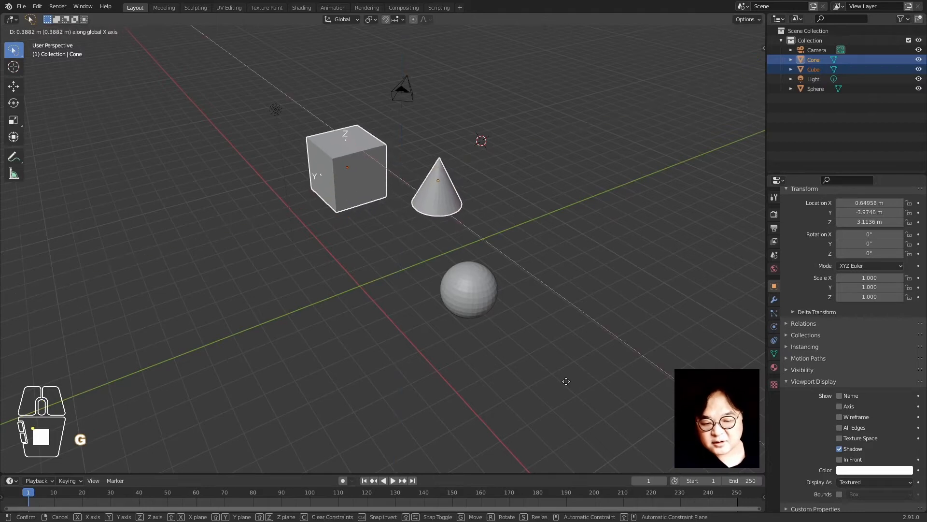
pyautogui.click(555, 381)
# Shift the sphere along the X axis toward the other objects
pyautogui.click(478, 288)
pyautogui.press('g')
pyautogui.press('y')
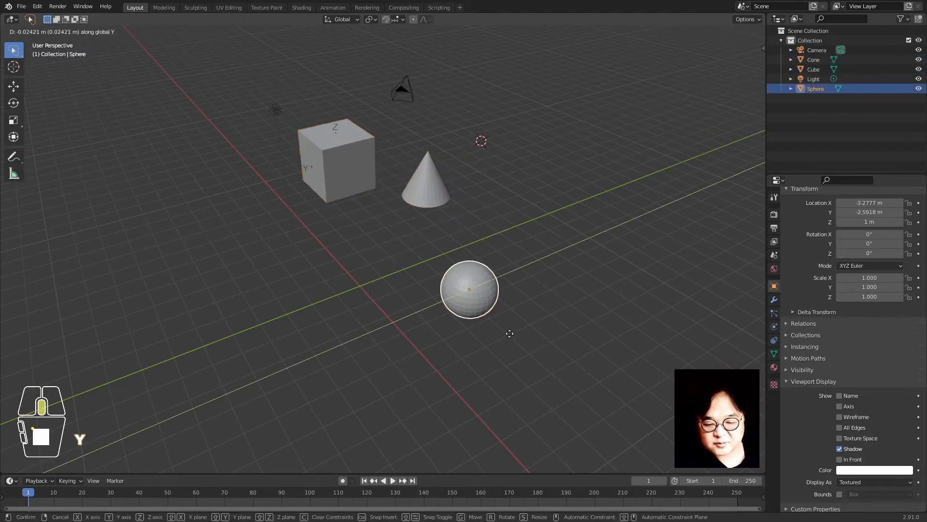
pyautogui.press('x')
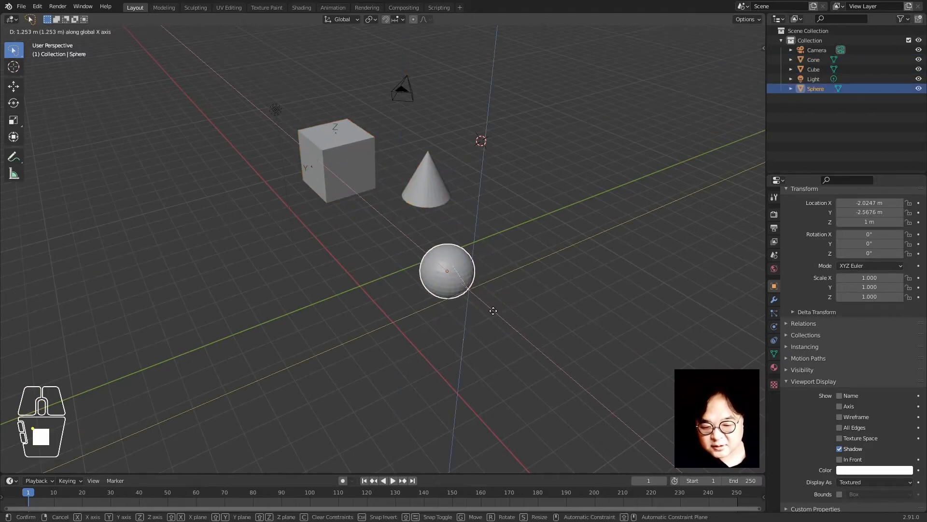
pyautogui.click(473, 298)
pyautogui.click(472, 312)
pyautogui.click(439, 250)
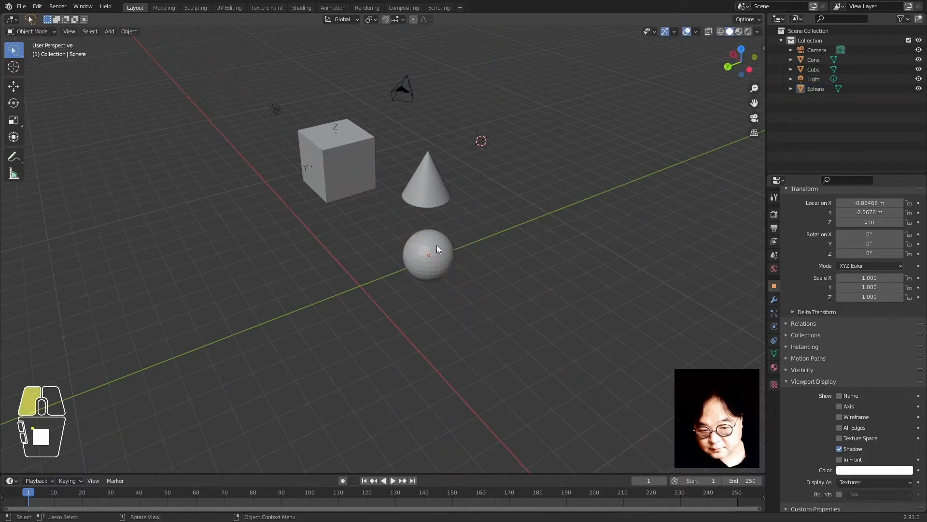
pyautogui.press('g')
pyautogui.press('x')
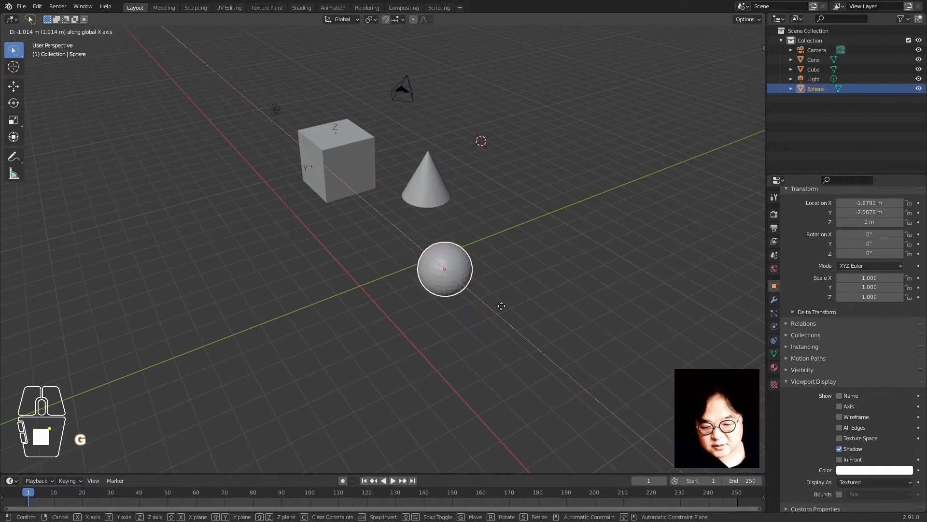
pyautogui.click(502, 305)
# Cancel a trial Z rotation, then slide the sphere across the ground with its height locked
pyautogui.press('r')
pyautogui.press('z')
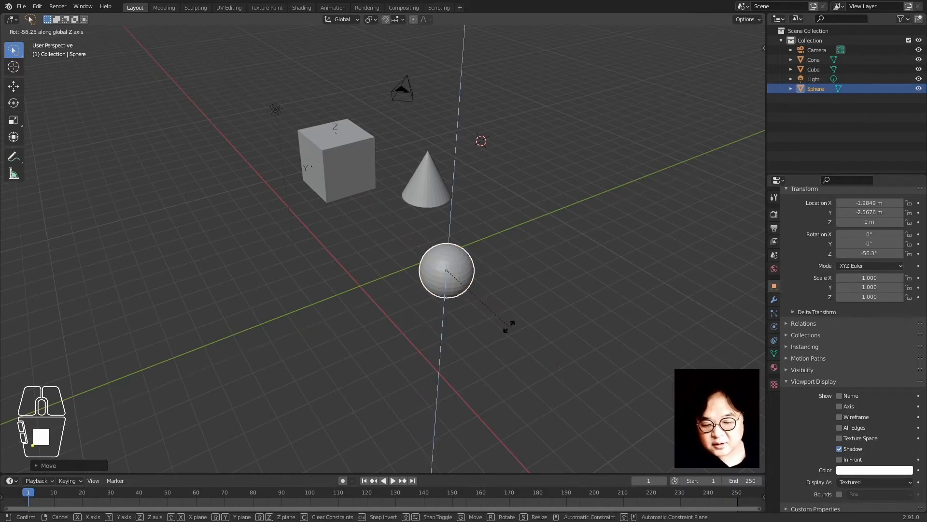
pyautogui.rightClick(353, 227)
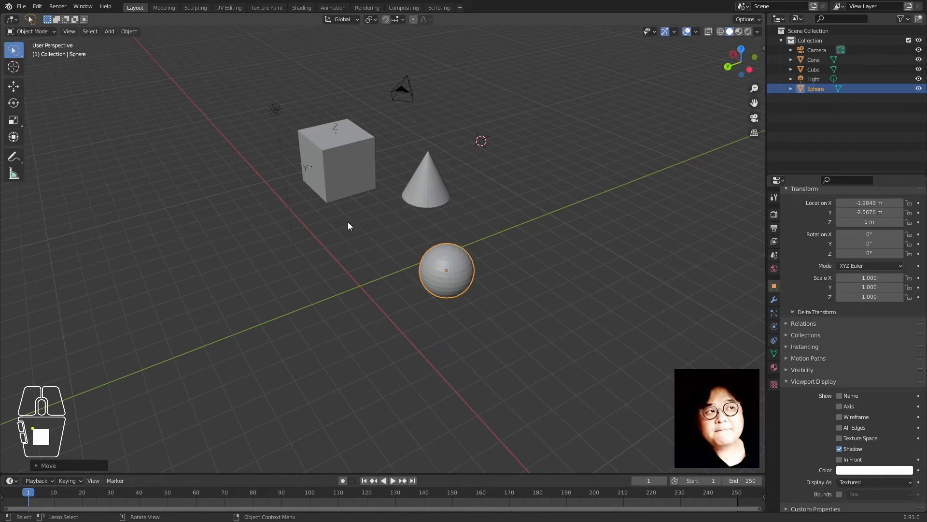
pyautogui.click(432, 216)
pyautogui.click(456, 297)
pyautogui.press('g')
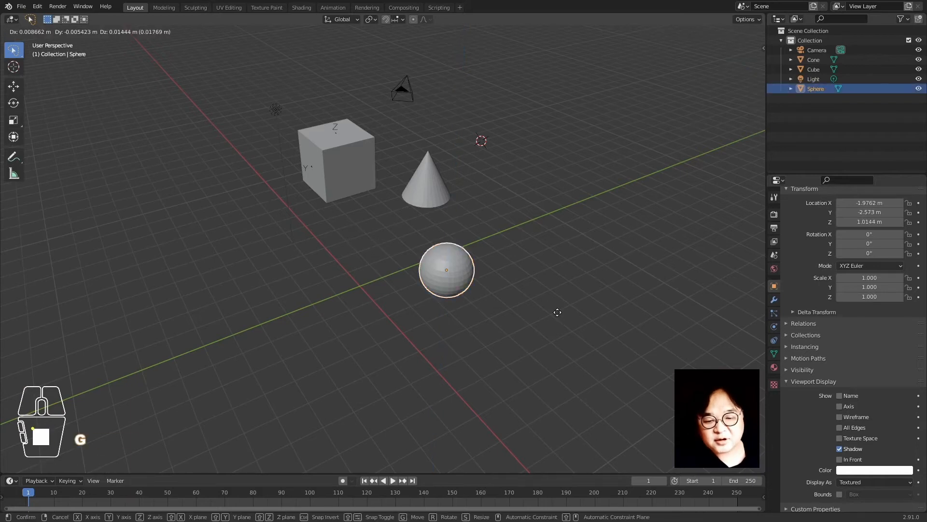
pyautogui.hotkey('shift', 'z')
pyautogui.click(511, 308)
pyautogui.click(325, 314)
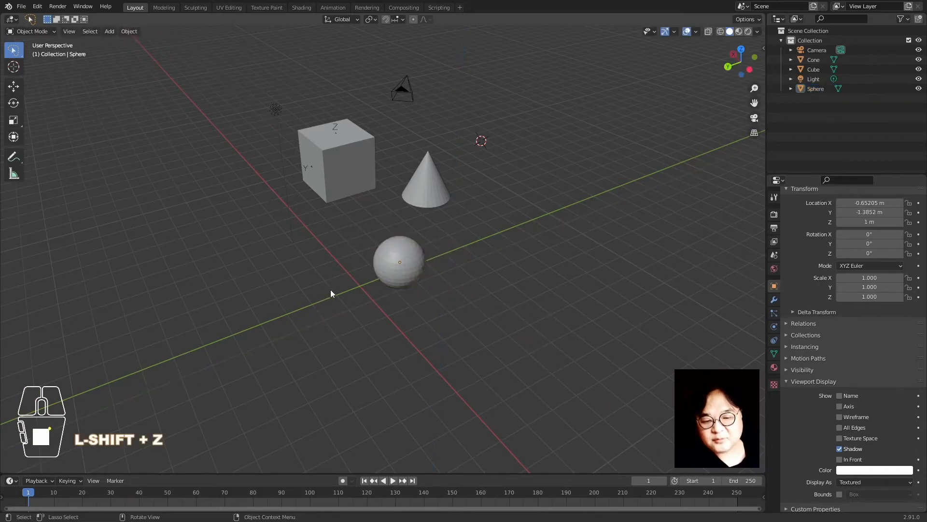
# Select the cube, sphere and cone together
pyautogui.moveTo(330, 289); pyautogui.dragTo(373, 302, button='middle')
pyautogui.keyDown('shift'); pyautogui.click(402, 184); pyautogui.keyUp('shift')
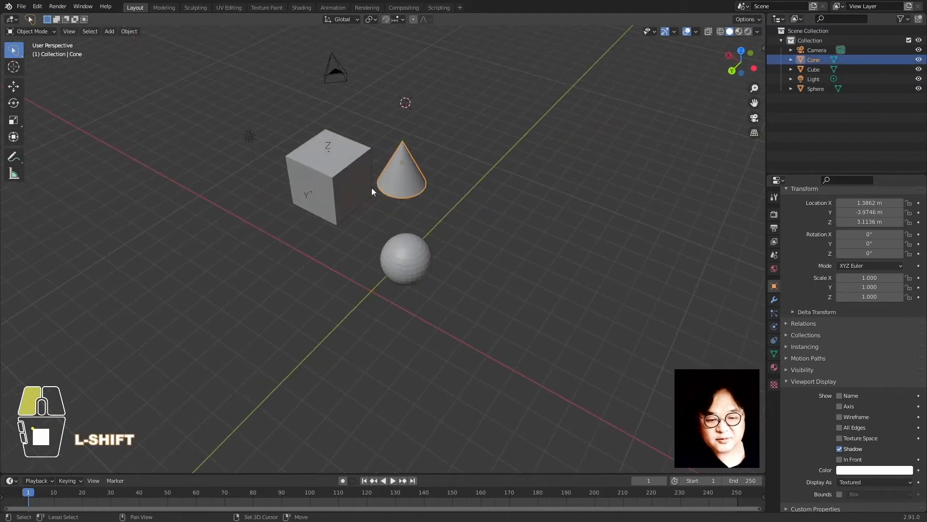
pyautogui.keyDown('shift'); pyautogui.click(404, 268); pyautogui.keyUp('shift')
pyautogui.keyDown('shift'); pyautogui.click(349, 205); pyautogui.keyUp('shift')
pyautogui.keyDown('shift'); pyautogui.moveTo(535, 341); pyautogui.dragTo(532, 374, button='middle'); pyautogui.keyUp('shift')
pyautogui.scroll(2, 531, 374)
pyautogui.scroll(-1, 531, 374)
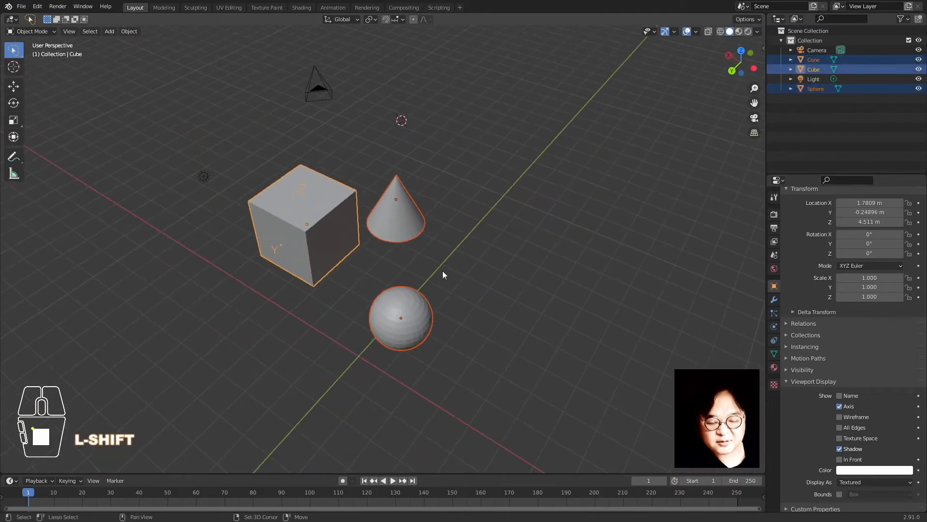
pyautogui.keyDown('shift'); pyautogui.moveTo(442, 271); pyautogui.dragTo(488, 269, button='middle'); pyautogui.keyUp('shift')
pyautogui.moveTo(551, 341); pyautogui.dragTo(506, 328, button='middle')
pyautogui.click(518, 331)
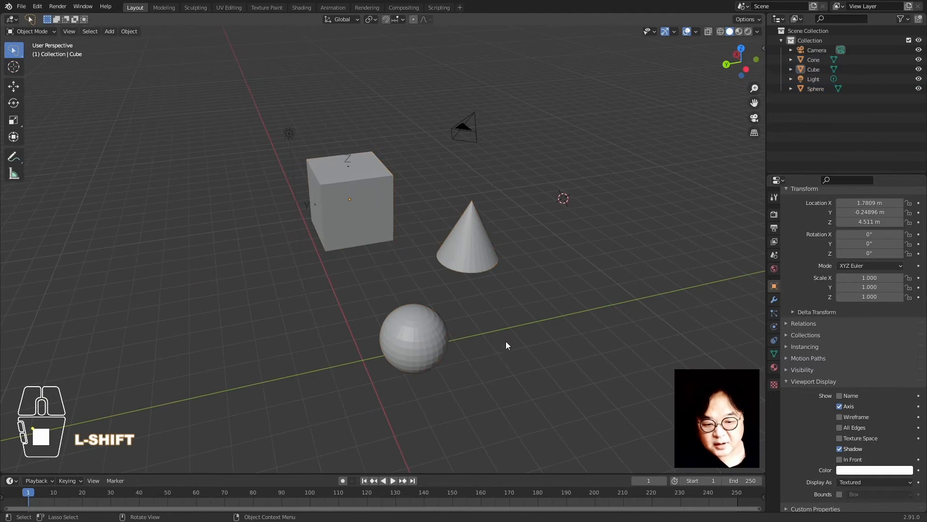
pyautogui.click(366, 234)
pyautogui.keyDown('shift'); pyautogui.click(392, 331); pyautogui.keyUp('shift')
pyautogui.keyDown('shift'); pyautogui.click(451, 251); pyautogui.keyUp('shift')
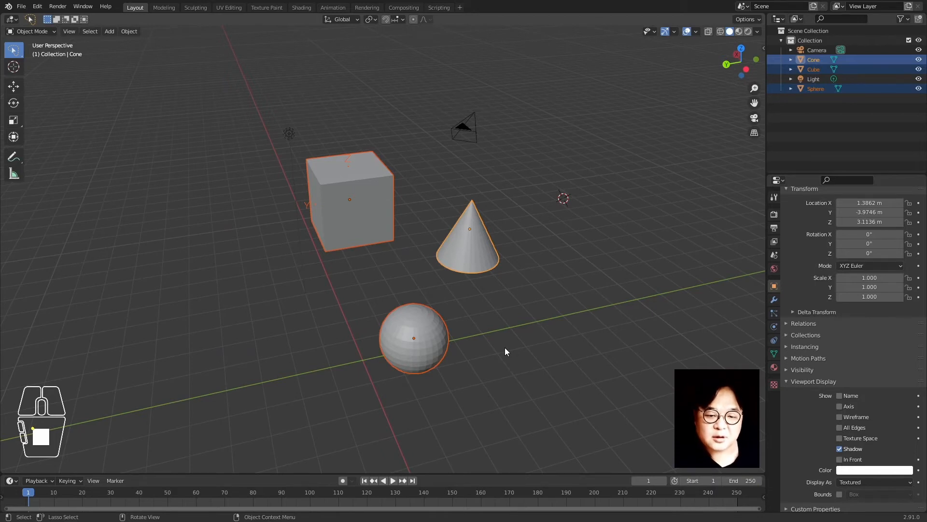
# Reset the selected objects' location and rotation, then move them along Y
pyautogui.hotkey('alt', 'g')
pyautogui.hotkey('alt', 'r')
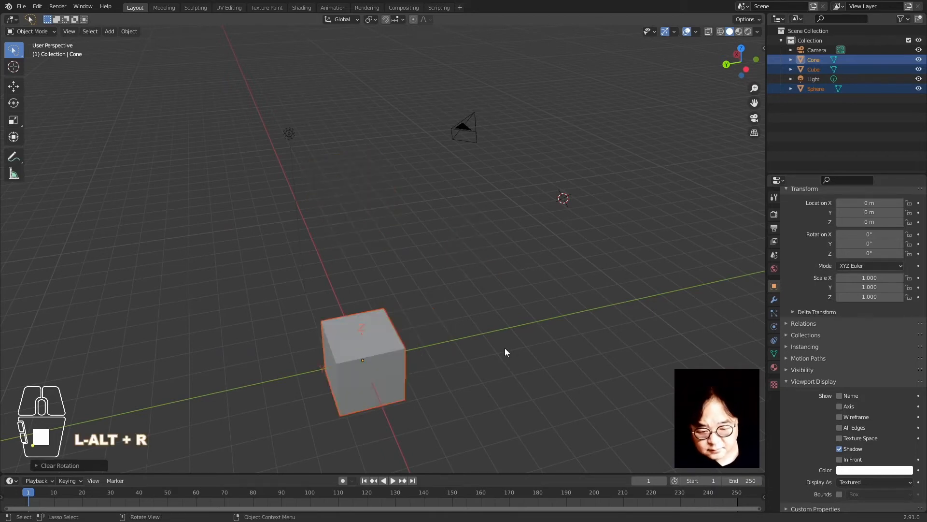
pyautogui.press('g')
pyautogui.press('y')
pyautogui.click(567, 337)
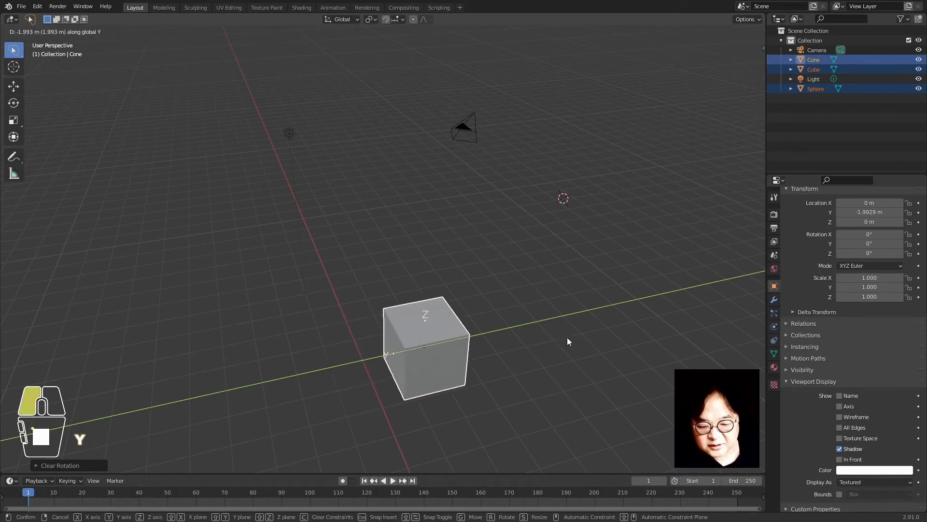
# Switch to wireframe shading and move the sphere and cone together along Y
pyautogui.hotkey('shift', 'z')
pyautogui.click(416, 340)
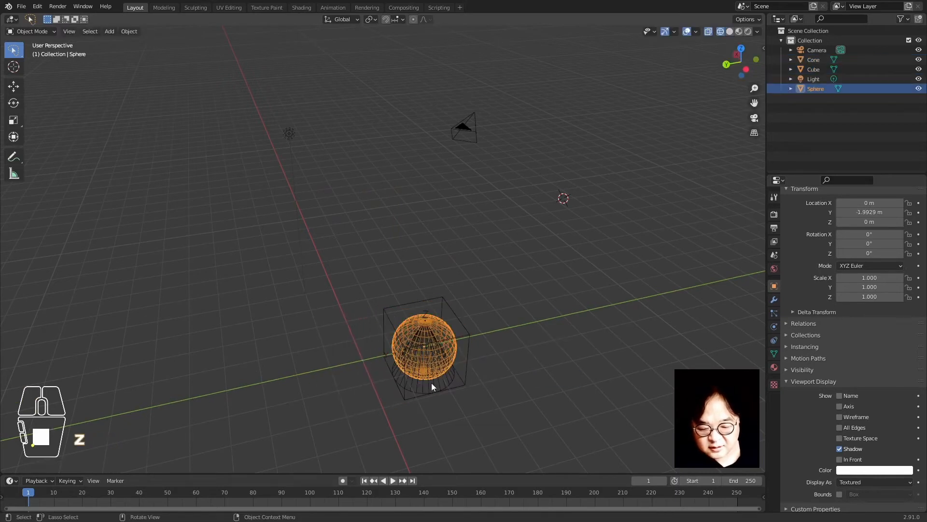
pyautogui.keyDown('shift'); pyautogui.click(441, 373); pyautogui.keyUp('shift')
pyautogui.press('g')
pyautogui.press('y')
pyautogui.click(447, 385)
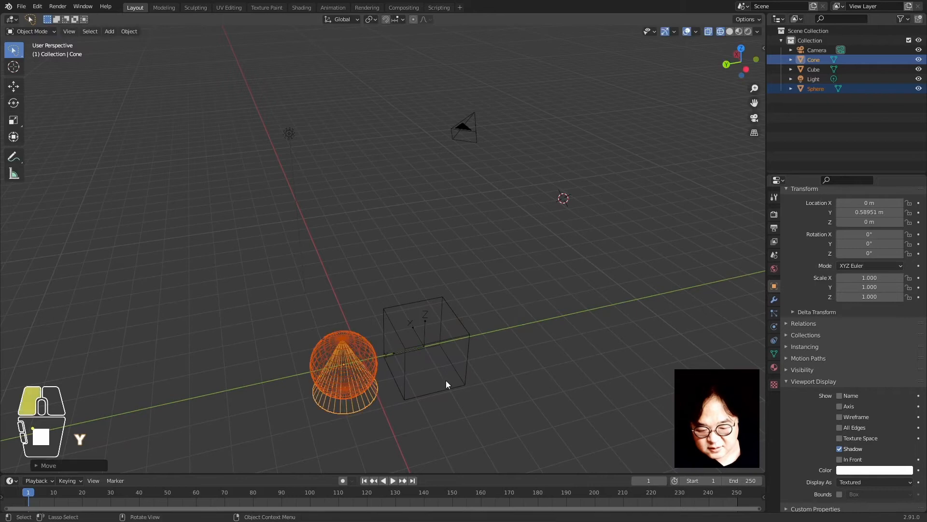
pyautogui.click(381, 424)
# Move the cone along Y to 3.124 m and return to solid shading
pyautogui.click(369, 408)
pyautogui.press('g')
pyautogui.press('y')
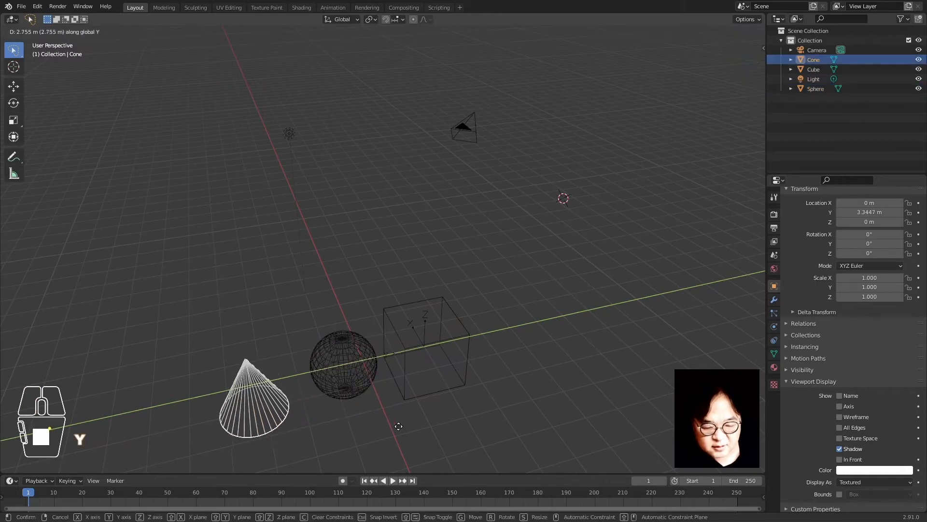
pyautogui.click(401, 424)
pyautogui.moveTo(402, 423); pyautogui.dragTo(422, 349, button='middle')
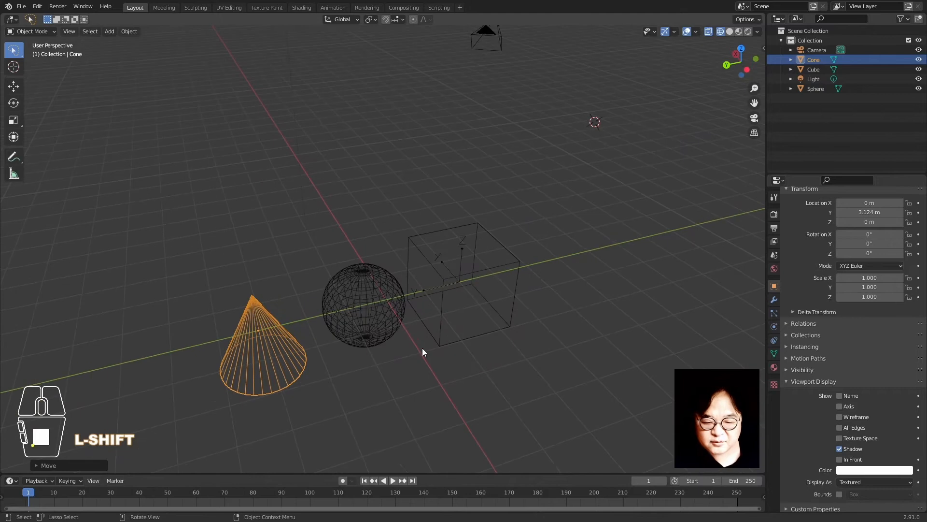
pyautogui.click(341, 309)
pyautogui.scroll(-1, 432, 288)
pyautogui.click(437, 287)
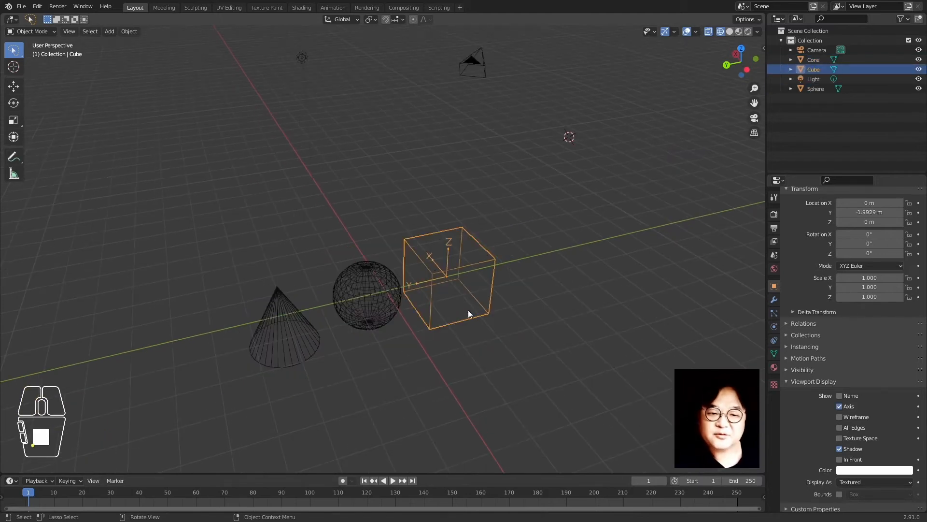
pyautogui.press('z')
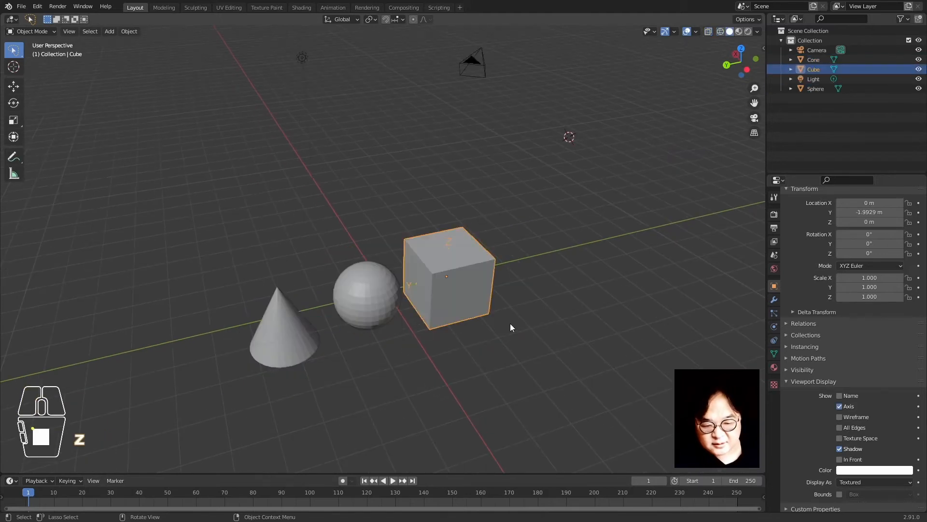
# Raise the cone, sphere and cube each by exactly 1 m along Z
pyautogui.click(282, 361)
pyautogui.press('g')
pyautogui.press('z')
pyautogui.press('1')
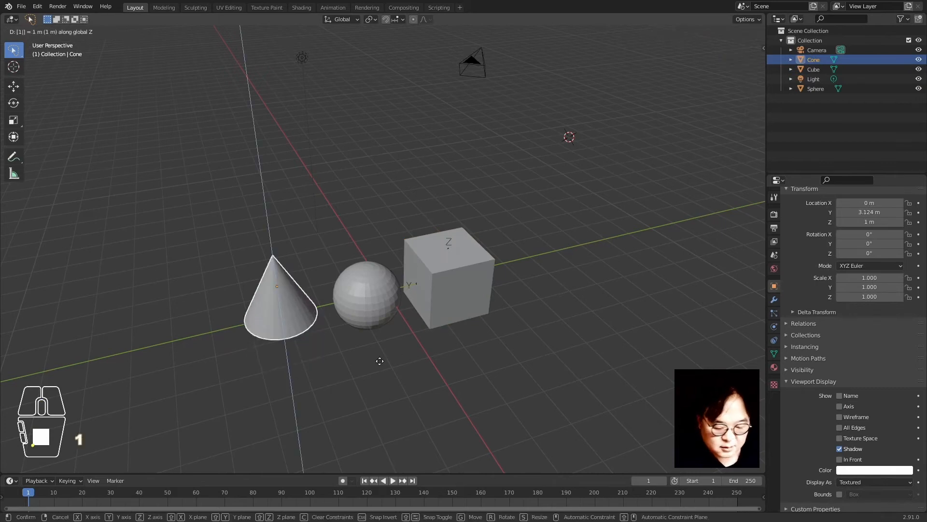
pyautogui.press('Return')
pyautogui.click(396, 306)
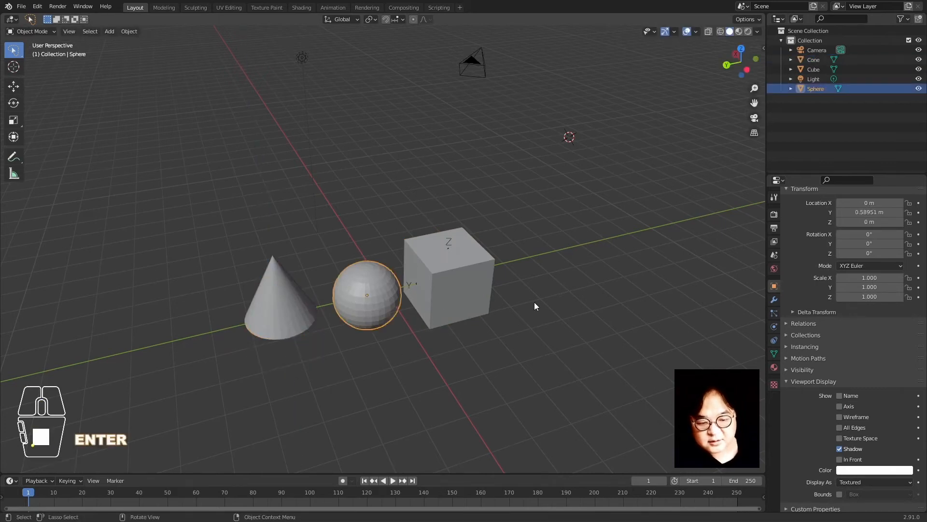
pyautogui.press('g')
pyautogui.press('z')
pyautogui.press('1')
pyautogui.press('Return')
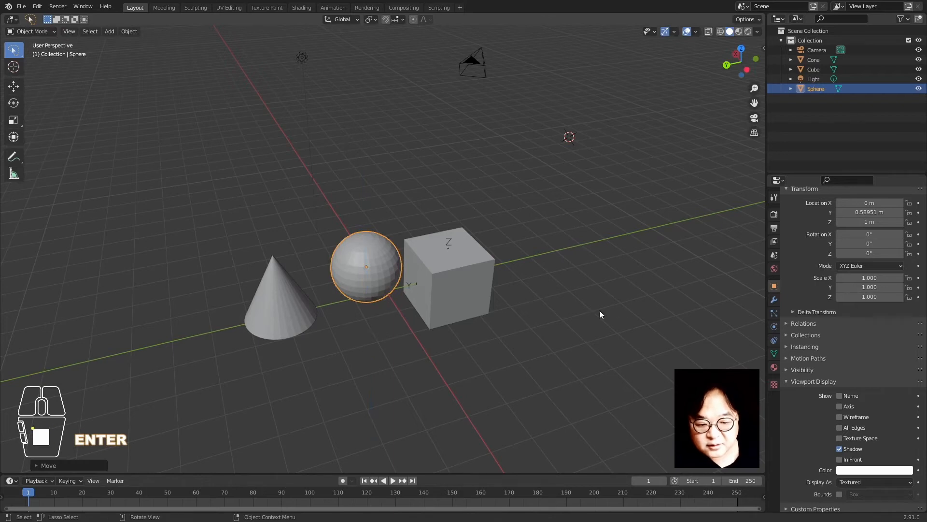
pyautogui.click(471, 293)
pyautogui.press('g')
pyautogui.press('z')
pyautogui.press('1')
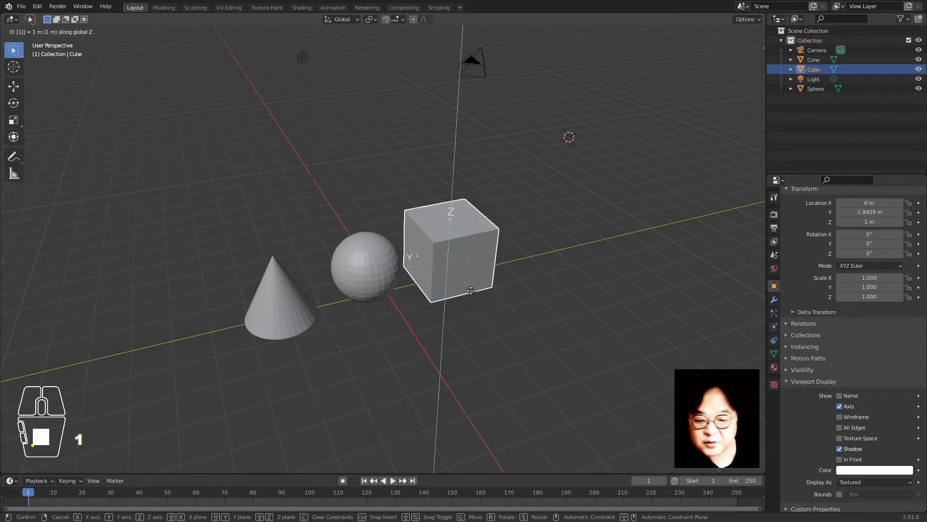
pyautogui.press('Return')
# Slide the cube along Y to -2.7317 m, then select the cone
pyautogui.press('g')
pyautogui.press('y')
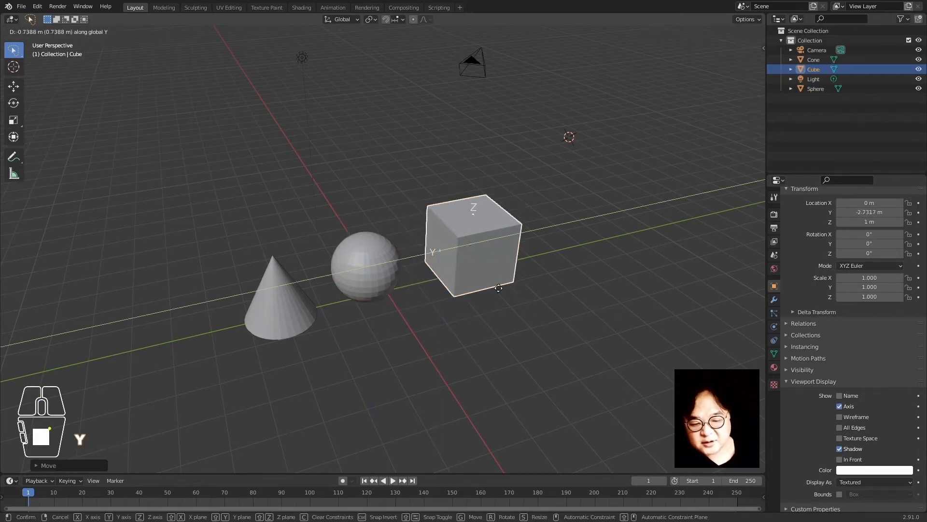
pyautogui.click(491, 304)
pyautogui.click(367, 268)
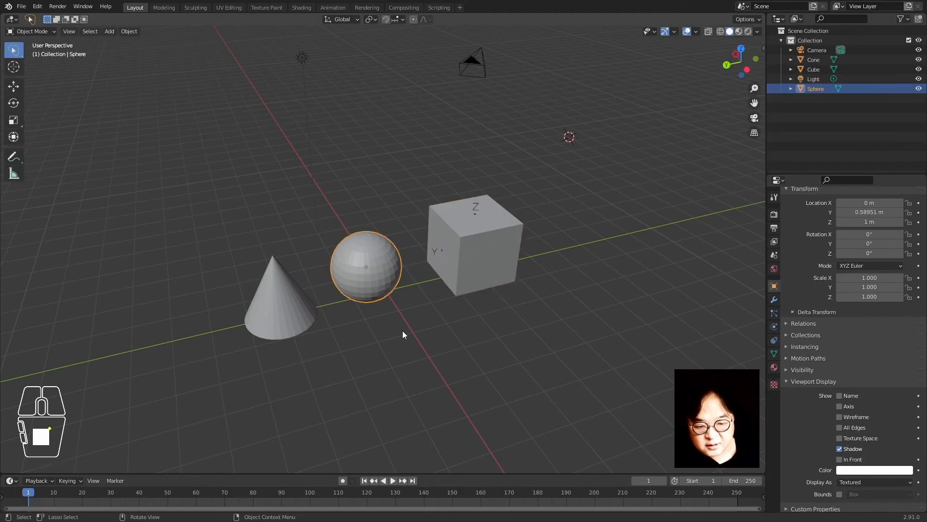
pyautogui.scroll(-1, 377, 329)
pyautogui.moveTo(389, 317)
pyautogui.mouseDown(button='middle')
pyautogui.moveTo(367, 341)
pyautogui.moveTo(392, 312)
pyautogui.mouseUp(button='middle')
pyautogui.scroll(2, 389, 312)
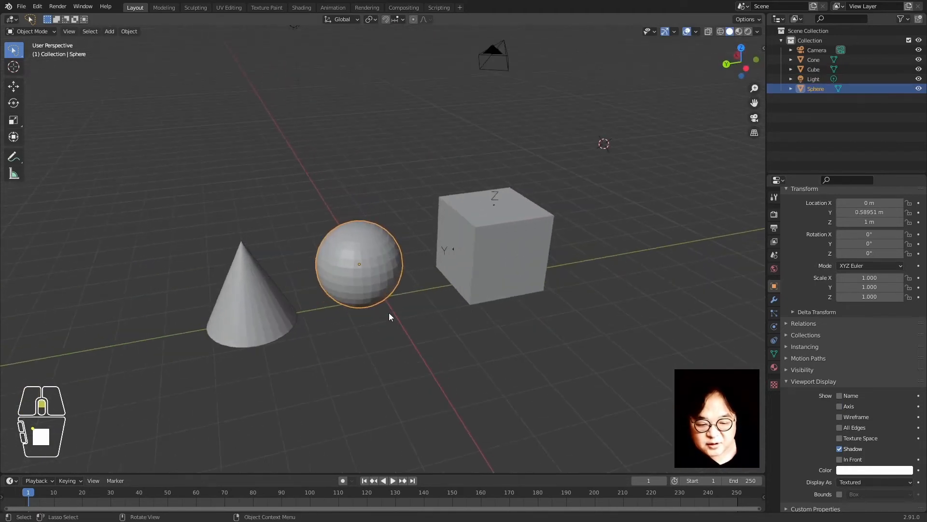
pyautogui.click(271, 297)
pyautogui.moveTo(259, 371); pyautogui.dragTo(278, 347, button='middle')
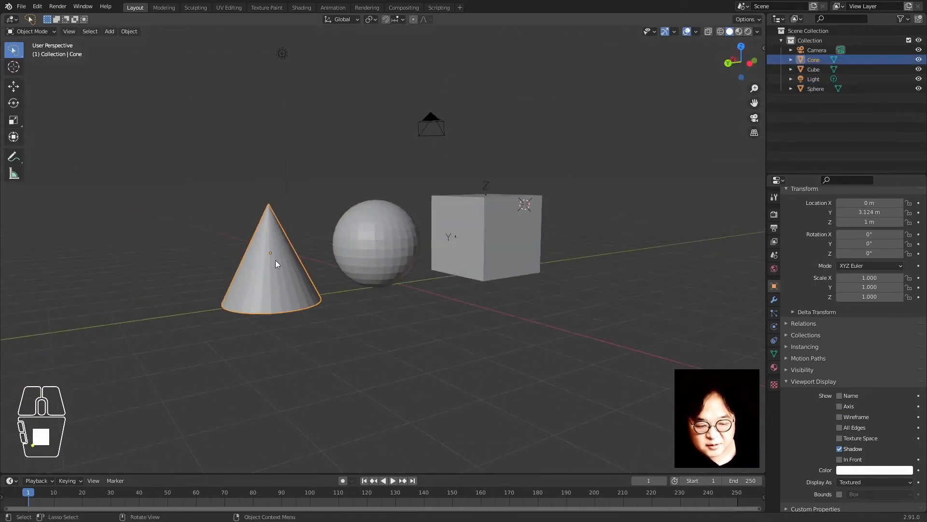
# Enable Affect Only Origins, raise the cone's origin along Z, then disable it
pyautogui.click(774, 197)
pyautogui.click(844, 250)
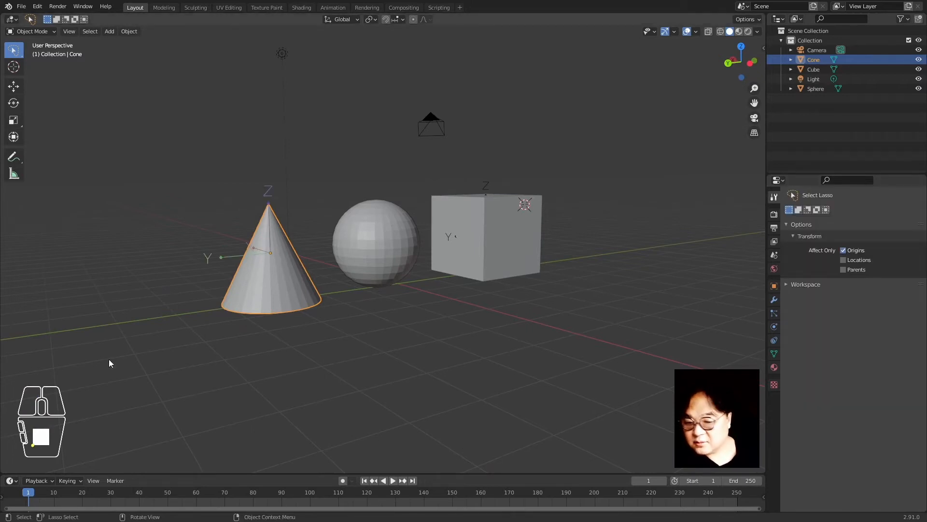
pyautogui.press('g')
pyautogui.press('z')
pyautogui.click(370, 299)
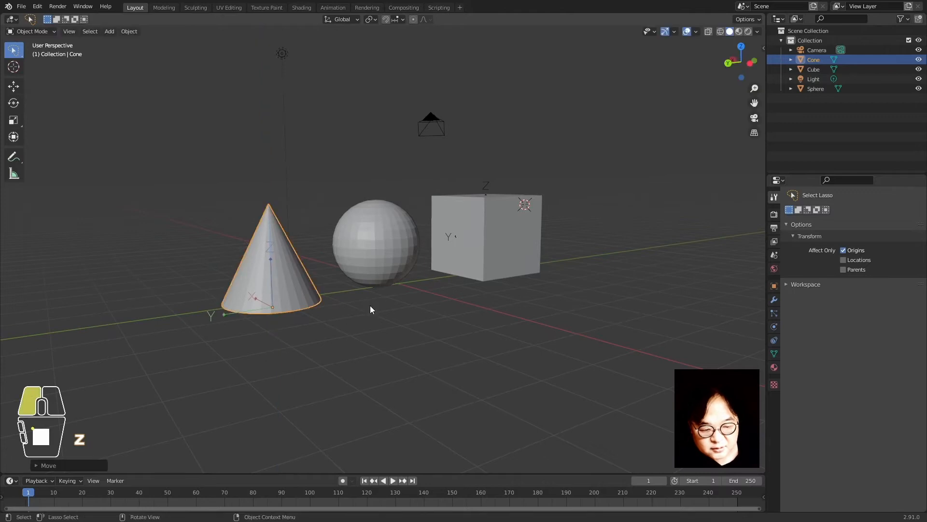
pyautogui.click(843, 250)
# Re-enable Affect Only Origins, set the origin at the cone's tip, and disable it again
pyautogui.press('r')
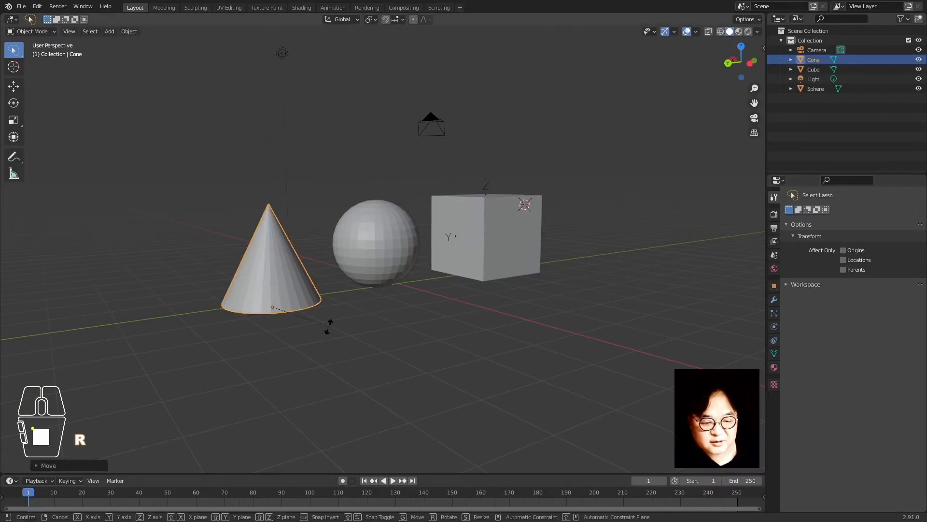
pyautogui.press('Escape')
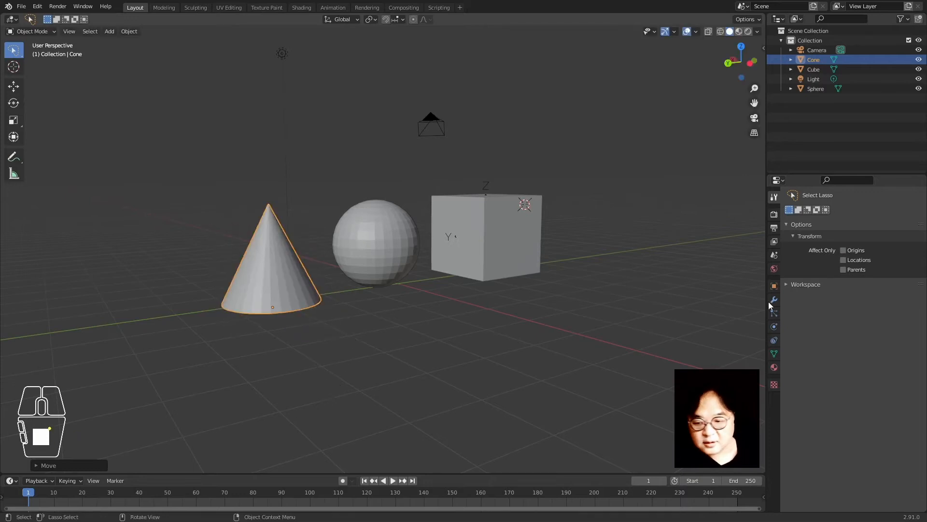
pyautogui.click(843, 250)
pyautogui.press('g')
pyautogui.press('z')
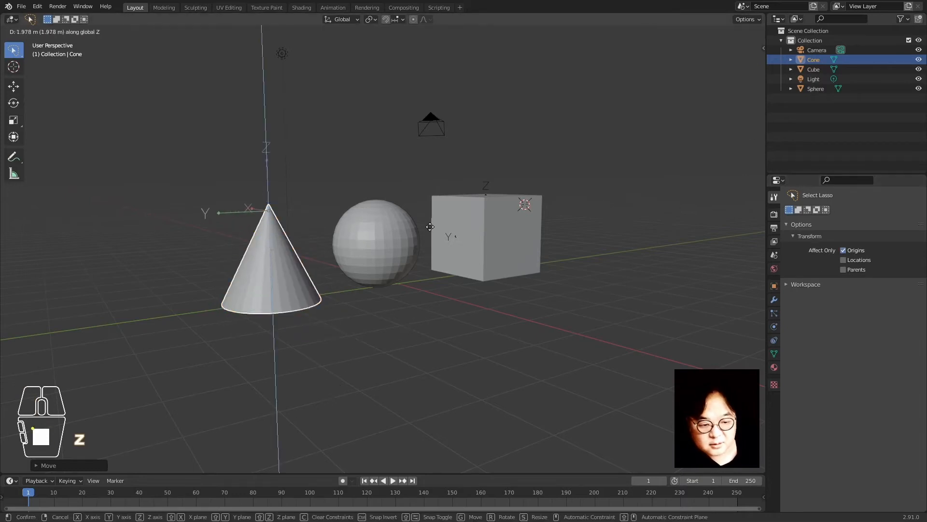
pyautogui.click(433, 221)
pyautogui.click(849, 250)
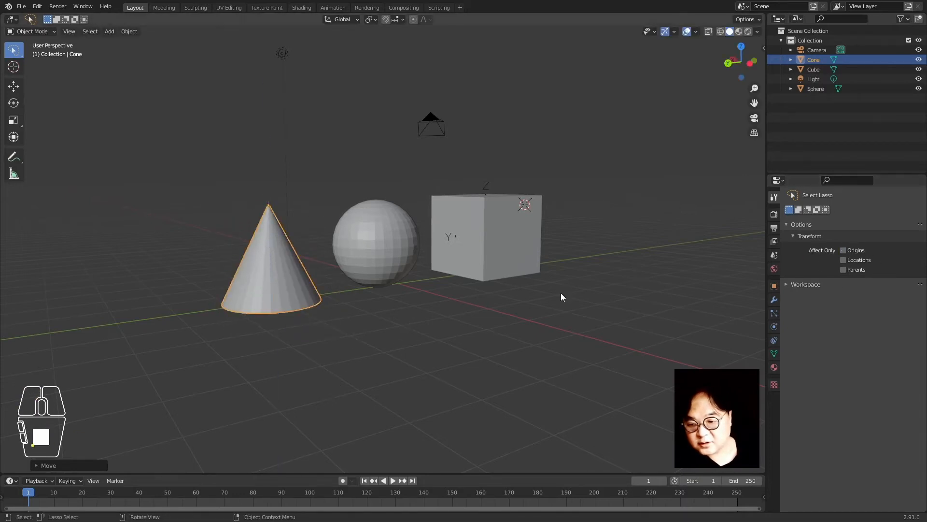
# Cancel a trial rotation of the cone about its tip and move the sphere along Y
pyautogui.press('r')
pyautogui.rightClick(321, 366)
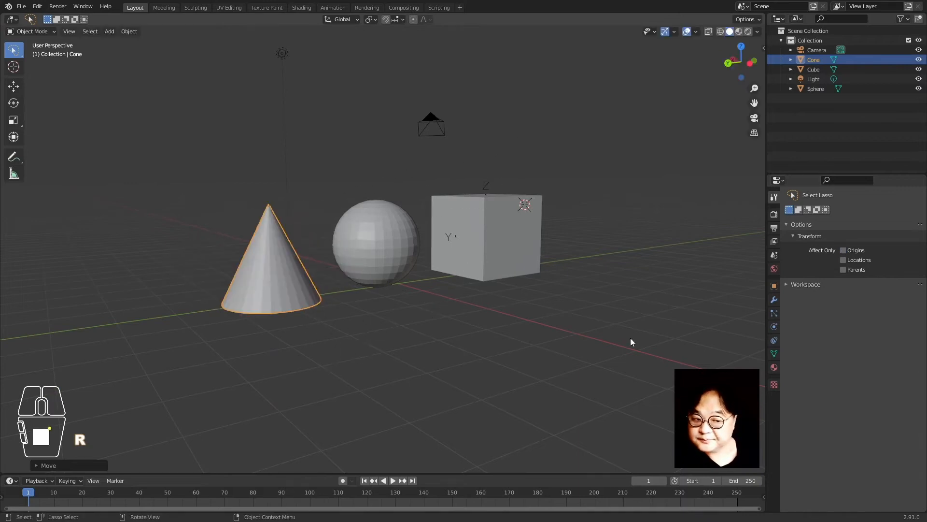
pyautogui.click(462, 378)
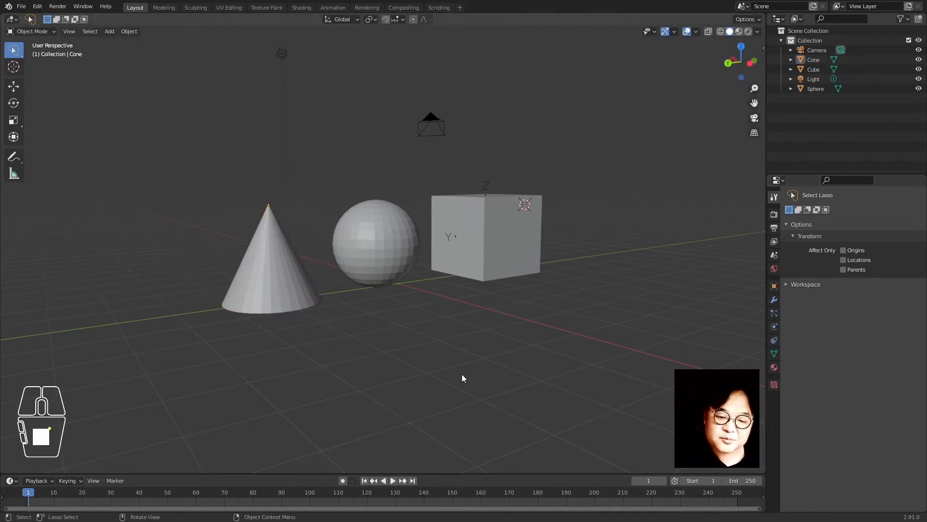
pyautogui.moveTo(409, 329); pyautogui.dragTo(364, 298, button='middle')
pyautogui.click(362, 295)
pyautogui.press('g')
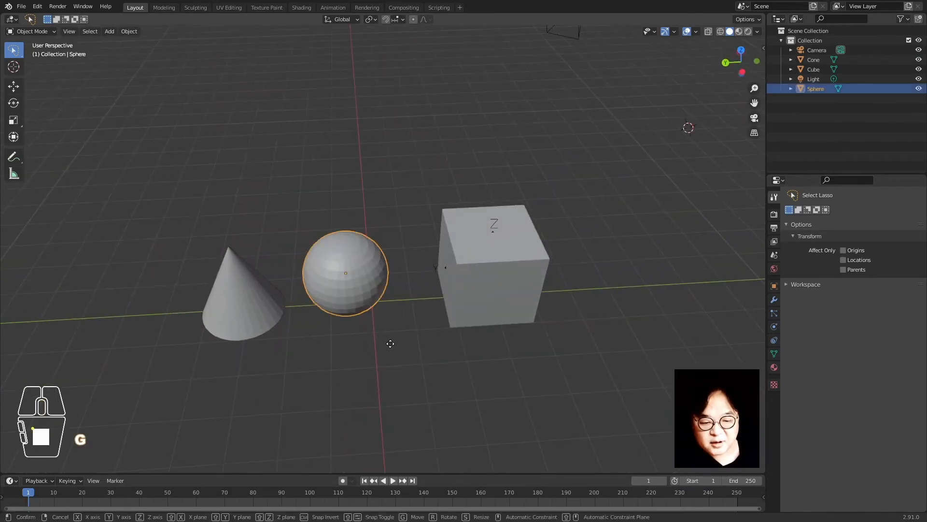
pyautogui.press('y')
pyautogui.click(414, 354)
pyautogui.click(498, 328)
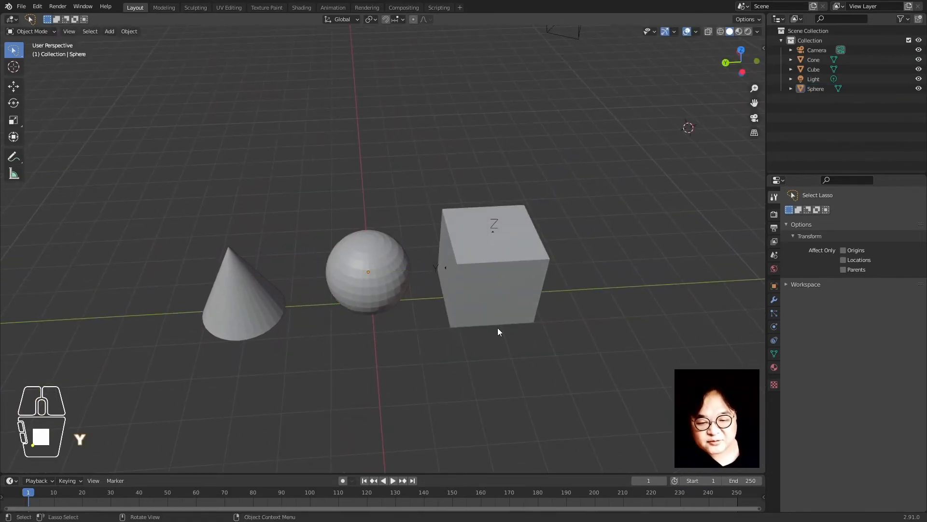
# Move the cube and then the cone along the Y axis
pyautogui.click(499, 274)
pyautogui.press('g')
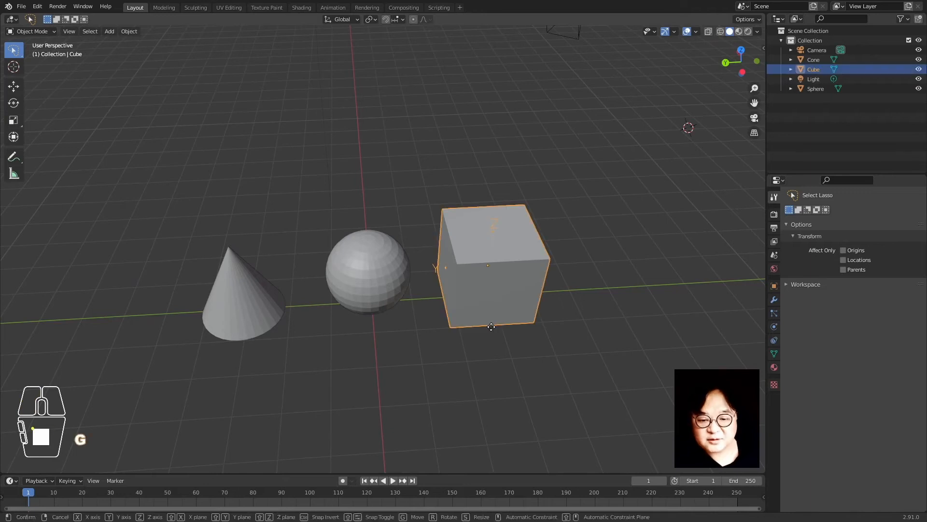
pyautogui.press('y')
pyautogui.click(492, 332)
pyautogui.click(369, 349)
pyautogui.moveTo(279, 364); pyautogui.dragTo(349, 319, button='middle')
pyautogui.scroll(-1, 302, 335)
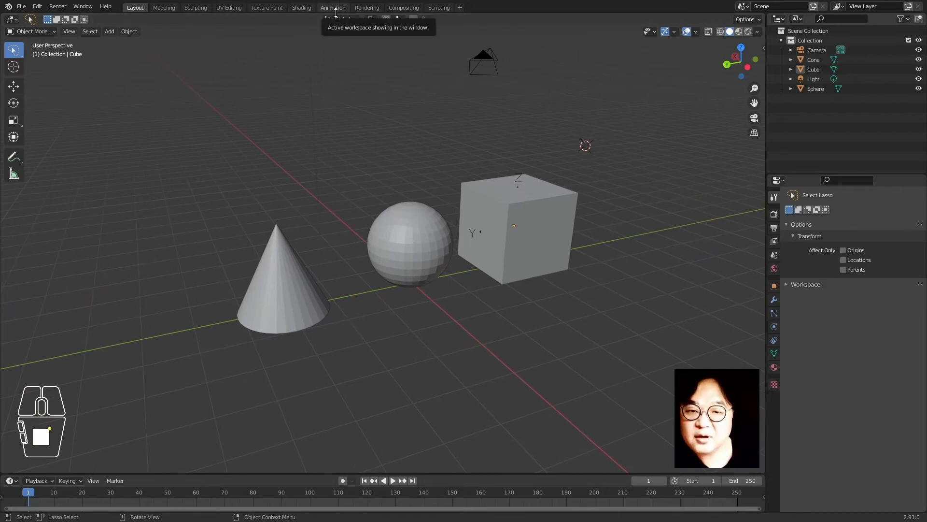
pyautogui.click(386, 318)
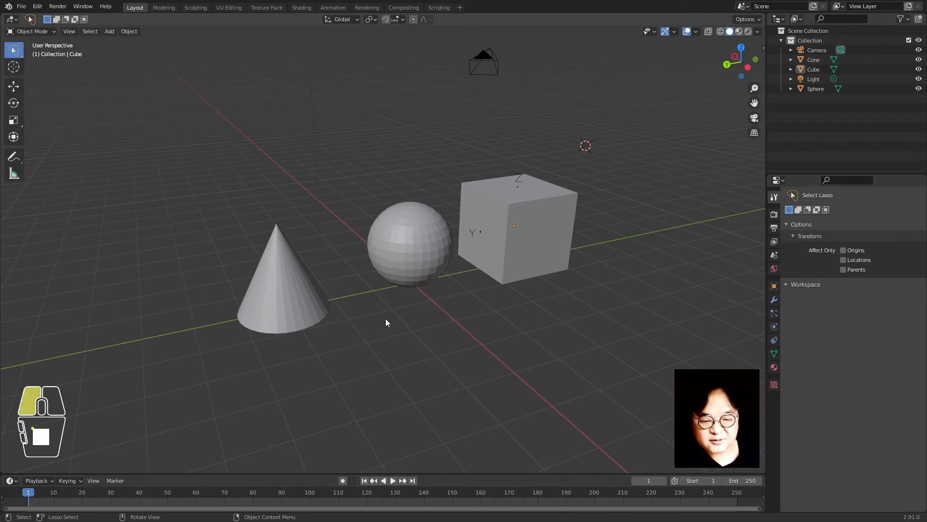
pyautogui.click(247, 291)
pyautogui.press('g')
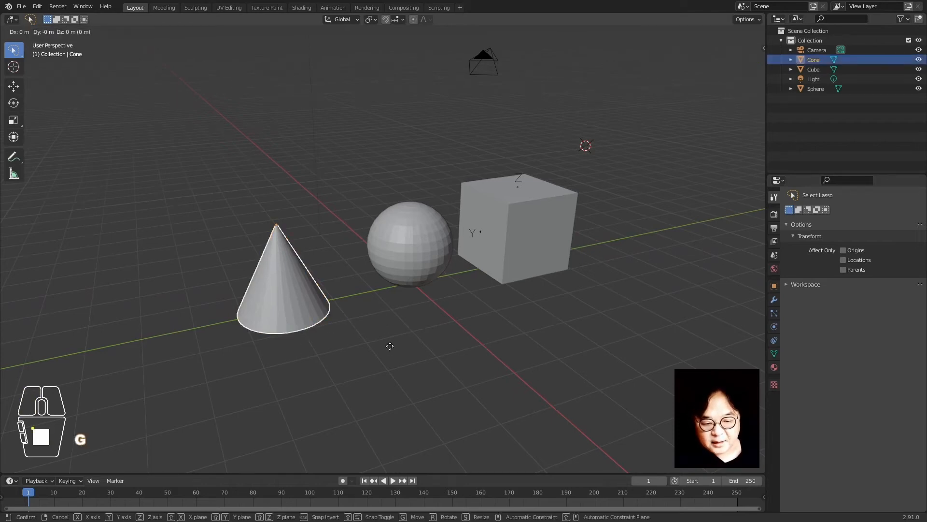
pyautogui.press('y')
pyautogui.click(411, 353)
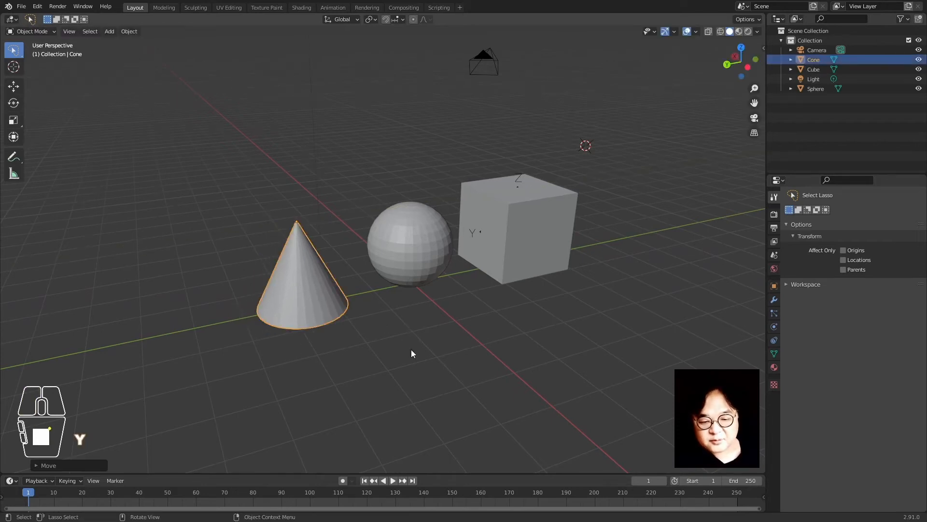
# Place the 3D cursor in empty space at the upper left of the view
pyautogui.click(275, 109)
pyautogui.moveTo(406, 289); pyautogui.dragTo(404, 329, button='middle')
pyautogui.keyDown('shift'); pyautogui.rightClick(671, 153); pyautogui.keyUp('shift')
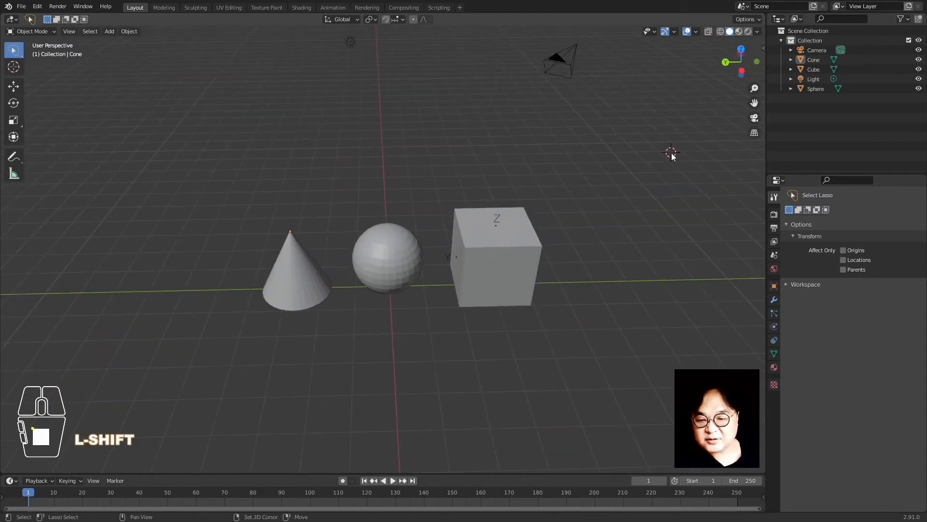
pyautogui.keyDown('shift'); pyautogui.rightClick(521, 148); pyautogui.keyUp('shift')
pyautogui.keyDown('shift'); pyautogui.rightClick(666, 172); pyautogui.keyUp('shift')
pyautogui.keyDown('shift'); pyautogui.rightClick(143, 142); pyautogui.keyUp('shift')
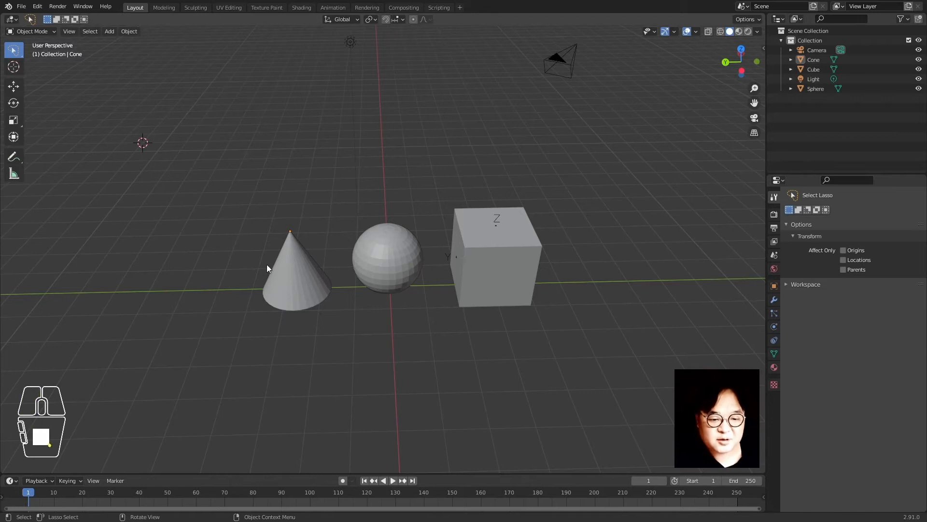
# Toggle the cone into Edit Mode and back, then clear the selection
pyautogui.click(288, 276)
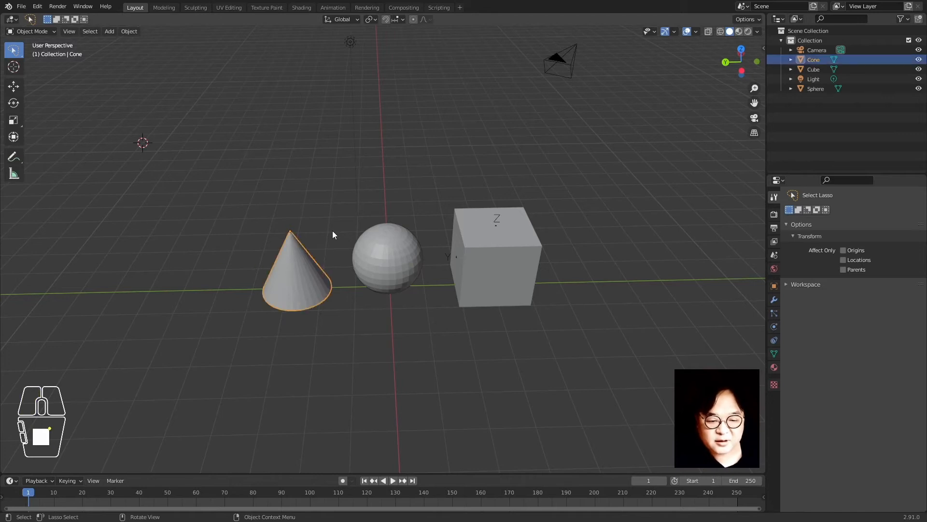
pyautogui.press('Tab')
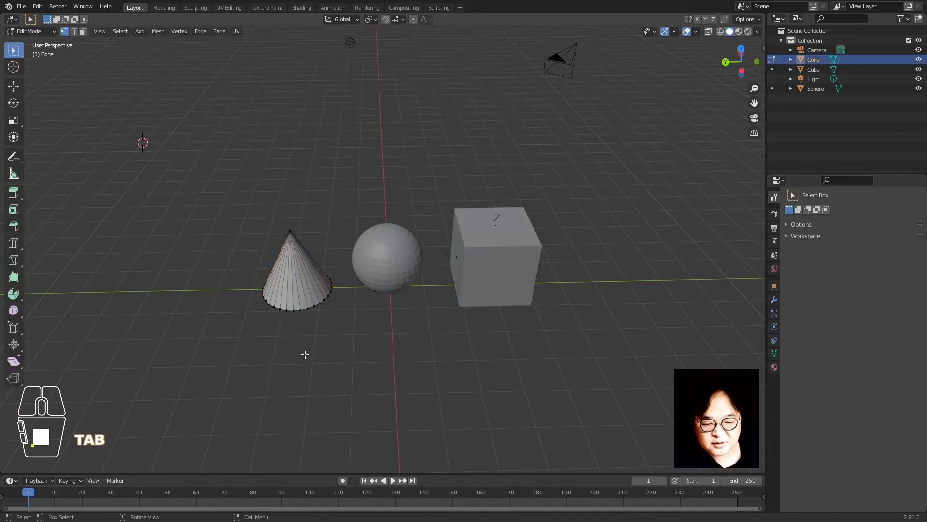
pyautogui.press('Tab')
pyautogui.click(325, 157)
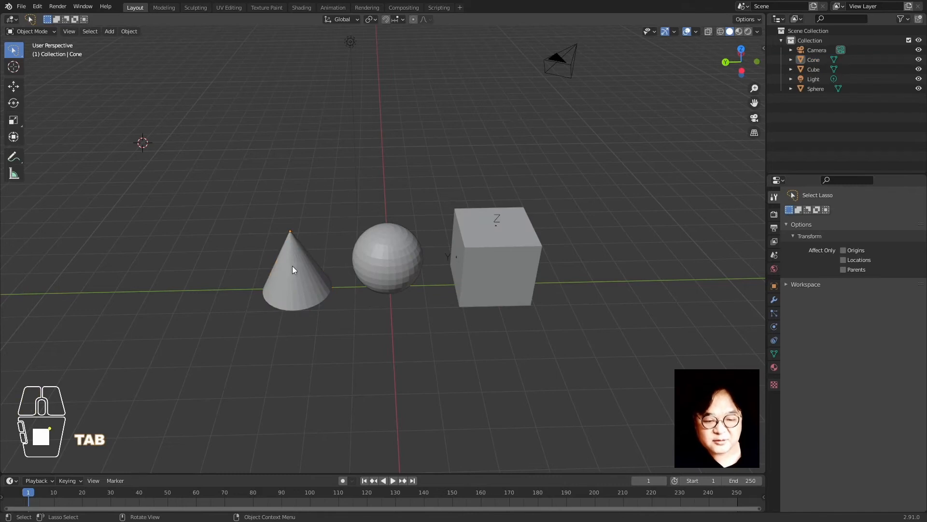
pyautogui.click(308, 269)
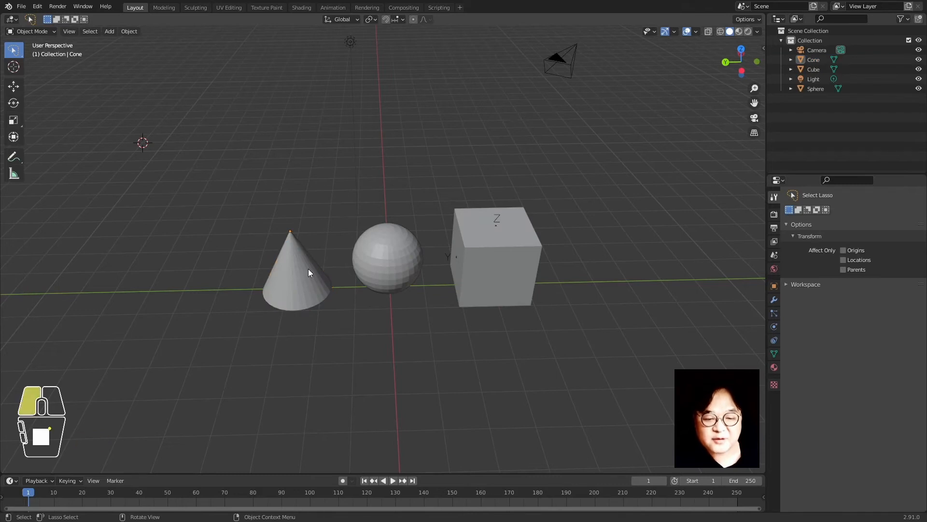
pyautogui.click(273, 227)
pyautogui.click(335, 328)
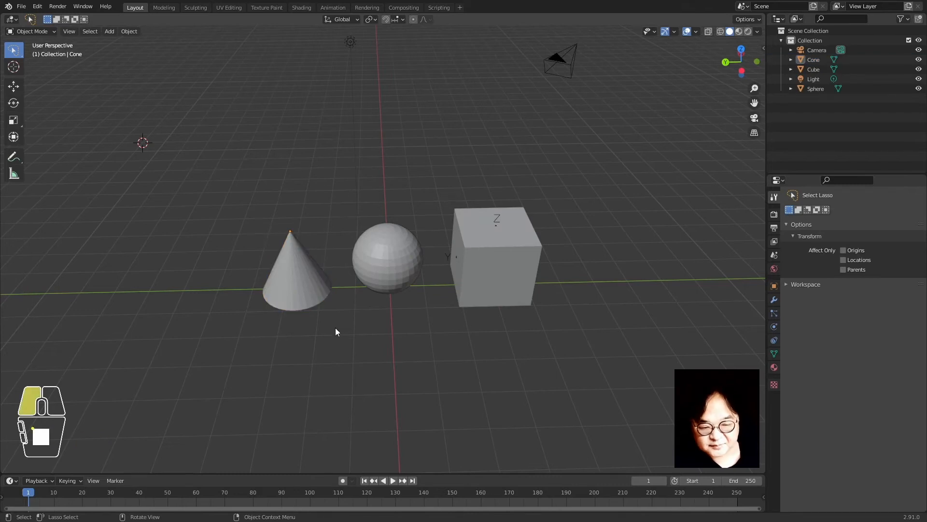
# Select and deselect the sphere twice
pyautogui.click(380, 265)
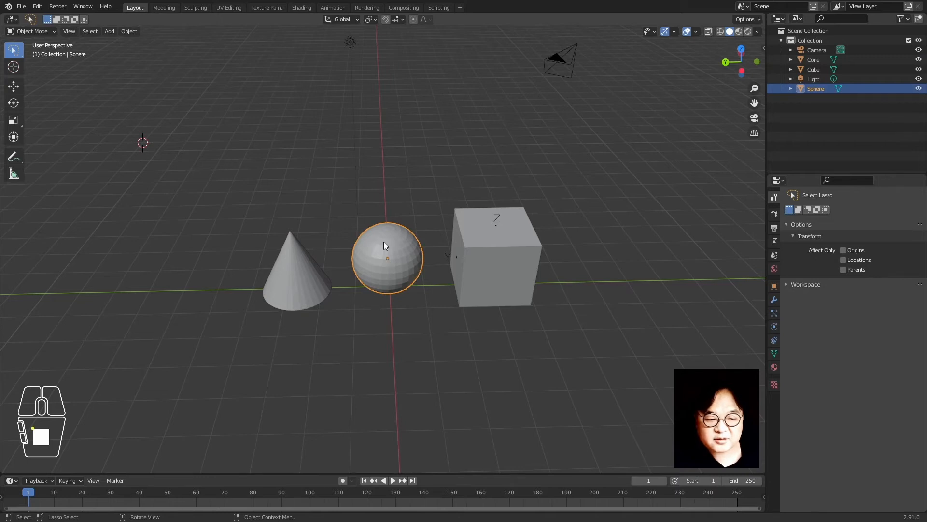
pyautogui.click(419, 325)
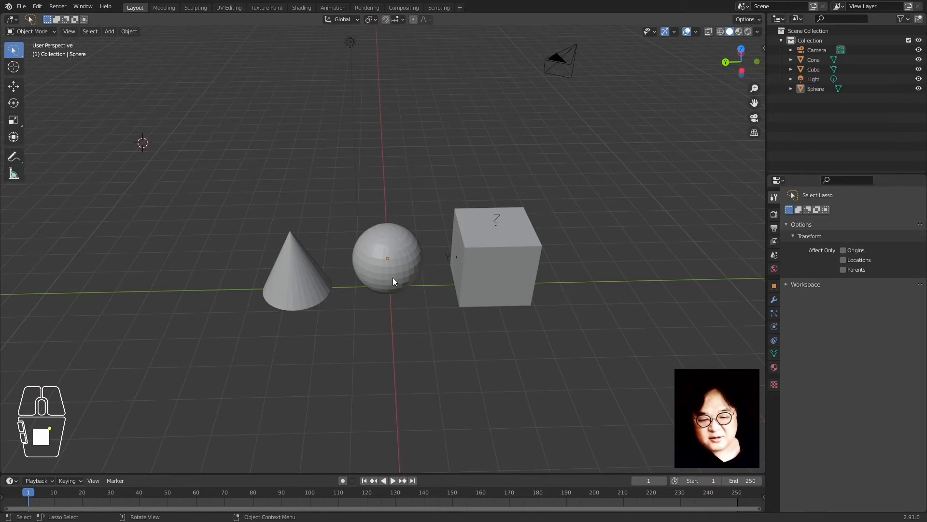
pyautogui.click(421, 279)
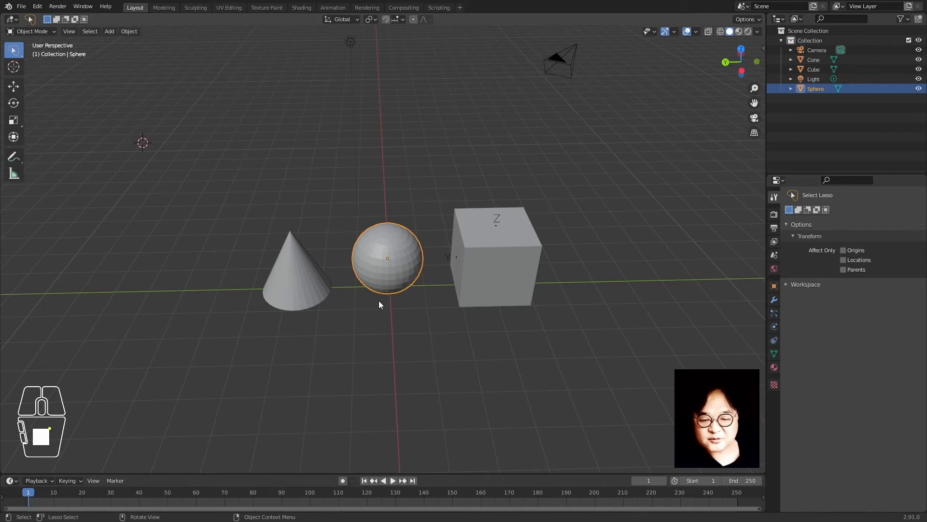
pyautogui.click(420, 325)
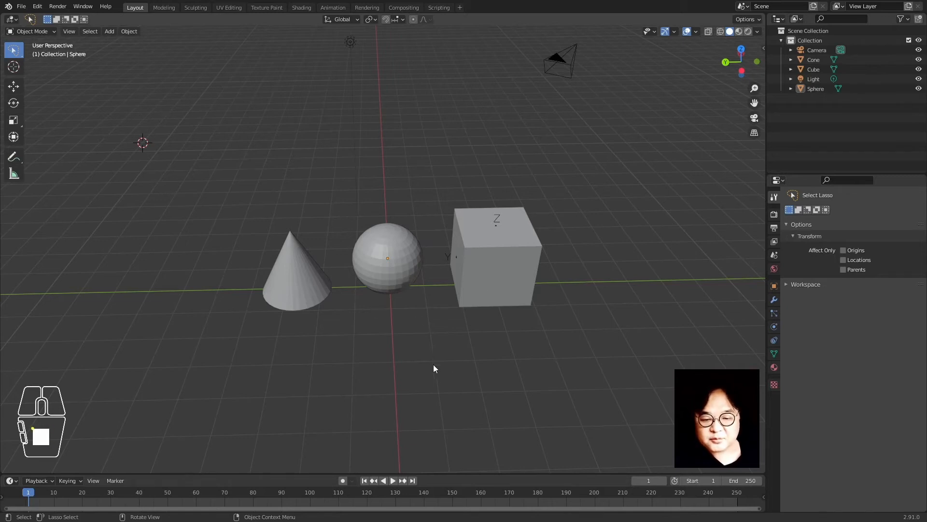
# Box-select all three objects, pick the cone, sphere and cube singly, then deselect everything
pyautogui.moveTo(435, 369)
pyautogui.mouseDown()
pyautogui.moveTo(342, 135)
pyautogui.moveTo(631, 383)
pyautogui.moveTo(299, 408)
pyautogui.mouseUp()
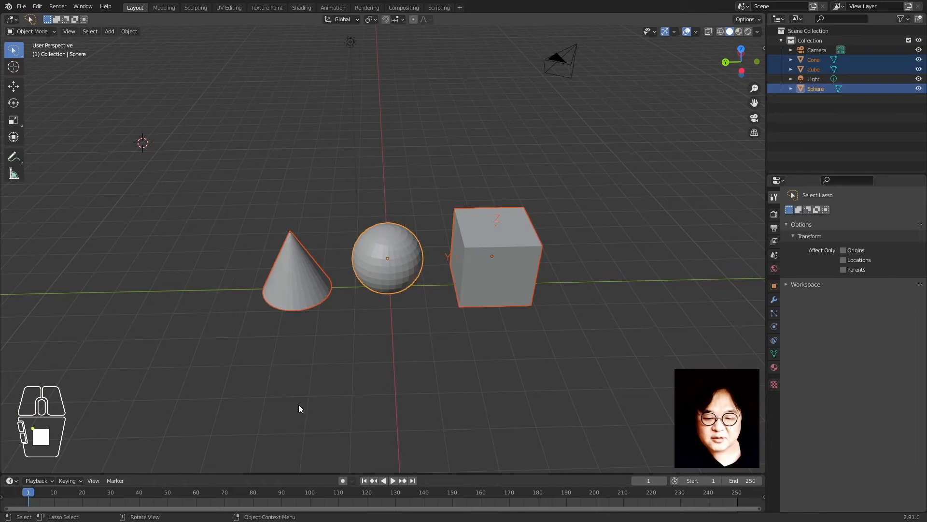
pyautogui.click(304, 309)
pyautogui.click(374, 278)
pyautogui.click(502, 283)
pyautogui.click(506, 290)
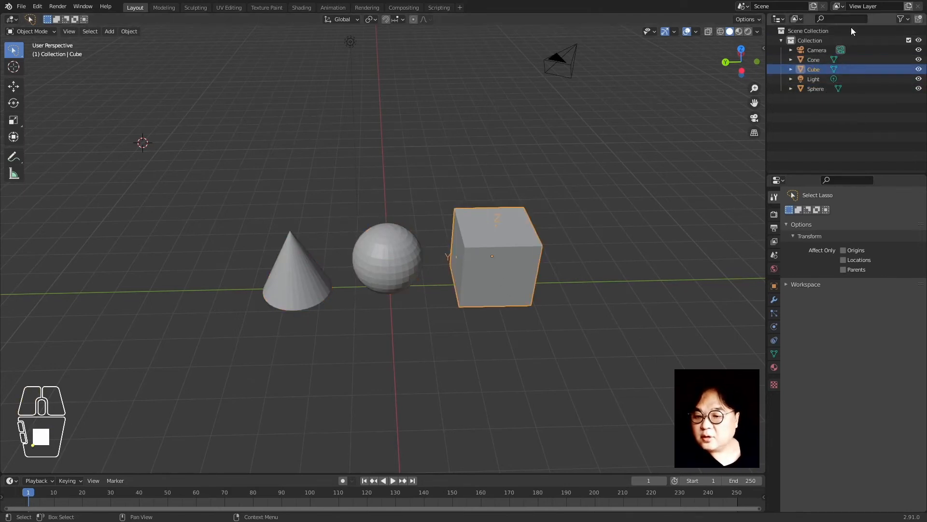
pyautogui.click(804, 112)
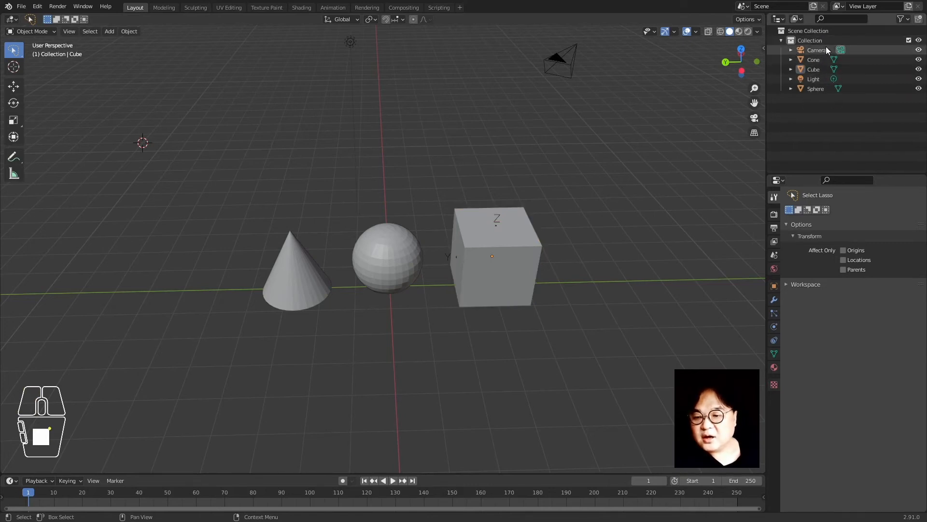
# Select Collection, then Scene Collection in the Outliner, then the cone, sphere, cube, and finally the cone
pyautogui.click(809, 41)
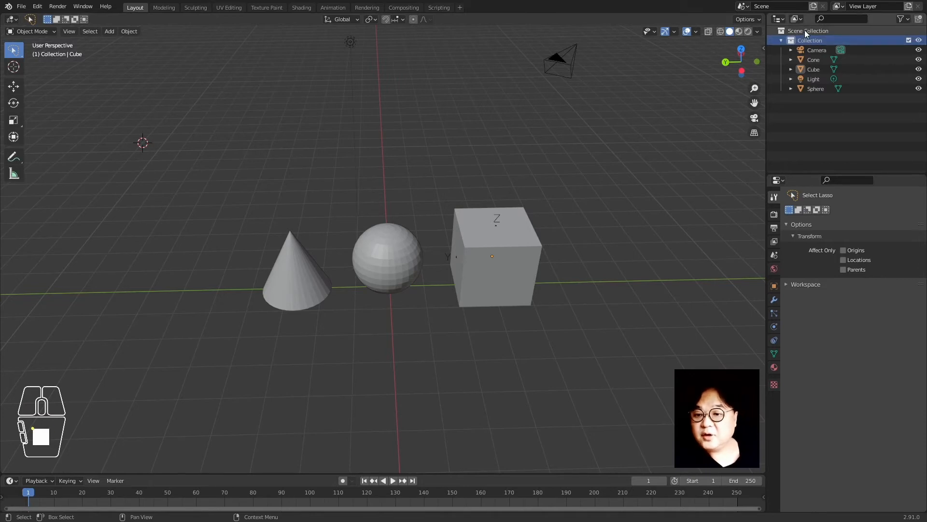
pyautogui.click(804, 31)
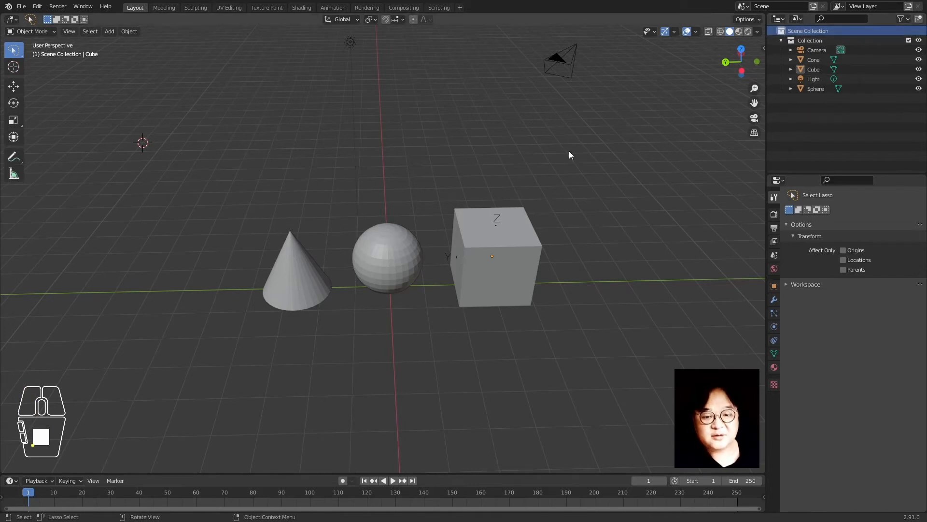
pyautogui.click(499, 376)
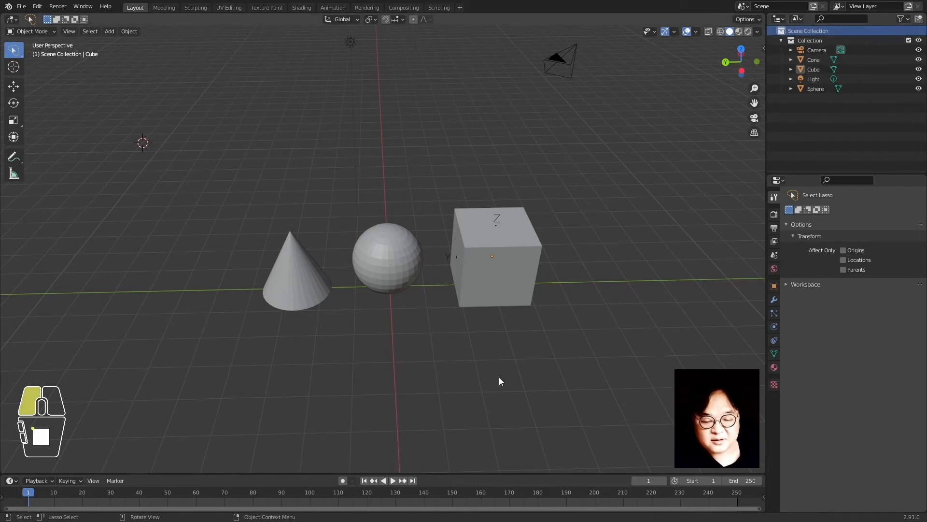
pyautogui.click(296, 306)
pyautogui.click(378, 271)
pyautogui.click(491, 290)
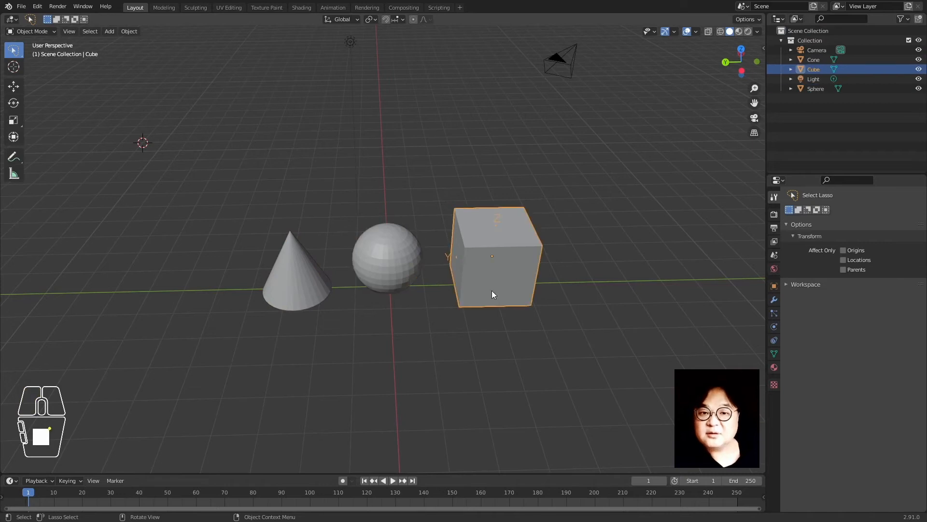
pyautogui.click(273, 295)
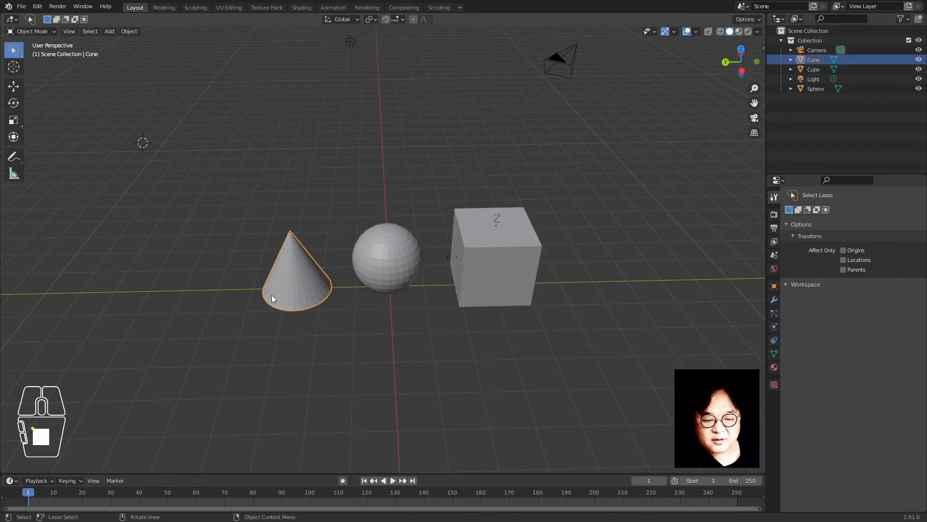
pyautogui.press('Tab')
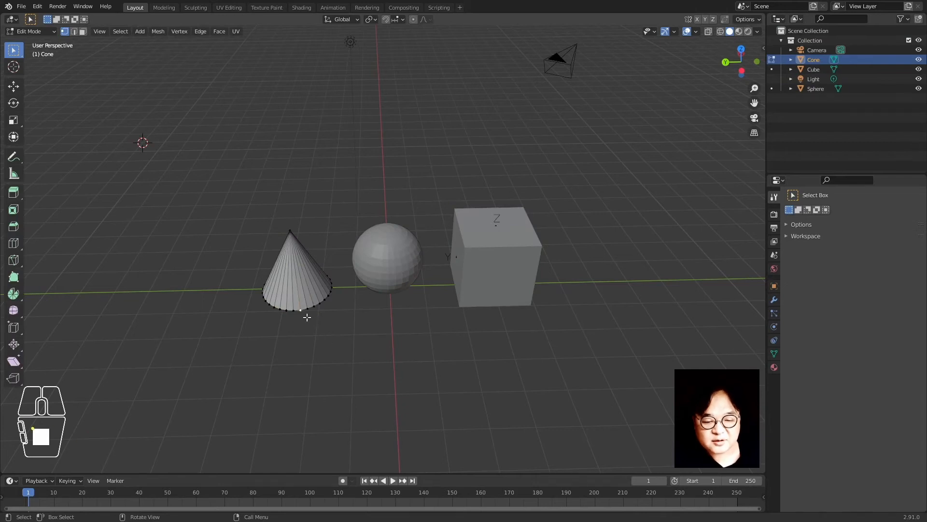
pyautogui.scroll(6, 306, 314)
pyautogui.keyDown('shift'); pyautogui.moveTo(141, 331); pyautogui.dragTo(416, 264, button='middle'); pyautogui.keyUp('shift')
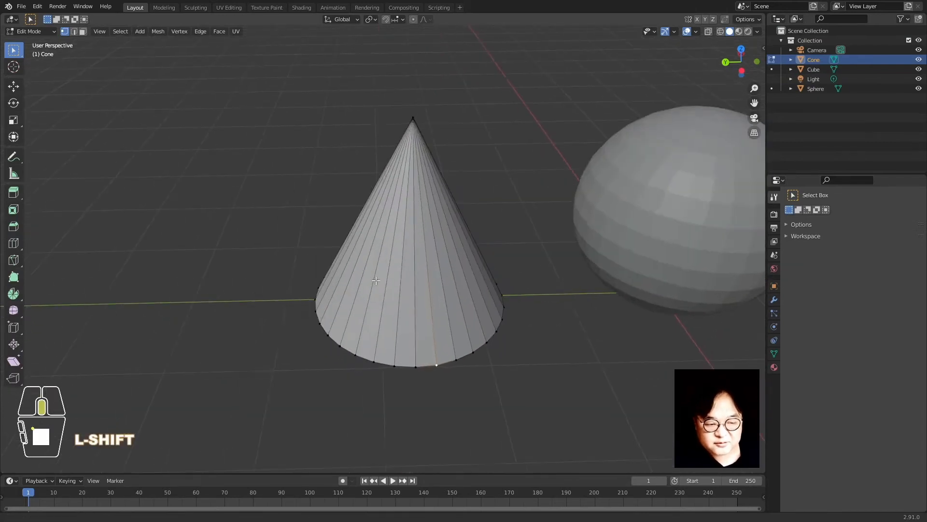
pyautogui.press('z')
pyautogui.click(335, 268)
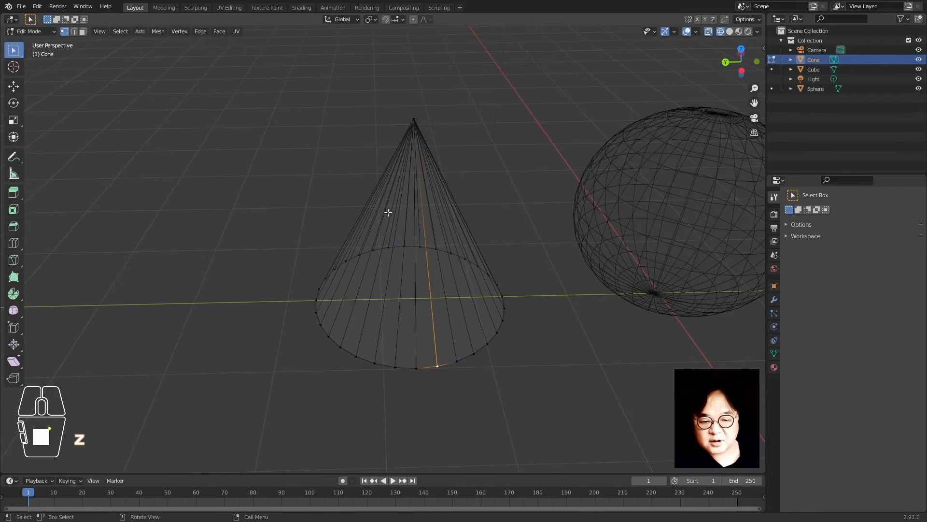
pyautogui.click(424, 143)
pyautogui.click(406, 122)
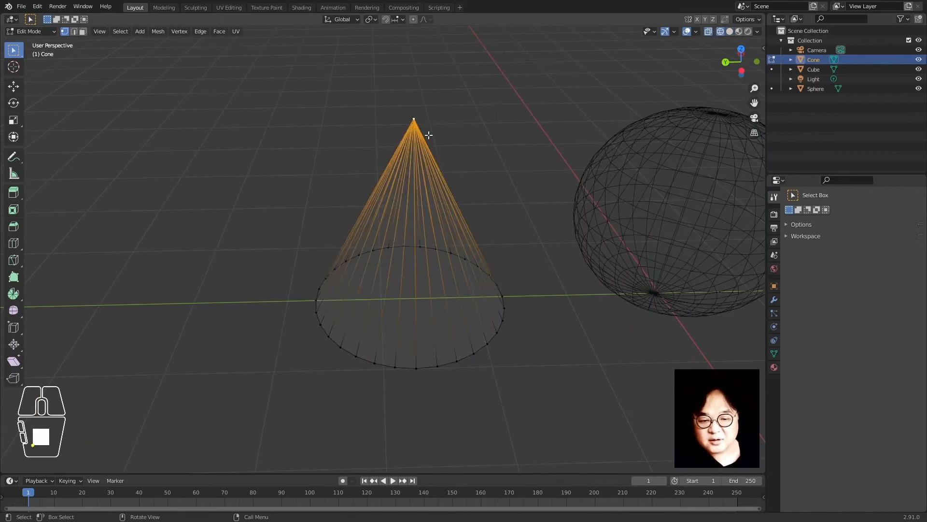
pyautogui.press('2')
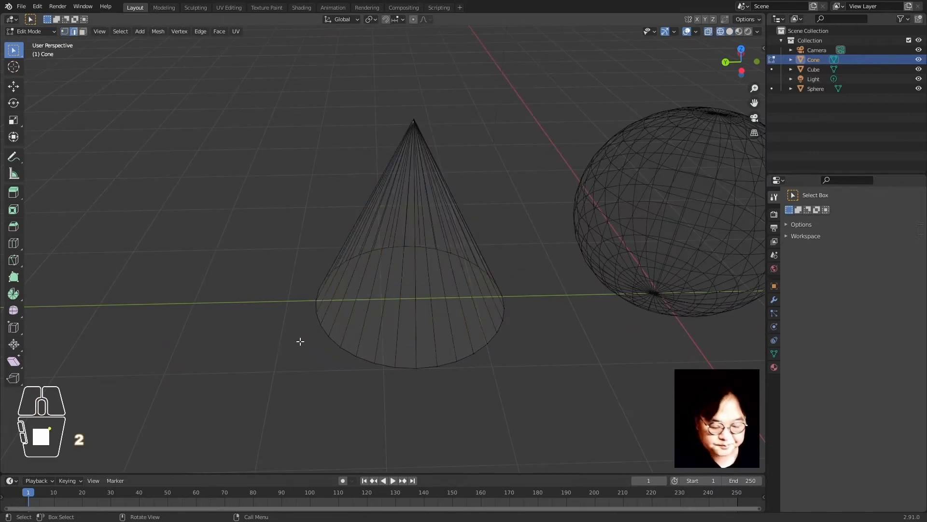
pyautogui.click(346, 324)
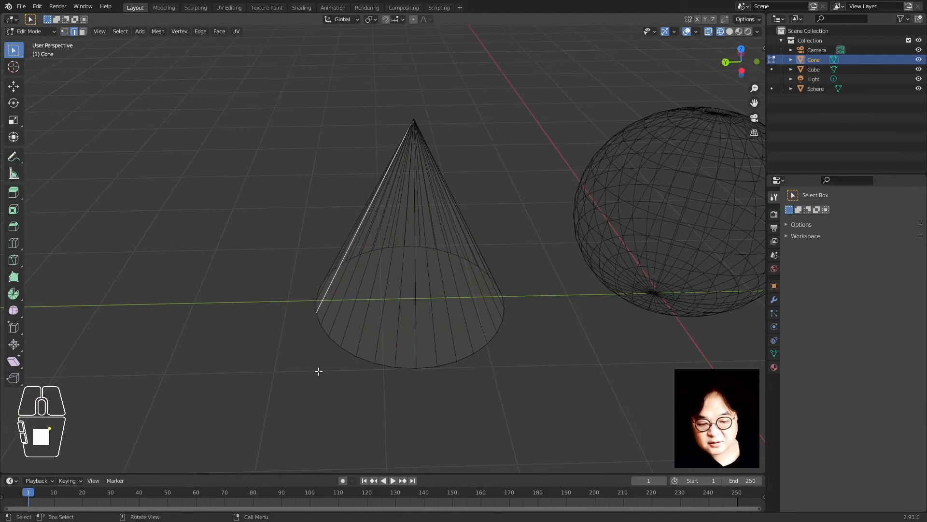
pyautogui.press('3')
pyautogui.click(467, 296)
pyautogui.click(393, 291)
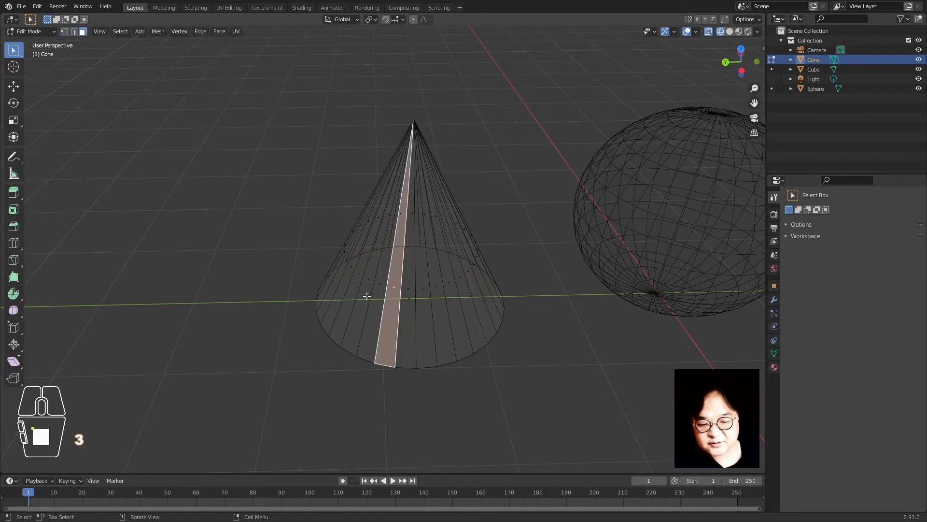
pyautogui.click(396, 333)
pyautogui.click(489, 135)
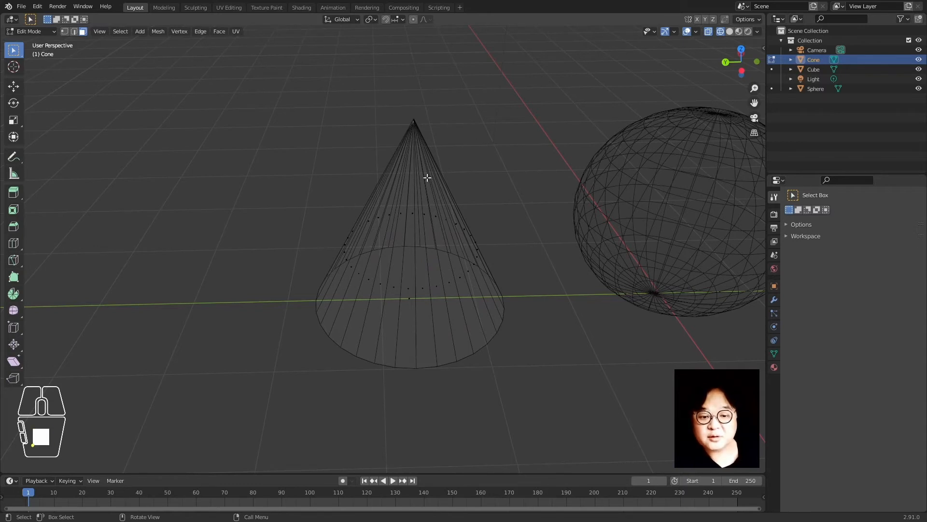
pyautogui.press('Tab')
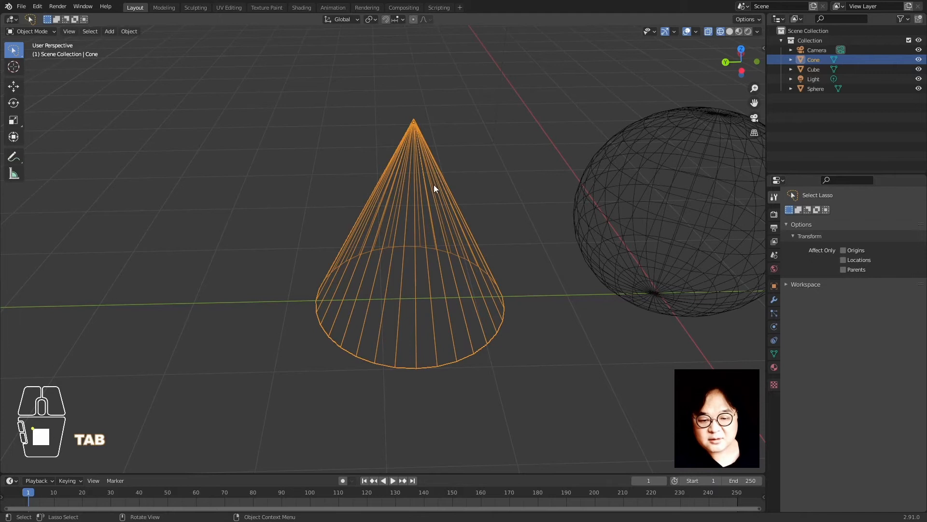
pyautogui.press('z')
pyautogui.click(476, 185)
pyautogui.press('Tab')
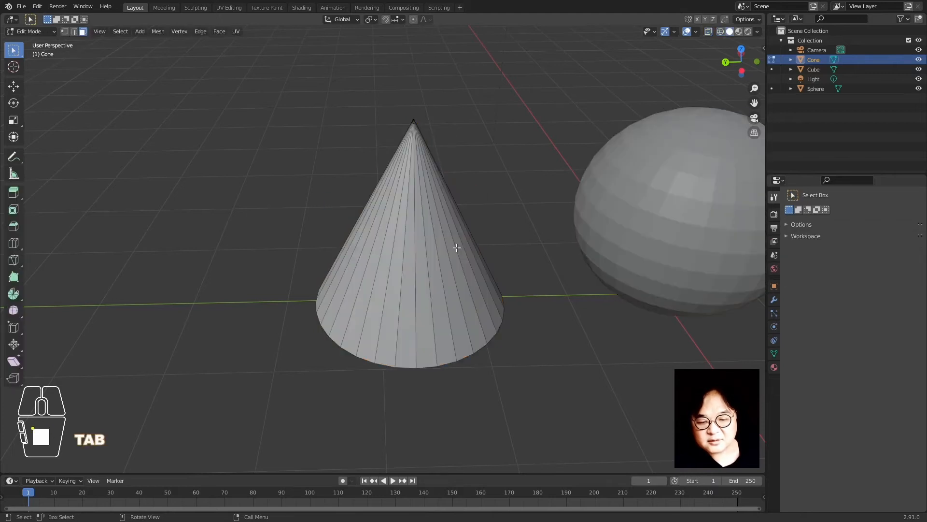
pyautogui.press('Tab')
pyautogui.press('Tab')
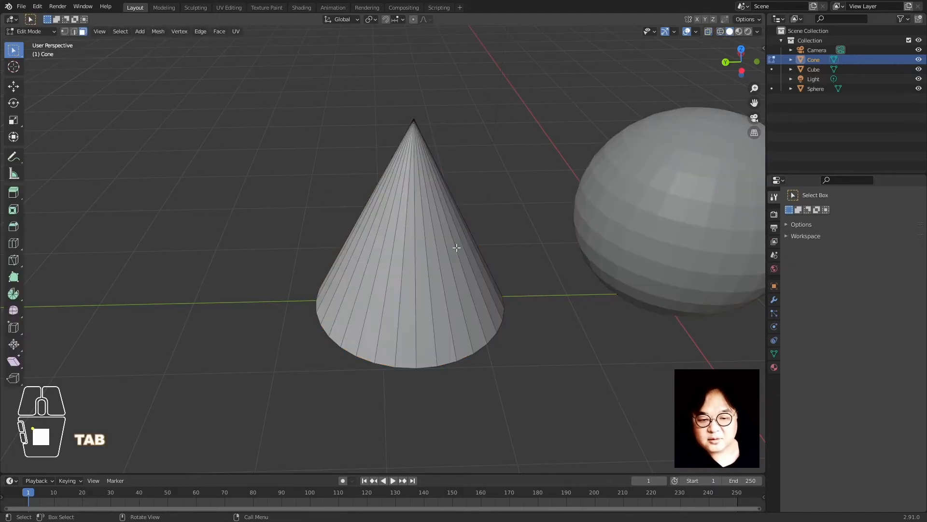
pyautogui.press('Tab')
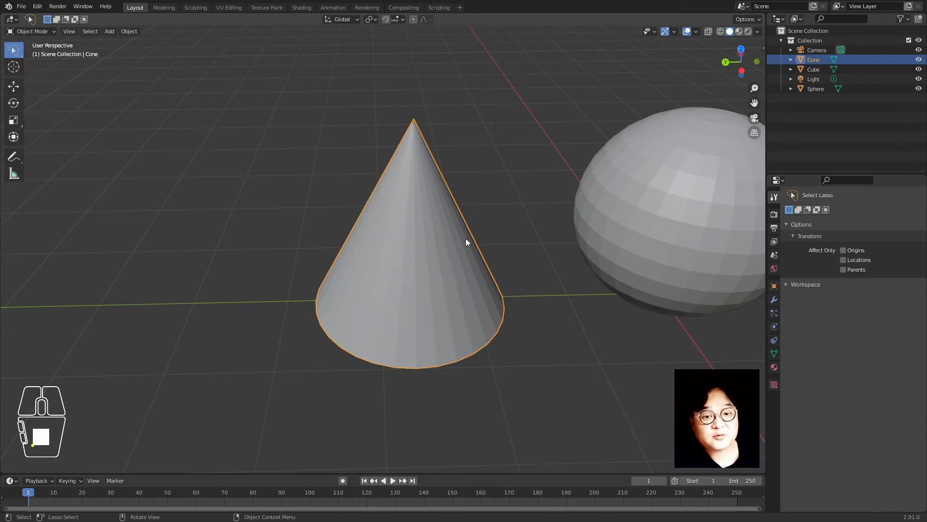
pyautogui.scroll(-4, 541, 321)
pyautogui.keyDown('shift'); pyautogui.moveTo(520, 308); pyautogui.dragTo(410, 323, button='middle'); pyautogui.keyUp('shift')
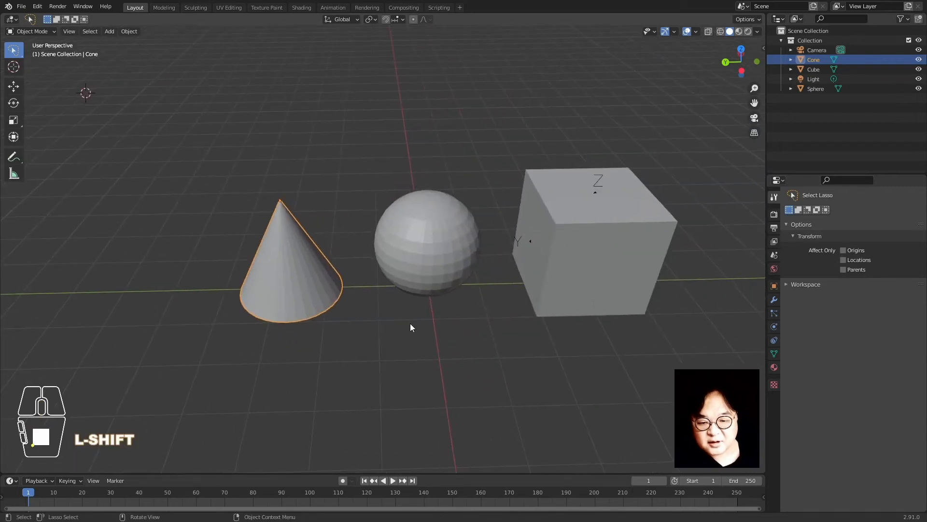
pyautogui.press('Tab')
pyautogui.press('Tab')
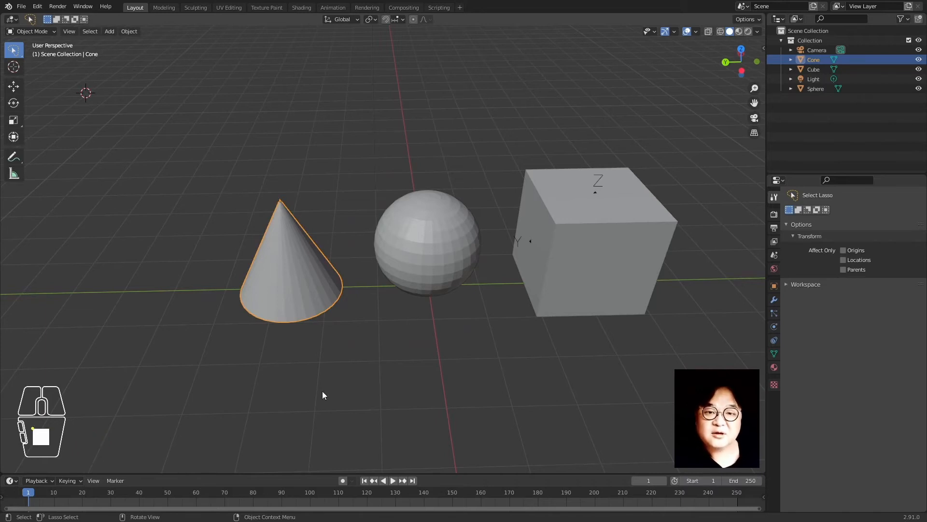
pyautogui.click(320, 160)
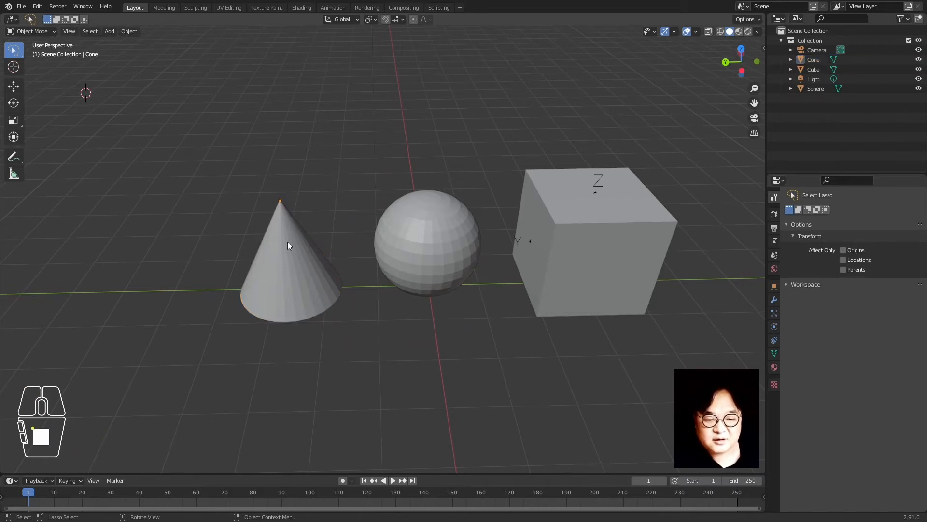
pyautogui.click(289, 244)
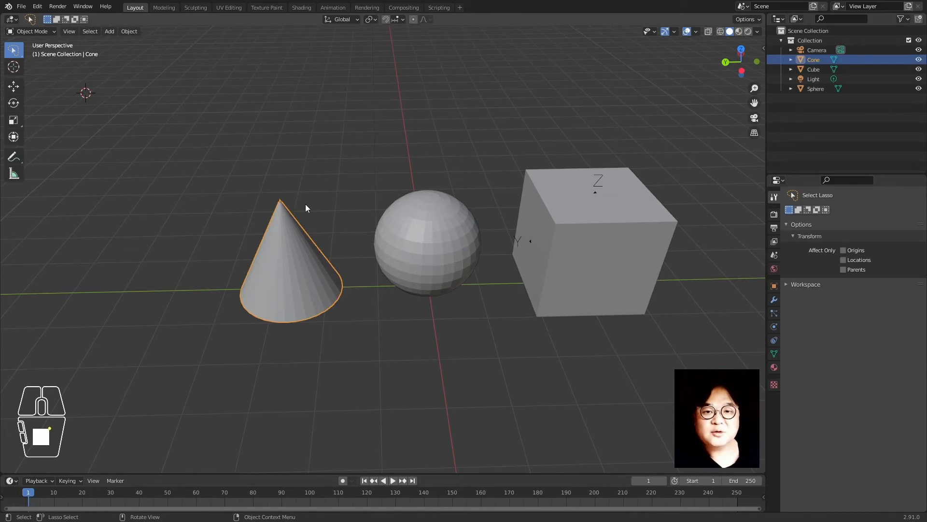
pyautogui.click(354, 140)
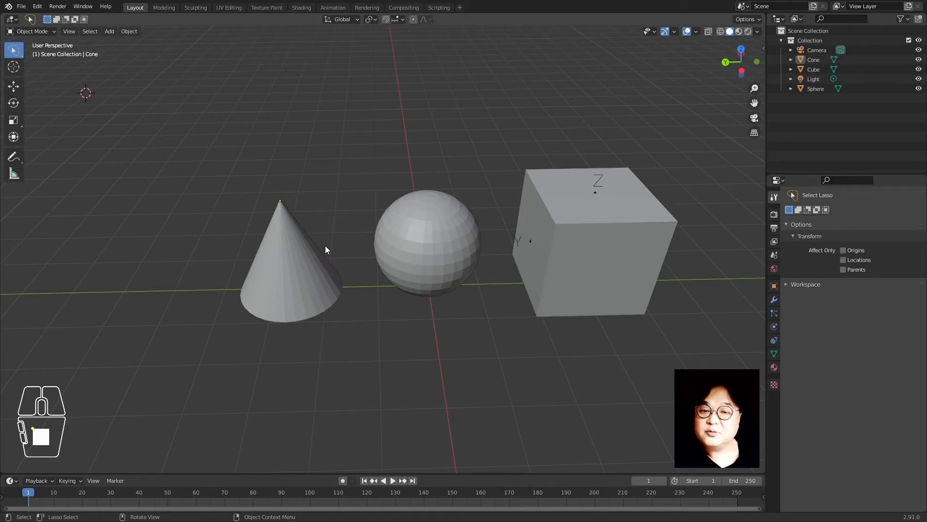
# Select the cone and toggle it between Edit Mode and Object Mode
pyautogui.click(295, 256)
pyautogui.click(215, 123)
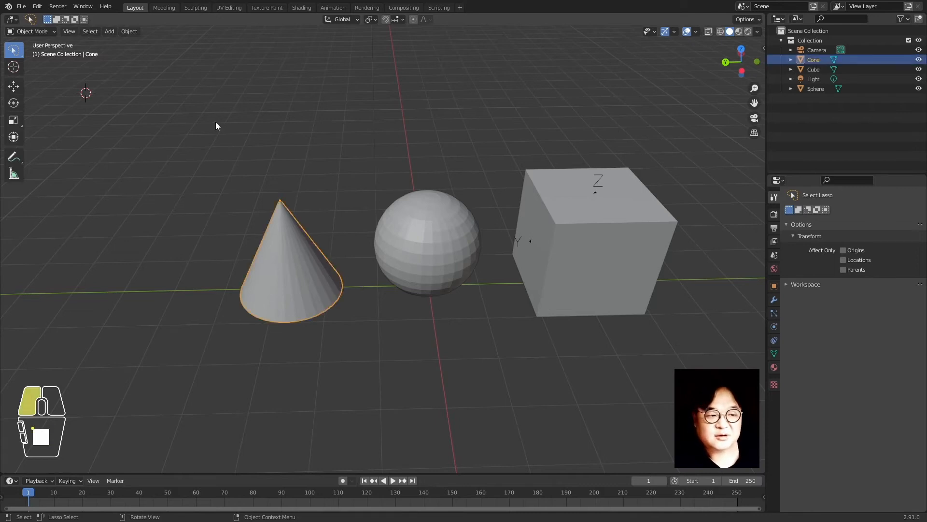
pyautogui.press('Tab')
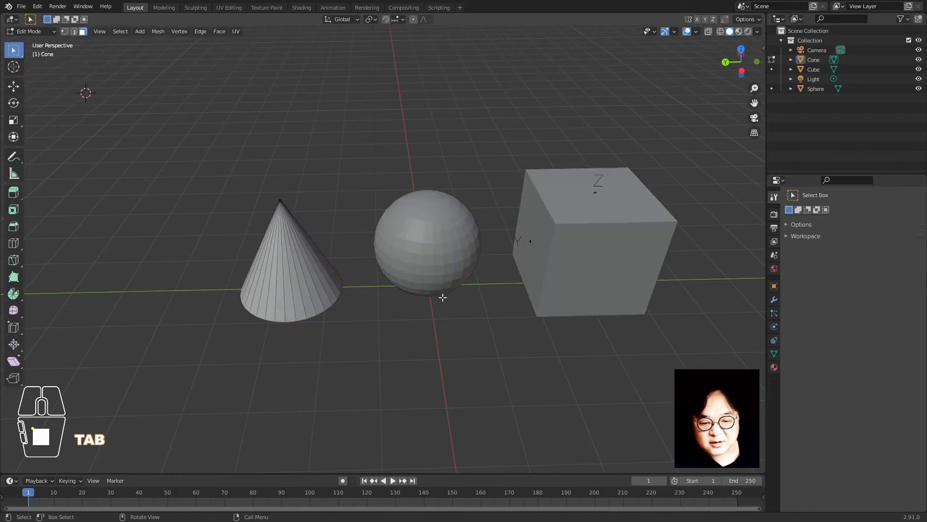
pyautogui.press('Tab')
pyautogui.click(309, 308)
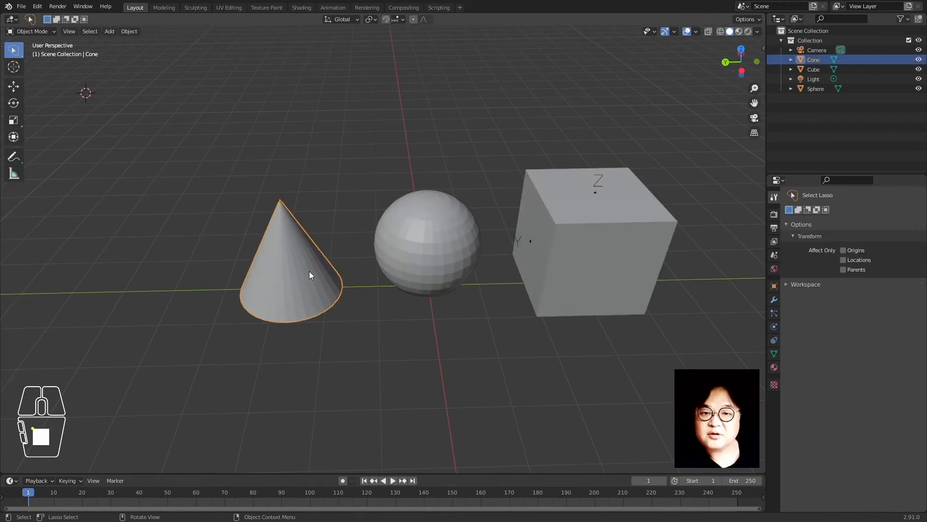
pyautogui.press('Tab')
pyautogui.press('Tab')
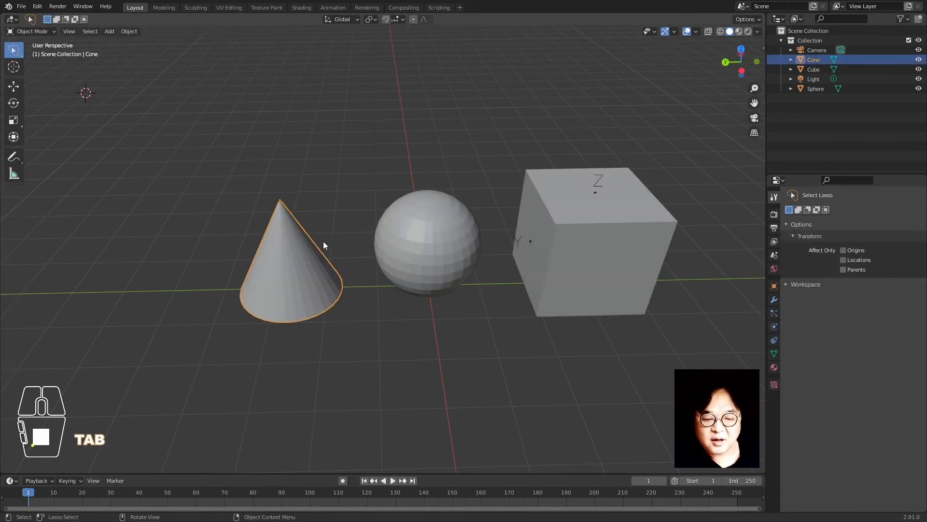
# Deselect and reselect the cone, then open the interaction mode dropdown
pyautogui.click(338, 157)
pyautogui.click(235, 143)
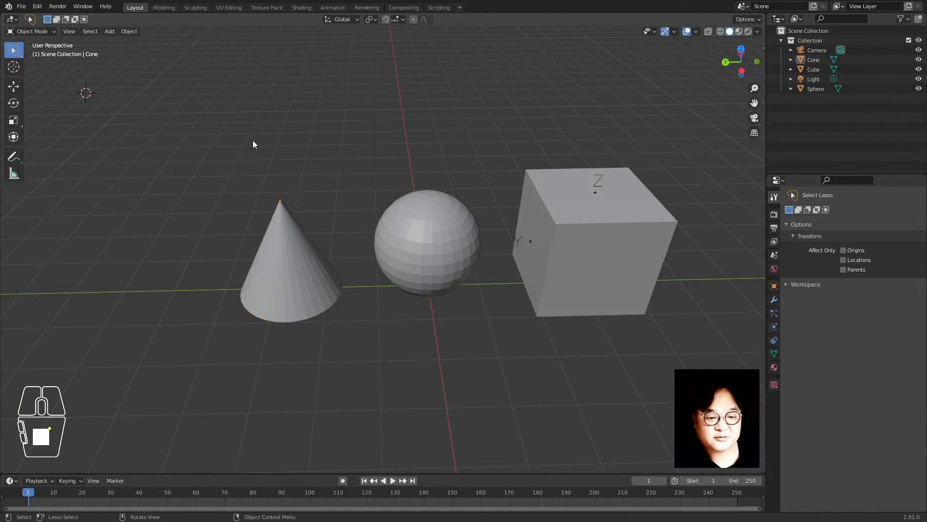
pyautogui.click(271, 240)
pyautogui.click(108, 141)
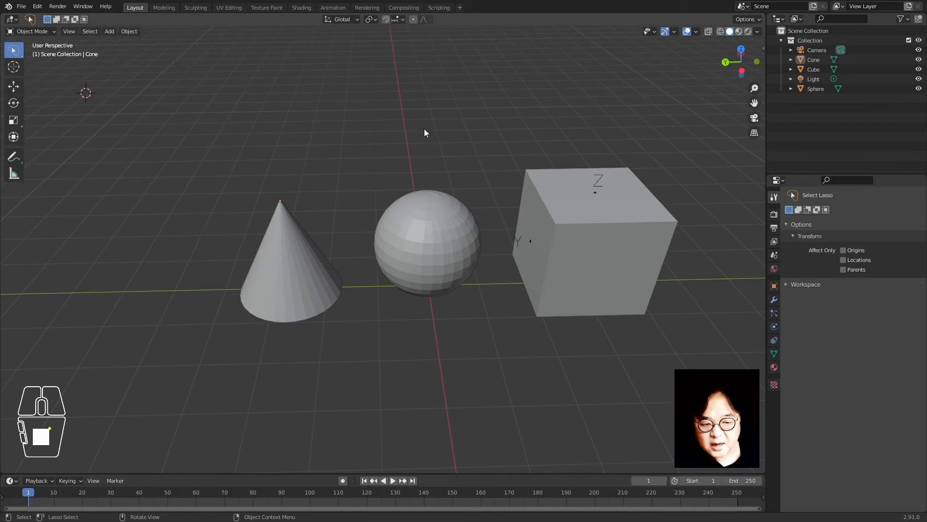
pyautogui.click(46, 32)
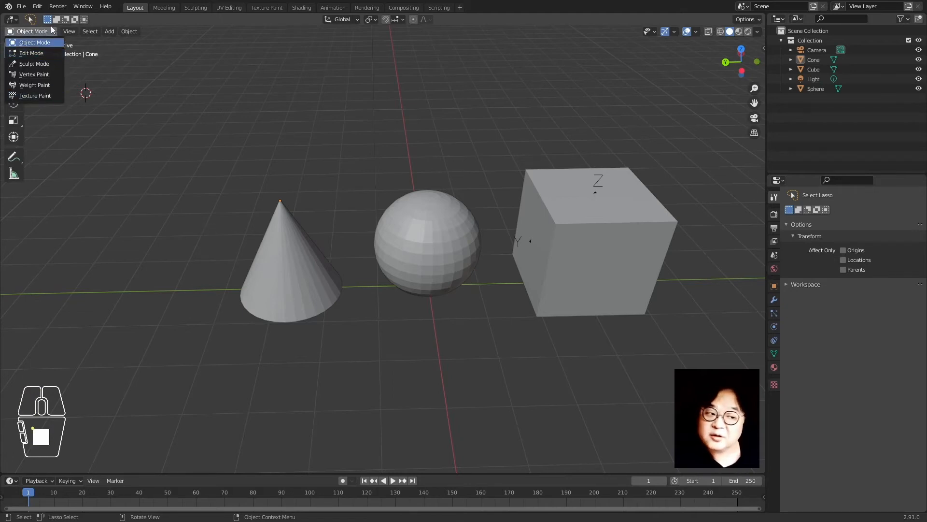
pyautogui.click(43, 63)
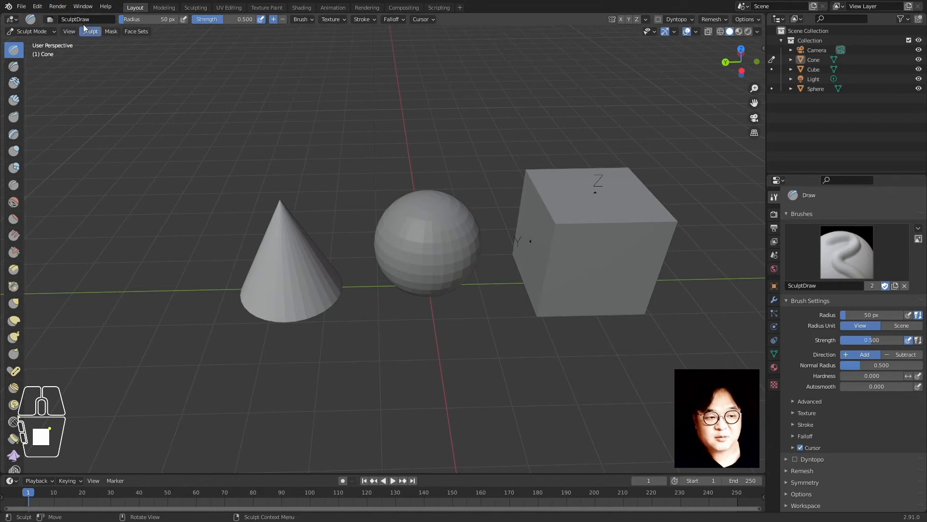
pyautogui.click(52, 17)
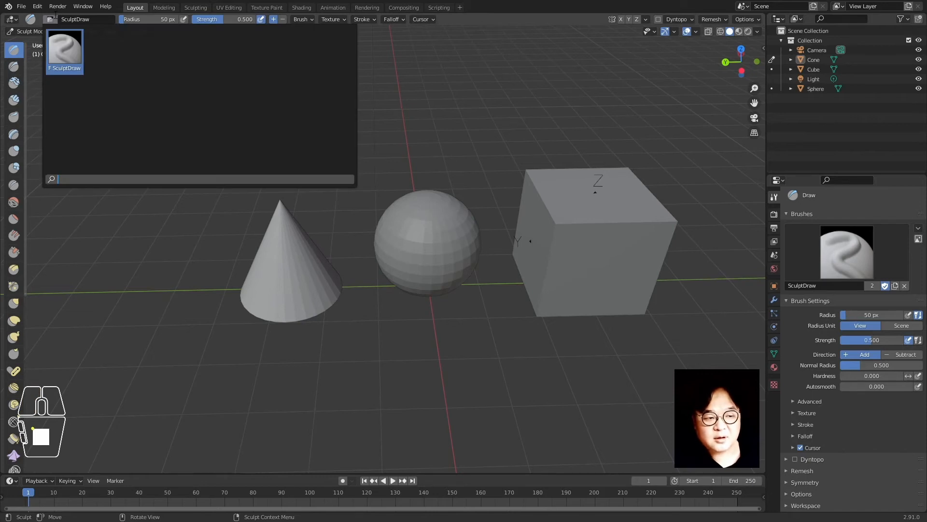
pyautogui.click(28, 32)
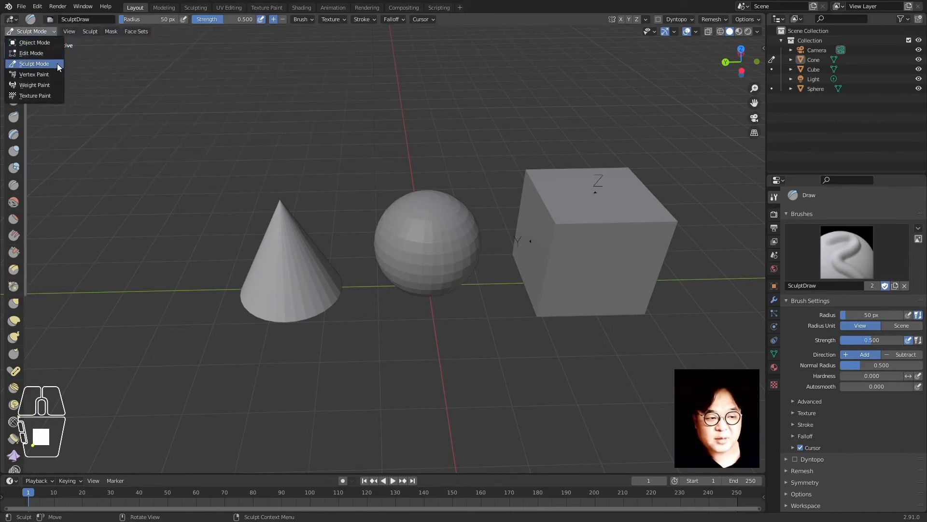
pyautogui.click(51, 76)
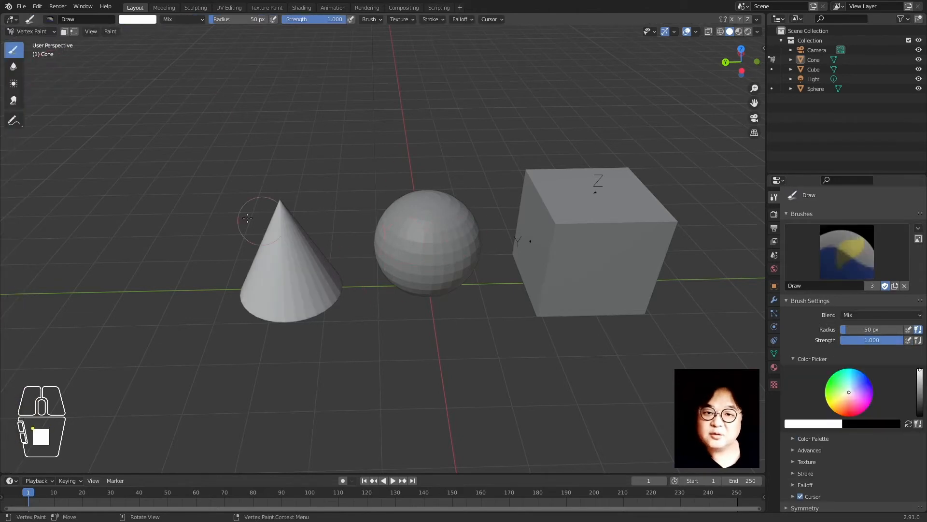
pyautogui.click(22, 32)
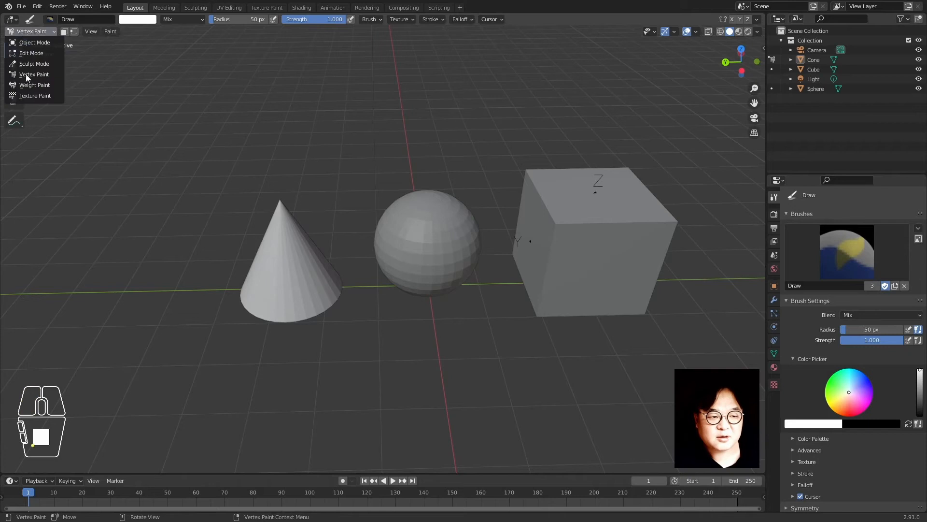
pyautogui.click(54, 85)
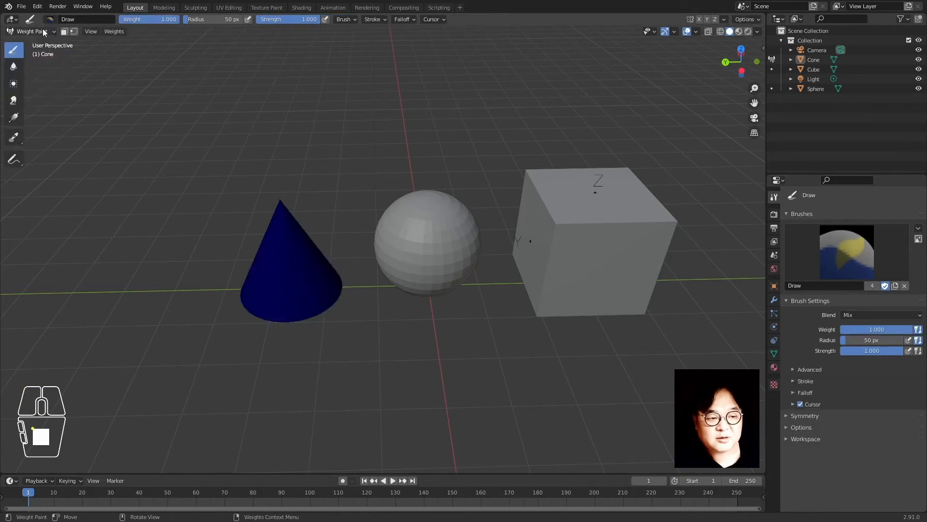
pyautogui.click(42, 30)
pyautogui.click(41, 96)
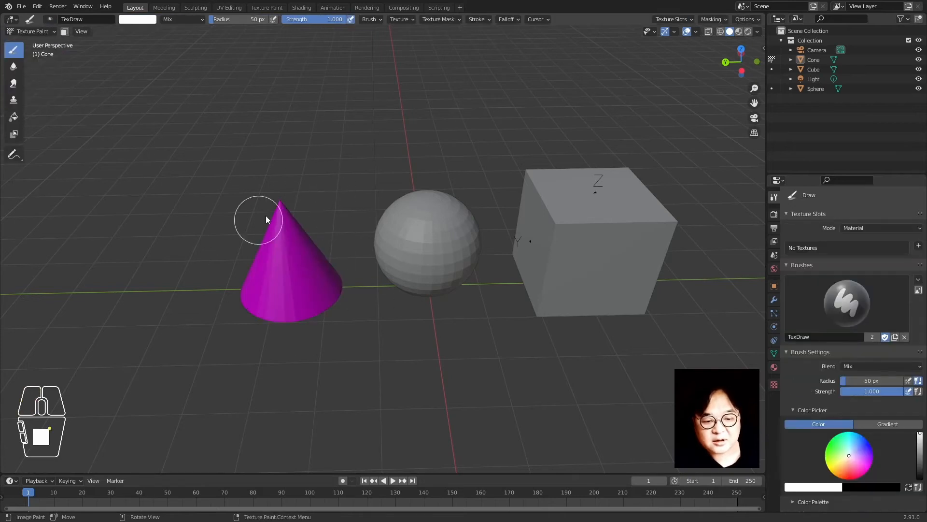
pyautogui.click(30, 28)
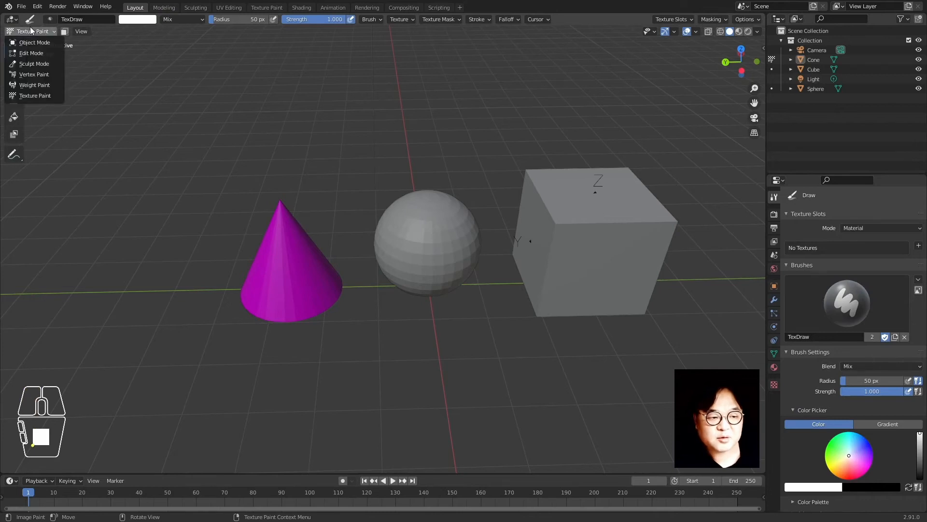
pyautogui.click(33, 42)
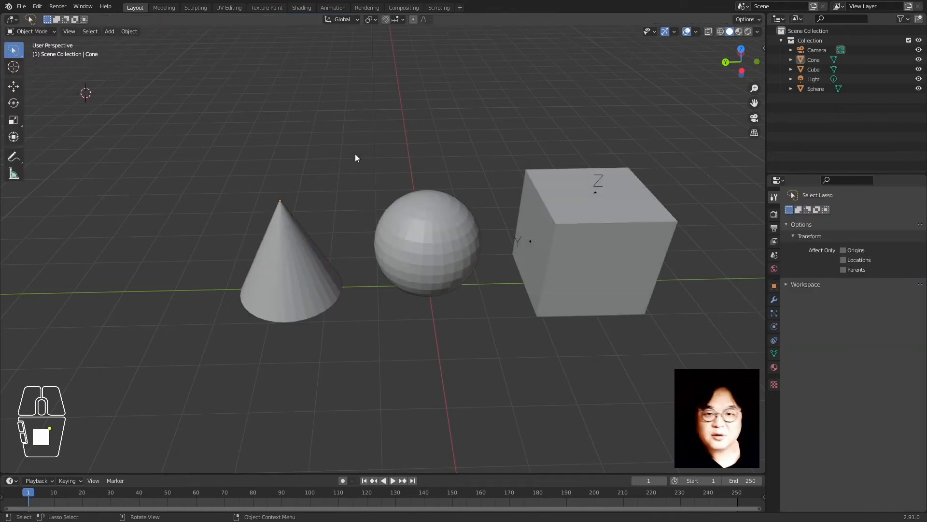
# Put the cone into Edit Mode from the mode list, then toggle it back with Tab
pyautogui.click(288, 251)
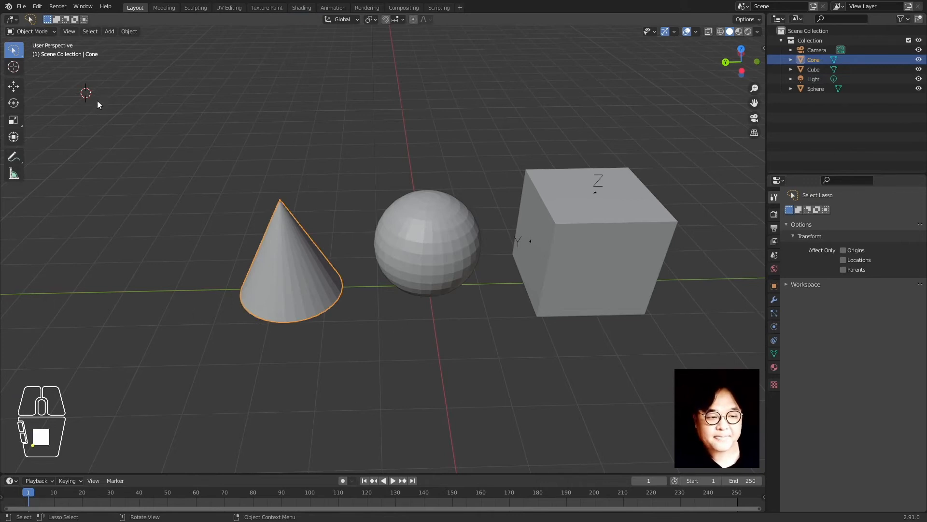
pyautogui.click(45, 33)
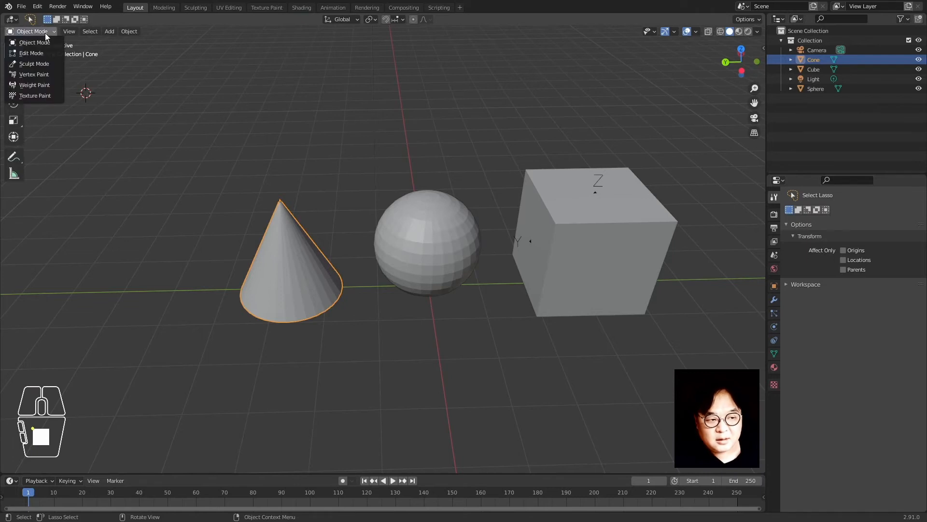
pyautogui.click(43, 52)
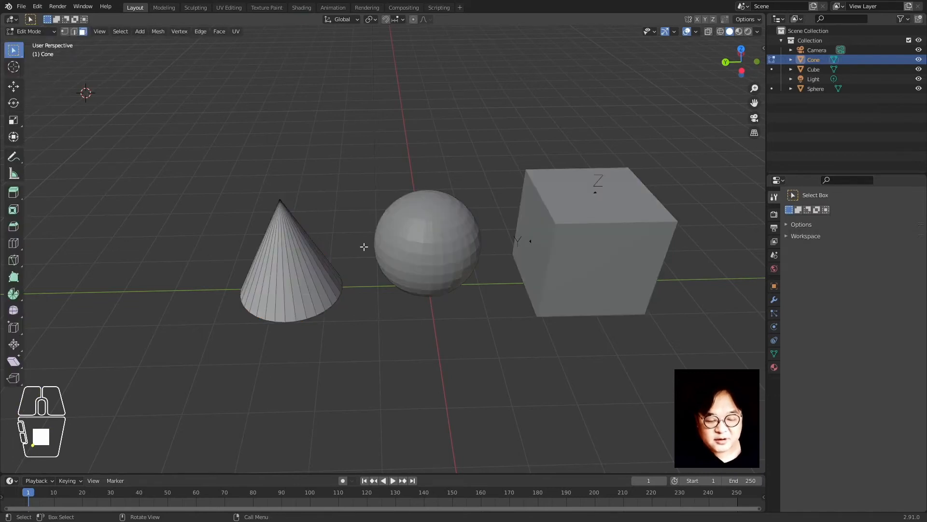
pyautogui.click(323, 172)
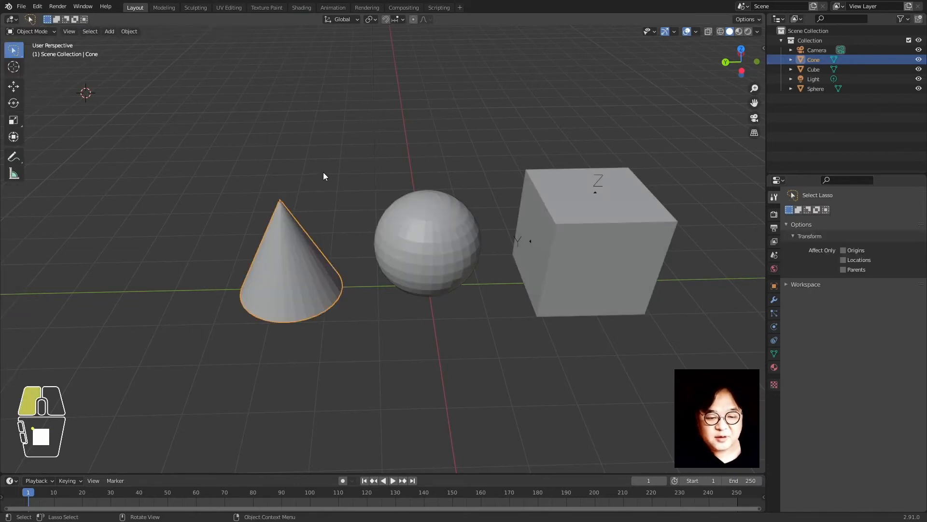
pyautogui.click(320, 284)
pyautogui.press('Tab')
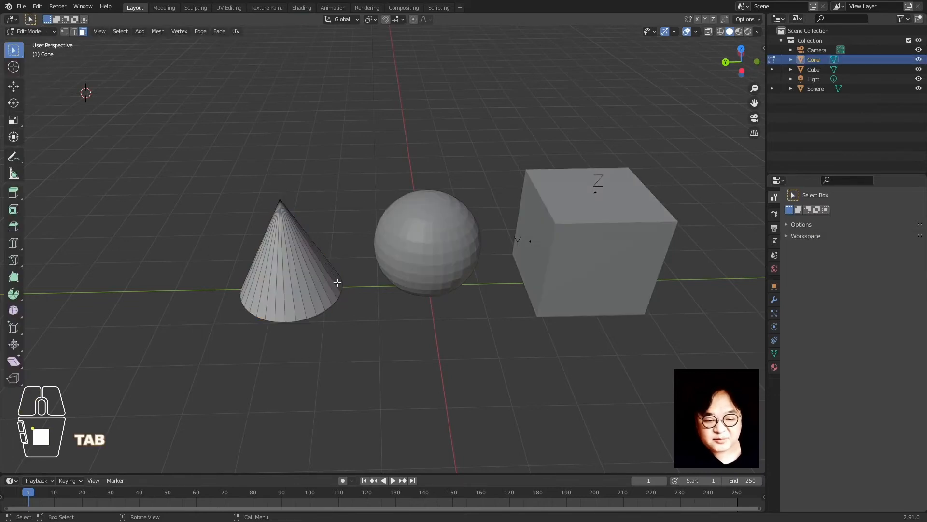
pyautogui.press('Tab')
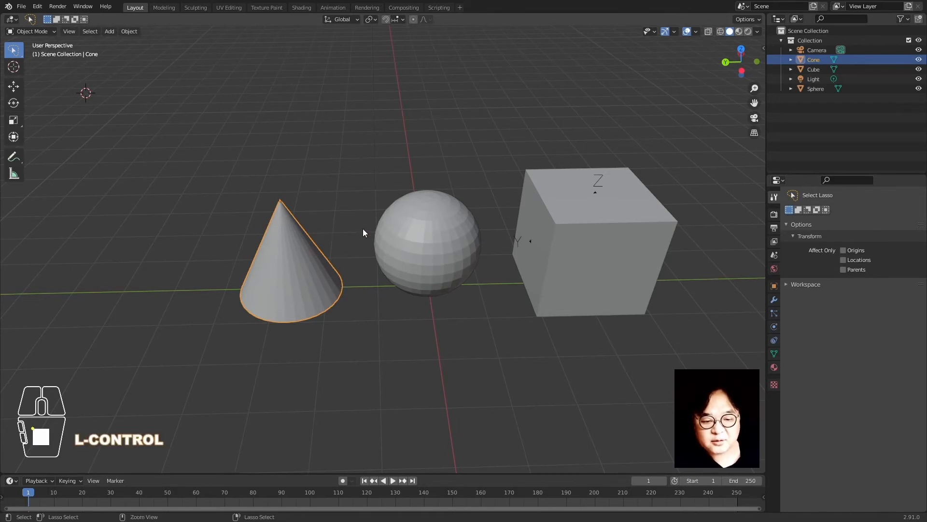
# Switch the cone between Object and Edit Mode using the Ctrl+Tab pie menu
pyautogui.hotkey('ctrl', 'Tab')
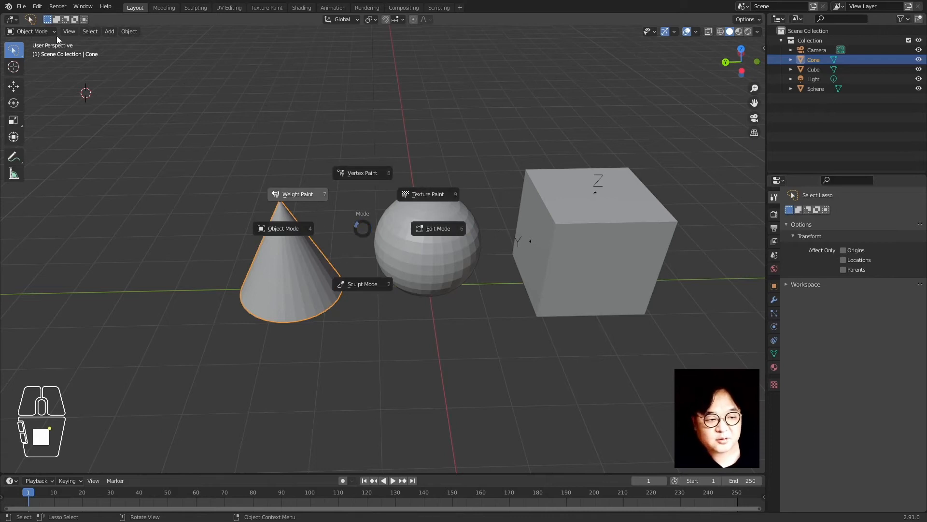
pyautogui.click(267, 242)
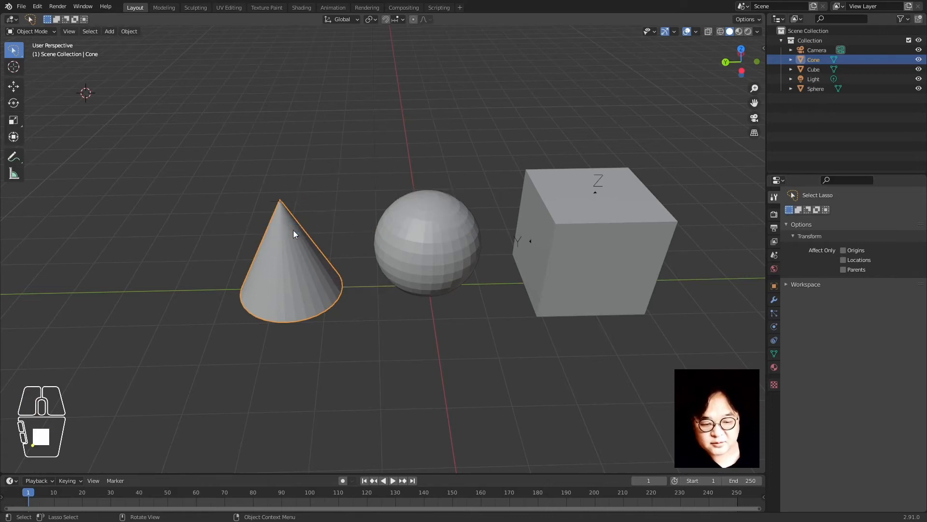
pyautogui.hotkey('ctrl', 'Tab')
pyautogui.click(356, 275)
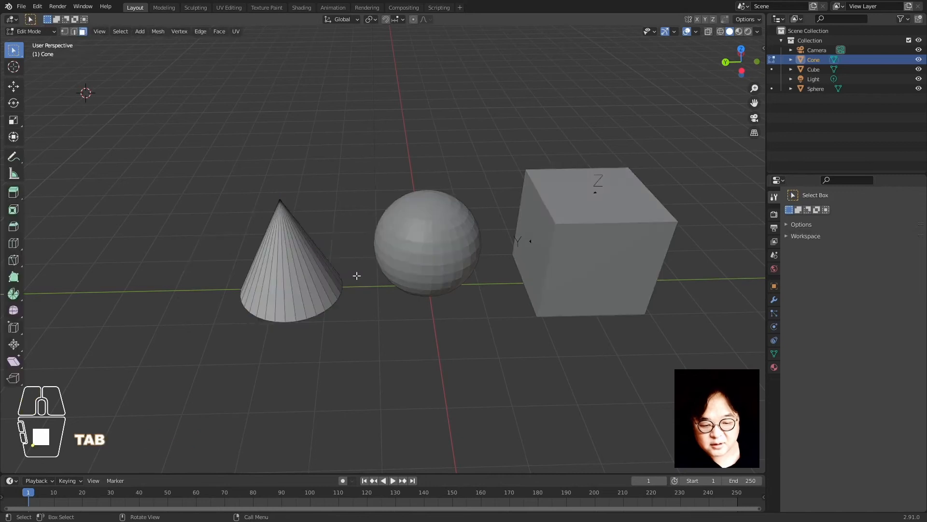
pyautogui.hotkey('ctrl', 'Tab')
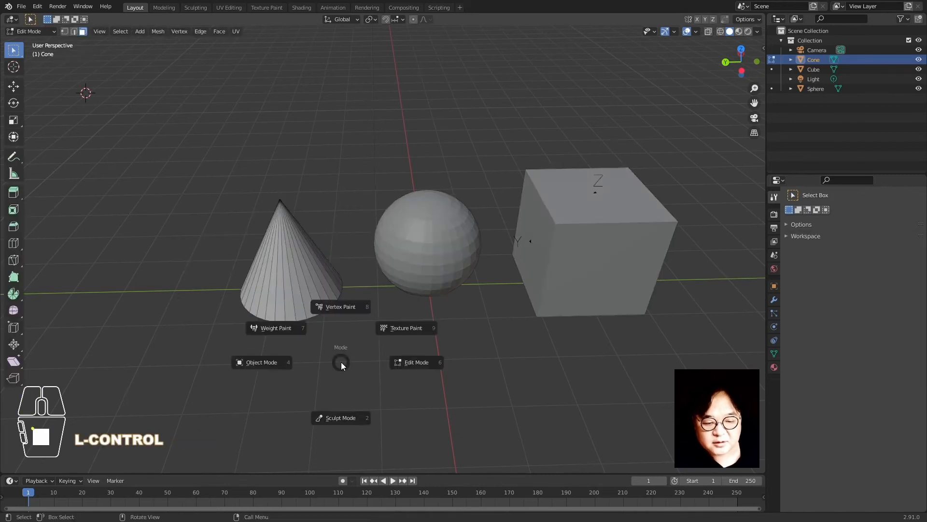
pyautogui.click(267, 360)
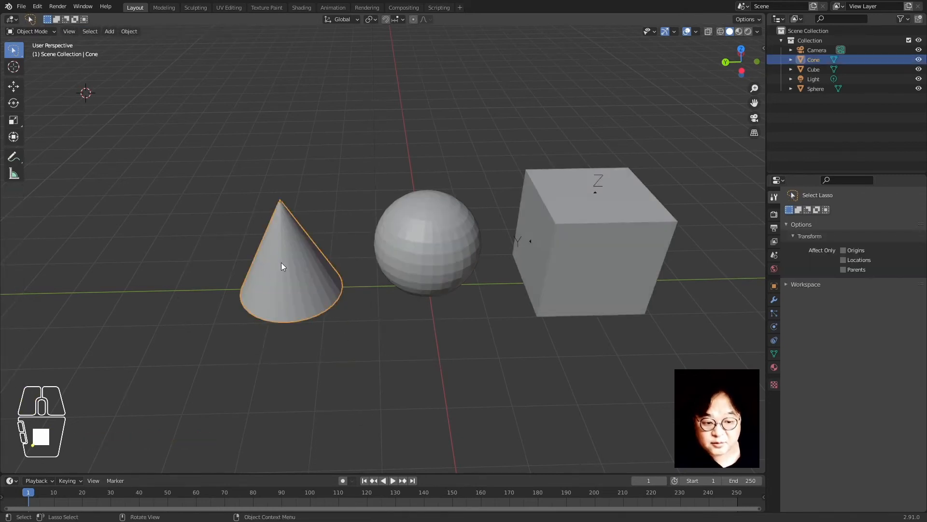
# Enter Edit Mode on the cone and select two of its faces
pyautogui.press('Tab')
pyautogui.click(323, 304)
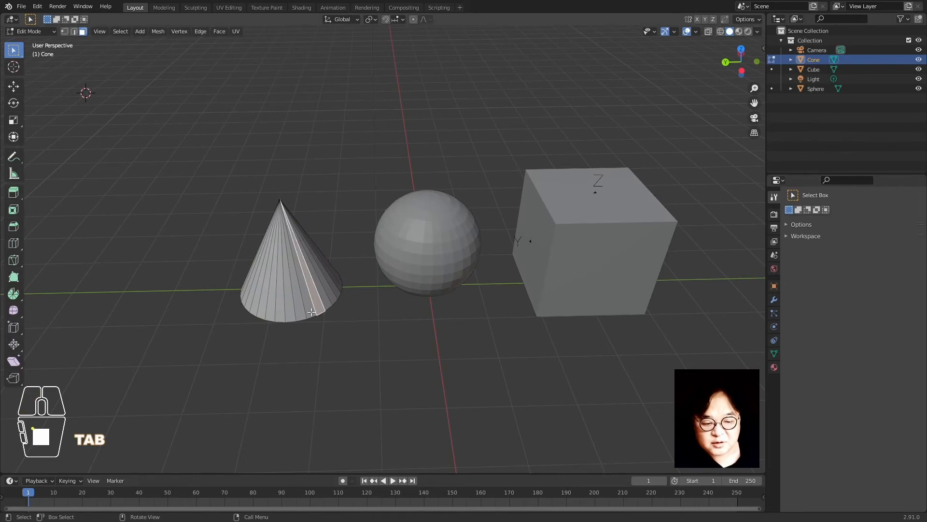
pyautogui.click(257, 265)
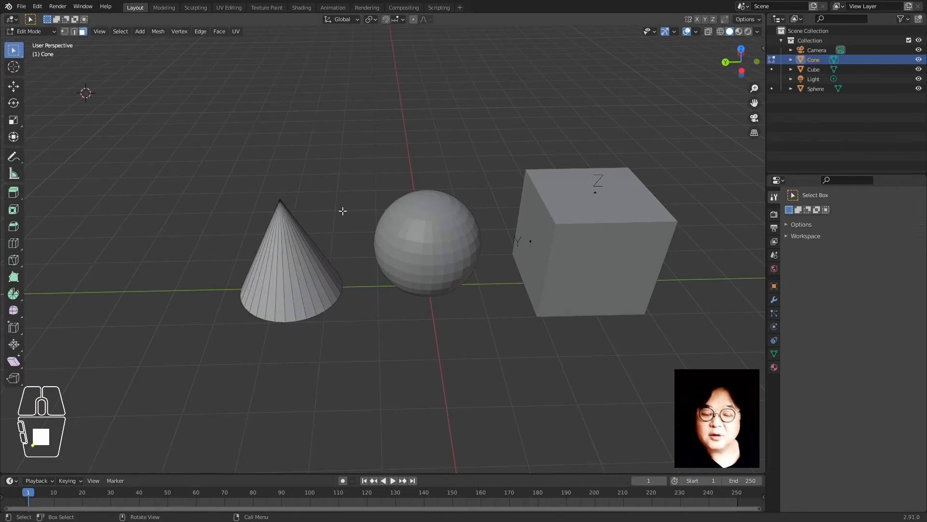
# Lower the cone's tip vertex along Z, then return to Object Mode
pyautogui.scroll(5, 306, 306)
pyautogui.scroll(-5, 278, 263)
pyautogui.keyDown('shift'); pyautogui.moveTo(491, 262); pyautogui.dragTo(397, 285, button='middle'); pyautogui.keyUp('shift')
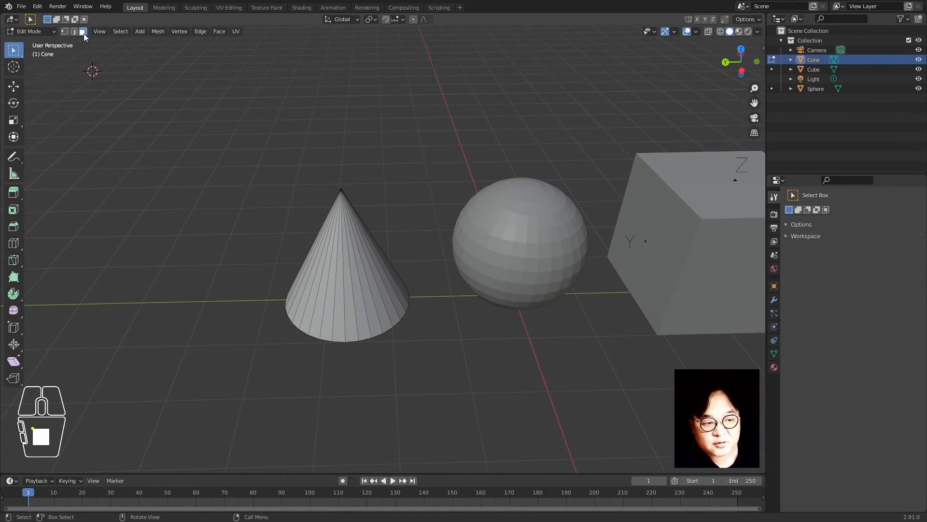
pyautogui.click(337, 191)
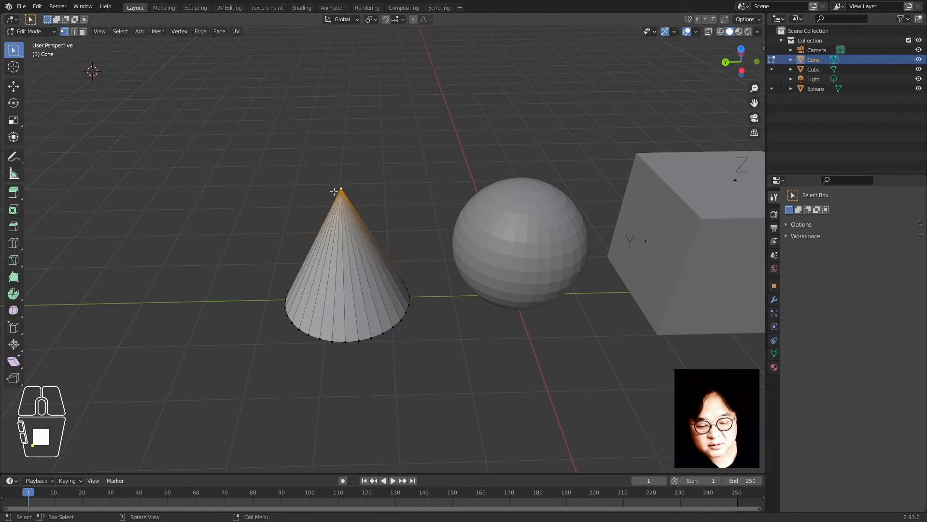
pyautogui.press('g')
pyautogui.press('z')
pyautogui.click(383, 277)
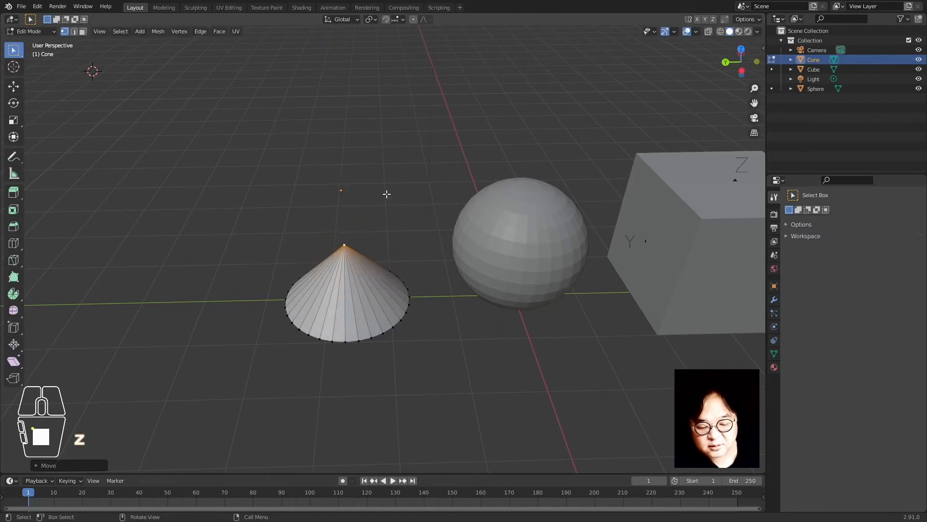
pyautogui.press('Tab')
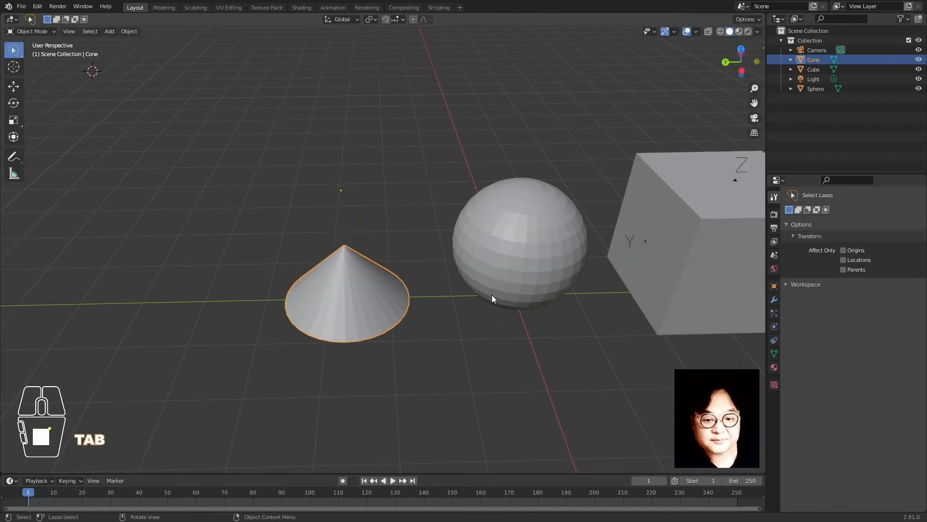
# Pull the sphere's top pole vertex along Z into a spike
pyautogui.click(532, 244)
pyautogui.press('Tab')
pyautogui.click(529, 191)
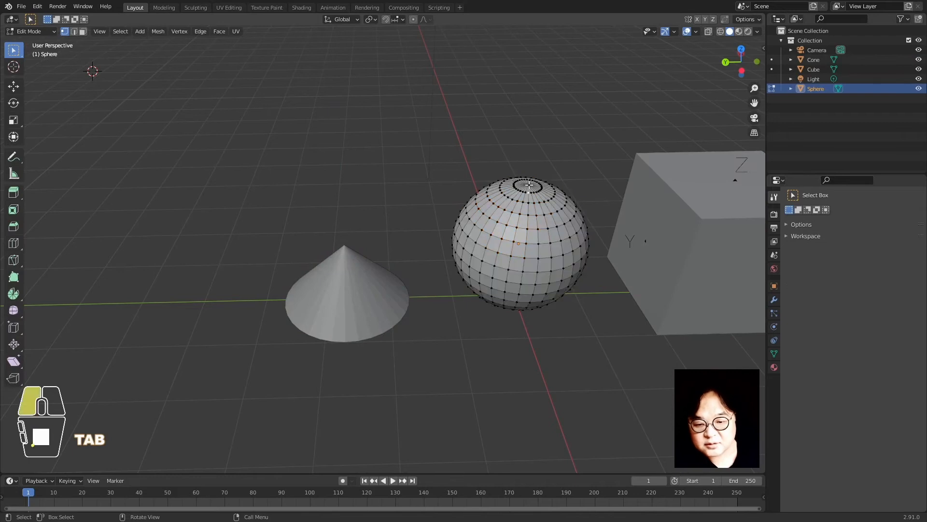
pyautogui.press('g')
pyautogui.press('z')
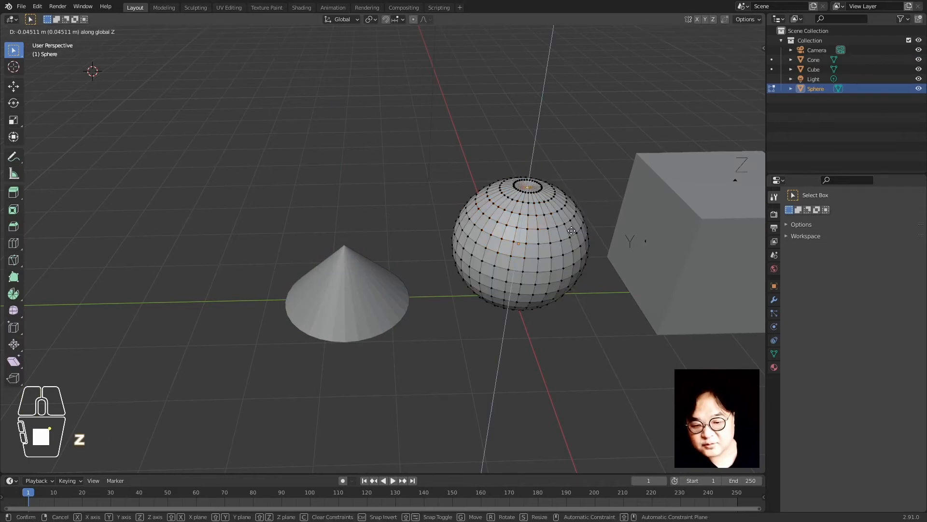
pyautogui.click(574, 213)
pyautogui.press('Tab')
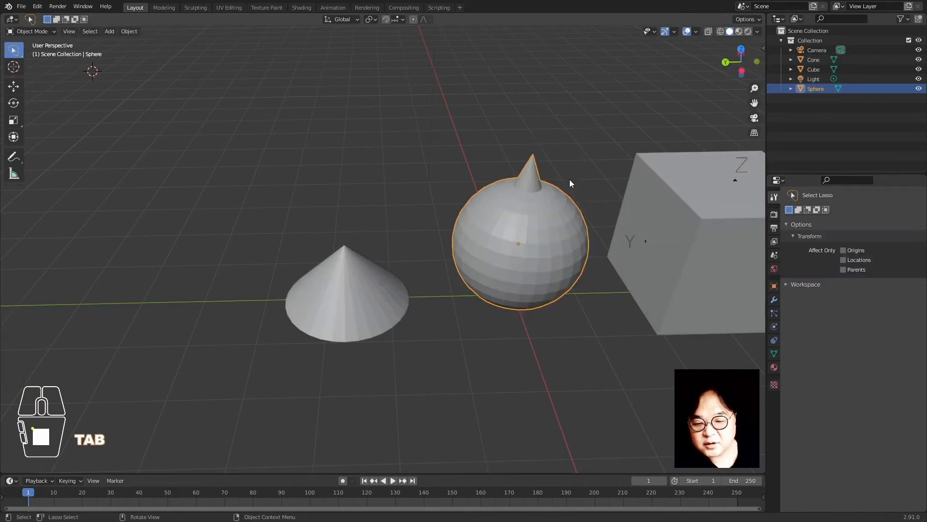
# Lower the cube's two top back vertices 0.8381 m along Z into a slope
pyautogui.click(569, 179)
pyautogui.scroll(-3, 528, 262)
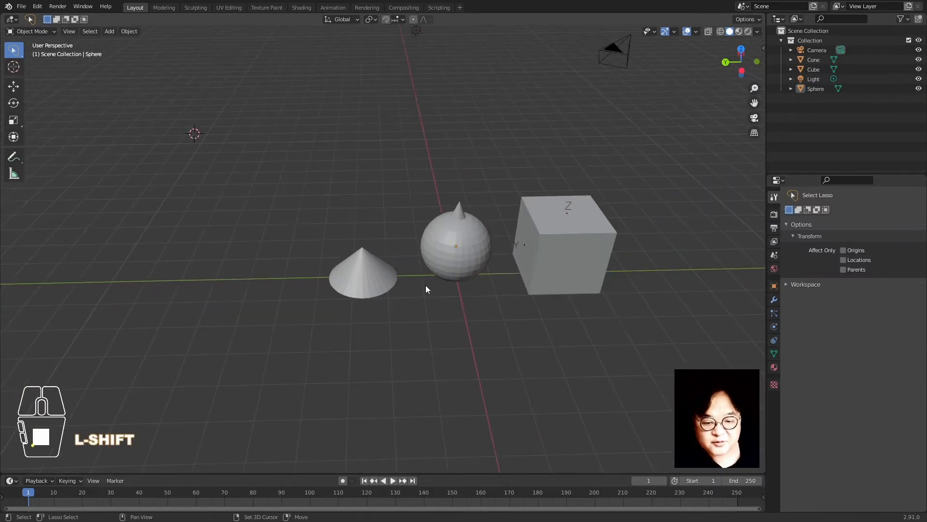
pyautogui.moveTo(431, 278)
pyautogui.mouseDown(button='middle')
pyautogui.moveTo(337, 292)
pyautogui.moveTo(421, 268)
pyautogui.mouseUp(button='middle')
pyautogui.scroll(1, 421, 268)
pyautogui.click(524, 213)
pyautogui.press('Tab')
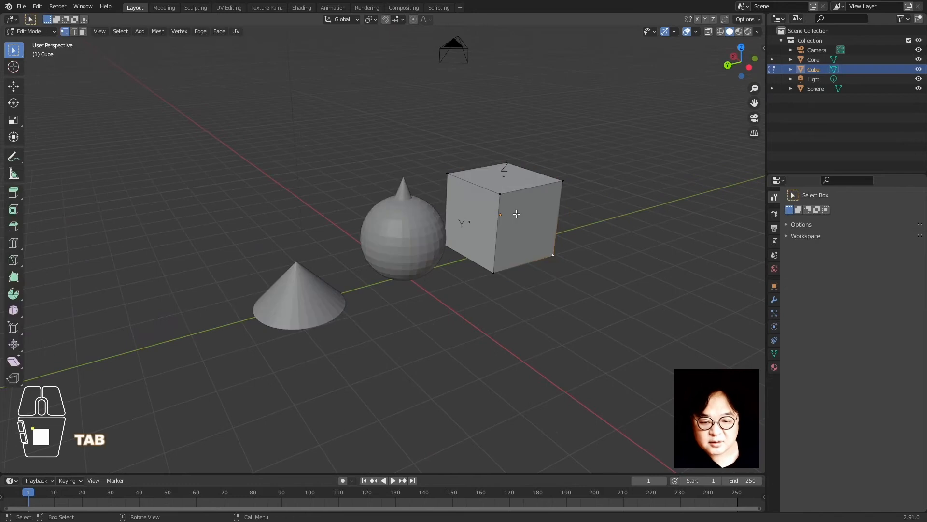
pyautogui.click(501, 195)
pyautogui.keyDown('shift'); pyautogui.click(449, 175); pyautogui.keyUp('shift')
pyautogui.press('g')
pyautogui.press('z')
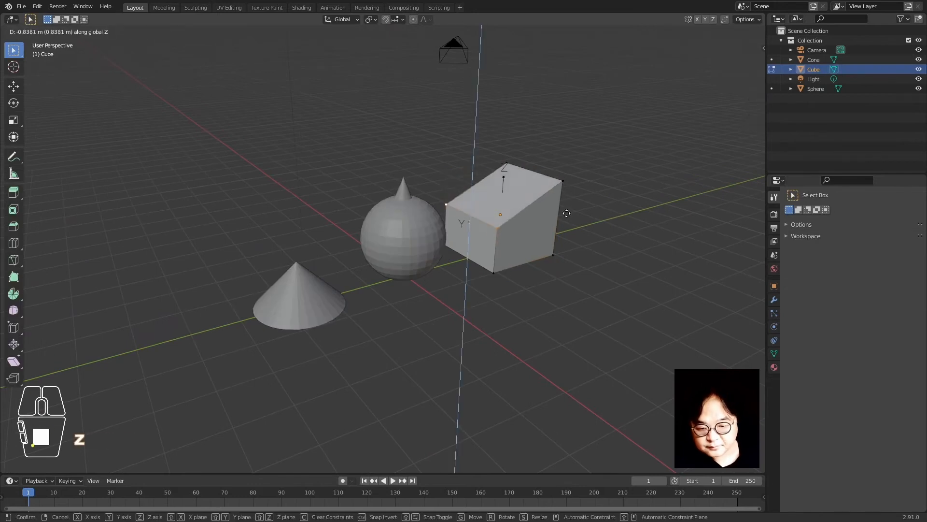
pyautogui.click(567, 213)
# Exit and re-enter Edit Mode on the cube from a new viewing angle
pyautogui.press('Tab')
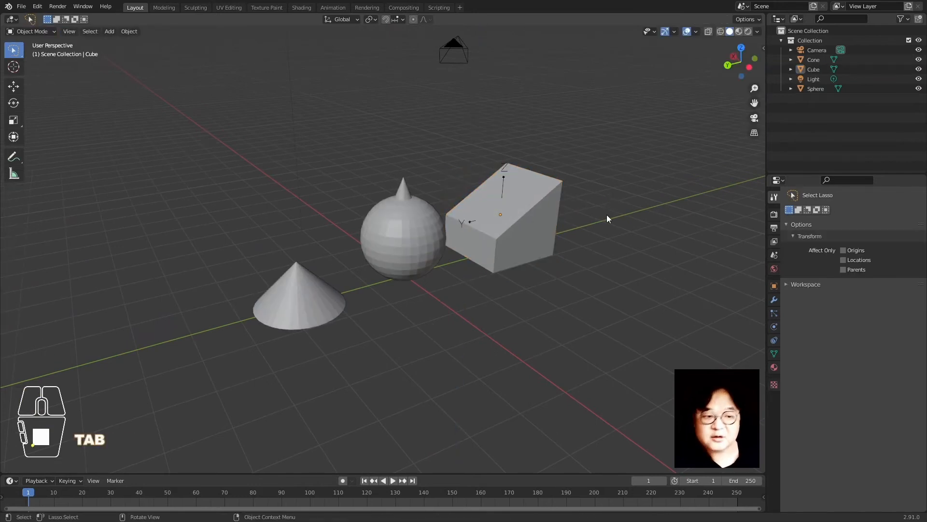
pyautogui.moveTo(607, 219); pyautogui.dragTo(569, 260, button='middle')
pyautogui.press('Tab')
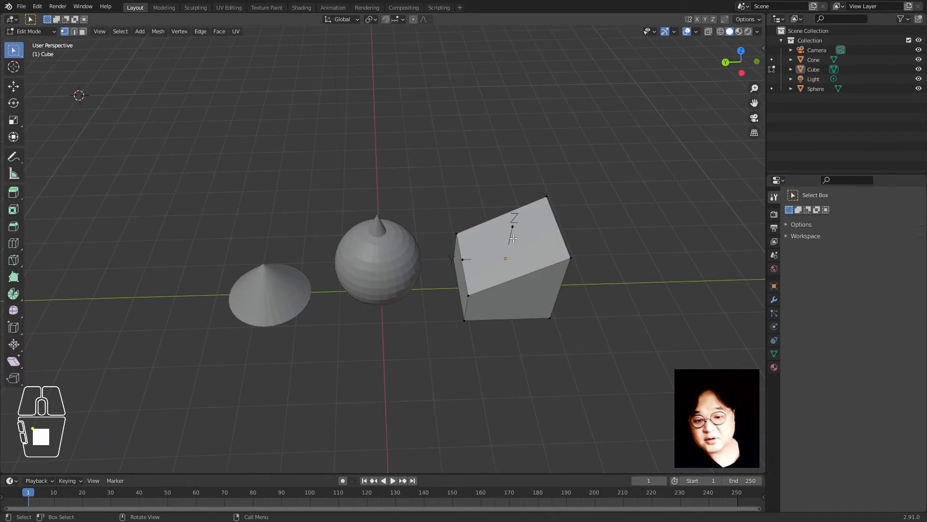
# Add a centred vertical loop cut to the cube and raise it along Z
pyautogui.press('ctrl')
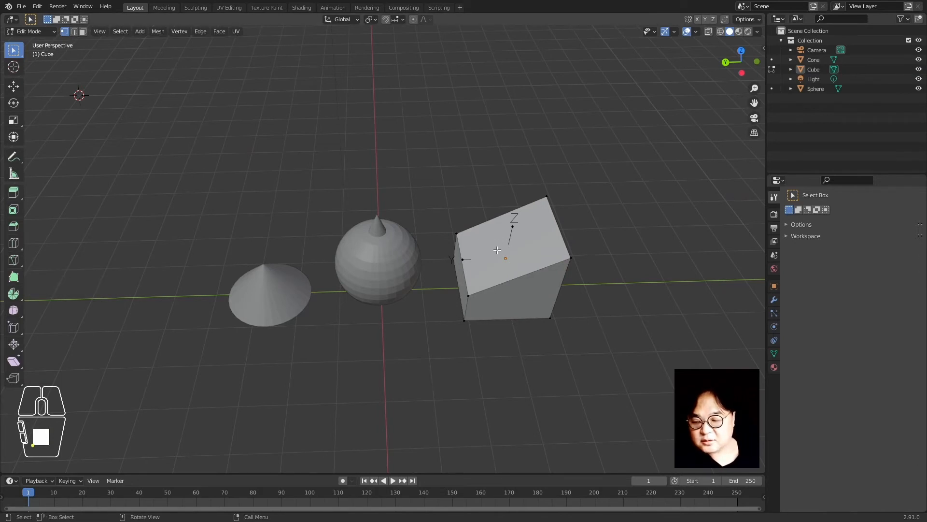
pyautogui.hotkey('ctrl', 'r')
pyautogui.click(511, 213)
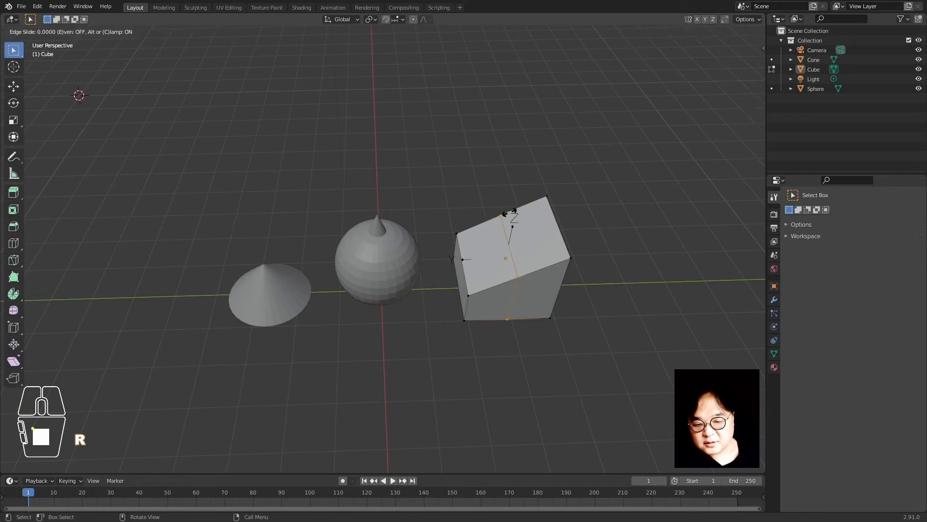
pyautogui.click(510, 213)
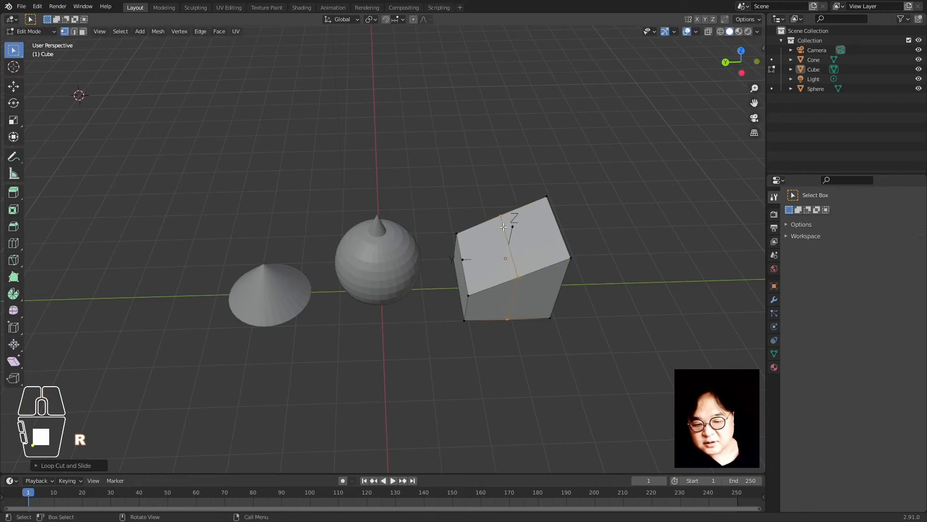
pyautogui.press('g')
pyautogui.press('z')
pyautogui.click(594, 256)
# Add a centred horizontal loop cut and raise it along Z
pyautogui.hotkey('ctrl', 'r')
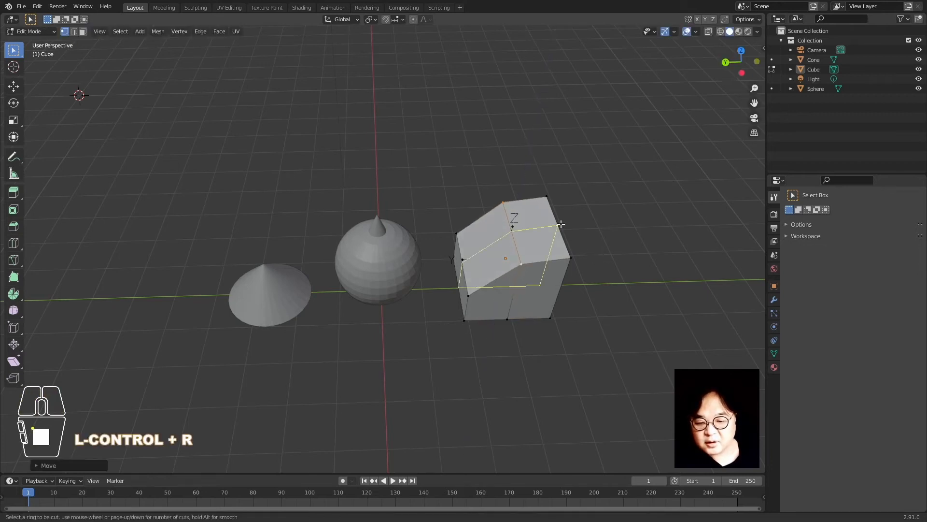
pyautogui.click(561, 223)
pyautogui.rightClick(561, 223)
pyautogui.press('g')
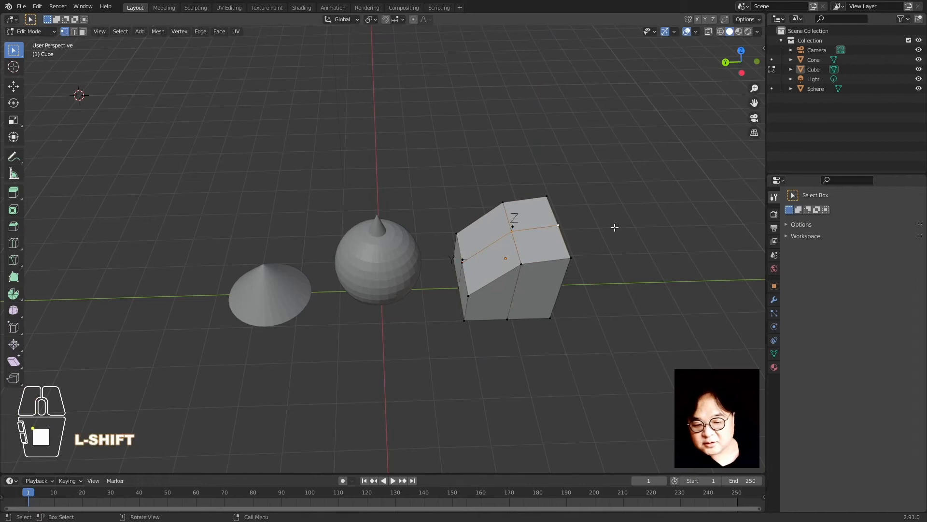
pyautogui.press('z')
pyautogui.click(618, 211)
# Add a third loop cut and slide it with clamping toggled
pyautogui.moveTo(619, 211); pyautogui.dragTo(497, 316, button='middle')
pyautogui.hotkey('ctrl', 'r')
pyautogui.click(544, 281)
pyautogui.rightClick(543, 281)
pyautogui.click(455, 298)
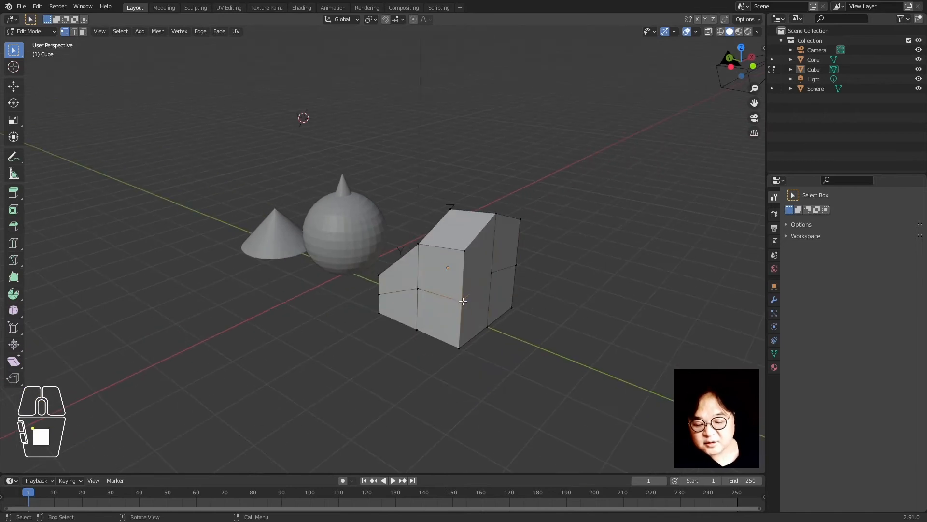
pyautogui.press('c')
pyautogui.click(499, 273)
# Push two side vertices of the cube outward along Y
pyautogui.moveTo(553, 268); pyautogui.dragTo(555, 314, button='middle')
pyautogui.press('g')
pyautogui.press('y')
pyautogui.click(583, 321)
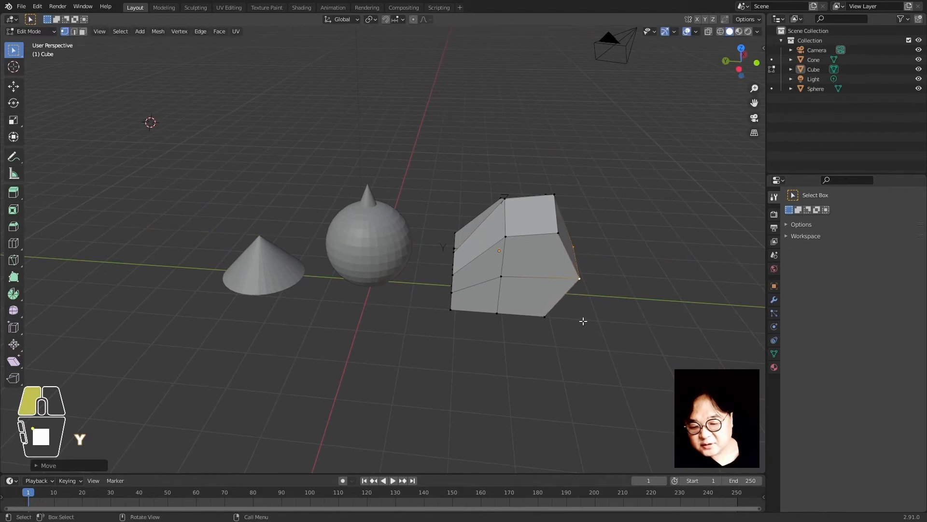
pyautogui.moveTo(614, 333); pyautogui.dragTo(546, 352, button='middle')
pyautogui.click(412, 365)
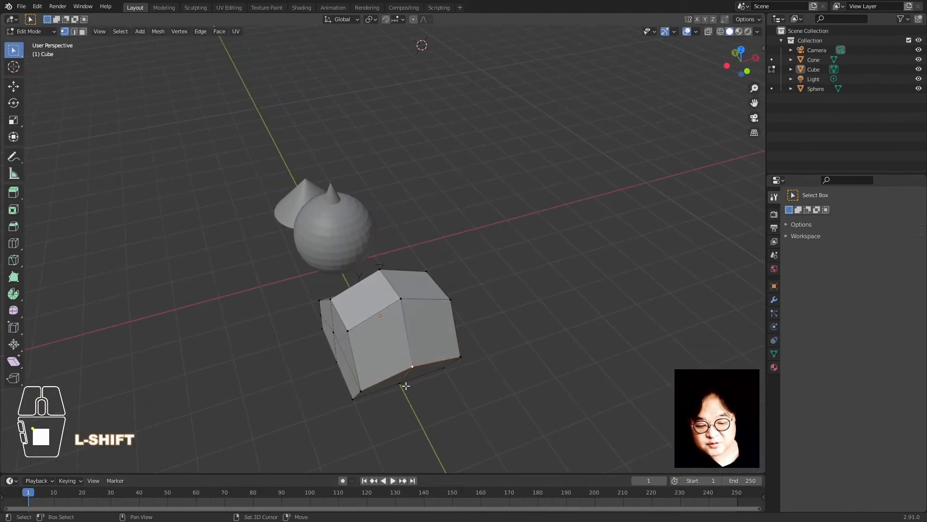
pyautogui.press('g')
pyautogui.press('y')
pyautogui.click(604, 382)
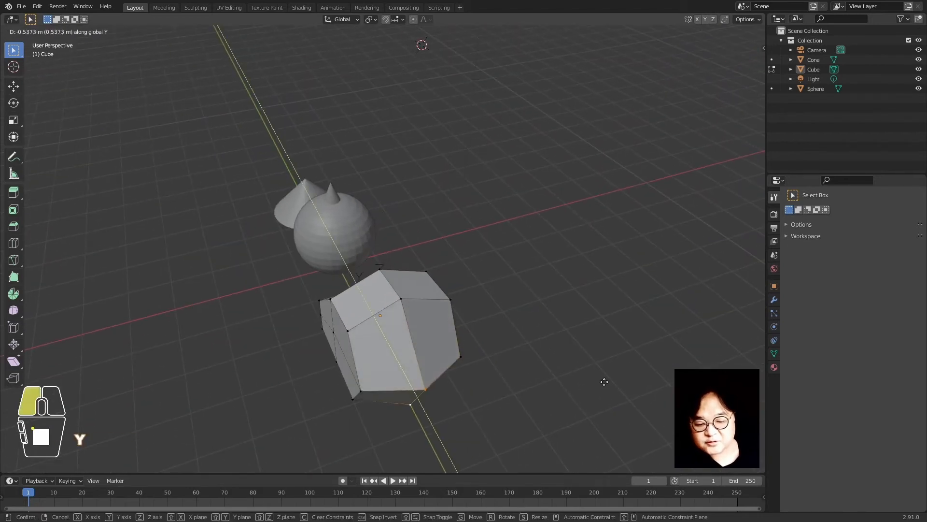
# Move a pair of side vertices along Y
pyautogui.moveTo(478, 398); pyautogui.dragTo(544, 350, button='middle')
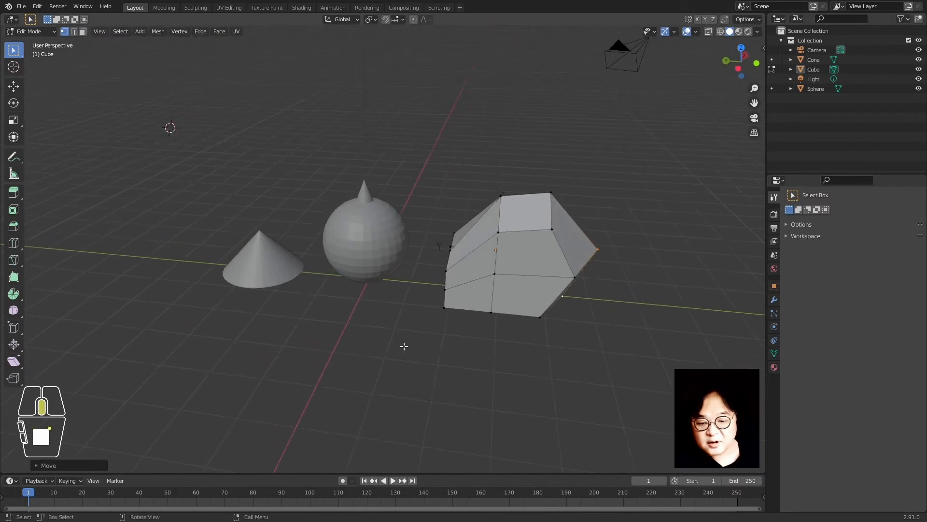
pyautogui.moveTo(404, 346); pyautogui.dragTo(430, 337, button='middle')
pyautogui.click(455, 251)
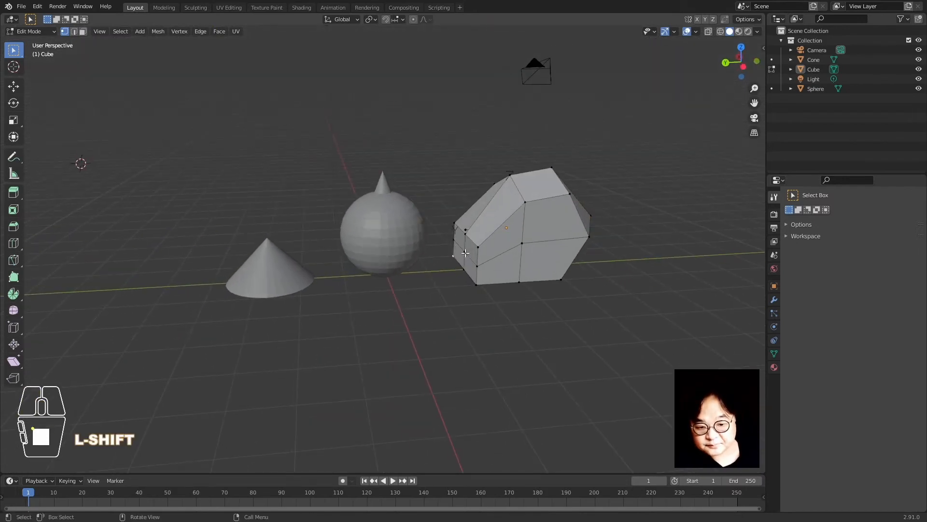
pyautogui.keyDown('shift'); pyautogui.click(465, 253); pyautogui.keyUp('shift')
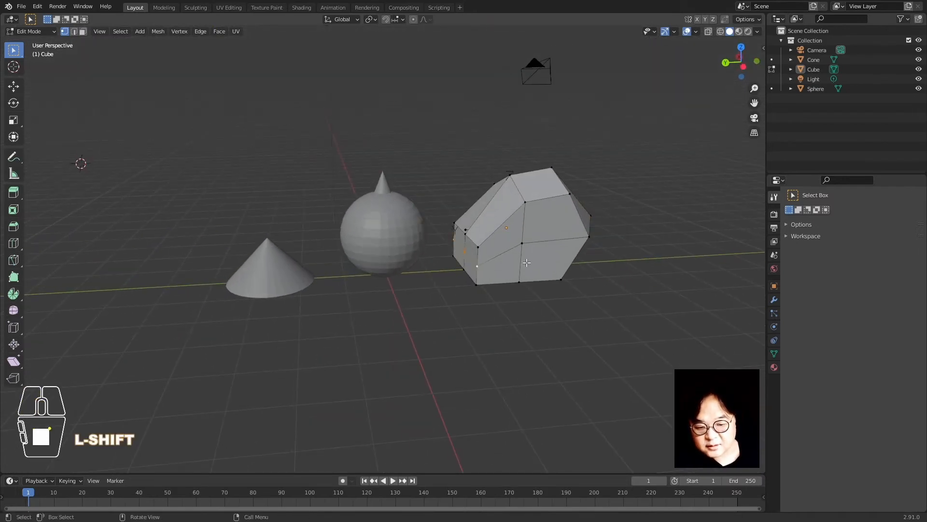
pyautogui.press('g')
pyautogui.press('y')
pyautogui.click(449, 272)
# Move the three left-edge vertices (bottom, middle, top) along Y
pyautogui.moveTo(468, 279); pyautogui.dragTo(482, 267, button='middle')
pyautogui.click(464, 264)
pyautogui.keyDown('shift'); pyautogui.click(458, 247); pyautogui.keyUp('shift')
pyautogui.keyDown('shift'); pyautogui.click(471, 222); pyautogui.keyUp('shift')
pyautogui.moveTo(482, 222); pyautogui.dragTo(505, 321, button='middle')
pyautogui.press('KP_Decimal')
pyautogui.scroll(-8, 505, 321)
pyautogui.moveTo(433, 225); pyautogui.dragTo(489, 247, button='middle')
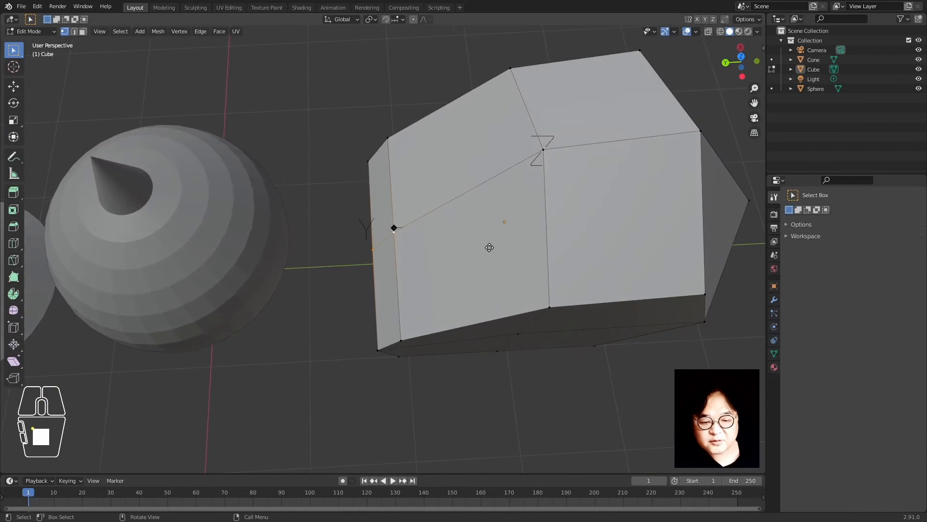
pyautogui.press('g')
pyautogui.press('y')
pyautogui.click(462, 263)
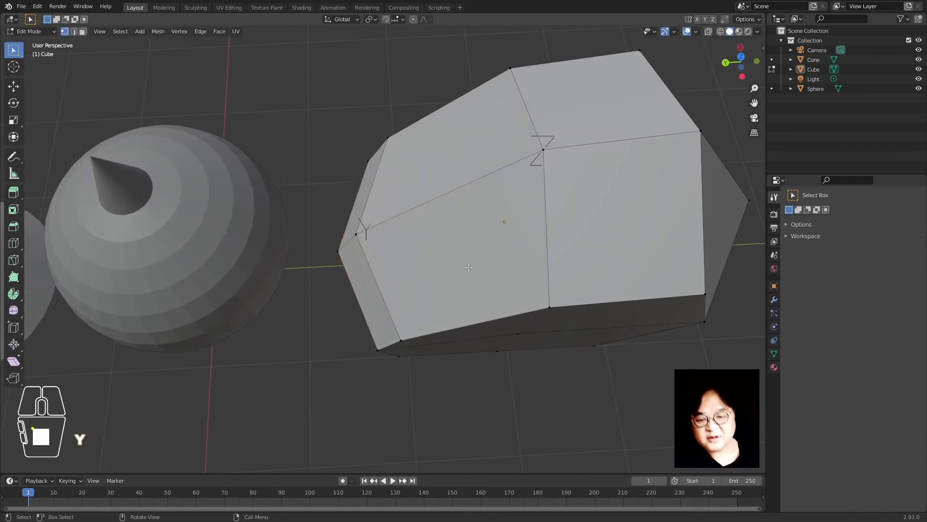
# Return to Object Mode and view the faceted cube
pyautogui.press('Tab')
pyautogui.scroll(-6, 468, 267)
pyautogui.moveTo(444, 328); pyautogui.dragTo(452, 314, button='middle')
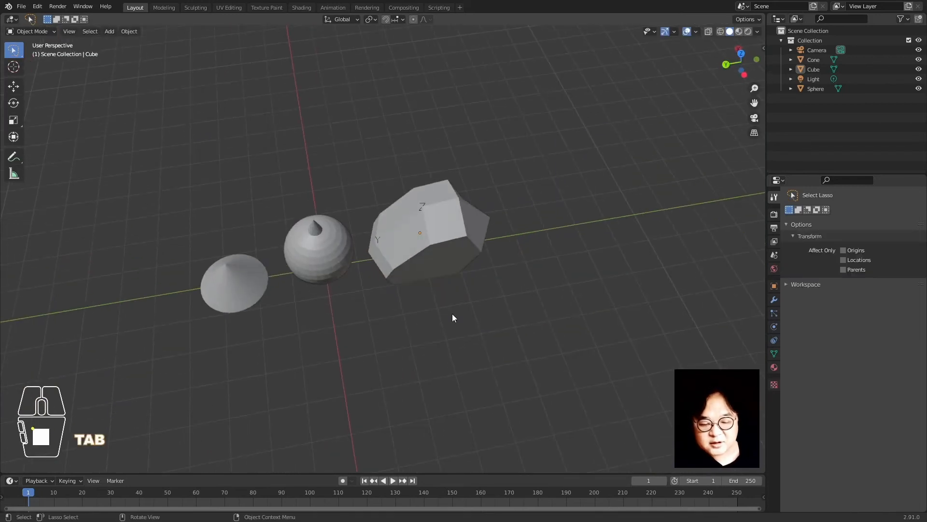
# Select the cube and move it about 1.591 m along the Y axis
pyautogui.click(449, 253)
pyautogui.click(454, 155)
pyautogui.click(466, 266)
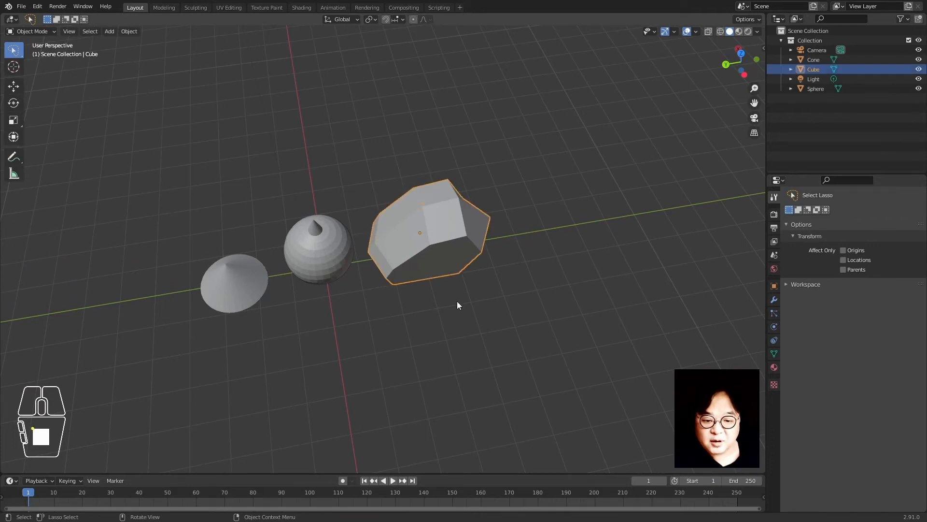
pyautogui.press('g')
pyautogui.press('y')
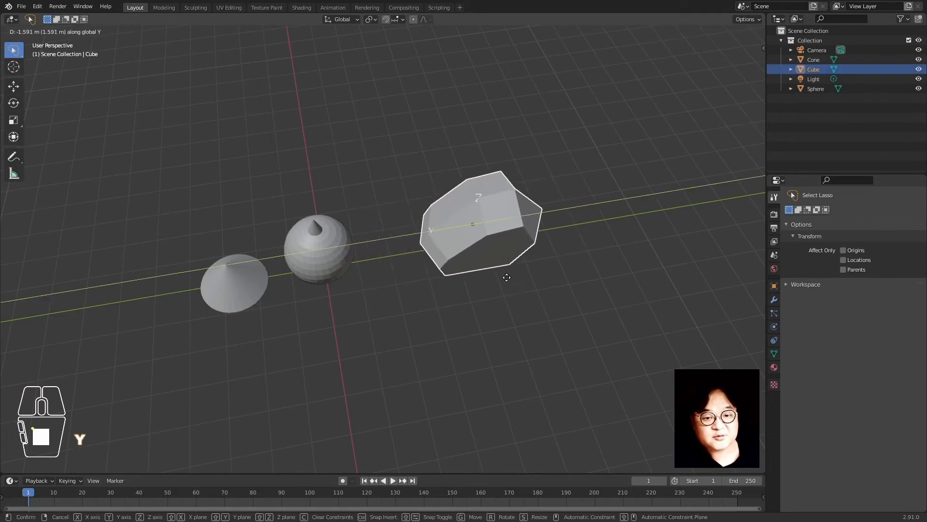
pyautogui.click(496, 280)
# Reselect the cube from a new view angle and start moving it freely
pyautogui.moveTo(377, 343); pyautogui.dragTo(387, 248, button='middle')
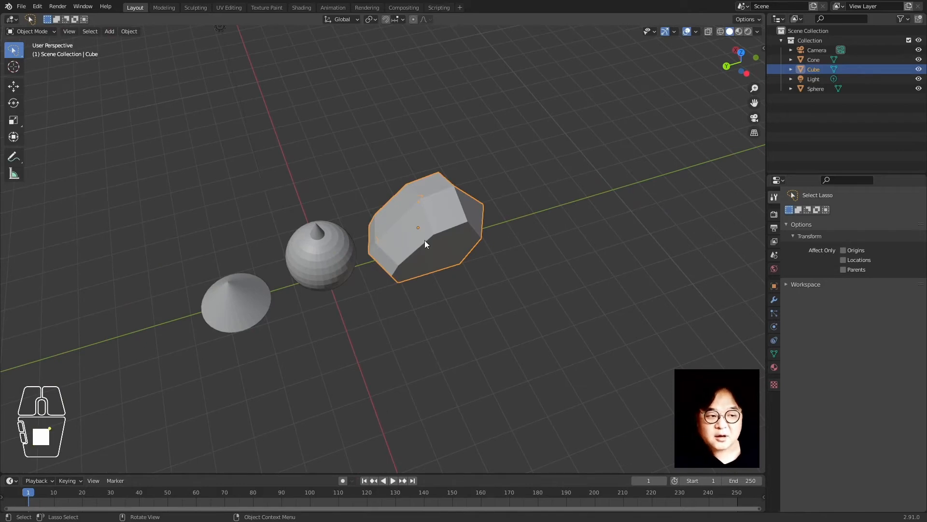
pyautogui.click(512, 234)
pyautogui.click(465, 258)
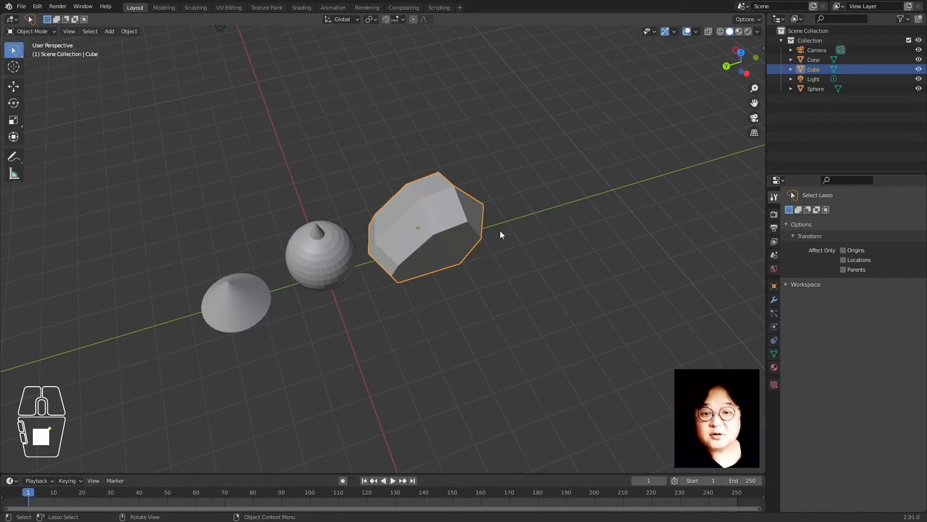
pyautogui.click(544, 242)
pyautogui.click(430, 231)
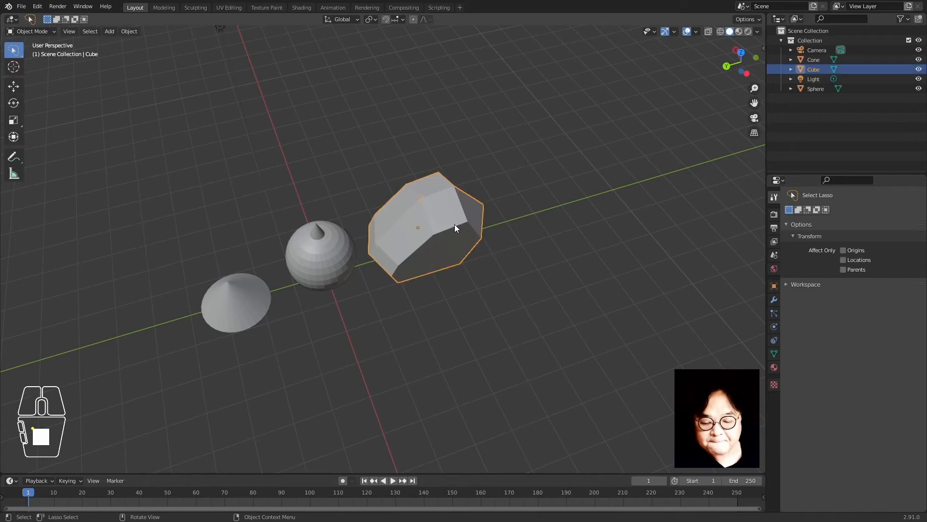
pyautogui.moveTo(479, 247)
pyautogui.mouseDown(button='middle')
pyautogui.moveTo(422, 257)
pyautogui.moveTo(468, 244)
pyautogui.mouseUp(button='middle')
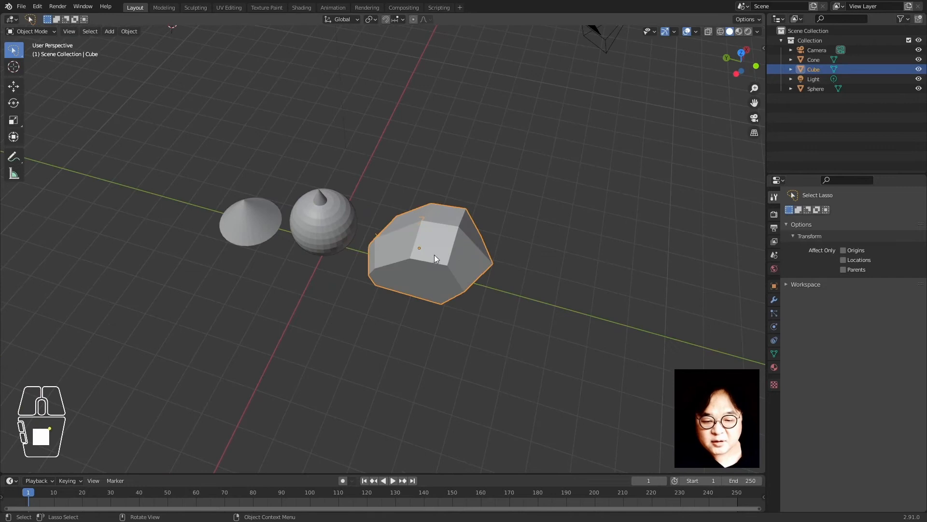
pyautogui.press('g')
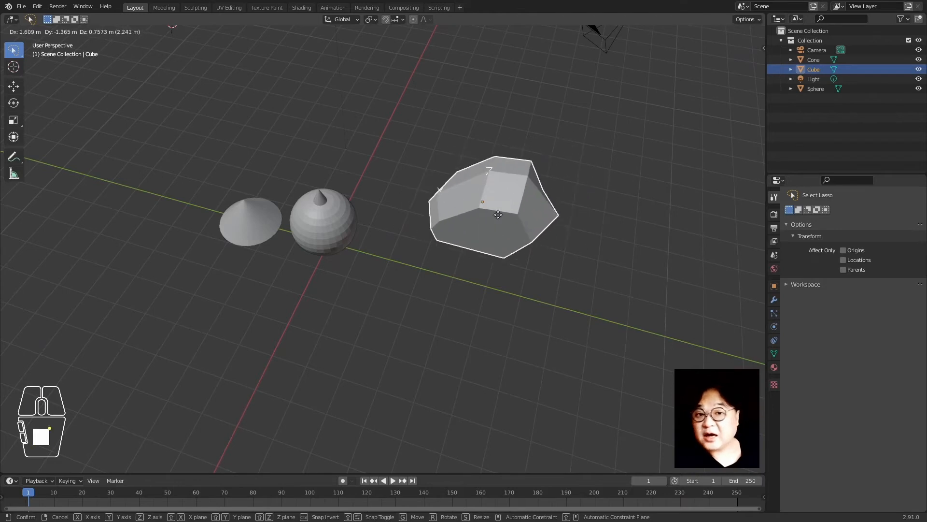
# Cancel the cube's free move, cancel a two-vertex move in Edit Mode, and return to Object Mode
pyautogui.rightClick(496, 199)
pyautogui.press('Tab')
pyautogui.click(449, 268)
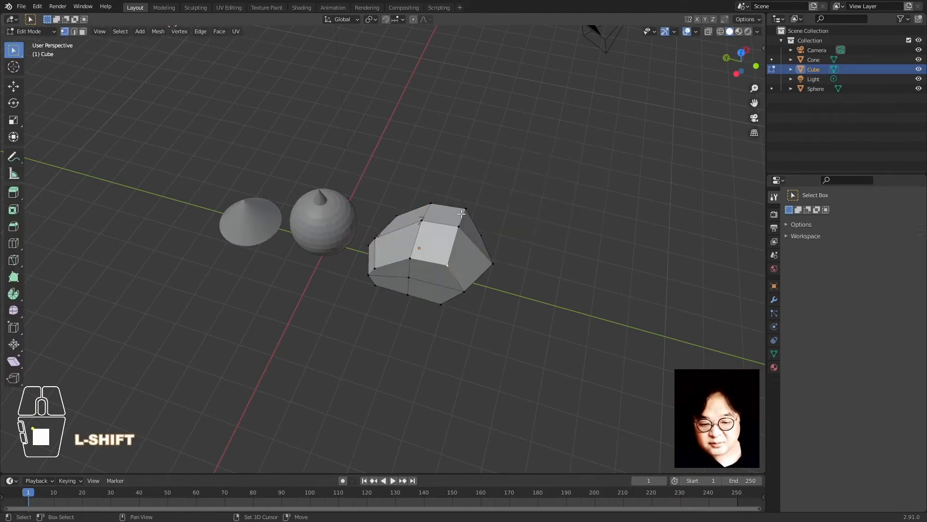
pyautogui.keyDown('shift'); pyautogui.click(459, 228); pyautogui.keyUp('shift')
pyautogui.press('g')
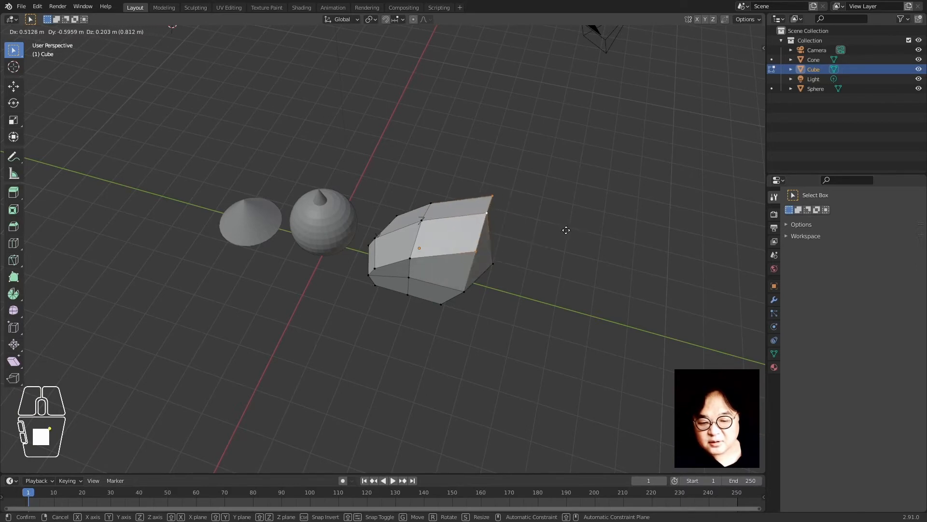
pyautogui.rightClick(572, 221)
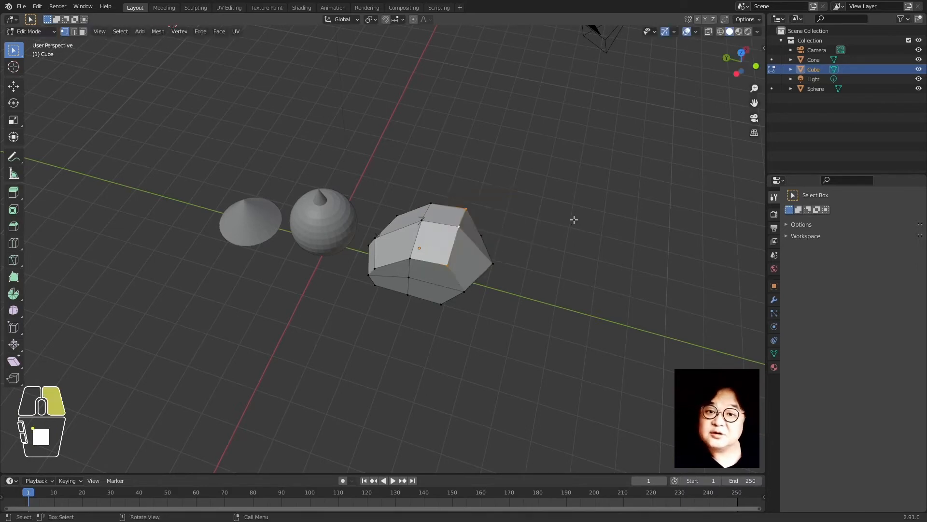
pyautogui.press('Tab')
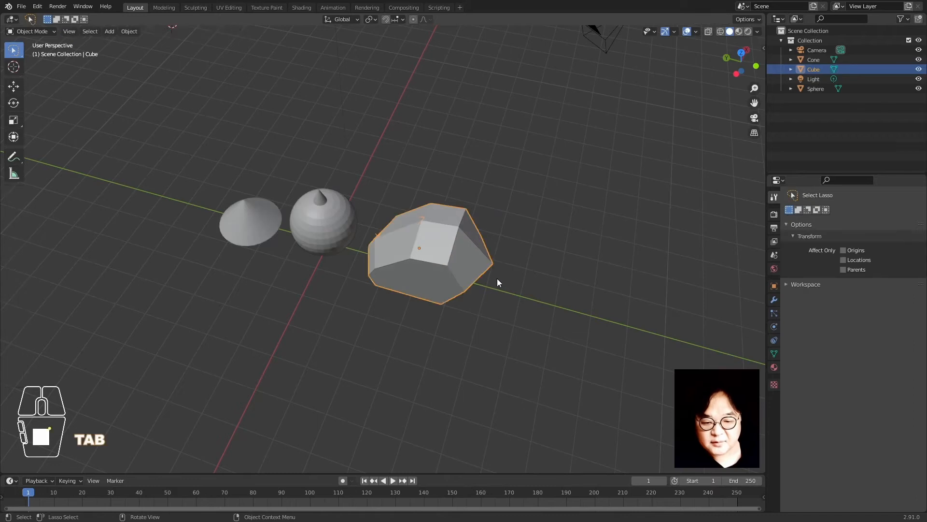
# Move the cube horizontally with a Shift+Z constraint, keeping its height
pyautogui.click(497, 280)
pyautogui.click(470, 249)
pyautogui.press('g')
pyautogui.rightClick(489, 271)
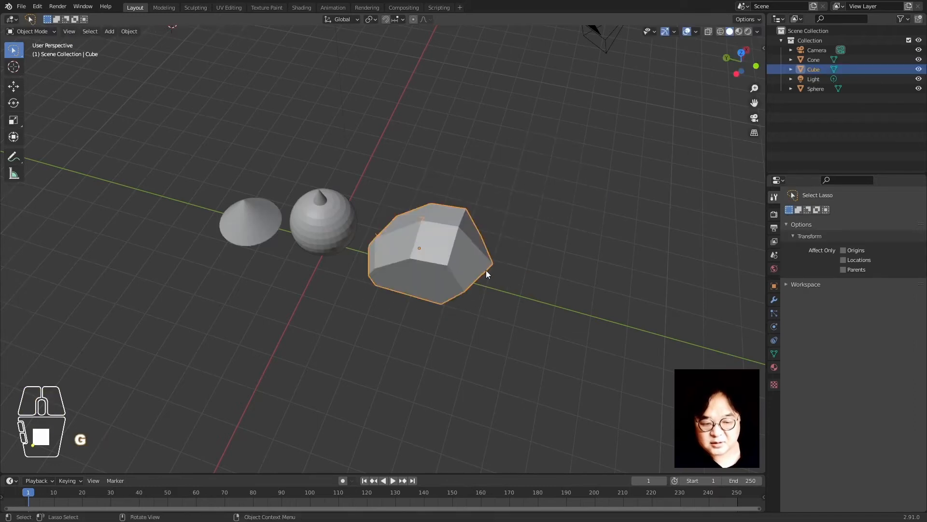
pyautogui.moveTo(278, 365); pyautogui.dragTo(320, 361, button='middle')
pyautogui.press('g')
pyautogui.hotkey('shift', 'z')
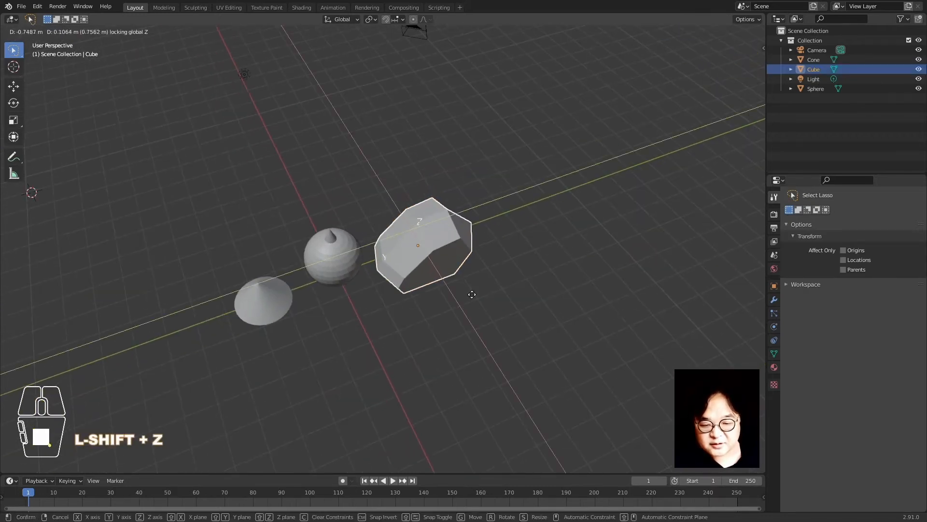
pyautogui.click(474, 347)
# Move the cone behind the sphere, excluding the Z axis
pyautogui.click(270, 310)
pyautogui.press('g')
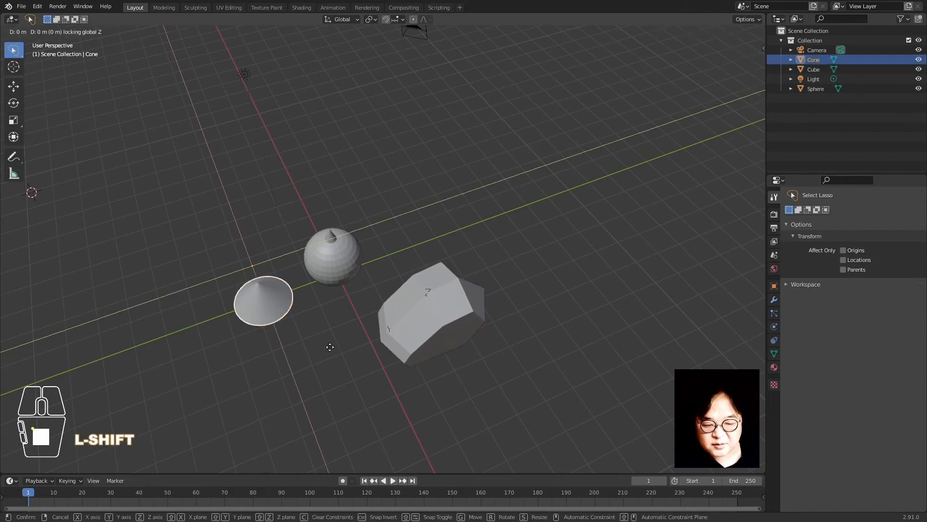
pyautogui.hotkey('shift', 'z')
pyautogui.click(430, 239)
# Move the cube along the X axis only
pyautogui.click(404, 353)
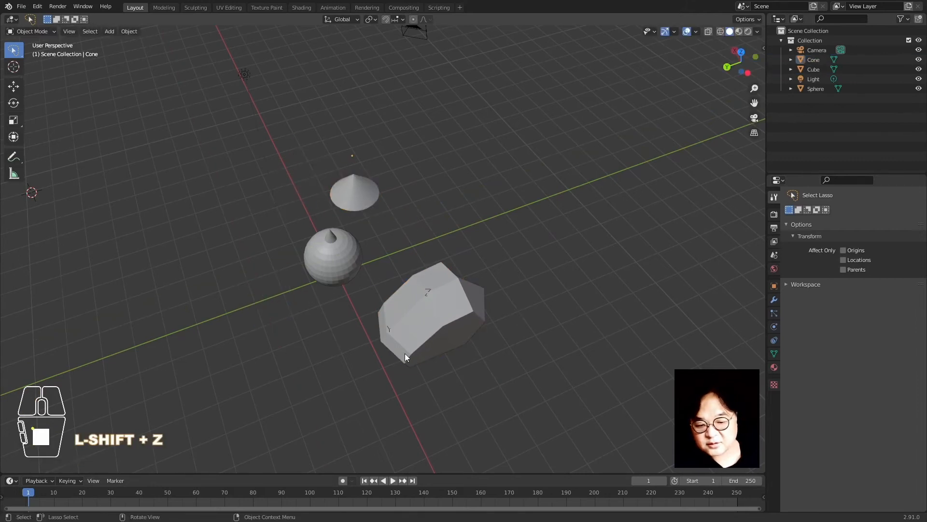
pyautogui.moveTo(405, 352); pyautogui.dragTo(420, 321, button='middle')
pyautogui.press('g')
pyautogui.press('y')
pyautogui.press('x')
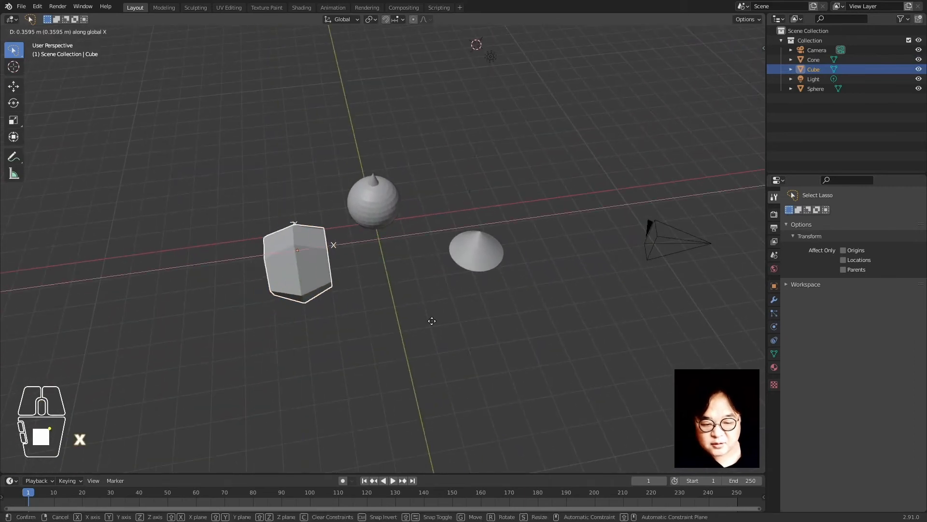
pyautogui.click(447, 314)
# Move the cone along the X axis only
pyautogui.click(474, 265)
pyautogui.press('g')
pyautogui.press('y')
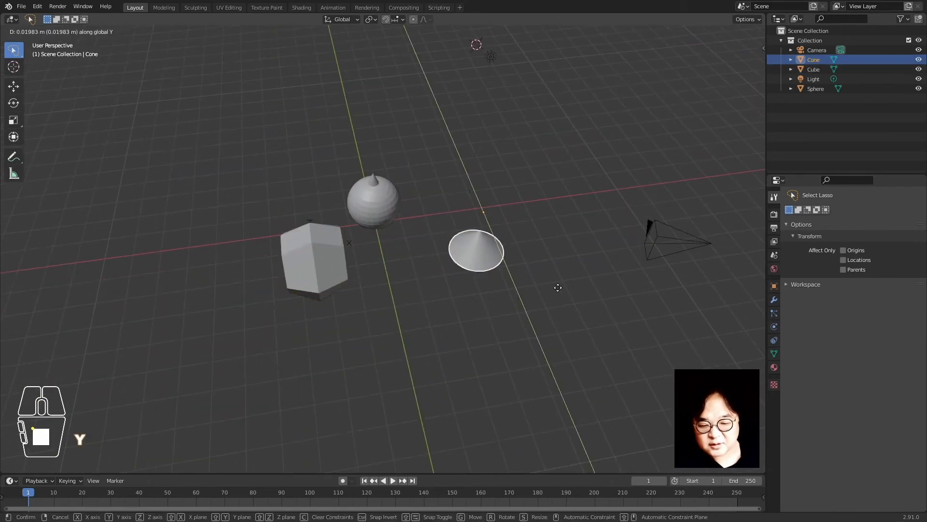
pyautogui.press('x')
pyautogui.click(518, 304)
# Inspect the arrangement from several angles, selecting the cone, sphere and cube in turn
pyautogui.moveTo(517, 305); pyautogui.dragTo(431, 317, button='middle')
pyautogui.scroll(1, 441, 317)
pyautogui.moveTo(467, 352); pyautogui.dragTo(435, 347, button='middle')
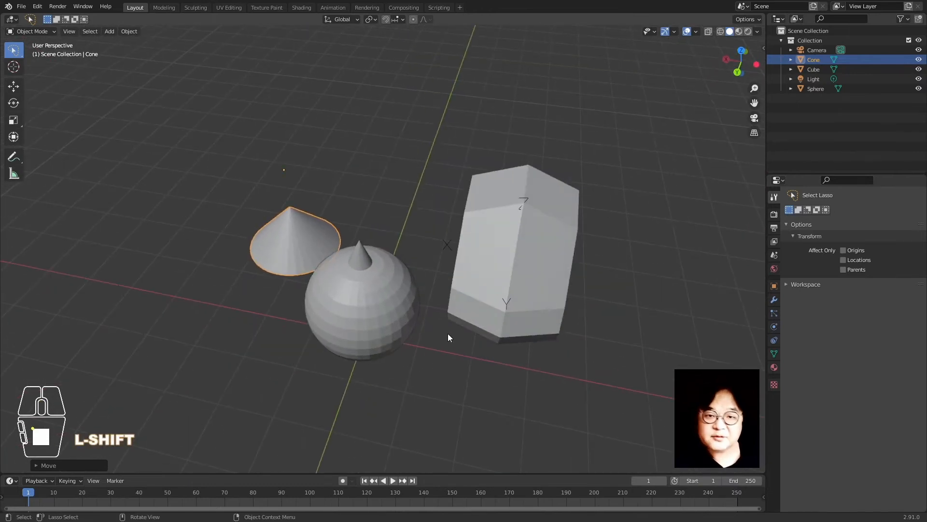
pyautogui.scroll(-3, 447, 333)
pyautogui.moveTo(354, 340); pyautogui.dragTo(410, 317, button='middle')
pyautogui.click(360, 257)
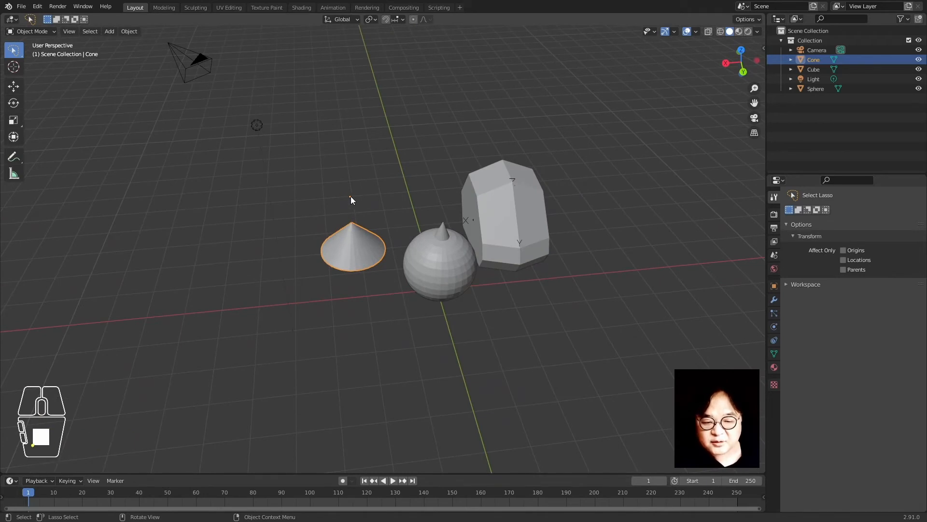
pyautogui.click(439, 239)
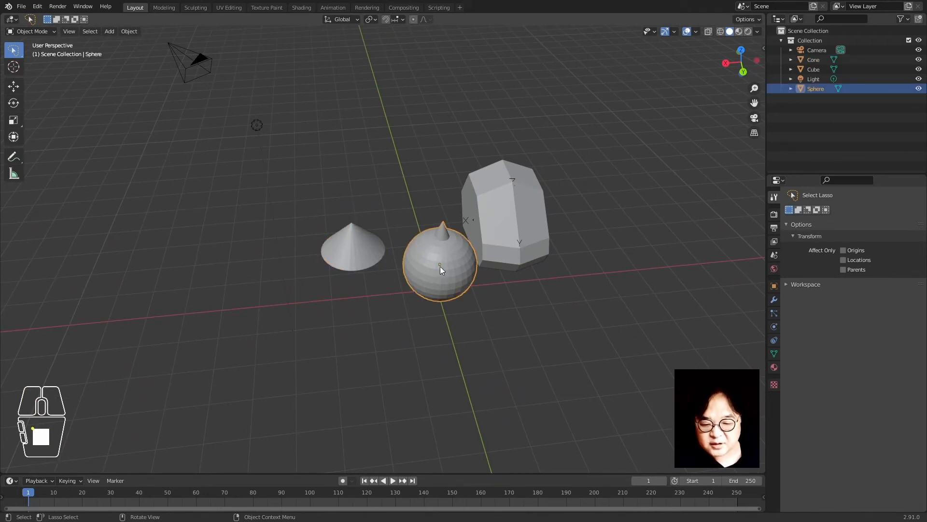
pyautogui.click(497, 223)
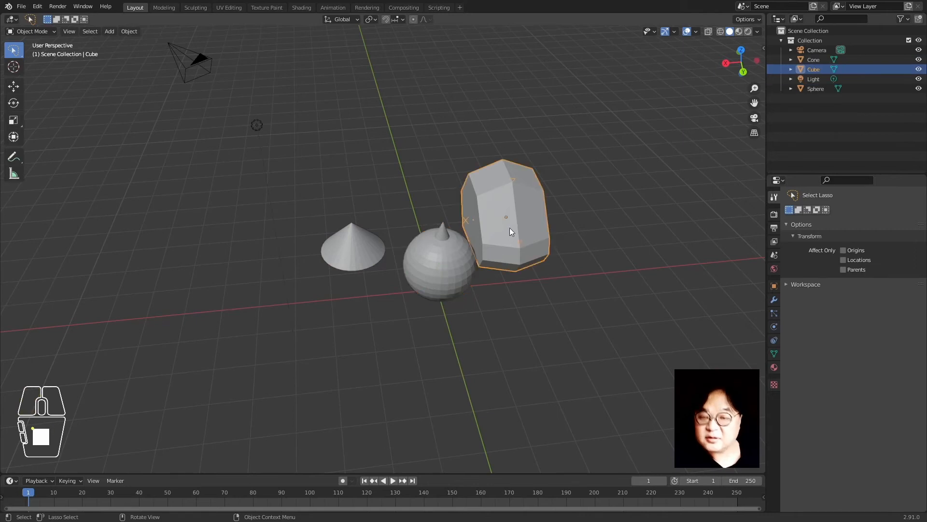
pyautogui.moveTo(492, 282); pyautogui.dragTo(380, 269, button='middle')
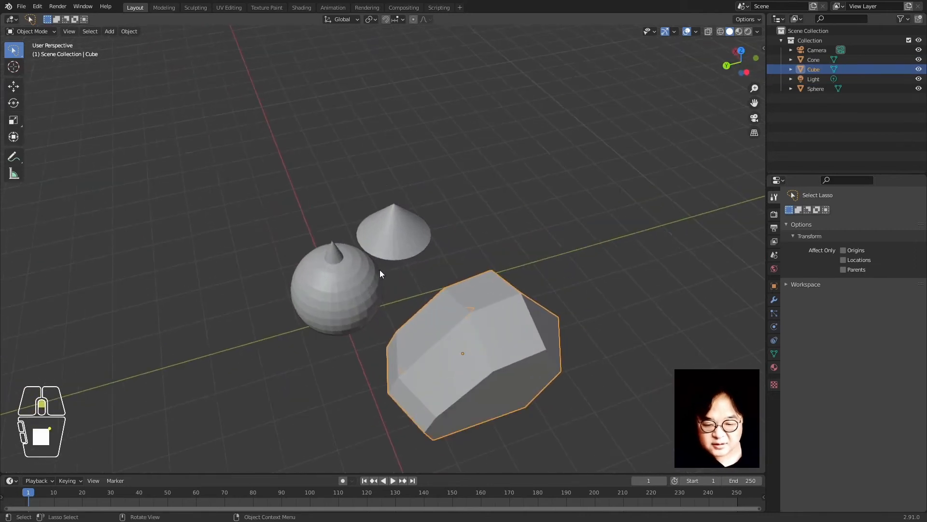
pyautogui.moveTo(262, 255); pyautogui.dragTo(379, 276, button='middle')
pyautogui.scroll(-2, 368, 243)
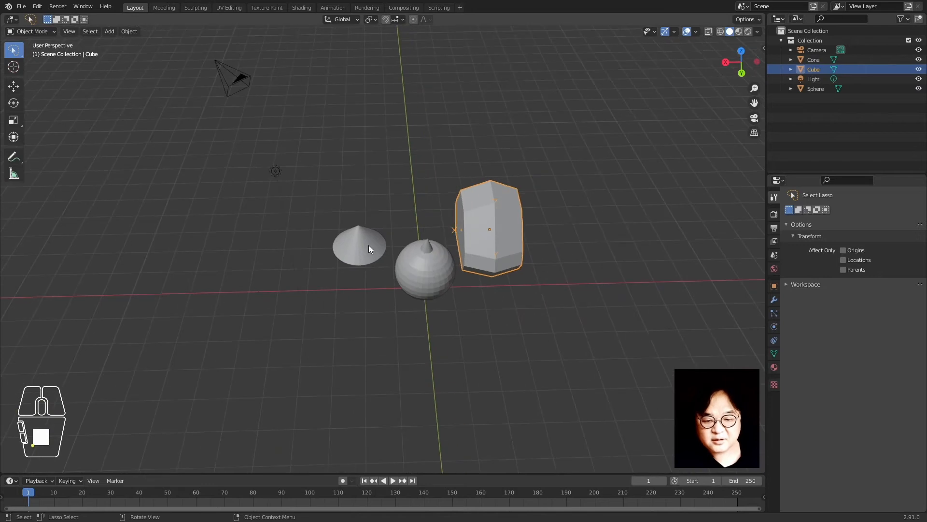
# Select the cone and set the 3D cursor above the sphere, then right of the cube
pyautogui.keyDown('shift'); pyautogui.click(356, 256); pyautogui.keyUp('shift')
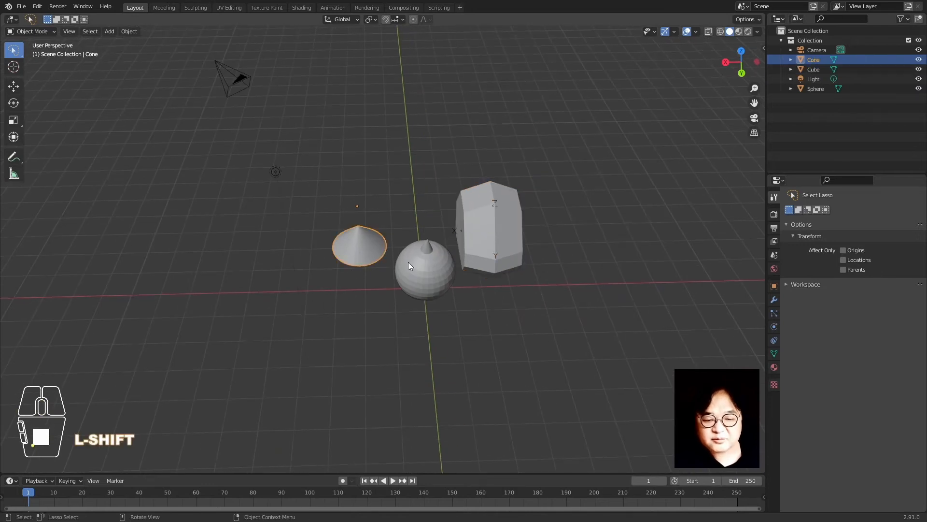
pyautogui.moveTo(395, 267); pyautogui.dragTo(366, 270, button='middle')
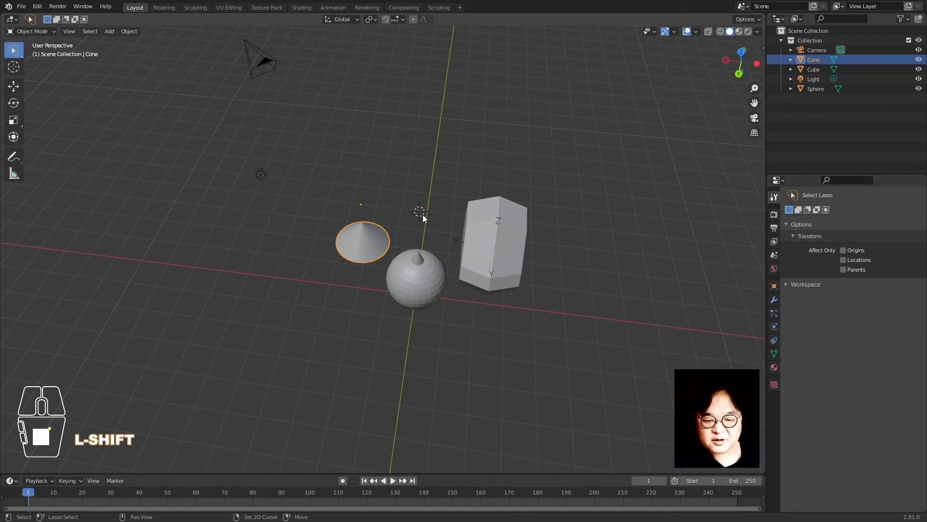
pyautogui.keyDown('shift'); pyautogui.rightClick(419, 211); pyautogui.keyUp('shift')
pyautogui.click(452, 266)
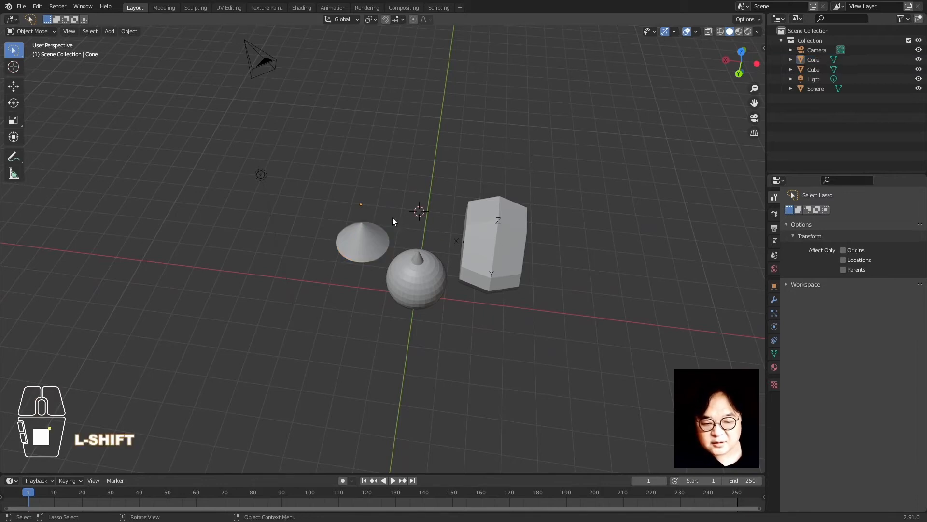
pyautogui.click(360, 235)
pyautogui.moveTo(341, 263); pyautogui.dragTo(516, 222, button='middle')
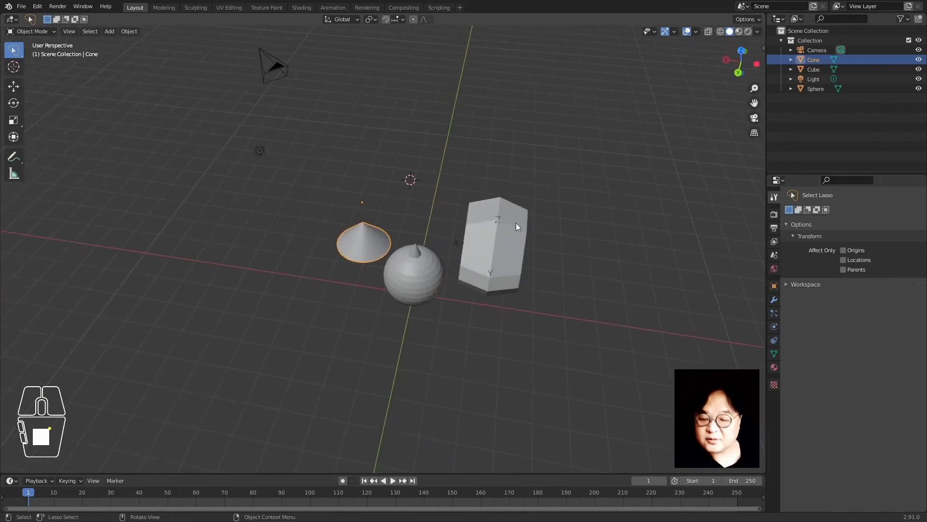
pyautogui.keyDown('shift'); pyautogui.rightClick(593, 219); pyautogui.keyUp('shift')
# Try the 3D cursor at several spots, finally leaving it lower right of the cube
pyautogui.moveTo(409, 321); pyautogui.dragTo(418, 301, button='middle')
pyautogui.keyDown('shift'); pyautogui.rightClick(473, 195); pyautogui.keyUp('shift')
pyautogui.moveTo(474, 195); pyautogui.dragTo(460, 288, button='middle')
pyautogui.keyDown('shift'); pyautogui.rightClick(420, 160); pyautogui.keyUp('shift')
pyautogui.keyDown('shift'); pyautogui.rightClick(646, 111); pyautogui.keyUp('shift')
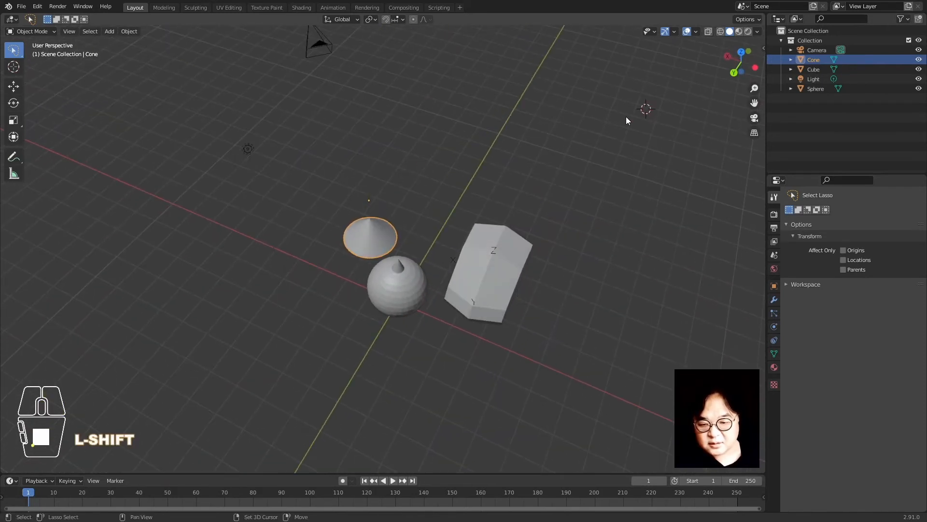
pyautogui.keyDown('shift'); pyautogui.rightClick(417, 113); pyautogui.keyUp('shift')
pyautogui.keyDown('shift'); pyautogui.rightClick(664, 248); pyautogui.keyUp('shift')
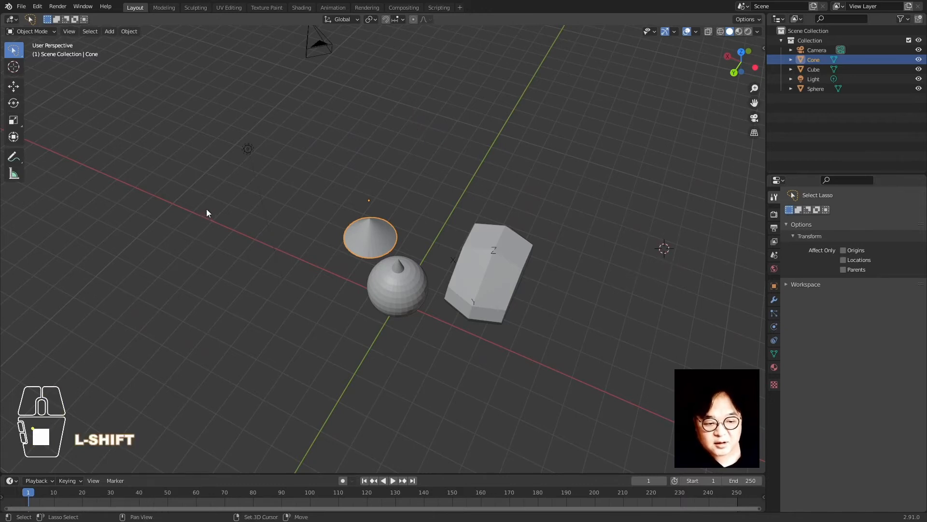
pyautogui.keyDown('shift'); pyautogui.rightClick(204, 193); pyautogui.keyUp('shift')
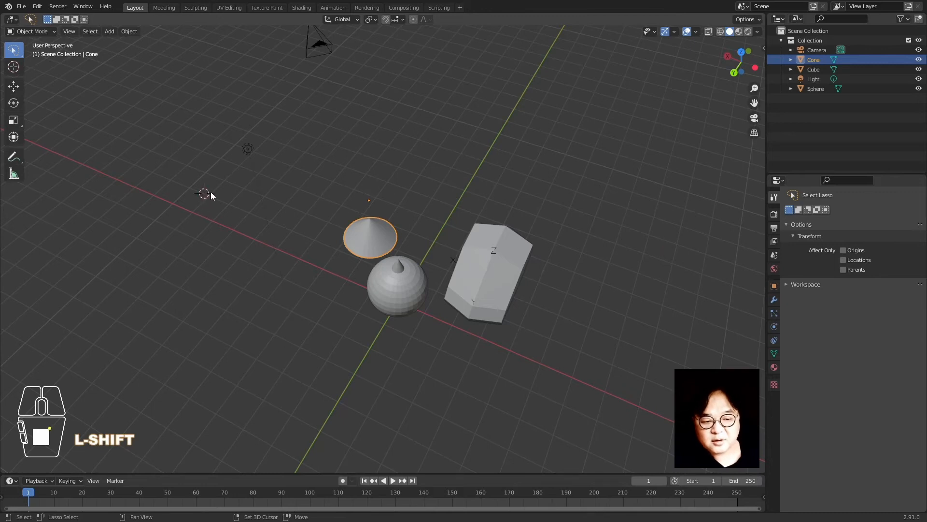
pyautogui.keyDown('shift'); pyautogui.moveTo(558, 169); pyautogui.dragTo(580, 299, button='right'); pyautogui.keyUp('shift')
pyautogui.moveTo(367, 311); pyautogui.dragTo(393, 305, button='middle')
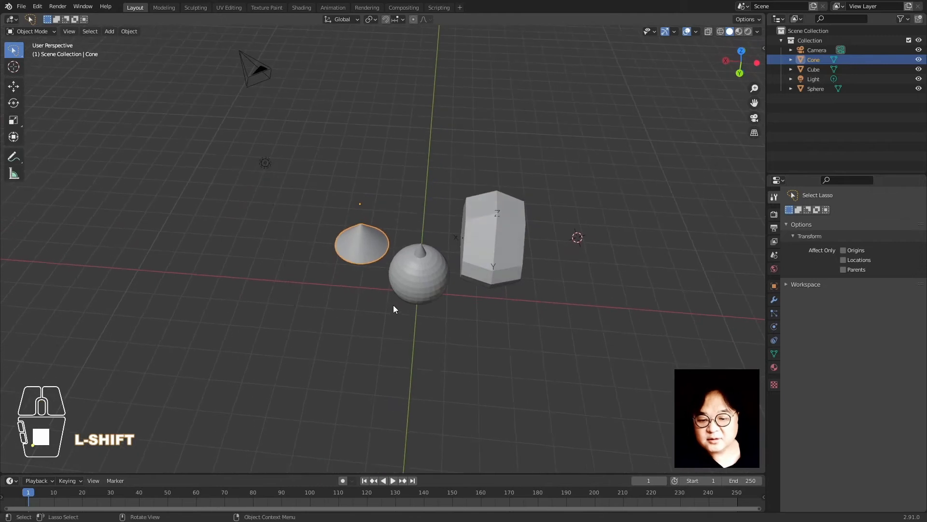
pyautogui.keyDown('shift'); pyautogui.rightClick(612, 193); pyautogui.keyUp('shift')
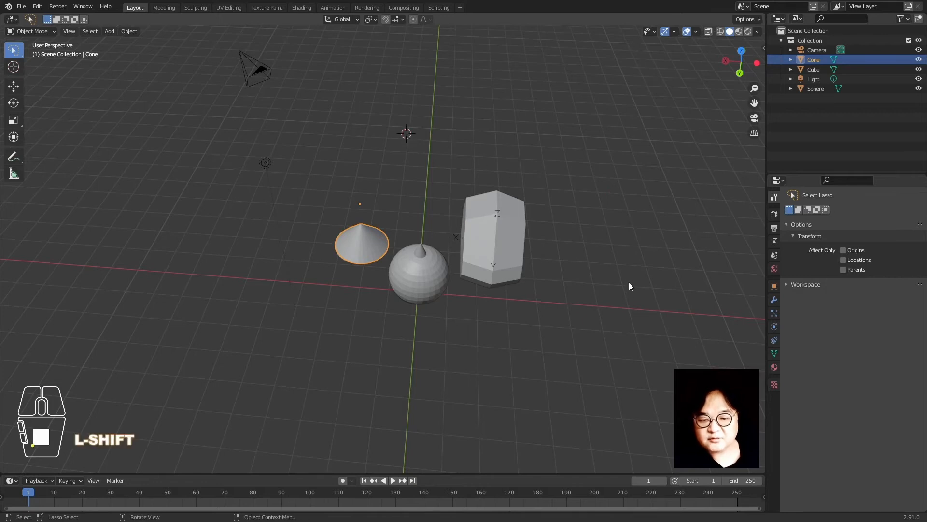
pyautogui.keyDown('shift'); pyautogui.moveTo(629, 282); pyautogui.dragTo(630, 267, button='right'); pyautogui.keyUp('shift')
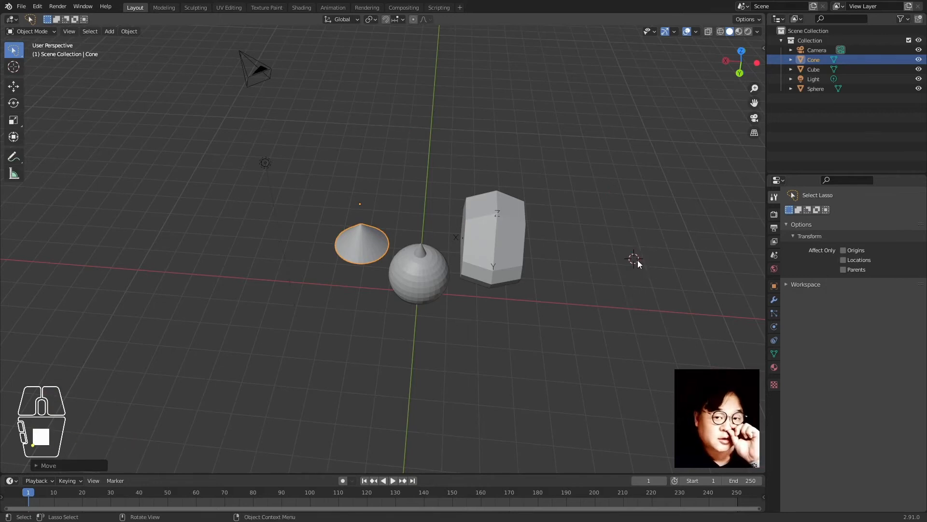
# Reselect the cone and bring up the Shift+S Snap pie menu
pyautogui.click(519, 306)
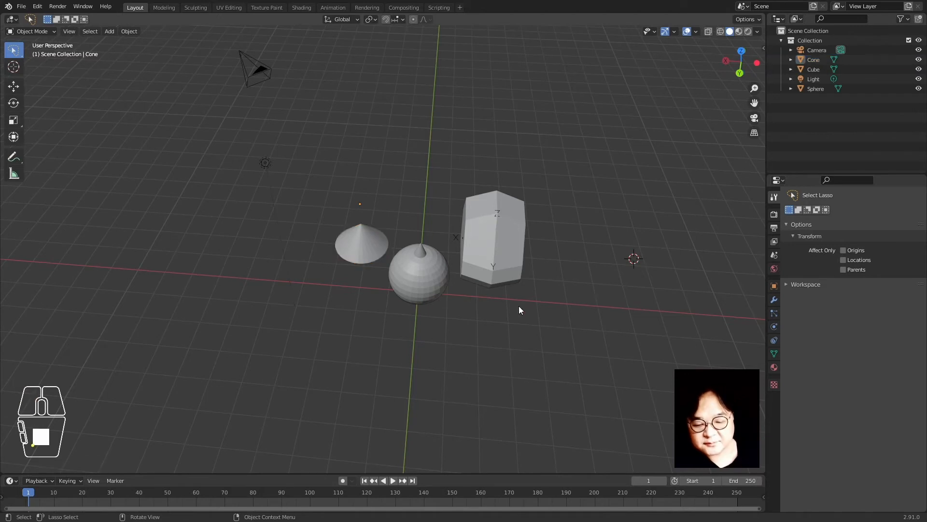
pyautogui.click(351, 252)
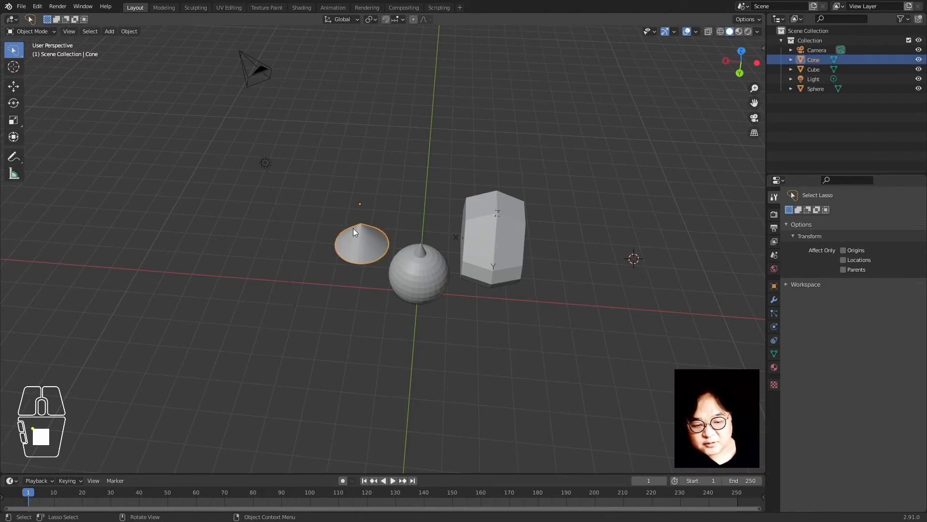
pyautogui.hotkey('shift', 's')
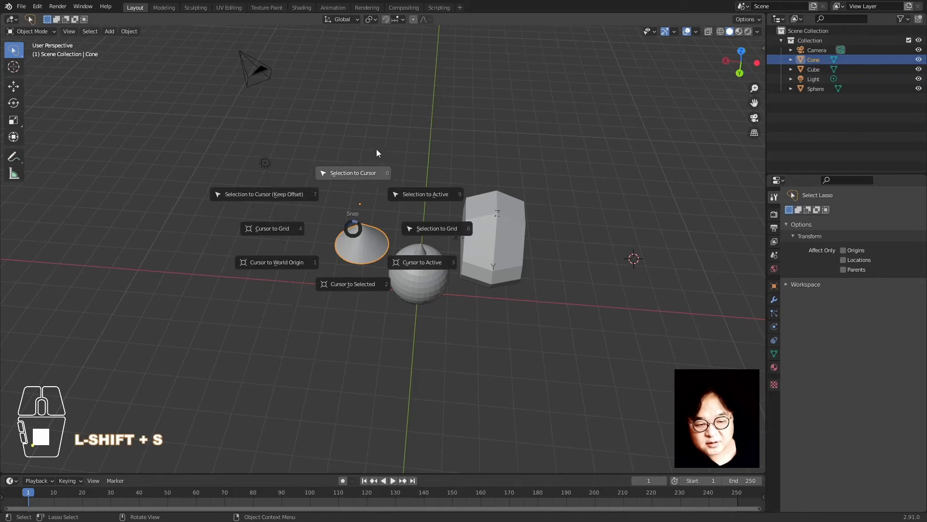
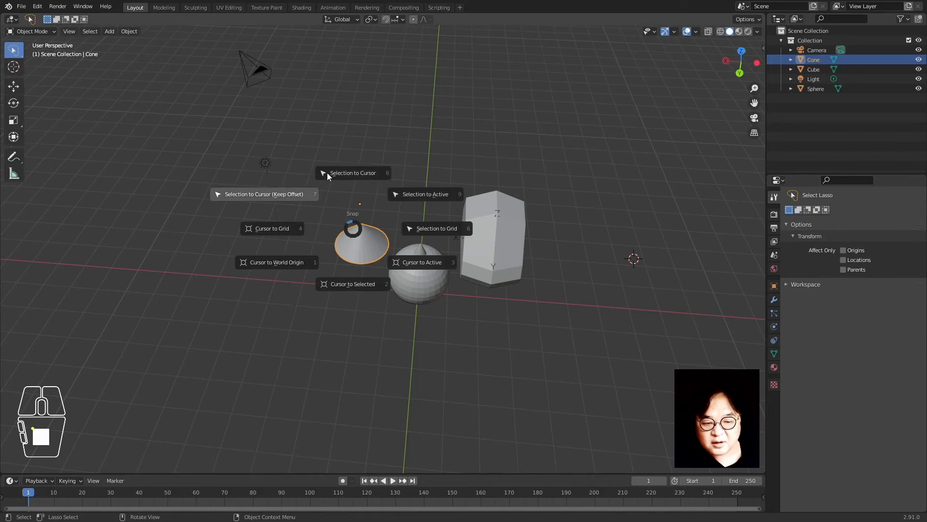
# Snap the cone to the 3D cursor, then snap the cursor to the sphere's centre
pyautogui.click(358, 173)
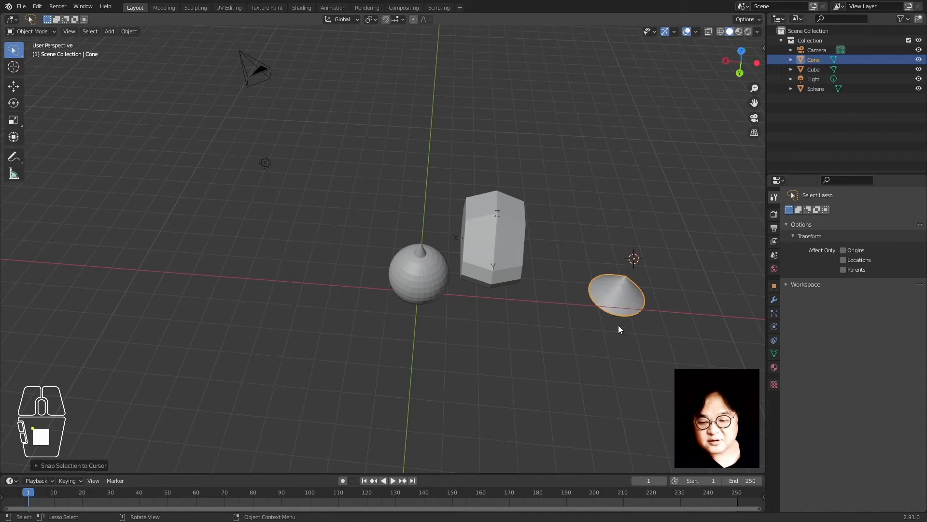
pyautogui.click(421, 288)
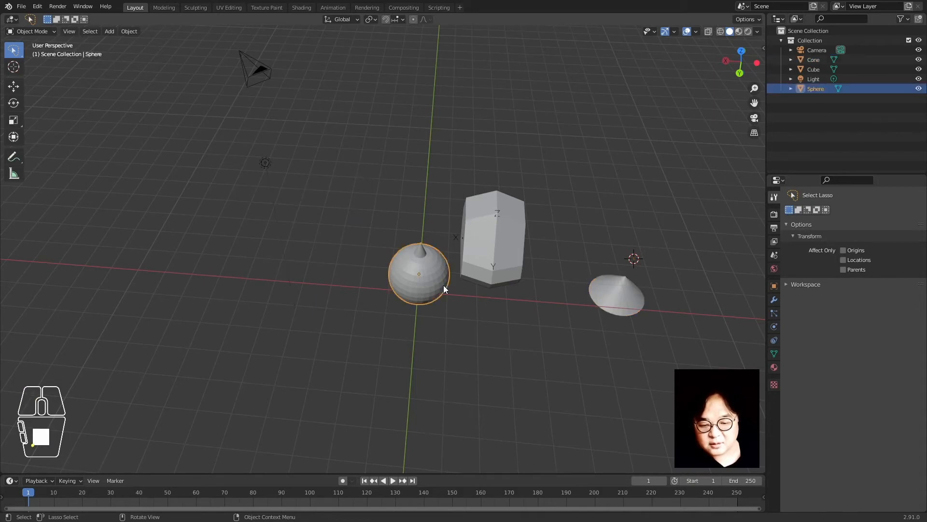
pyautogui.hotkey('shift', 's')
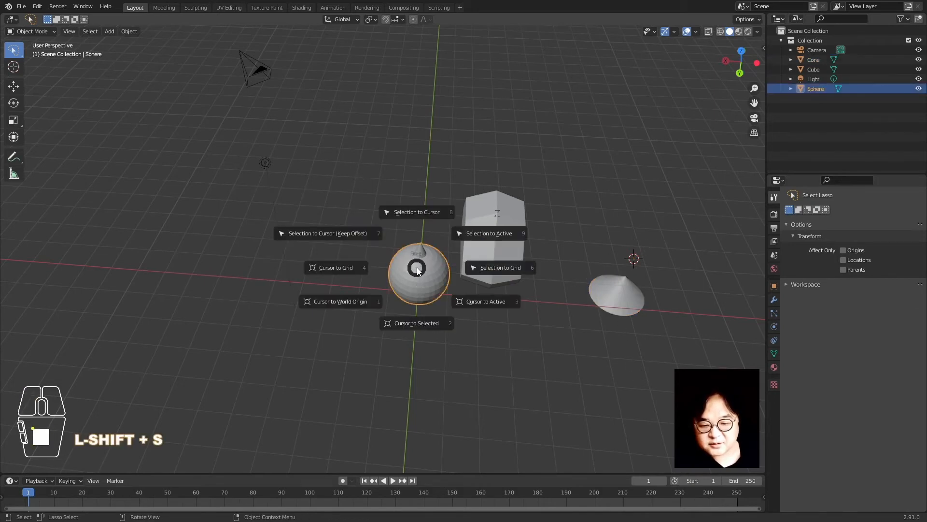
pyautogui.click(432, 320)
# Place the 3D cursor left of and behind the sphere and snap the cone there
pyautogui.click(525, 371)
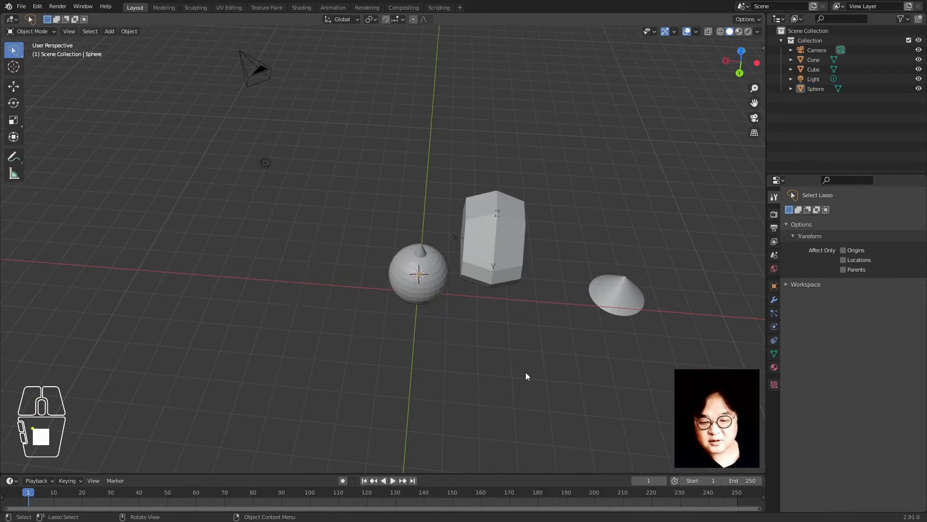
pyautogui.keyDown('shift'); pyautogui.rightClick(312, 180); pyautogui.keyUp('shift')
pyautogui.click(615, 292)
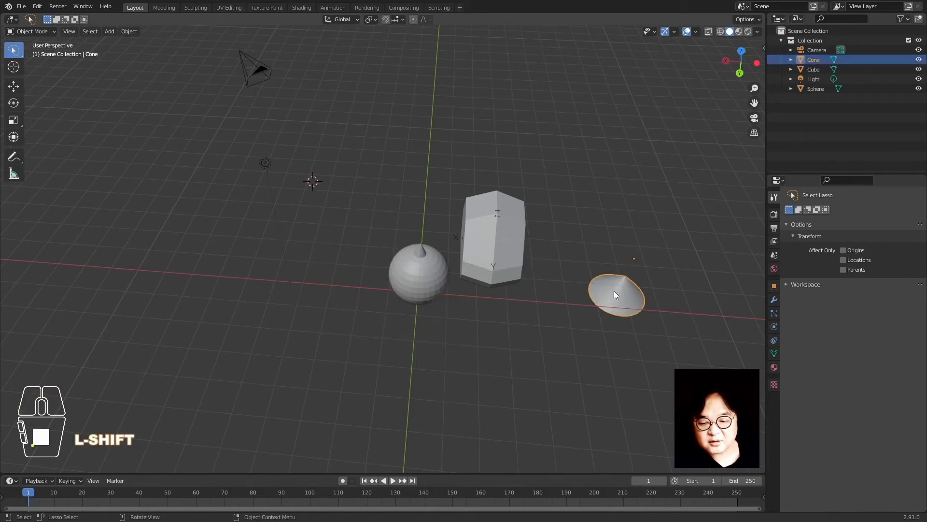
pyautogui.hotkey('shift', 's')
pyautogui.click(601, 185)
pyautogui.click(600, 185)
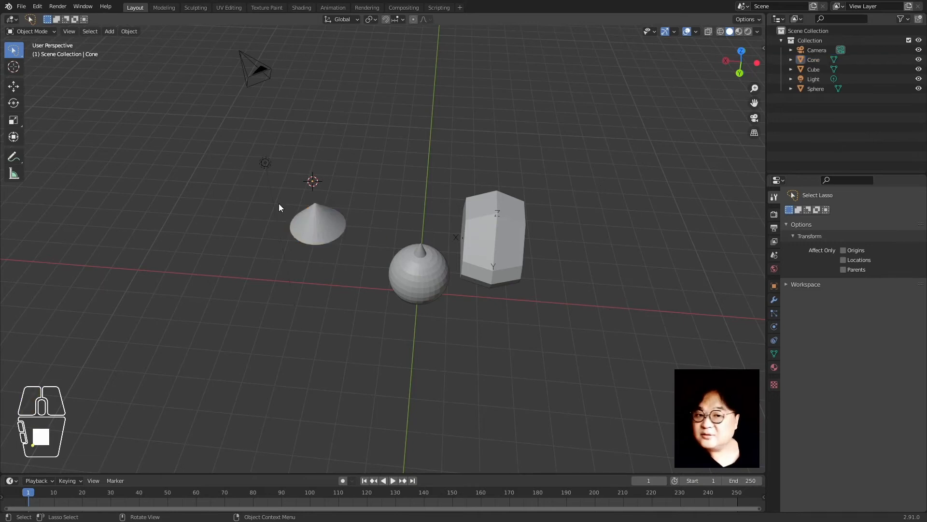
pyautogui.scroll(-10, 435, 290)
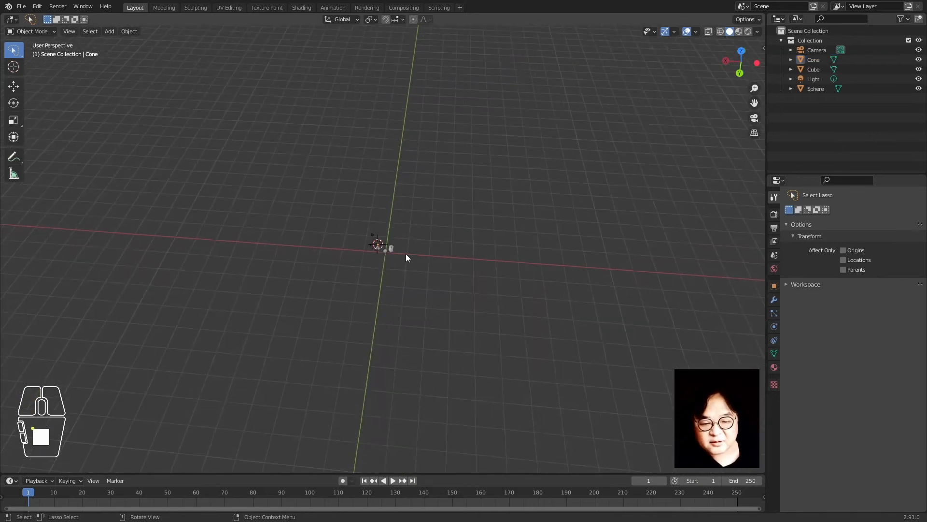
# Move the cube far off to the side and reselect it
pyautogui.click(389, 245)
pyautogui.press('g')
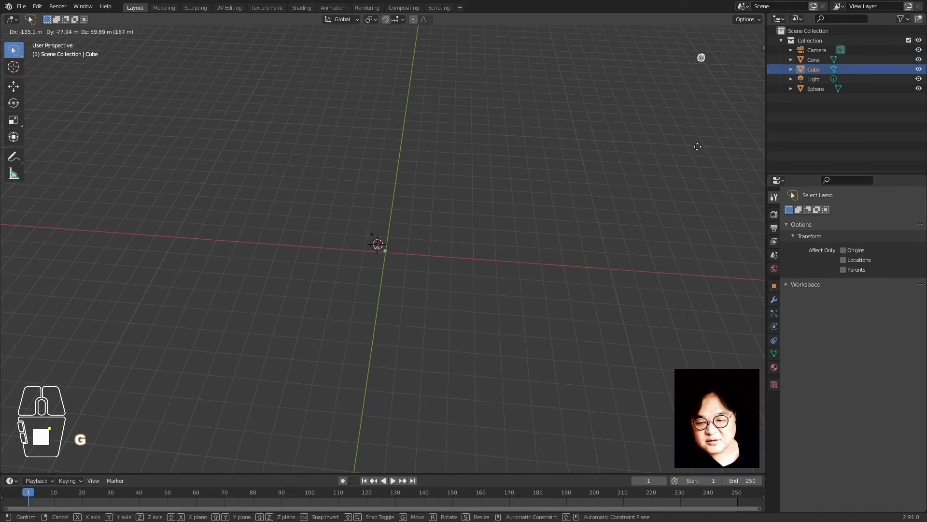
pyautogui.click(704, 148)
pyautogui.click(471, 317)
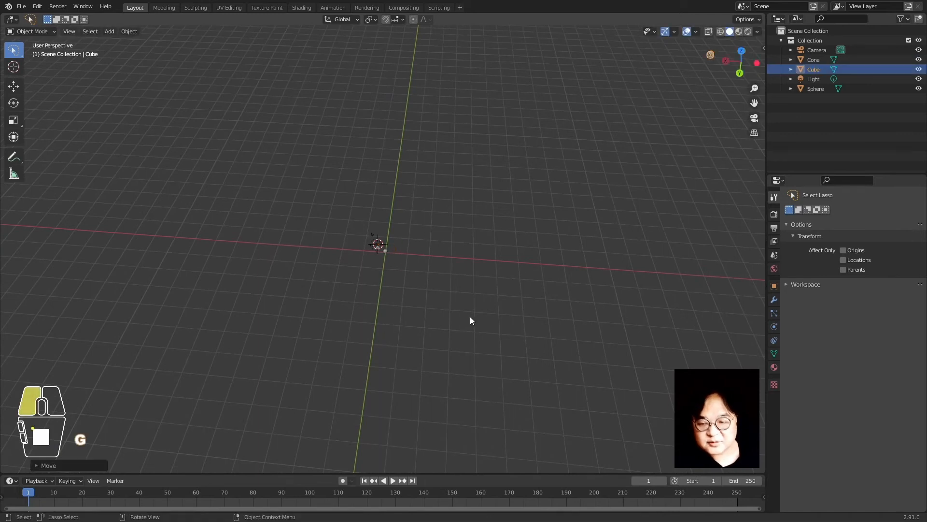
pyautogui.click(707, 56)
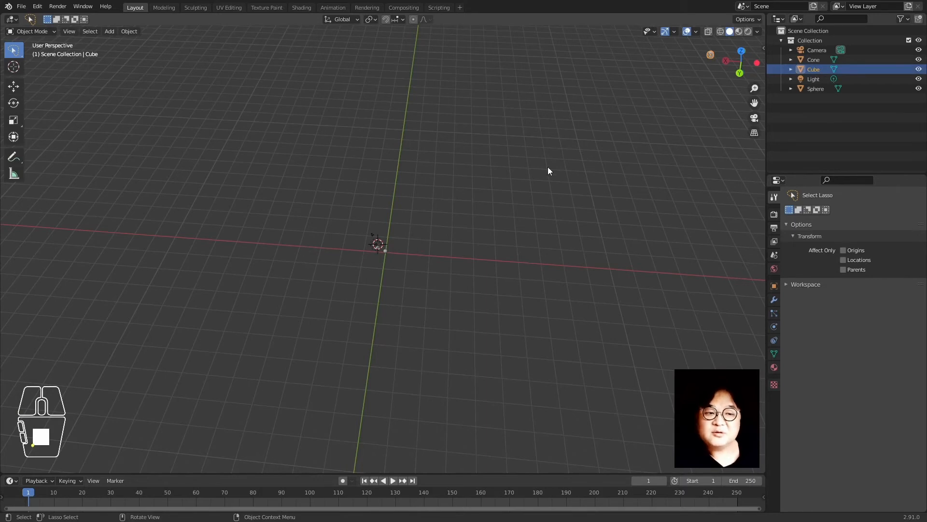
pyautogui.scroll(10, 382, 283)
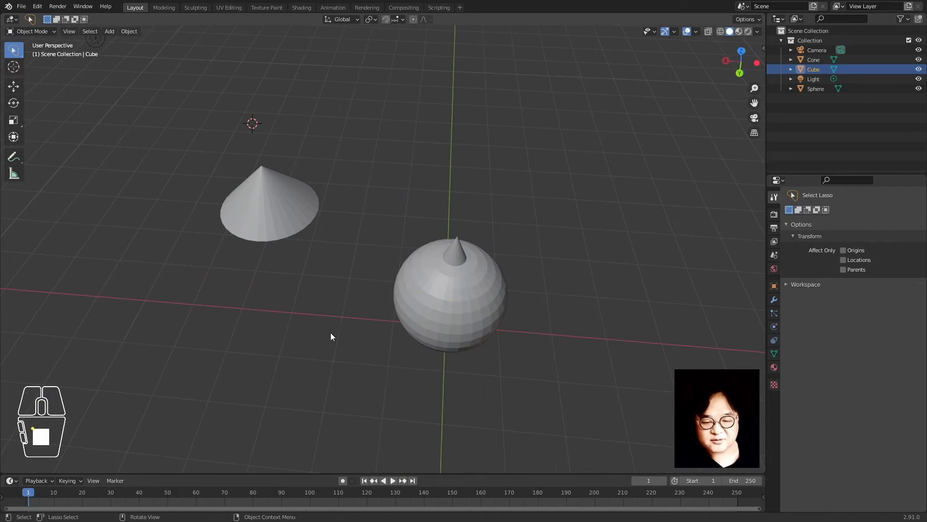
# Set the 3D cursor beside the cone and bring the cube back, sliding it along the ground plane
pyautogui.keyDown('shift'); pyautogui.rightClick(265, 314); pyautogui.keyUp('shift')
pyautogui.hotkey('shift', 's')
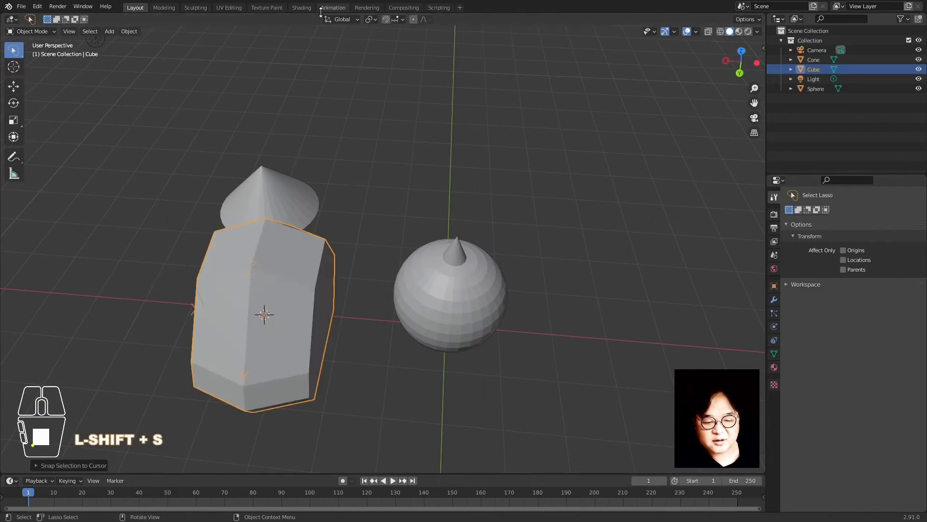
pyautogui.scroll(-5, 345, 300)
pyautogui.press('g')
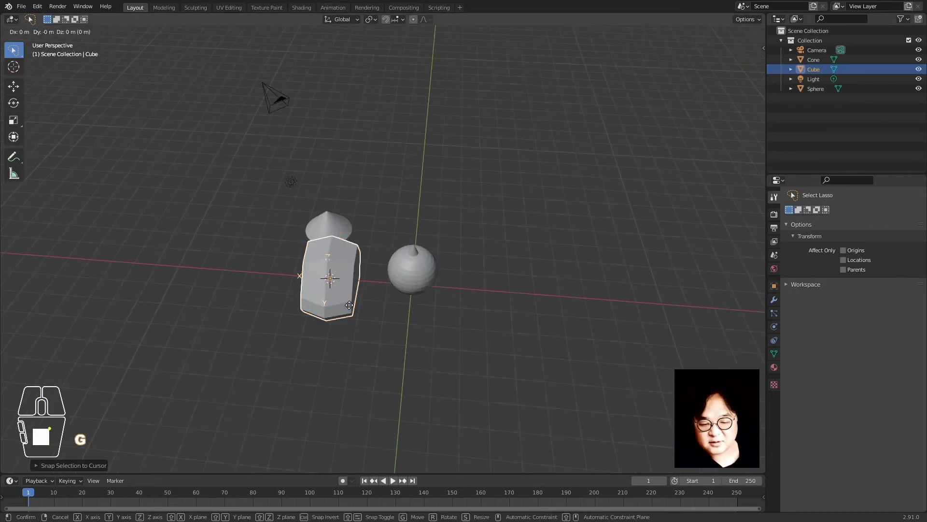
pyautogui.hotkey('shift', 'z')
pyautogui.click(524, 253)
pyautogui.click(417, 309)
pyautogui.moveTo(417, 309); pyautogui.dragTo(378, 301, button='middle')
pyautogui.scroll(2, 378, 301)
# Snap the 3D cursor to the cone and move the cube onto it
pyautogui.click(448, 268)
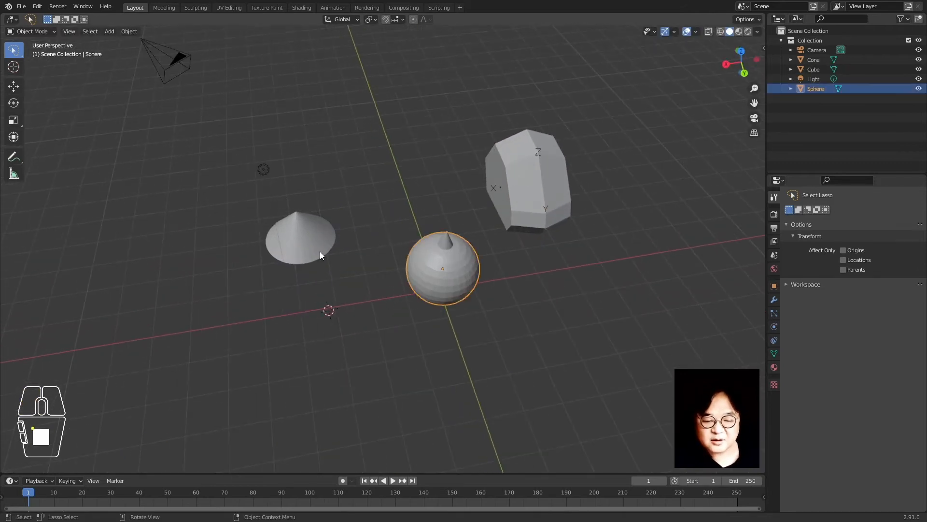
pyautogui.click(314, 236)
pyautogui.hotkey('shift', 's')
pyautogui.click(315, 371)
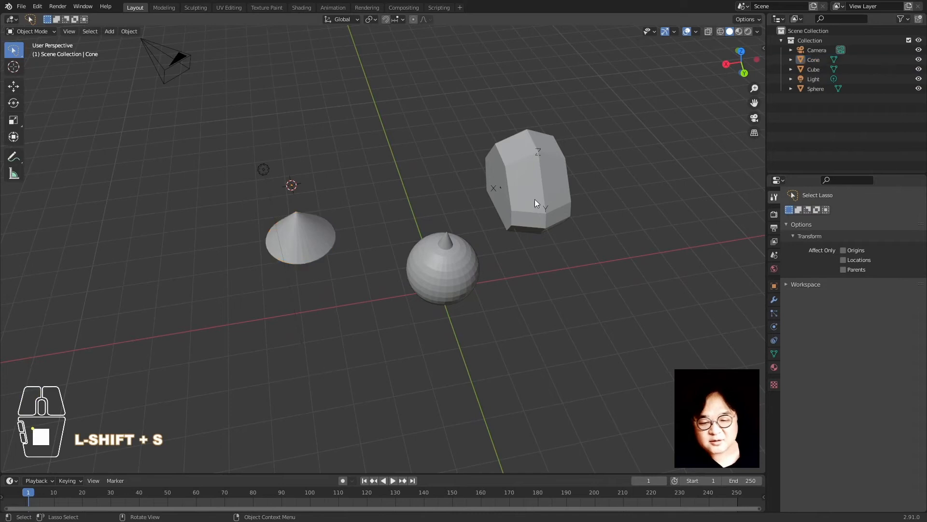
pyautogui.click(534, 199)
pyautogui.hotkey('shift', 's')
pyautogui.click(556, 91)
pyautogui.click(560, 71)
# Snap the sphere into the cube, briefly preview rendered shading, then return to solid shading
pyautogui.click(439, 285)
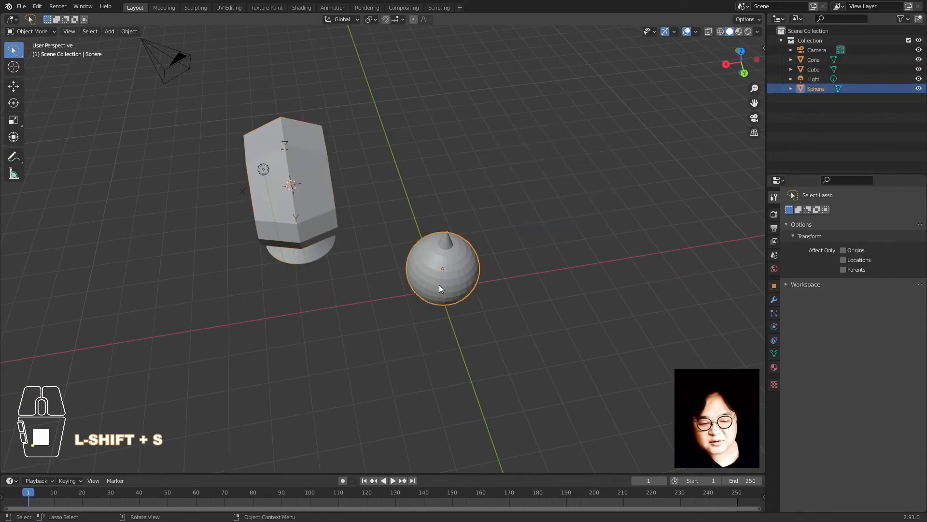
pyautogui.hotkey('shift', 's')
pyautogui.click(477, 164)
pyautogui.click(477, 164)
pyautogui.press('z')
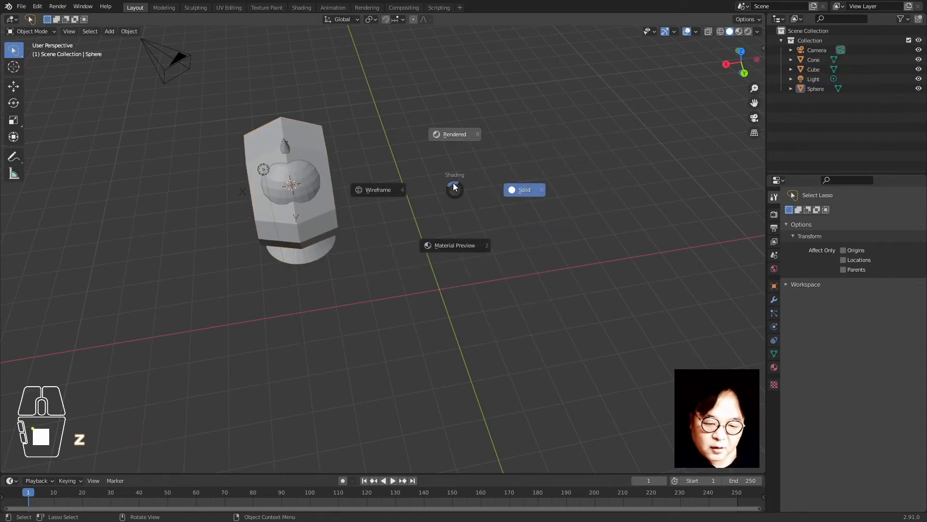
pyautogui.click(454, 135)
pyautogui.press('g')
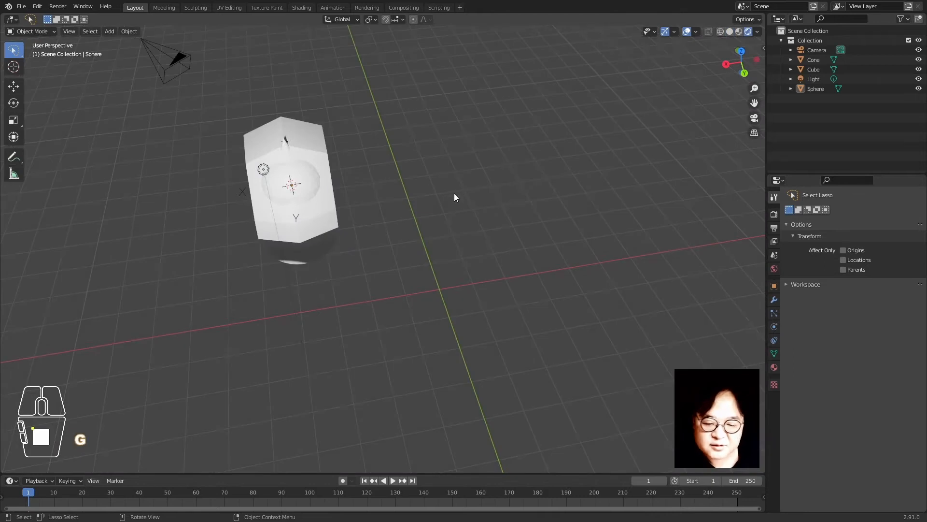
pyautogui.press('z')
pyautogui.click(509, 197)
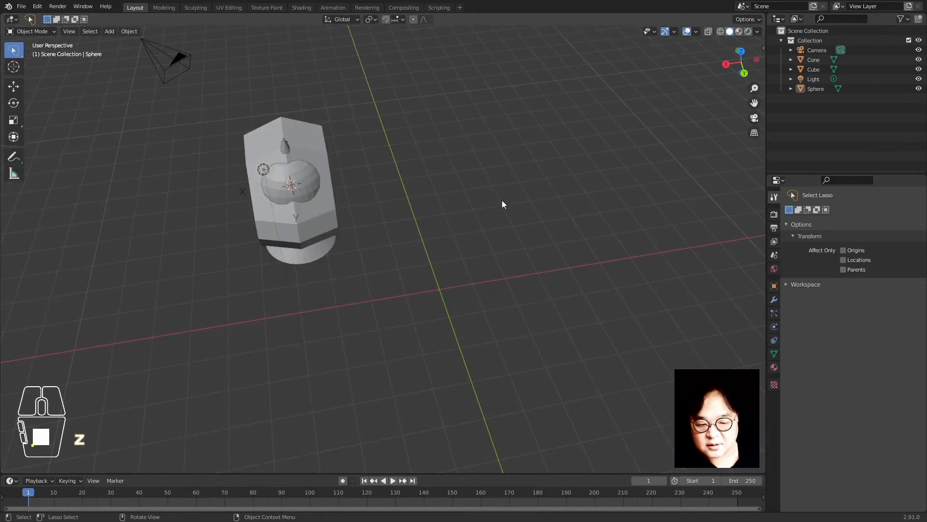
# Raise the sphere along Z so it sits on top of the cube
pyautogui.click(275, 170)
pyautogui.press('g')
pyautogui.press('z')
pyautogui.click(439, 130)
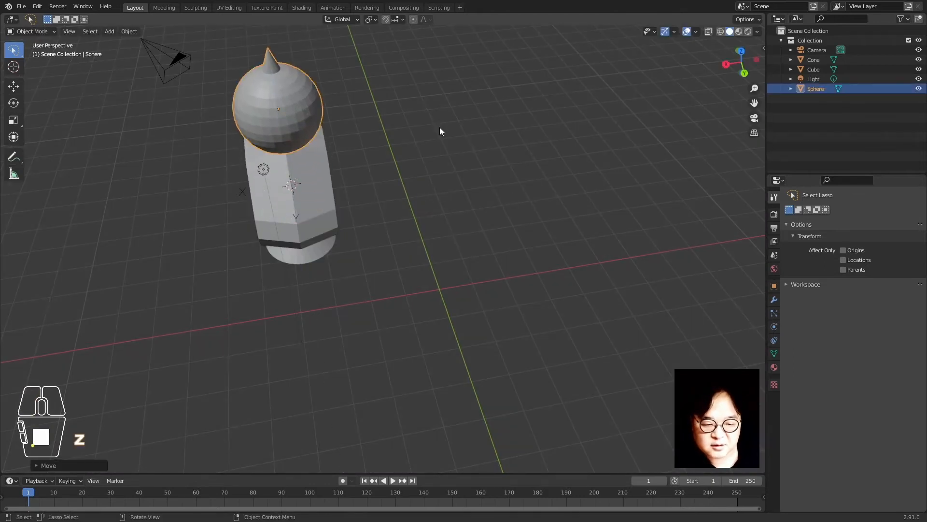
pyautogui.moveTo(439, 130); pyautogui.dragTo(439, 245, button='middle')
pyautogui.keyDown('shift'); pyautogui.click(383, 169); pyautogui.keyUp('shift')
pyautogui.keyDown('shift'); pyautogui.click(352, 221); pyautogui.keyUp('shift')
pyautogui.click(437, 244)
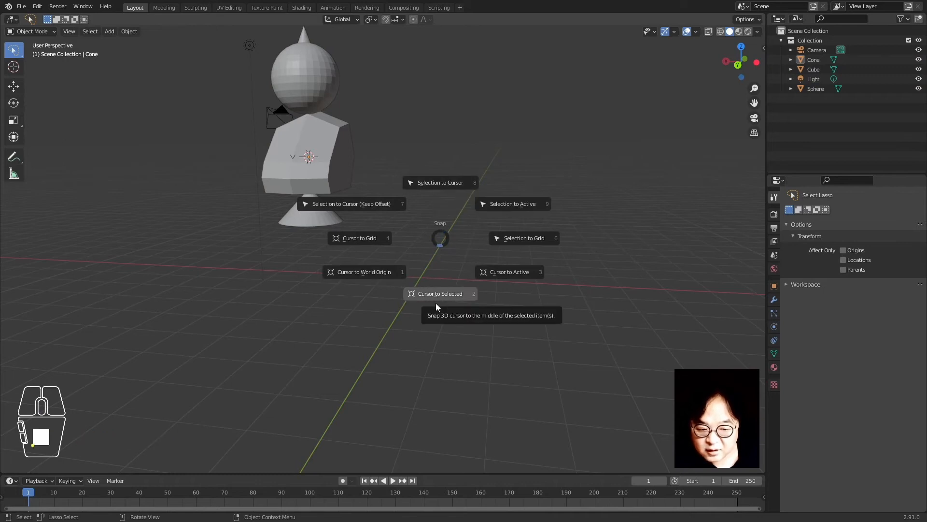
# Put the 3D cursor at the world origin and snap the cone, cube and sphere onto it
pyautogui.click(363, 275)
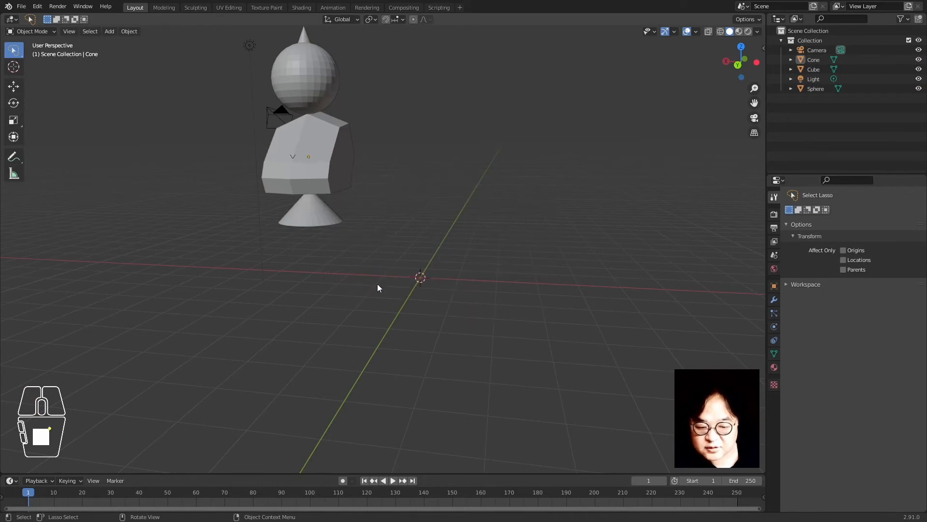
pyautogui.hotkey('shift', 's')
pyautogui.click(387, 123)
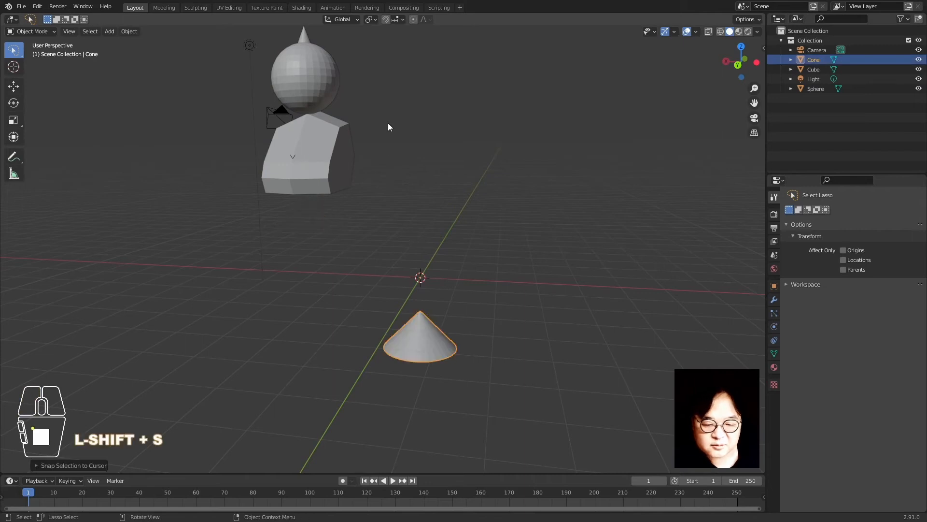
pyautogui.keyDown('shift'); pyautogui.click(301, 192); pyautogui.keyUp('shift')
pyautogui.hotkey('shift', 's')
pyautogui.click(369, 139)
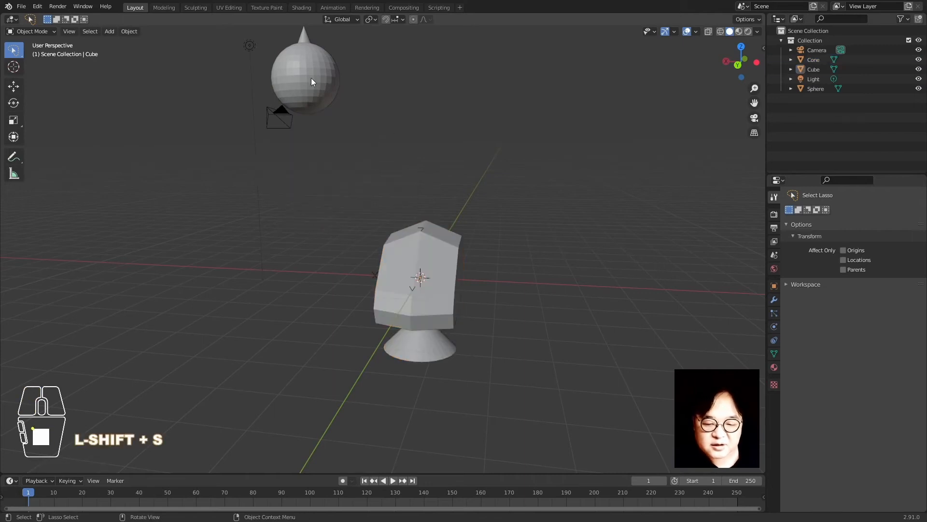
pyautogui.keyDown('shift'); pyautogui.click(311, 77); pyautogui.keyUp('shift')
pyautogui.hotkey('shift', 's')
pyautogui.click(347, 94)
pyautogui.click(485, 346)
# Move the sphere along X to the left of the cone
pyautogui.moveTo(486, 346); pyautogui.dragTo(453, 283, button='middle')
pyautogui.click(454, 283)
pyautogui.press('g')
pyautogui.press('y')
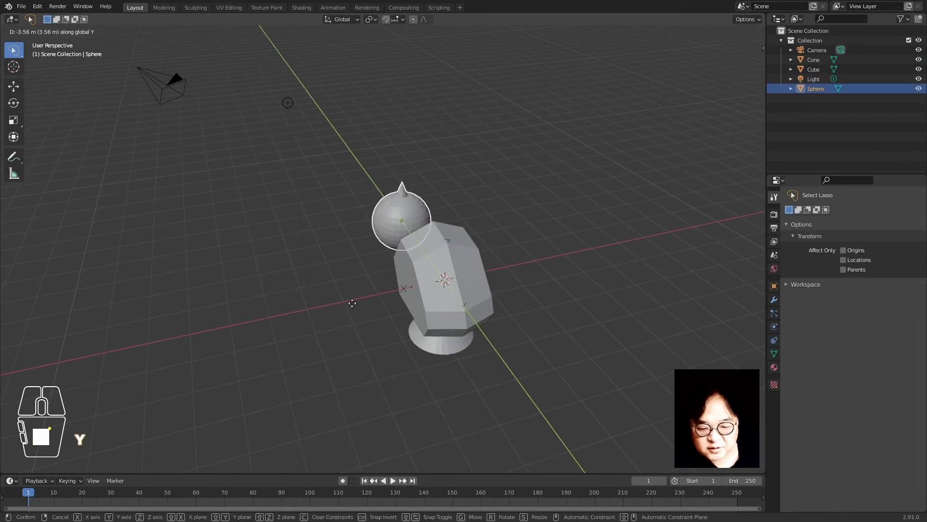
pyautogui.rightClick(511, 250)
pyautogui.press('g')
pyautogui.press('x')
pyautogui.click(384, 291)
# Move the cube along X to the right of the cone
pyautogui.click(446, 271)
pyautogui.press('g')
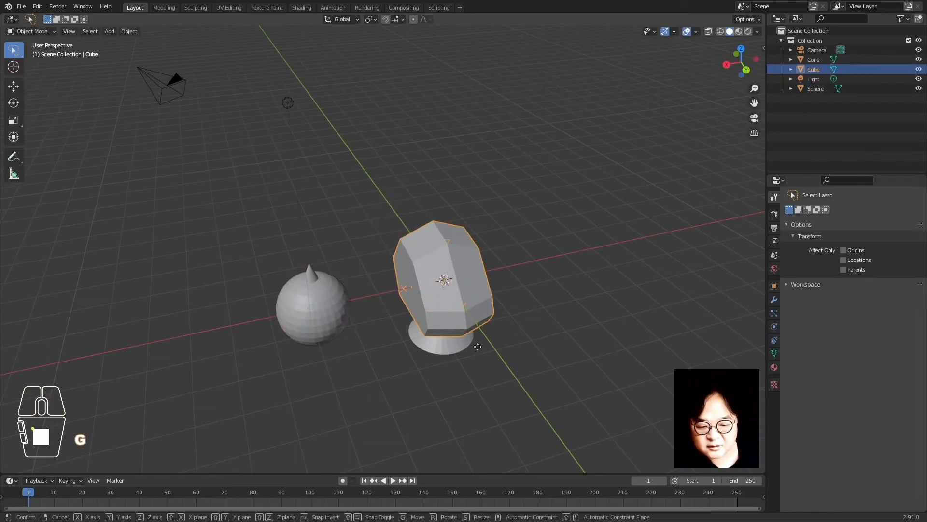
pyautogui.press('x')
pyautogui.click(627, 333)
pyautogui.moveTo(459, 374); pyautogui.dragTo(413, 351, button='middle')
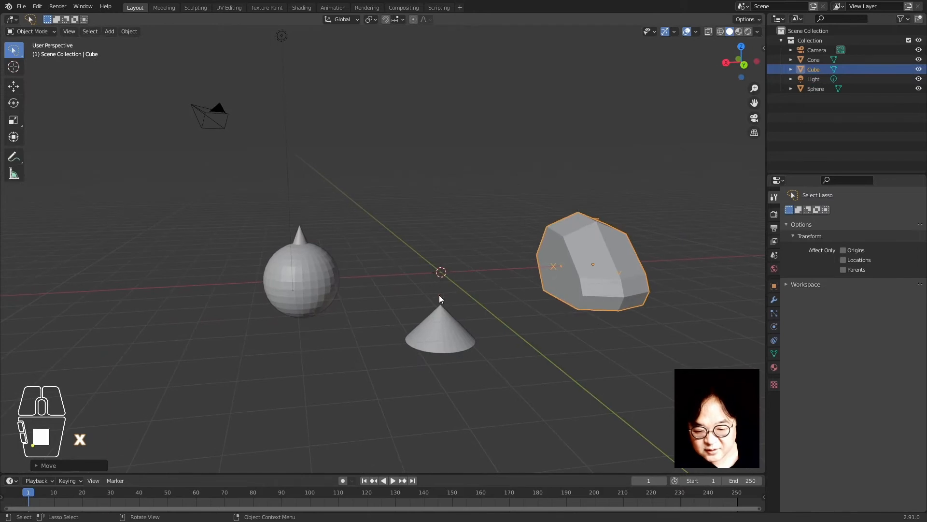
# Select the cone, frame the row, and enter Edit Mode
pyautogui.click(433, 340)
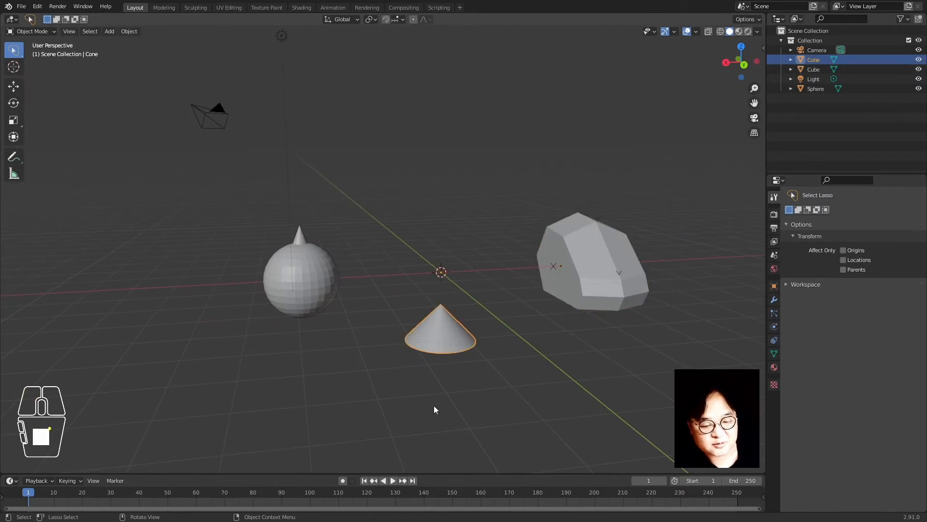
pyautogui.moveTo(434, 406); pyautogui.dragTo(418, 301, button='middle')
pyautogui.scroll(3, 365, 377)
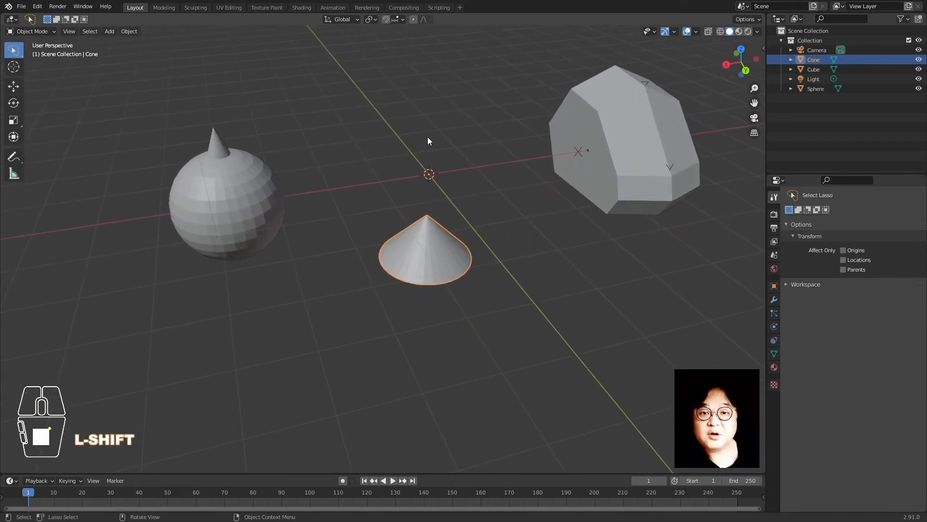
pyautogui.press('Tab')
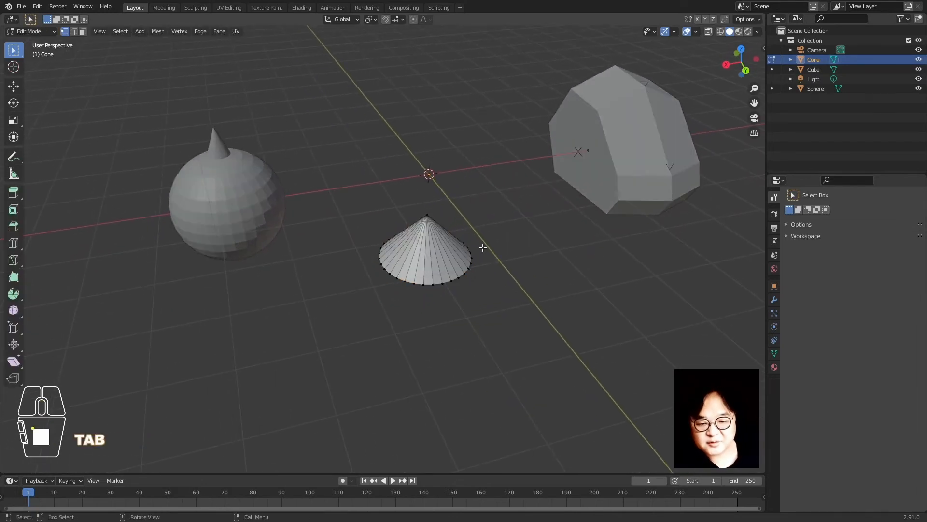
# Select the cone's base edge loop and inspect it from below
pyautogui.keyDown('alt'); pyautogui.click(452, 279); pyautogui.keyUp('alt')
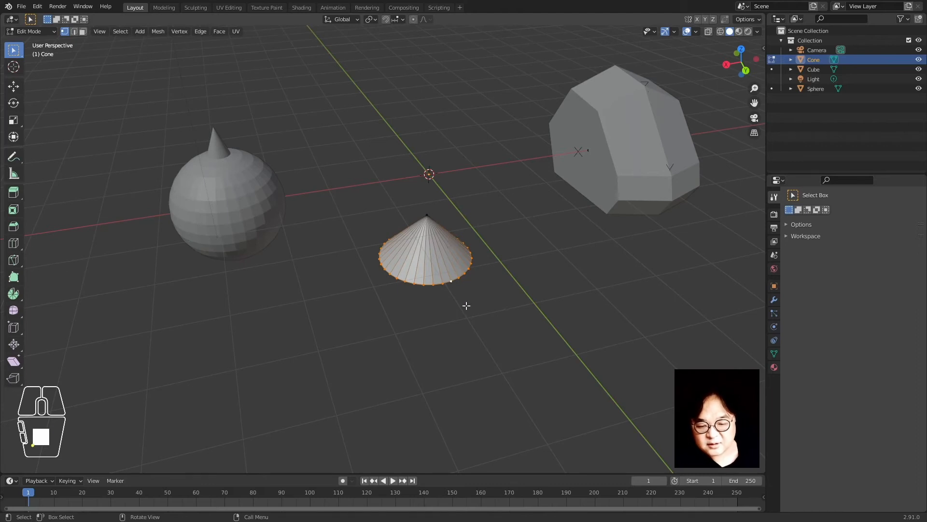
pyautogui.click(463, 275)
pyautogui.keyDown('alt'); pyautogui.click(449, 284); pyautogui.keyUp('alt')
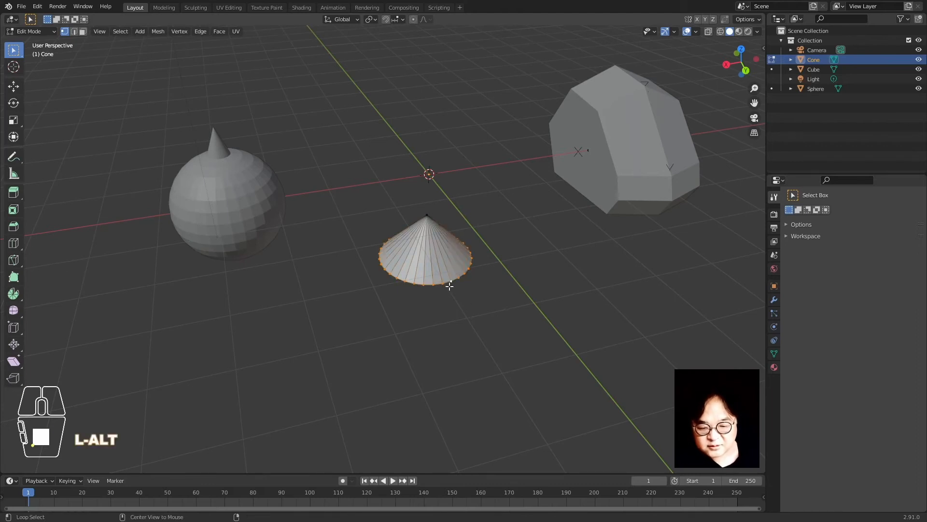
pyautogui.moveTo(426, 319); pyautogui.dragTo(445, 294, button='middle')
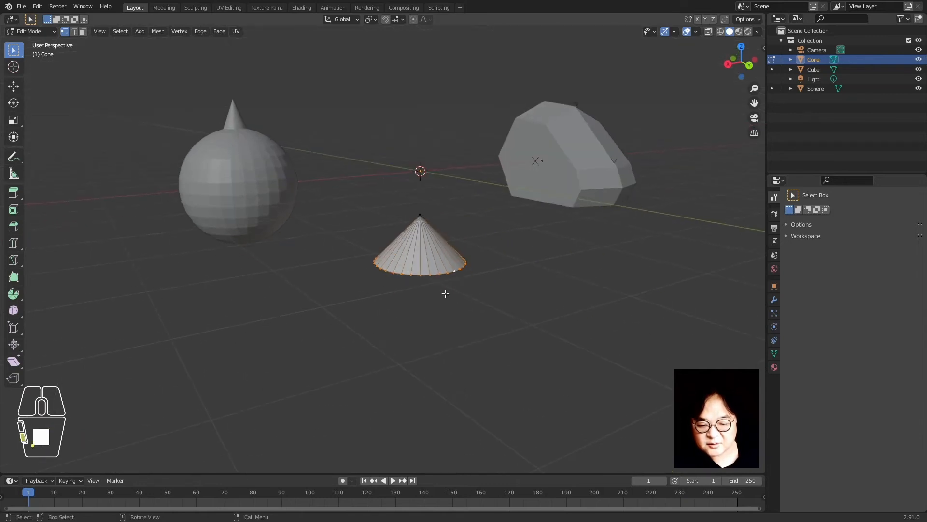
pyautogui.scroll(6, 445, 294)
pyautogui.moveTo(404, 386); pyautogui.dragTo(406, 296, button='middle')
pyautogui.scroll(-4, 405, 295)
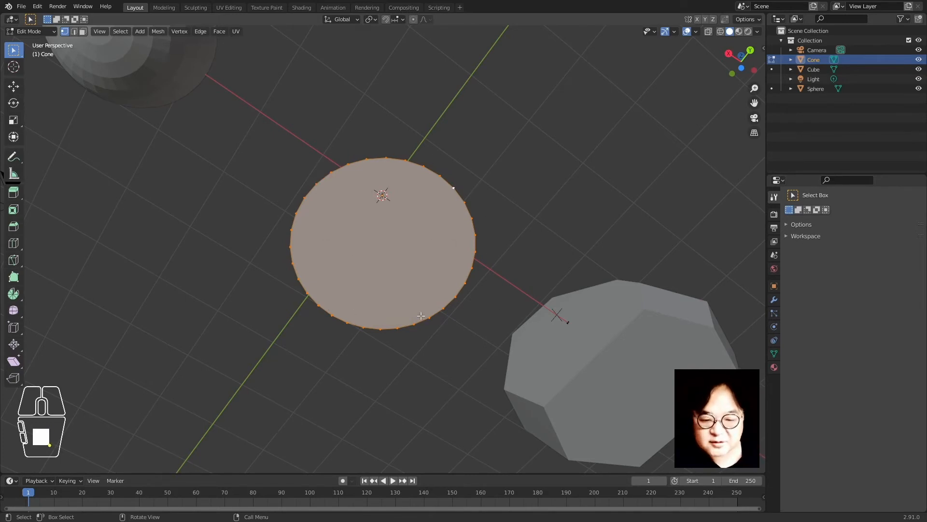
pyautogui.moveTo(439, 274); pyautogui.dragTo(410, 344, button='middle')
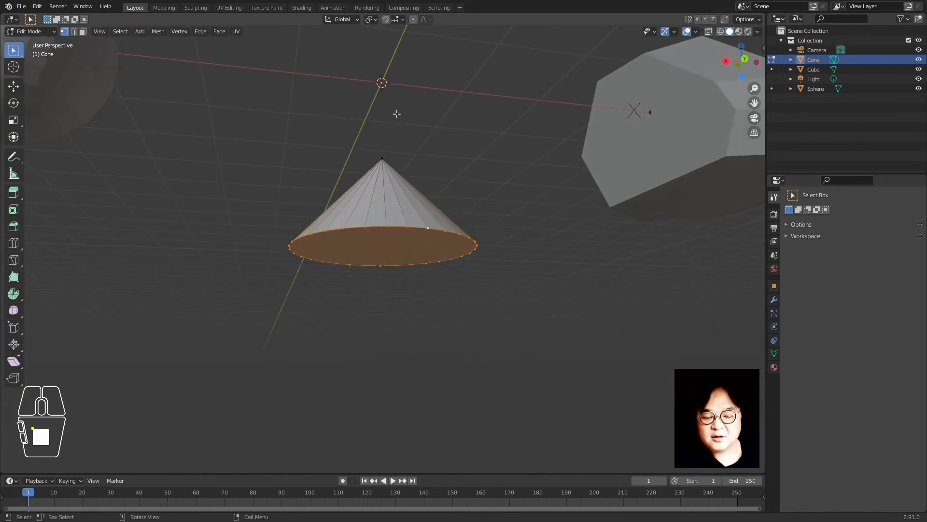
# Snap the 3D cursor to the base loop's centre and return to Object Mode
pyautogui.press('shift')
pyautogui.hotkey('shift', 's')
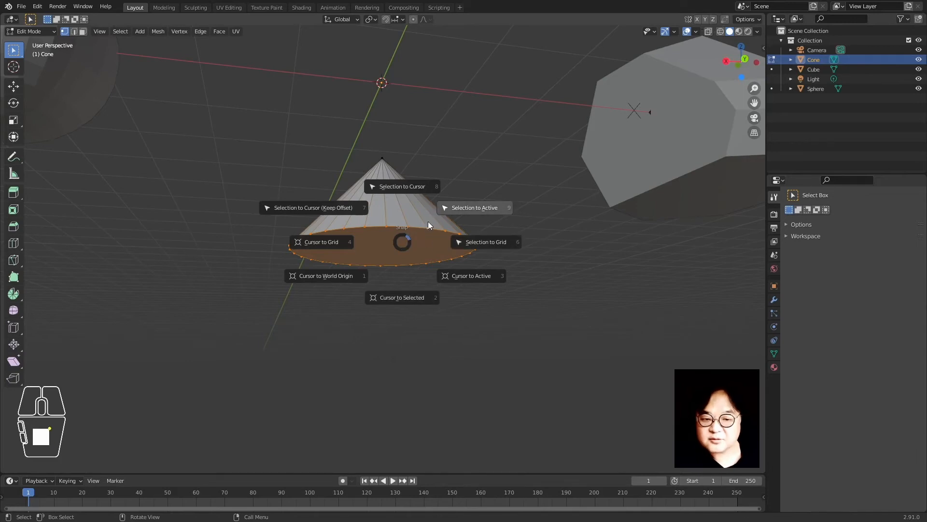
pyautogui.click(400, 297)
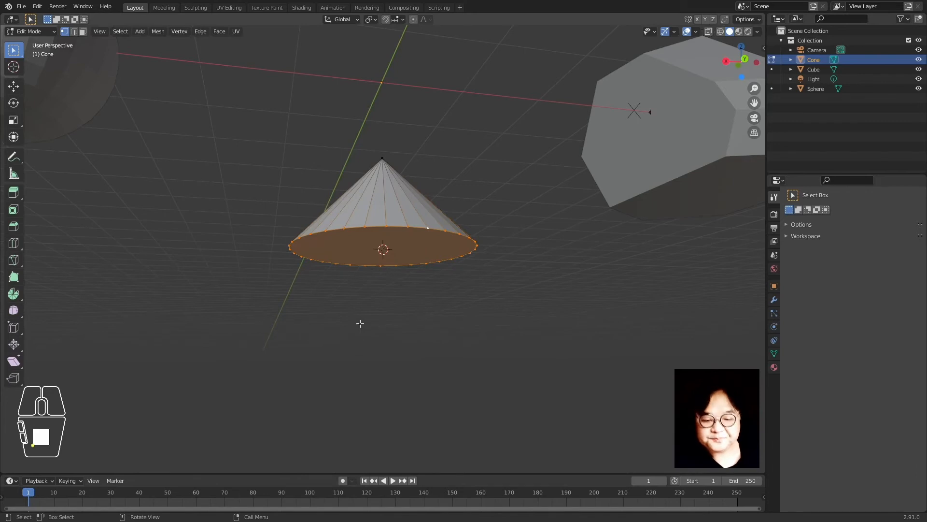
pyautogui.moveTo(361, 324); pyautogui.dragTo(402, 262, button='middle')
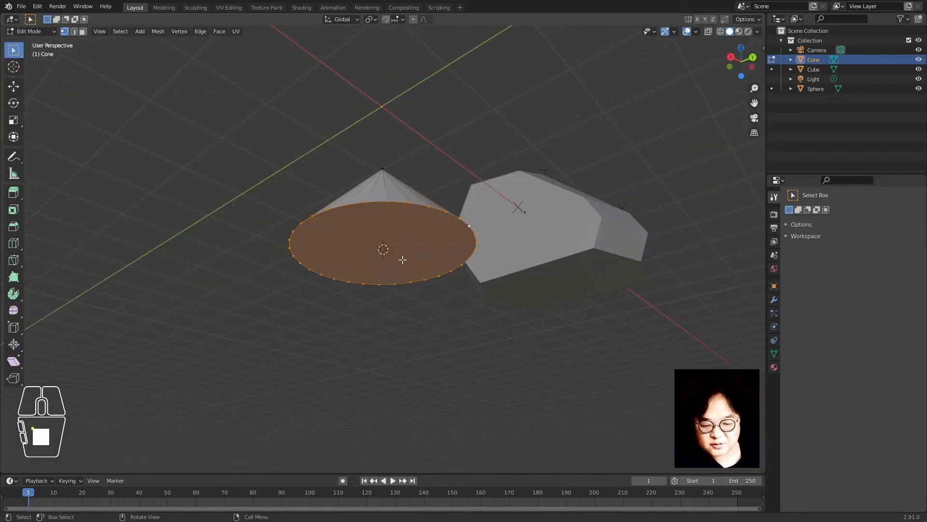
pyautogui.moveTo(390, 252); pyautogui.dragTo(415, 306, button='middle')
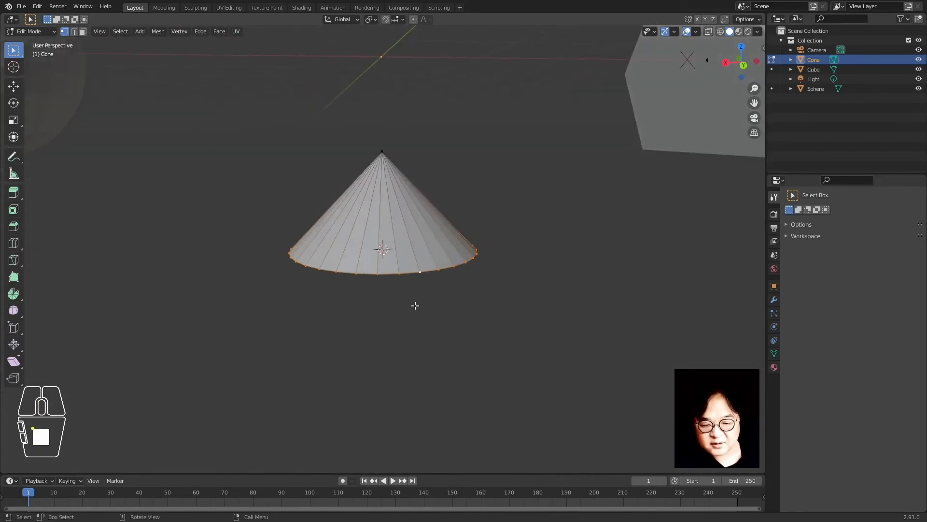
pyautogui.press('Tab')
# Set the cone's origin to the 3D cursor at its base centre, then clear its location with Alt+G
pyautogui.rightClick(400, 229)
pyautogui.moveTo(400, 230)
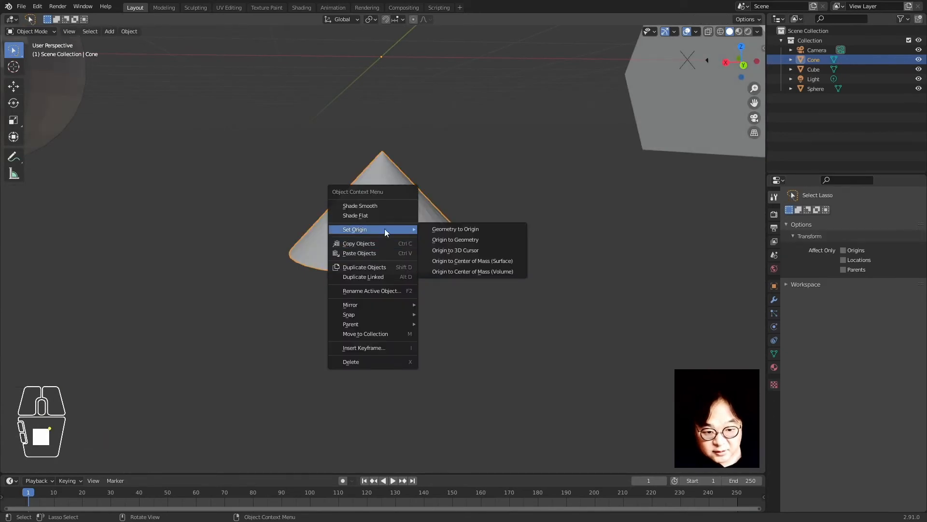
pyautogui.click(494, 248)
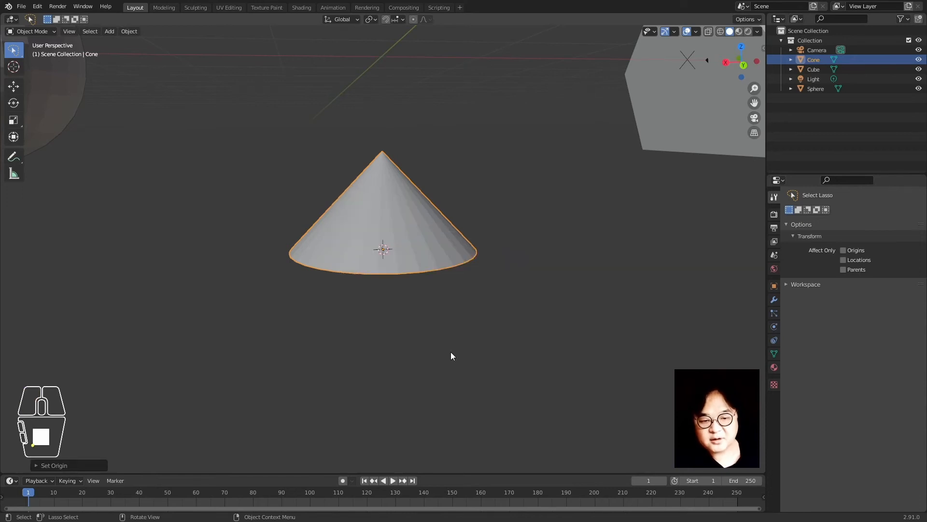
pyautogui.moveTo(372, 333); pyautogui.dragTo(387, 251, button='middle')
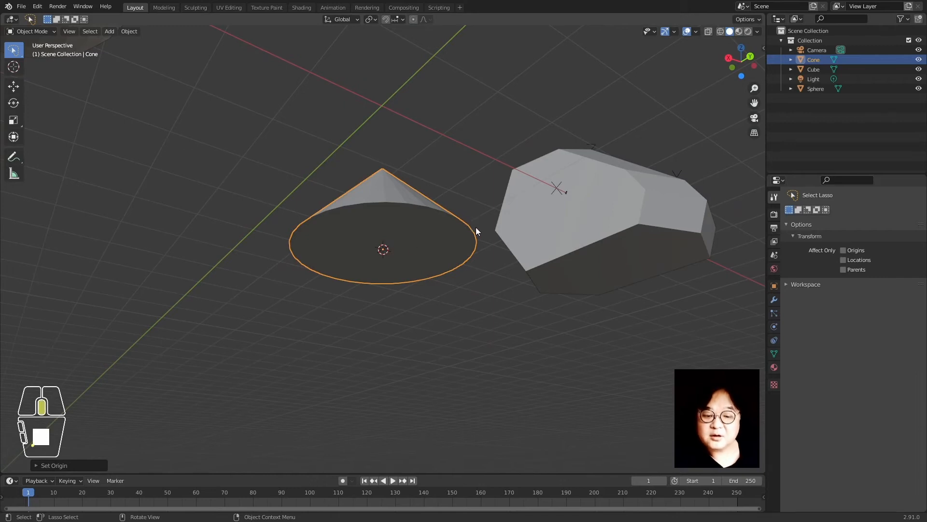
pyautogui.moveTo(477, 230); pyautogui.dragTo(408, 305, button='middle')
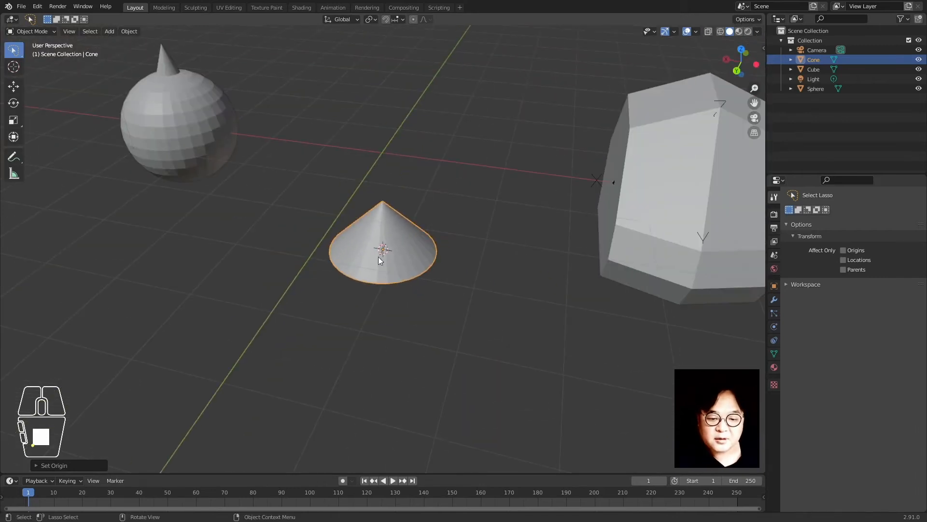
pyautogui.hotkey('alt', 'g')
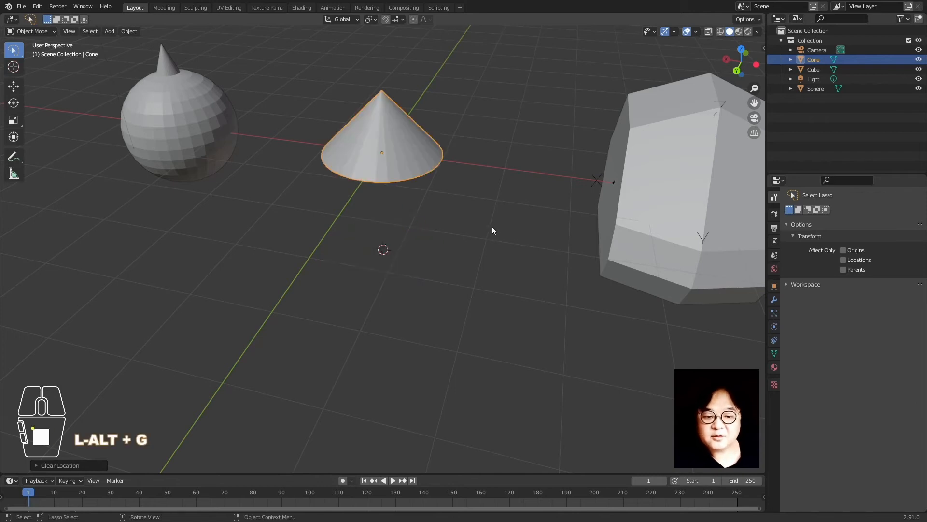
pyautogui.moveTo(400, 310); pyautogui.dragTo(435, 278, button='middle')
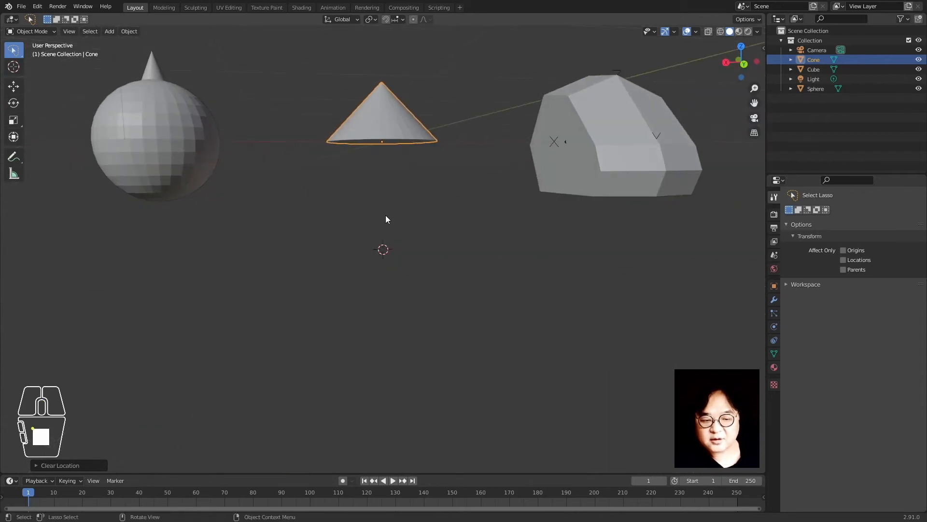
# Select the sphere's bottom pole vertex in Edit Mode and snap the 3D cursor to it
pyautogui.click(167, 163)
pyautogui.scroll(2, 113, 222)
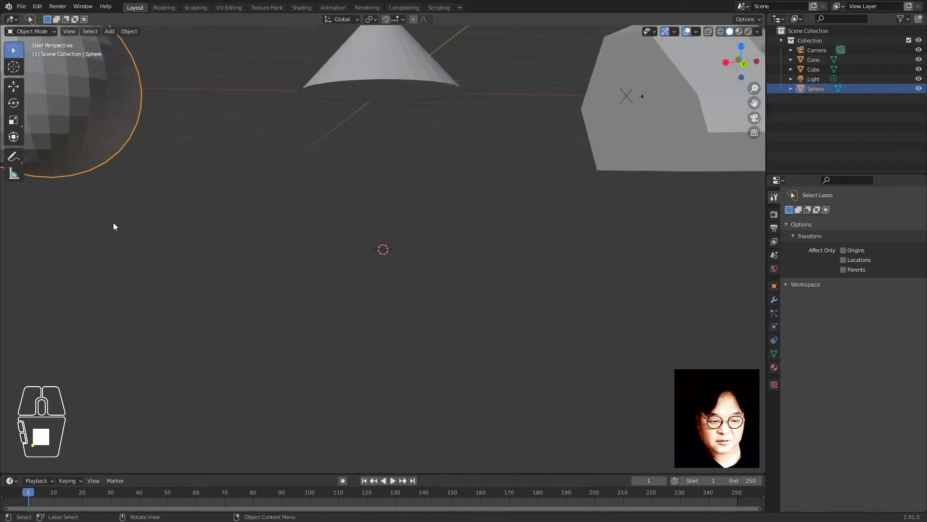
pyautogui.keyDown('shift'); pyautogui.moveTo(123, 229); pyautogui.dragTo(368, 217, button='middle'); pyautogui.keyUp('shift')
pyautogui.press('Tab')
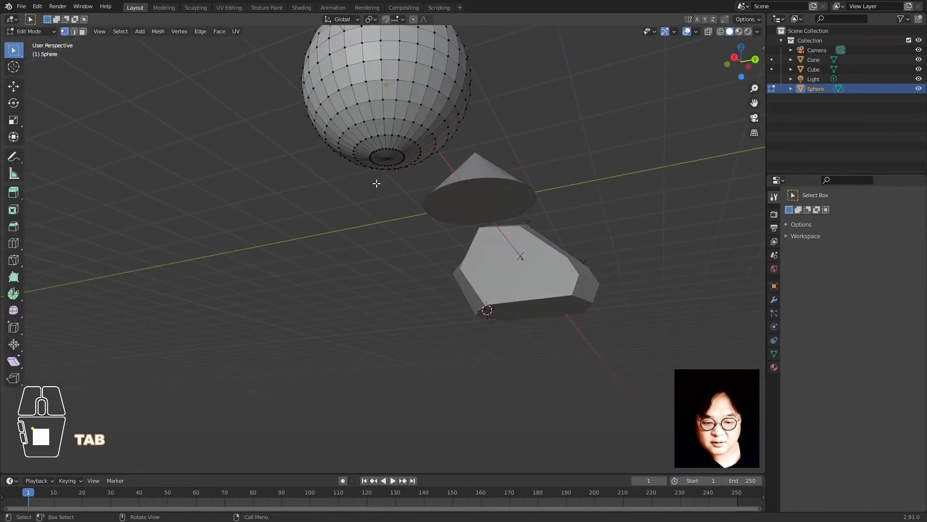
pyautogui.click(387, 159)
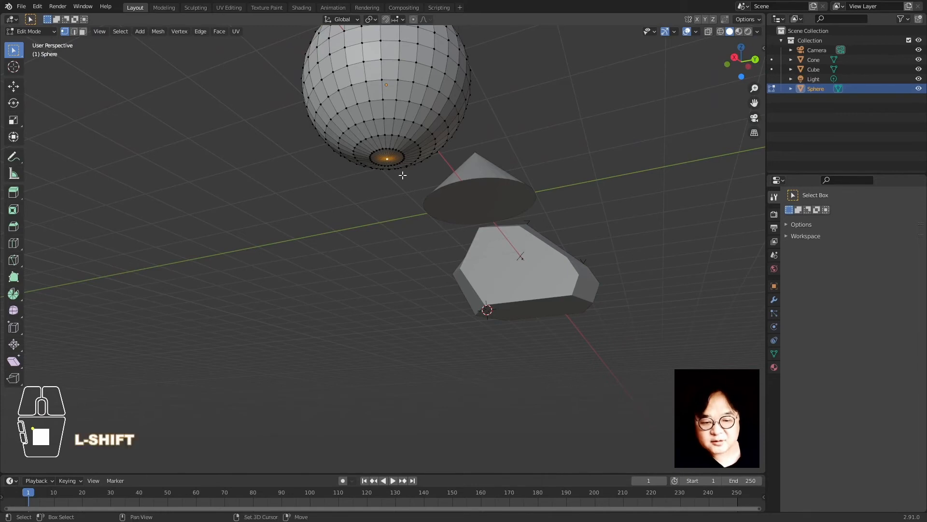
pyautogui.hotkey('shift', 's')
pyautogui.click(405, 263)
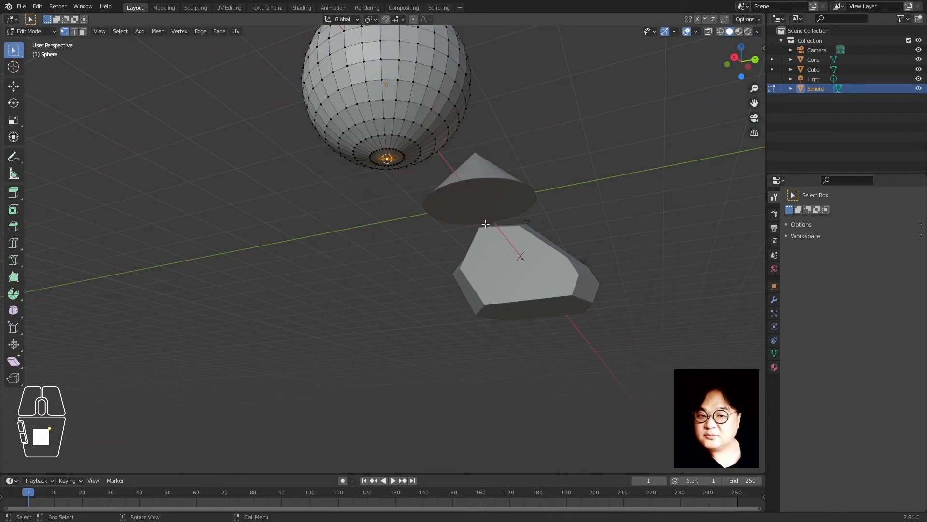
pyautogui.moveTo(486, 224); pyautogui.dragTo(354, 282, button='middle')
pyautogui.press('Tab')
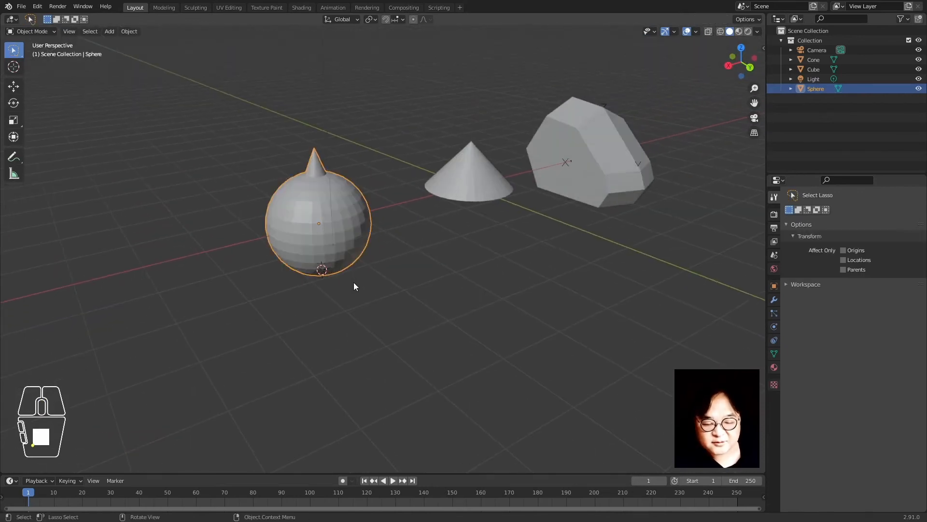
# Set the sphere's origin to the 3D cursor at its bottom pole and clear its location
pyautogui.rightClick(315, 190)
pyautogui.moveTo(315, 190)
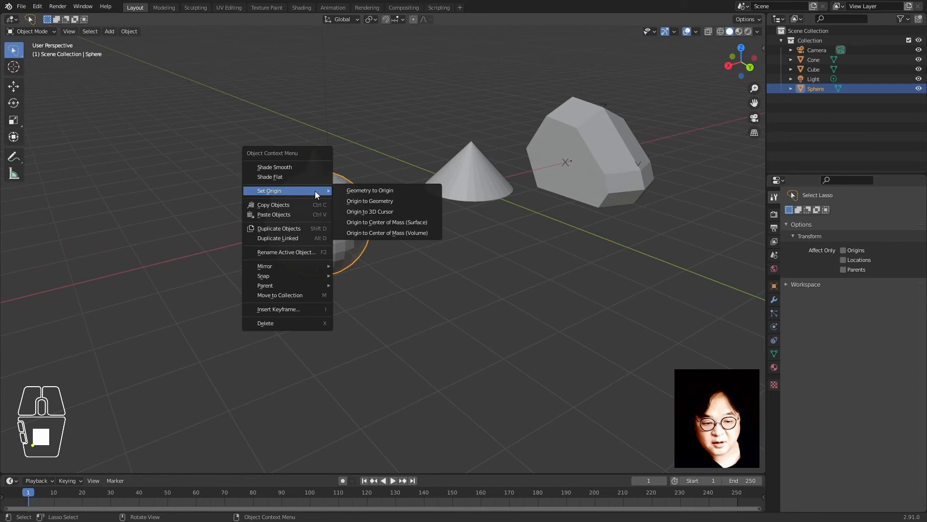
pyautogui.click(385, 212)
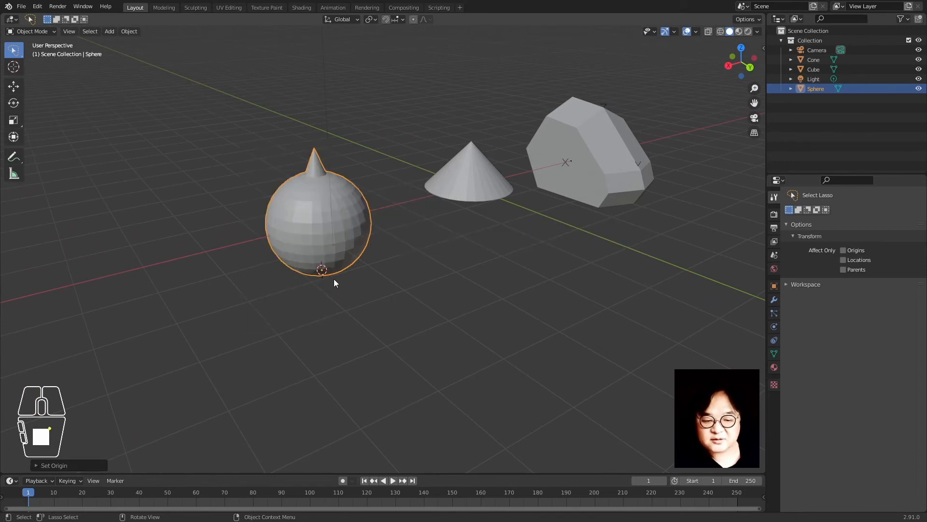
pyautogui.hotkey('alt', 'g')
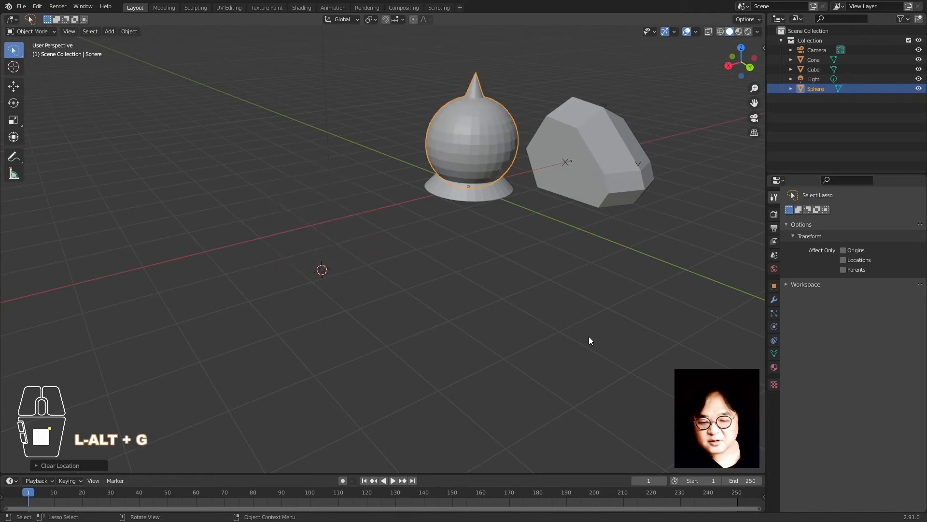
# Move the sphere 2.09 m along X beside the cone, then select the cube
pyautogui.moveTo(490, 248); pyautogui.dragTo(454, 241, button='middle')
pyautogui.press('g')
pyautogui.press('y')
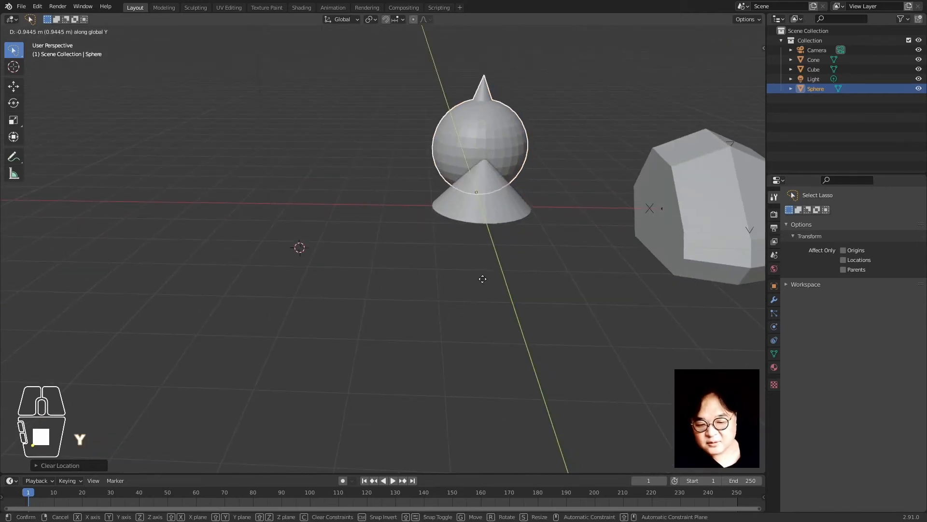
pyautogui.press('x')
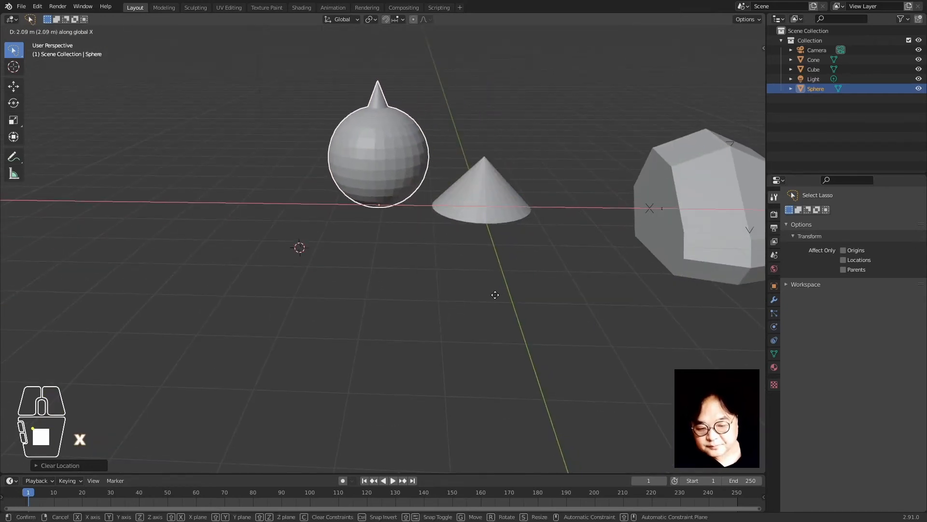
pyautogui.click(495, 294)
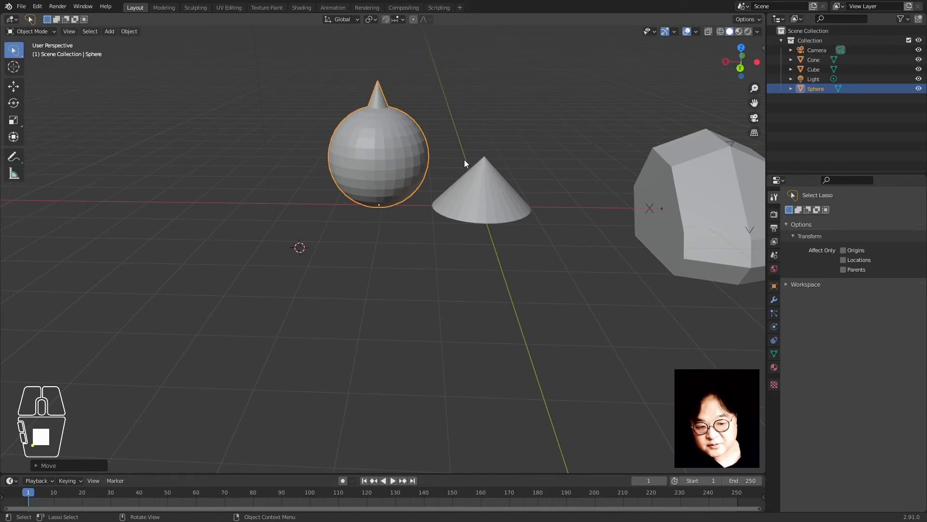
pyautogui.click(650, 277)
pyautogui.moveTo(651, 286); pyautogui.dragTo(696, 255, button='middle')
# Frame the cube and snap the 3D cursor to its bottom face centre in Edit Mode
pyautogui.press('KP_Decimal')
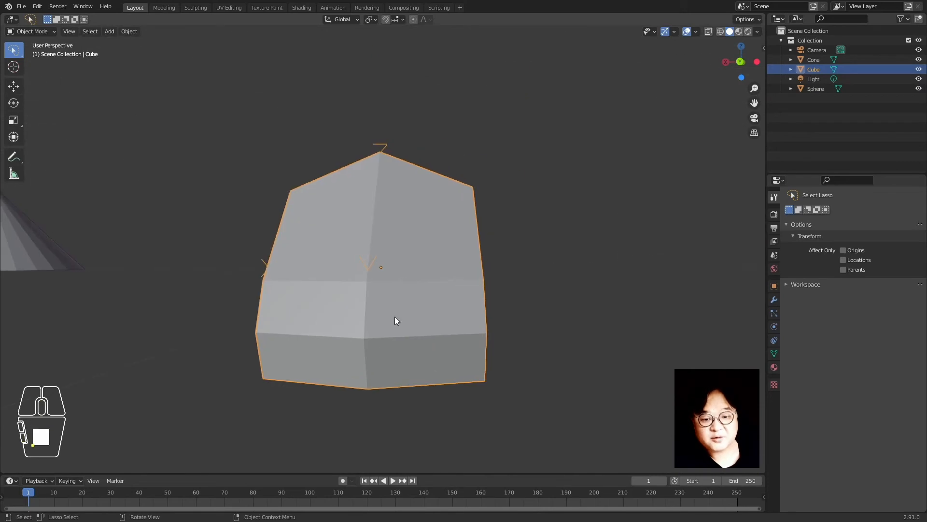
pyautogui.moveTo(395, 317); pyautogui.dragTo(397, 293, button='middle')
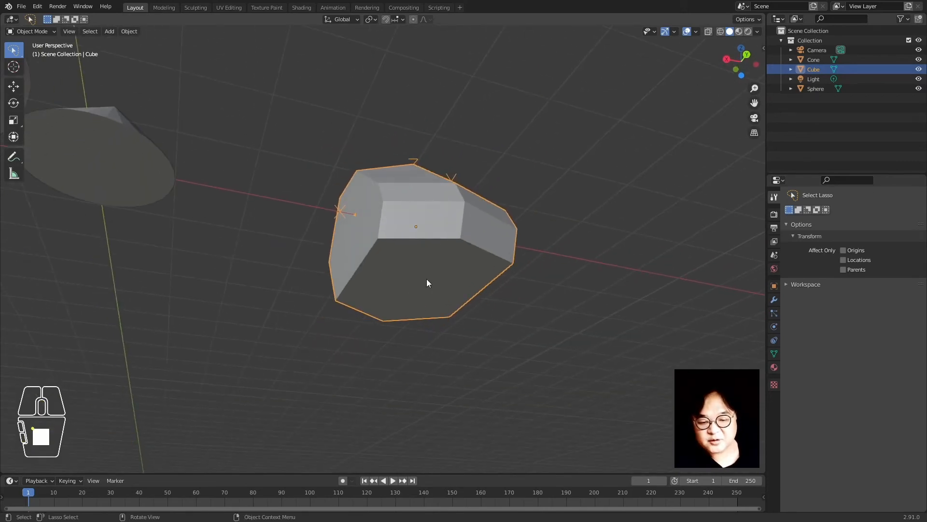
pyautogui.press('Tab')
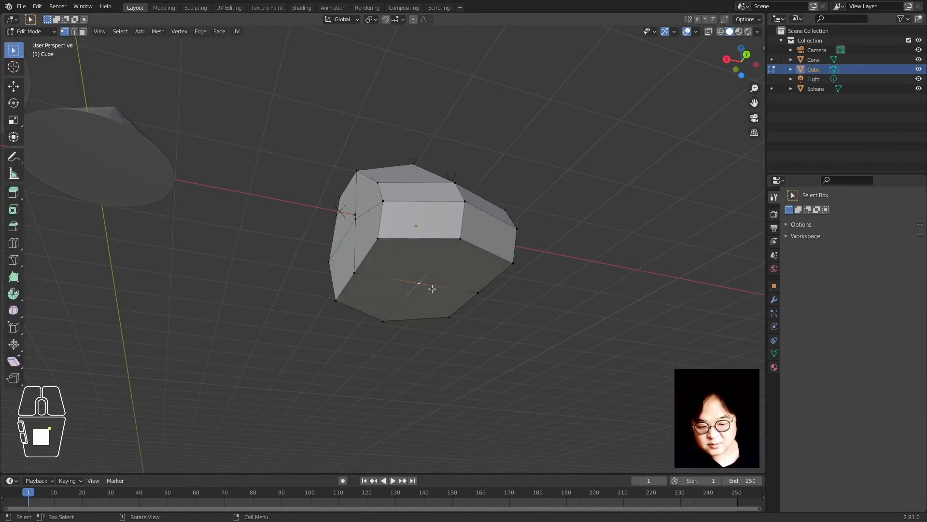
pyautogui.hotkey('shift', 's')
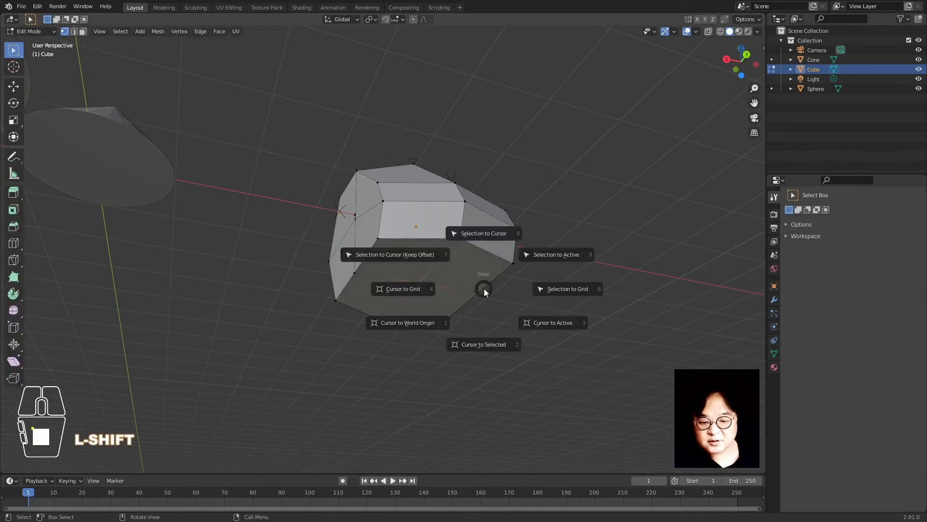
pyautogui.click(482, 348)
pyautogui.press('Tab')
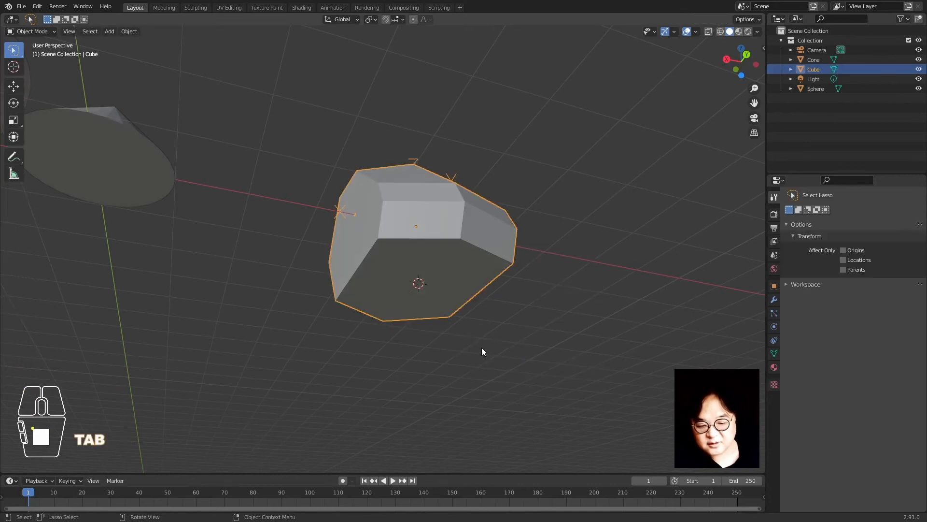
# Set the cube's origin to the 3D cursor and clear its location with Alt+G
pyautogui.rightClick(445, 224)
pyautogui.moveTo(444, 223)
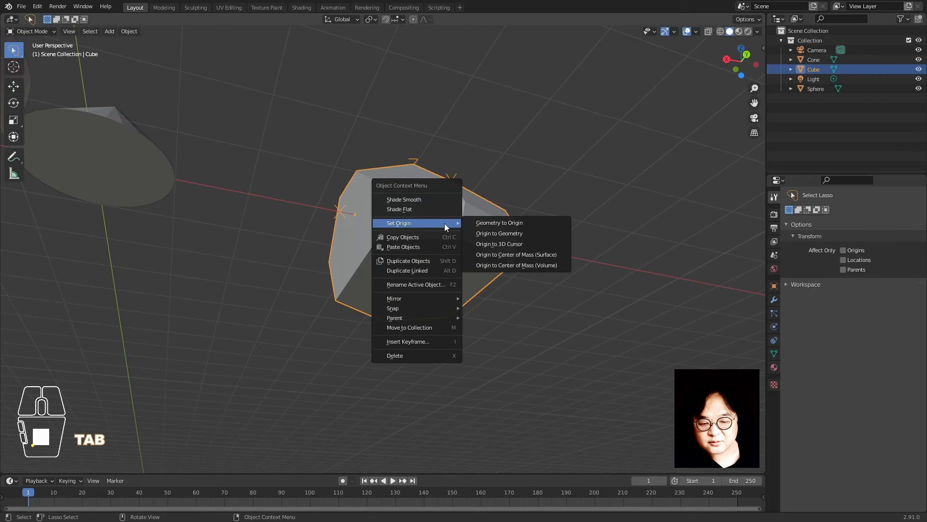
pyautogui.click(500, 245)
pyautogui.moveTo(500, 244); pyautogui.dragTo(487, 307, button='middle')
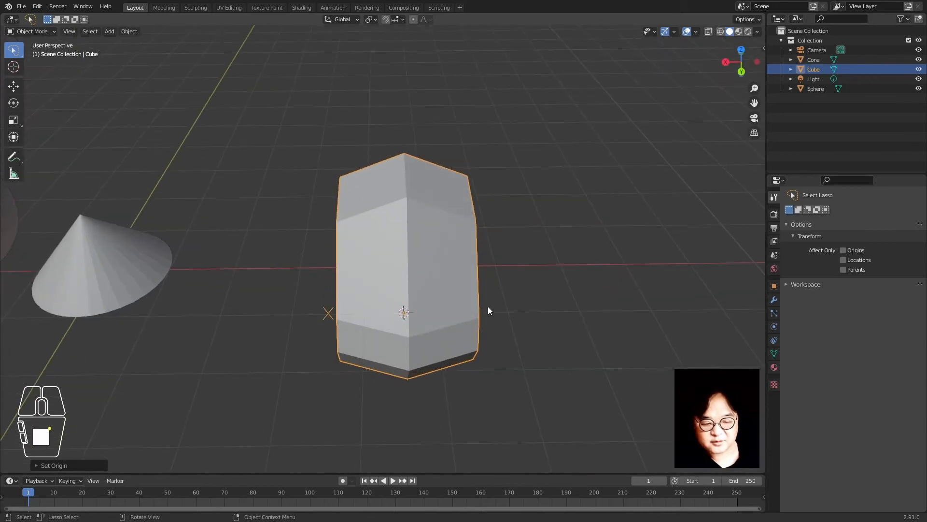
pyautogui.hotkey('alt', 'g')
# Move the cube along X beside the cone and frame all three shapes
pyautogui.press('g')
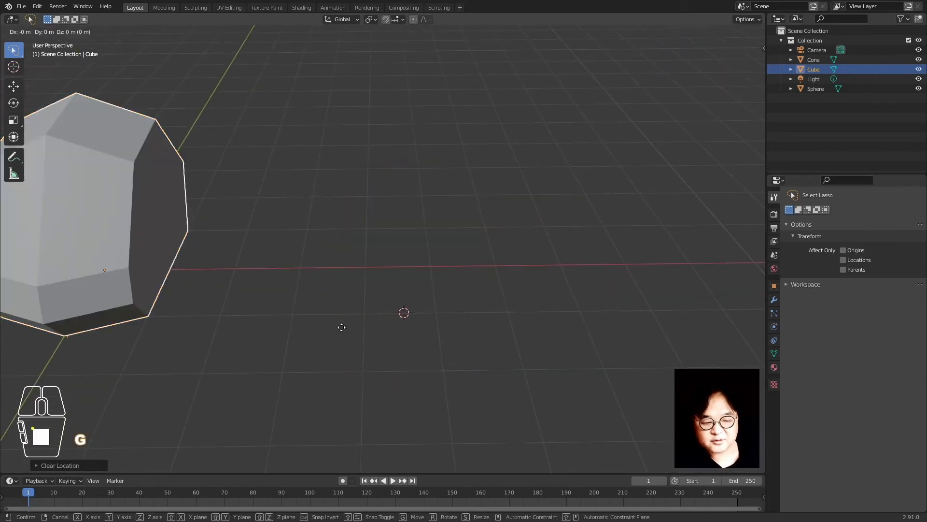
pyautogui.press('x')
pyautogui.click(543, 337)
pyautogui.scroll(-2, 293, 314)
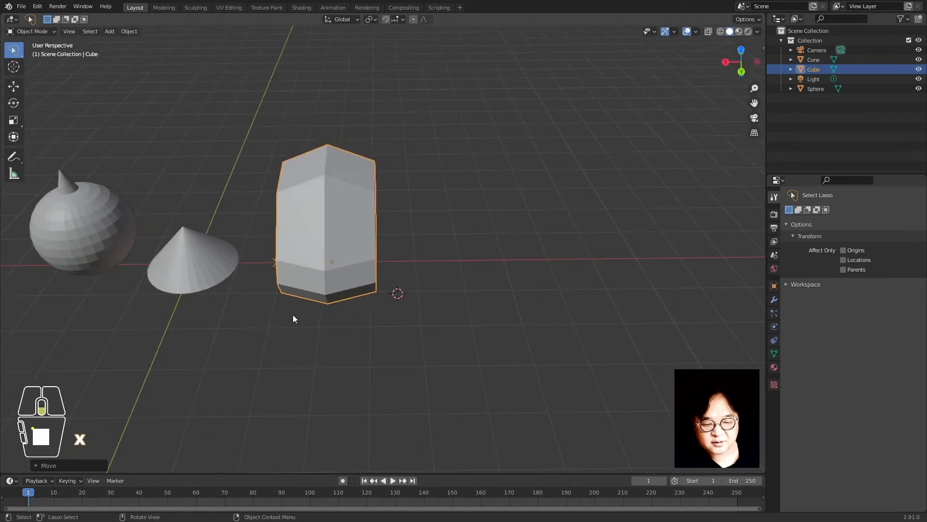
pyautogui.keyDown('shift'); pyautogui.moveTo(293, 315); pyautogui.dragTo(455, 273, button='middle'); pyautogui.keyUp('shift')
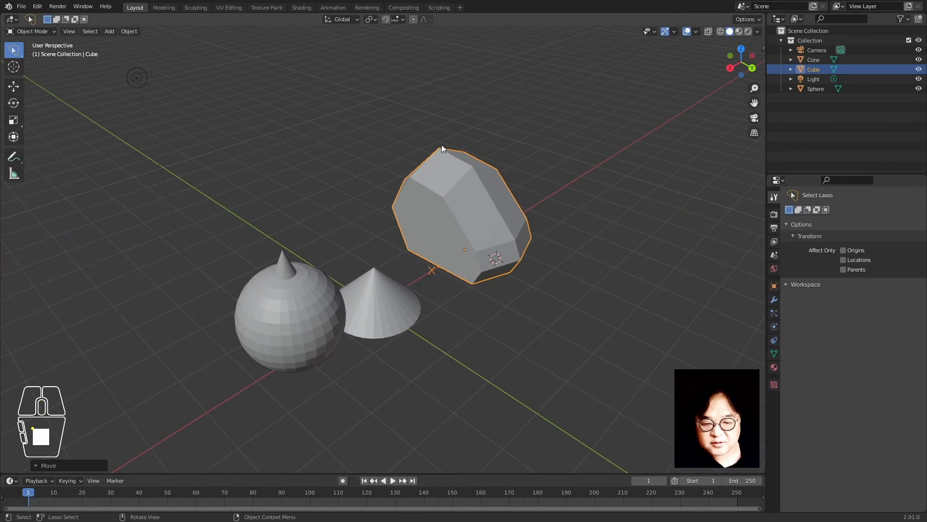
# Snap the 3D cursor to the cube's top vertex and move the cone onto it
pyautogui.click(367, 309)
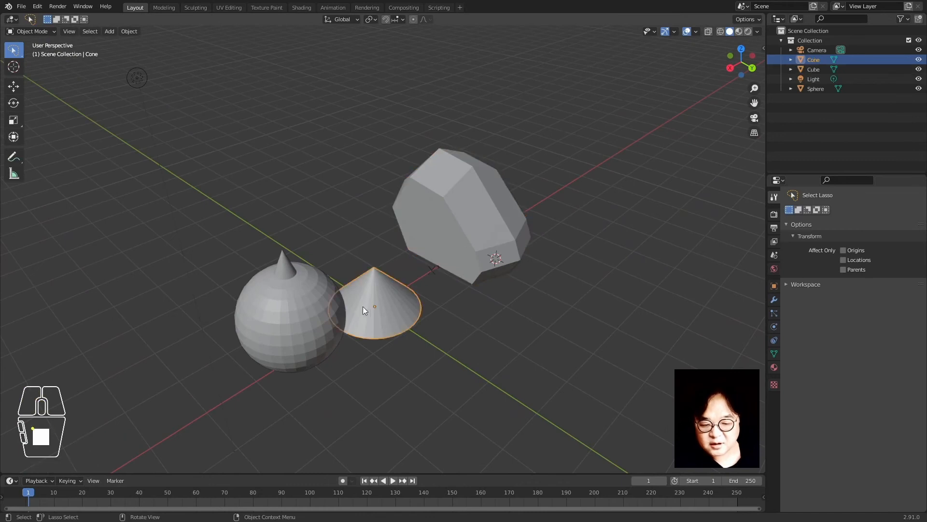
pyautogui.moveTo(546, 282); pyautogui.dragTo(508, 332, button='middle')
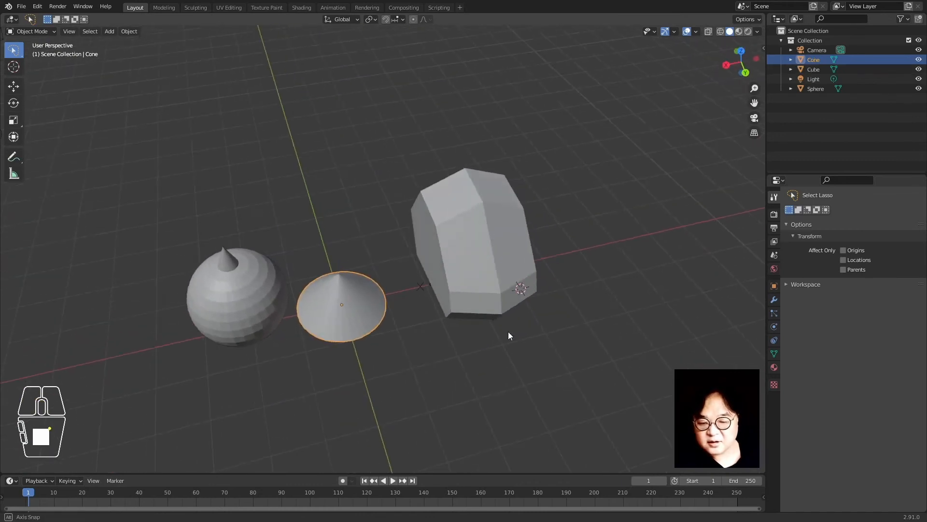
pyautogui.click(447, 182)
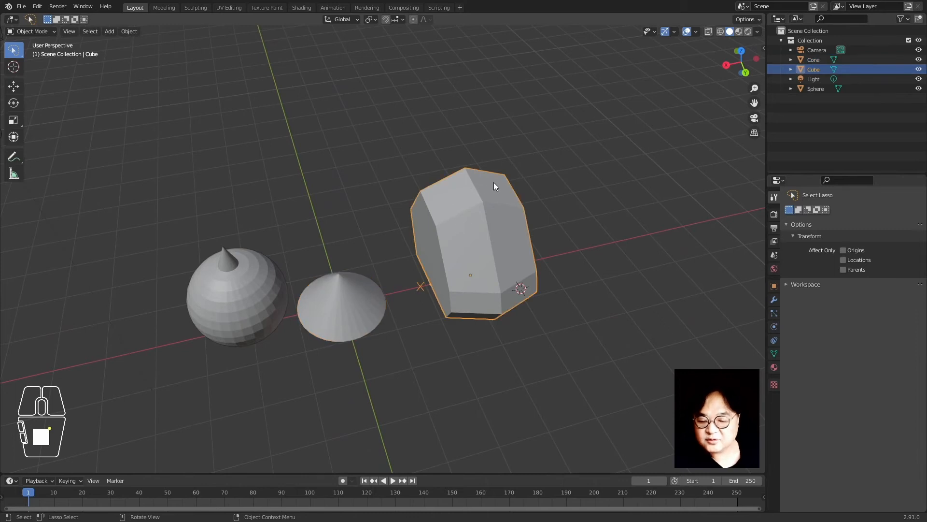
pyautogui.press('Tab')
pyautogui.hotkey('shift', 's')
pyautogui.click(478, 208)
pyautogui.press('Tab')
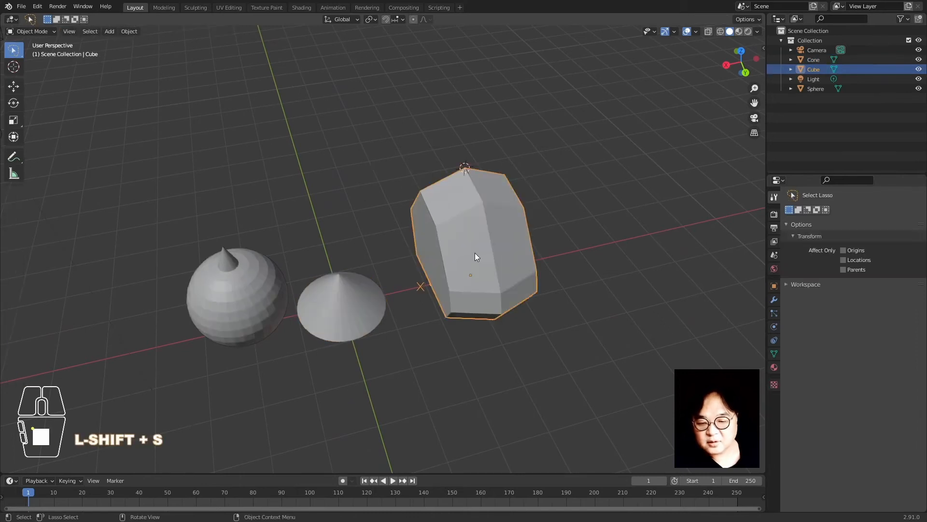
pyautogui.click(355, 315)
pyautogui.hotkey('shift', 's')
pyautogui.click(362, 229)
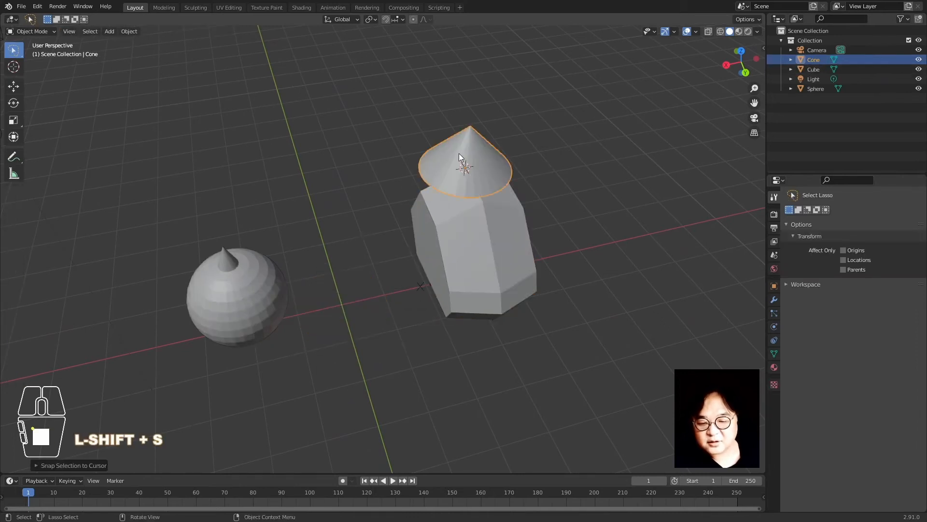
# Snap the sphere onto the cursor at the cone's tip, then deselect it
pyautogui.press('KP_Decimal')
pyautogui.moveTo(359, 427); pyautogui.dragTo(370, 347, button='middle')
pyautogui.scroll(-7, 370, 347)
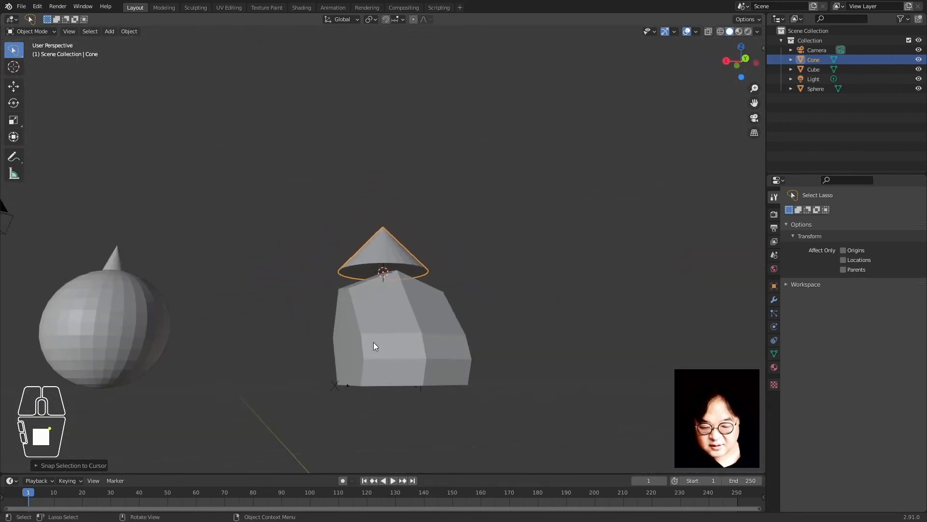
pyautogui.moveTo(296, 314); pyautogui.dragTo(359, 290, button='middle')
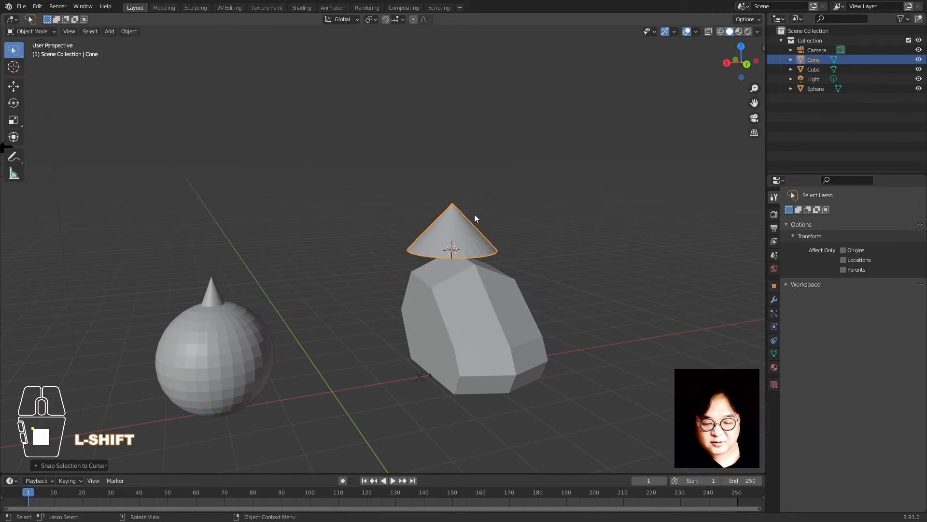
pyautogui.press('Tab')
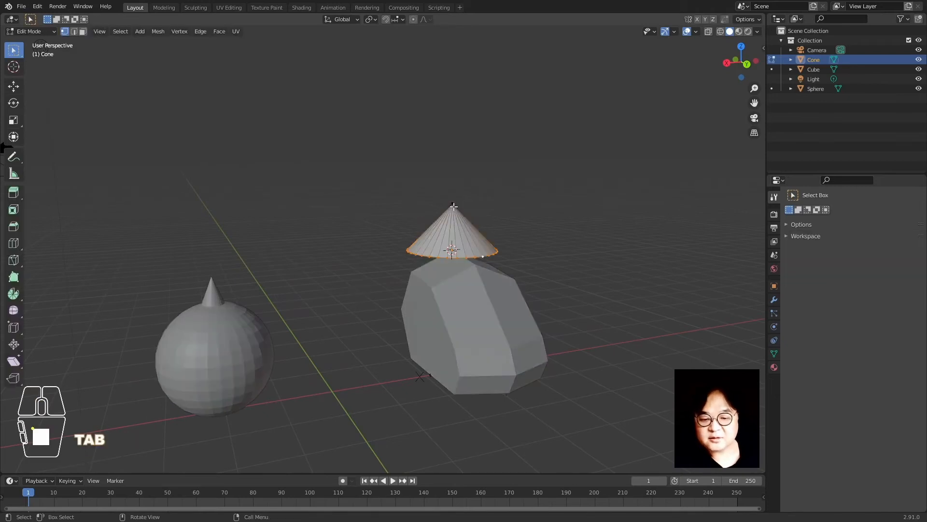
pyautogui.press('Tab')
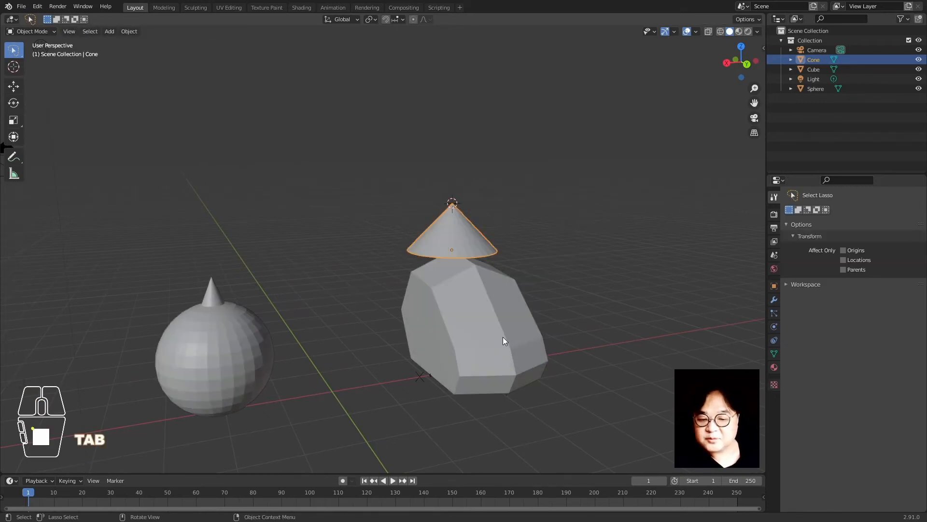
pyautogui.click(222, 334)
pyautogui.hotkey('shift', 's')
pyautogui.click(230, 192)
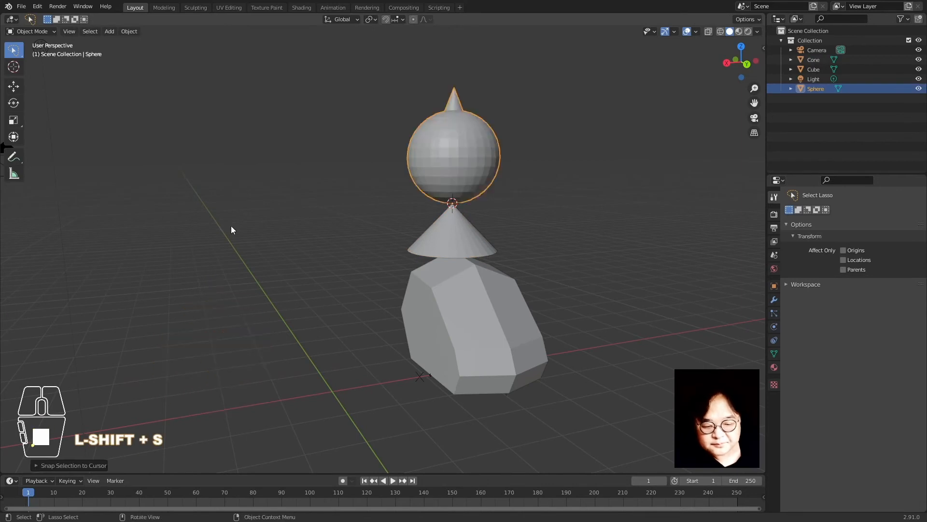
pyautogui.click(230, 225)
pyautogui.moveTo(388, 323); pyautogui.dragTo(423, 327, button='middle')
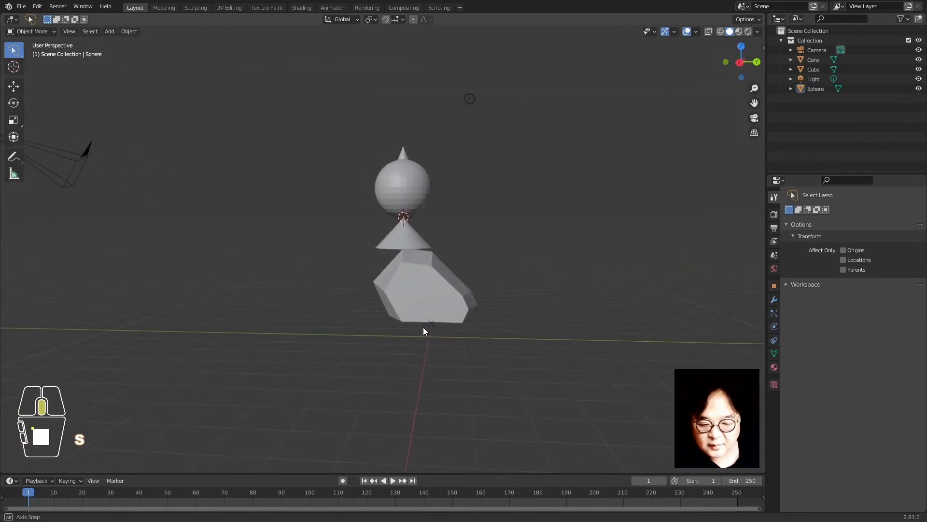
# Pull the sphere off the stack and place the cone left of the cube
pyautogui.moveTo(499, 302); pyautogui.dragTo(409, 302, button='middle')
pyautogui.keyDown('shift'); pyautogui.moveTo(395, 300); pyautogui.dragTo(442, 289, button='middle'); pyautogui.keyUp('shift')
pyautogui.keyDown('shift'); pyautogui.click(490, 155); pyautogui.keyUp('shift')
pyautogui.press('g')
pyautogui.click(366, 312)
pyautogui.click(500, 254)
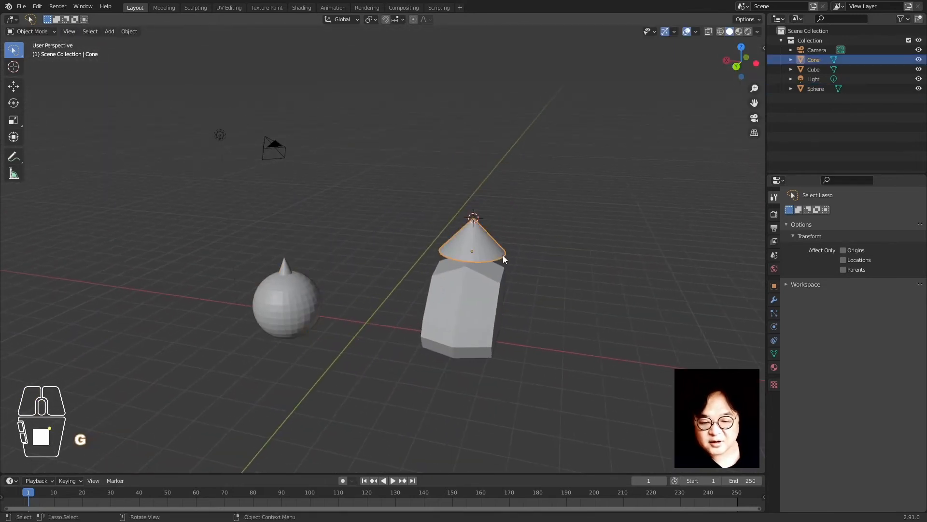
pyautogui.press('g')
pyautogui.click(465, 287)
pyautogui.hotkey('shift', 's')
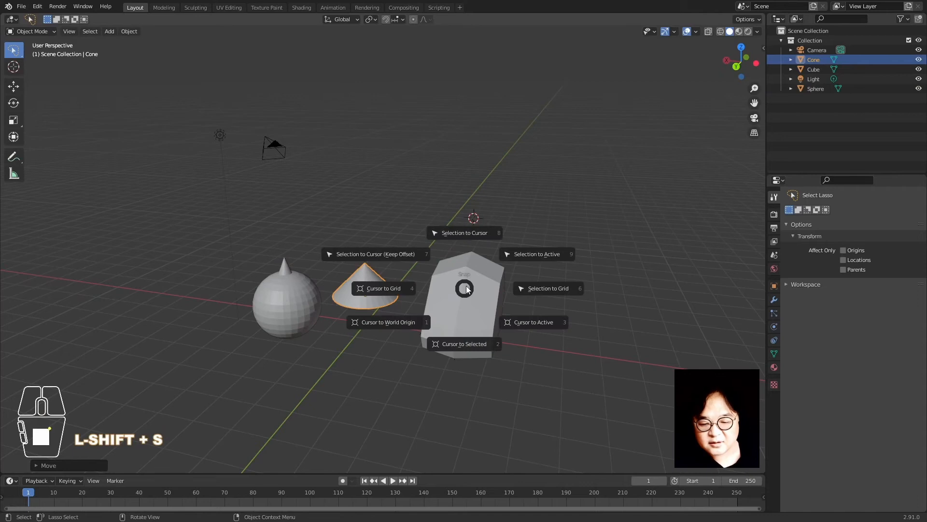
pyautogui.click(438, 321)
# Reset the cone's and sphere's locations with Alt+G, then move the sphere along X left of the cone
pyautogui.moveTo(323, 305); pyautogui.dragTo(381, 301, button='middle')
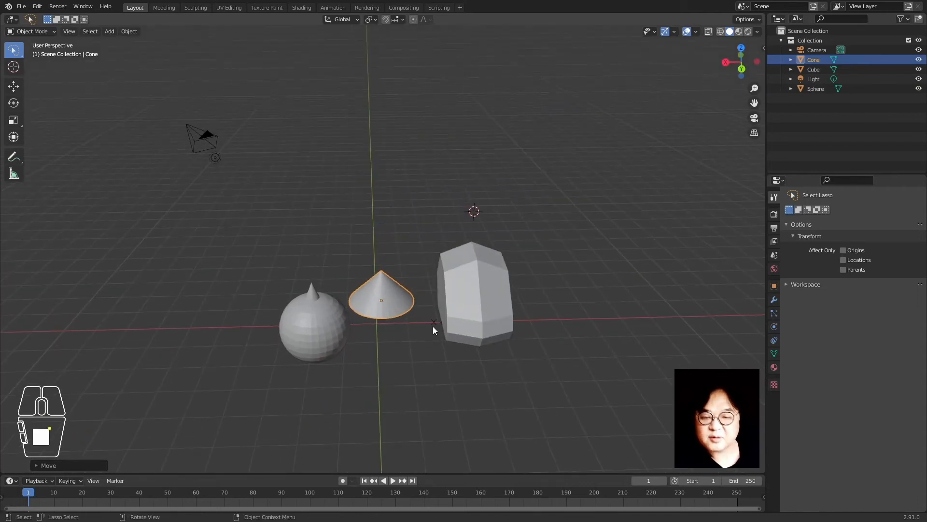
pyautogui.hotkey('alt', 'g')
pyautogui.click(320, 338)
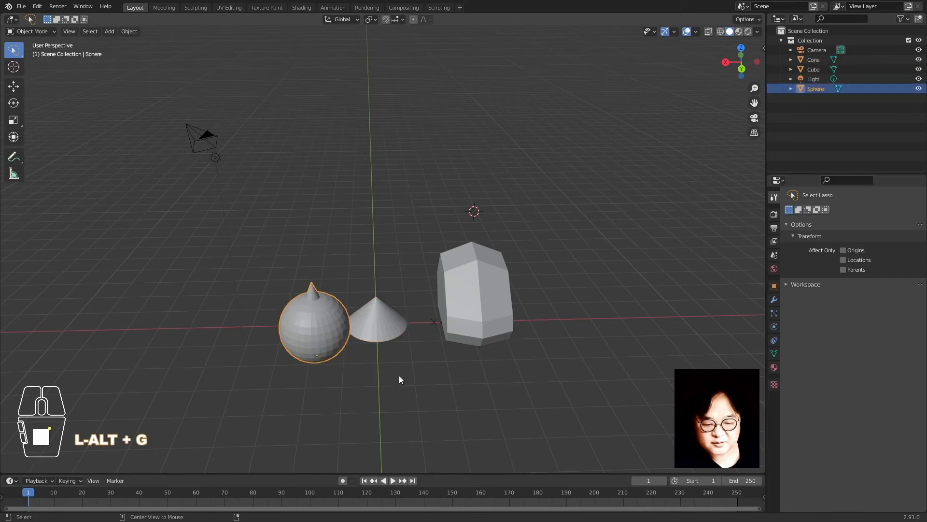
pyautogui.hotkey('alt', 'g')
pyautogui.press('g')
pyautogui.press('x')
pyautogui.click(307, 399)
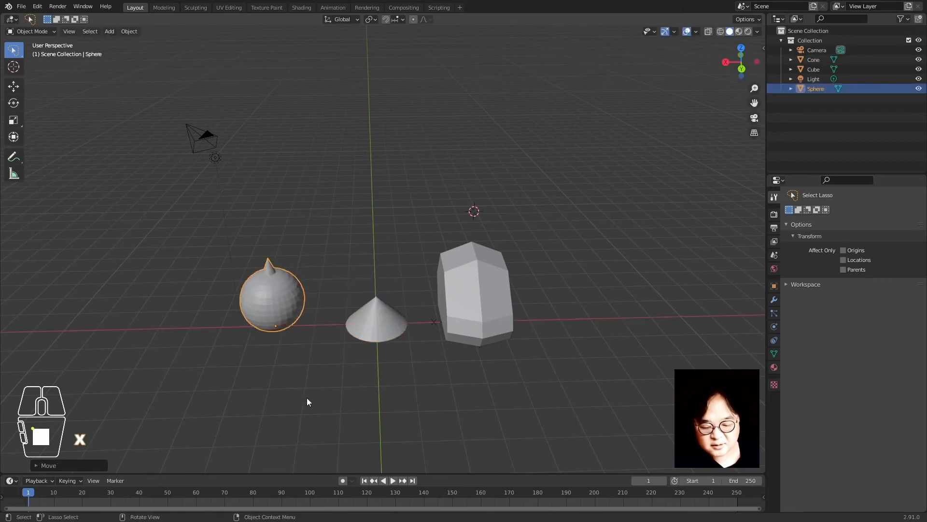
pyautogui.click(347, 409)
# Try Y-constrained and free moves of the sphere, cancelling each so it stays in place
pyautogui.press('g')
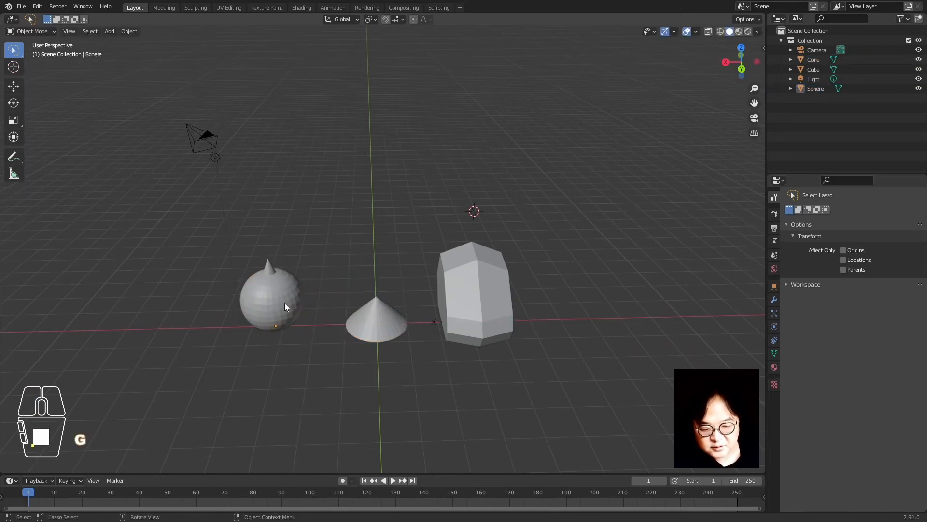
pyautogui.click(285, 303)
pyautogui.press('g')
pyautogui.press('y')
pyautogui.rightClick(313, 351)
pyautogui.press('g')
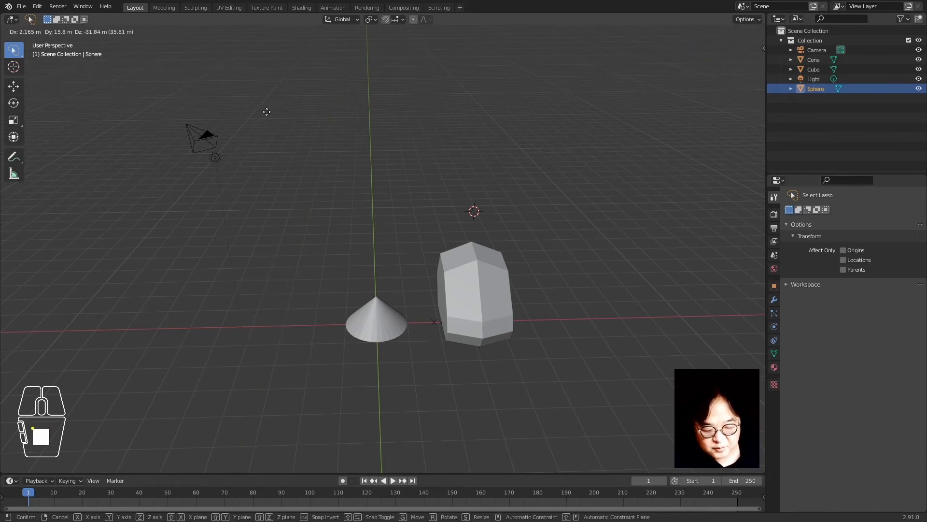
pyautogui.rightClick(255, 8)
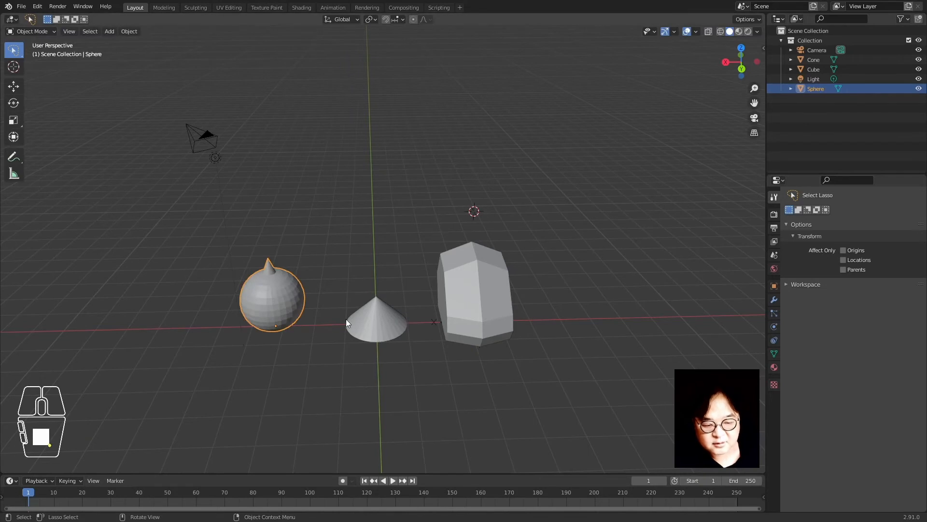
pyautogui.press('g')
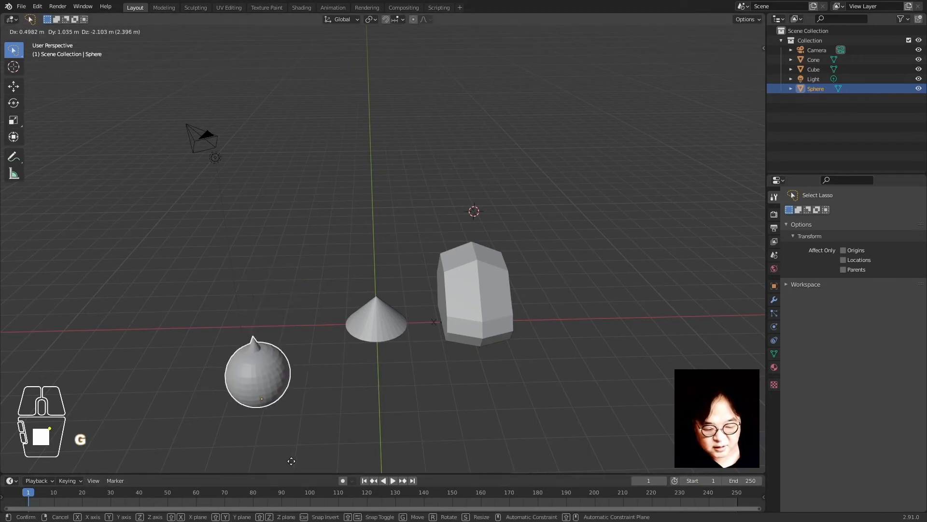
pyautogui.rightClick(340, 66)
pyautogui.click(354, 132)
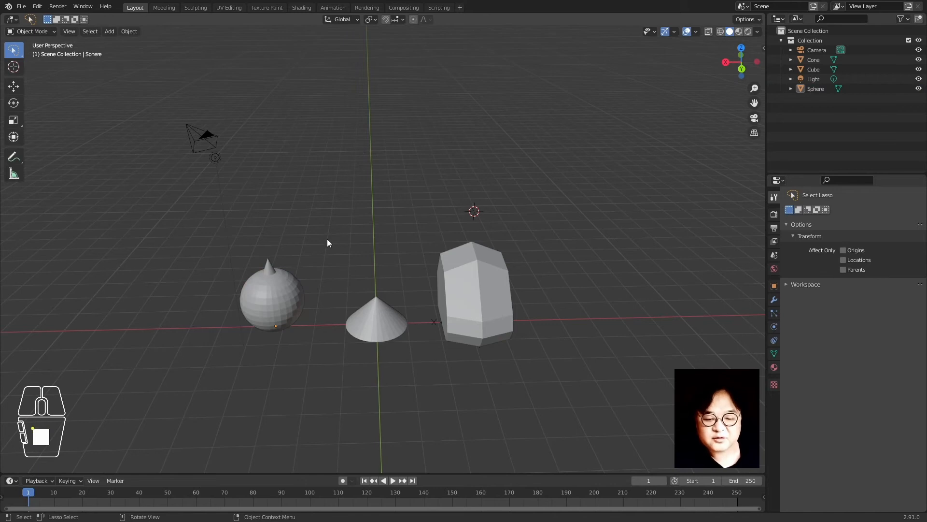
# Select the tilted cone and move it along its own local Z axis
pyautogui.moveTo(469, 304); pyautogui.dragTo(381, 297, button='middle')
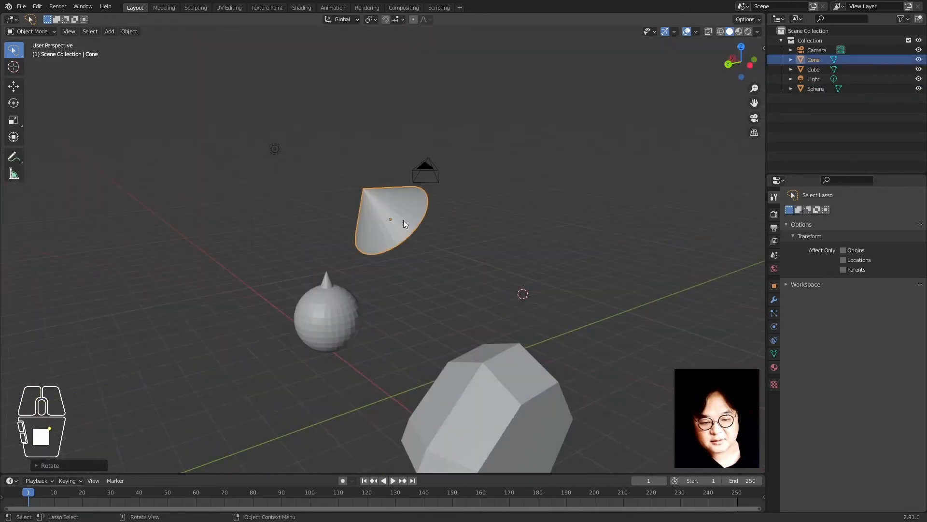
pyautogui.click(479, 225)
pyautogui.press('g')
pyautogui.click(410, 224)
pyautogui.press('g')
pyautogui.press('z')
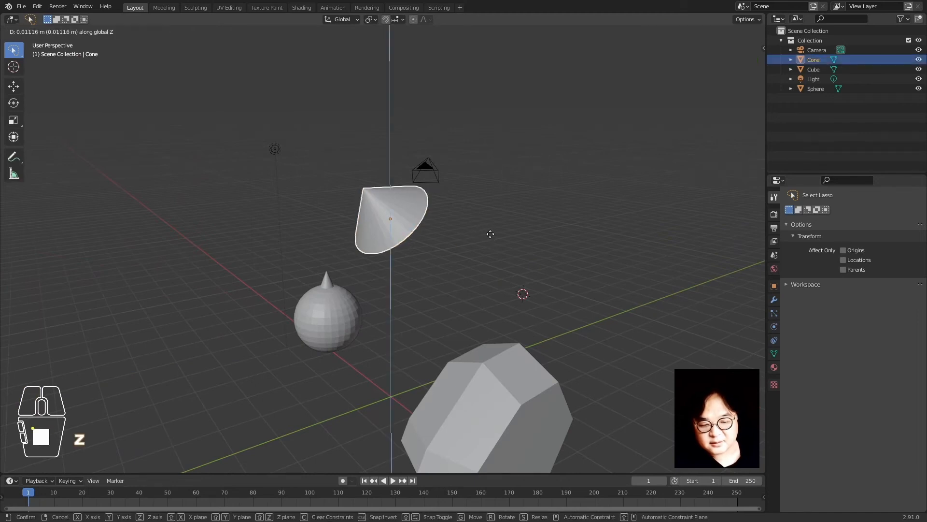
pyautogui.press('z')
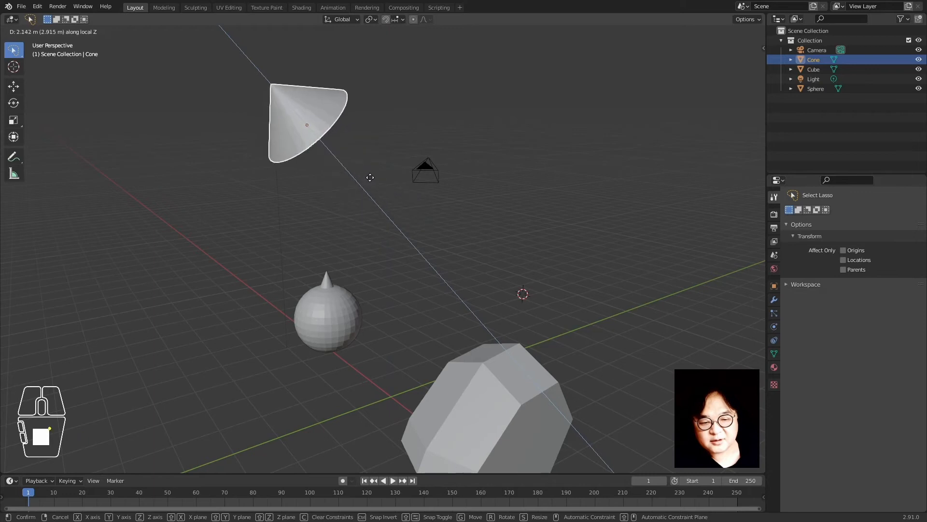
# Cancel the cone's move, then raise its tip vertex along the cone's axis in Edit Mode
pyautogui.rightClick(417, 202)
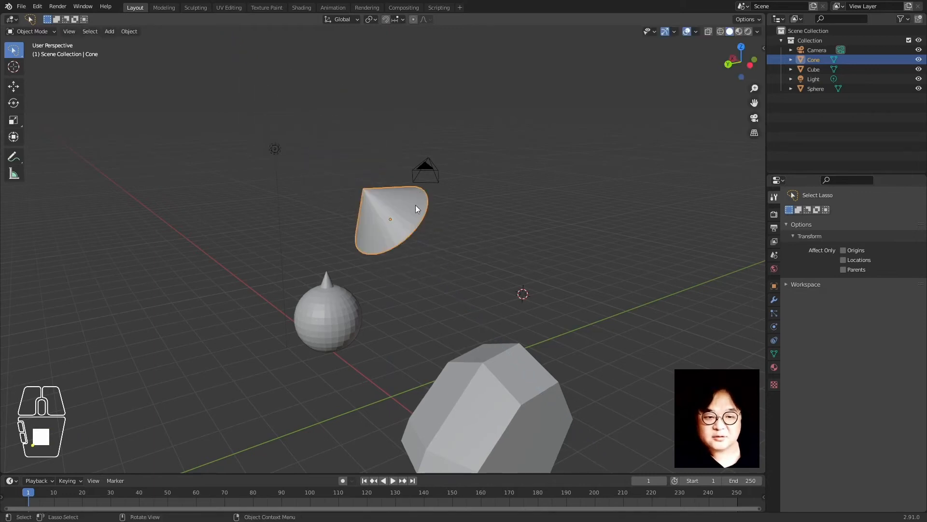
pyautogui.moveTo(340, 281); pyautogui.dragTo(330, 297, button='middle')
pyautogui.scroll(-3, 330, 296)
pyautogui.moveTo(403, 322); pyautogui.dragTo(396, 271, button='middle')
pyautogui.scroll(3, 396, 271)
pyautogui.scroll(1, 396, 274)
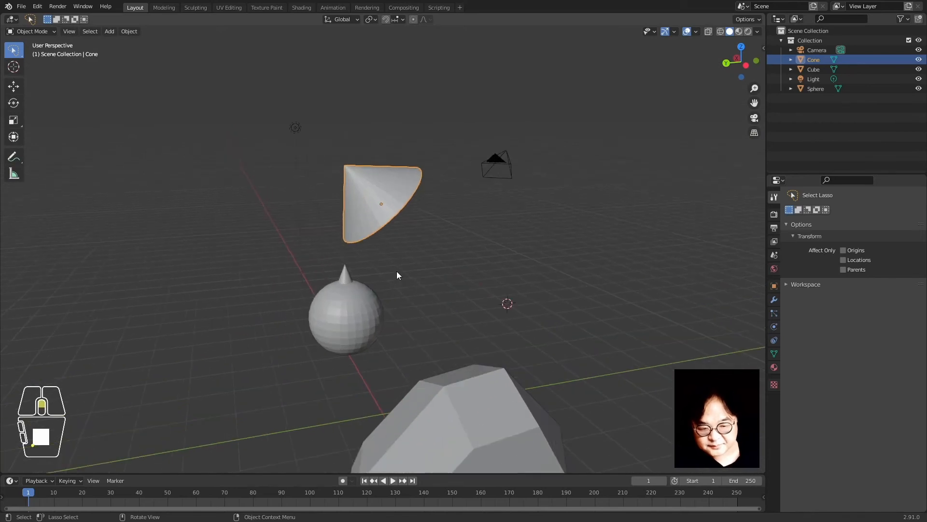
pyautogui.press('Tab')
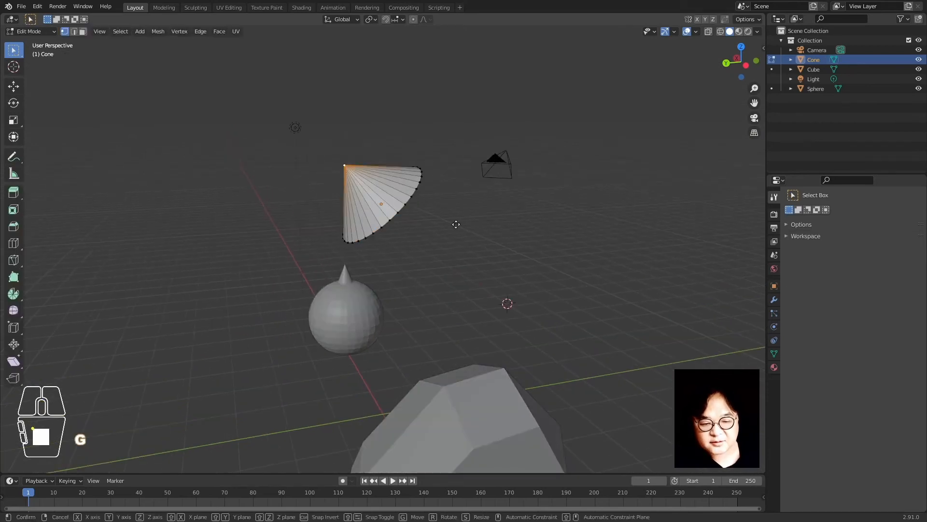
pyautogui.press('g')
pyautogui.press('z')
pyautogui.press('z')
pyautogui.click(386, 191)
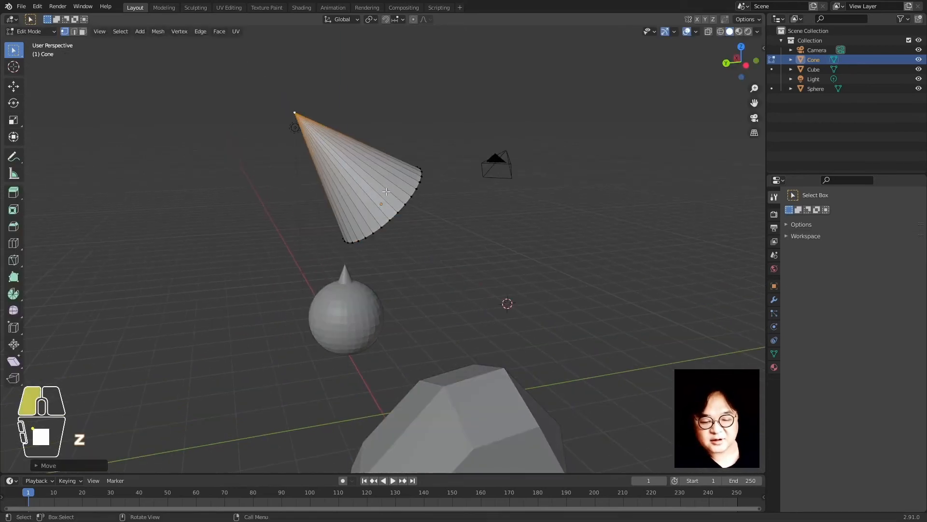
# Lower the cone's base edge loop along its axis and return to Object Mode
pyautogui.moveTo(462, 337); pyautogui.dragTo(431, 328, button='middle')
pyautogui.click(399, 209)
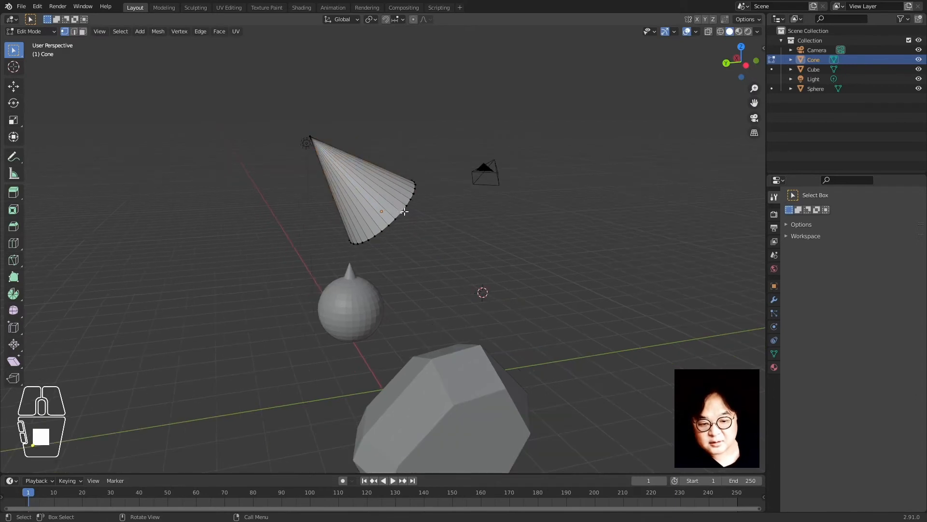
pyautogui.keyDown('alt'); pyautogui.click(405, 204); pyautogui.keyUp('alt')
pyautogui.press('g')
pyautogui.press('z')
pyautogui.press('z')
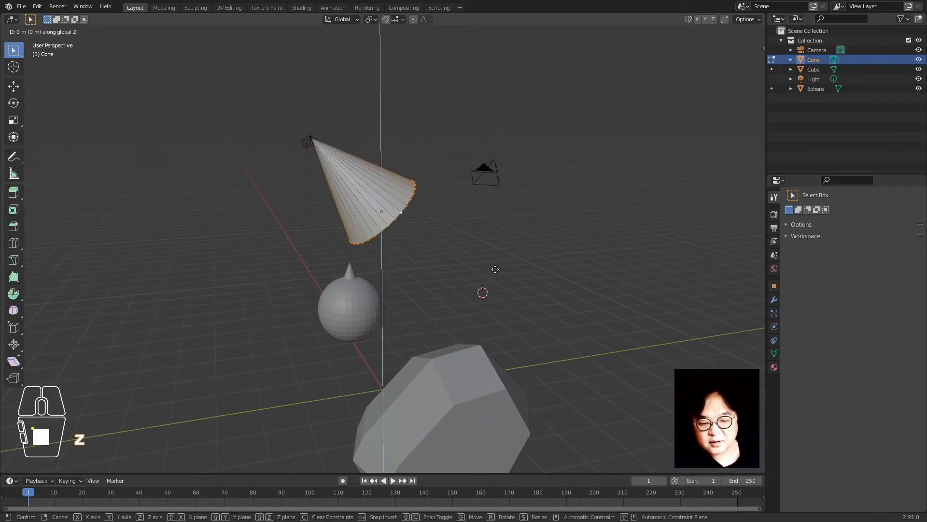
pyautogui.click(535, 319)
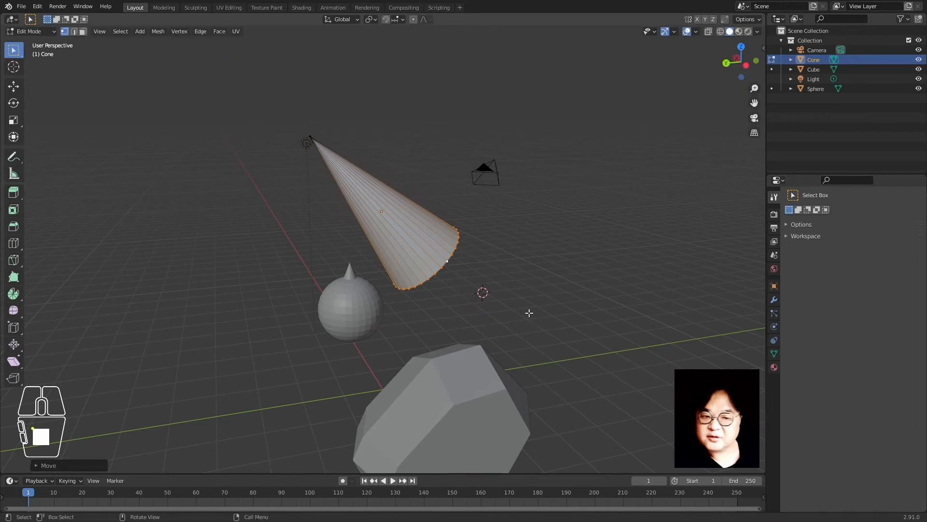
pyautogui.click(506, 282)
pyautogui.press('Tab')
pyautogui.click(497, 254)
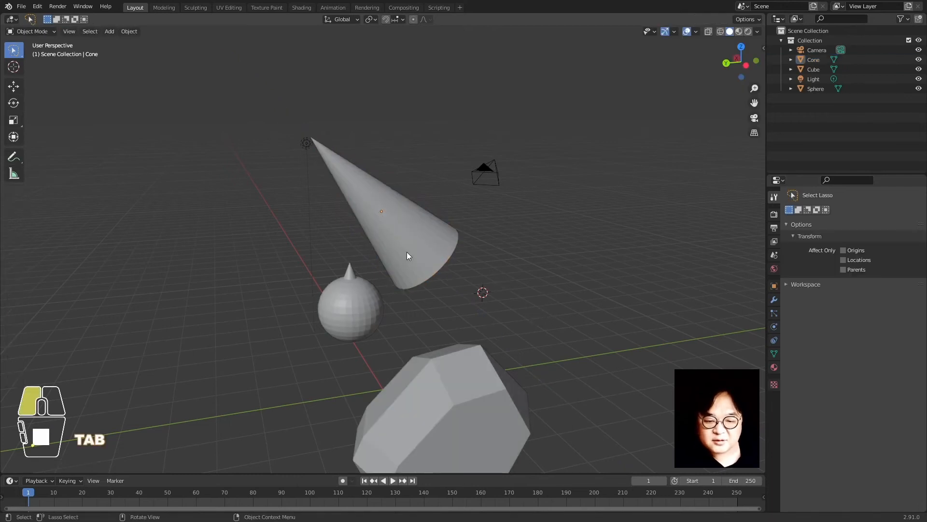
pyautogui.click(407, 252)
# Select the cone, sphere and cube together and shift them about 5.659 m along X
pyautogui.moveTo(418, 275); pyautogui.dragTo(500, 288, button='middle')
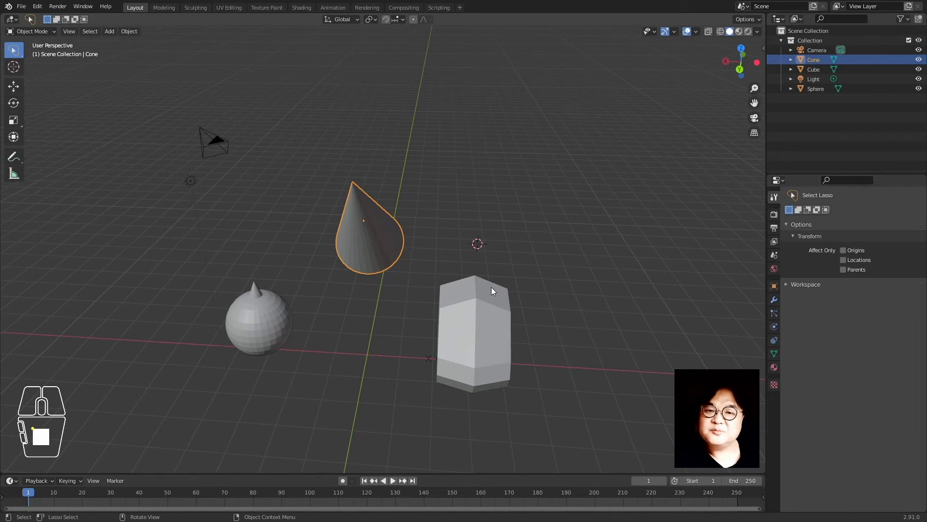
pyautogui.moveTo(494, 288); pyautogui.dragTo(291, 282, button='middle')
pyautogui.keyDown('shift'); pyautogui.click(291, 283); pyautogui.keyUp('shift')
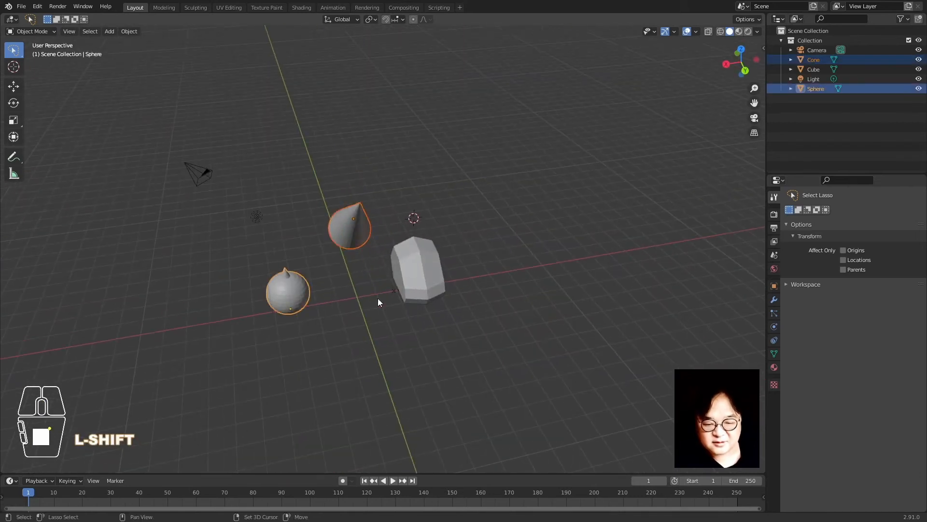
pyautogui.keyDown('shift'); pyautogui.click(441, 288); pyautogui.keyUp('shift')
pyautogui.press('g')
pyautogui.press('x')
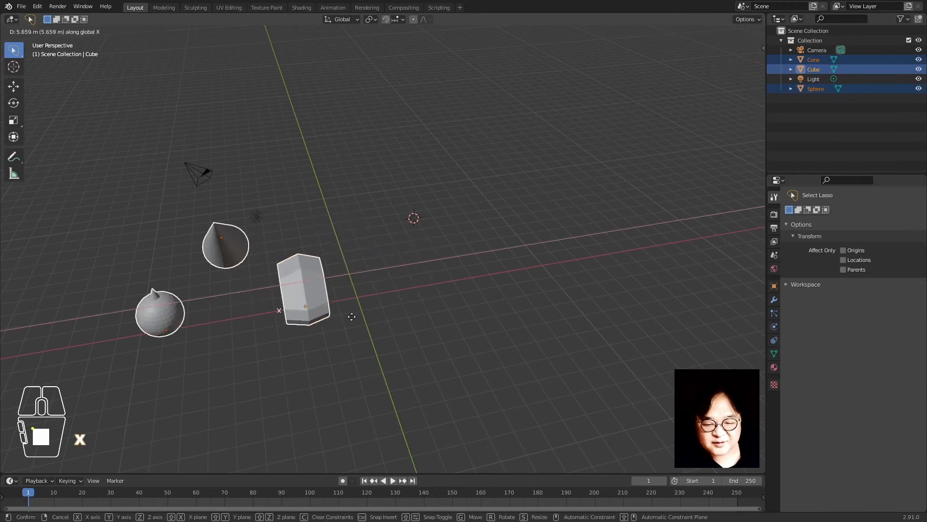
pyautogui.click(412, 321)
pyautogui.moveTo(413, 321); pyautogui.dragTo(403, 265, button='middle')
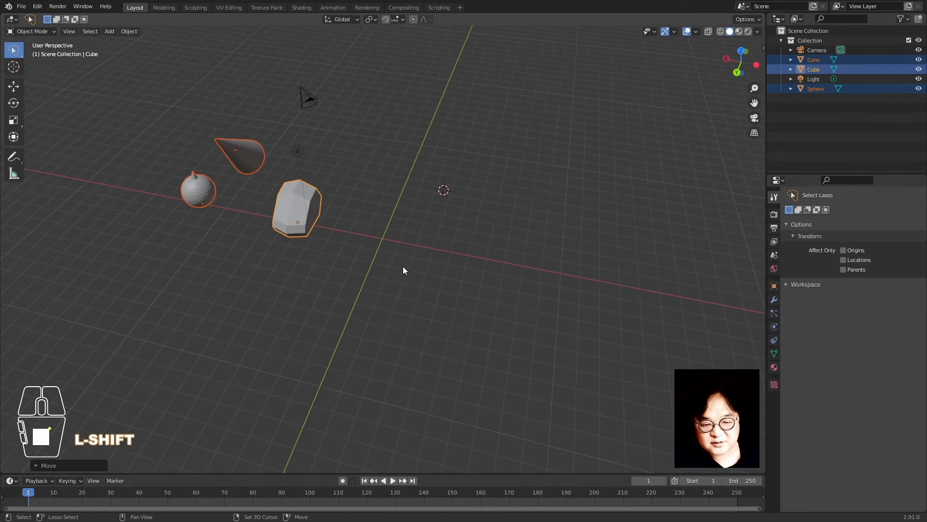
pyautogui.hotkey('shift', 'a')
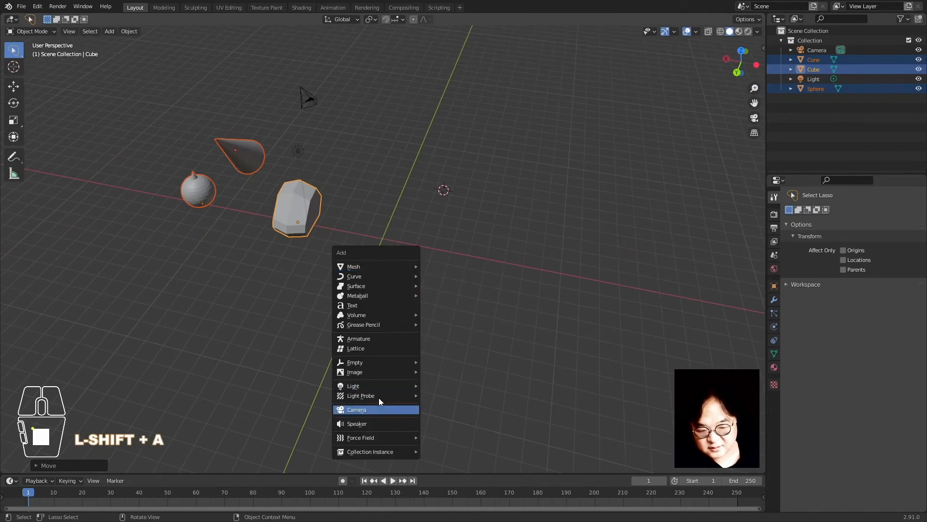
pyautogui.moveTo(375, 361)
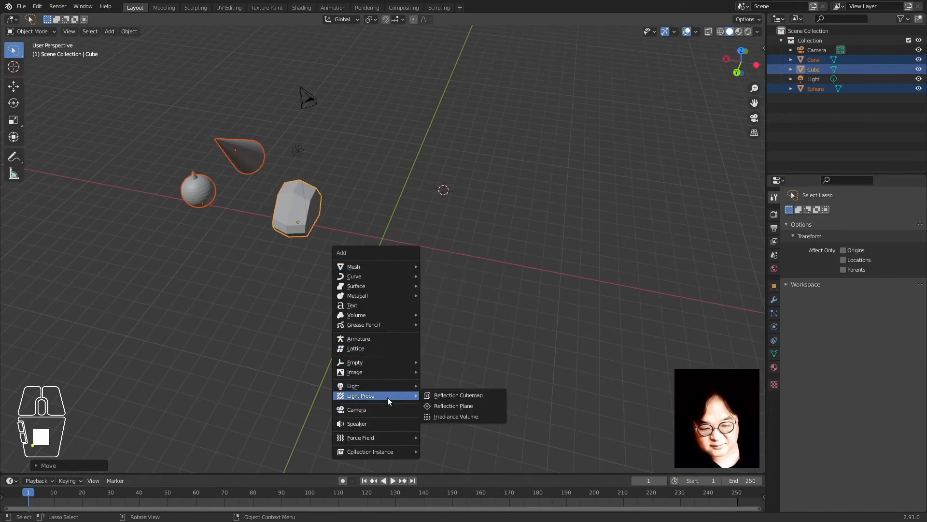
pyautogui.click(381, 305)
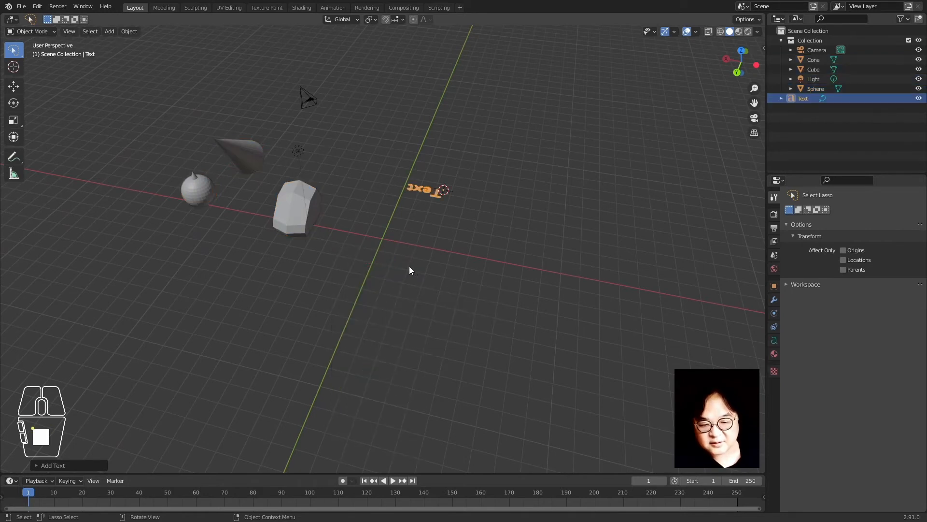
pyautogui.press('KP_Decimal')
pyautogui.moveTo(520, 265); pyautogui.dragTo(301, 286, button='middle')
pyautogui.scroll(-7, 386, 315)
pyautogui.scroll(2, 388, 315)
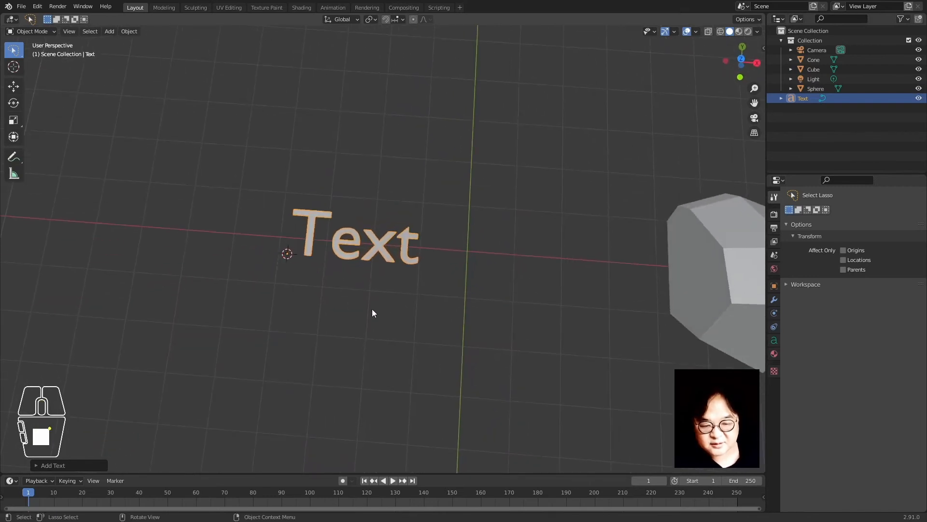
pyautogui.press('Tab')
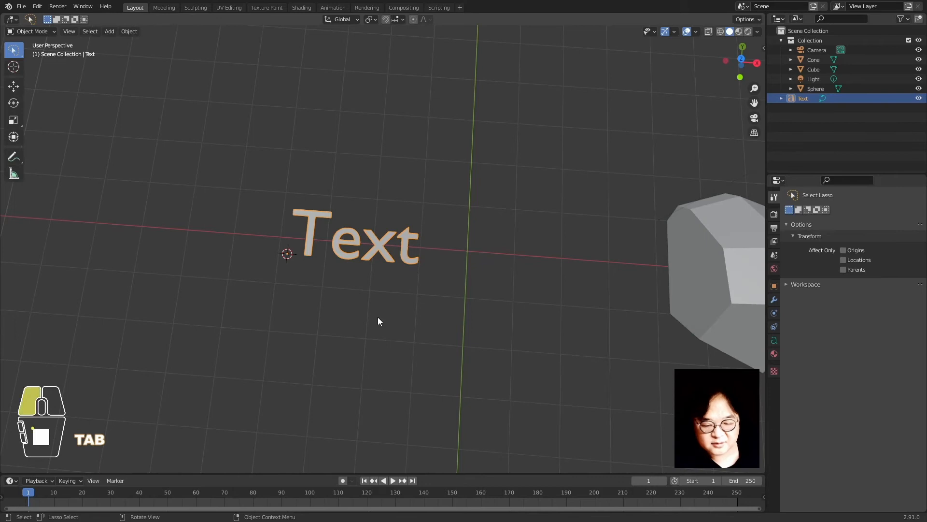
pyautogui.moveTo(378, 317); pyautogui.dragTo(368, 287, button='middle')
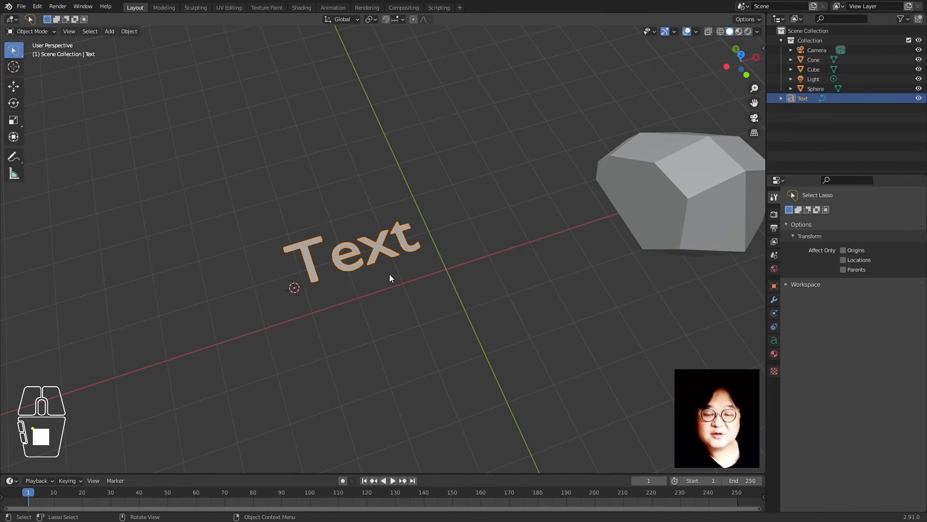
pyautogui.press('Tab')
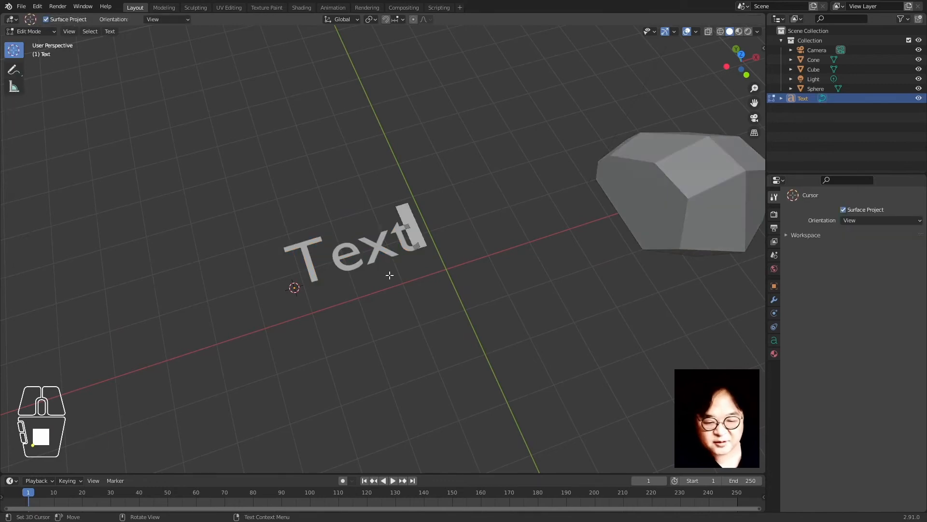
pyautogui.press('BackSpace')
pyautogui.press('BackSpace')
pyautogui.press('BackSpace')
pyautogui.press('BackSpace')
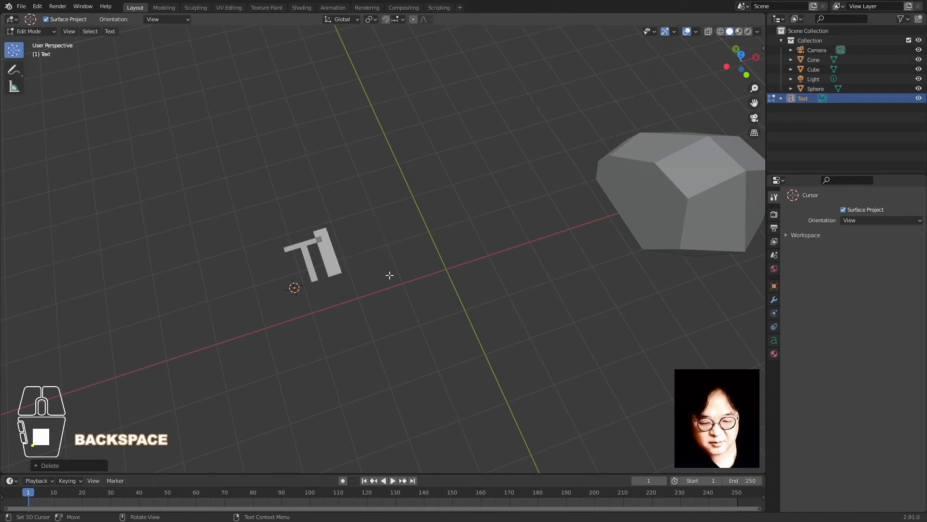
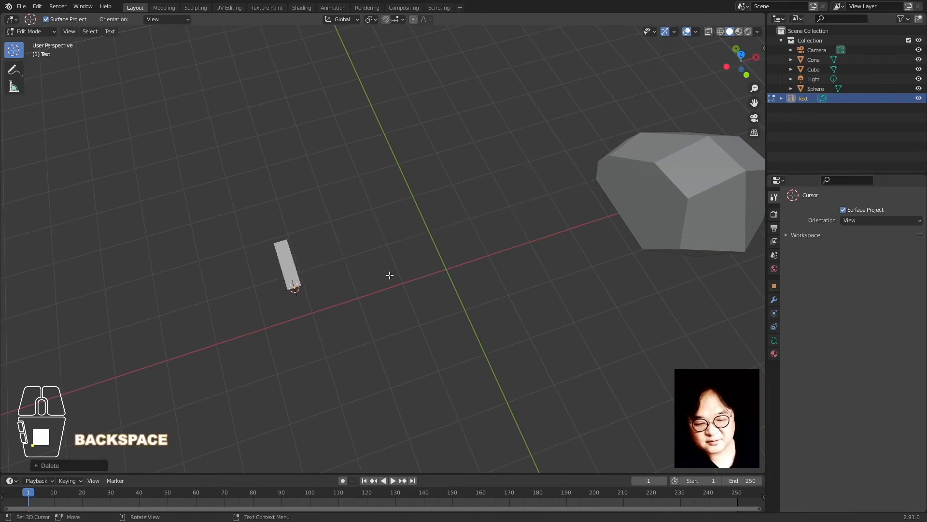
pyautogui.write('Blener')
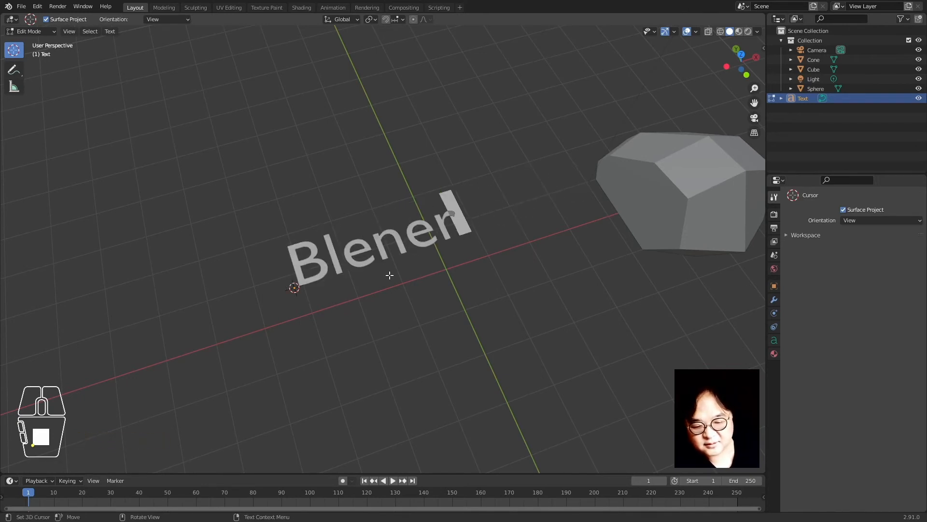
pyautogui.press('BackSpace')
pyautogui.press('BackSpace')
pyautogui.write('der')
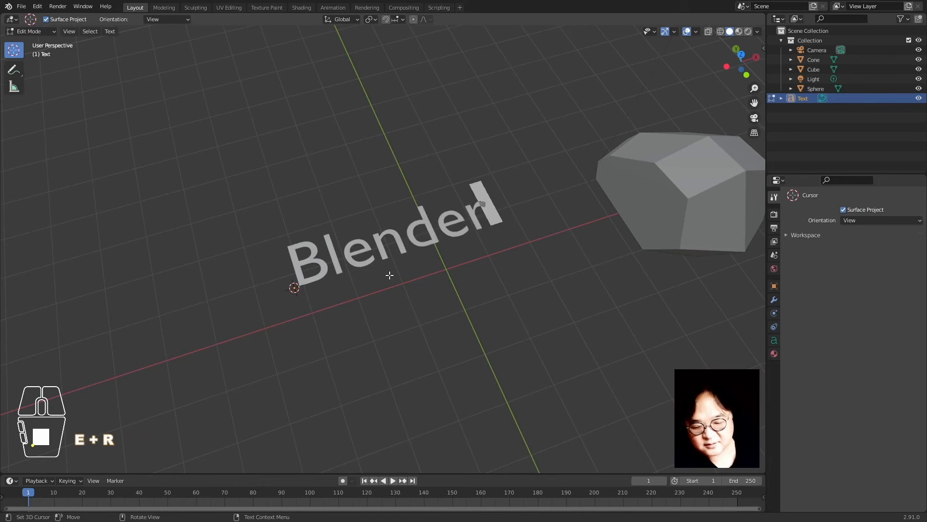
pyautogui.press('Tab')
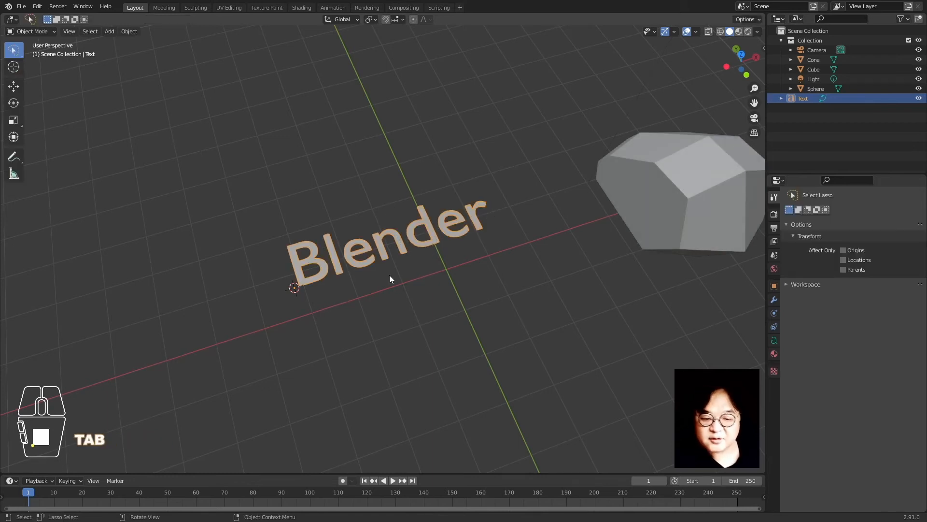
pyautogui.click(458, 305)
pyautogui.moveTo(445, 274); pyautogui.dragTo(440, 321, button='middle')
pyautogui.click(441, 250)
pyautogui.moveTo(364, 315); pyautogui.dragTo(420, 285, button='middle')
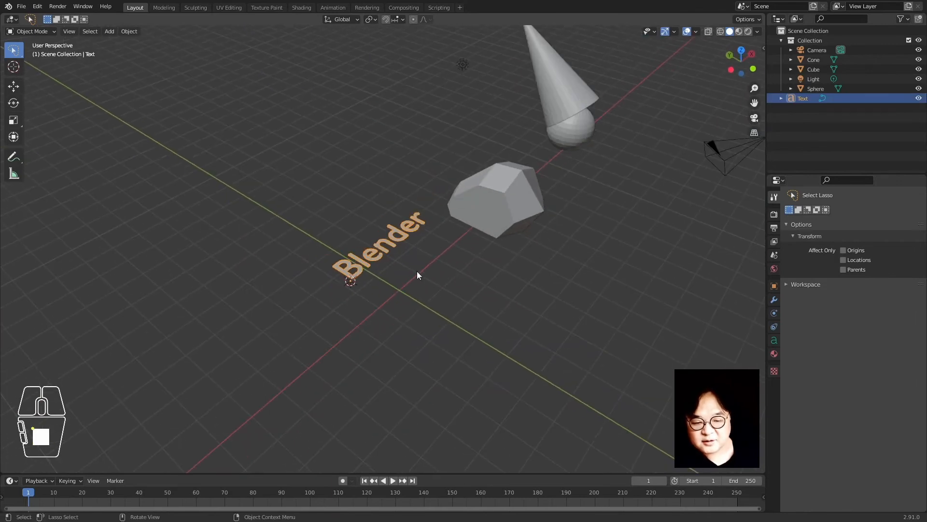
pyautogui.press('x')
pyautogui.click(417, 275)
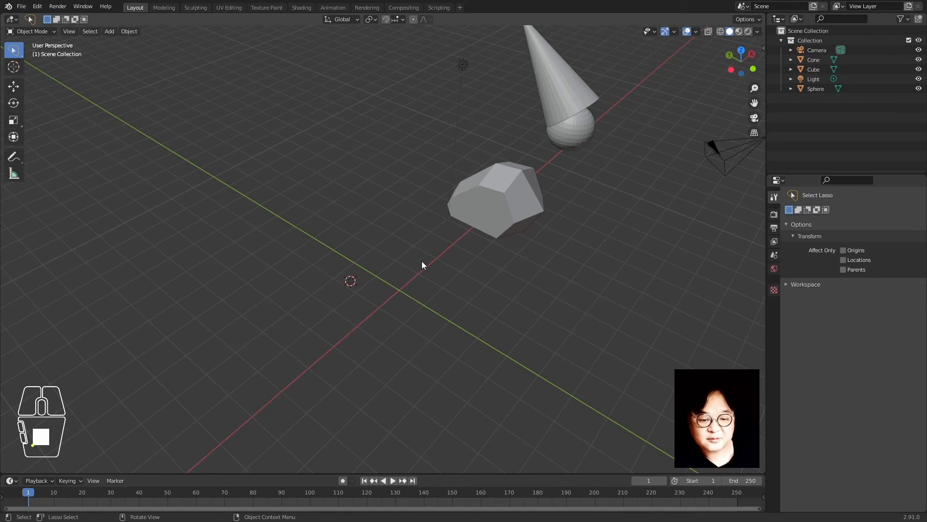
pyautogui.hotkey('shift', 'a')
# Add a Bezier curve at the scene origin, leaving it in place after trial moves
pyautogui.moveTo(419, 232)
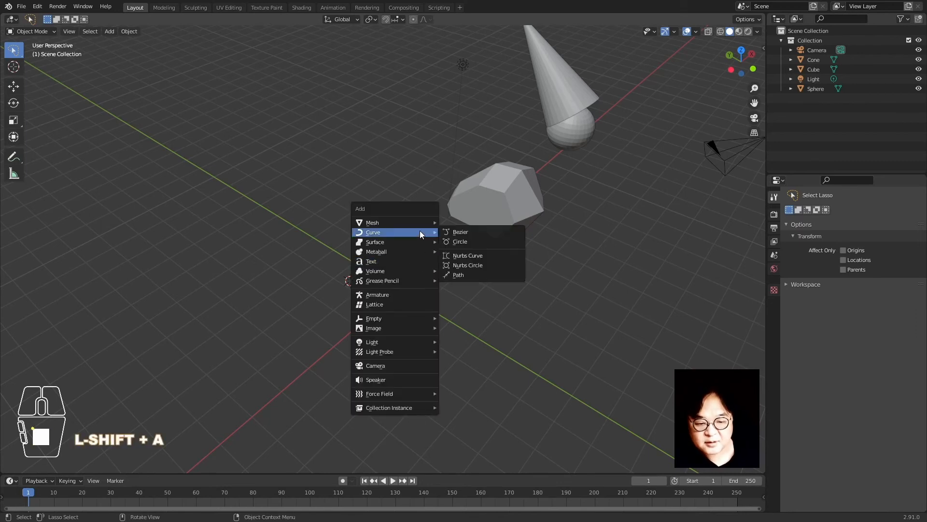
pyautogui.click(453, 232)
pyautogui.moveTo(443, 250); pyautogui.dragTo(381, 341, button='middle')
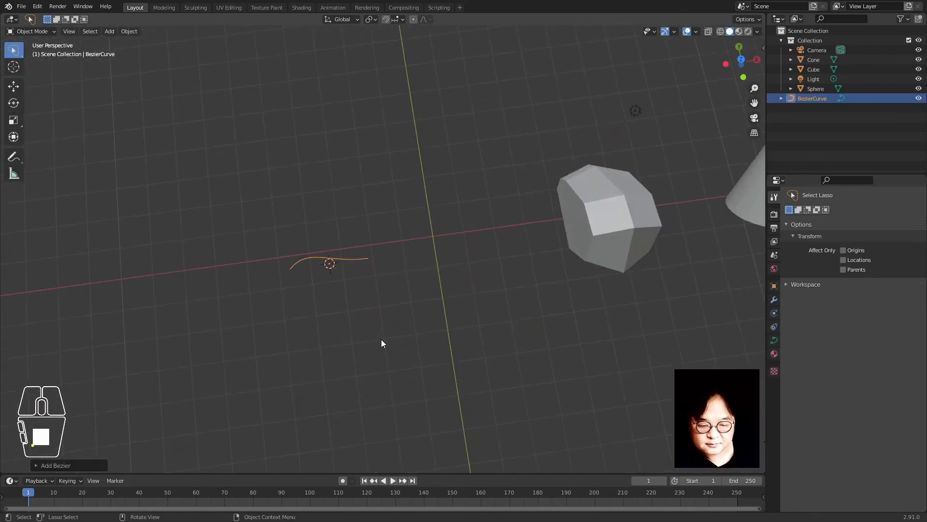
pyautogui.press('g')
pyautogui.hotkey('shift', 'z')
pyautogui.rightClick(419, 322)
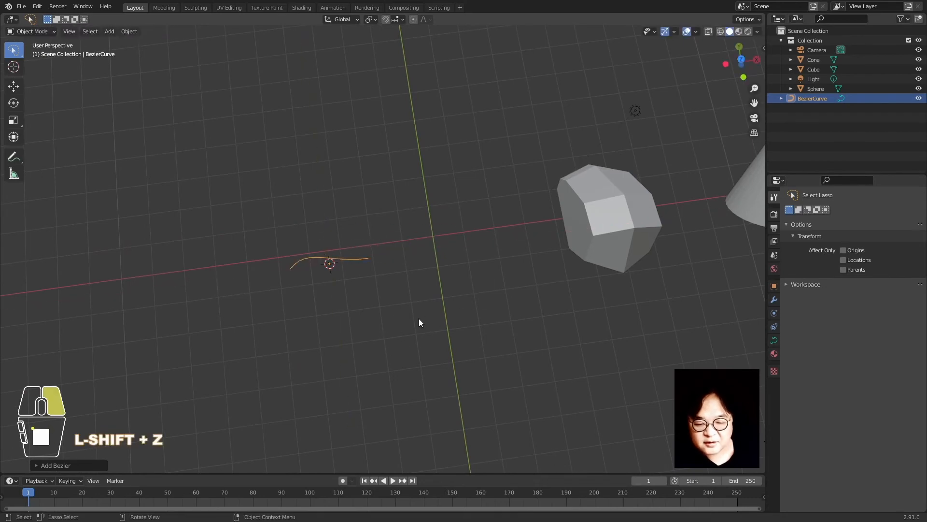
pyautogui.moveTo(349, 345); pyautogui.dragTo(451, 325, button='middle')
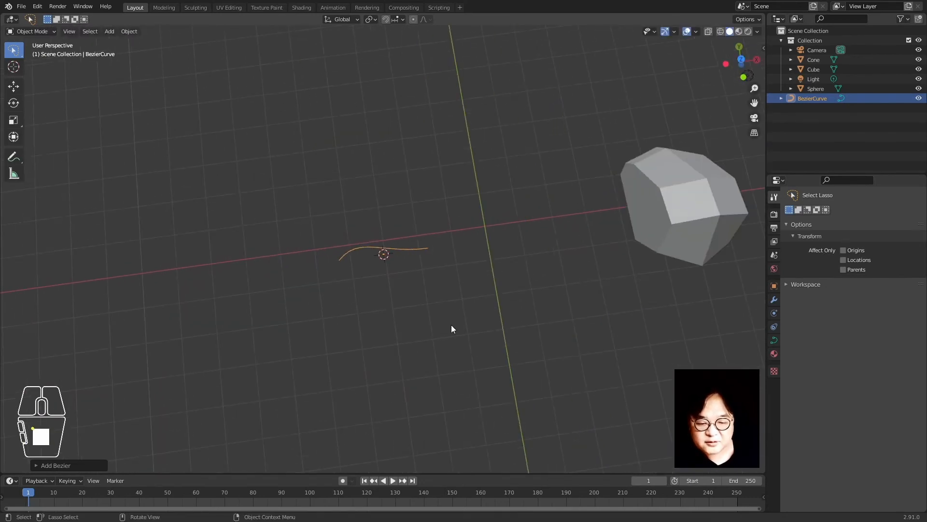
pyautogui.press('g')
pyautogui.hotkey('shift', 'z')
pyautogui.rightClick(463, 333)
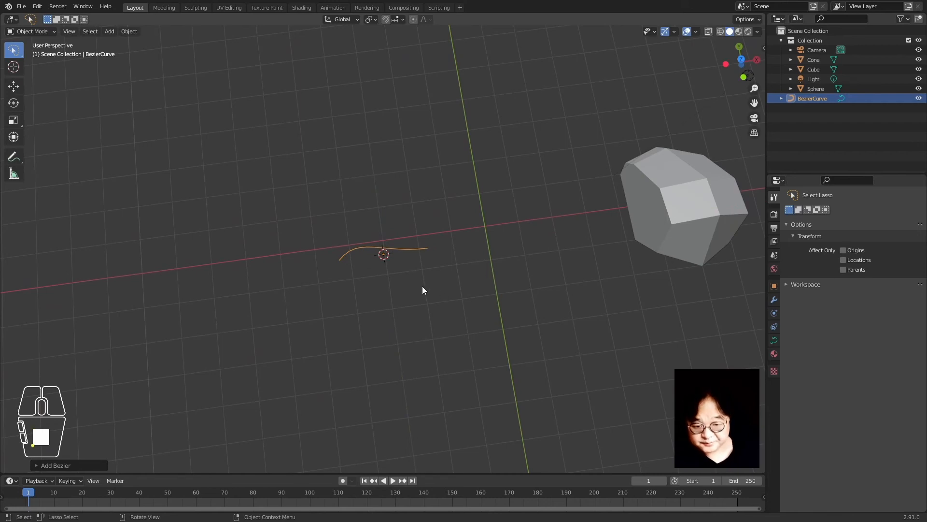
# In Edit Mode, stretch a handle far right along X and reposition the left control point horizontally
pyautogui.press('Tab')
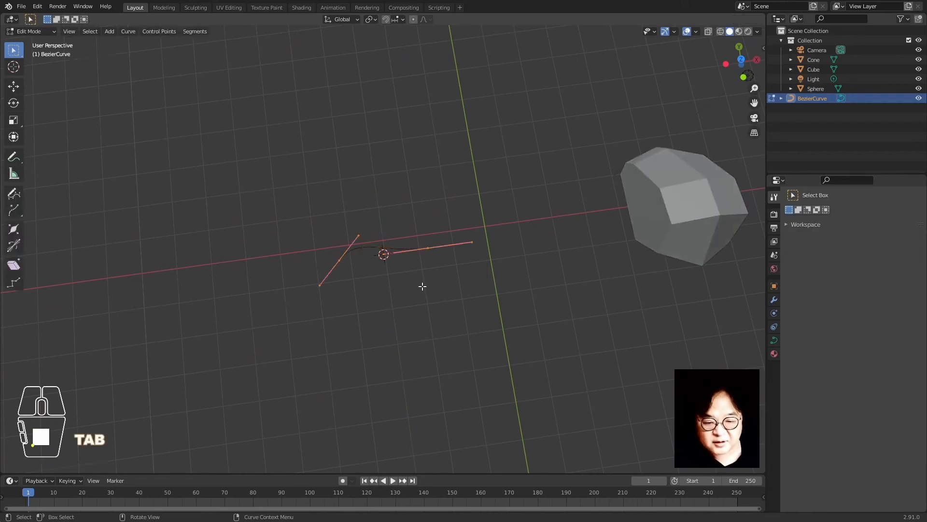
pyautogui.click(428, 248)
pyautogui.press('g')
pyautogui.press('x')
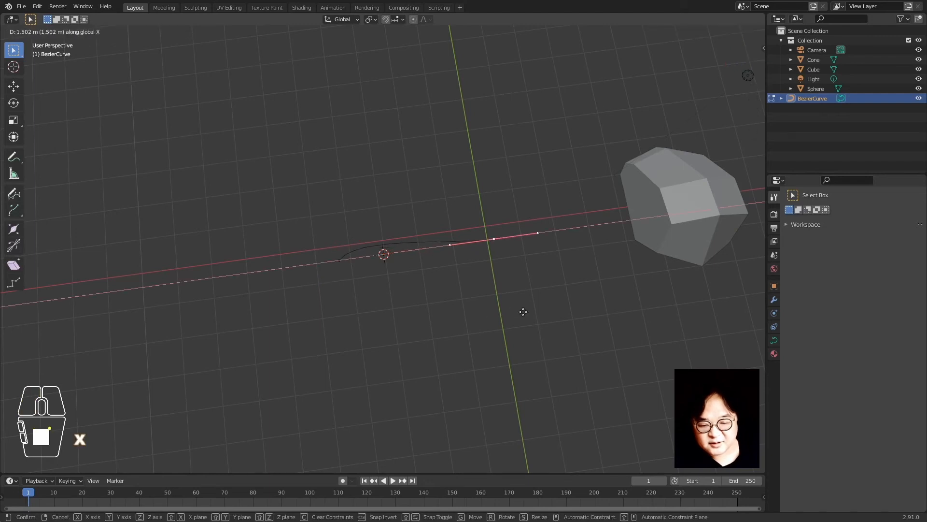
pyautogui.click(554, 309)
pyautogui.click(352, 266)
pyautogui.press('g')
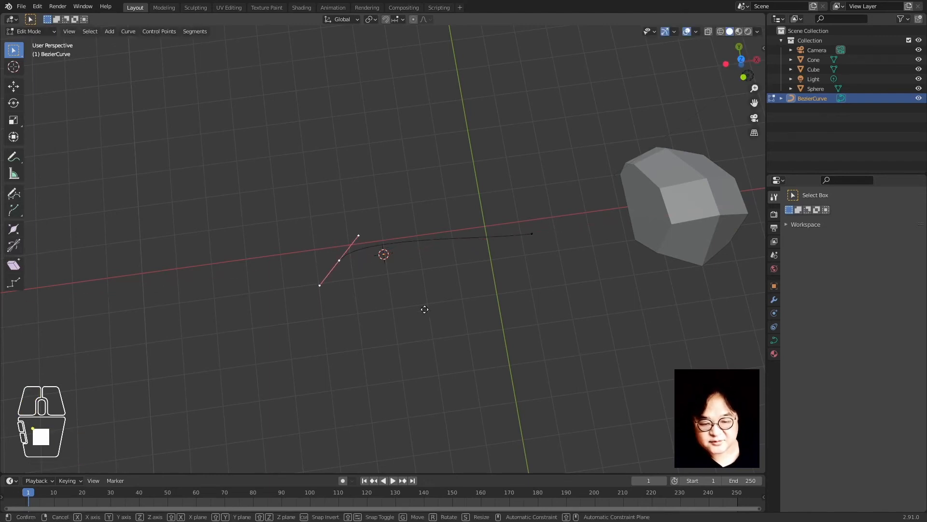
pyautogui.rightClick(432, 306)
pyautogui.press('g')
pyautogui.hotkey('shift', 'z')
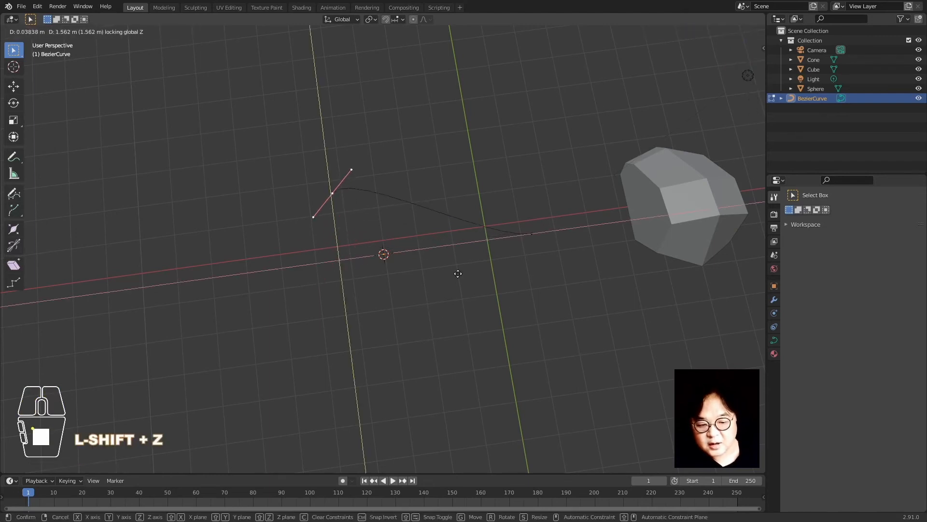
pyautogui.click(477, 273)
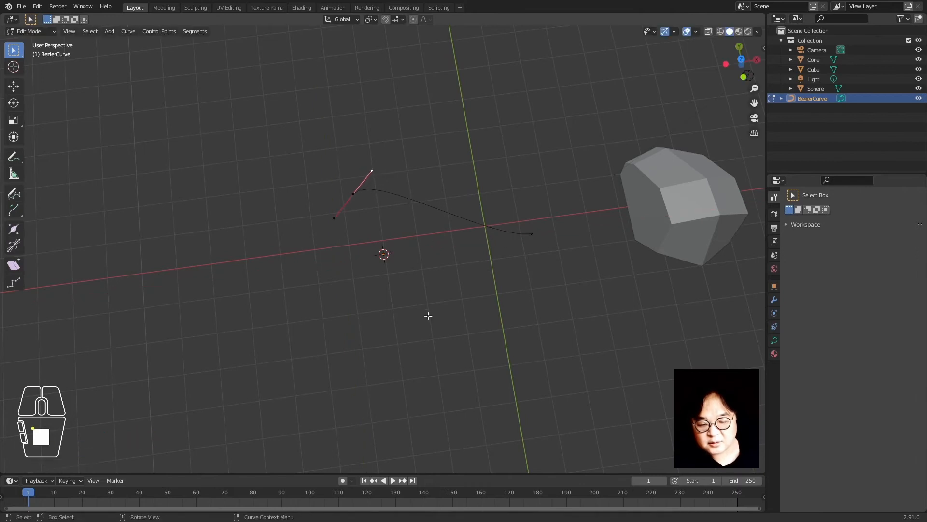
# Move the selected handle and the curve's end point on the horizontal plane
pyautogui.press('g')
pyautogui.hotkey('shift', 'z')
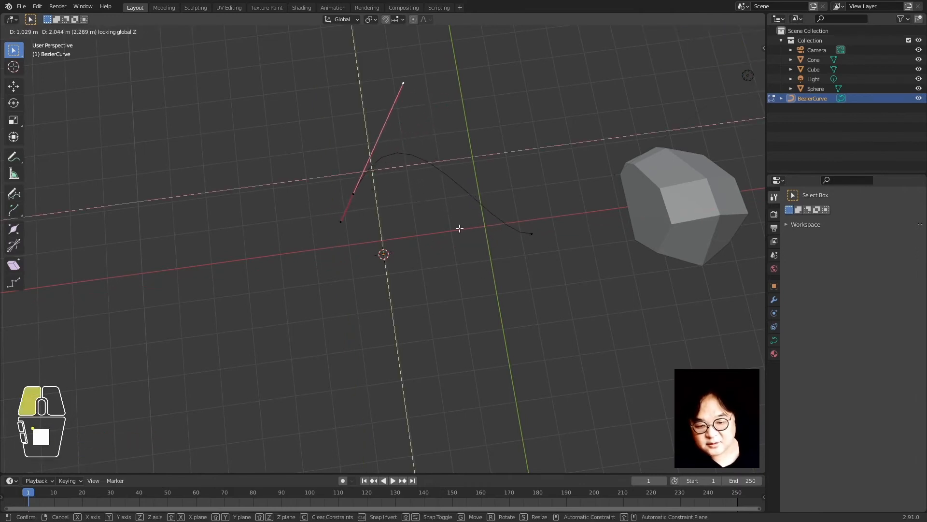
pyautogui.click(492, 225)
pyautogui.click(531, 233)
pyautogui.press('g')
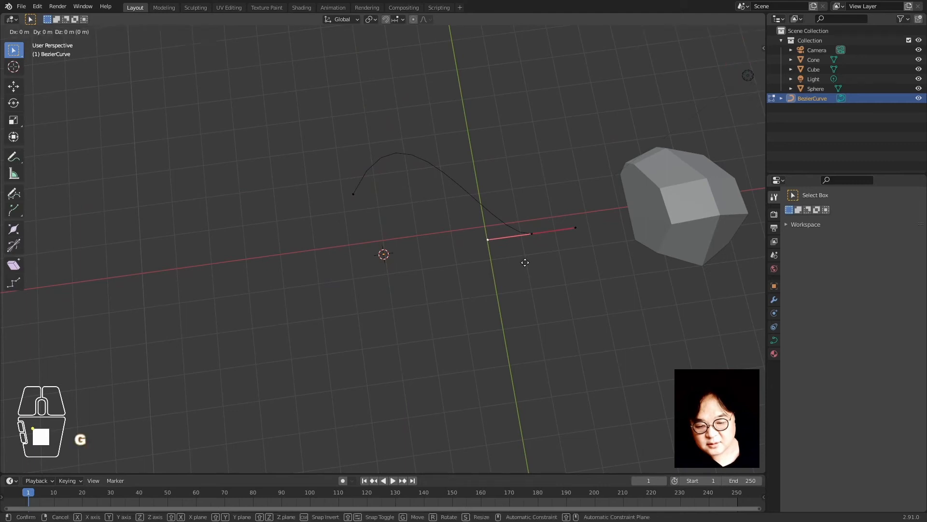
pyautogui.hotkey('shift', 'z')
pyautogui.click(506, 316)
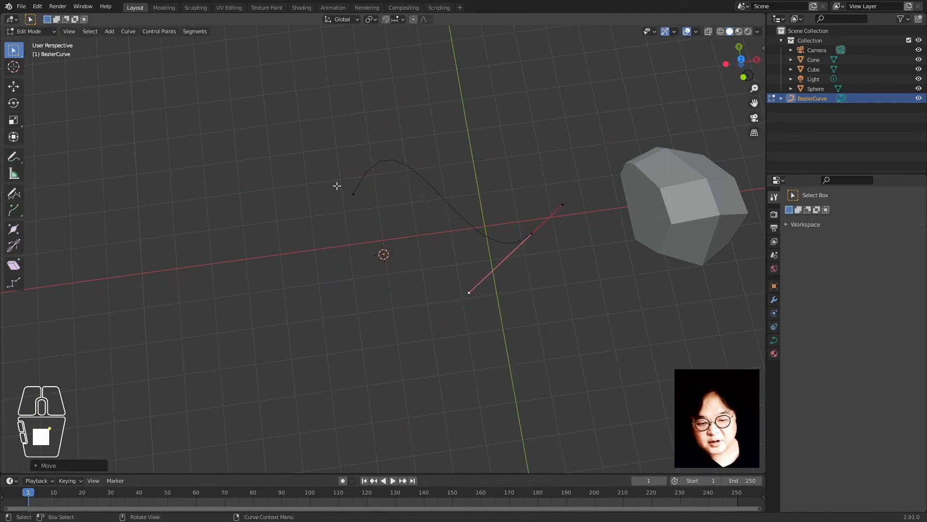
# Reposition the first point and its upper handle horizontally to finish the S-shaped wave
pyautogui.click(353, 194)
pyautogui.press('g')
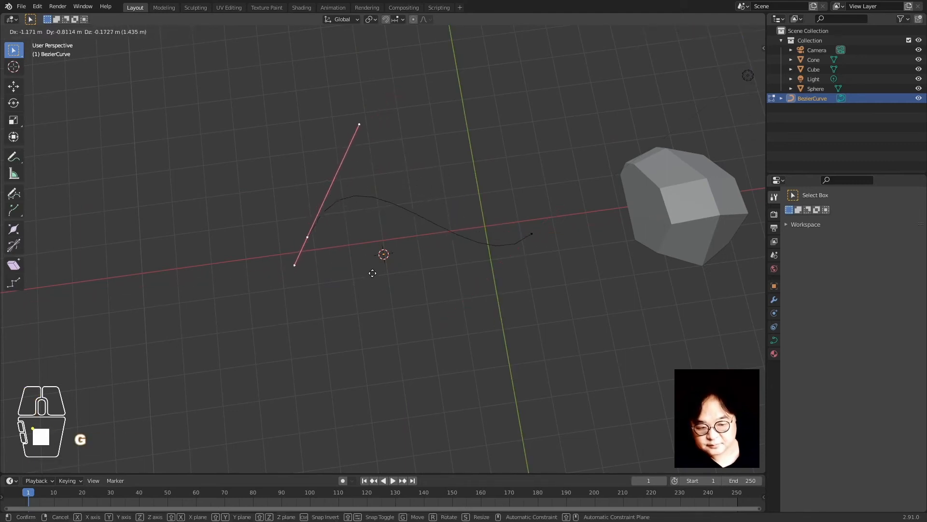
pyautogui.hotkey('shift', 'z')
pyautogui.click(345, 301)
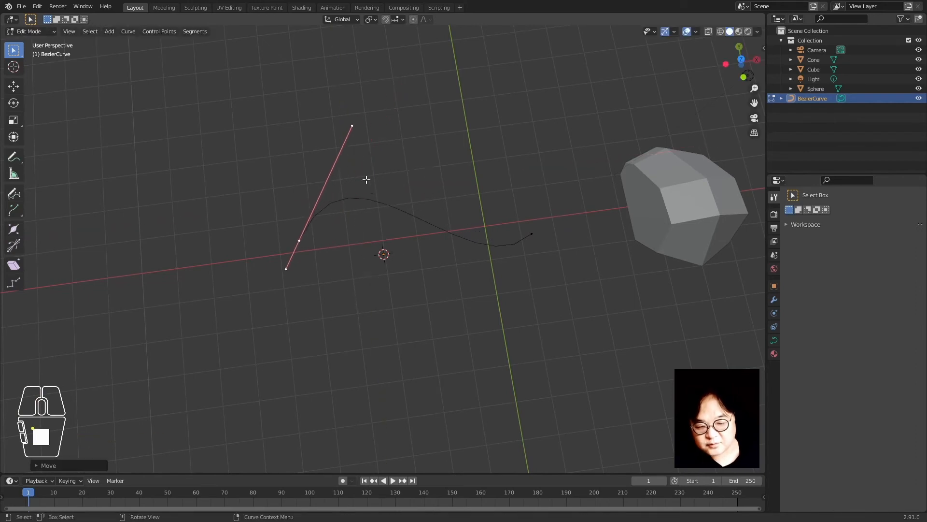
pyautogui.click(354, 124)
pyautogui.press('g')
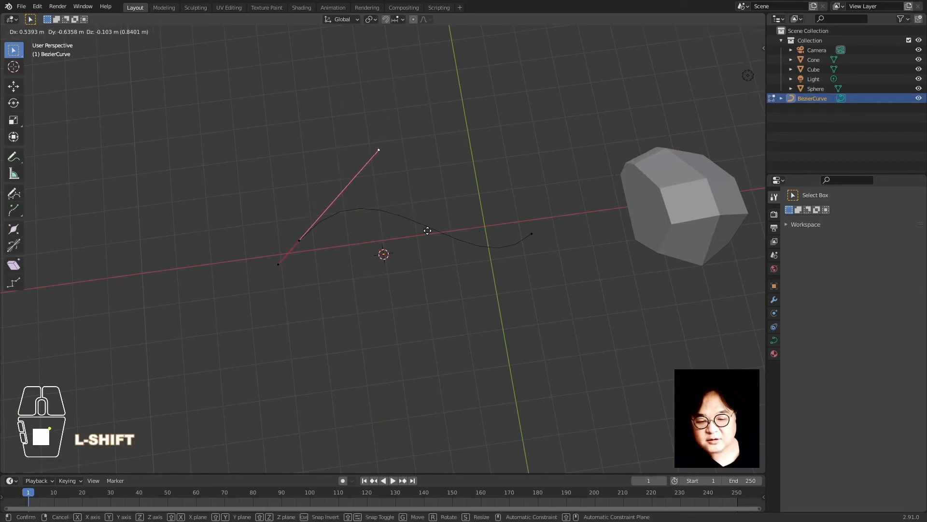
pyautogui.hotkey('shift', 'z')
pyautogui.click(425, 217)
# Return to Object Mode and delete the wavy Bezier curve from the scene
pyautogui.press('Tab')
pyautogui.click(435, 293)
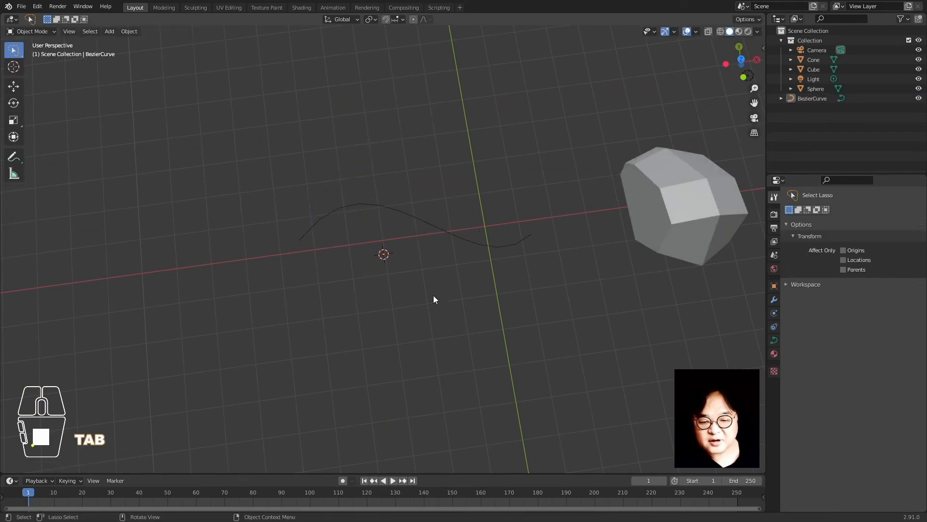
pyautogui.click(413, 220)
pyautogui.press('x')
pyautogui.click(422, 218)
# Select and frame the sphere, then zoom out to see all three shapes
pyautogui.moveTo(468, 339); pyautogui.dragTo(315, 238, button='middle')
pyautogui.click(287, 146)
pyautogui.press('KP_Decimal')
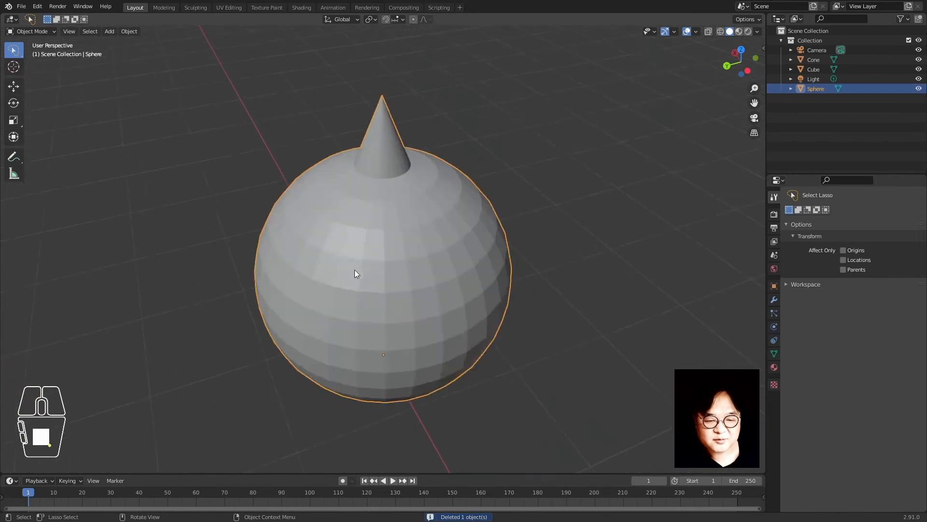
pyautogui.scroll(-6, 418, 316)
pyautogui.scroll(-3, 425, 314)
pyautogui.keyDown('shift'); pyautogui.moveTo(439, 312); pyautogui.dragTo(380, 271, button='middle'); pyautogui.keyUp('shift')
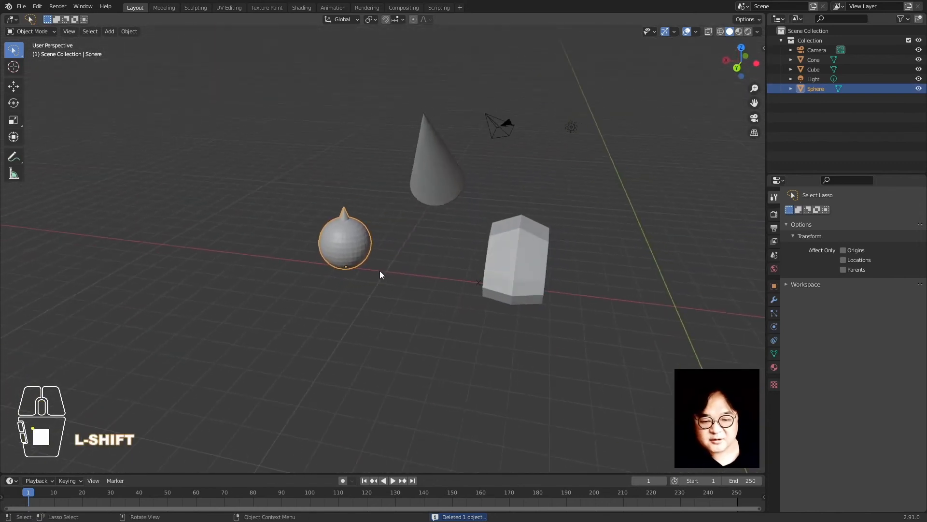
# Select and frame the cube, then enter Edit Mode on its mesh
pyautogui.click(423, 204)
pyautogui.click(506, 229)
pyautogui.press('KP_Decimal')
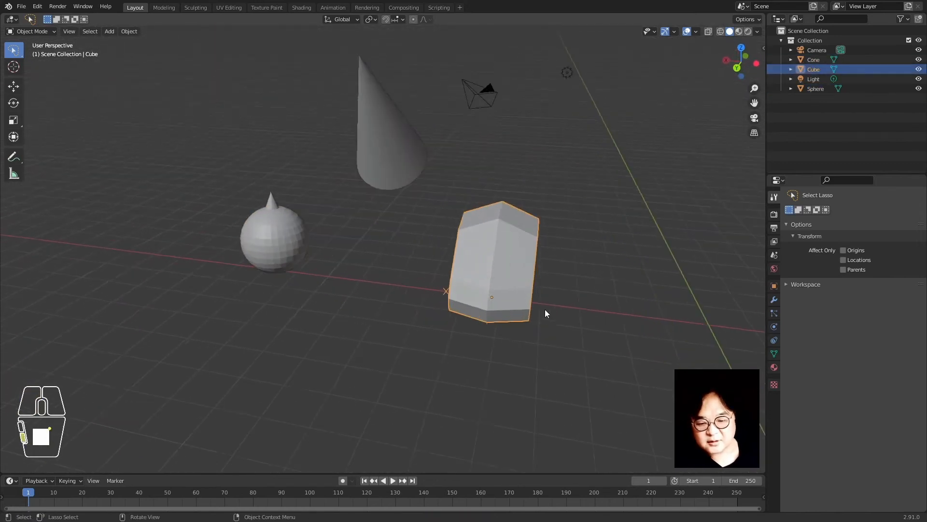
pyautogui.moveTo(431, 256); pyautogui.dragTo(390, 258, button='middle')
pyautogui.scroll(1, 392, 250)
pyautogui.keyDown('shift'); pyautogui.moveTo(401, 194); pyautogui.dragTo(473, 207, button='middle'); pyautogui.keyUp('shift')
pyautogui.moveTo(473, 206); pyautogui.dragTo(424, 225, button='middle')
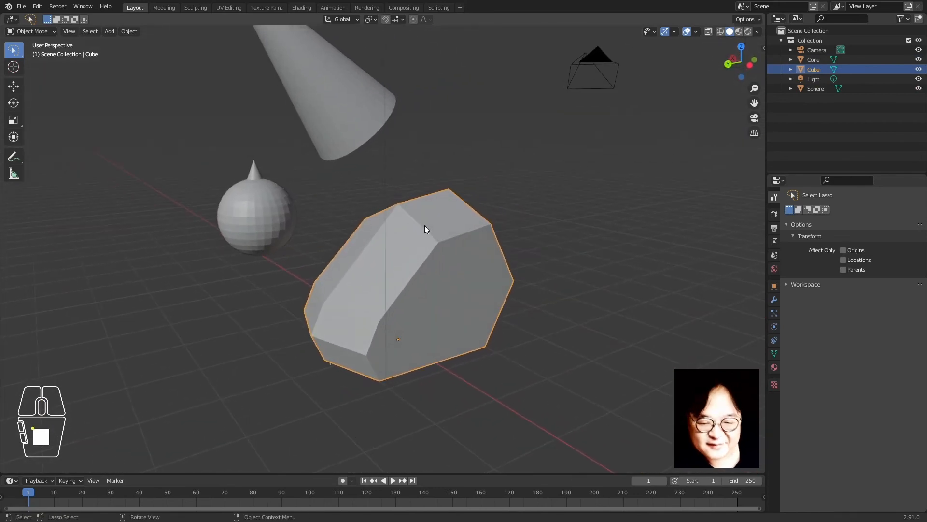
pyautogui.press('Tab')
pyautogui.moveTo(334, 239); pyautogui.dragTo(367, 209, button='middle')
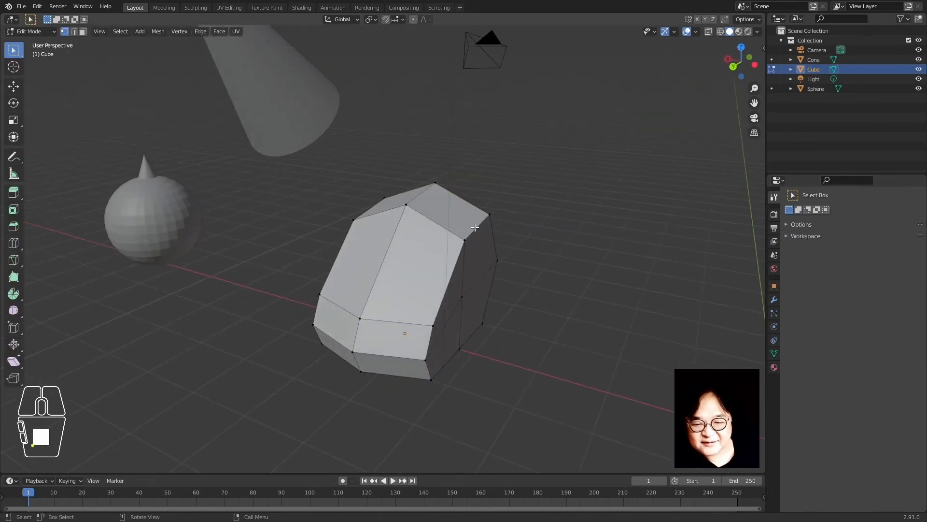
# Select the cube's top corner vertex and move it along the X axis
pyautogui.moveTo(475, 227); pyautogui.dragTo(391, 219, button='middle')
pyautogui.keyDown('shift'); pyautogui.click(459, 204); pyautogui.keyUp('shift')
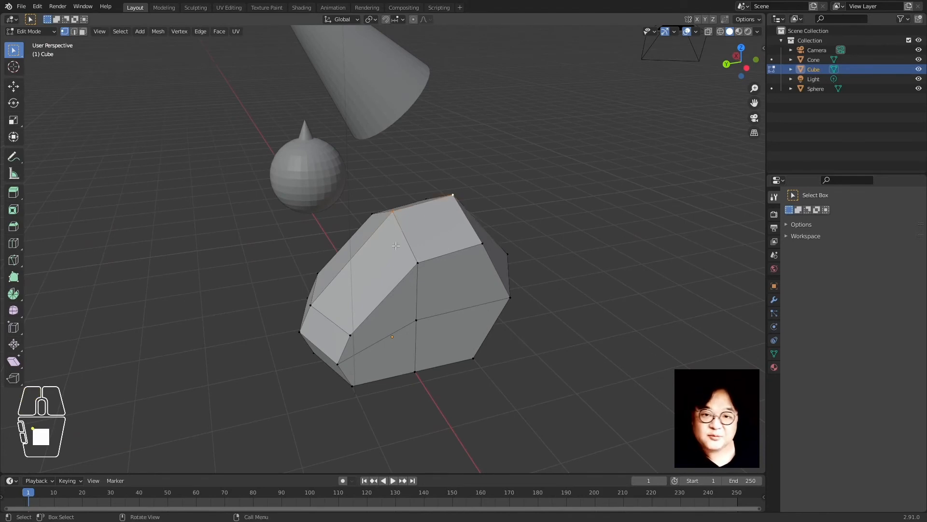
pyautogui.moveTo(395, 247); pyautogui.dragTo(457, 313, button='middle')
pyautogui.press('g')
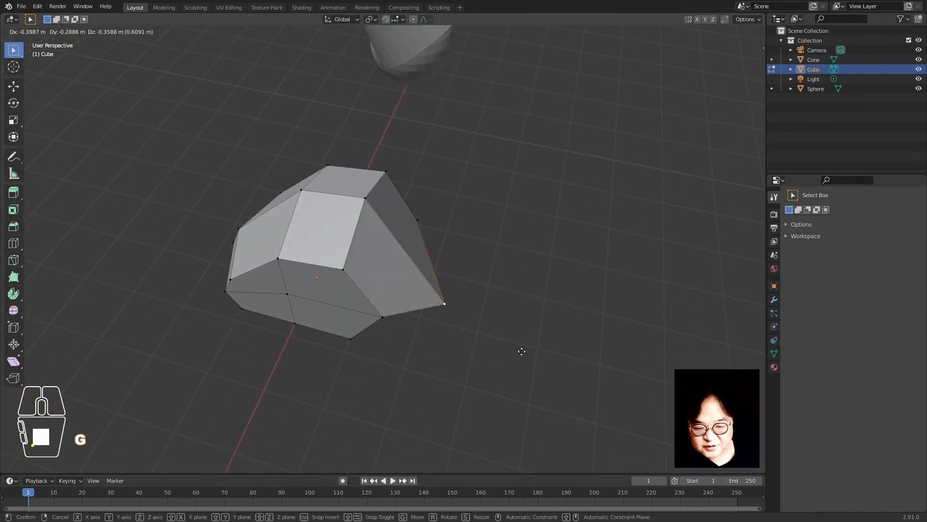
pyautogui.press('y')
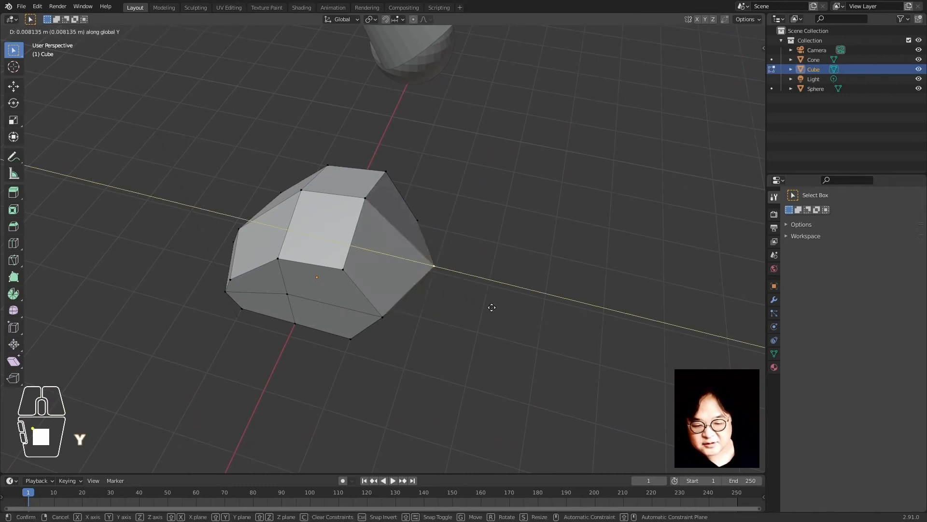
pyautogui.rightClick(501, 305)
pyautogui.press('g')
pyautogui.press('y')
pyautogui.press('x')
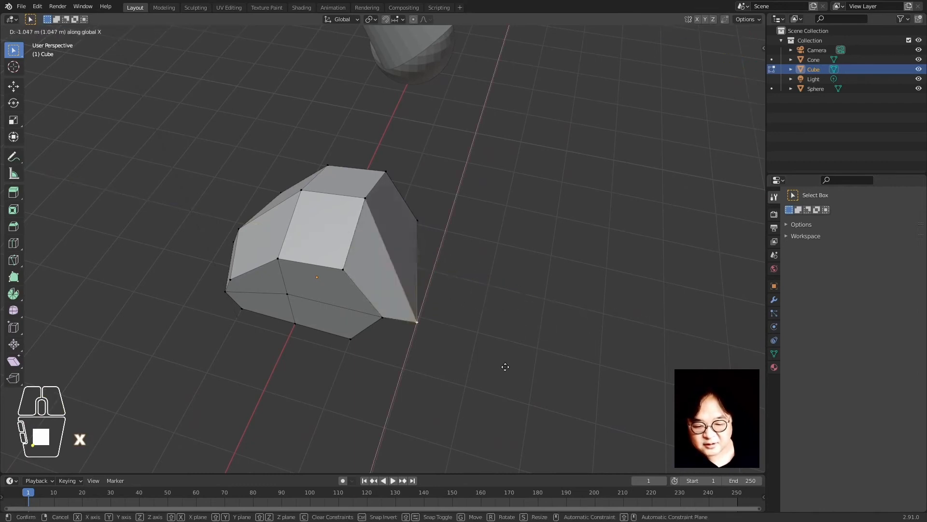
pyautogui.click(522, 298)
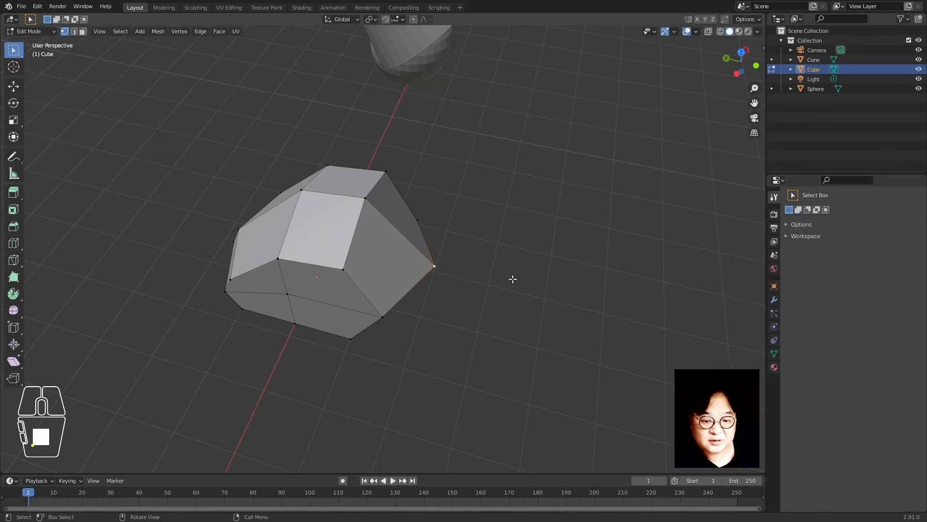
# Try further global X and local Y moves of the vertex, cancelling both
pyautogui.press('g')
pyautogui.press('x')
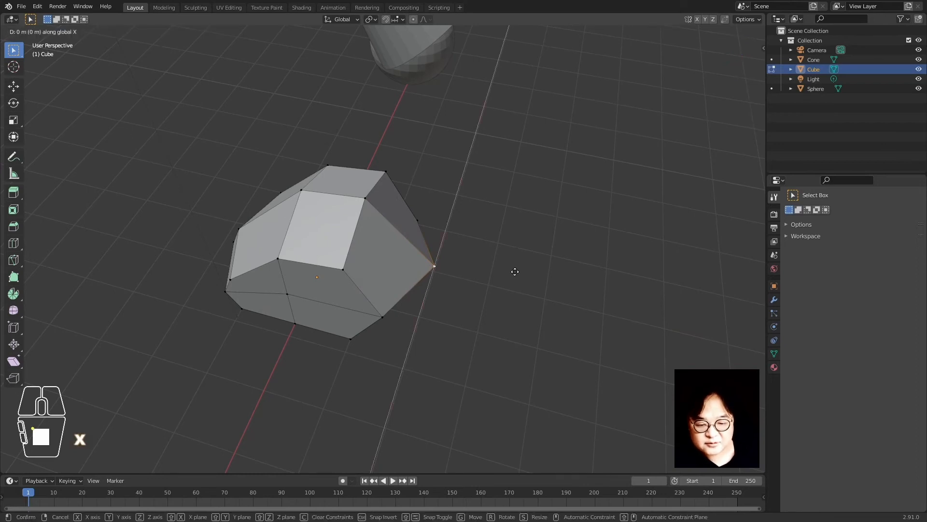
pyautogui.rightClick(476, 268)
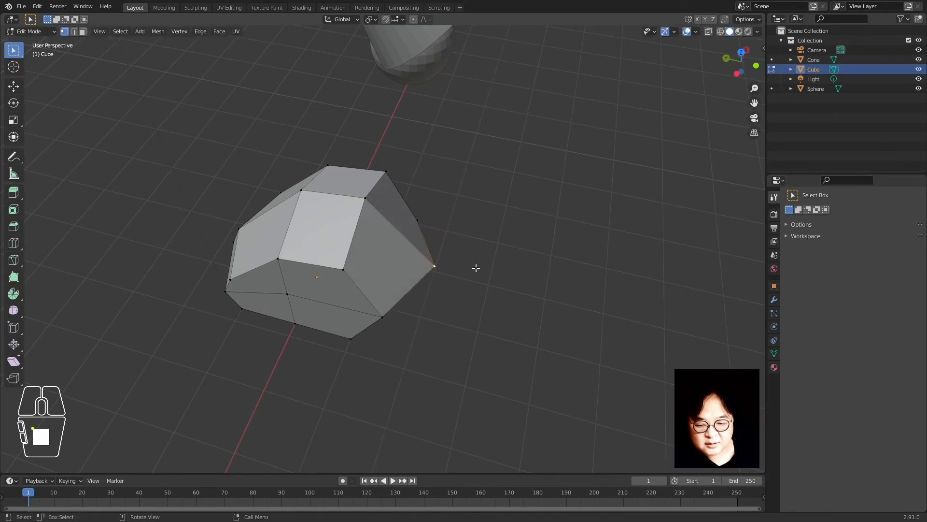
pyautogui.press('g')
pyautogui.press('y')
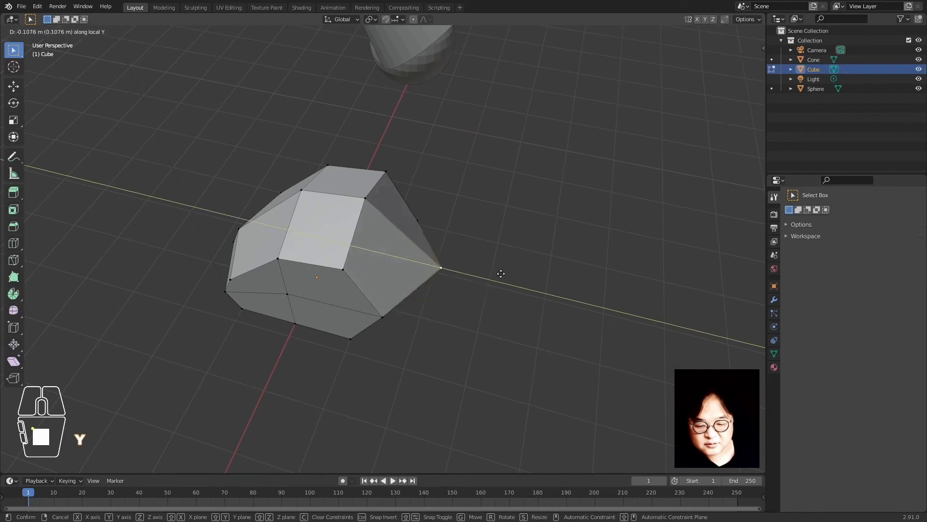
pyautogui.rightClick(446, 256)
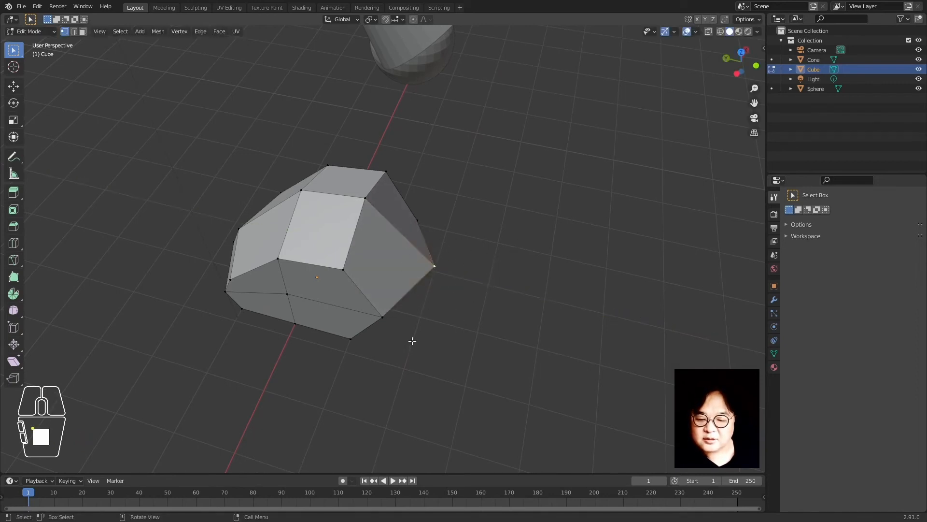
pyautogui.moveTo(412, 341); pyautogui.dragTo(472, 276, button='middle')
pyautogui.scroll(2, 387, 329)
pyautogui.scroll(-1, 394, 302)
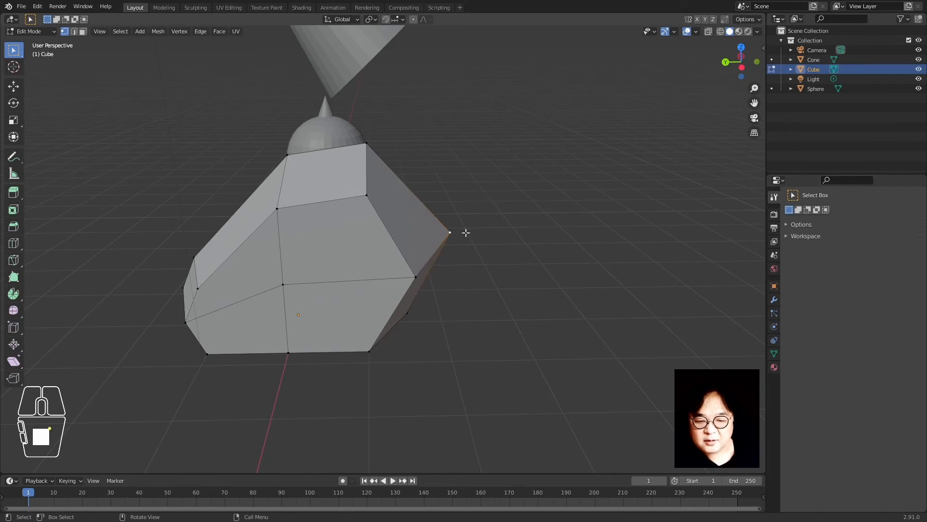
# After cancelled attempts, vertex-slide the right corner vertex partway along its edge
pyautogui.press('g')
pyautogui.press('g')
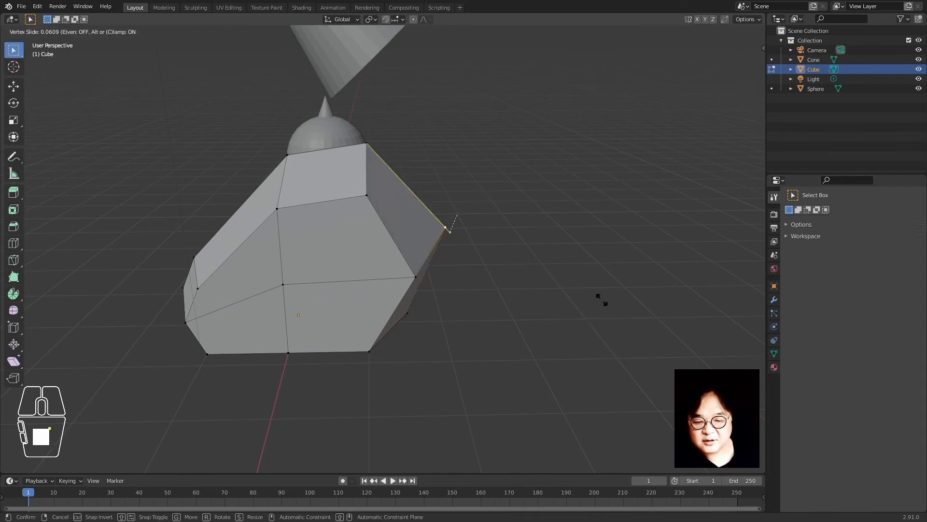
pyautogui.rightClick(567, 271)
pyautogui.press('g')
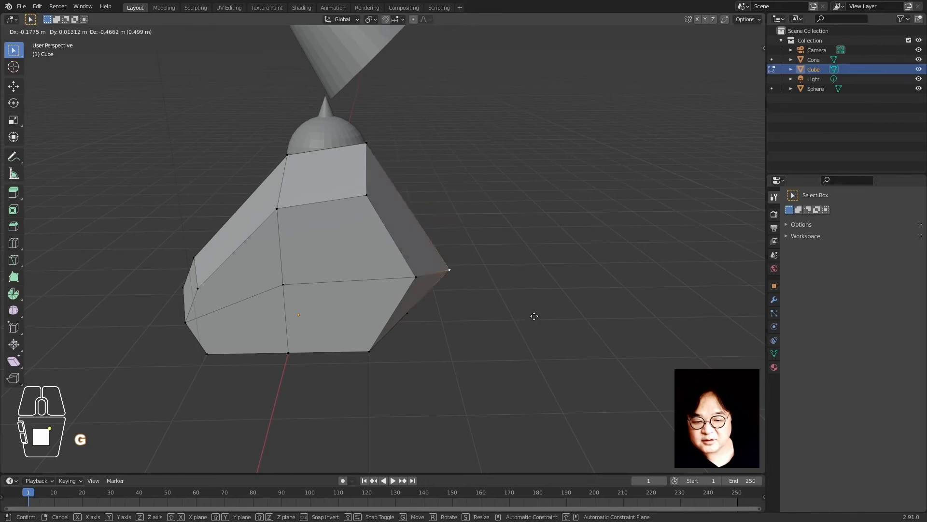
pyautogui.rightClick(534, 222)
pyautogui.moveTo(543, 290); pyautogui.dragTo(540, 327, button='middle')
pyautogui.press('g')
pyautogui.press('g')
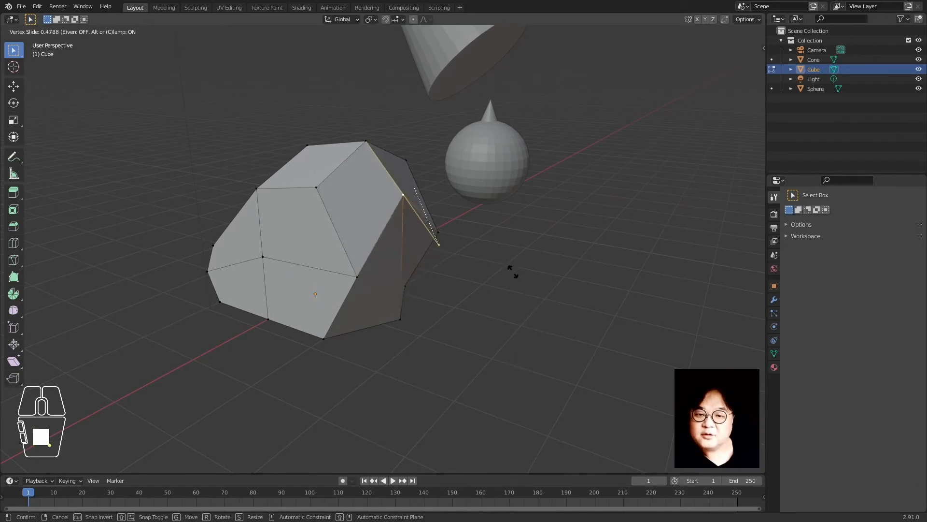
pyautogui.click(513, 338)
pyautogui.moveTo(513, 338); pyautogui.dragTo(382, 276, button='middle')
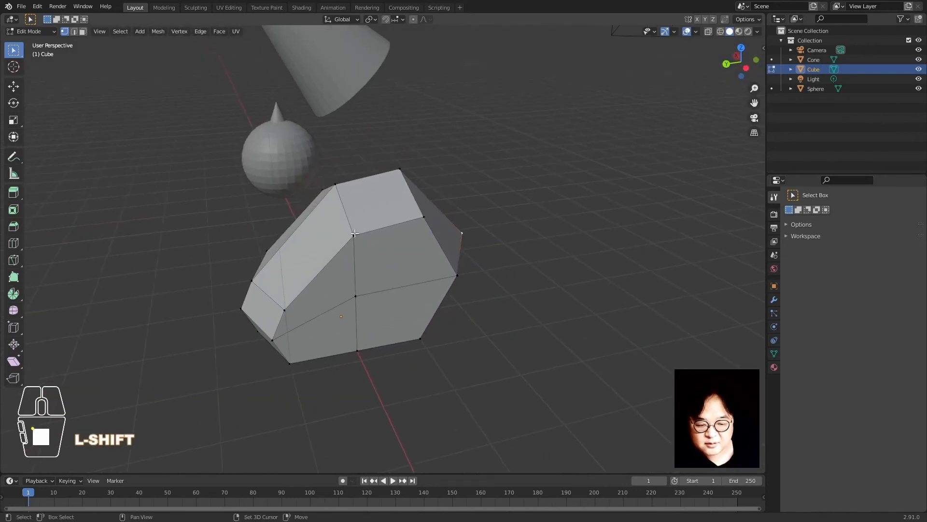
# Click vertices on the cube's front face to begin picking out an edge loop
pyautogui.keyDown('shift'); pyautogui.click(354, 233); pyautogui.keyUp('shift')
pyautogui.keyDown('shift'); pyautogui.click(355, 297); pyautogui.keyUp('shift')
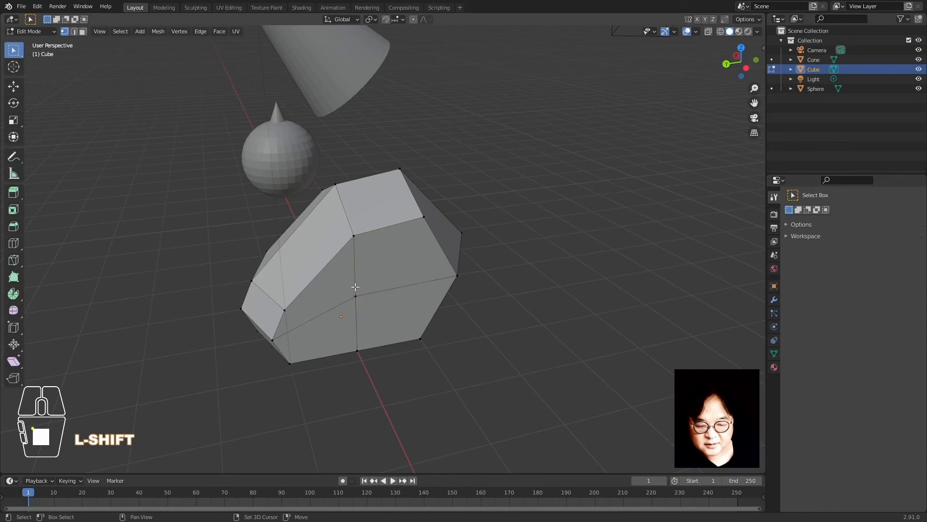
pyautogui.keyDown('shift'); pyautogui.click(356, 234); pyautogui.keyUp('shift')
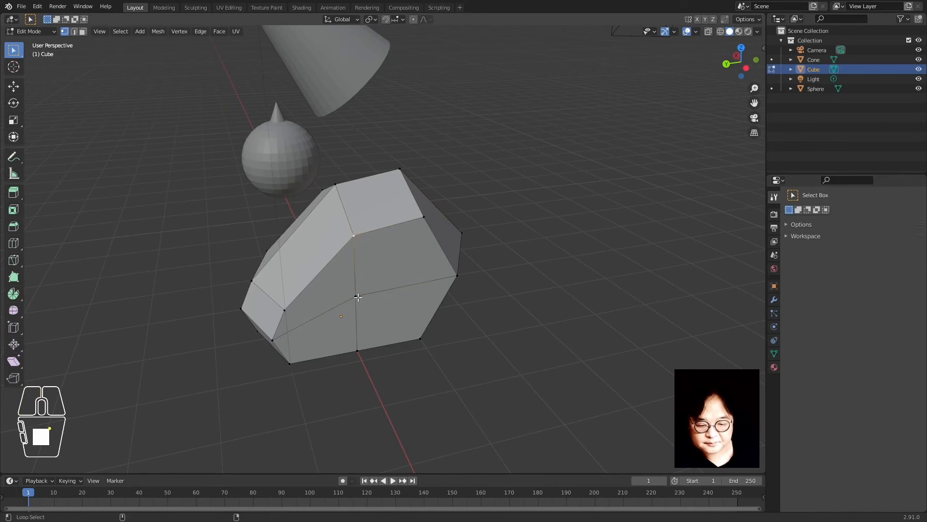
pyautogui.keyDown('alt'); pyautogui.click(358, 297); pyautogui.keyUp('alt')
pyautogui.keyDown('alt'); pyautogui.click(358, 296); pyautogui.keyUp('alt')
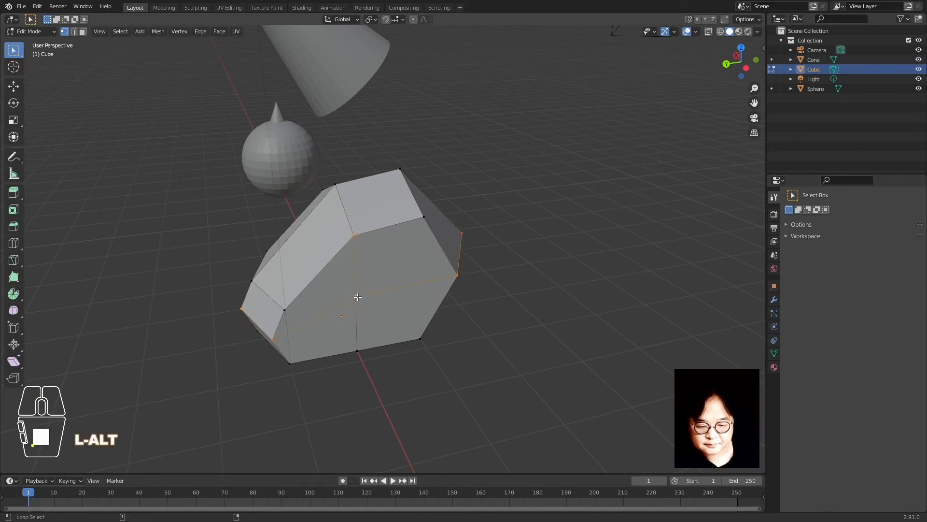
pyautogui.click(355, 231)
pyautogui.keyDown('shift'); pyautogui.click(339, 194); pyautogui.keyUp('shift')
pyautogui.keyDown('alt'); pyautogui.keyDown('shift'); pyautogui.click(338, 192); pyautogui.keyUp('shift'); pyautogui.keyUp('alt')
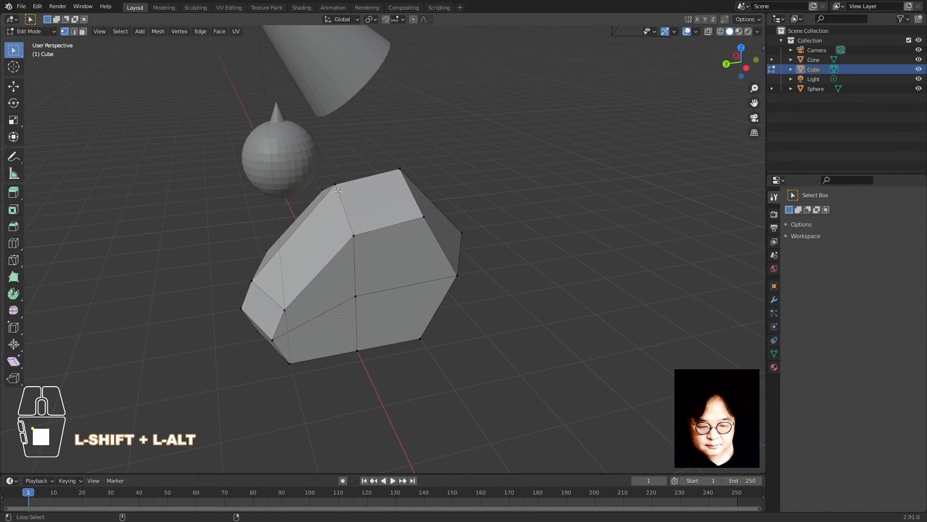
# Circle-select the vertical and centre edge vertices to complete the loop selection
pyautogui.moveTo(320, 212); pyautogui.dragTo(352, 238, button='middle')
pyautogui.press('y')
pyautogui.click(353, 234)
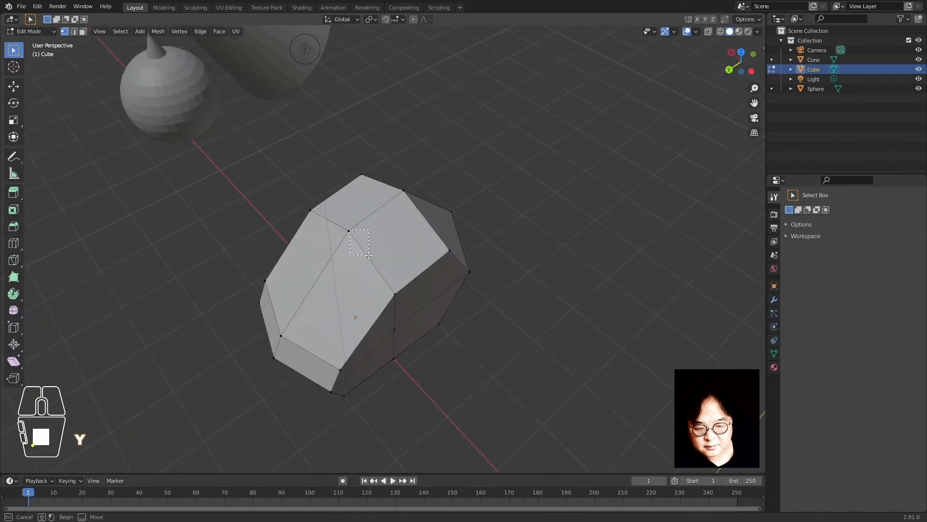
pyautogui.press('c')
pyautogui.moveTo(348, 229)
pyautogui.mouseDown()
pyautogui.moveTo(397, 306)
pyautogui.moveTo(393, 383)
pyautogui.mouseUp()
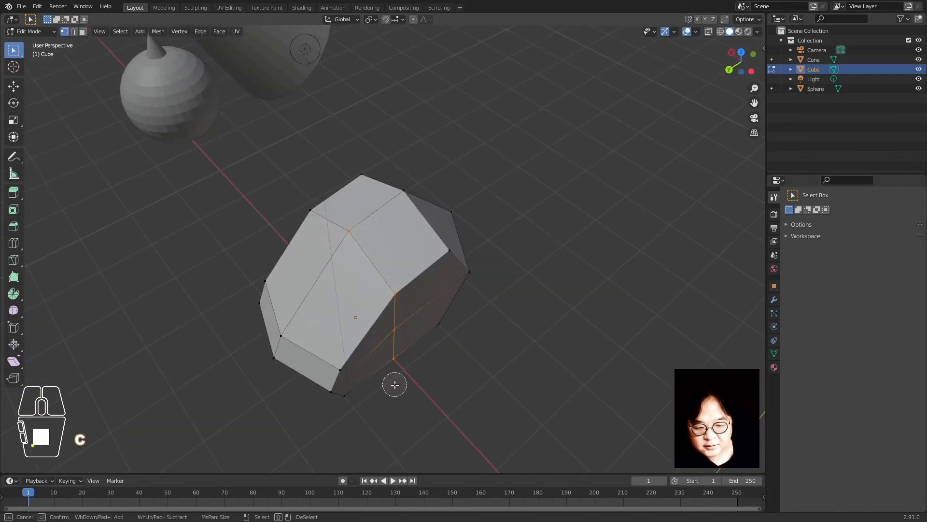
pyautogui.moveTo(393, 382)
pyautogui.mouseDown(button='middle')
pyautogui.moveTo(331, 307)
pyautogui.moveTo(462, 250)
pyautogui.mouseUp(button='middle')
pyautogui.press('c')
pyautogui.moveTo(434, 218); pyautogui.dragTo(411, 355)
pyautogui.rightClick(414, 393)
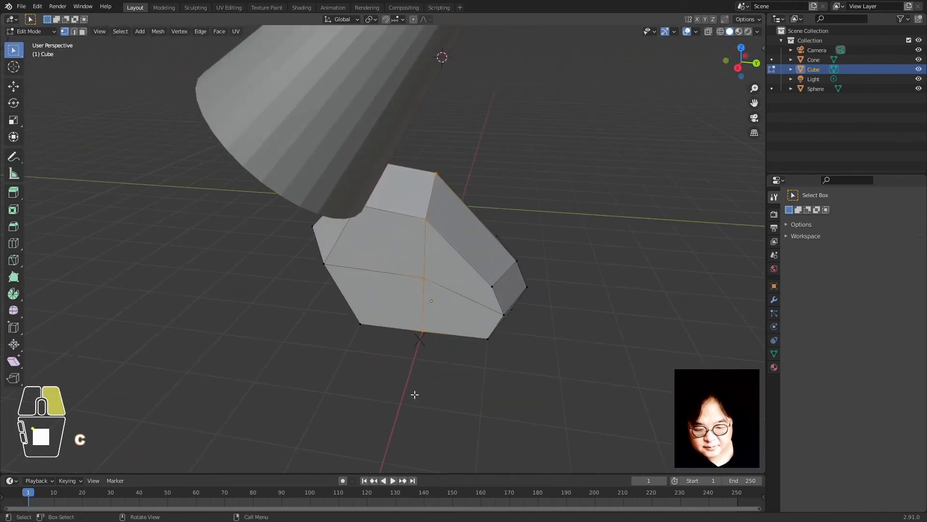
pyautogui.moveTo(414, 393); pyautogui.dragTo(433, 276, button='middle')
pyautogui.keyDown('shift'); pyautogui.click(438, 274); pyautogui.keyUp('shift')
pyautogui.moveTo(567, 182)
pyautogui.mouseDown(button='middle')
pyautogui.moveTo(526, 244)
pyautogui.moveTo(414, 269)
pyautogui.mouseUp(button='middle')
pyautogui.moveTo(361, 201); pyautogui.dragTo(409, 268, button='middle')
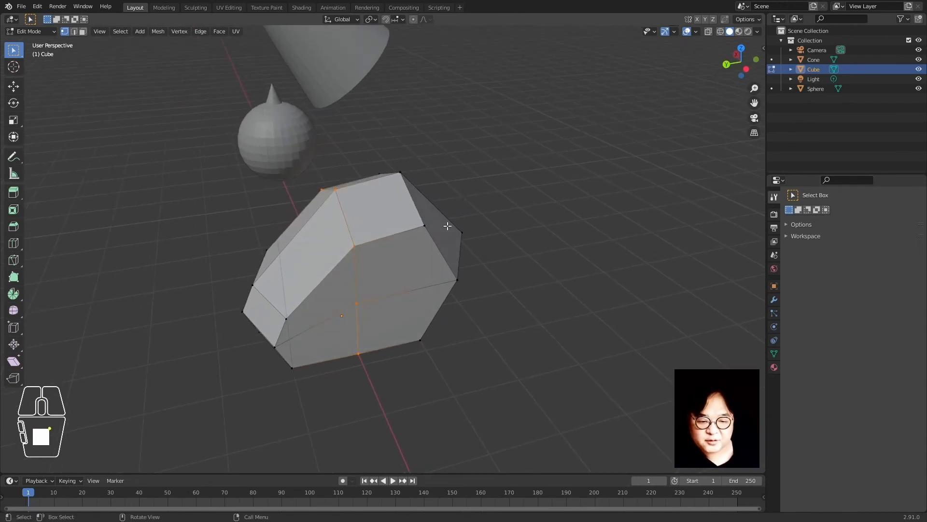
# Edge-slide the selected loop, add a loop cut around the cube, and return to Object Mode
pyautogui.press('g')
pyautogui.press('g')
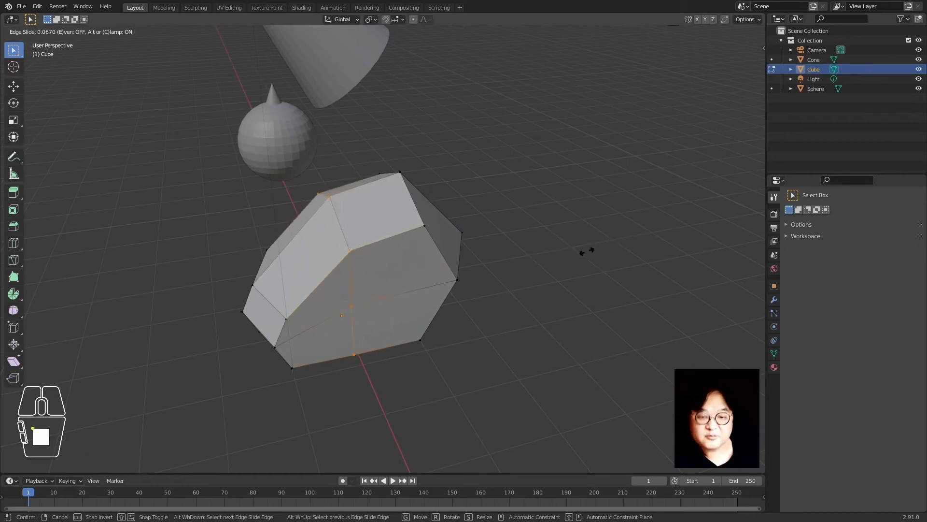
pyautogui.click(573, 256)
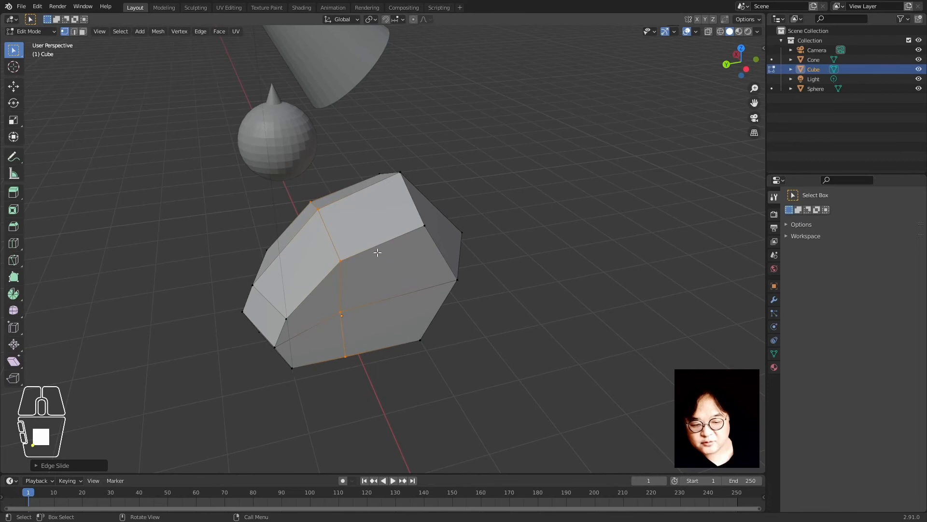
pyautogui.hotkey('ctrl', 'r')
pyautogui.click(364, 199)
pyautogui.click(364, 199)
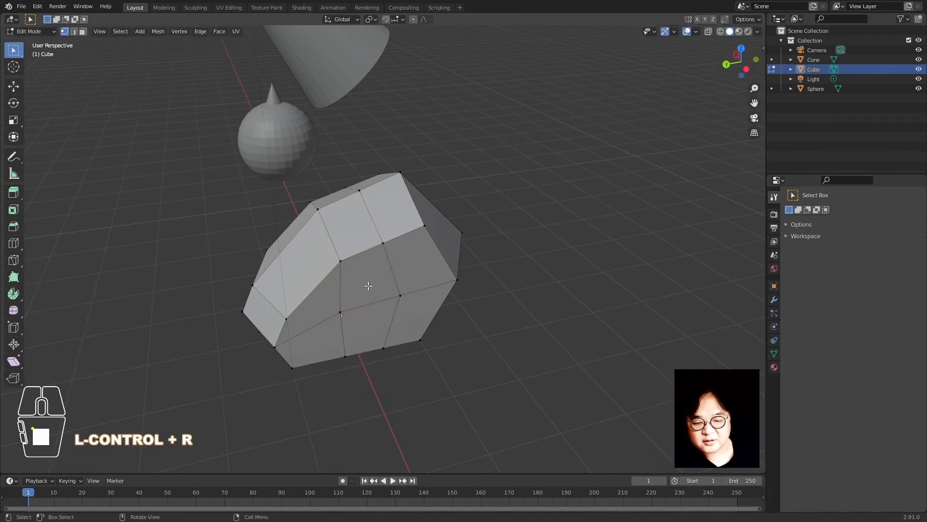
pyautogui.moveTo(368, 286); pyautogui.dragTo(486, 302, button='middle')
pyautogui.press('Tab')
pyautogui.click(563, 285)
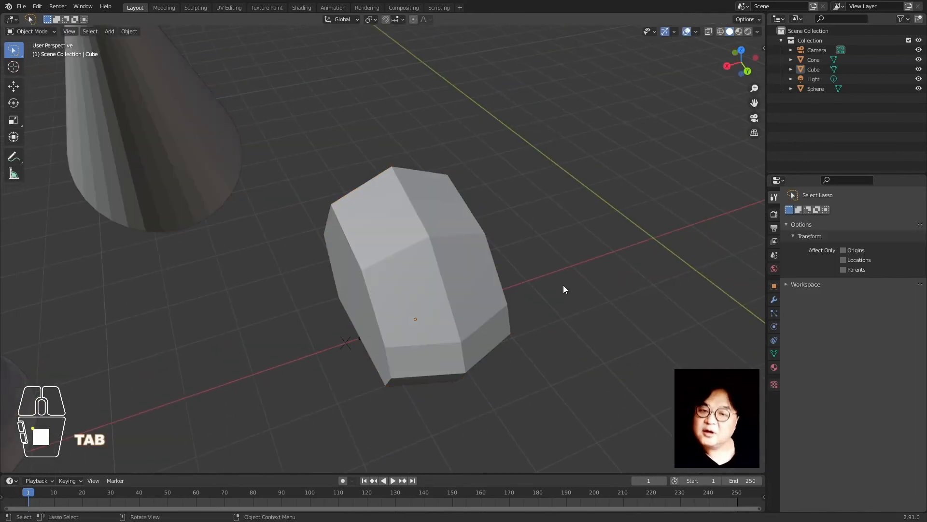
# Move the cube and then the sphere along the global X axis
pyautogui.click(445, 302)
pyautogui.scroll(-3, 468, 327)
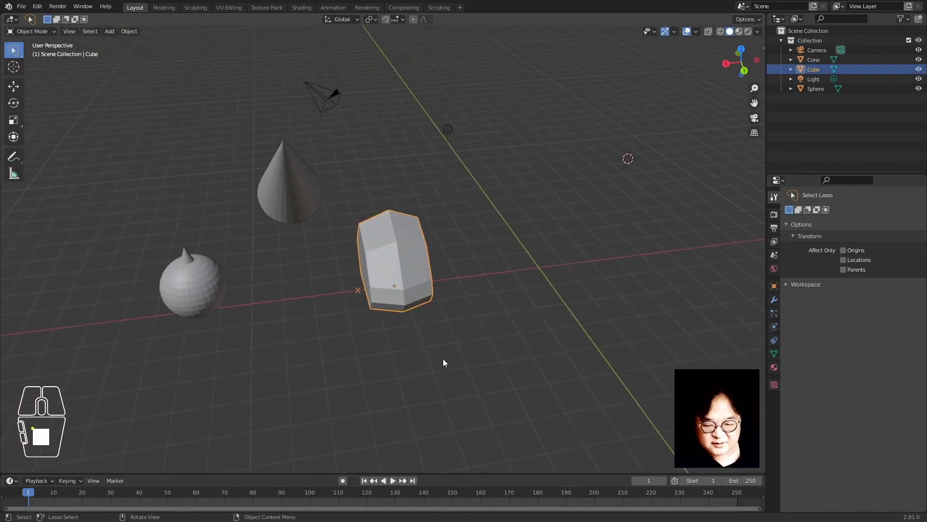
pyautogui.press('g')
pyautogui.press('x')
pyautogui.click(420, 366)
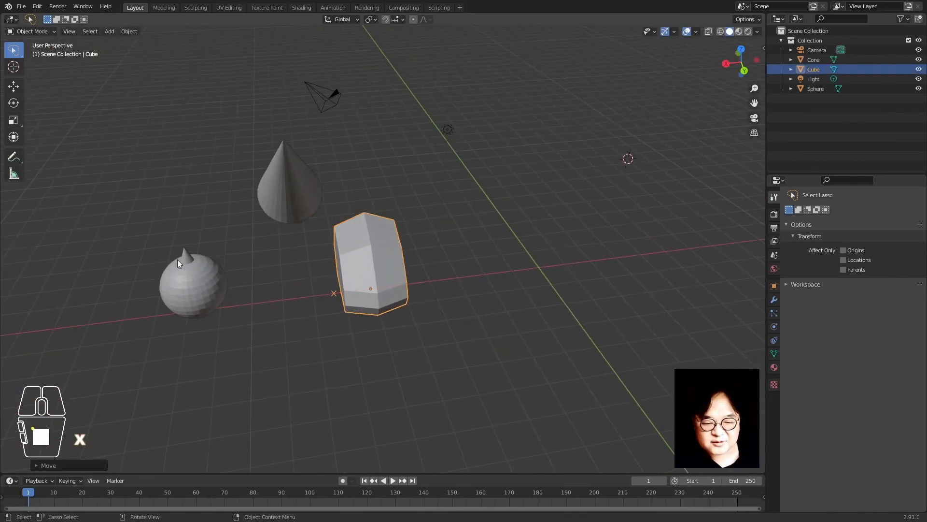
pyautogui.click(178, 261)
pyautogui.press('g')
pyautogui.press('x')
pyautogui.click(354, 342)
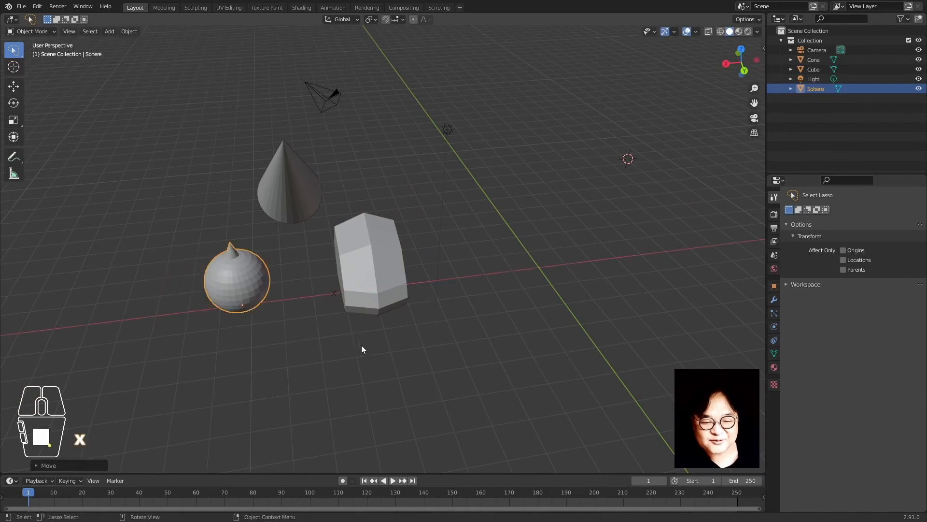
# Reselect the cube alone and shift it again along X
pyautogui.moveTo(511, 377); pyautogui.dragTo(494, 387, button='middle')
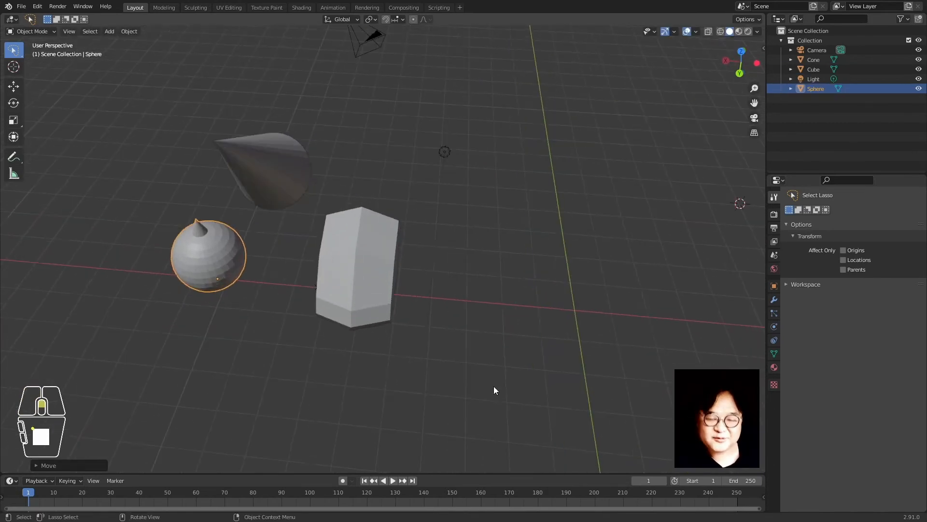
pyautogui.keyDown('shift'); pyautogui.click(358, 274); pyautogui.keyUp('shift')
pyautogui.keyDown('shift'); pyautogui.click(278, 158); pyautogui.keyUp('shift')
pyautogui.moveTo(279, 157); pyautogui.dragTo(435, 317, button='middle')
pyautogui.click(508, 324)
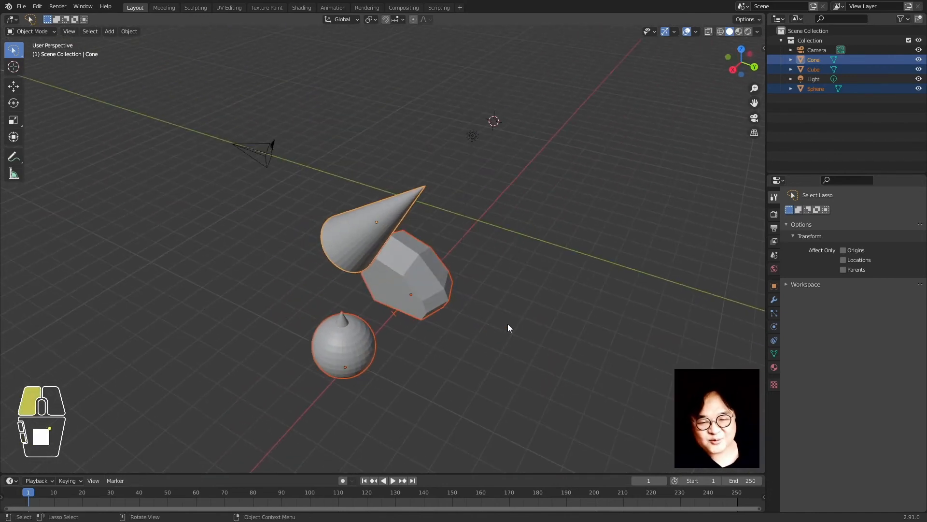
pyautogui.click(409, 295)
pyautogui.press('g')
pyautogui.press('x')
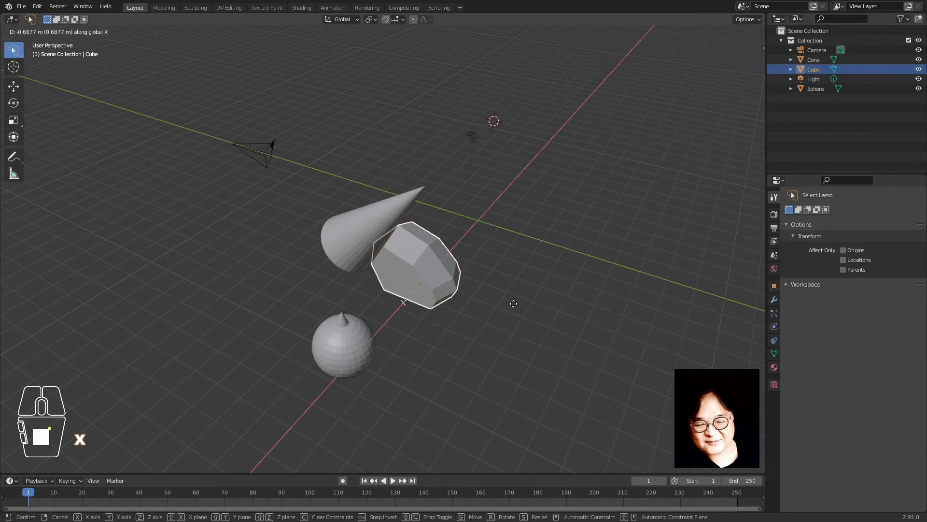
pyautogui.click(513, 304)
# Move the cone along X to space out the row, then reselect the cube
pyautogui.click(357, 344)
pyautogui.moveTo(447, 340); pyautogui.dragTo(408, 361, button='middle')
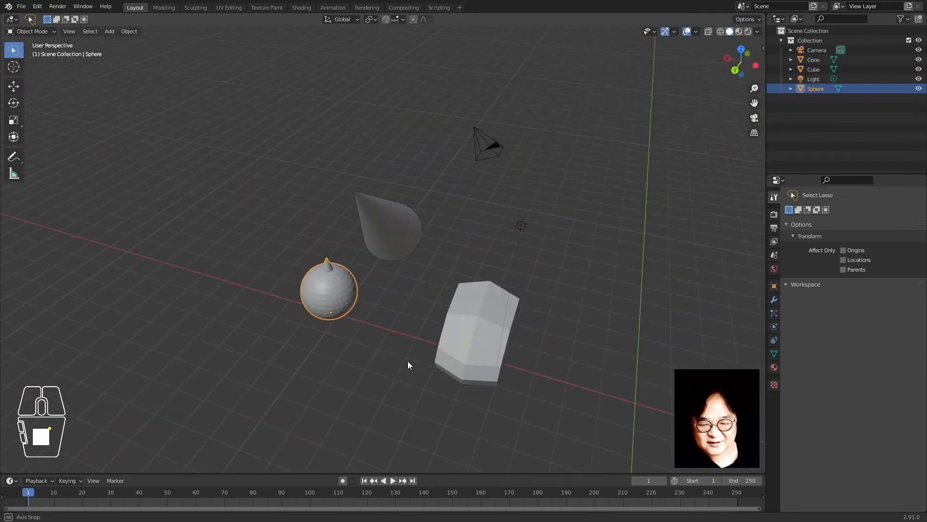
pyautogui.click(374, 235)
pyautogui.press('g')
pyautogui.press('x')
pyautogui.click(470, 258)
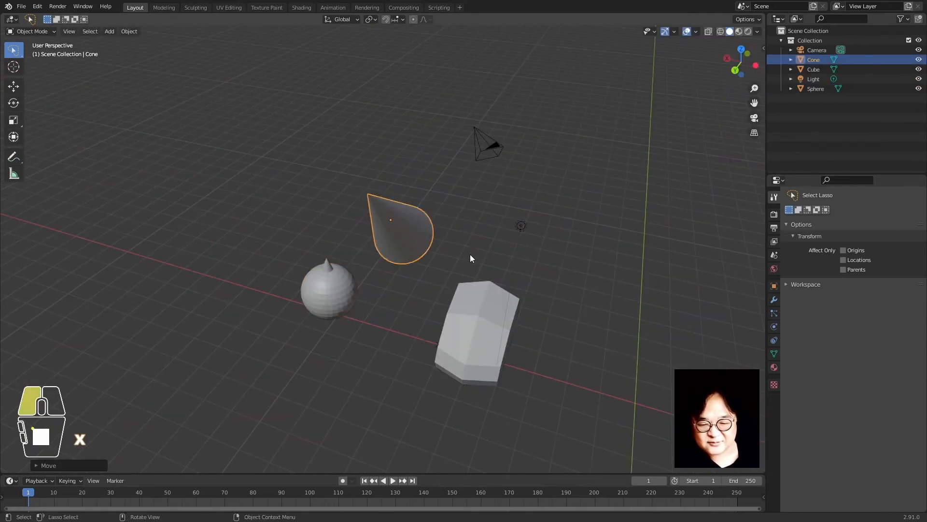
pyautogui.click(470, 258)
pyautogui.click(465, 309)
pyautogui.moveTo(310, 351); pyautogui.dragTo(395, 327, button='middle')
pyautogui.moveTo(462, 328); pyautogui.dragTo(389, 305, button='middle')
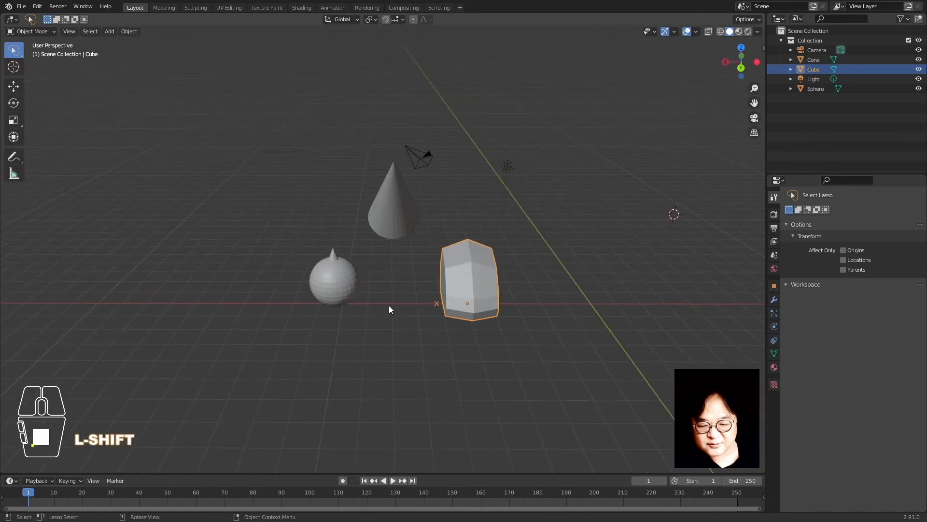
# Select only the cone and adjust the view around it
pyautogui.keyDown('shift'); pyautogui.click(344, 280); pyautogui.keyUp('shift')
pyautogui.keyDown('shift'); pyautogui.click(392, 213); pyautogui.keyUp('shift')
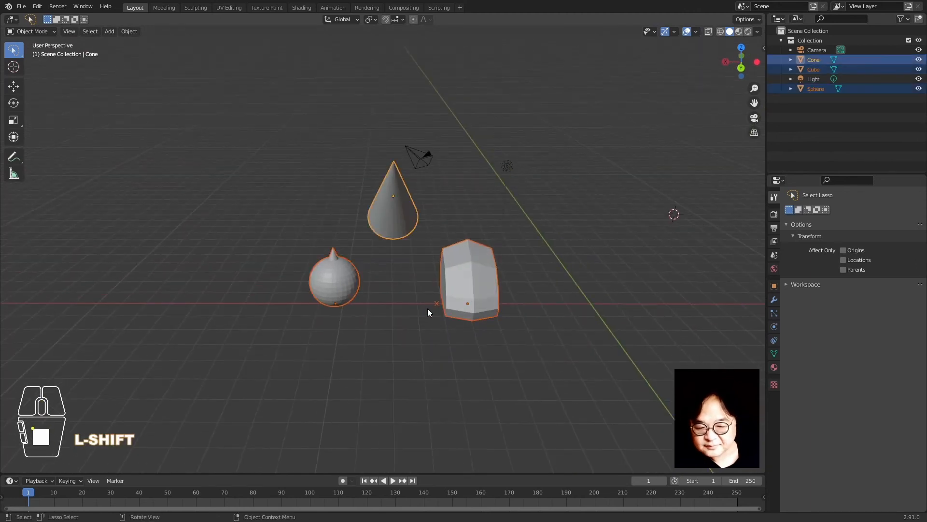
pyautogui.click(428, 296)
pyautogui.click(394, 237)
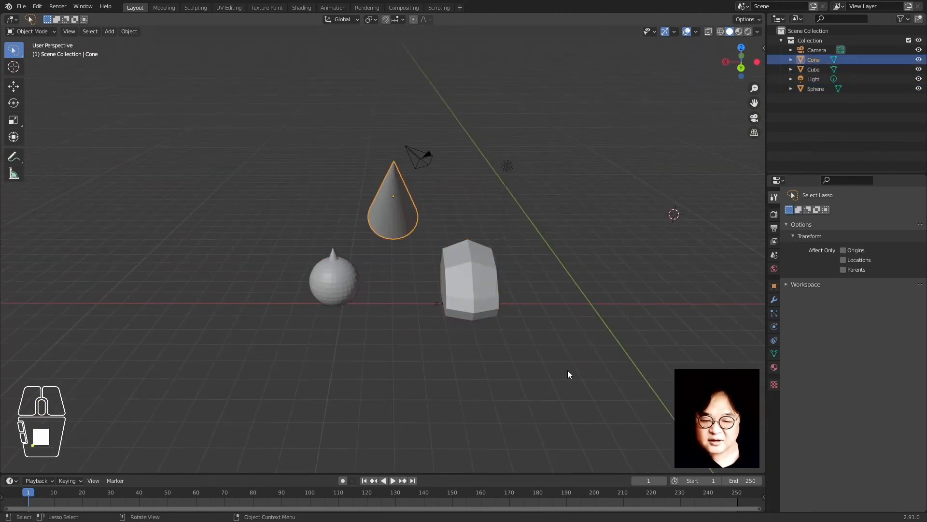
pyautogui.scroll(3, 550, 375)
pyautogui.scroll(-3, 514, 306)
pyautogui.scroll(4, 494, 309)
pyautogui.moveTo(494, 310); pyautogui.dragTo(472, 309, button='middle')
# Try free and X-axis rotations of the cone, cancel them, and clear its rotation
pyautogui.press('r')
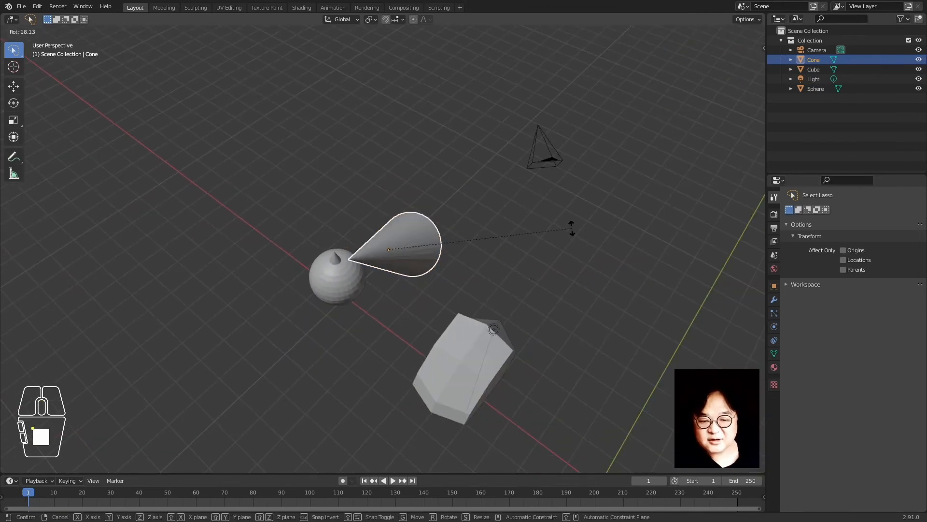
pyautogui.rightClick(481, 373)
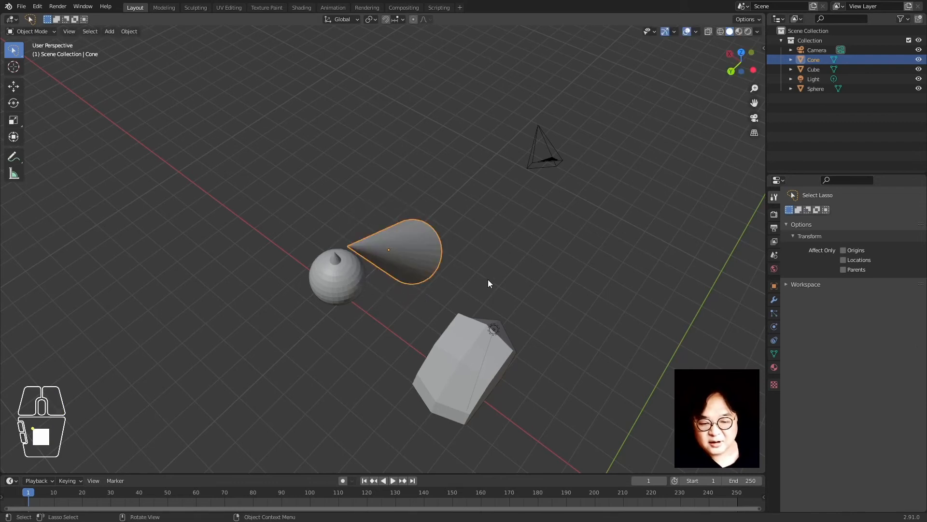
pyautogui.press('r')
pyautogui.press('x')
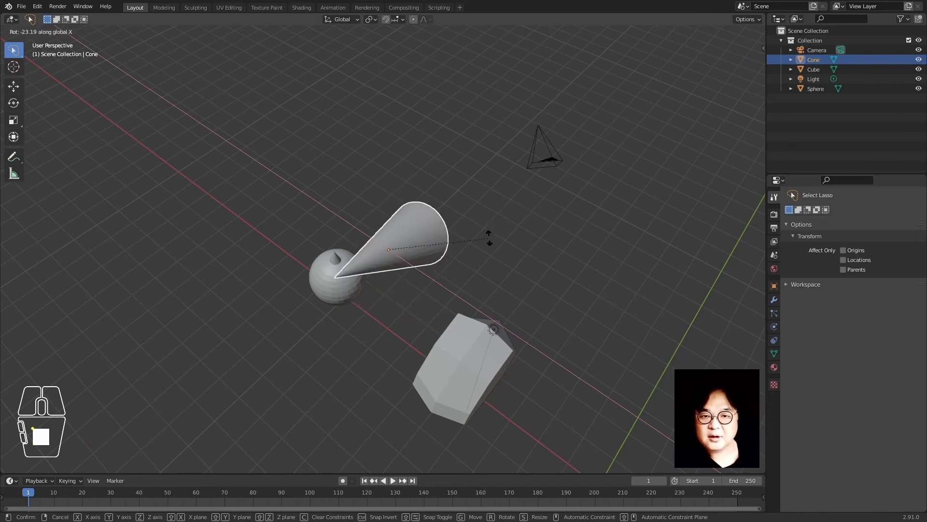
pyautogui.rightClick(431, 290)
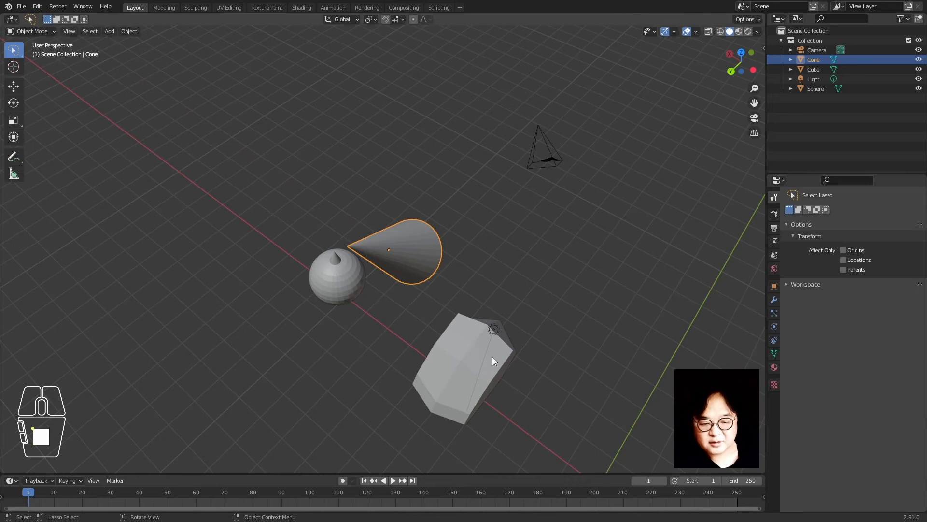
pyautogui.hotkey('alt', 'r')
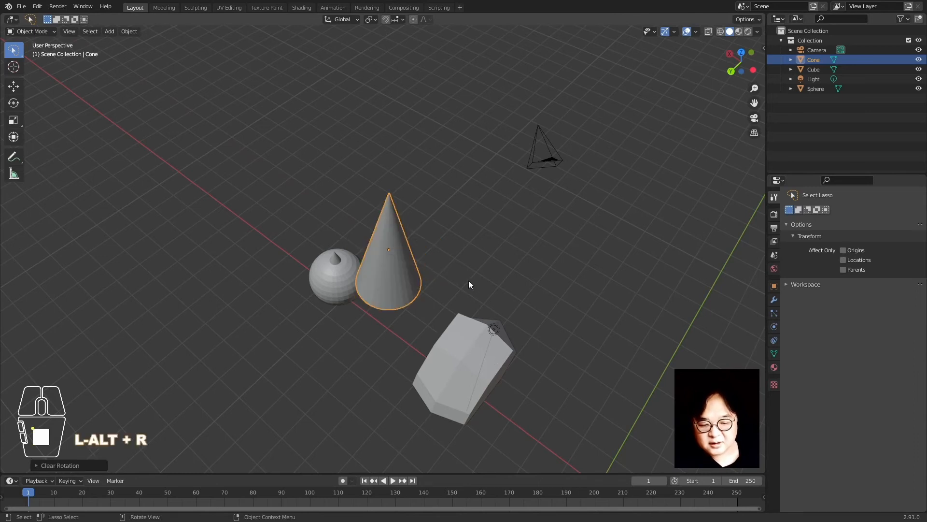
# Tilt the cone around the global X axis, then trackball-rotate it
pyautogui.press('r')
pyautogui.press('r')
pyautogui.press('x')
pyautogui.click(495, 216)
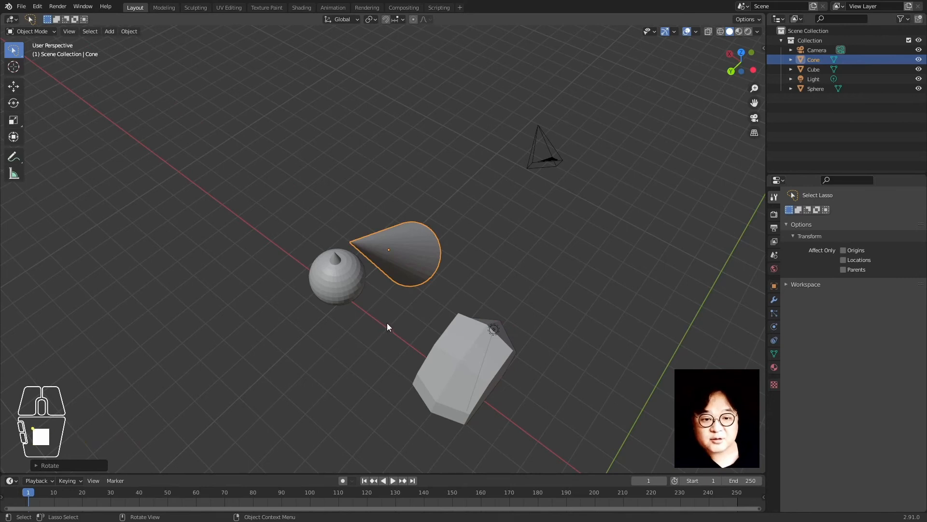
pyautogui.press('r')
pyautogui.press('r')
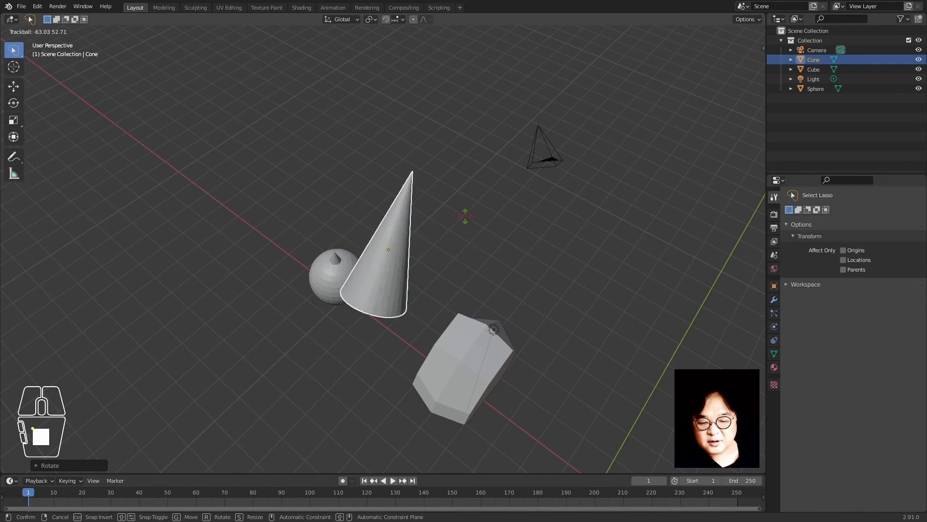
pyautogui.rightClick(376, 371)
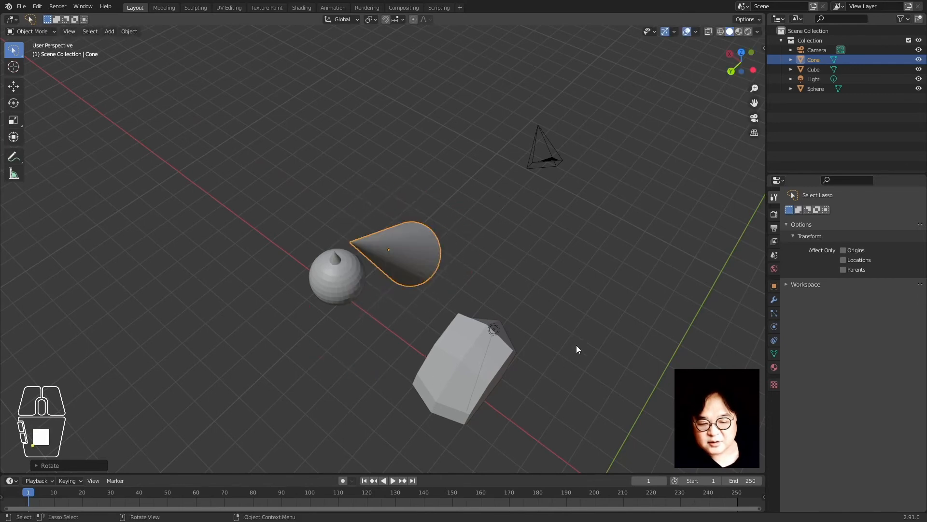
pyautogui.press('r')
pyautogui.press('r')
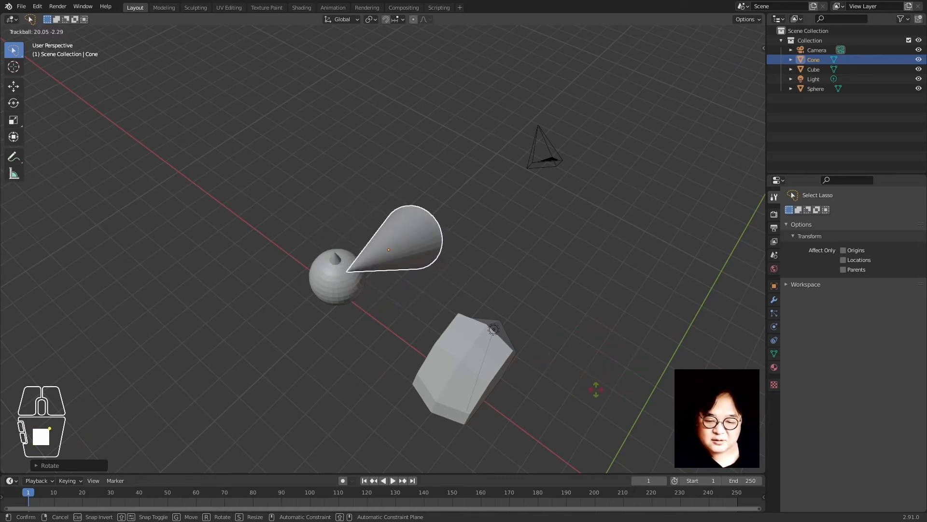
pyautogui.click(486, 333)
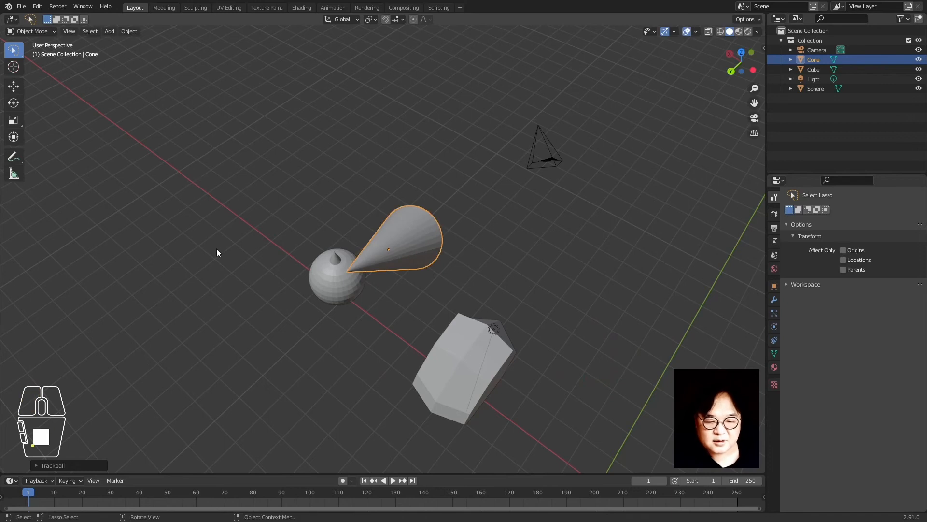
# Apply further trackball and view-axis rotations, leaving the cone pointing up-right
pyautogui.moveTo(440, 320); pyautogui.dragTo(472, 304, button='middle')
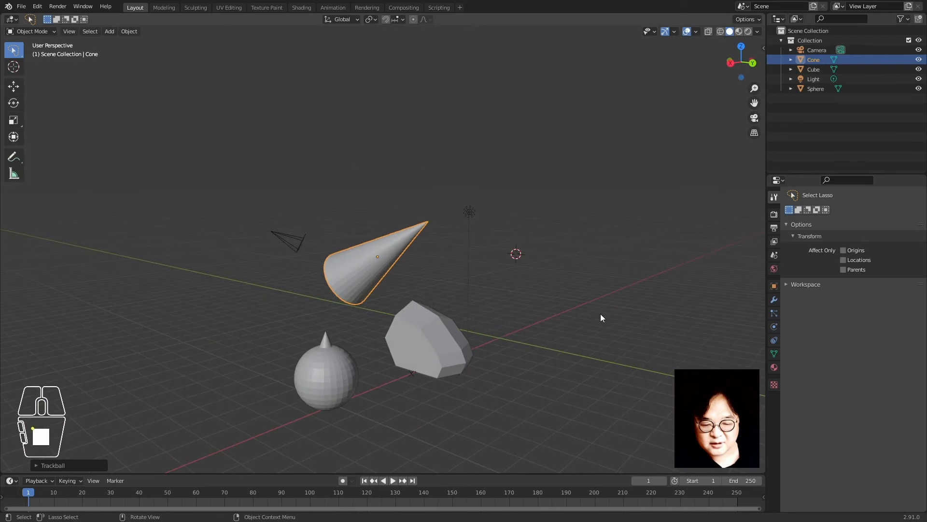
pyautogui.press('r')
pyautogui.press('r')
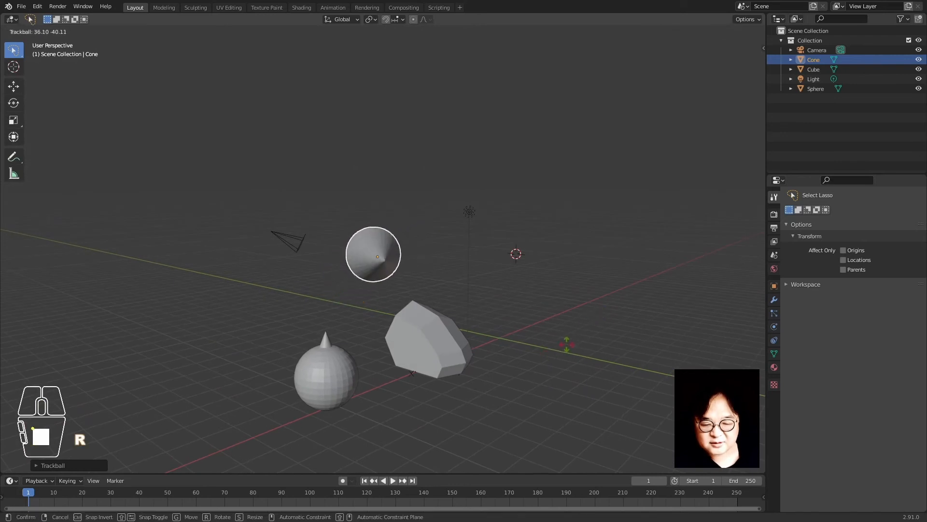
pyautogui.click(502, 254)
pyautogui.press('r')
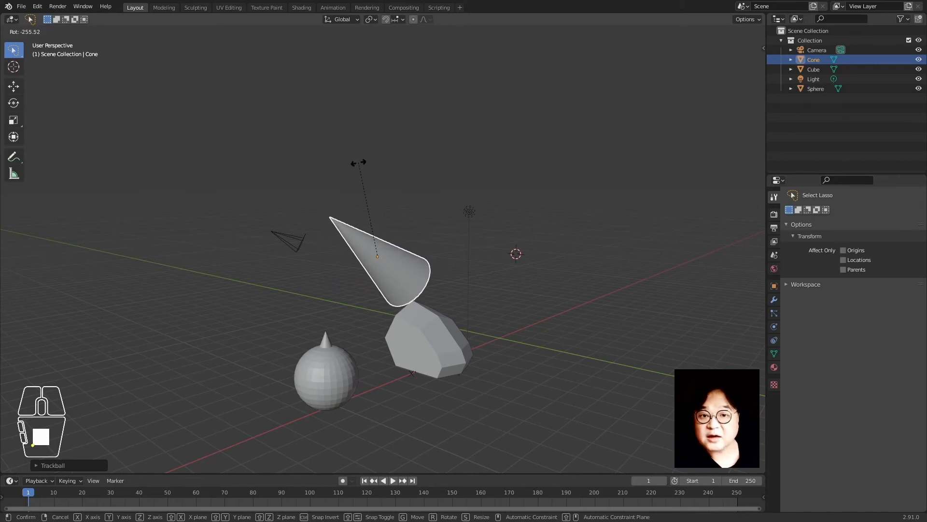
pyautogui.click(531, 299)
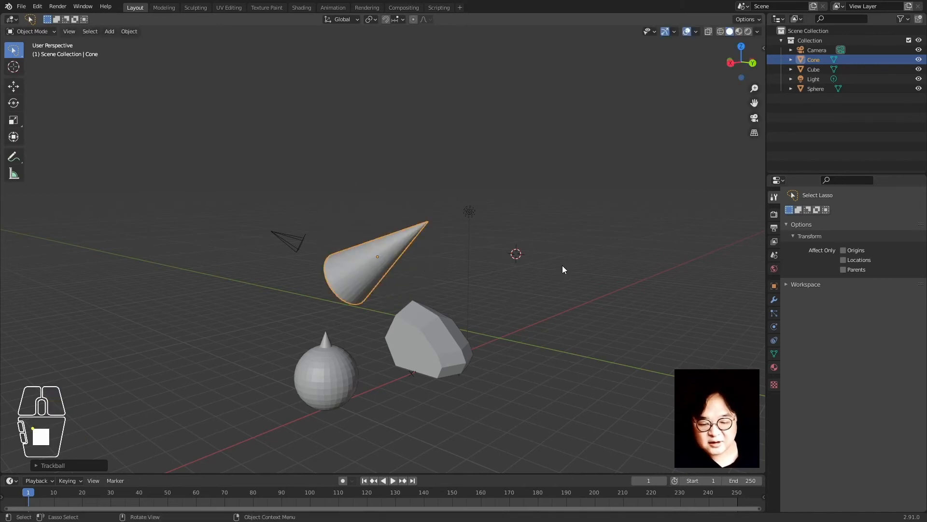
pyautogui.press('r')
pyautogui.press('r')
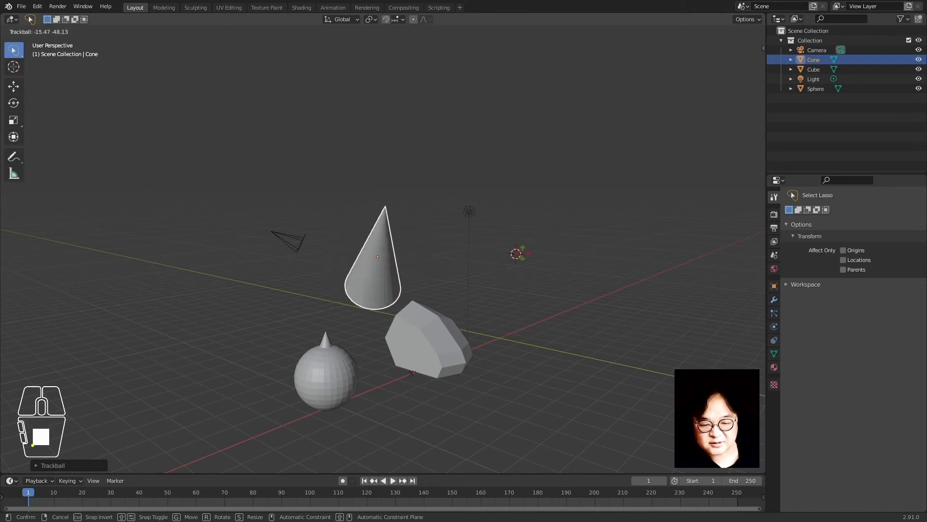
# Select the cube and trackball-rotate it (R R) to a new orientation
pyautogui.click(444, 327)
pyautogui.click(445, 326)
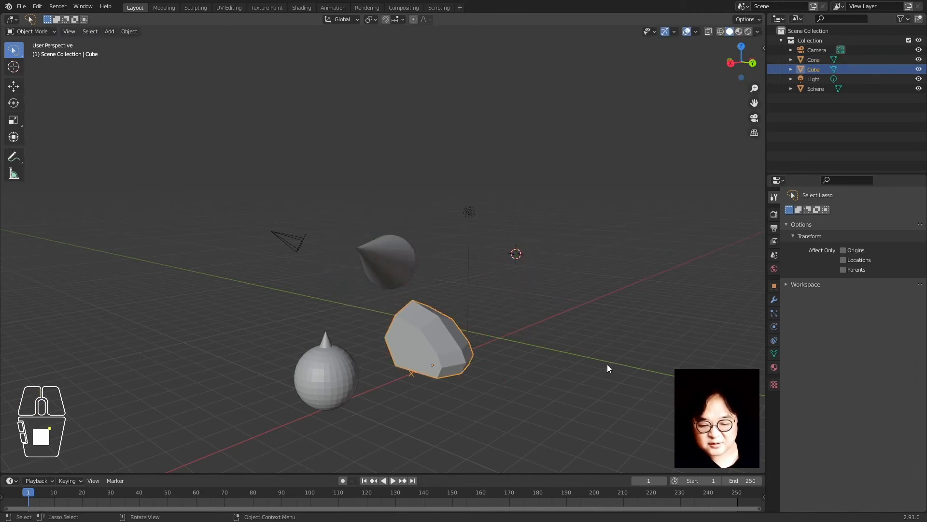
pyautogui.press('r')
pyautogui.press('r')
pyautogui.click(560, 348)
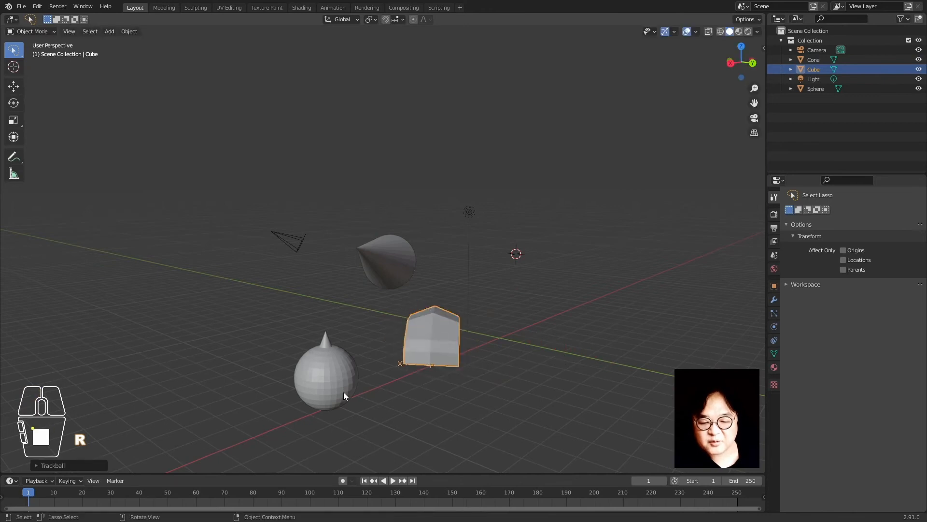
# Trackball-rotate the sphere, move it to a new spot, then trackball-rotate it again
pyautogui.click(344, 392)
pyautogui.press('r')
pyautogui.press('r')
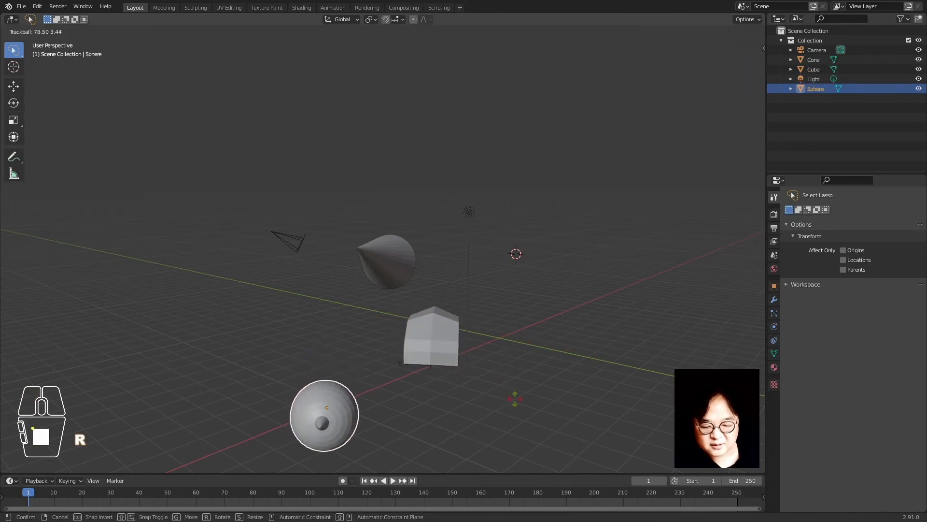
pyautogui.click(512, 397)
pyautogui.press('g')
pyautogui.click(527, 335)
pyautogui.press('r')
pyautogui.press('r')
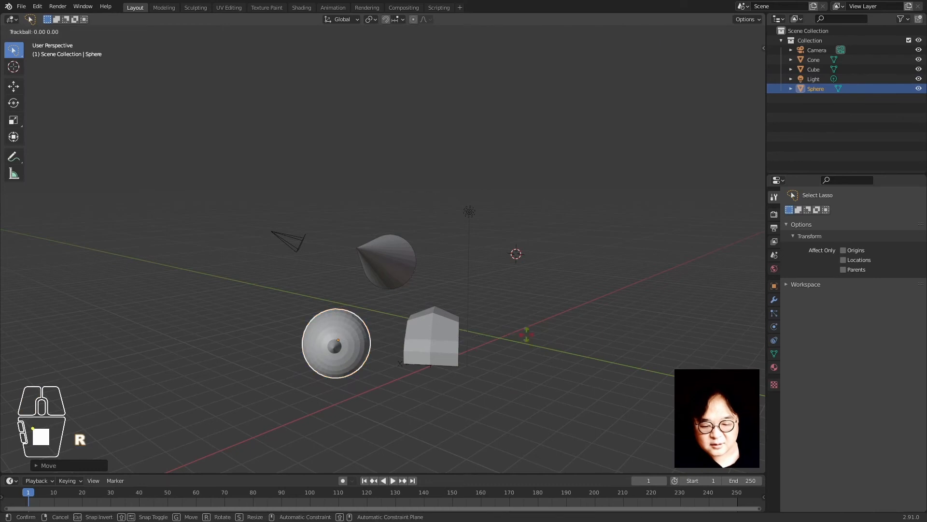
pyautogui.click(524, 326)
# Select the cone and trackball-rotate it to a new orientation
pyautogui.click(410, 252)
pyautogui.press('r')
pyautogui.press('r')
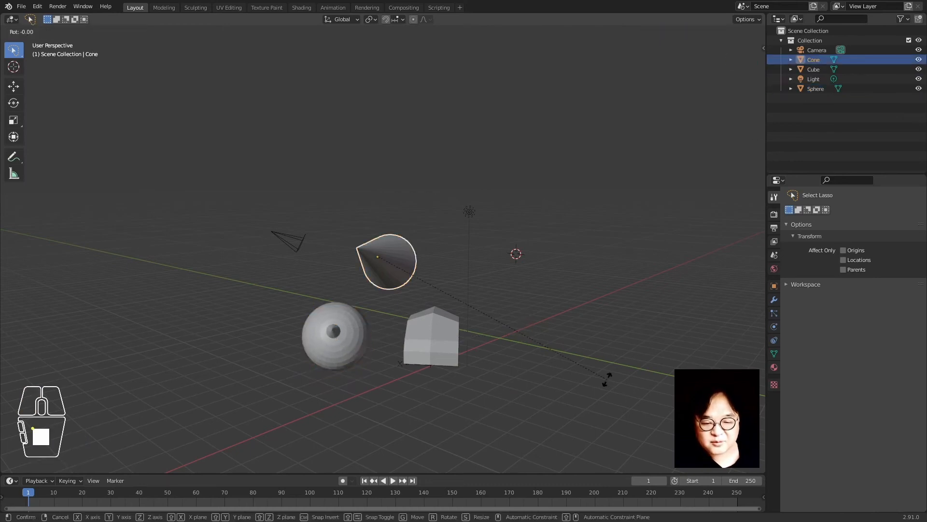
pyautogui.click(618, 385)
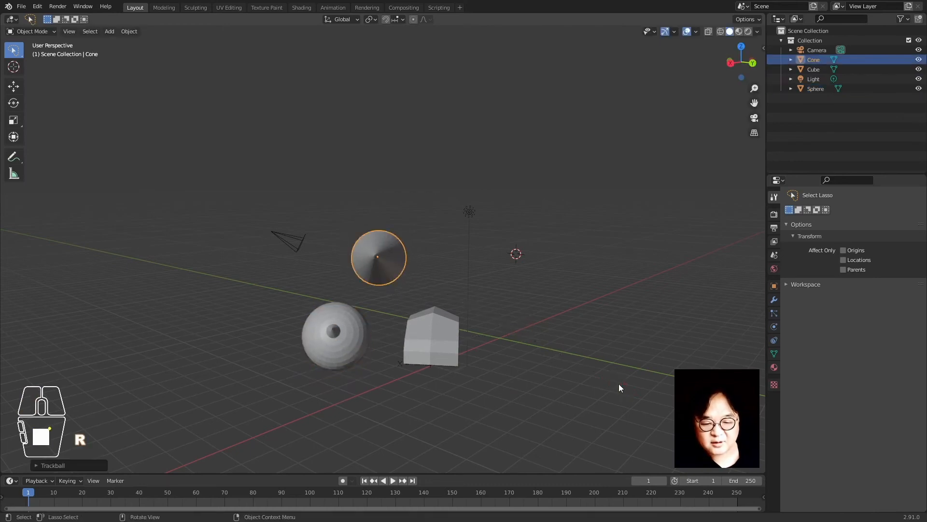
# Reselect only the sphere and activate the toolbar's Rotate tool
pyautogui.click(358, 344)
pyautogui.press('r')
pyautogui.press('x')
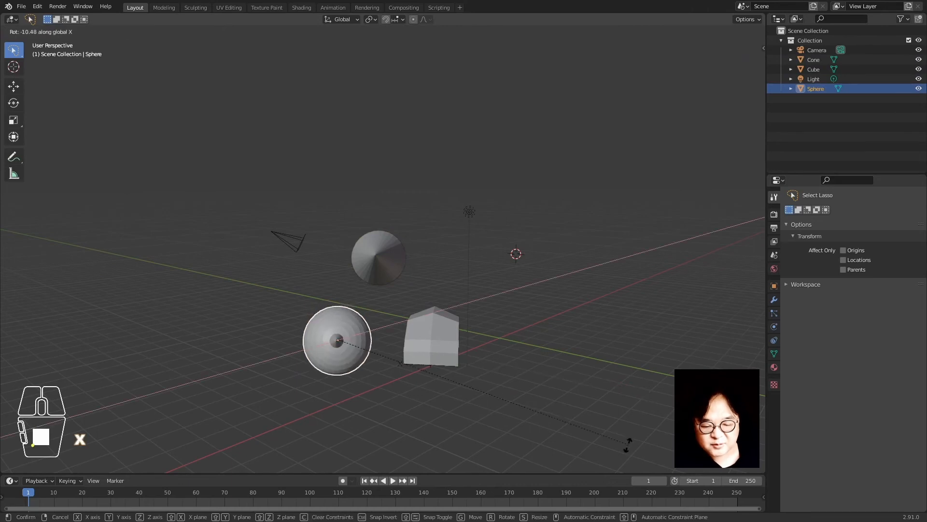
pyautogui.rightClick(612, 335)
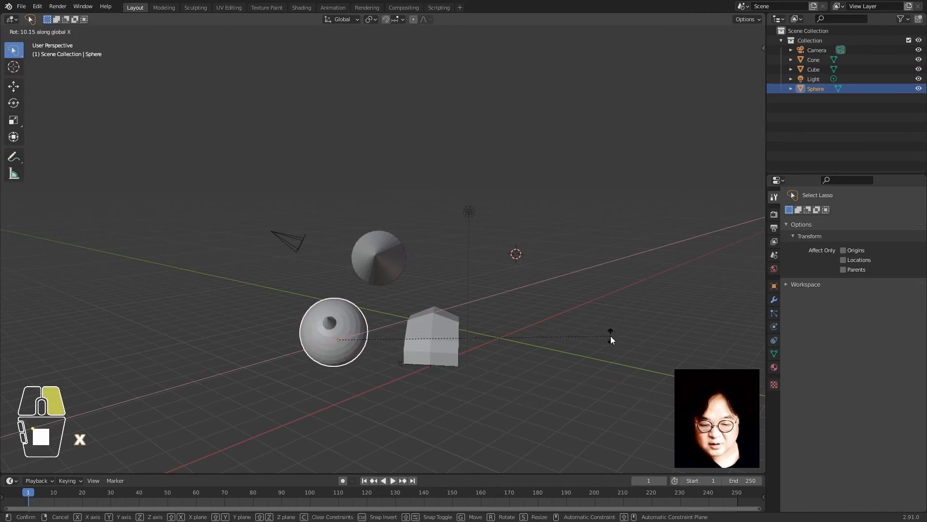
pyautogui.click(149, 199)
pyautogui.click(324, 336)
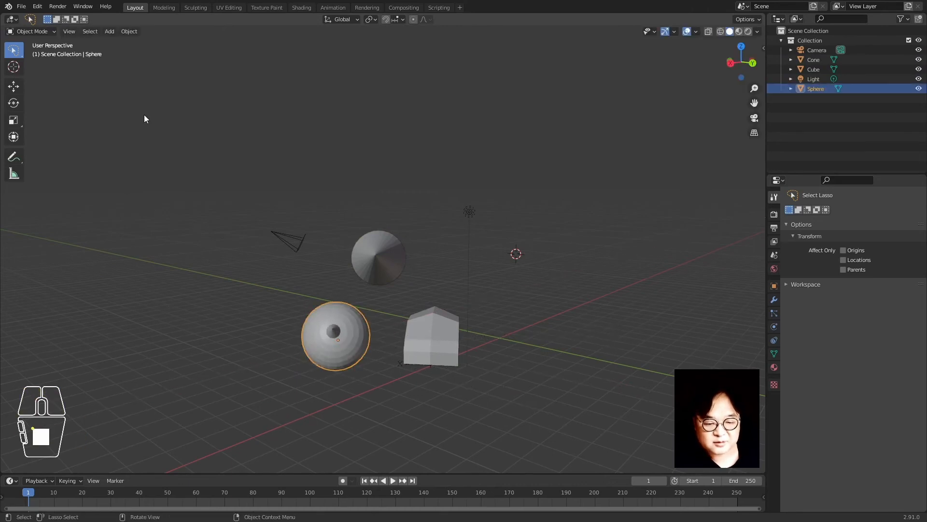
pyautogui.click(14, 103)
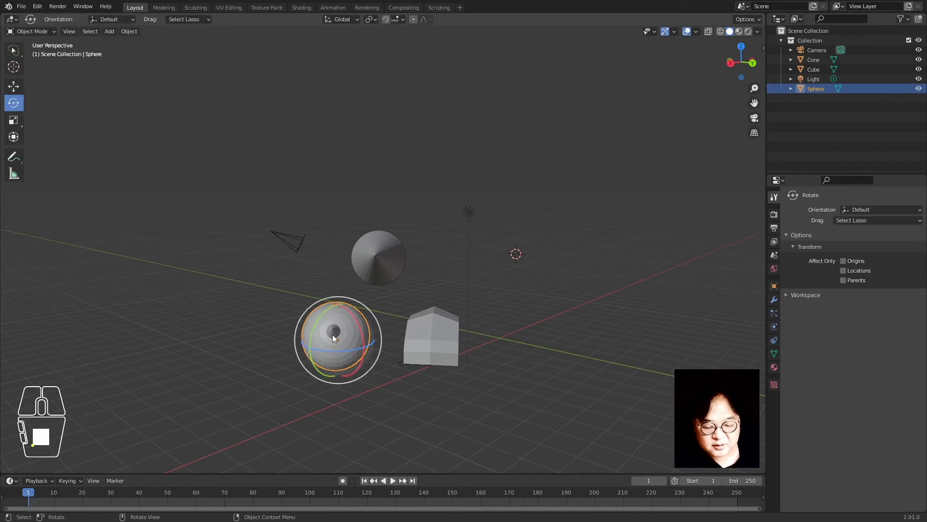
# Turn the sphere using the gizmo's white trackball circle and red X ring, then deselect it
pyautogui.moveTo(337, 332); pyautogui.dragTo(441, 275)
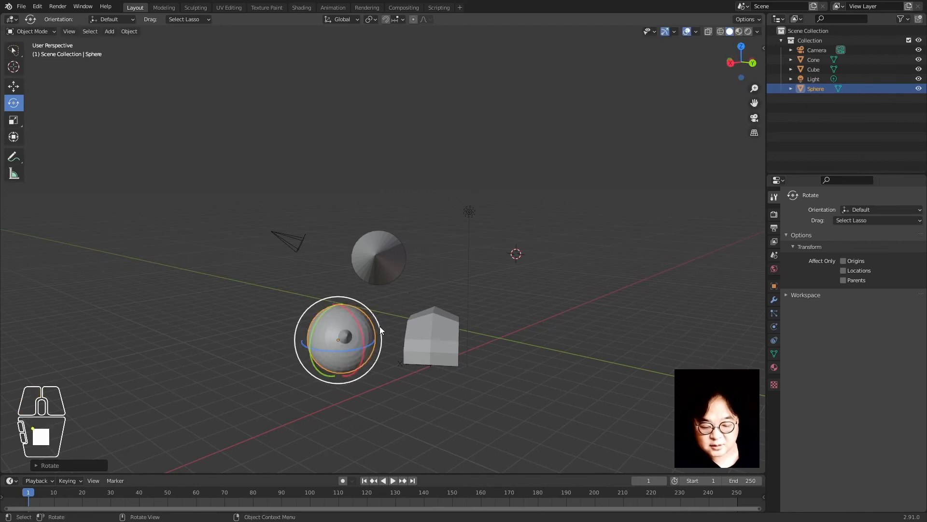
pyautogui.moveTo(359, 326); pyautogui.dragTo(382, 322)
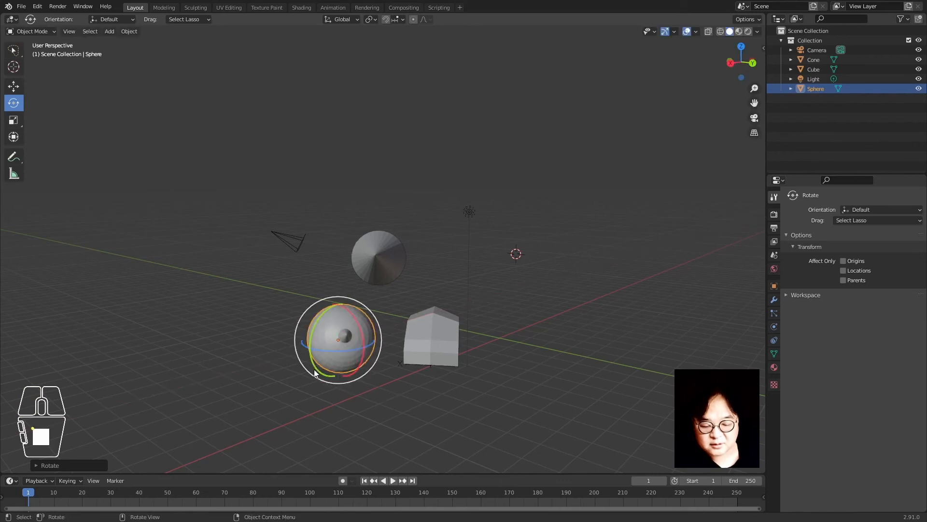
pyautogui.moveTo(313, 369); pyautogui.dragTo(424, 349, button='middle')
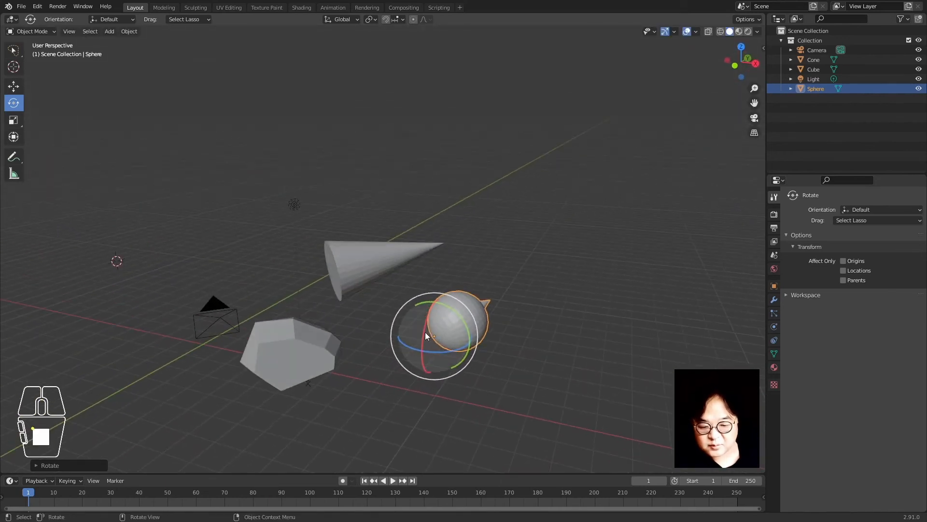
pyautogui.click(535, 224)
# Orbit the view, switch to Select Lasso, and select the cone plus the sphere
pyautogui.moveTo(512, 326); pyautogui.dragTo(343, 354, button='middle')
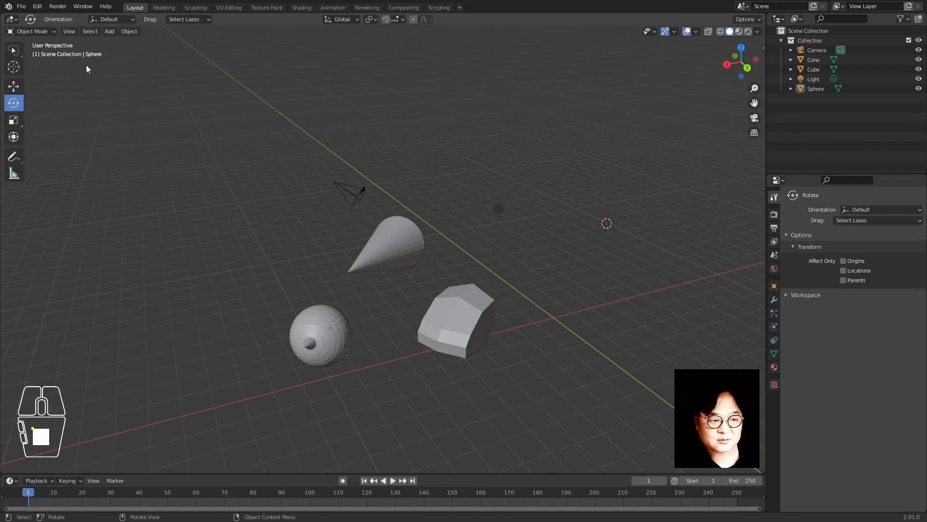
pyautogui.click(14, 53)
pyautogui.click(375, 258)
pyautogui.keyDown('shift'); pyautogui.click(340, 321); pyautogui.keyUp('shift')
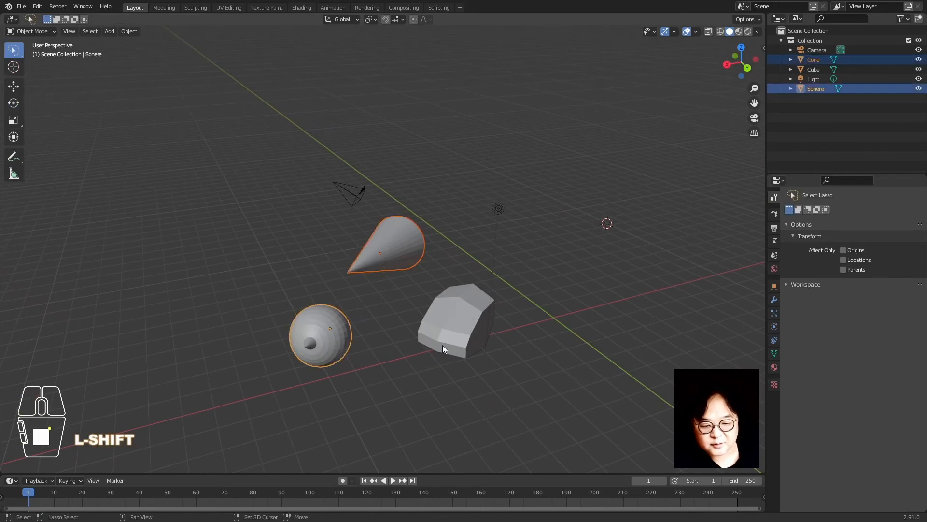
# Clear location and rotation of the cube, sphere and cone with Alt+G and Alt+R
pyautogui.keyDown('shift'); pyautogui.click(442, 345); pyautogui.keyUp('shift')
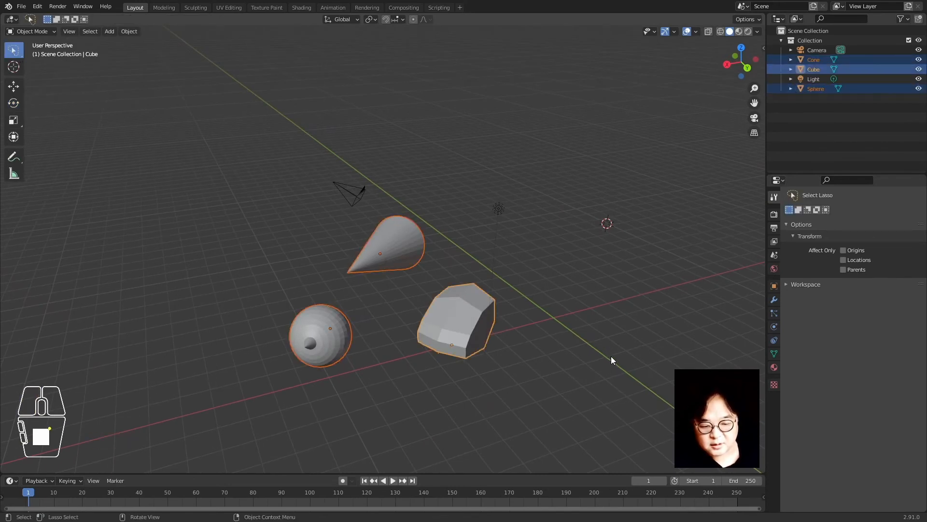
pyautogui.hotkey('alt', 'g')
pyautogui.hotkey('alt', 'r')
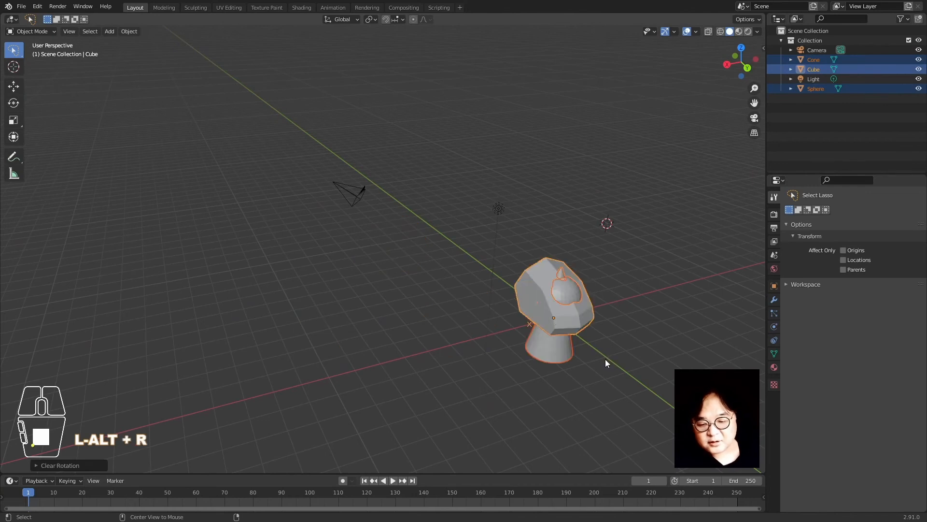
pyautogui.hotkey('alt', 'g')
pyautogui.click(605, 358)
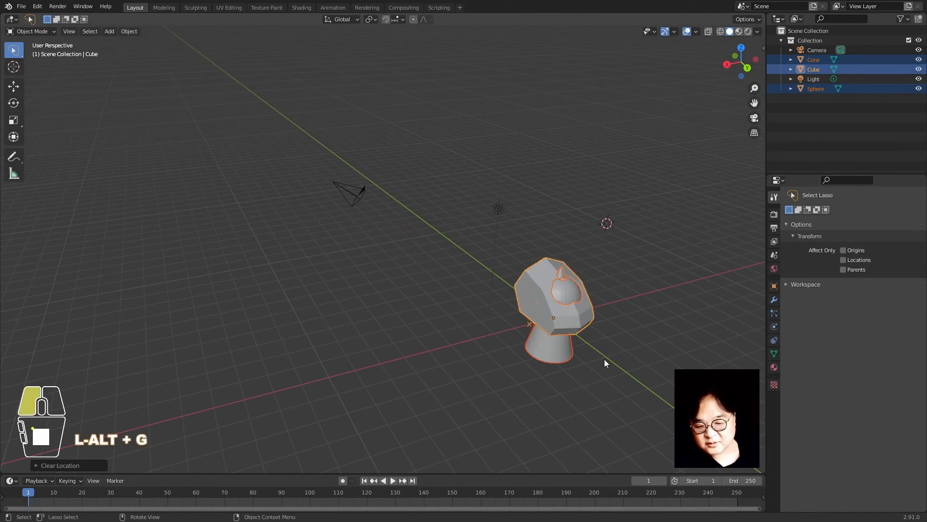
# Move the cube left and the cone right along the X axis
pyautogui.click(558, 314)
pyautogui.press('g')
pyautogui.press('y')
pyautogui.press('x')
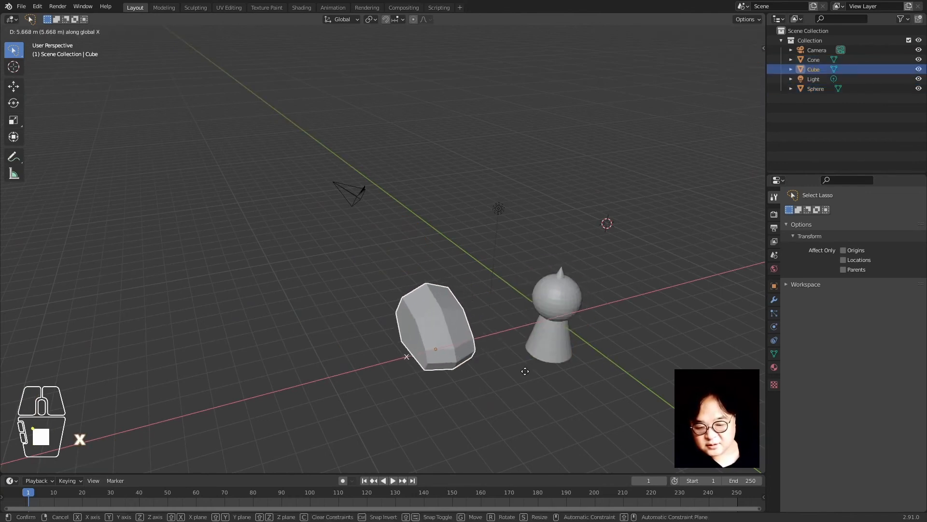
pyautogui.click(557, 362)
pyautogui.click(557, 362)
pyautogui.press('g')
pyautogui.press('y')
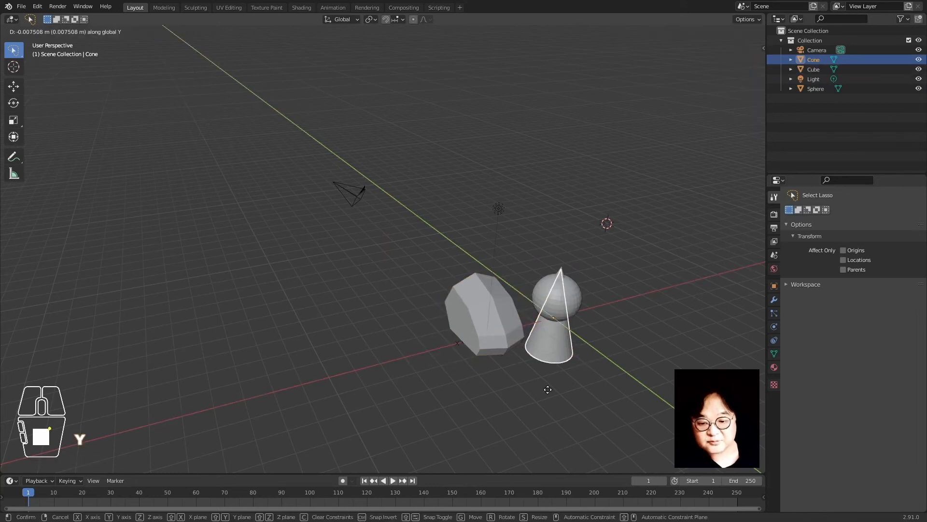
pyautogui.press('x')
pyautogui.click(622, 374)
# Frame the view around the row of objects and deselect the cone
pyautogui.moveTo(602, 364); pyautogui.dragTo(631, 370, button='middle')
pyautogui.press('KP_Decimal')
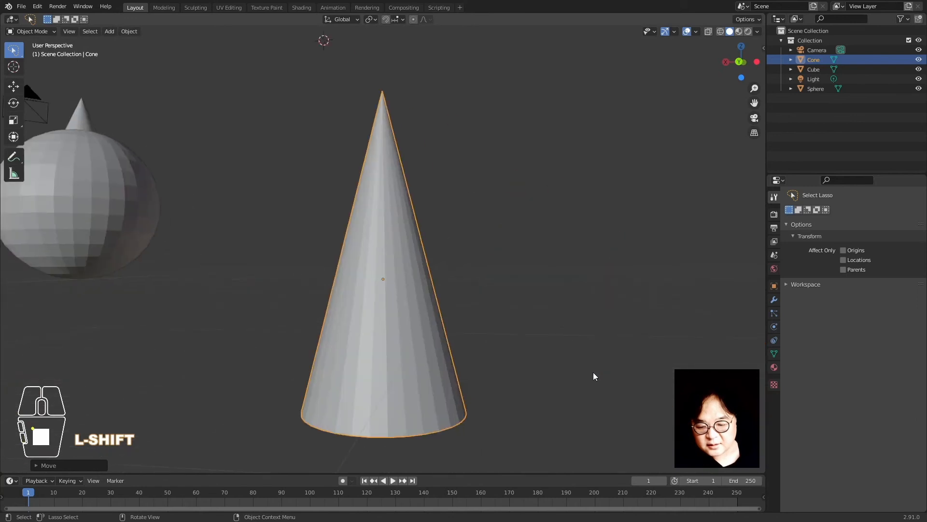
pyautogui.moveTo(290, 284); pyautogui.dragTo(328, 305, button='middle')
pyautogui.scroll(-4, 276, 282)
pyautogui.keyDown('shift'); pyautogui.moveTo(276, 282); pyautogui.dragTo(425, 327, button='middle'); pyautogui.keyUp('shift')
pyautogui.click(412, 311)
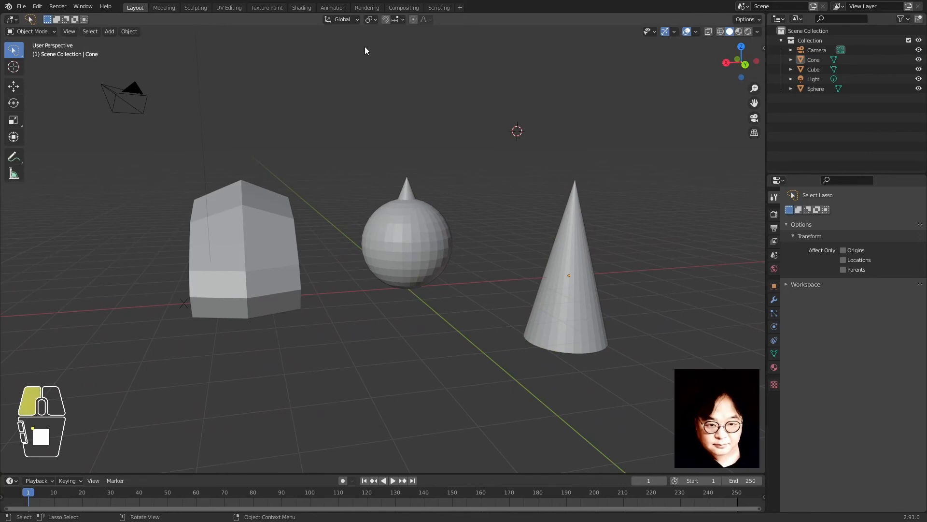
pyautogui.moveTo(348, 224); pyautogui.dragTo(320, 317, button='middle')
# Select all three objects, then try moving the cube alone and cancel
pyautogui.click(316, 284)
pyautogui.keyDown('shift'); pyautogui.click(392, 259); pyautogui.keyUp('shift')
pyautogui.keyDown('shift'); pyautogui.click(494, 304); pyautogui.keyUp('shift')
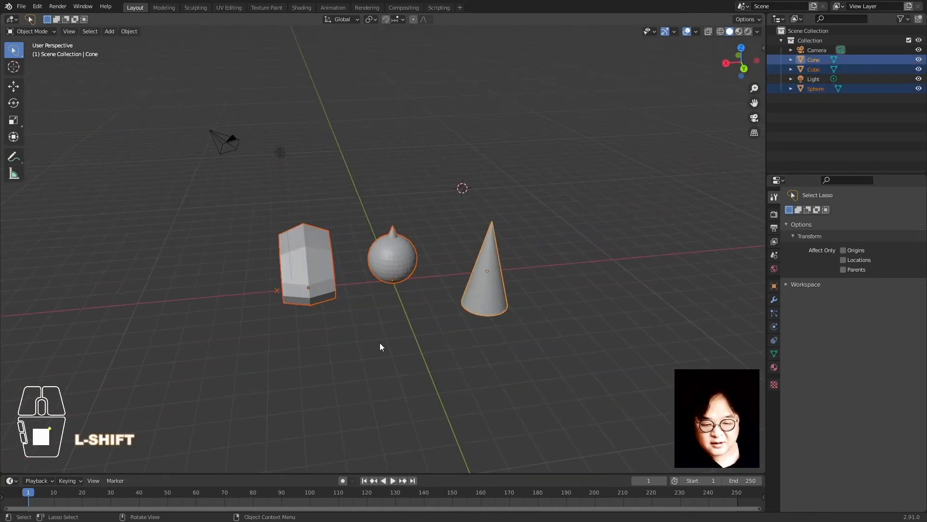
pyautogui.click(303, 282)
pyautogui.press('g')
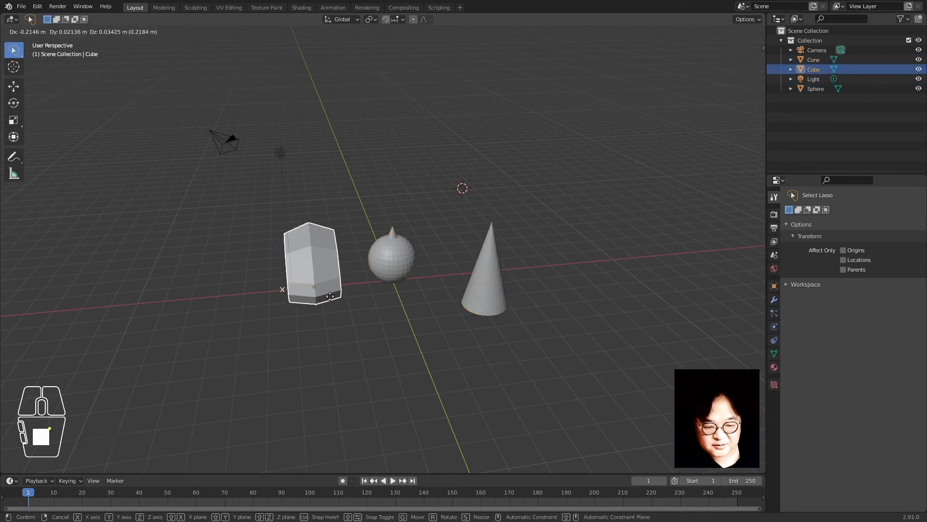
pyautogui.rightClick(323, 297)
# Recentre the view, select sphere and cone, check the pivot options, and deselect all
pyautogui.scroll(7, 286, 346)
pyautogui.scroll(-7, 291, 341)
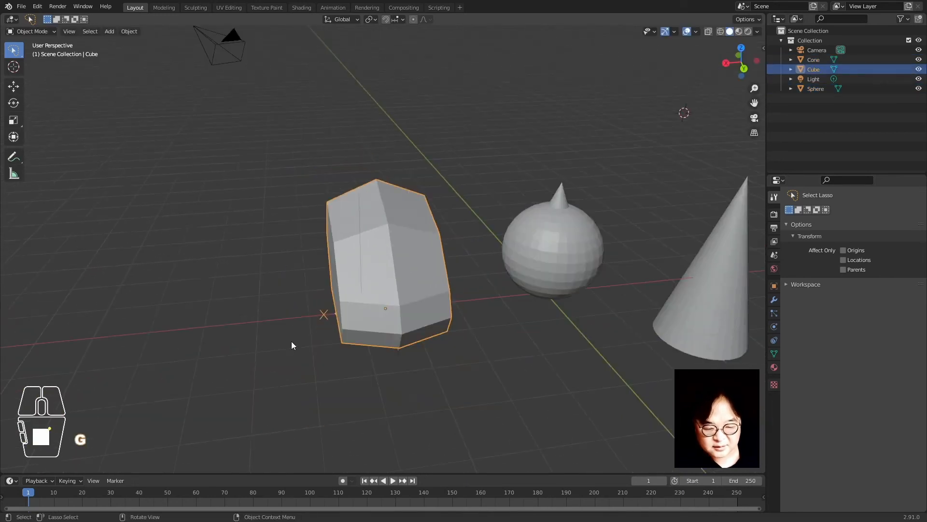
pyautogui.keyDown('shift'); pyautogui.moveTo(452, 300); pyautogui.dragTo(422, 306, button='middle'); pyautogui.keyUp('shift')
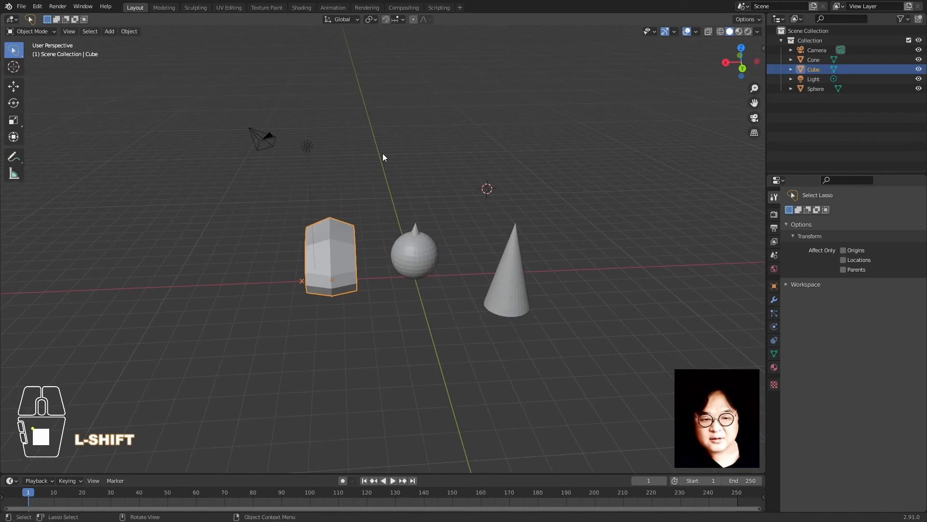
pyautogui.scroll(-1, 382, 144)
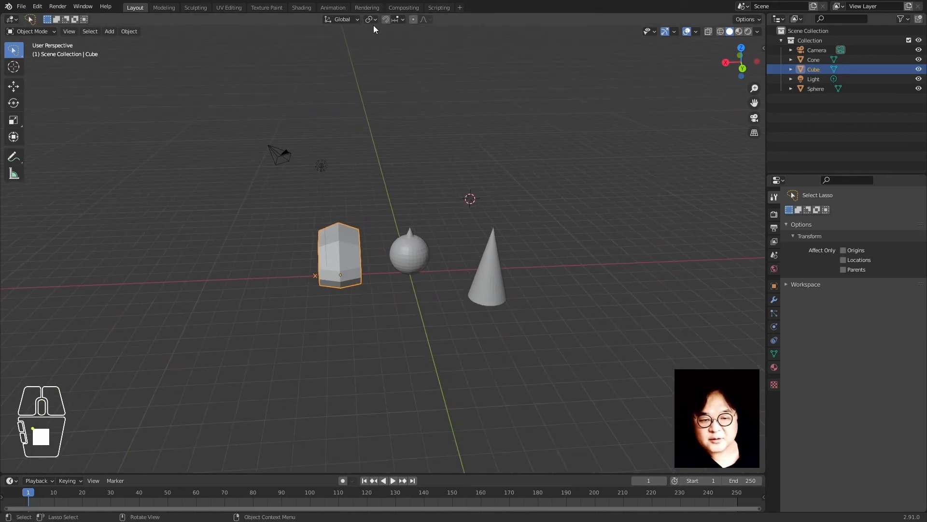
pyautogui.keyDown('shift'); pyautogui.click(409, 250); pyautogui.keyUp('shift')
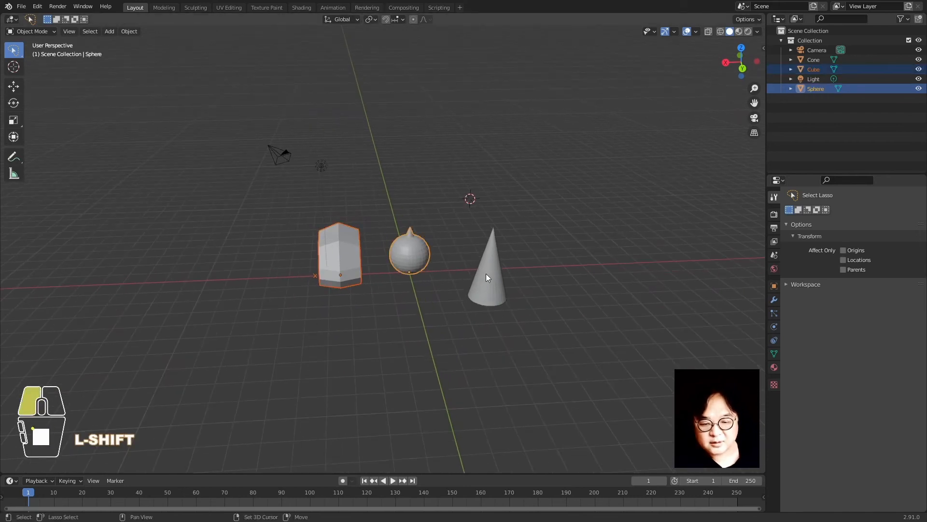
pyautogui.keyDown('shift'); pyautogui.click(486, 273); pyautogui.keyUp('shift')
pyautogui.scroll(2, 378, 319)
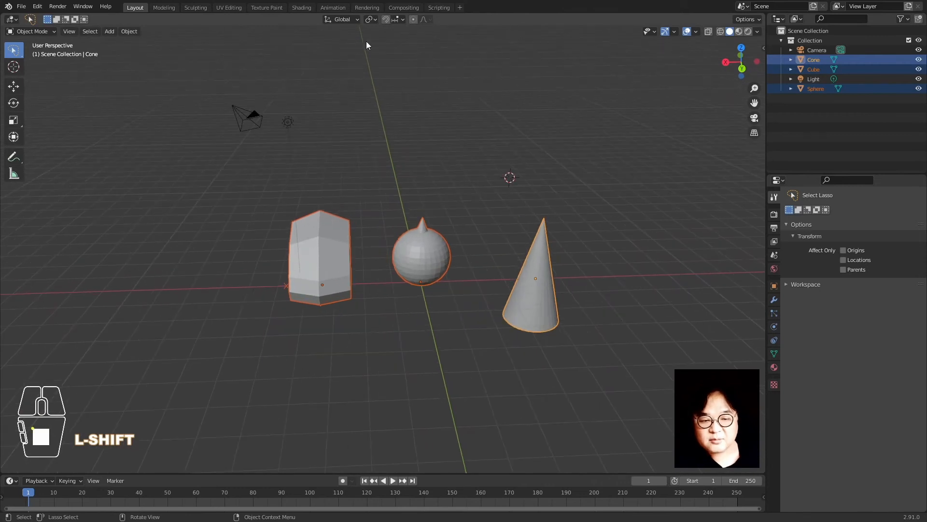
pyautogui.click(375, 17)
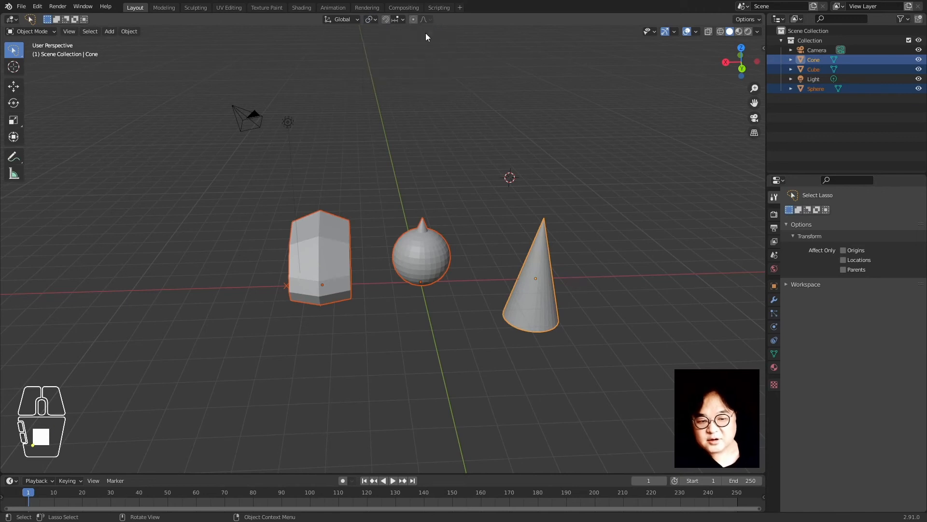
pyautogui.click(353, 54)
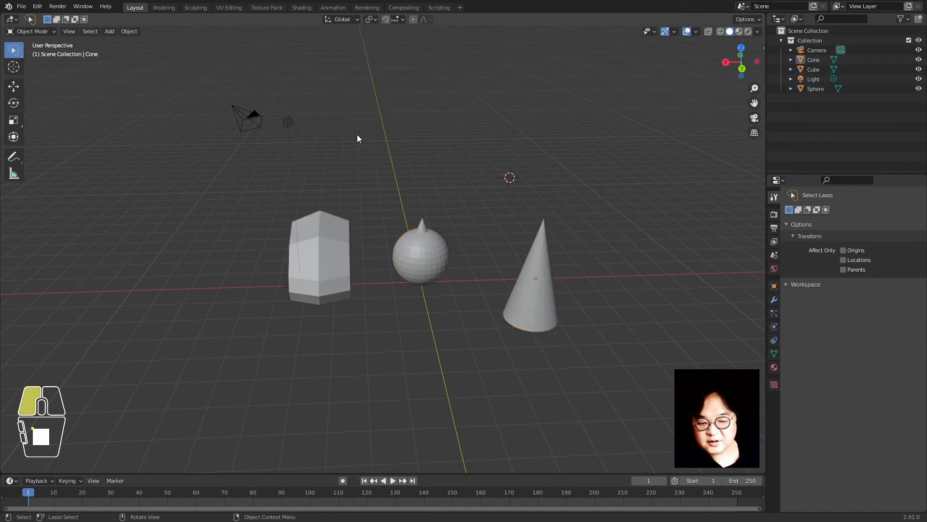
pyautogui.moveTo(349, 123)
pyautogui.mouseDown(button='middle')
pyautogui.moveTo(367, 117)
pyautogui.moveTo(359, 130)
pyautogui.mouseUp(button='middle')
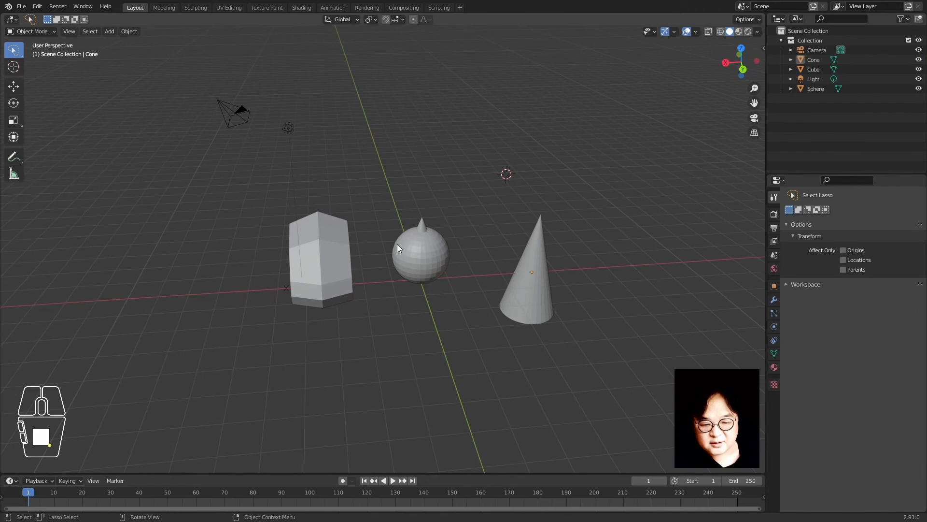
# Select the cube, sphere and cone and review the pivot options, keeping Median Point
pyautogui.click(344, 285)
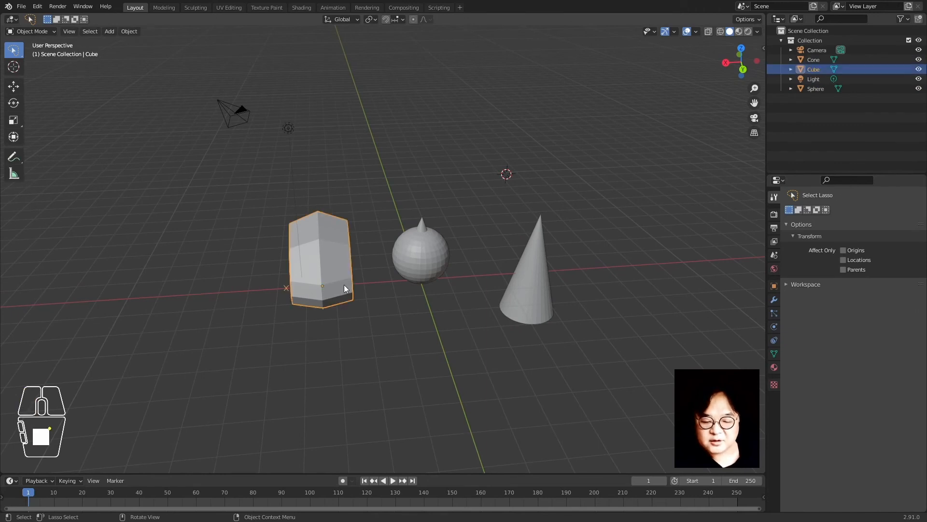
pyautogui.keyDown('shift'); pyautogui.click(419, 250); pyautogui.keyUp('shift')
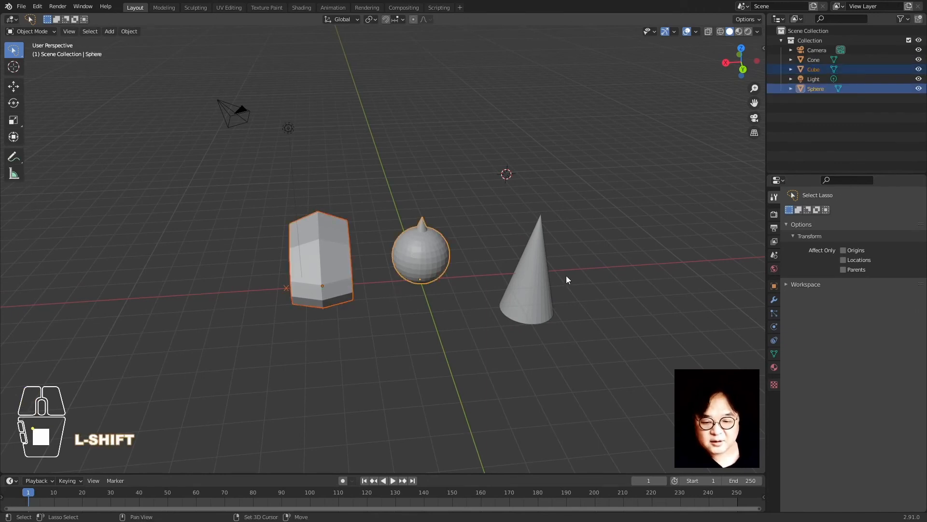
pyautogui.keyDown('shift'); pyautogui.click(536, 283); pyautogui.keyUp('shift')
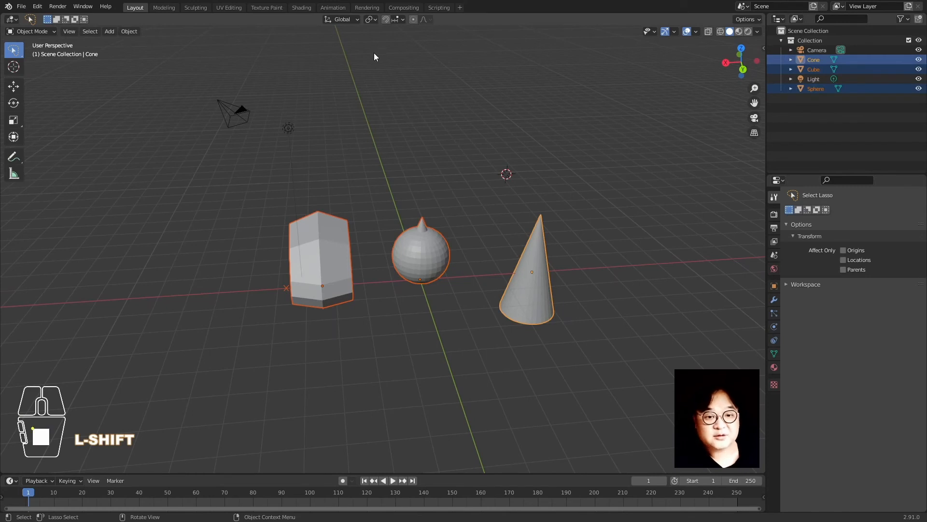
pyautogui.click(377, 18)
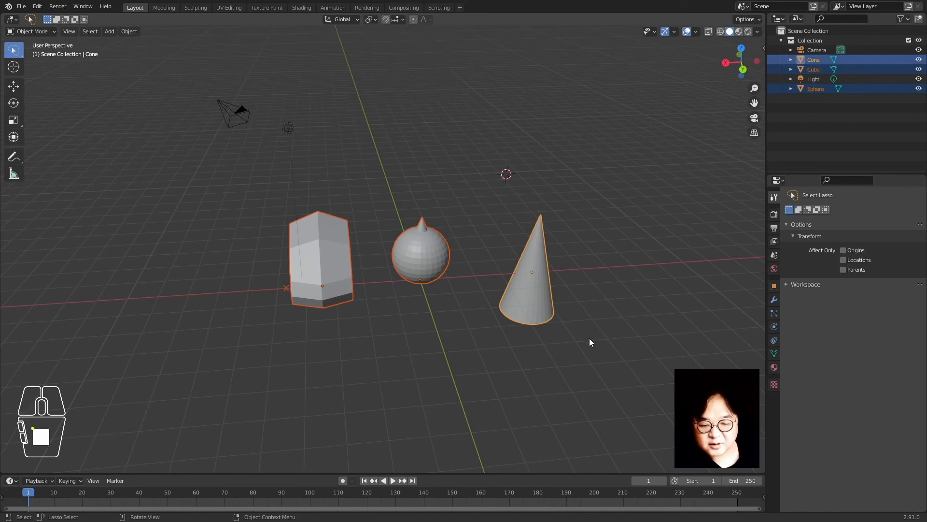
pyautogui.click(368, 9)
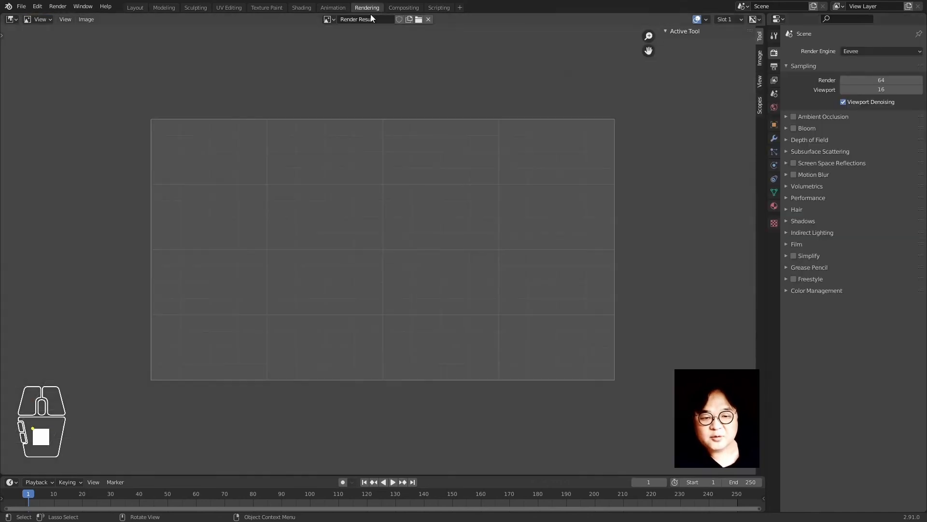
pyautogui.click(135, 7)
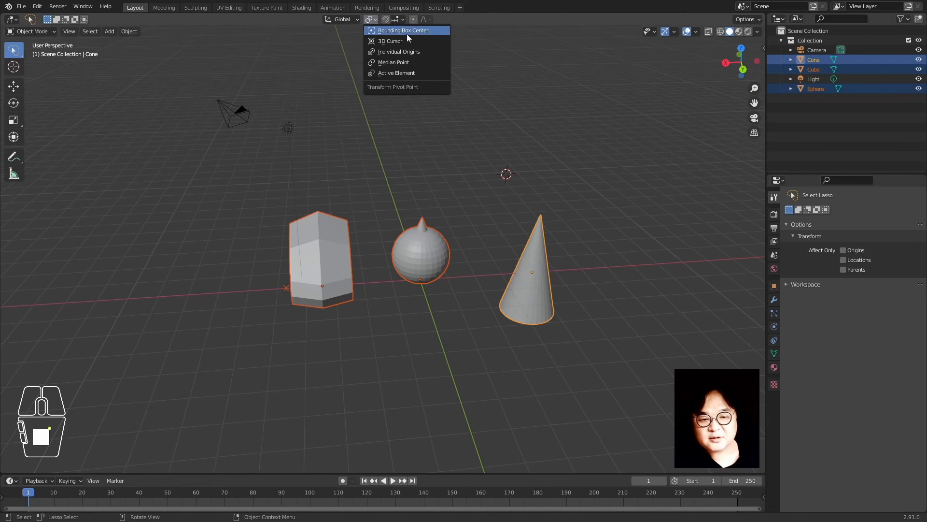
pyautogui.click(424, 62)
# Try moving and trackball-rotating the three objects about the median point, then cancel
pyautogui.moveTo(373, 289); pyautogui.dragTo(382, 298, button='middle')
pyautogui.press('g')
pyautogui.press('y')
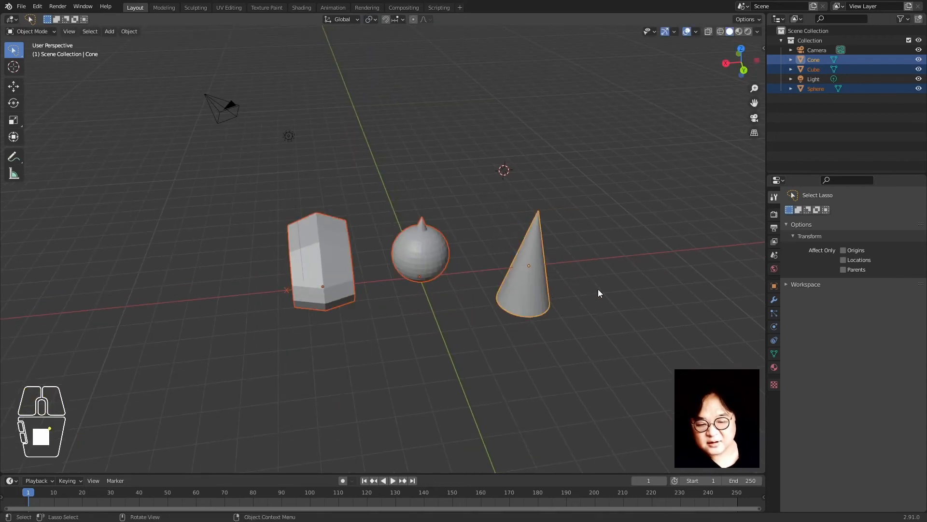
pyautogui.press('r')
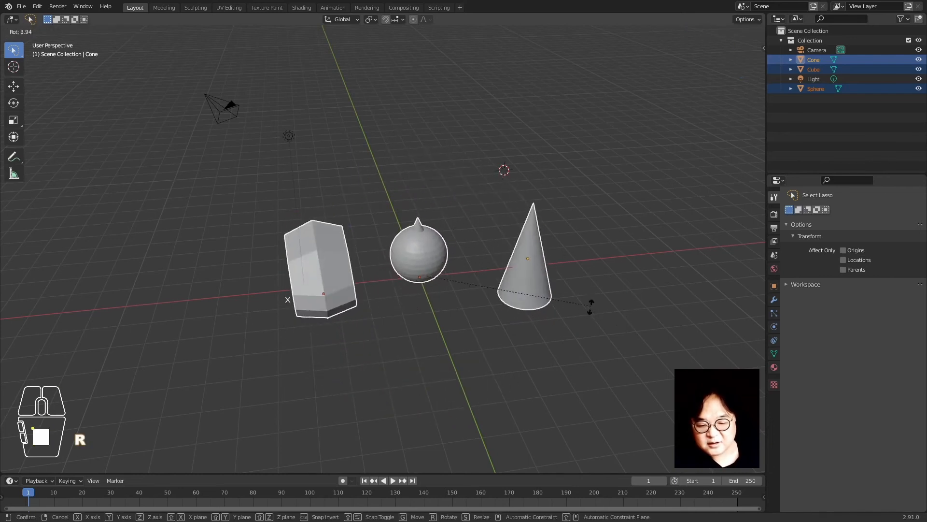
pyautogui.press('r')
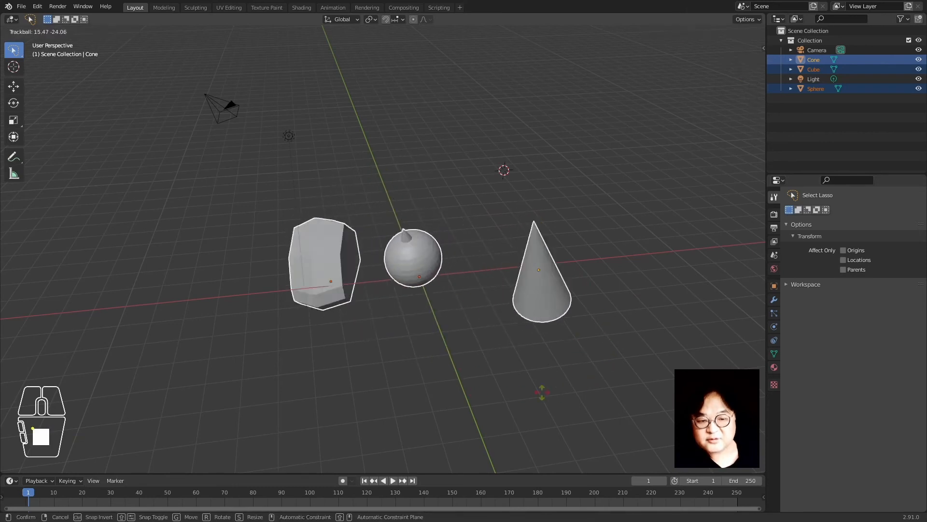
pyautogui.rightClick(522, 357)
# Set the pivot point to Bounding Box Center and test a rotation, cancelling it
pyautogui.click(369, 20)
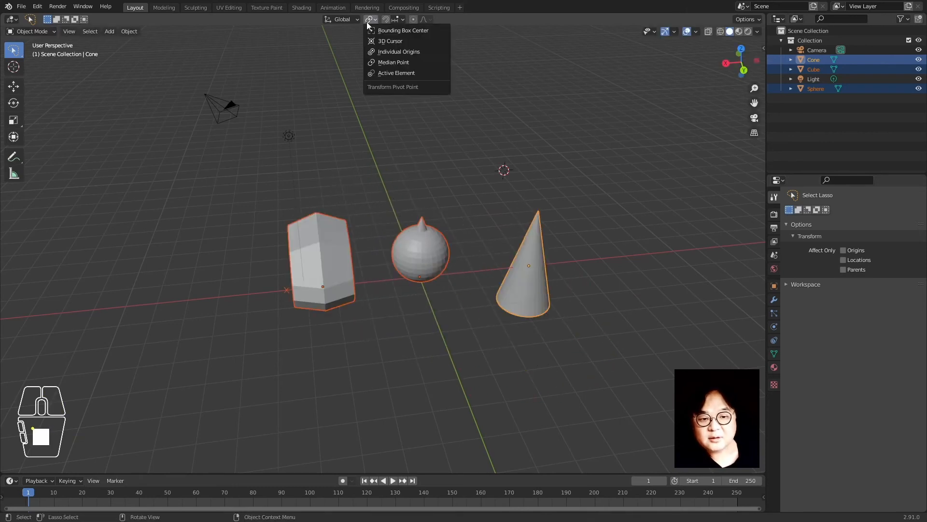
pyautogui.click(434, 32)
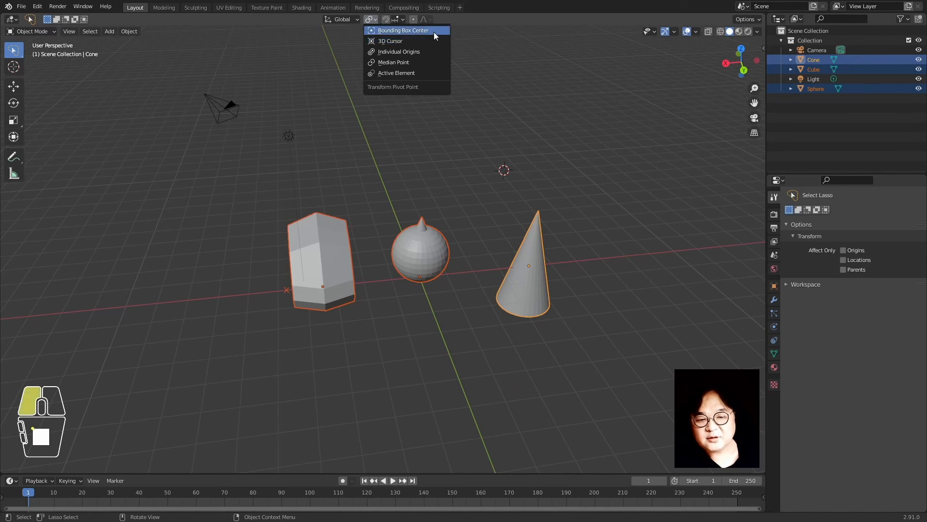
pyautogui.press('r')
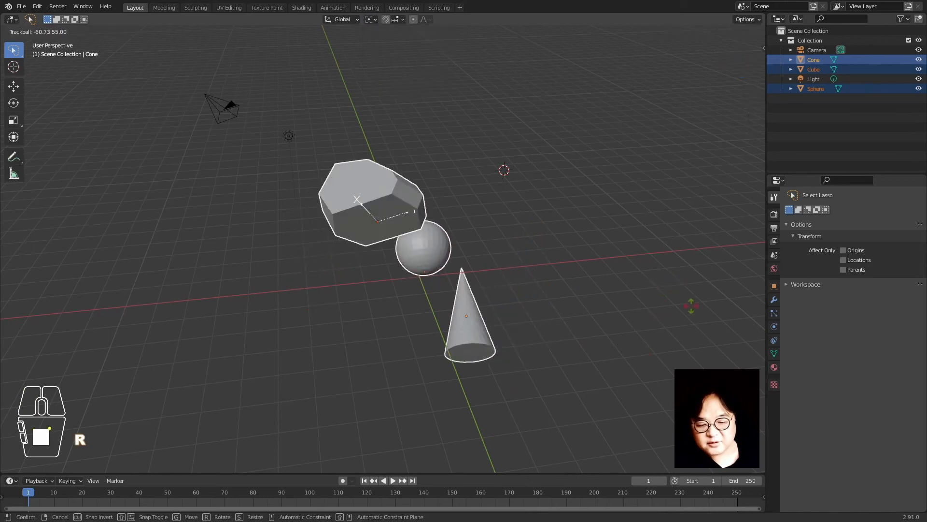
pyautogui.rightClick(401, 277)
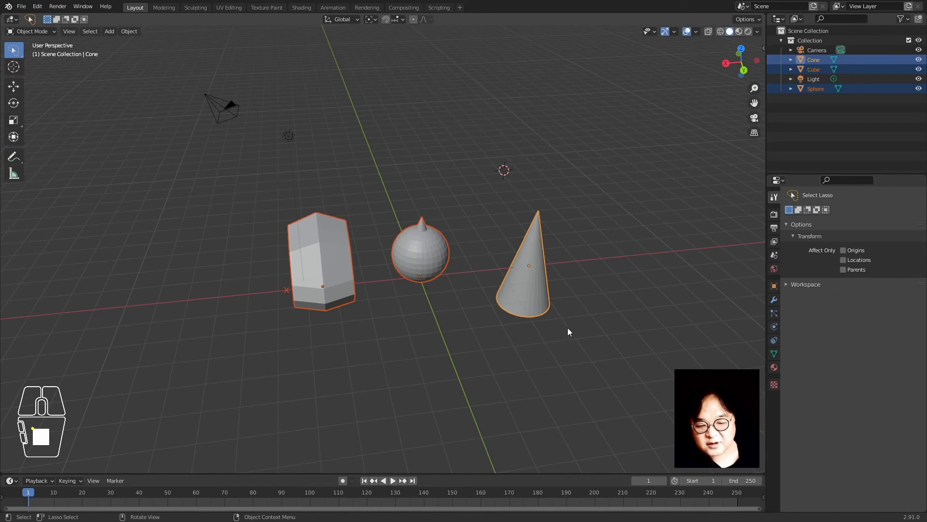
# Set the pivot to 3D Cursor and test rotating around it, cancelling each time
pyautogui.click(370, 20)
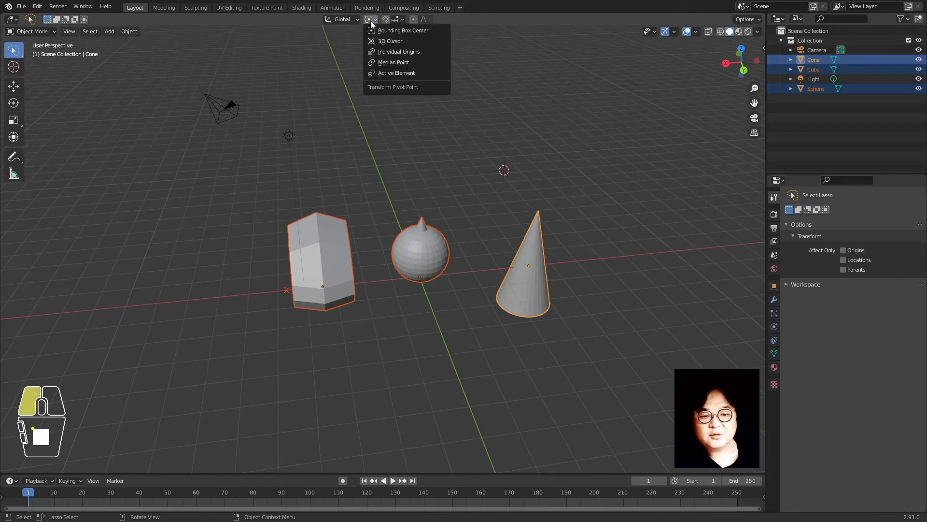
pyautogui.click(415, 42)
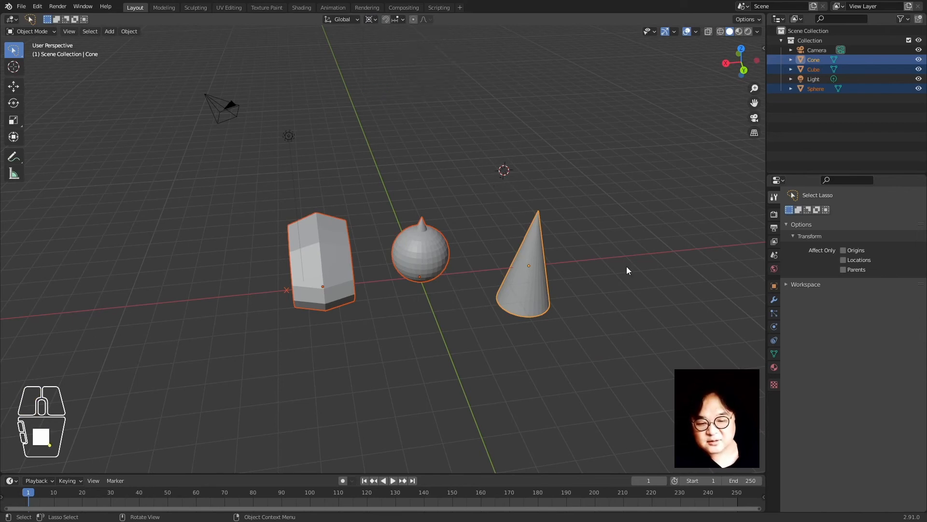
pyautogui.press('r')
pyautogui.rightClick(671, 220)
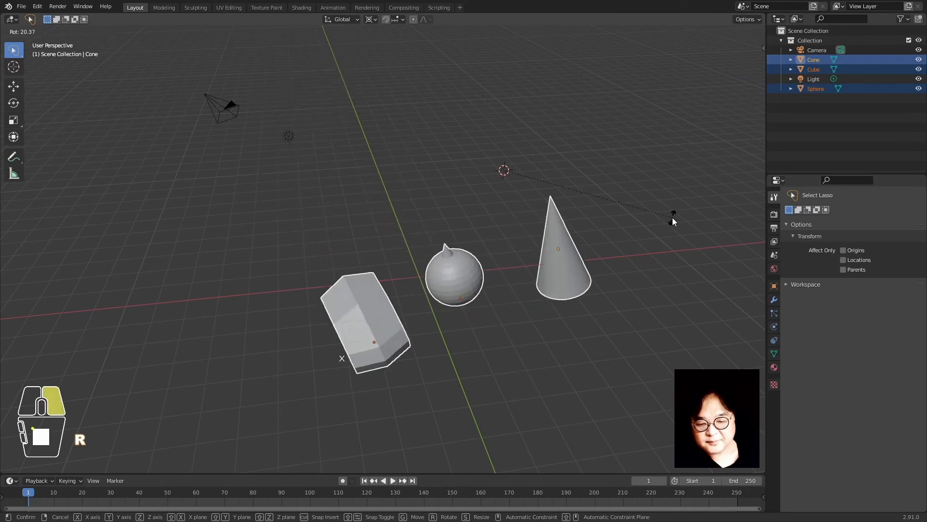
pyautogui.keyDown('shift'); pyautogui.rightClick(172, 151); pyautogui.keyUp('shift')
pyautogui.press('r')
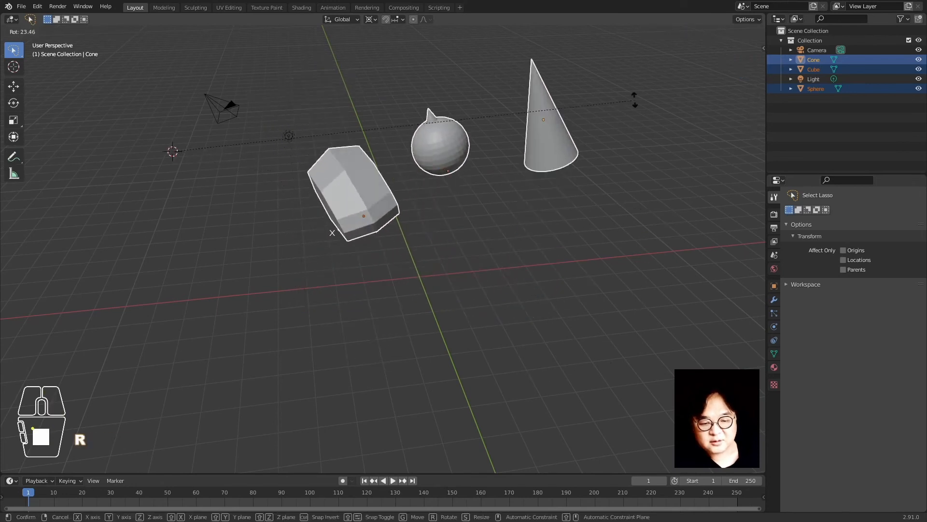
pyautogui.rightClick(584, 192)
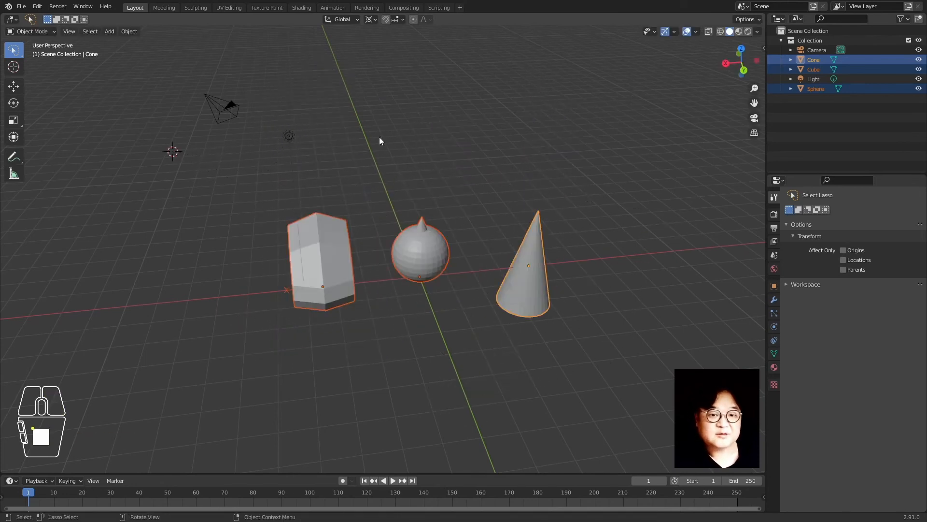
# Set the pivot to Individual Origins and test a trackball rotation, cancelling it
pyautogui.click(371, 19)
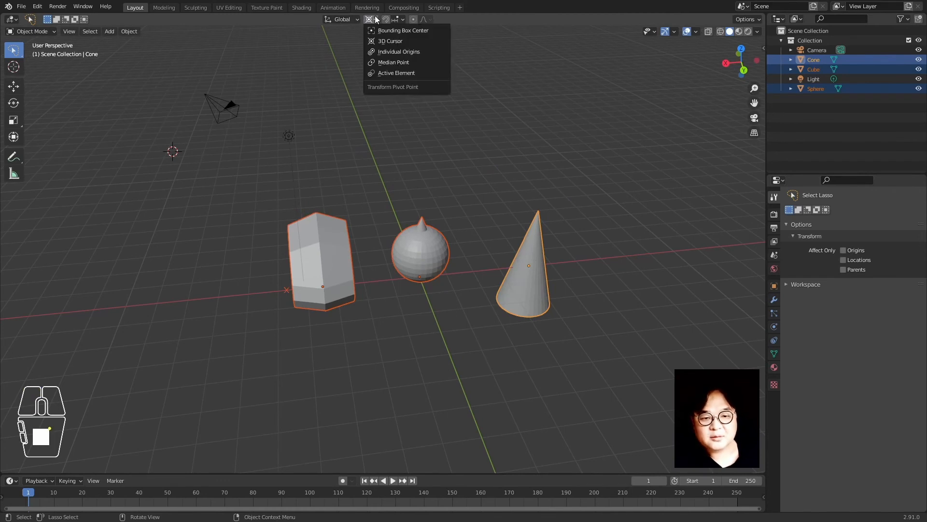
pyautogui.click(426, 54)
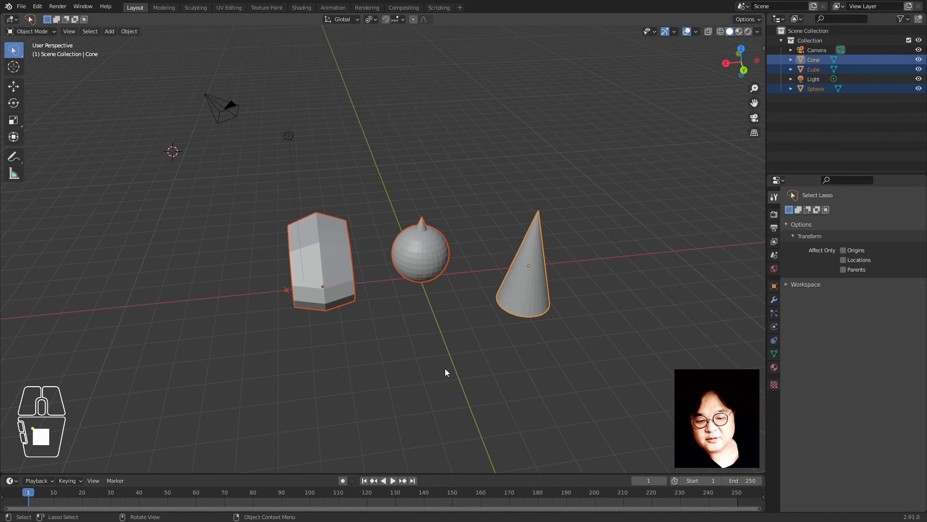
pyautogui.press('r')
pyautogui.press('r')
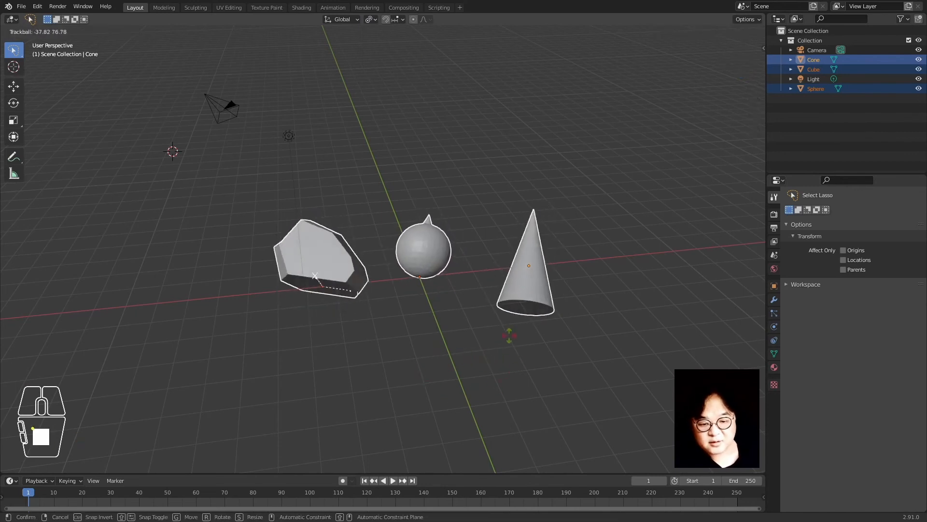
pyautogui.rightClick(460, 361)
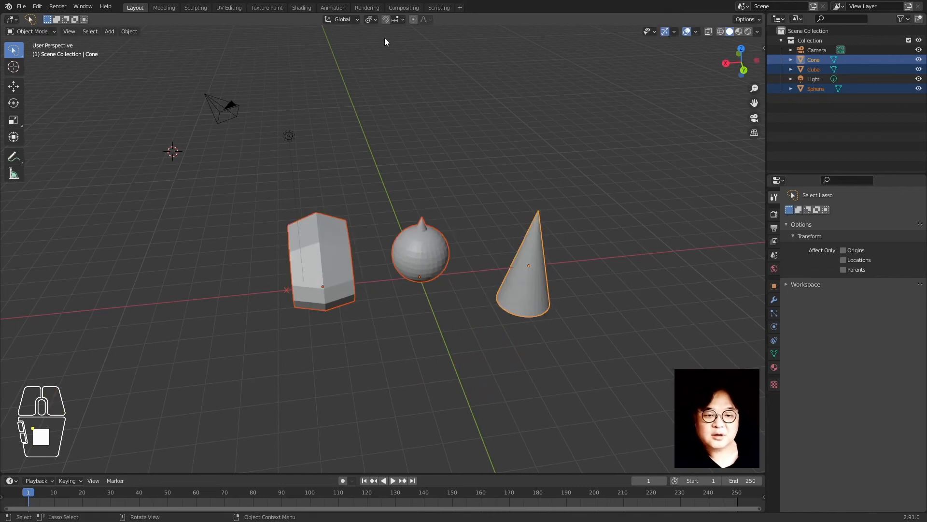
# Set the pivot to Active Element and test rotating around the cone, cancelling it
pyautogui.click(371, 19)
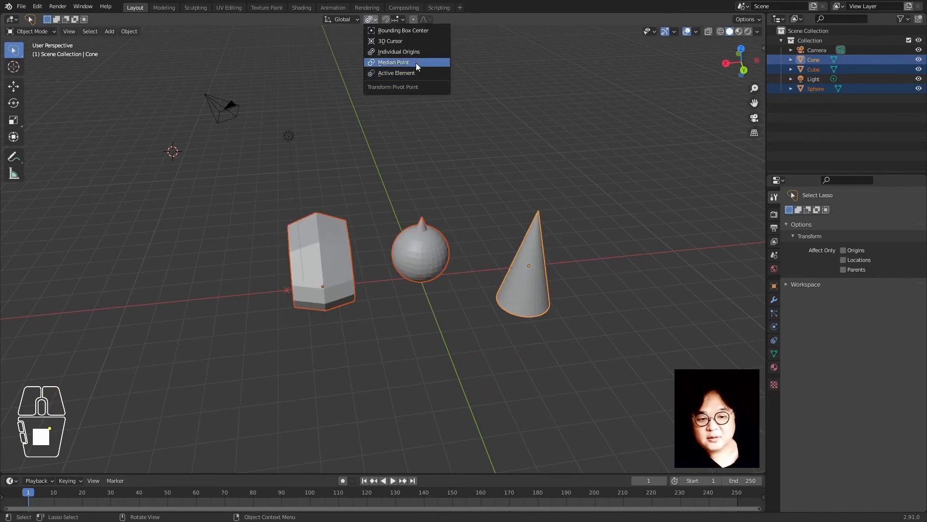
pyautogui.click(429, 72)
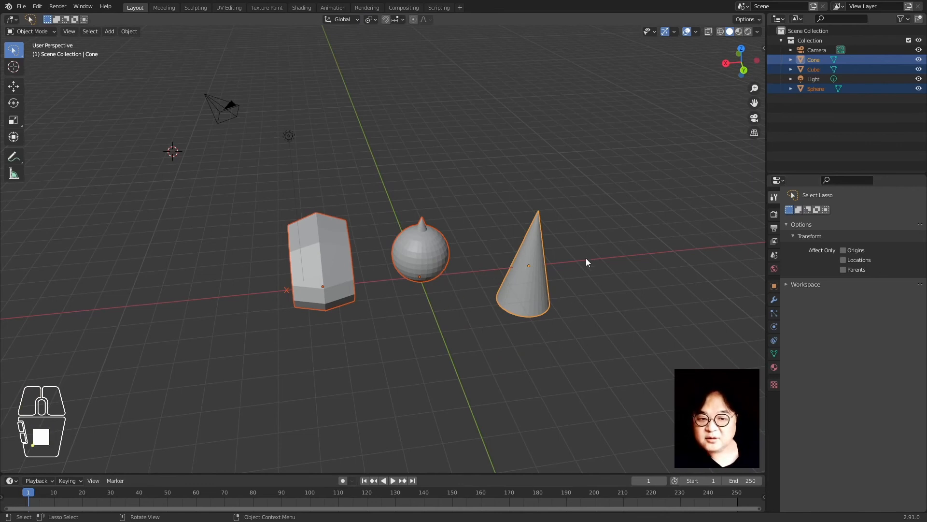
pyautogui.press('r')
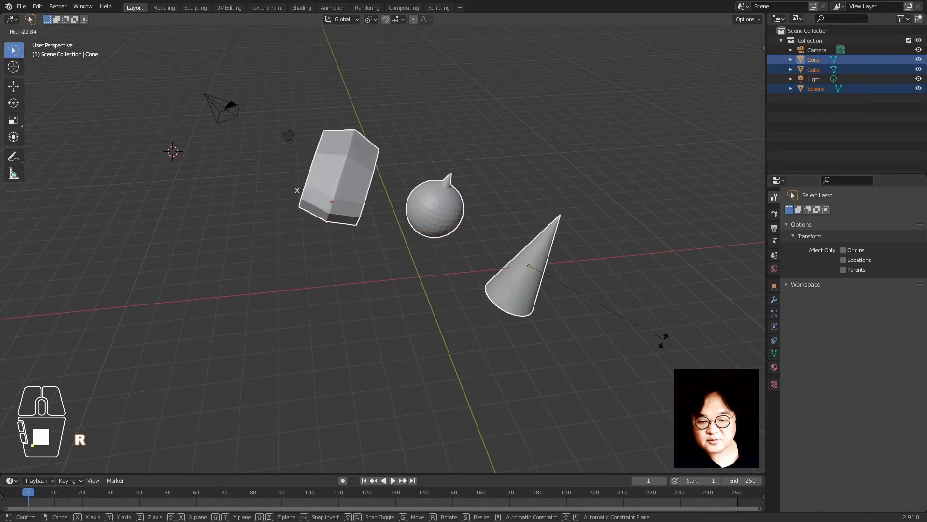
pyautogui.rightClick(653, 275)
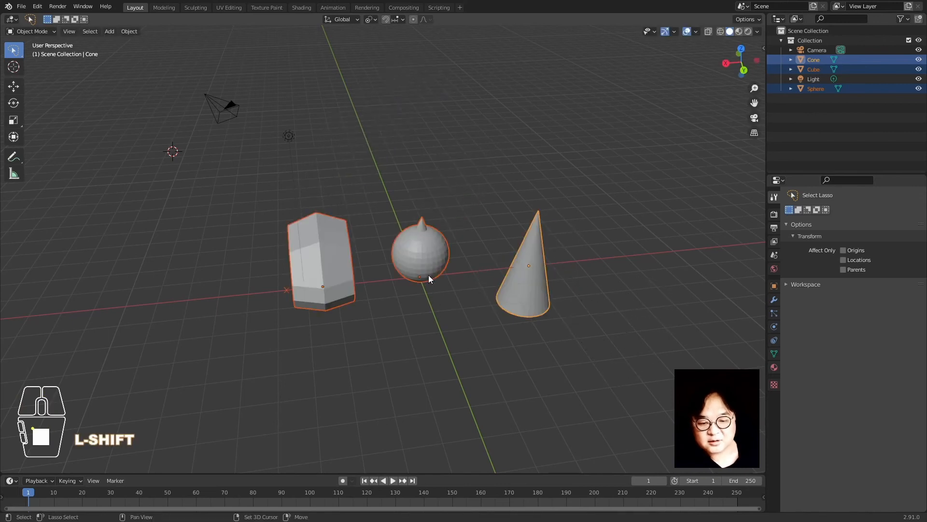
# Make the sphere, then the cube, active and test rotating around each, cancelling
pyautogui.keyDown('shift'); pyautogui.click(432, 255); pyautogui.keyUp('shift')
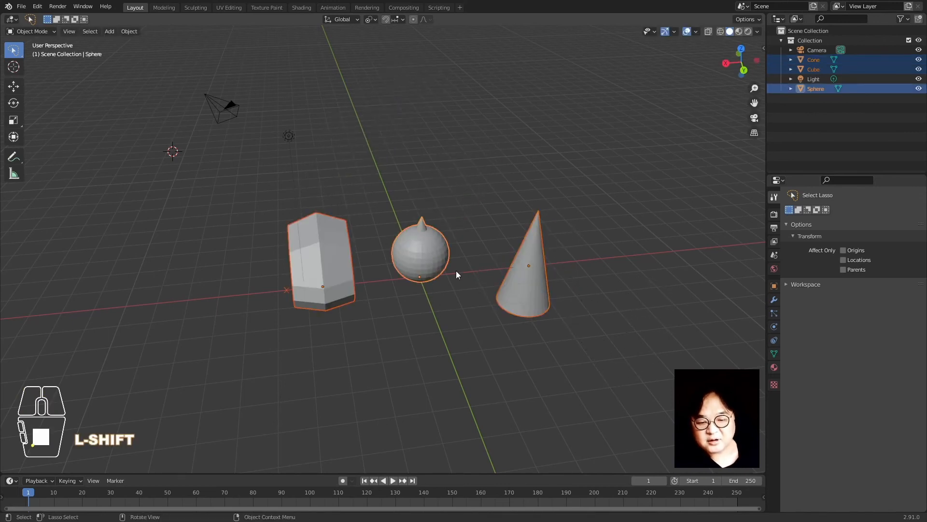
pyautogui.press('r')
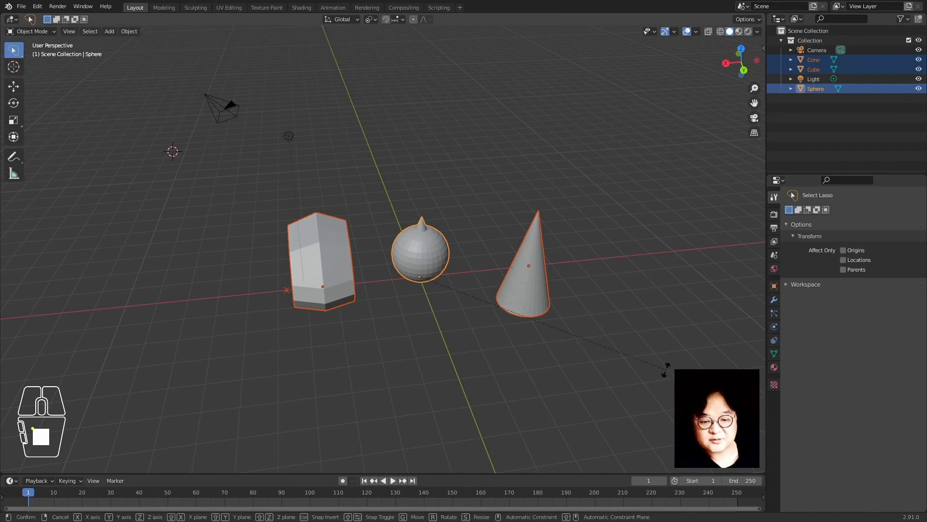
pyautogui.rightClick(642, 315)
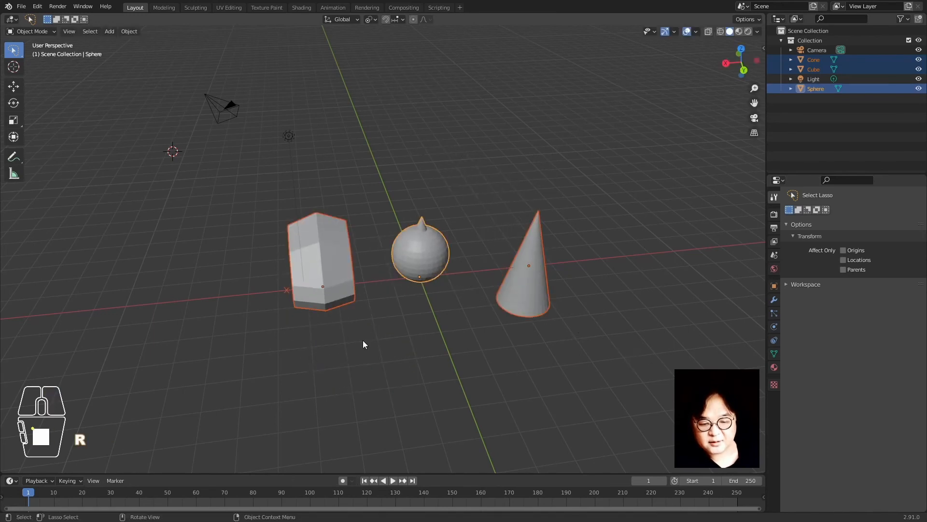
pyautogui.keyDown('shift'); pyautogui.click(334, 286); pyautogui.keyUp('shift')
pyautogui.press('r')
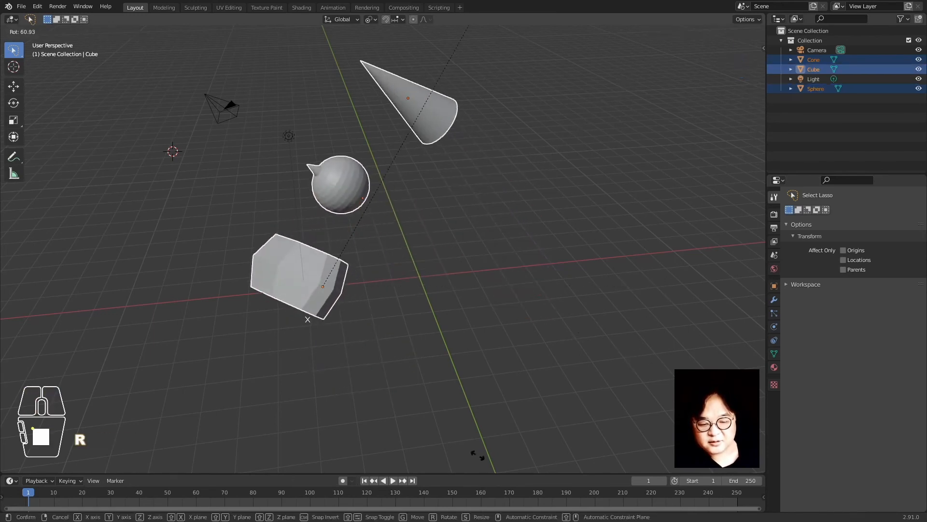
pyautogui.rightClick(393, 265)
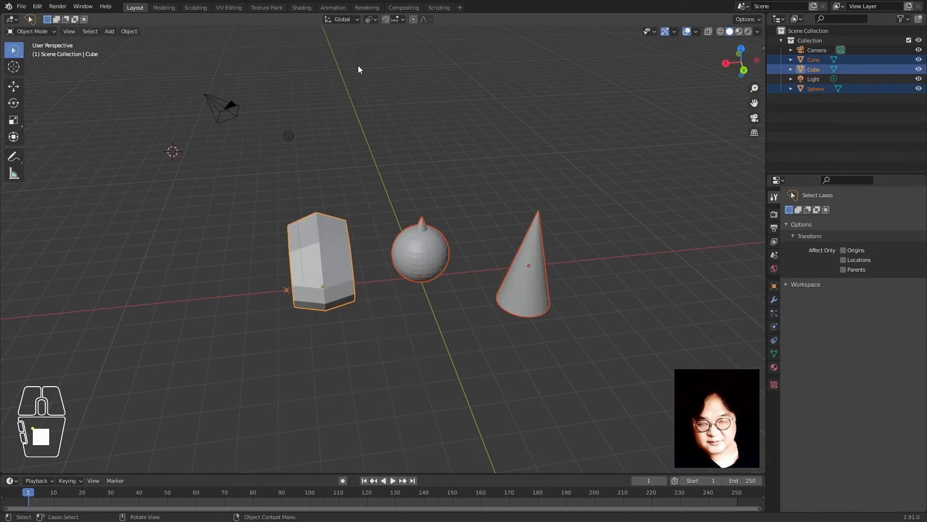
# Set the Transform Pivot Point back to Median Point
pyautogui.click(372, 19)
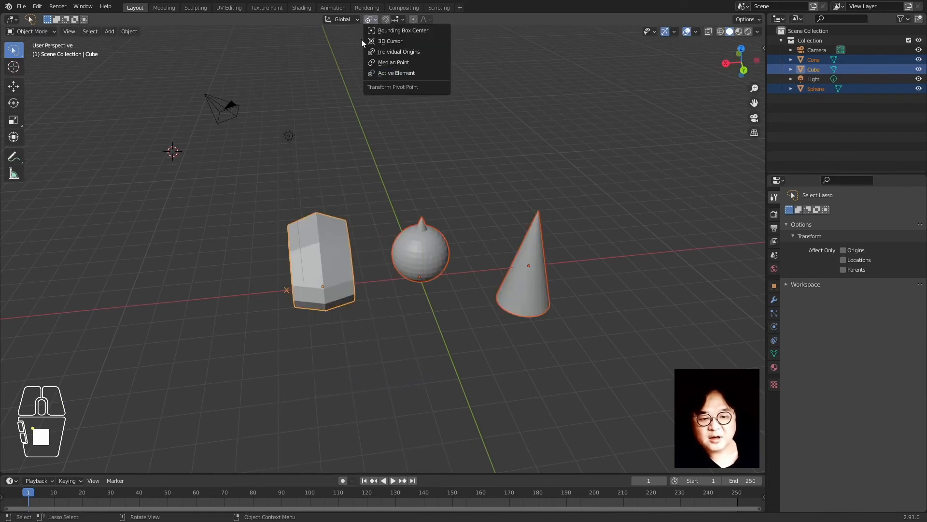
pyautogui.click(398, 72)
pyautogui.click(374, 18)
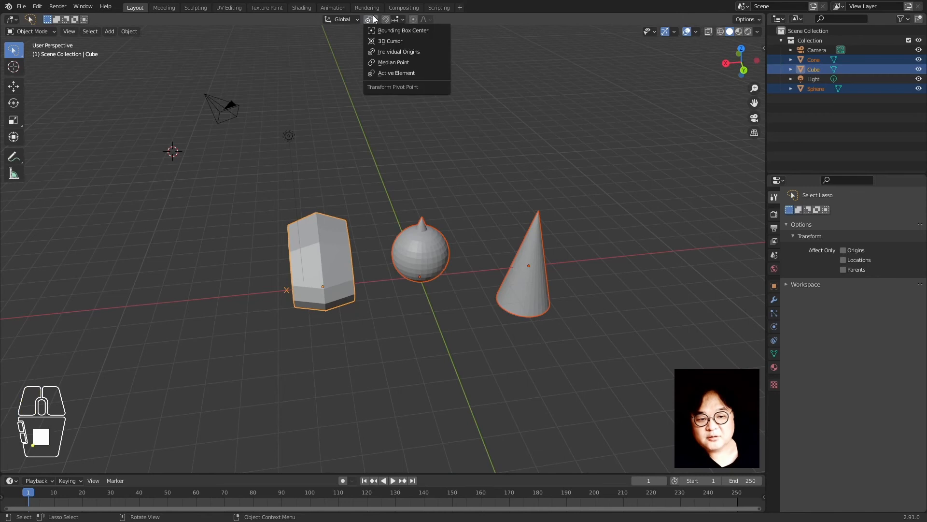
pyautogui.click(404, 62)
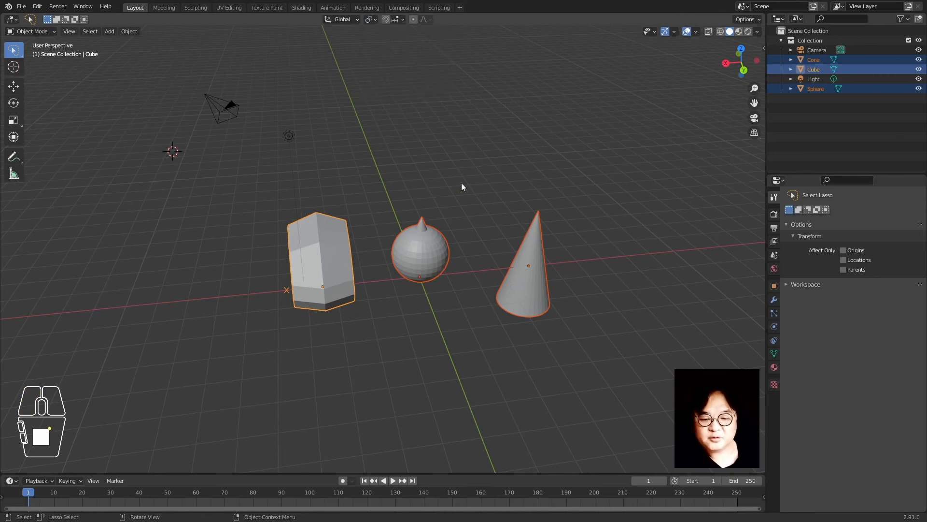
# Reselect the sphere, then the cone, then the cube, making the cube active
pyautogui.click(471, 169)
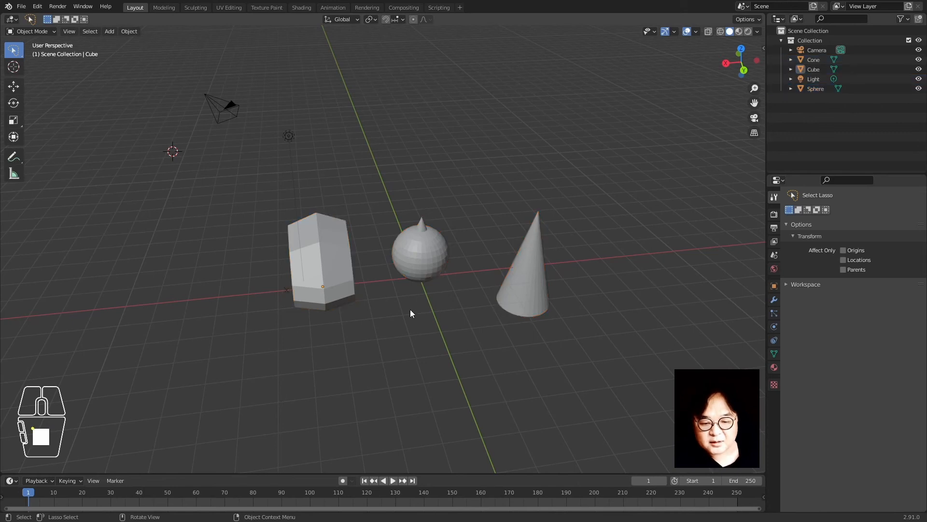
pyautogui.click(410, 308)
pyautogui.click(413, 276)
pyautogui.keyDown('shift'); pyautogui.click(497, 276); pyautogui.keyUp('shift')
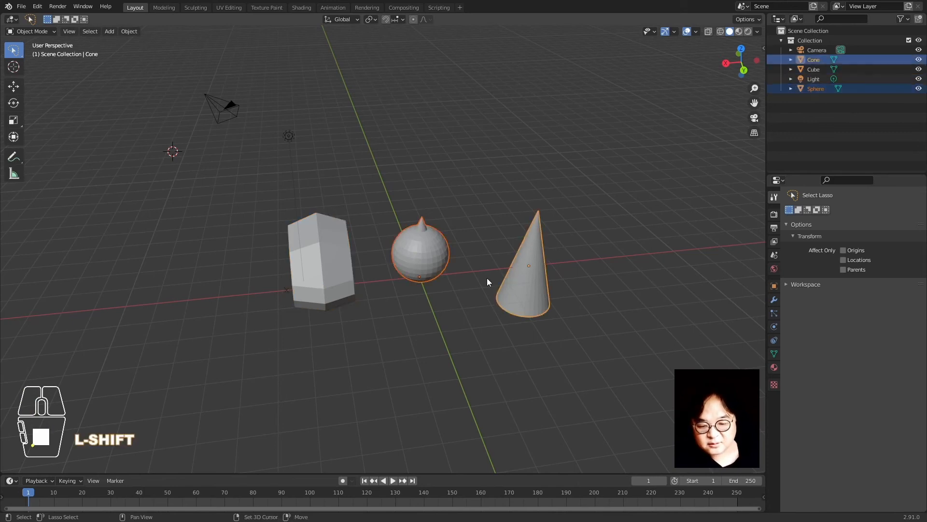
pyautogui.keyDown('shift'); pyautogui.click(350, 262); pyautogui.keyUp('shift')
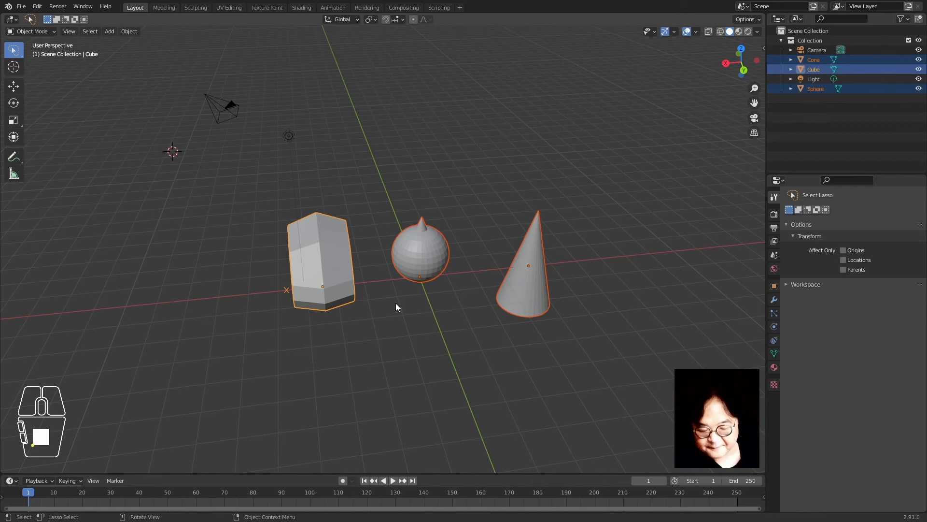
# Open the Pivot Point pie menu, glance at the Transform Orientation pie, then reopen the pivot pie
pyautogui.press('.')
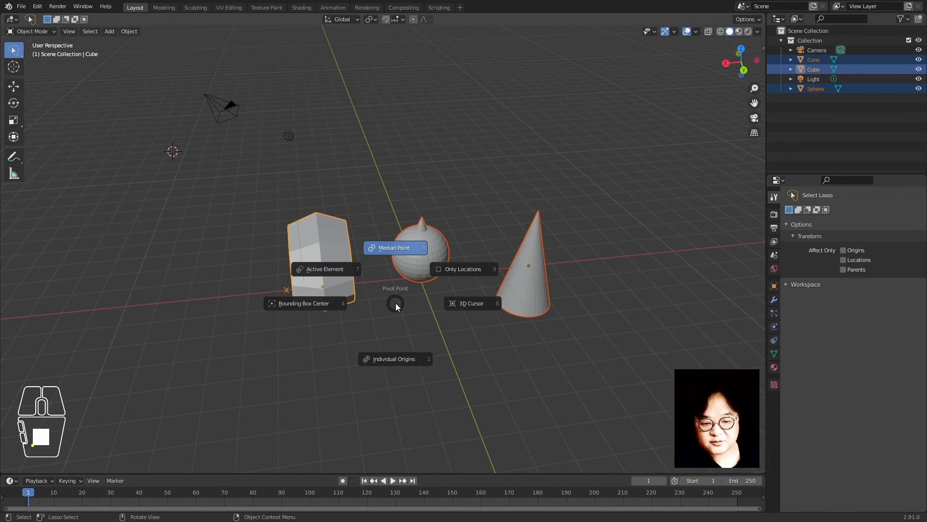
pyautogui.rightClick(395, 303)
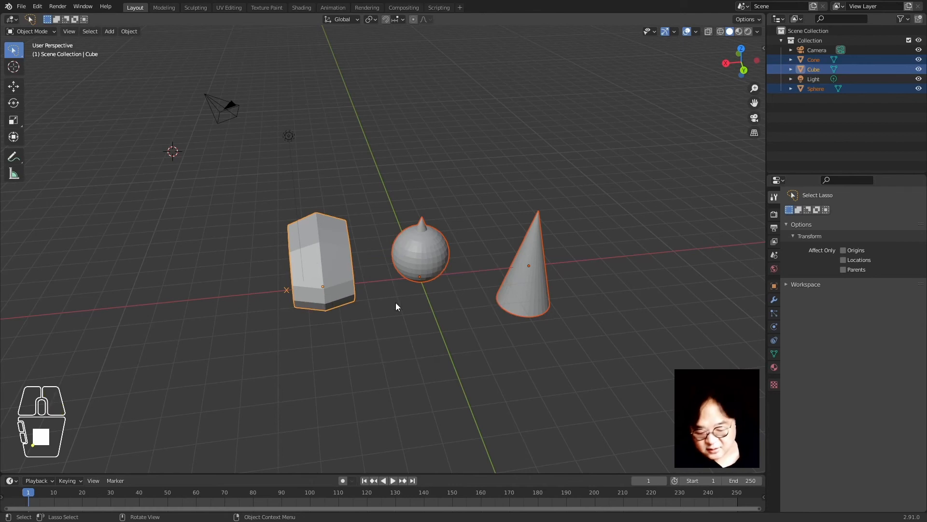
pyautogui.press(',')
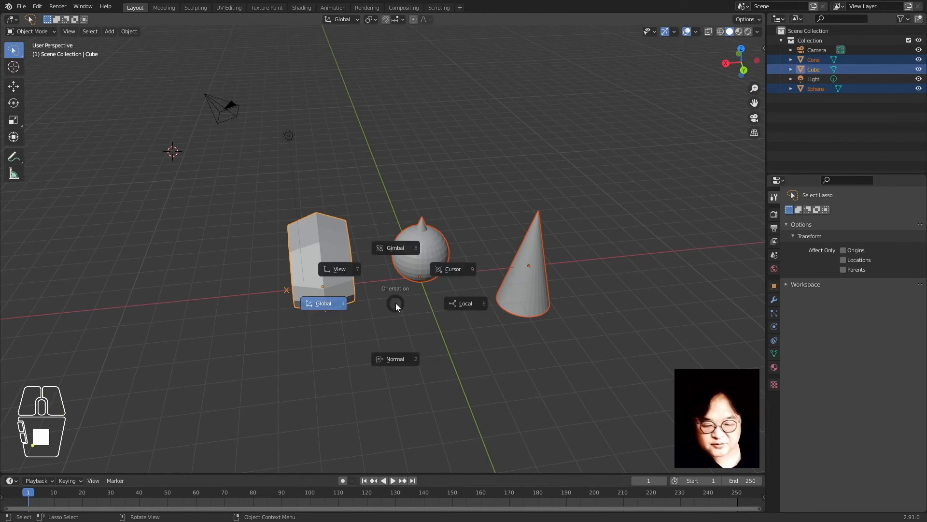
pyautogui.rightClick(396, 302)
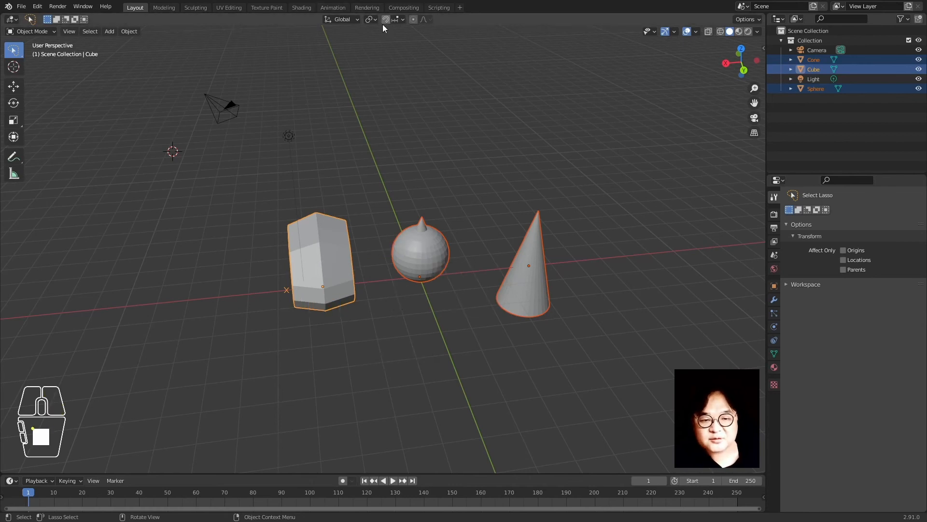
pyautogui.press('.')
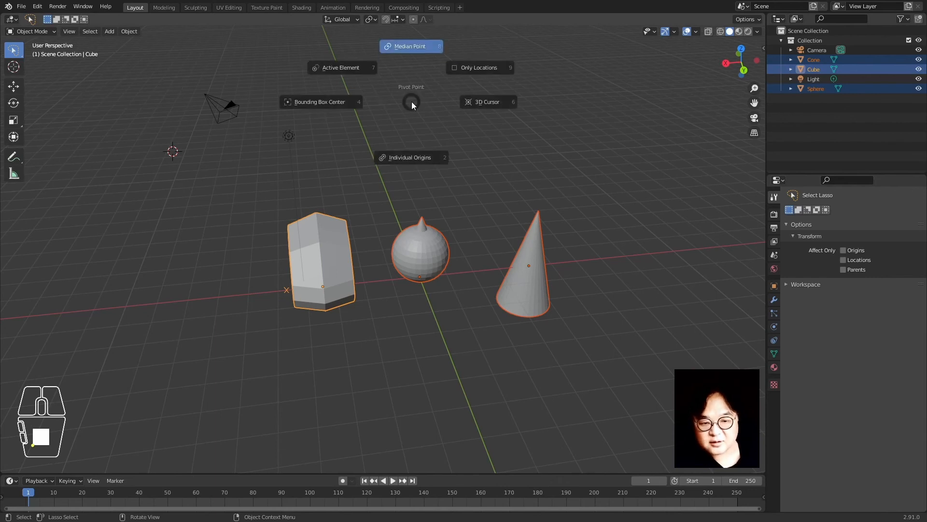
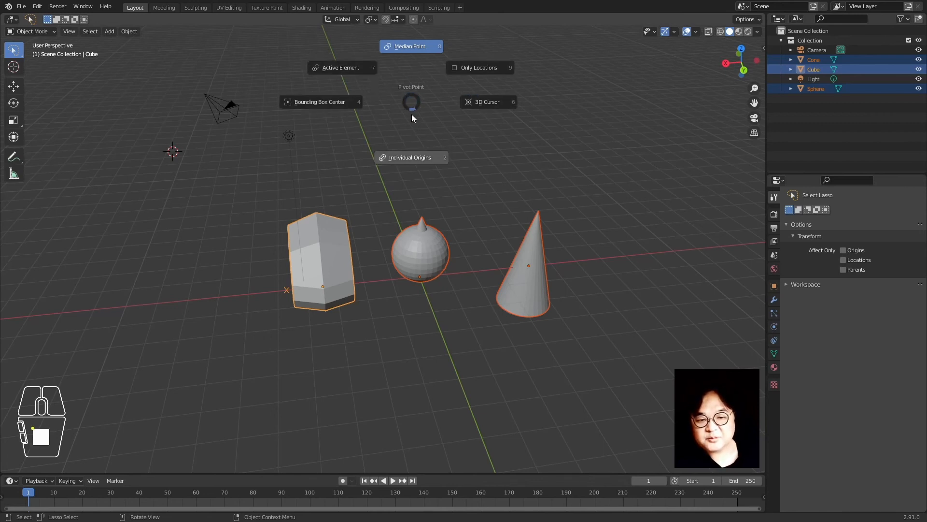
# Keep the pivot at Median Point and the transform orientation at Global
pyautogui.click(412, 49)
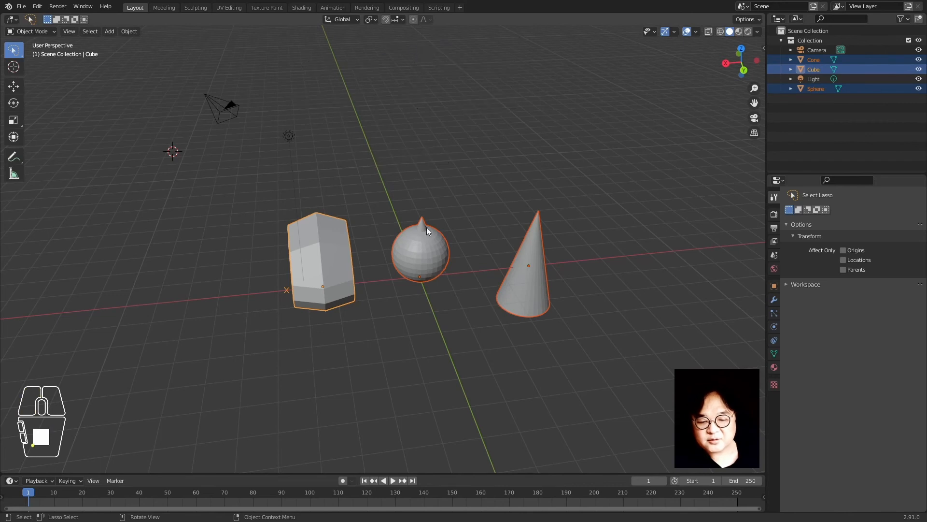
pyautogui.press(',')
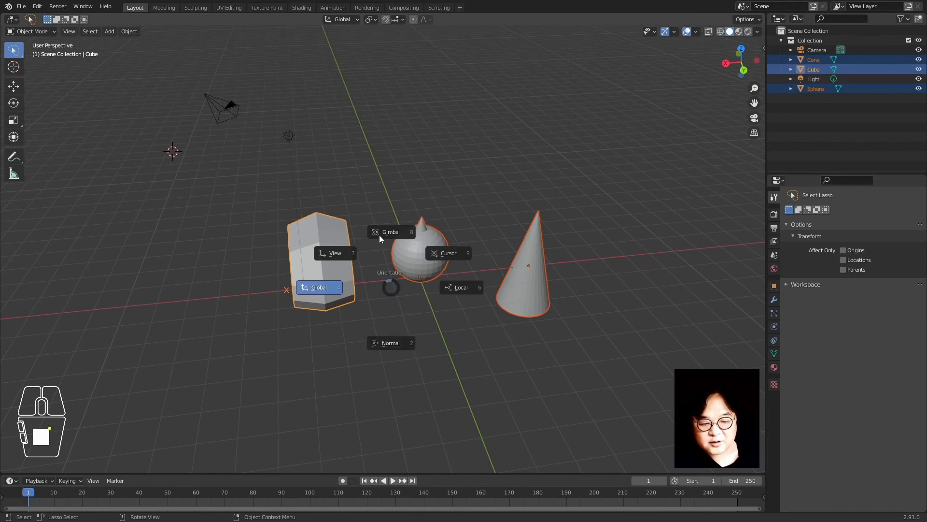
pyautogui.click(387, 288)
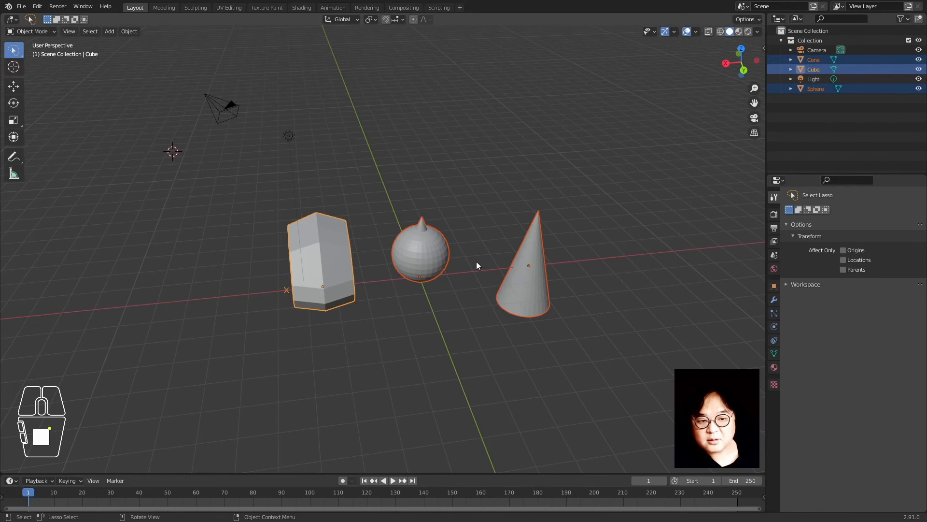
pyautogui.press(',')
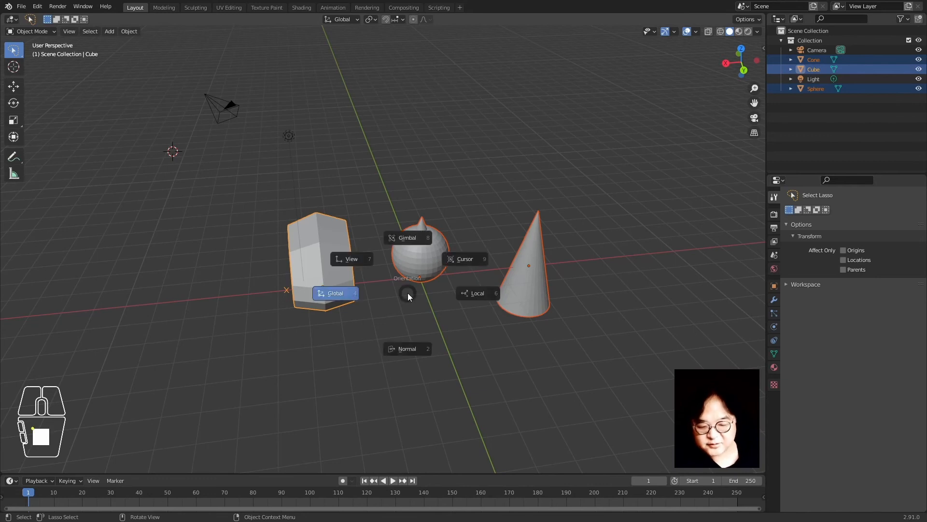
pyautogui.click(408, 293)
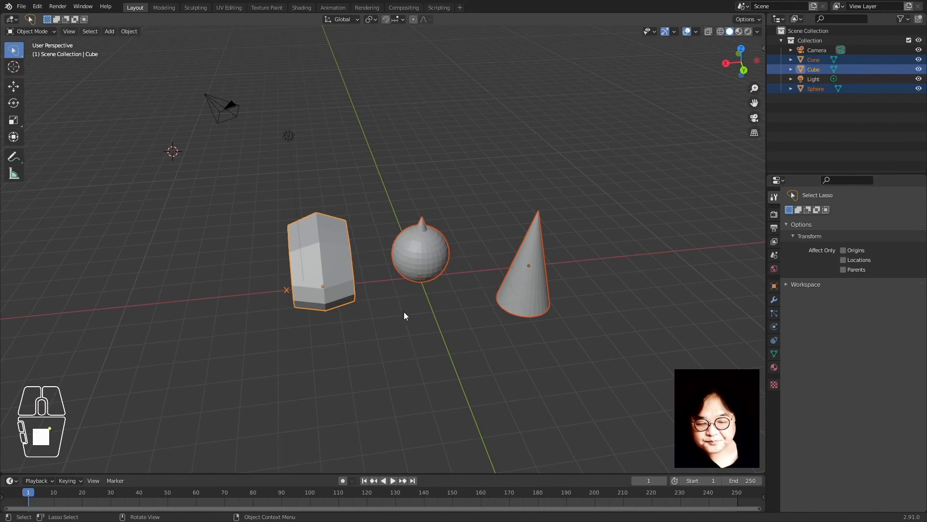
# Frame the sphere, then orbit to a front-facing view of the objects
pyautogui.click(434, 199)
pyautogui.click(432, 274)
pyautogui.moveTo(433, 274); pyautogui.dragTo(460, 288, button='middle')
pyautogui.press('KP_Decimal')
pyautogui.scroll(-8, 467, 318)
pyautogui.scroll(2, 467, 286)
pyautogui.scroll(-5, 467, 285)
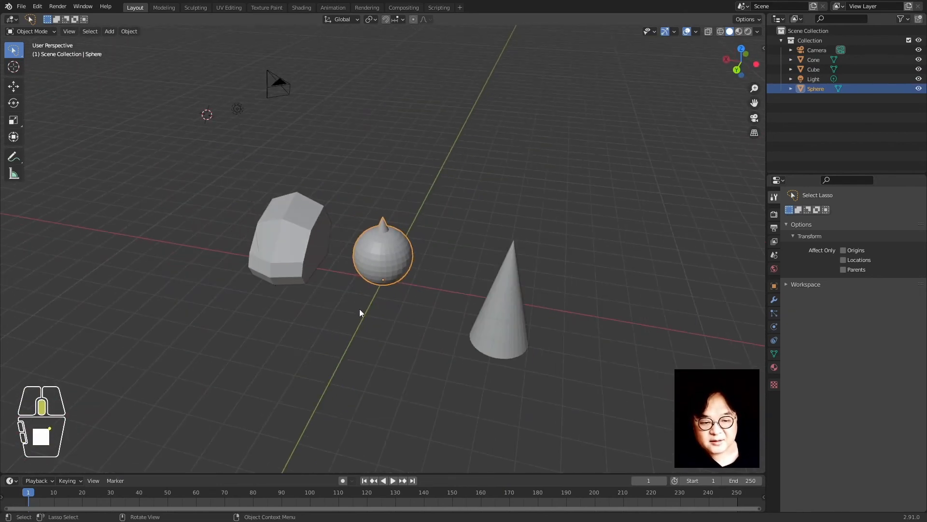
pyautogui.moveTo(360, 310); pyautogui.dragTo(408, 301, button='middle')
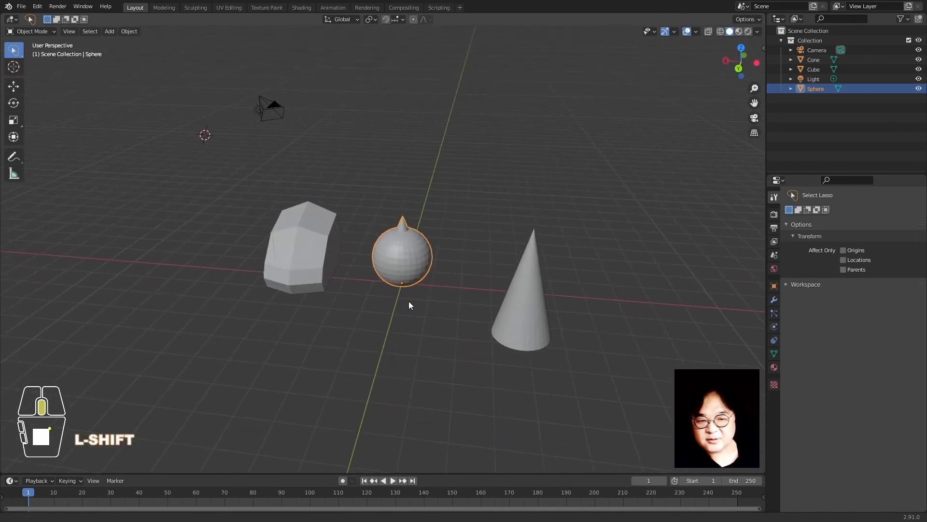
pyautogui.click(459, 134)
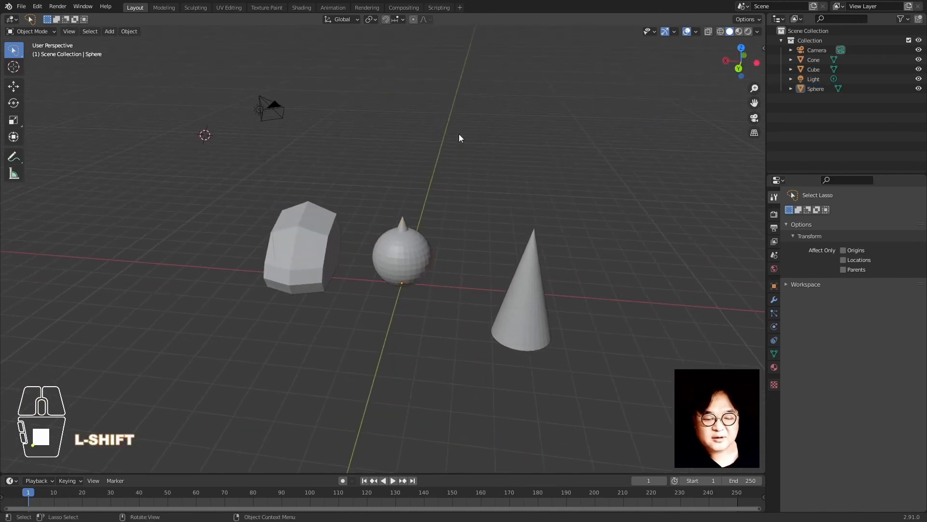
# Set the 3D cursor on the grid left of the objects and review the Snap To options
pyautogui.keyDown('shift'); pyautogui.rightClick(124, 281); pyautogui.keyUp('shift')
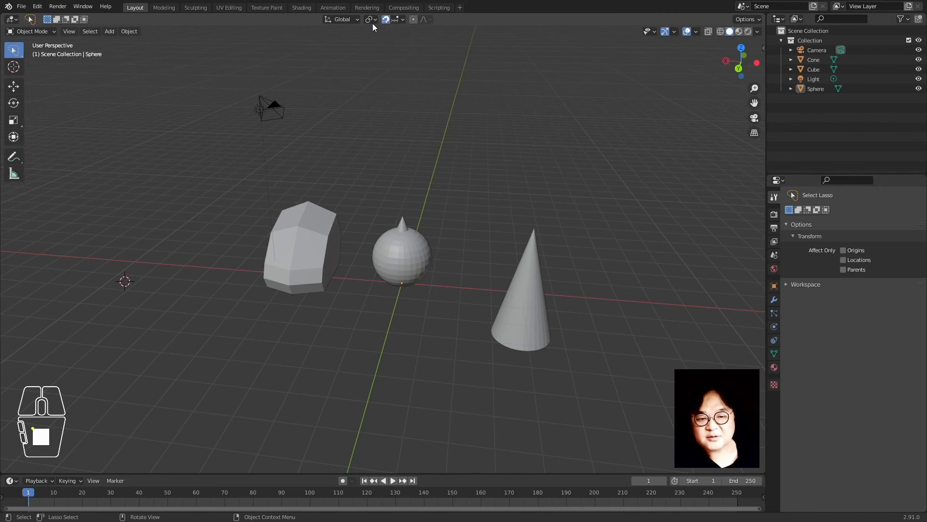
pyautogui.click(404, 278)
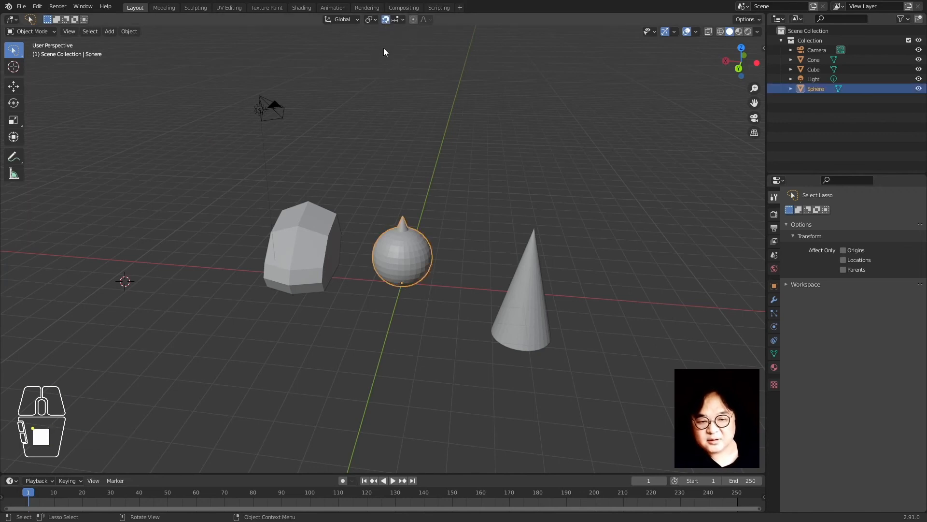
pyautogui.click(394, 20)
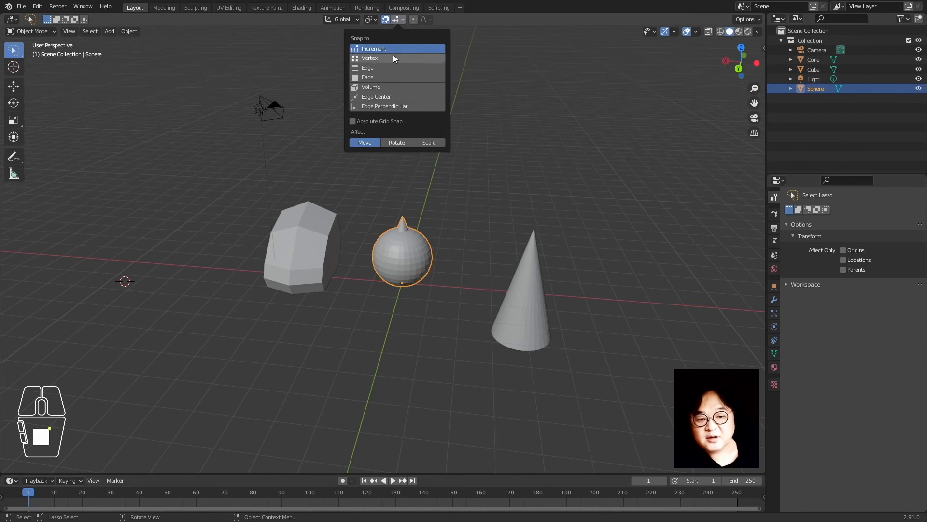
pyautogui.click(507, 145)
pyautogui.moveTo(340, 233); pyautogui.dragTo(412, 254, button='middle')
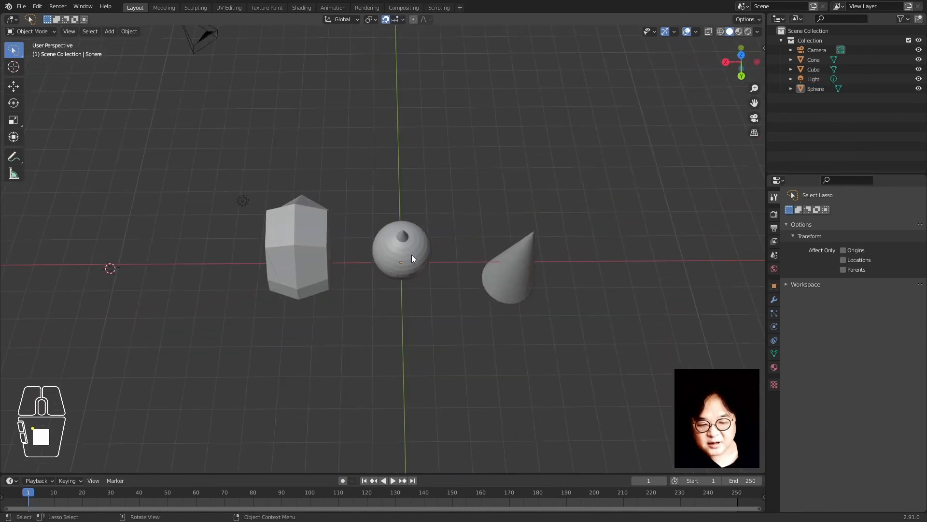
pyautogui.click(411, 254)
pyautogui.moveTo(424, 318); pyautogui.dragTo(430, 237, button='middle')
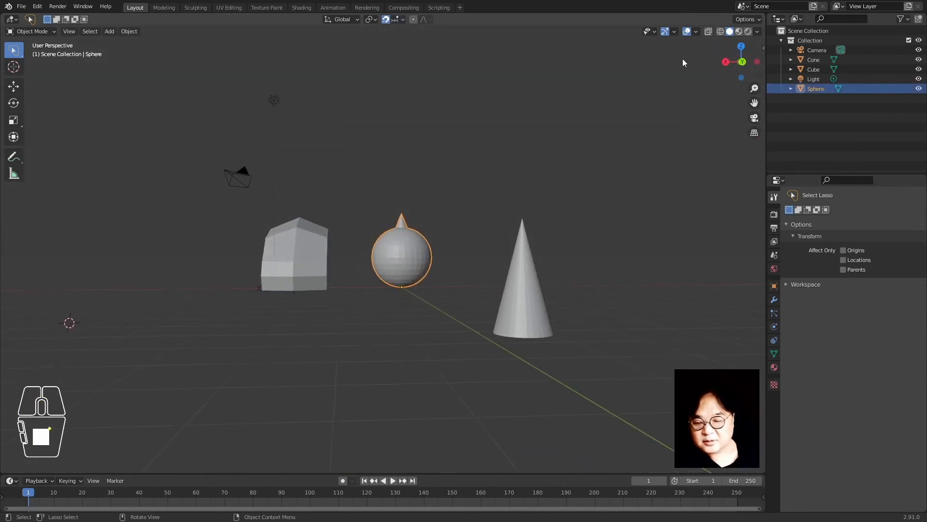
# Switch to top orthographic view in wireframe shading, centred on the objects
pyautogui.click(742, 47)
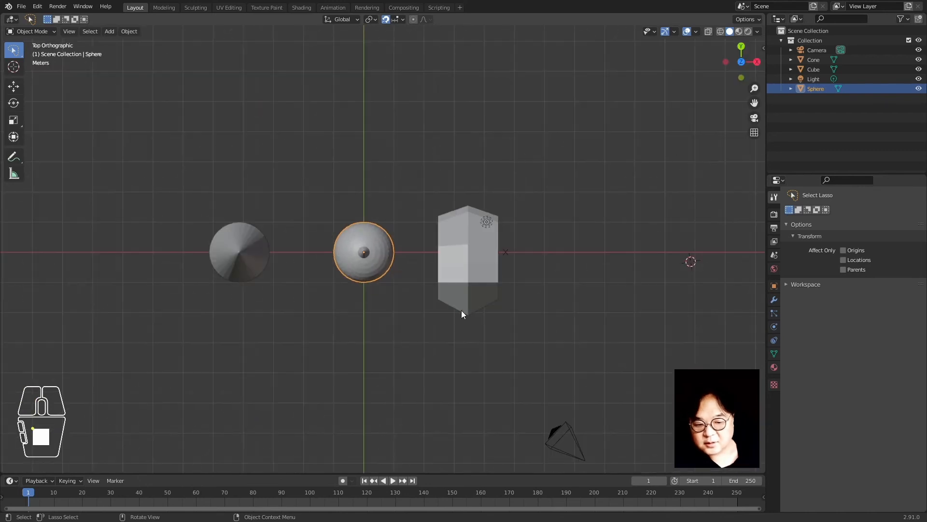
pyautogui.scroll(-3, 461, 311)
pyautogui.scroll(3, 461, 310)
pyautogui.press('z')
pyautogui.scroll(4, 341, 323)
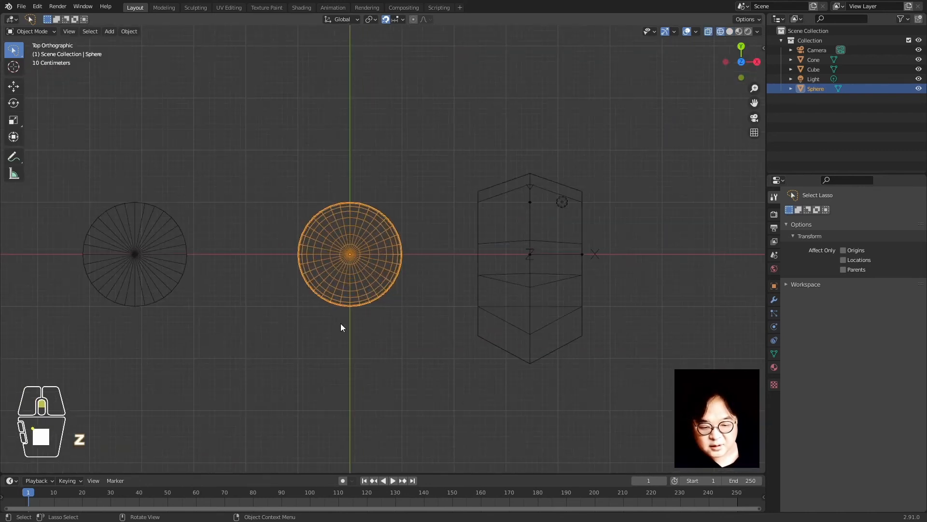
pyautogui.scroll(-3, 354, 249)
pyautogui.keyDown('shift'); pyautogui.moveTo(398, 285); pyautogui.dragTo(450, 315, button='middle'); pyautogui.keyUp('shift')
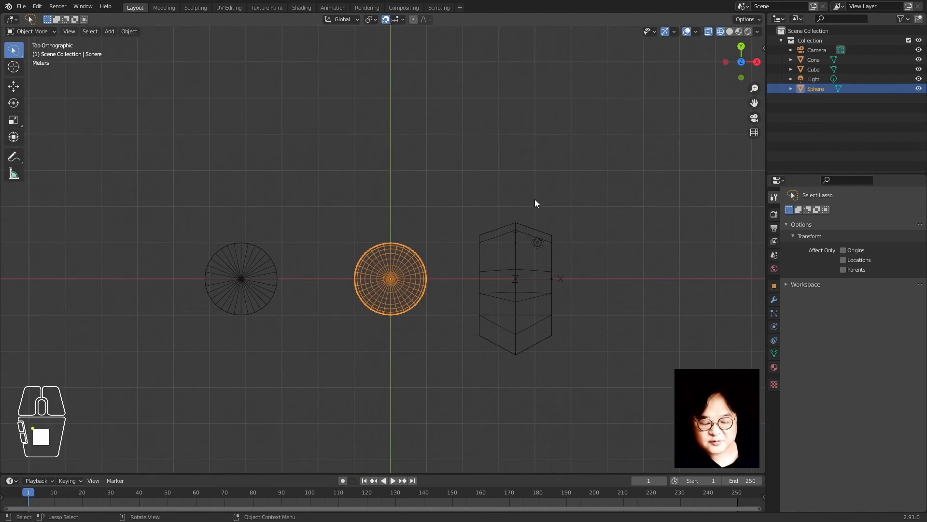
# Cancel a vertical Z move of the sphere, then move it along Y instead
pyautogui.press('g')
pyautogui.press('z')
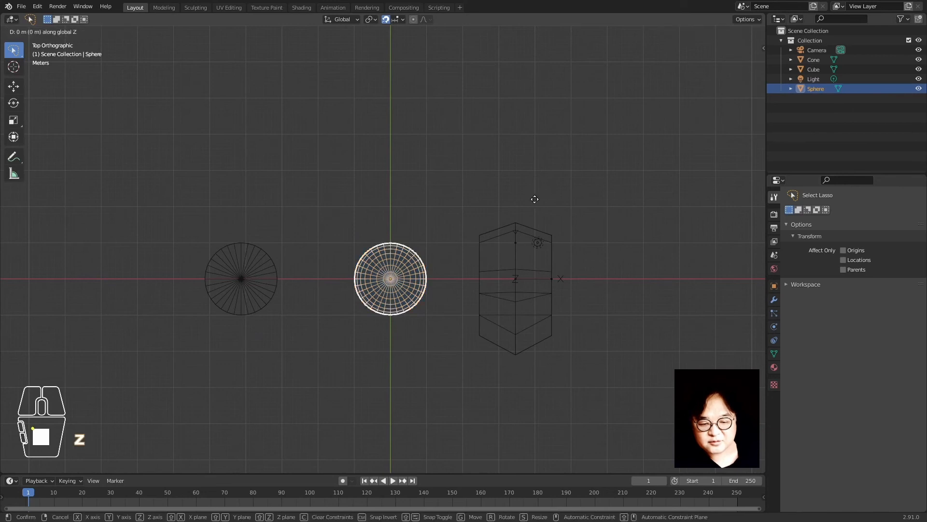
pyautogui.rightClick(425, 337)
pyautogui.press('g')
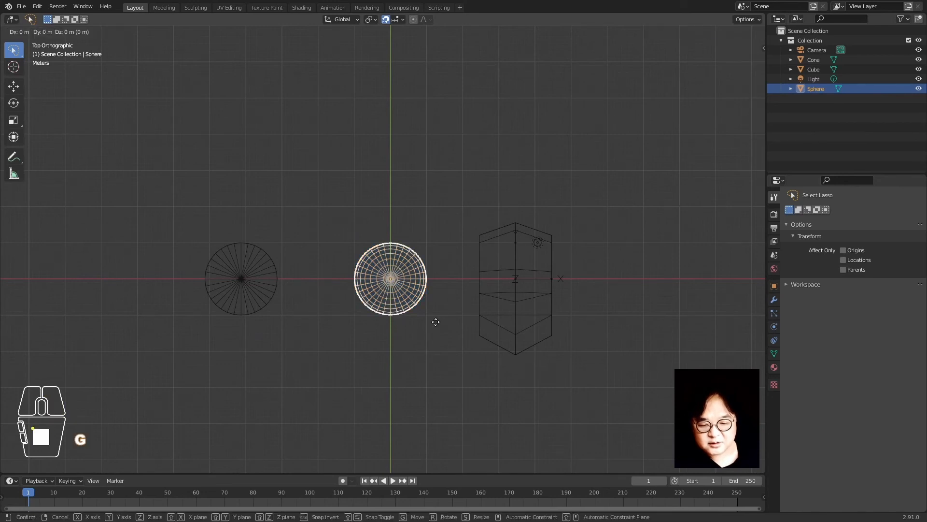
pyautogui.press('y')
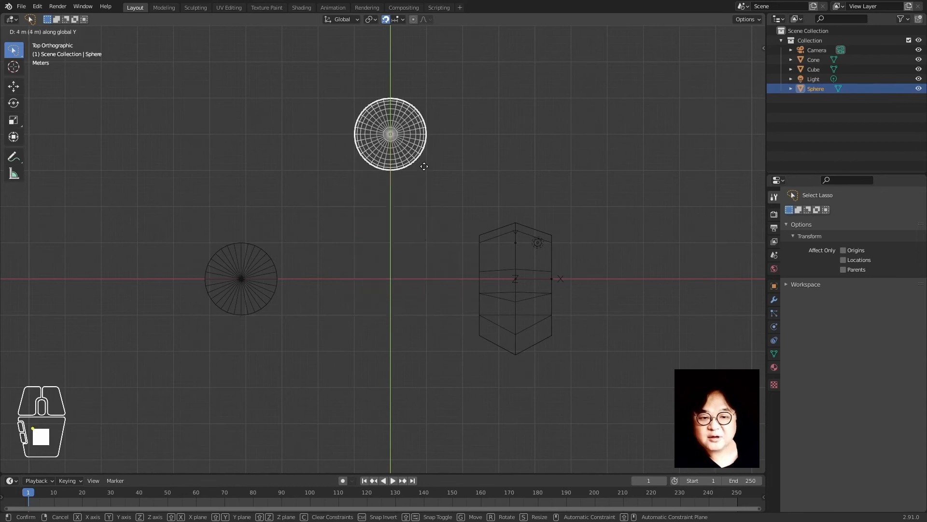
pyautogui.click(404, 314)
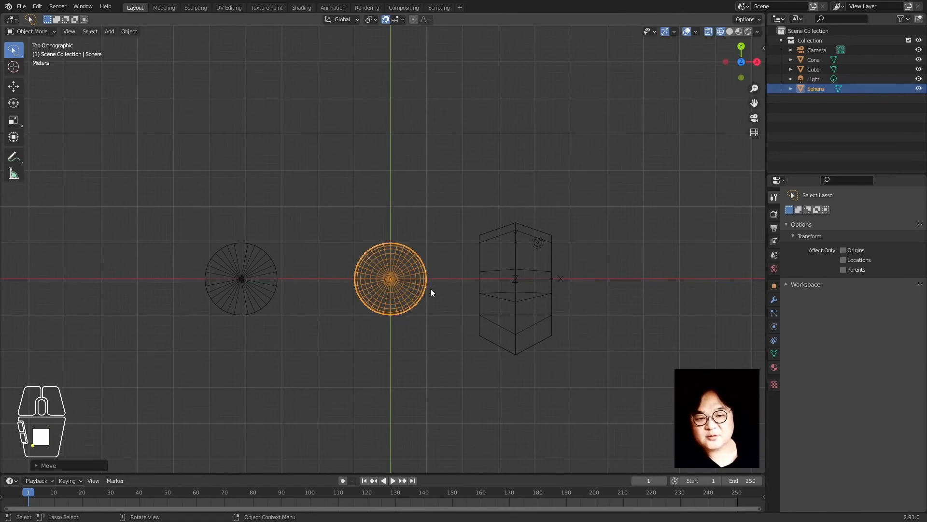
# Nudge the sphere several more times along the Y axis
pyautogui.scroll(5, 431, 292)
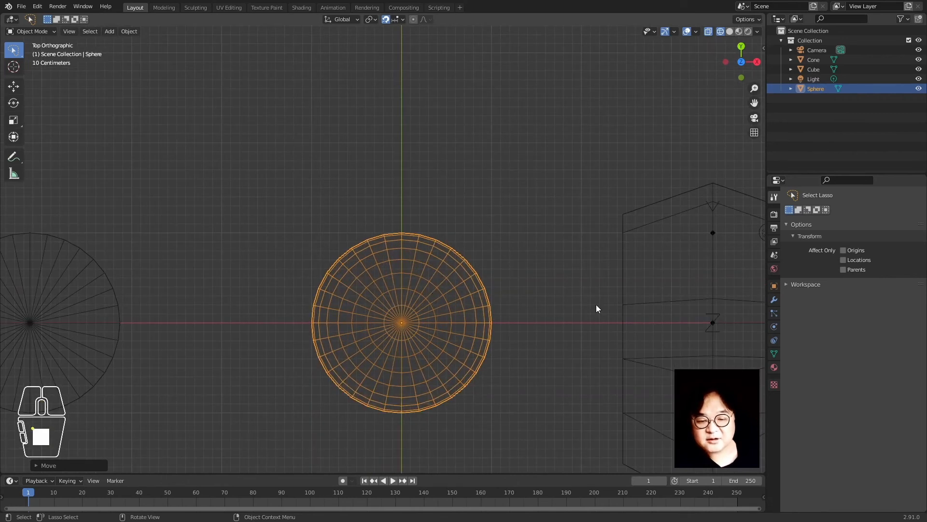
pyautogui.press('g')
pyautogui.press('y')
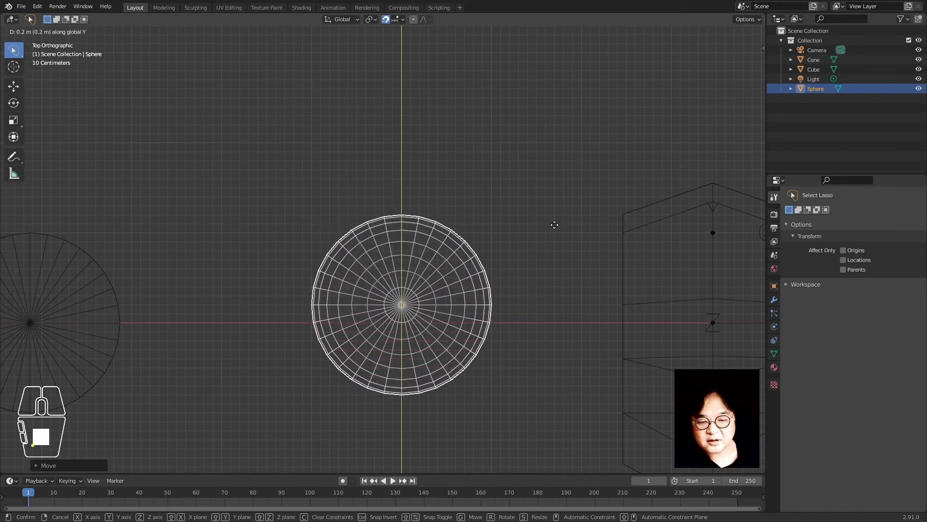
pyautogui.click(555, 154)
pyautogui.scroll(-12, 526, 268)
pyautogui.press('g')
pyautogui.press('y')
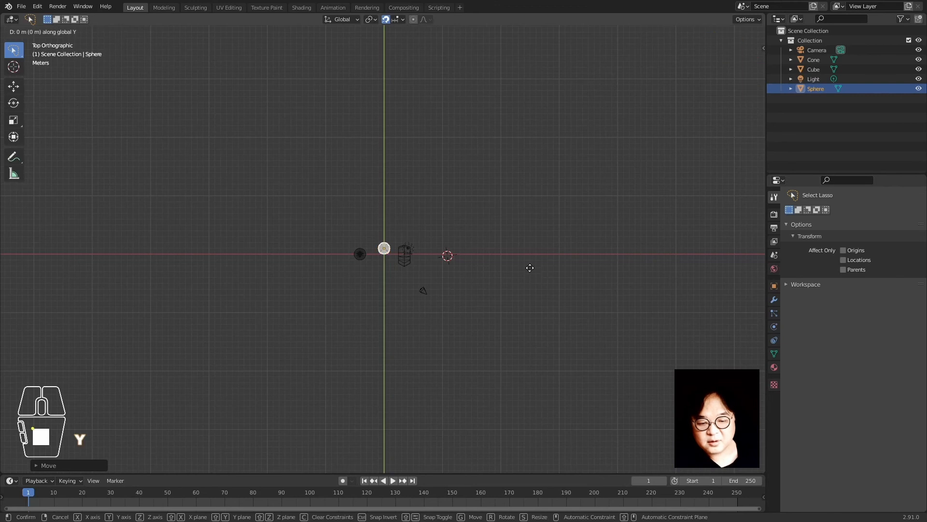
pyautogui.click(532, 212)
pyautogui.press('g')
pyautogui.press('y')
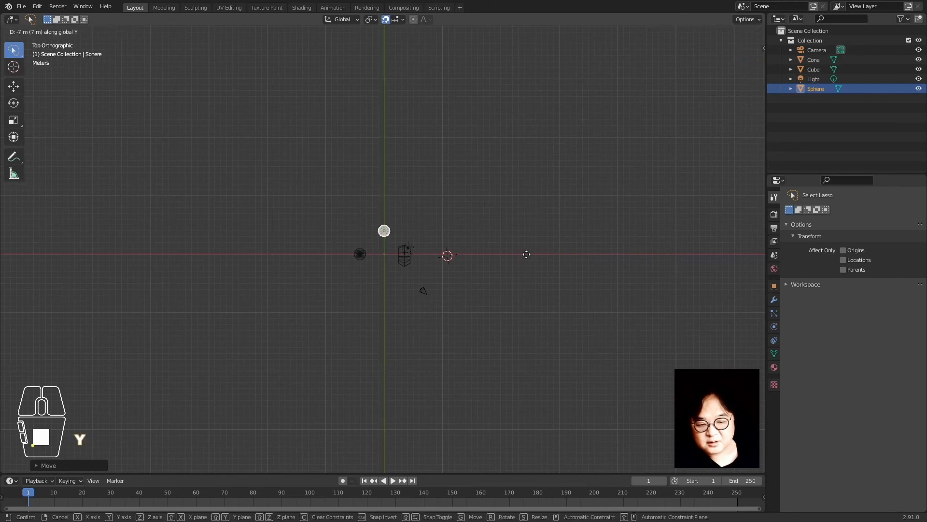
pyautogui.click(526, 254)
# Lower the sphere once more along Y, then undo the recent sphere moves
pyautogui.scroll(10, 408, 289)
pyautogui.keyDown('shift'); pyautogui.moveTo(463, 181); pyautogui.dragTo(485, 317, button='middle'); pyautogui.keyUp('shift')
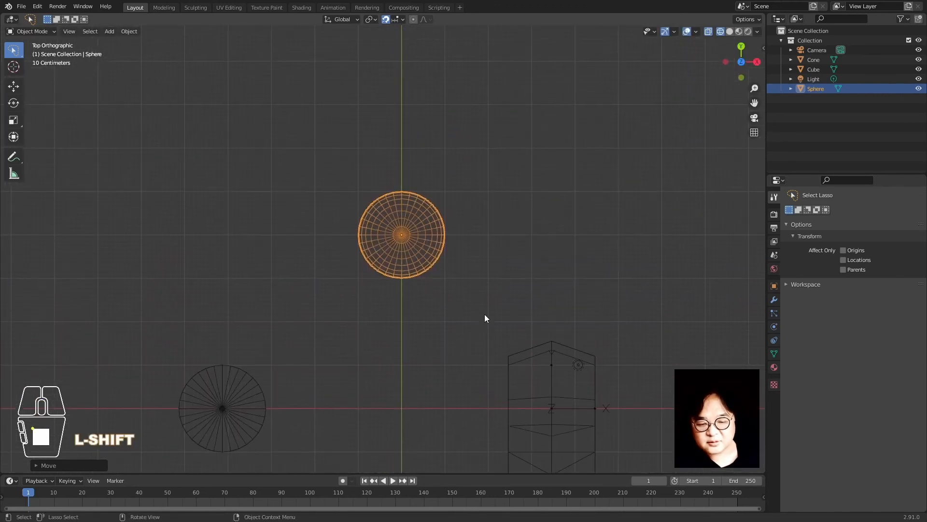
pyautogui.press('g')
pyautogui.press('y')
pyautogui.click(494, 324)
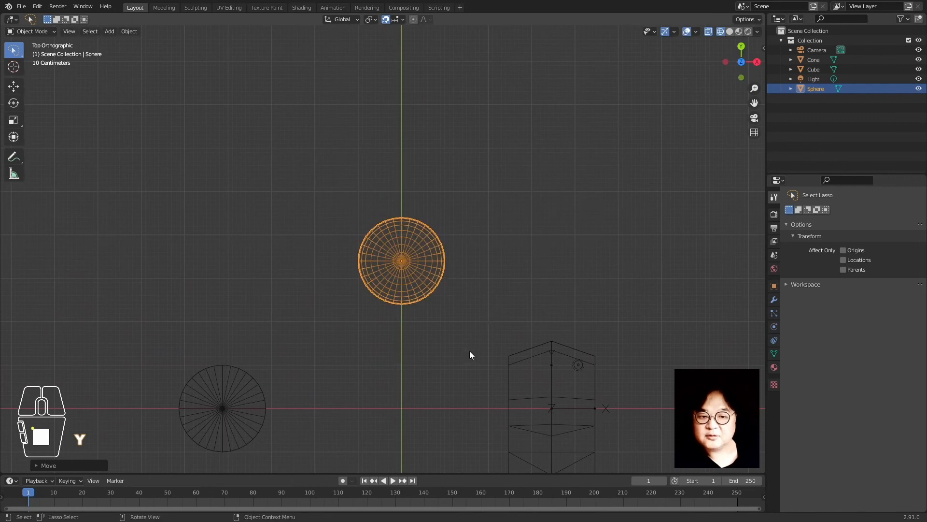
pyautogui.scroll(-4, 465, 337)
pyautogui.hotkey('ctrl', 'z')
pyautogui.hotkey('ctrl', 'z')
pyautogui.hotkey('ctrl', 'z')
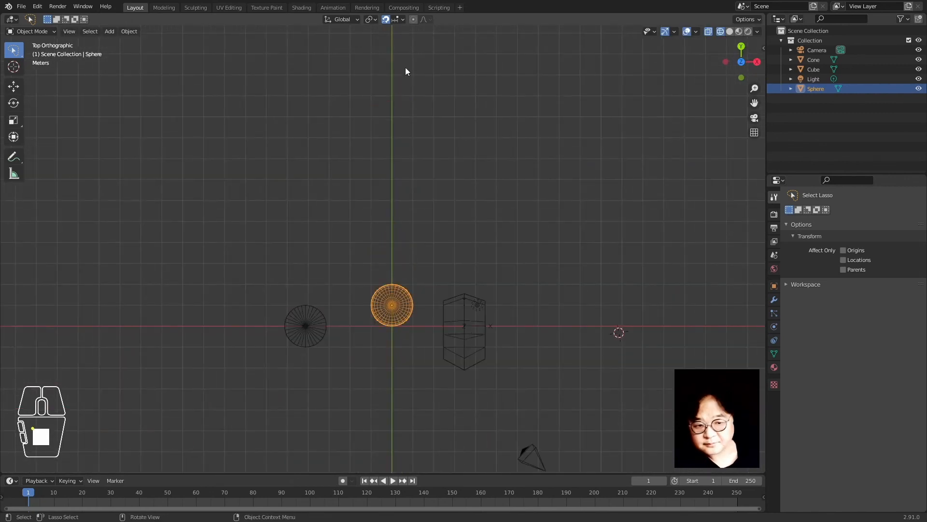
# Turn on absolute grid snapping in the snapping options
pyautogui.click(402, 48)
pyautogui.click(399, 19)
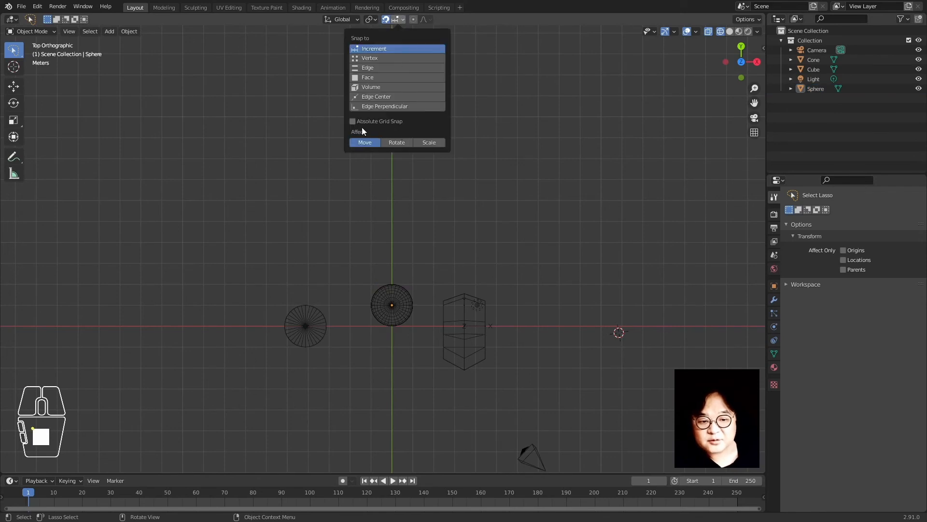
pyautogui.click(396, 123)
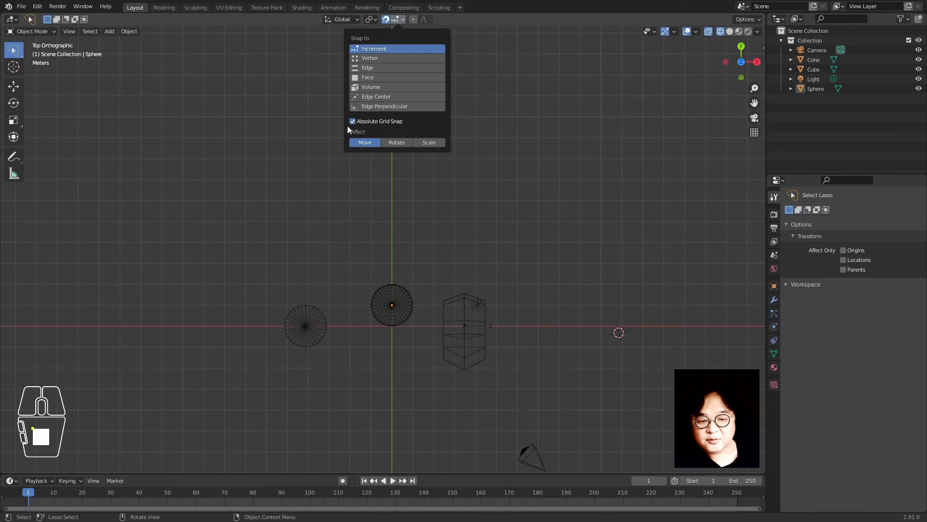
pyautogui.click(365, 120)
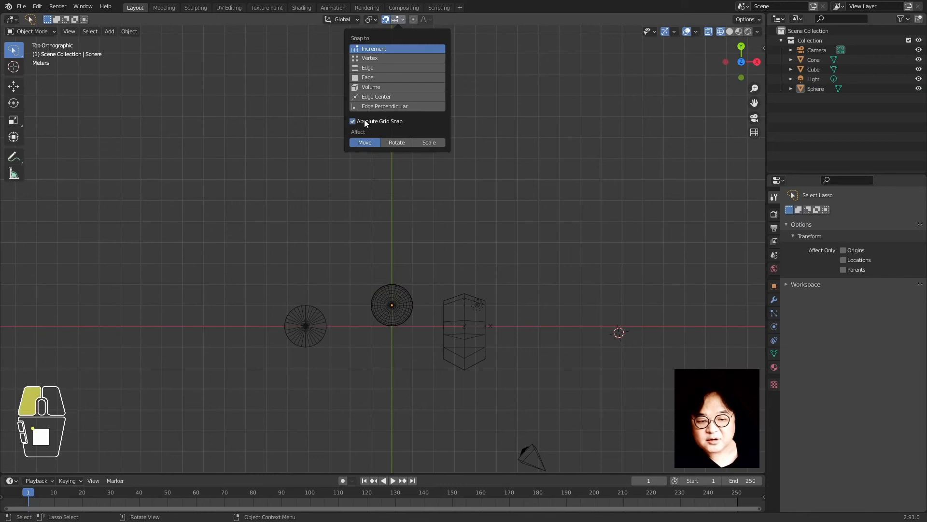
# Select the cube, centre the view on its origin, and move it with grid snapping
pyautogui.click(481, 336)
pyautogui.scroll(4, 534, 411)
pyautogui.keyDown('shift'); pyautogui.moveTo(535, 421); pyautogui.dragTo(378, 137, button='middle'); pyautogui.keyUp('shift')
pyautogui.scroll(6, 409, 230)
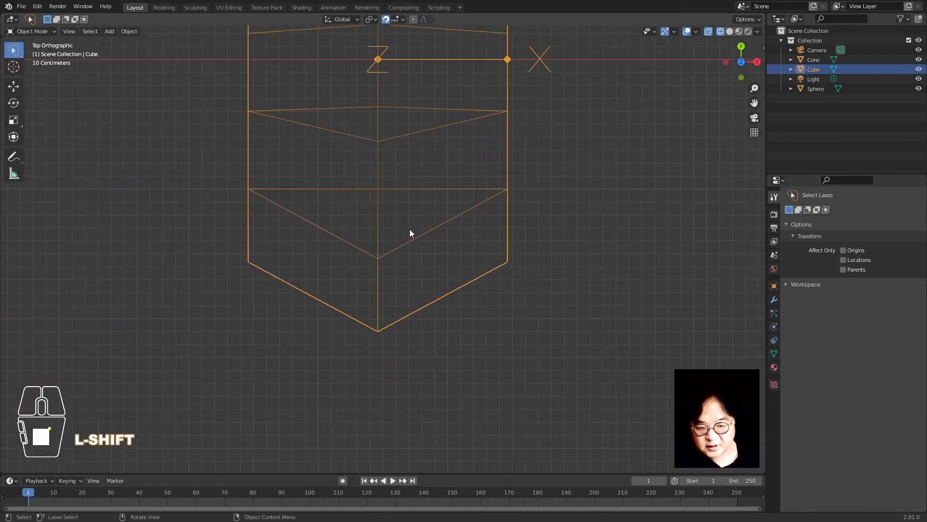
pyautogui.scroll(4, 410, 232)
pyautogui.keyDown('shift'); pyautogui.moveTo(431, 83); pyautogui.dragTo(497, 422, button='middle'); pyautogui.keyUp('shift')
pyautogui.scroll(-3, 418, 232)
pyautogui.scroll(4, 427, 220)
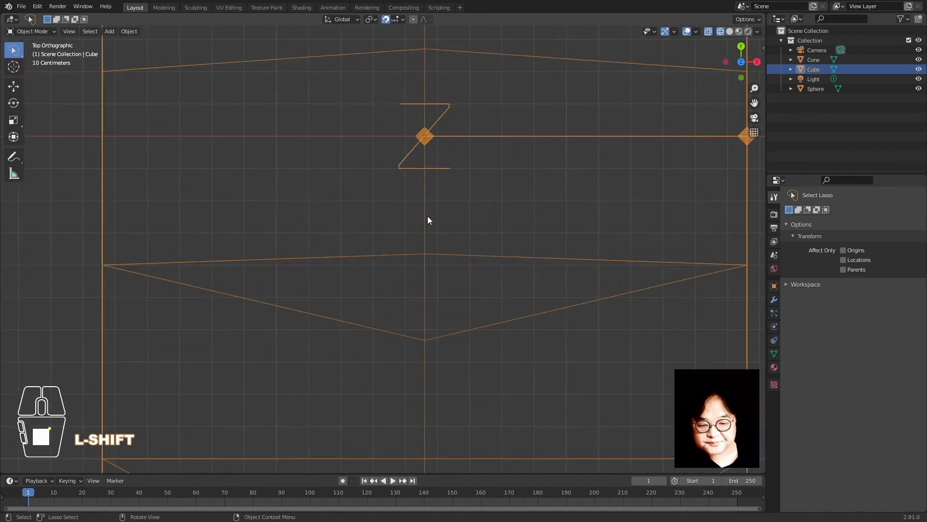
pyautogui.scroll(3, 428, 221)
pyautogui.keyDown('shift'); pyautogui.moveTo(472, 79); pyautogui.dragTo(432, 289, button='middle'); pyautogui.keyUp('shift')
pyautogui.scroll(5, 432, 290)
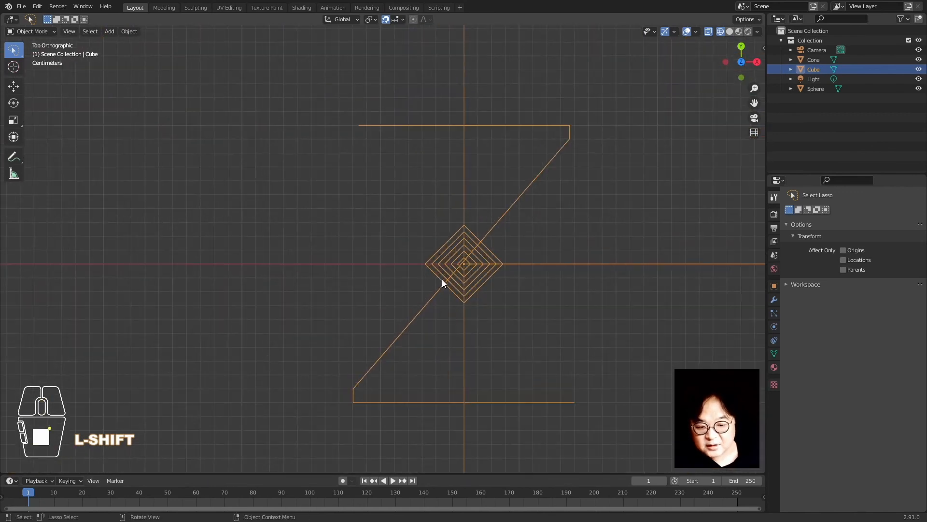
pyautogui.scroll(-9, 466, 254)
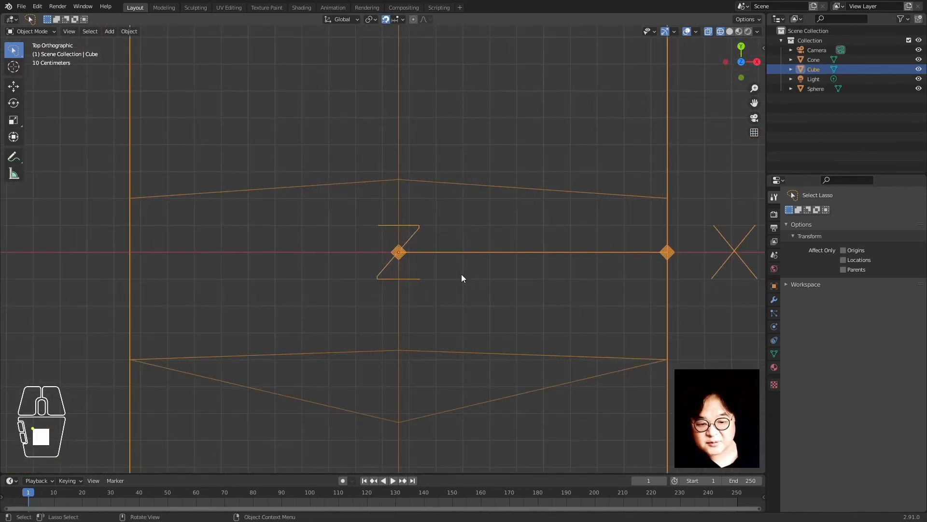
pyautogui.press('g')
pyautogui.click(467, 211)
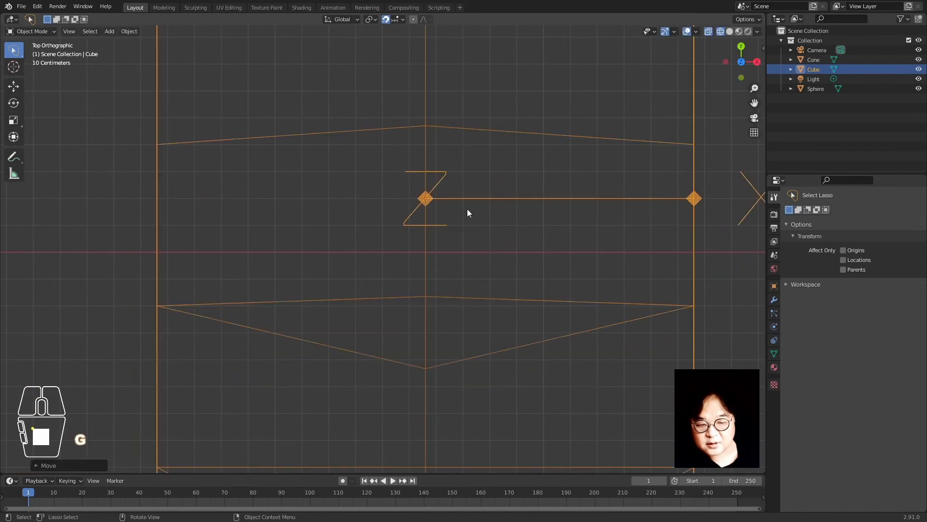
# Turn snapping off and shift the cube slightly up-left
pyautogui.click(385, 20)
pyautogui.press('g')
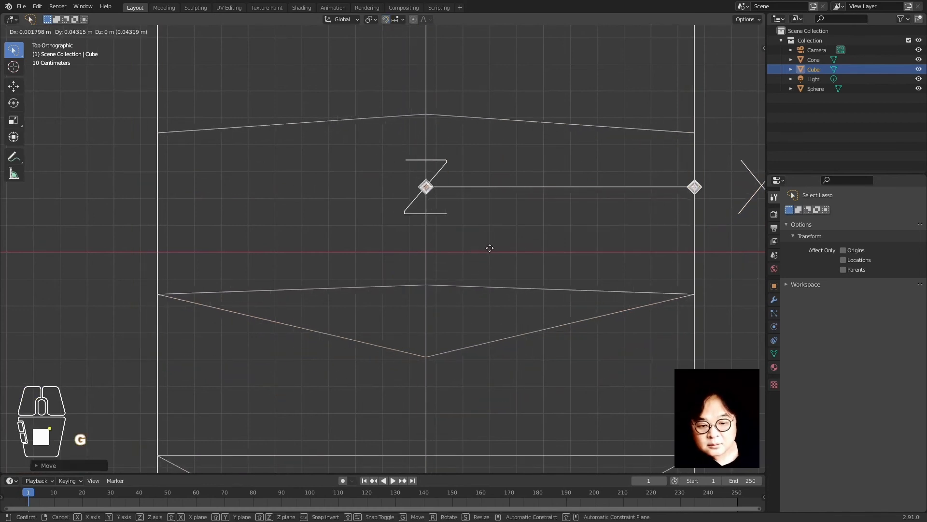
pyautogui.click(485, 245)
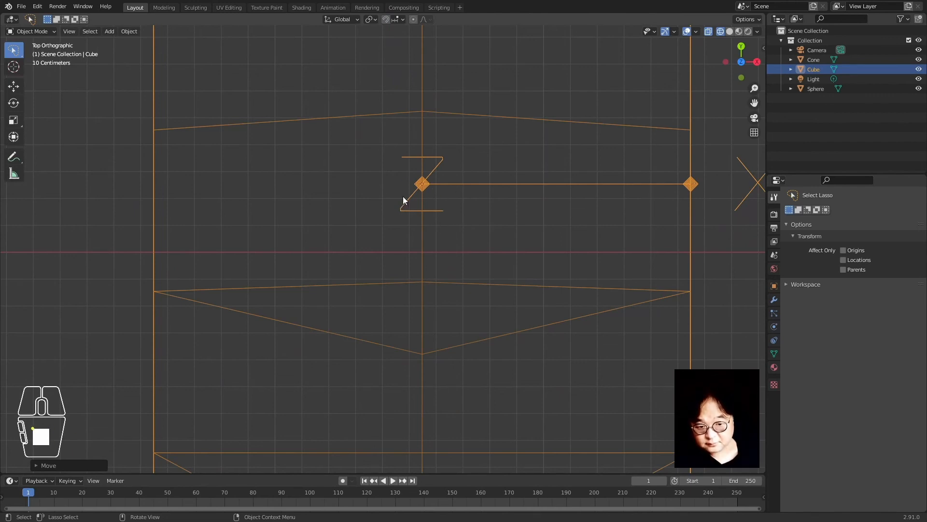
# Check the snapping options, then move the sphere freely to a new position
pyautogui.click(397, 19)
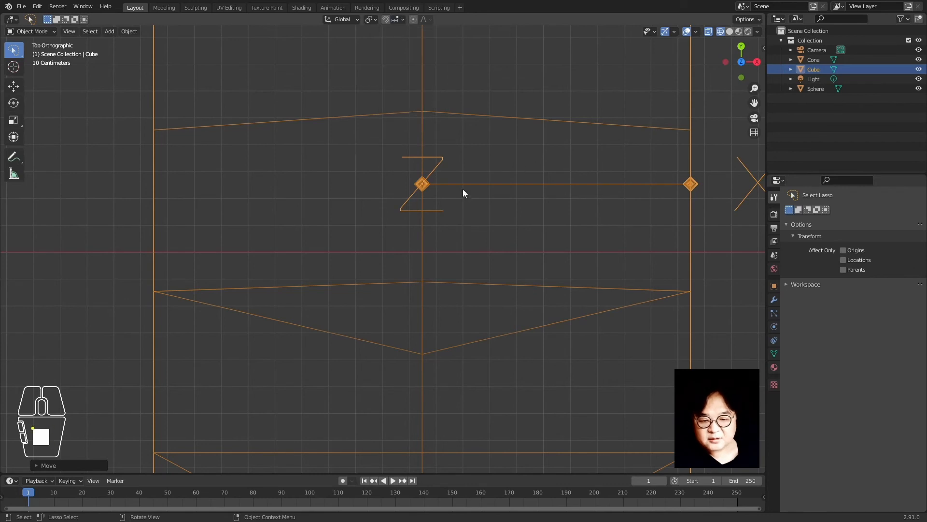
pyautogui.scroll(-3, 441, 216)
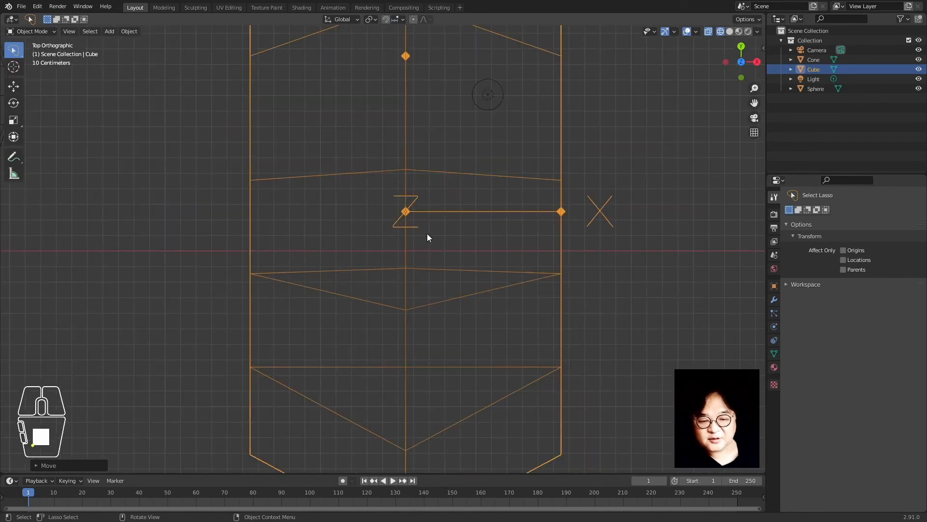
pyautogui.scroll(2, 427, 234)
pyautogui.scroll(-3, 430, 216)
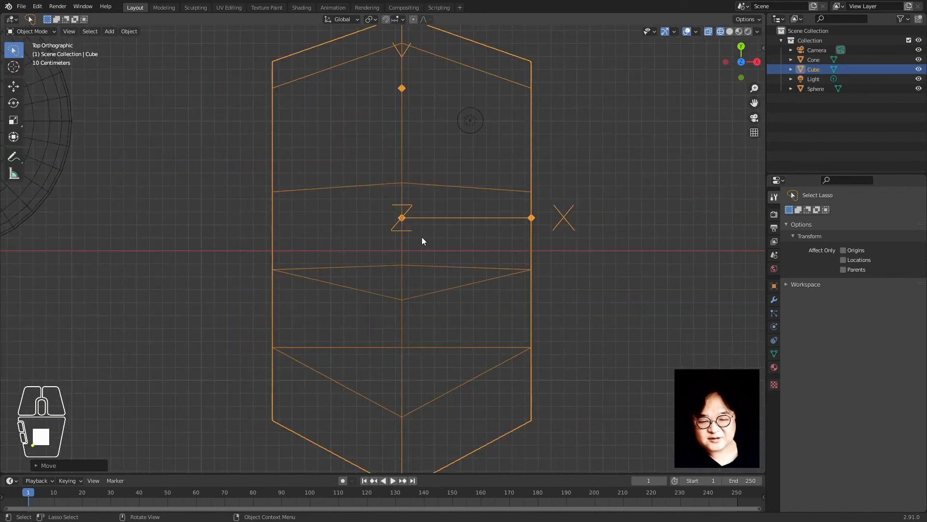
pyautogui.keyDown('shift'); pyautogui.moveTo(172, 255); pyautogui.dragTo(565, 371, button='middle'); pyautogui.keyUp('shift')
pyautogui.click(385, 259)
pyautogui.scroll(5, 384, 270)
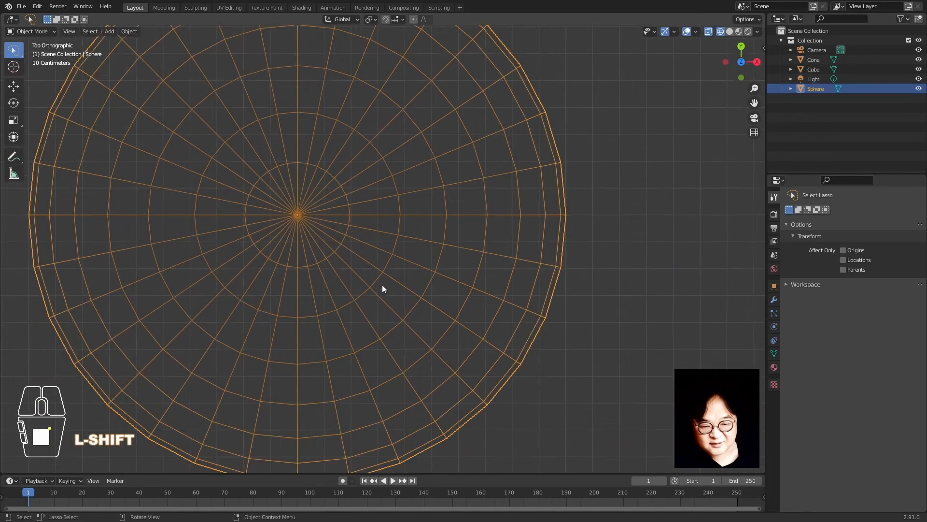
pyautogui.press('g')
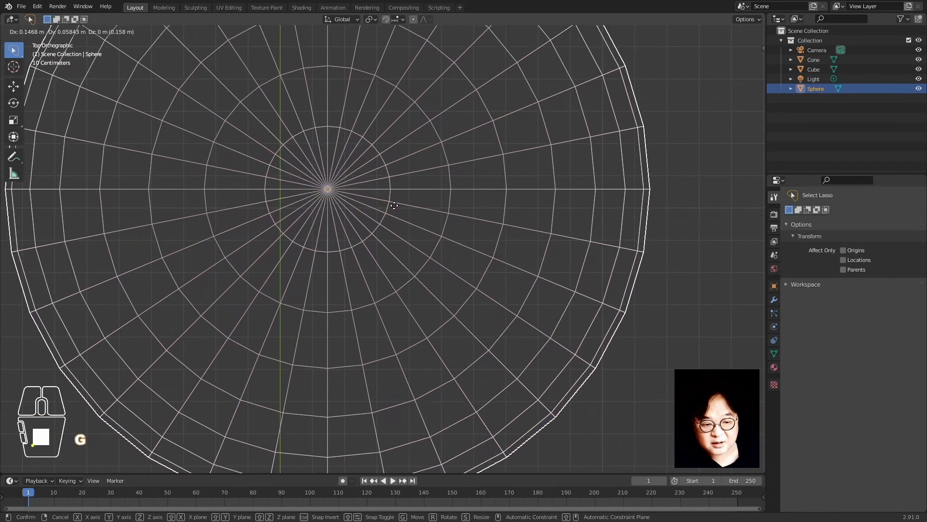
pyautogui.click(395, 205)
# Select the cone and move it slightly upward
pyautogui.scroll(-4, 382, 218)
pyautogui.scroll(-2, 377, 226)
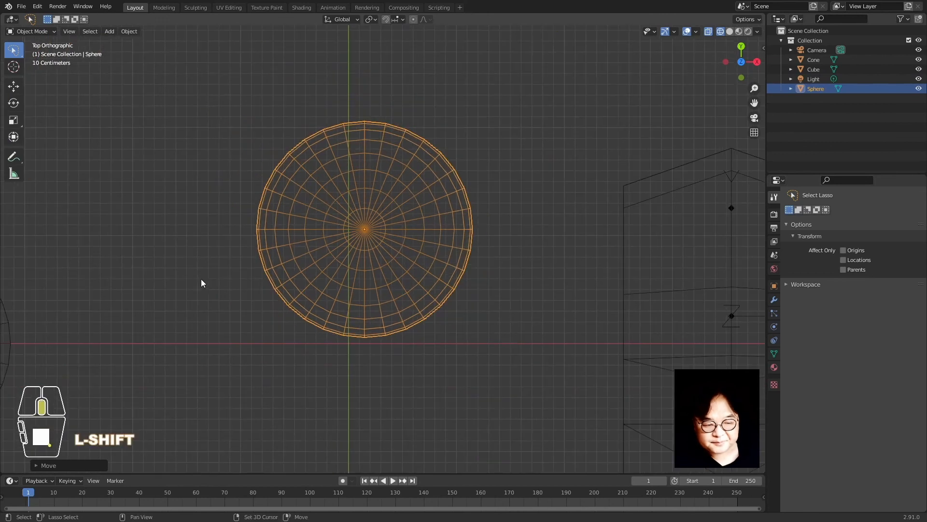
pyautogui.keyDown('shift'); pyautogui.moveTo(201, 279); pyautogui.dragTo(332, 272, button='middle'); pyautogui.keyUp('shift')
pyautogui.click(375, 271)
pyautogui.scroll(5, 383, 346)
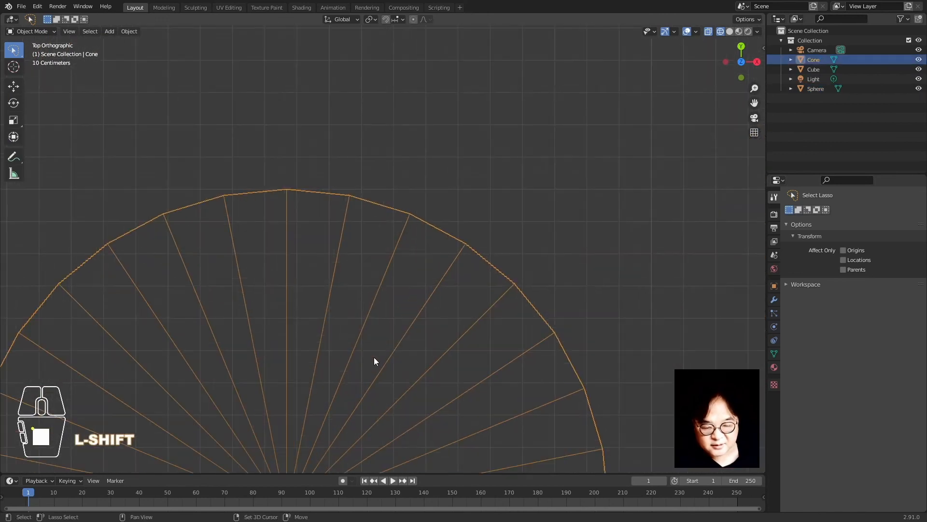
pyautogui.keyDown('shift'); pyautogui.moveTo(375, 358); pyautogui.dragTo(456, 126, button='middle'); pyautogui.keyUp('shift')
pyautogui.scroll(-2, 494, 179)
pyautogui.press('g')
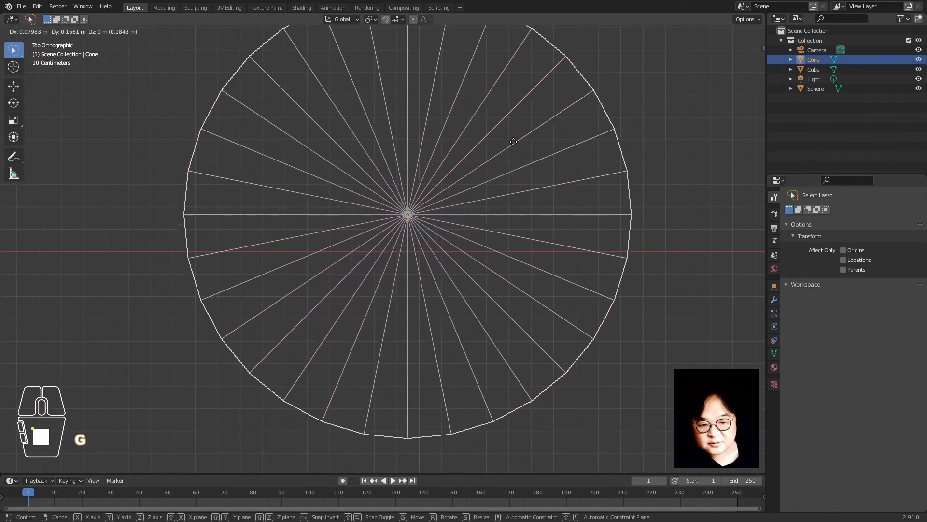
pyautogui.click(514, 142)
pyautogui.scroll(-8, 491, 274)
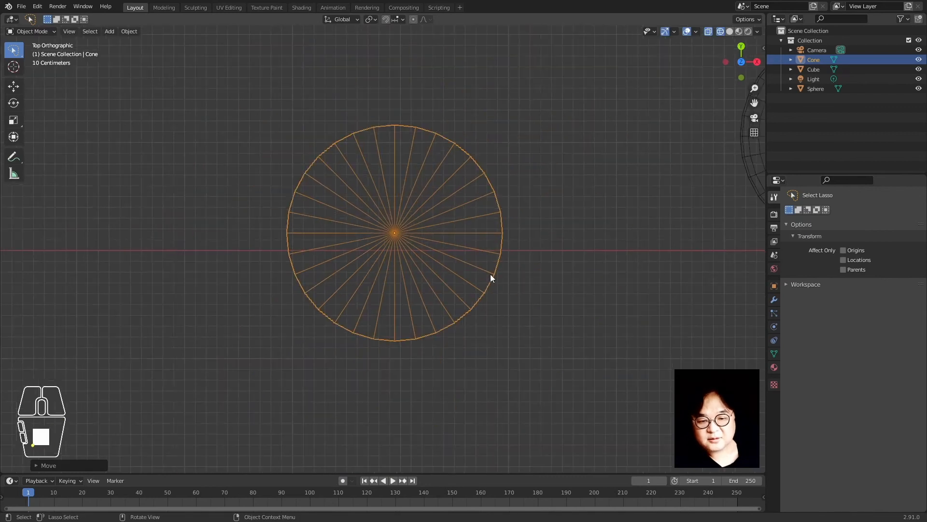
pyautogui.keyDown('shift'); pyautogui.moveTo(559, 306); pyautogui.dragTo(387, 318, button='middle'); pyautogui.keyUp('shift')
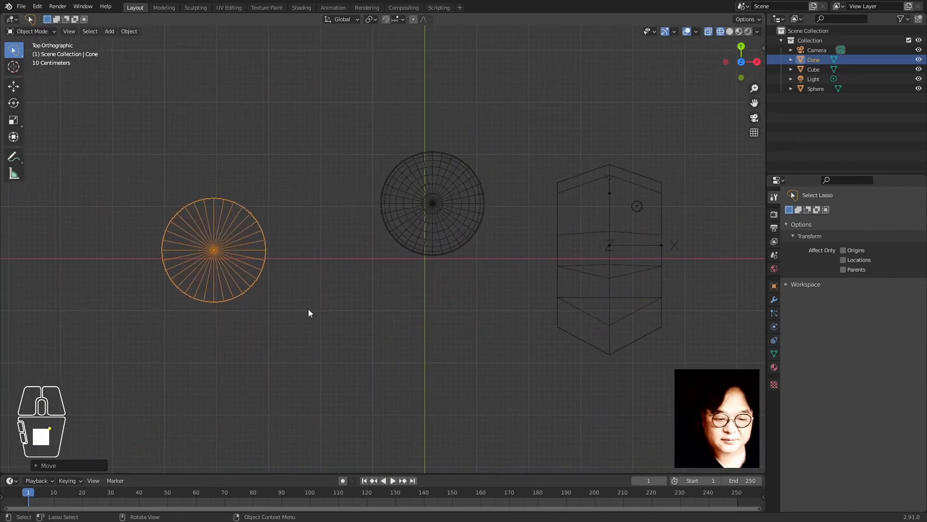
# Turn snapping back on and move the sphere upward
pyautogui.click(385, 19)
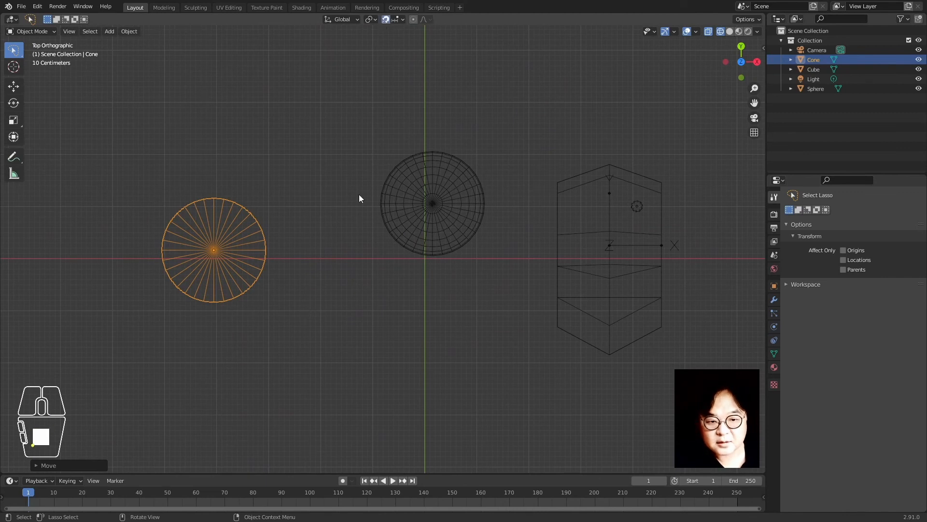
pyautogui.scroll(4, 352, 297)
pyautogui.keyDown('shift'); pyautogui.moveTo(543, 225); pyautogui.dragTo(413, 355, button='middle'); pyautogui.keyUp('shift')
pyautogui.scroll(4, 418, 304)
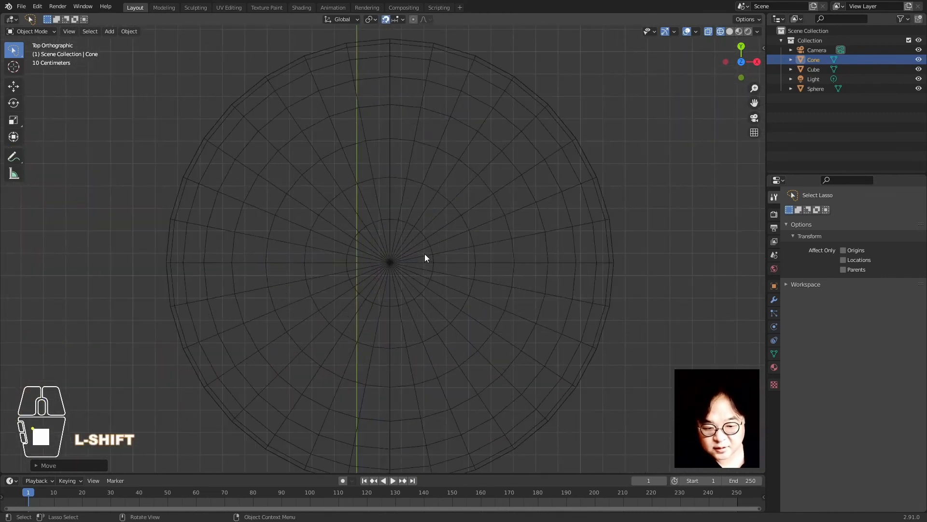
pyautogui.click(425, 255)
pyautogui.press('g')
pyautogui.click(409, 303)
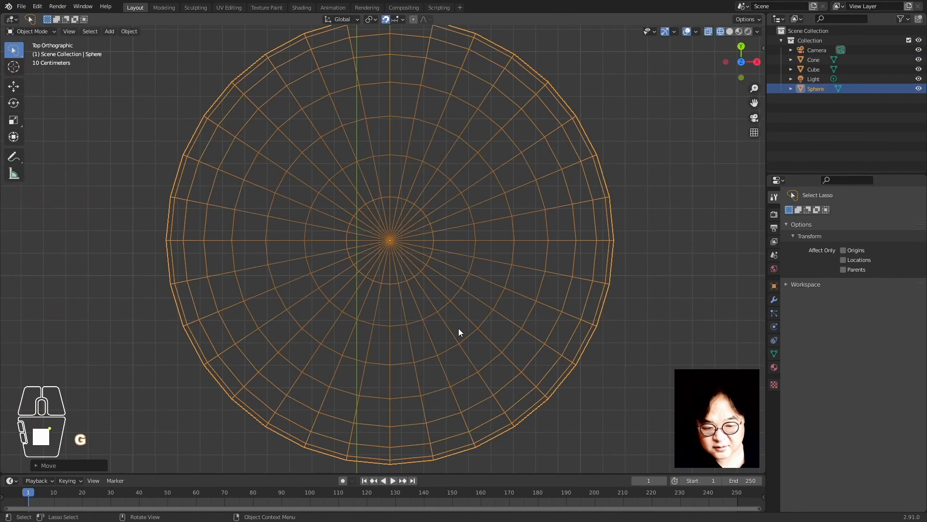
pyautogui.click(619, 337)
# Select the cube and reposition it twice, ending with an upward shift
pyautogui.scroll(-5, 652, 372)
pyautogui.keyDown('shift'); pyautogui.moveTo(652, 372); pyautogui.dragTo(323, 316, button='middle'); pyautogui.keyUp('shift')
pyautogui.scroll(4, 338, 314)
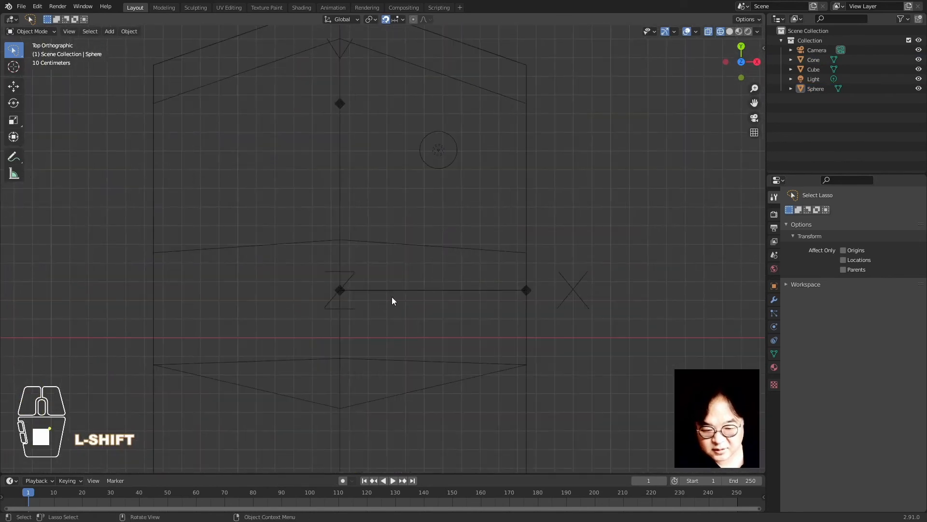
pyautogui.click(336, 298)
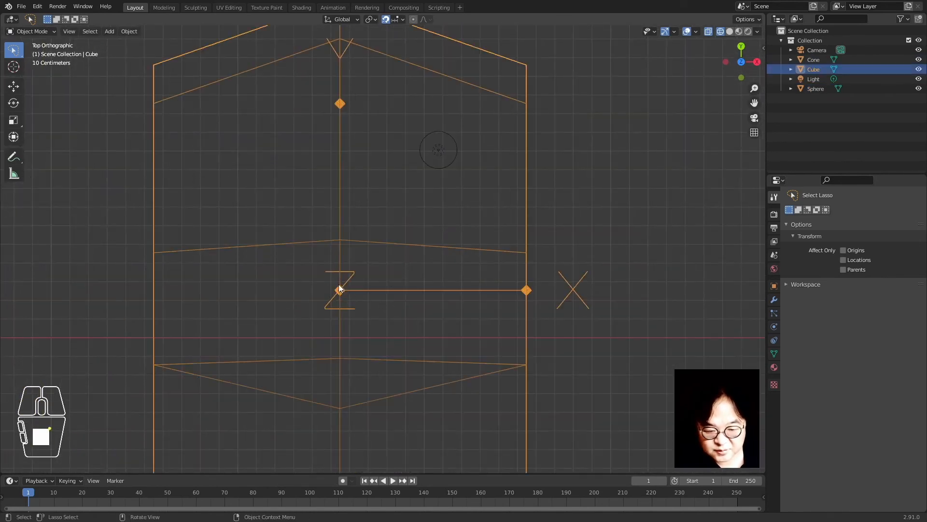
pyautogui.press('g')
pyautogui.click(382, 311)
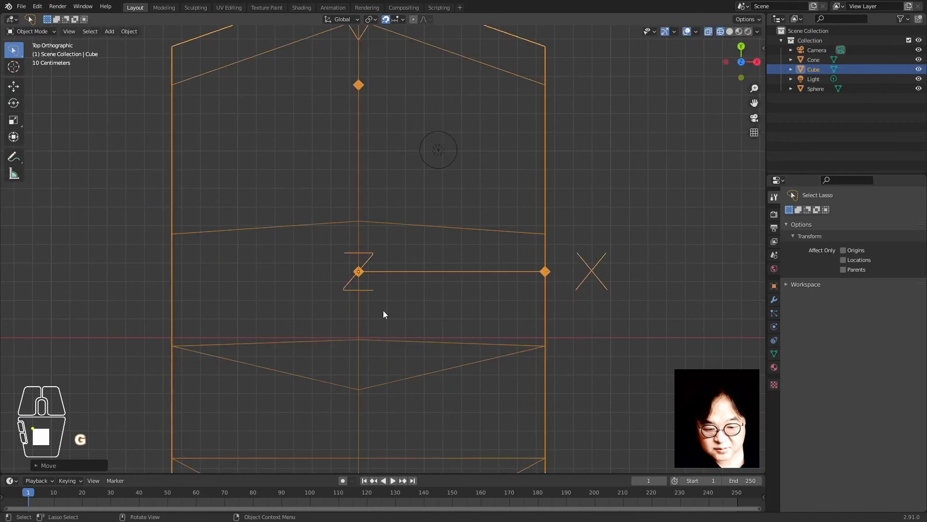
pyautogui.scroll(3, 374, 311)
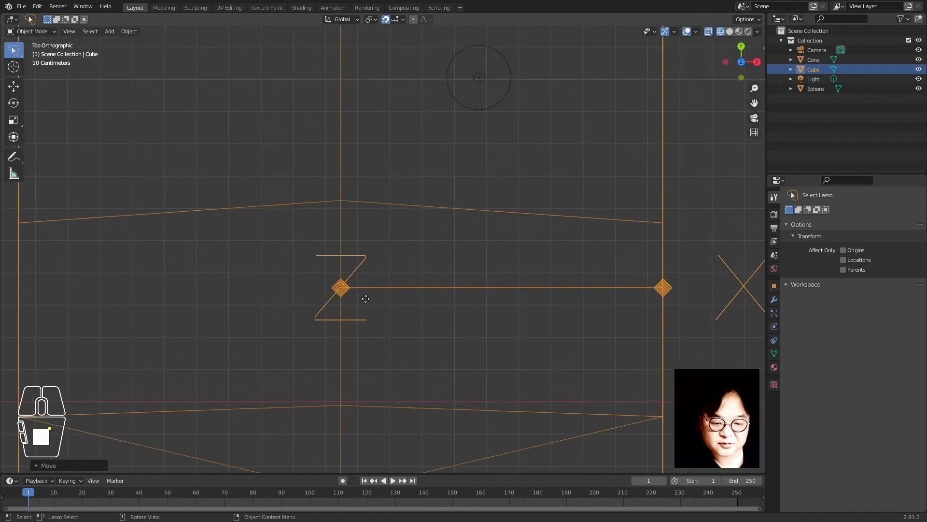
pyautogui.press('g')
pyautogui.click(373, 270)
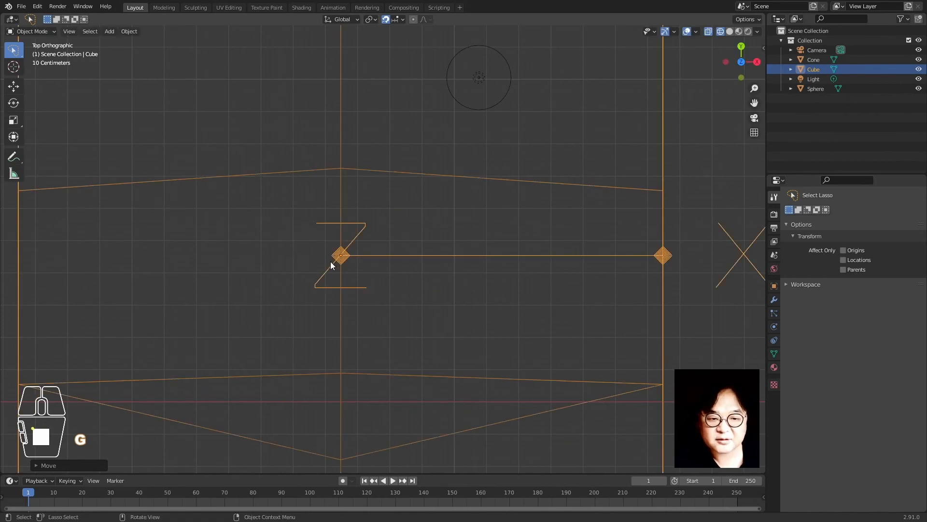
# Enable absolute grid snapping and move the cube three times to snapped positions
pyautogui.click(402, 19)
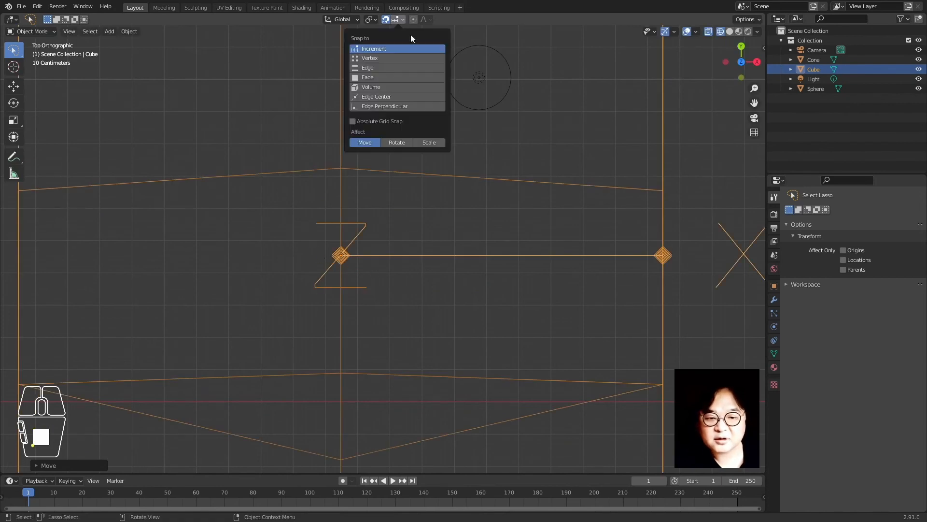
pyautogui.click(395, 121)
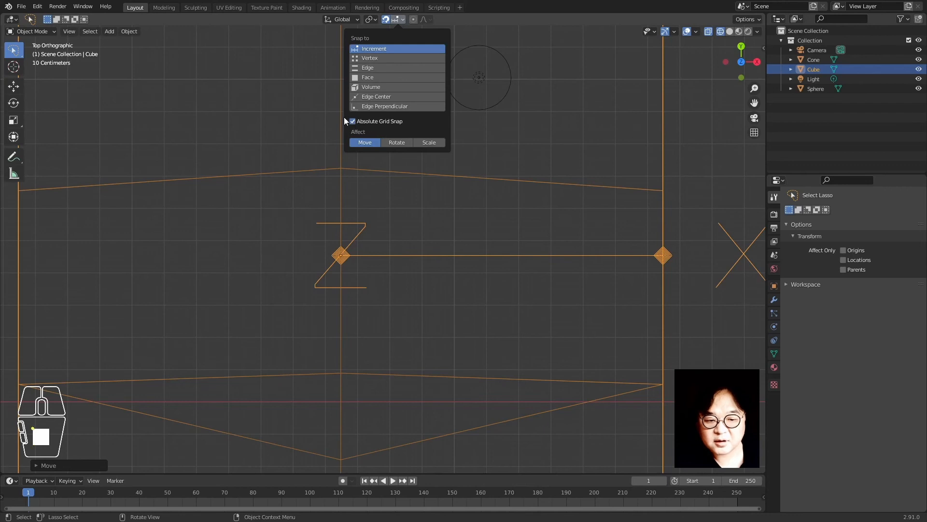
pyautogui.press('g')
pyautogui.click(393, 320)
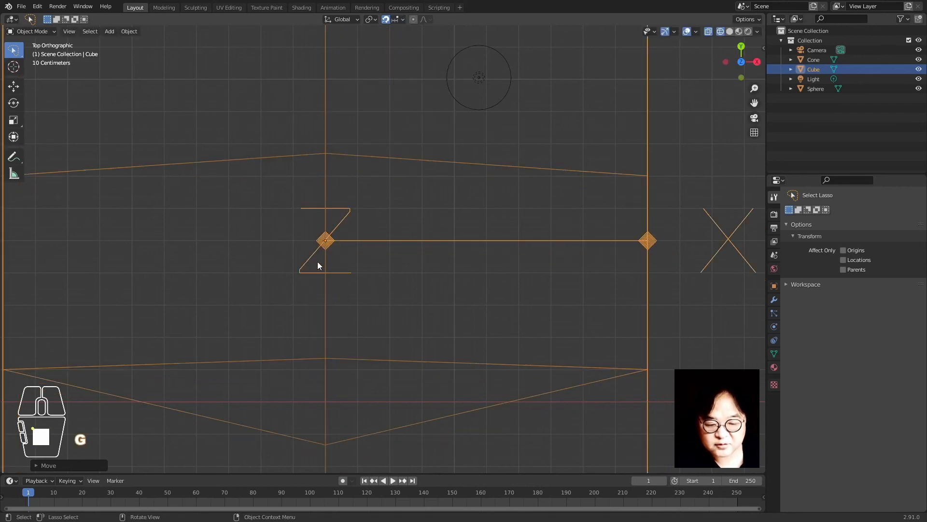
pyautogui.press('g')
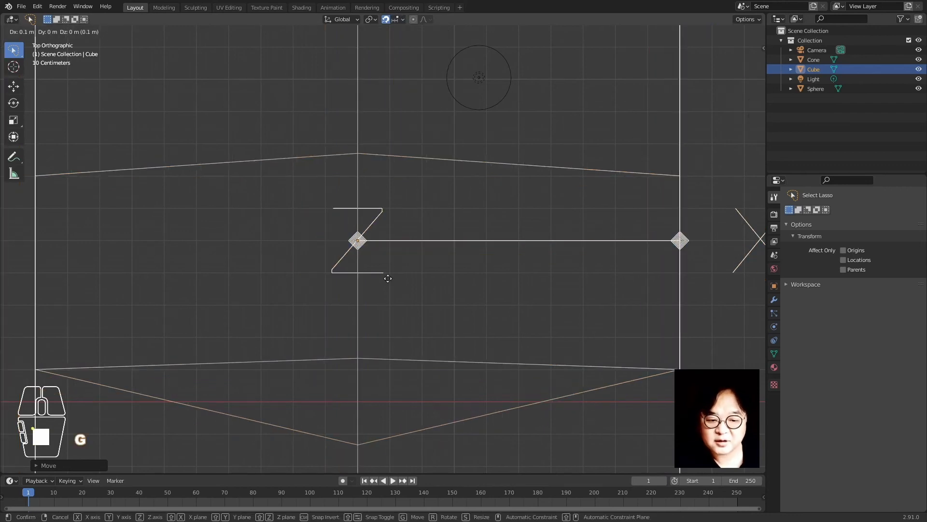
pyautogui.click(390, 277)
pyautogui.press('g')
pyautogui.click(412, 262)
# Deselect the cube and change Snap To from Increment to Vertex
pyautogui.scroll(-8, 394, 281)
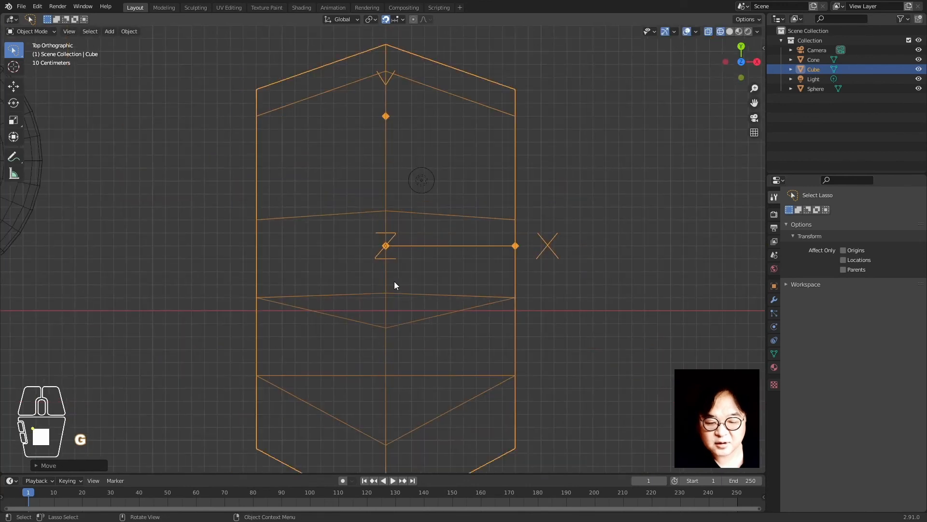
pyautogui.keyDown('shift'); pyautogui.moveTo(350, 273); pyautogui.dragTo(427, 278, button='middle'); pyautogui.keyUp('shift')
pyautogui.scroll(-3, 427, 279)
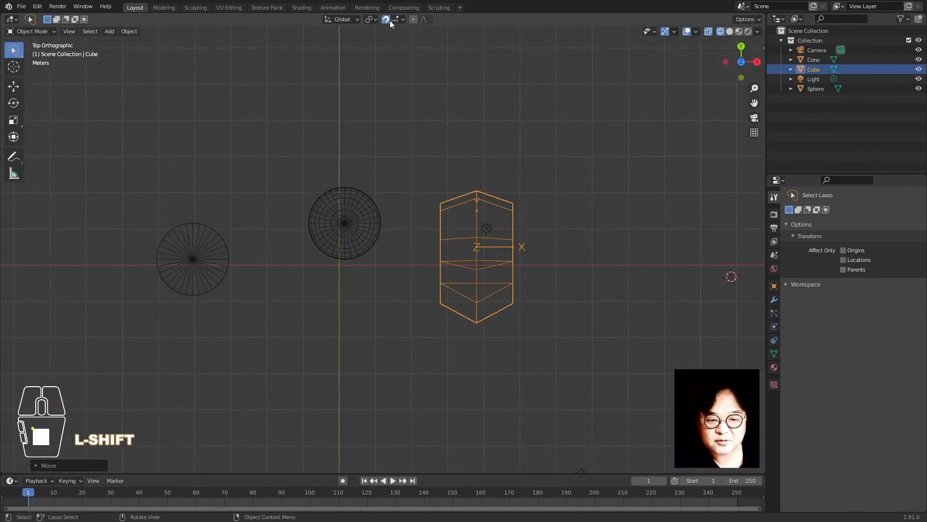
pyautogui.click(396, 19)
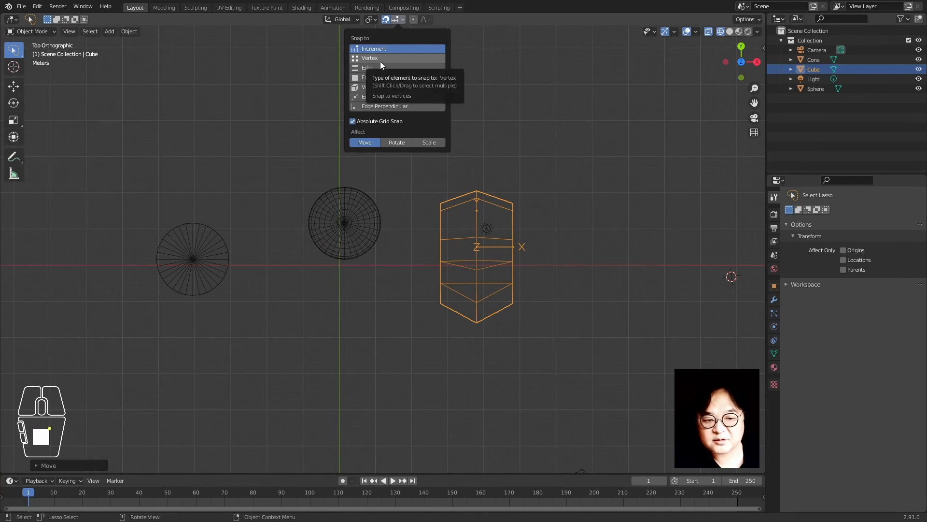
pyautogui.click(408, 314)
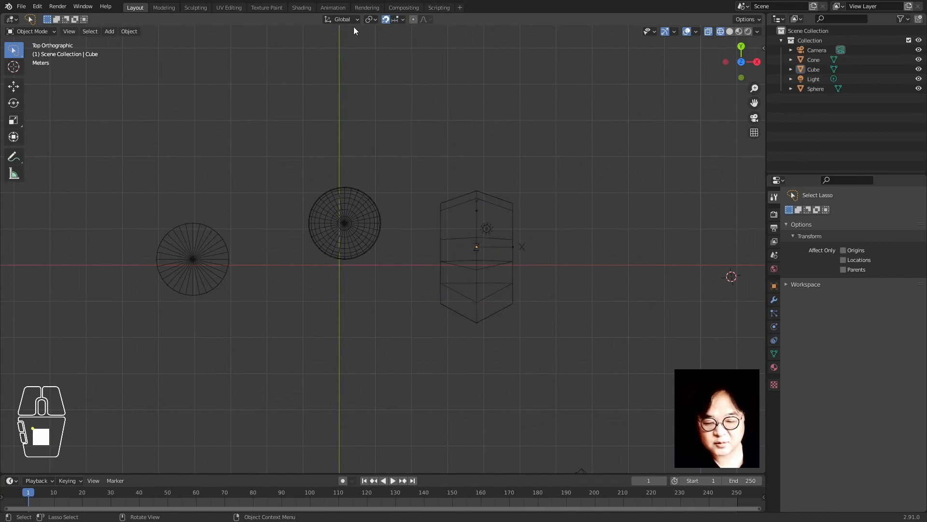
pyautogui.click(396, 18)
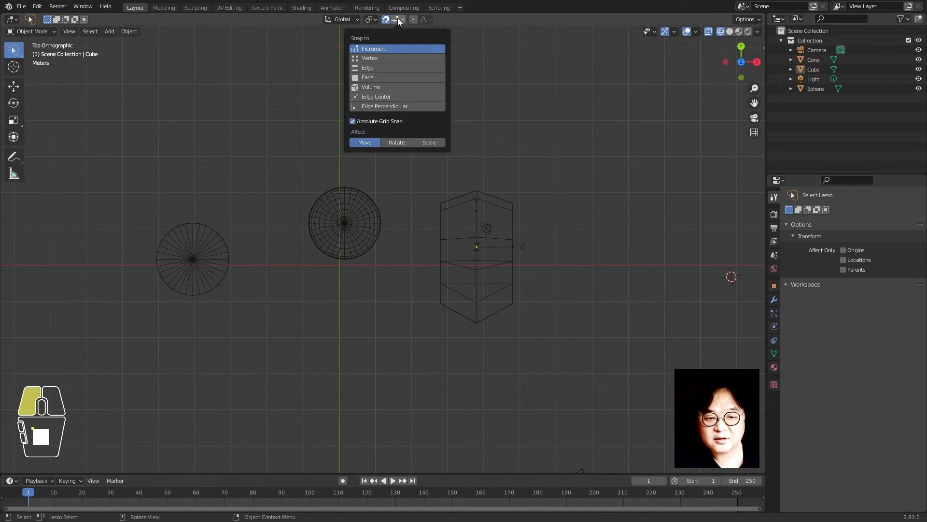
pyautogui.click(392, 58)
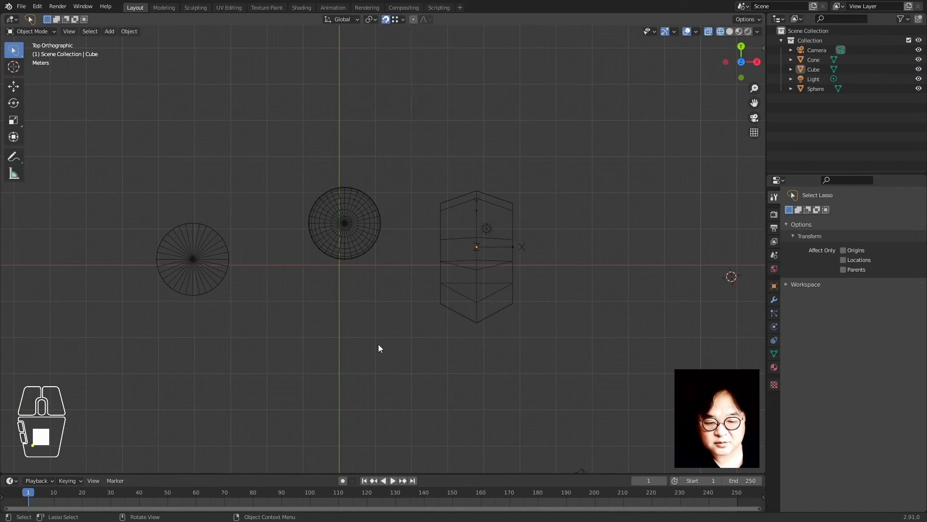
pyautogui.moveTo(379, 344)
pyautogui.mouseDown(button='middle')
pyautogui.moveTo(311, 275)
pyautogui.moveTo(350, 316)
pyautogui.moveTo(374, 323)
pyautogui.mouseUp(button='middle')
# Switch to solid shading and place the cube against the sphere
pyautogui.press('z')
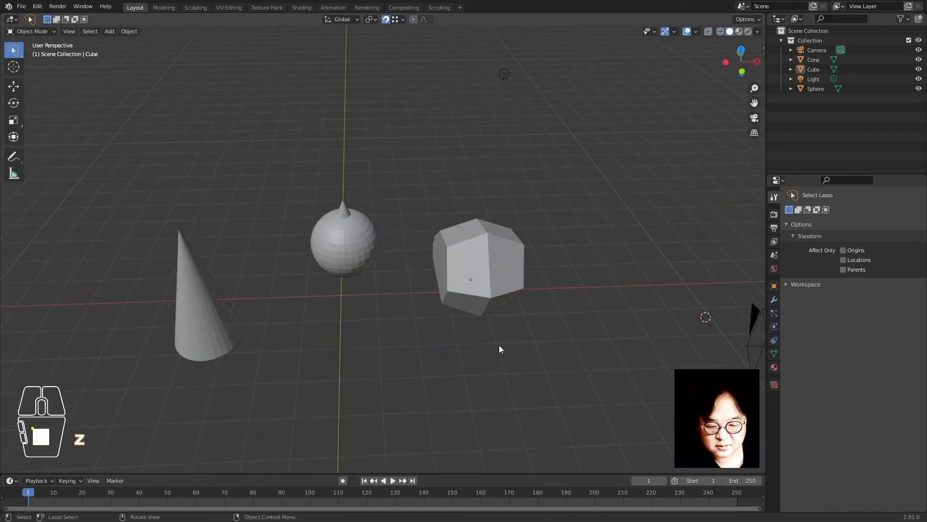
pyautogui.click(458, 280)
pyautogui.press('g')
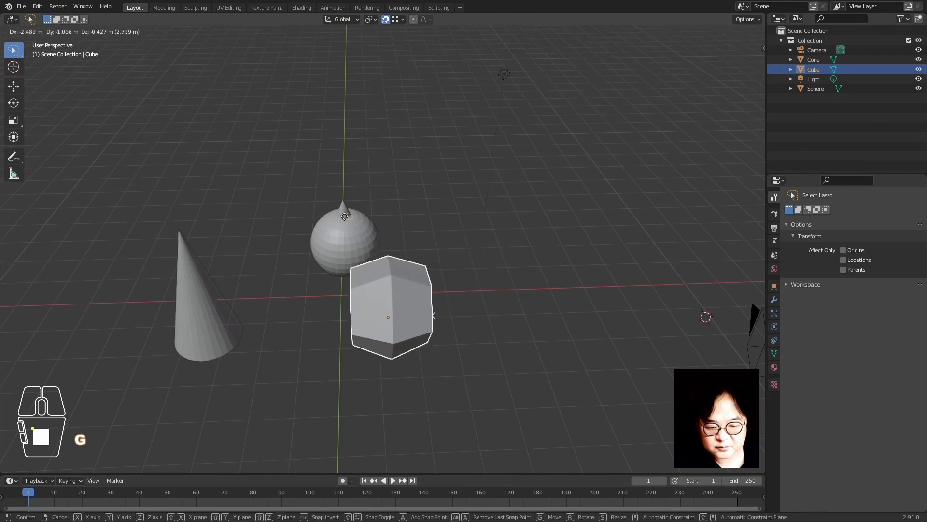
pyautogui.click(345, 216)
pyautogui.moveTo(311, 306); pyautogui.dragTo(354, 277, button='middle')
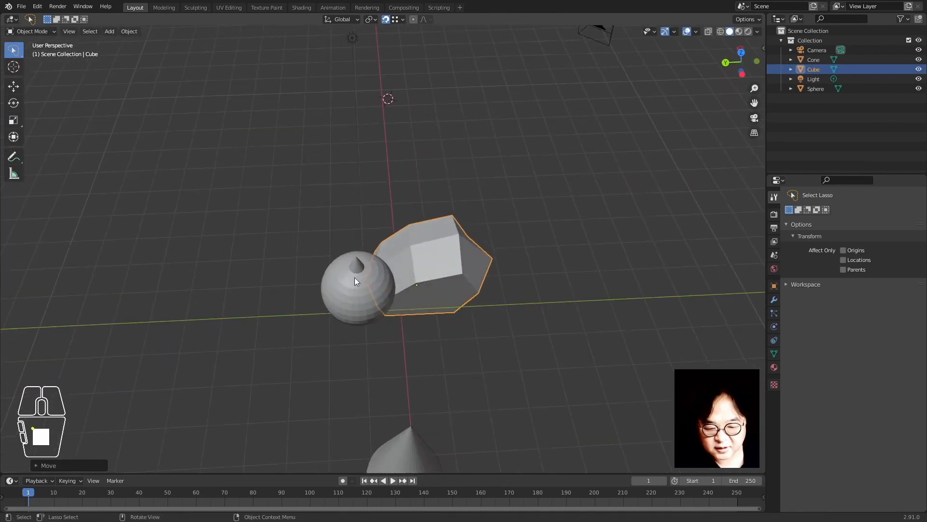
# Move the sphere so it sits touching beside the cube
pyautogui.click(355, 278)
pyautogui.press('g')
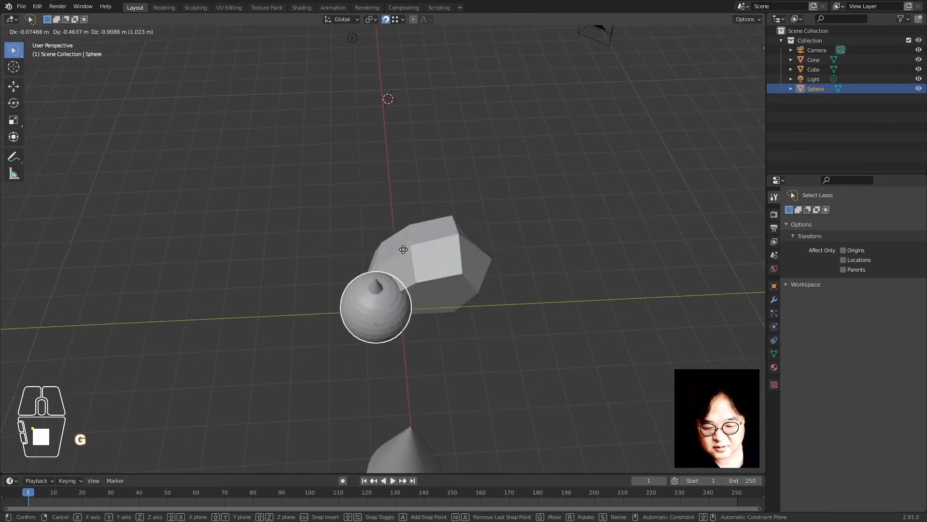
pyautogui.click(403, 250)
pyautogui.moveTo(424, 346); pyautogui.dragTo(330, 320, button='middle')
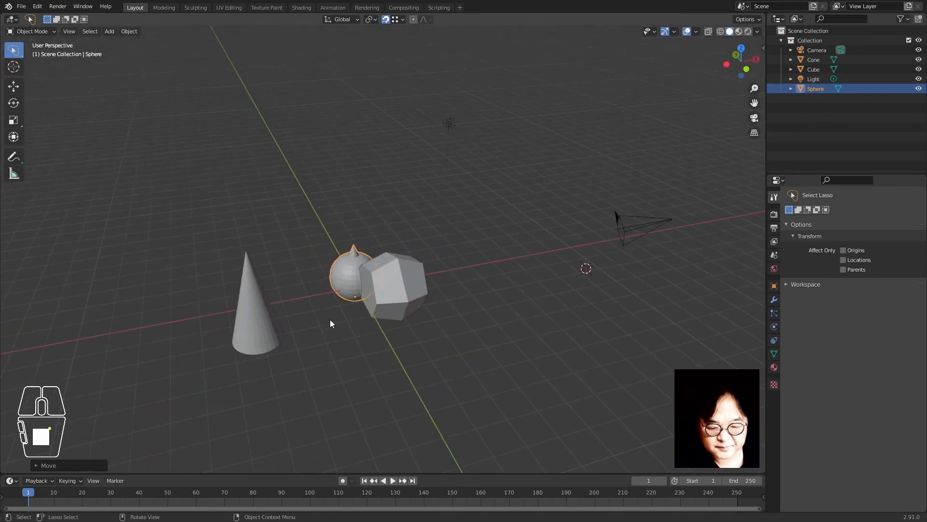
pyautogui.scroll(3, 339, 315)
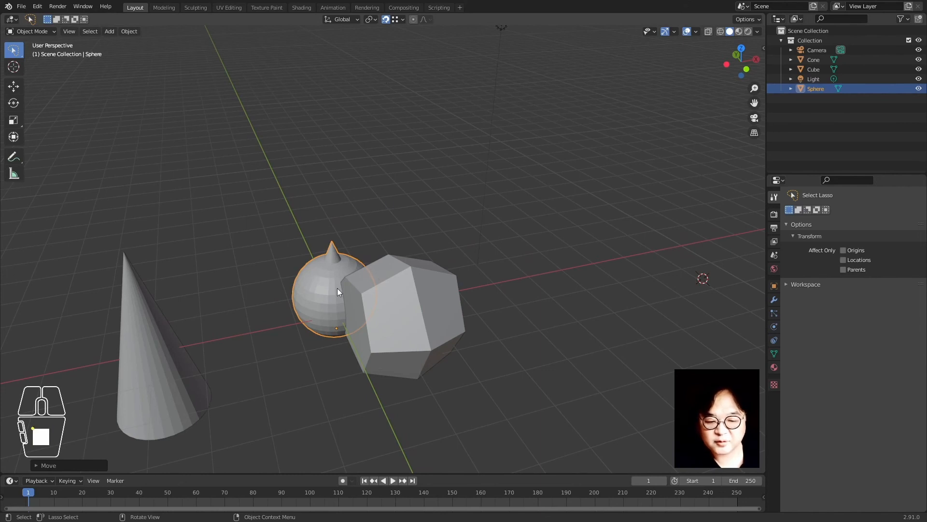
# Set the Snapping popover's Snap With option to Center
pyautogui.click(400, 22)
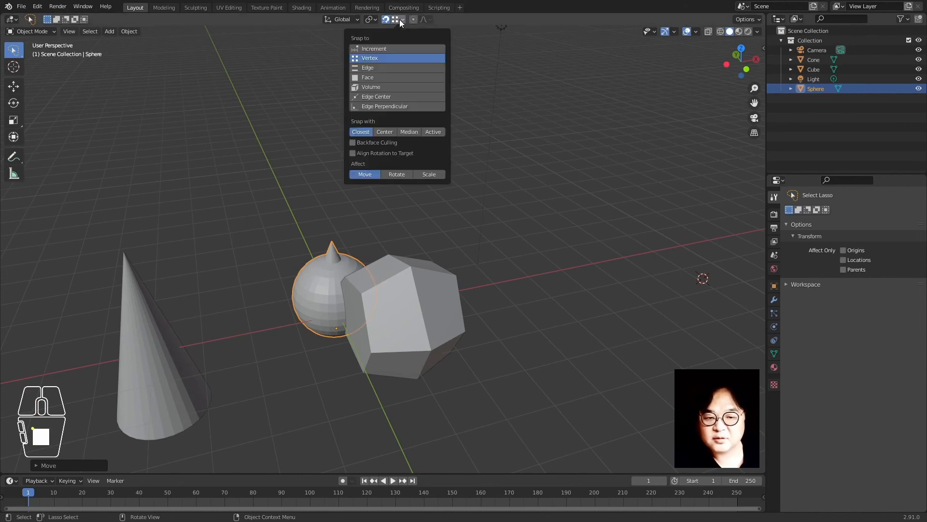
pyautogui.click(385, 134)
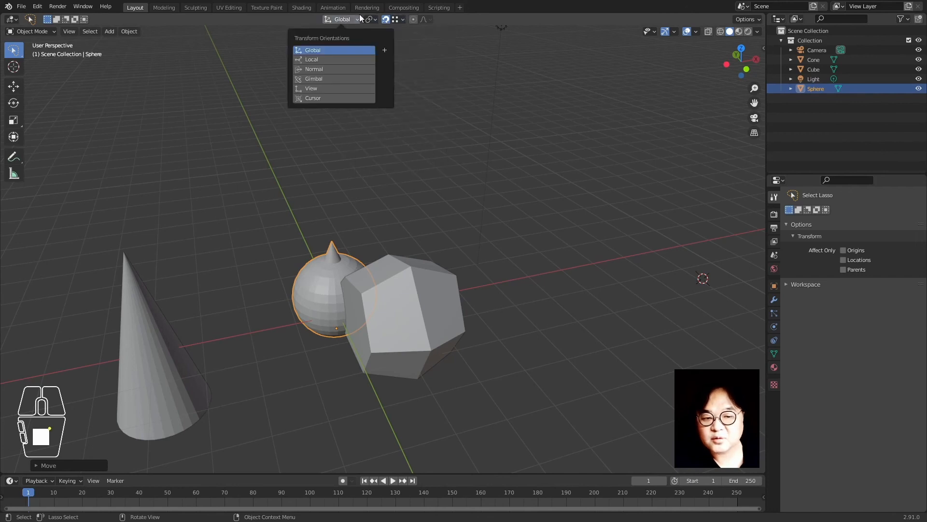
pyautogui.moveTo(375, 16)
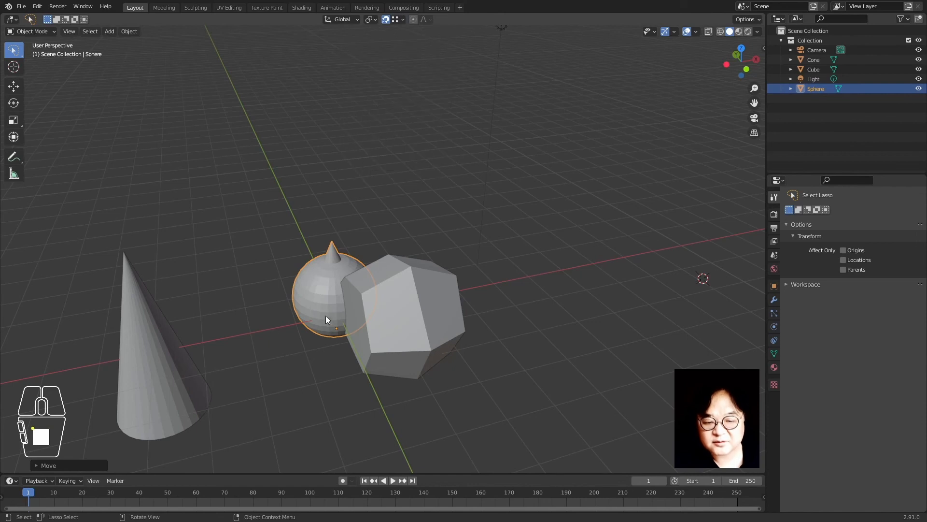
# Move the sphere repeatedly, checking from several angles, until it sits centred on the cube's top
pyautogui.moveTo(326, 315); pyautogui.dragTo(351, 353, button='middle')
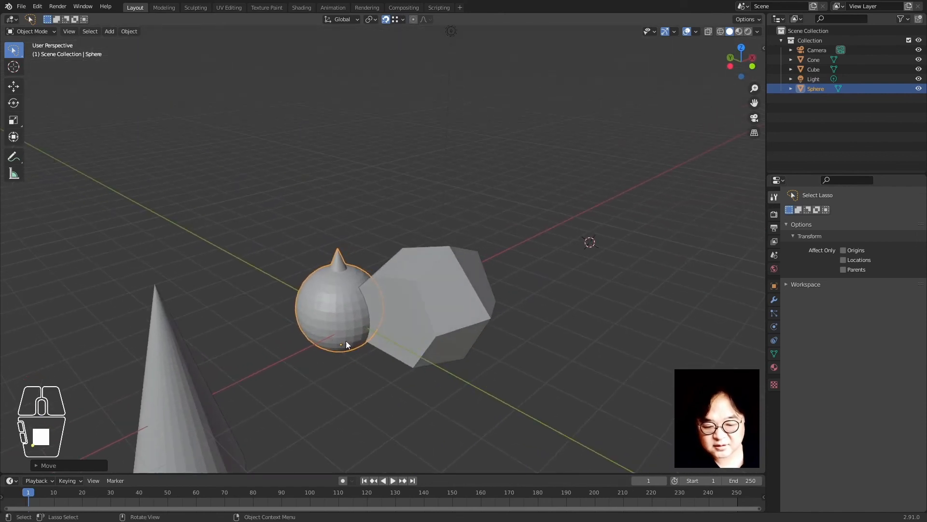
pyautogui.press('g')
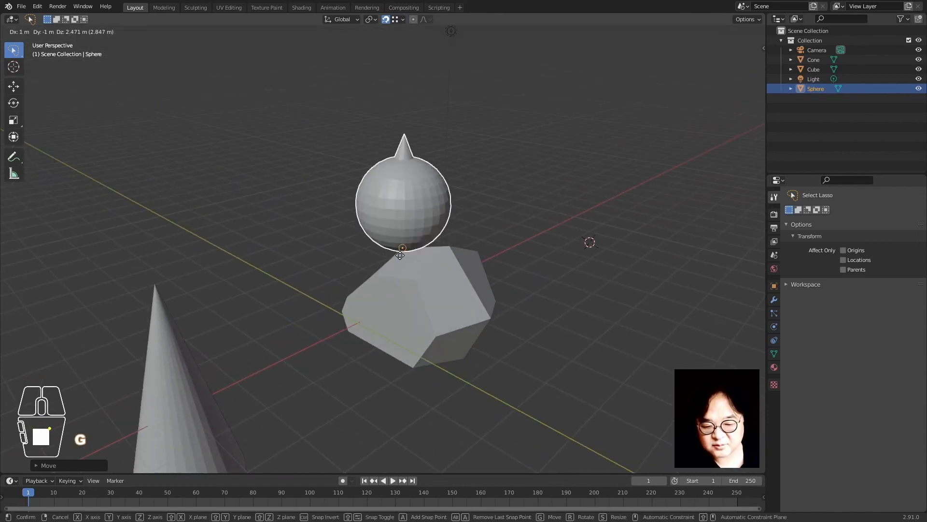
pyautogui.click(398, 259)
pyautogui.moveTo(398, 260)
pyautogui.mouseDown(button='middle')
pyautogui.moveTo(436, 294)
pyautogui.moveTo(413, 268)
pyautogui.mouseUp(button='middle')
pyautogui.press('g')
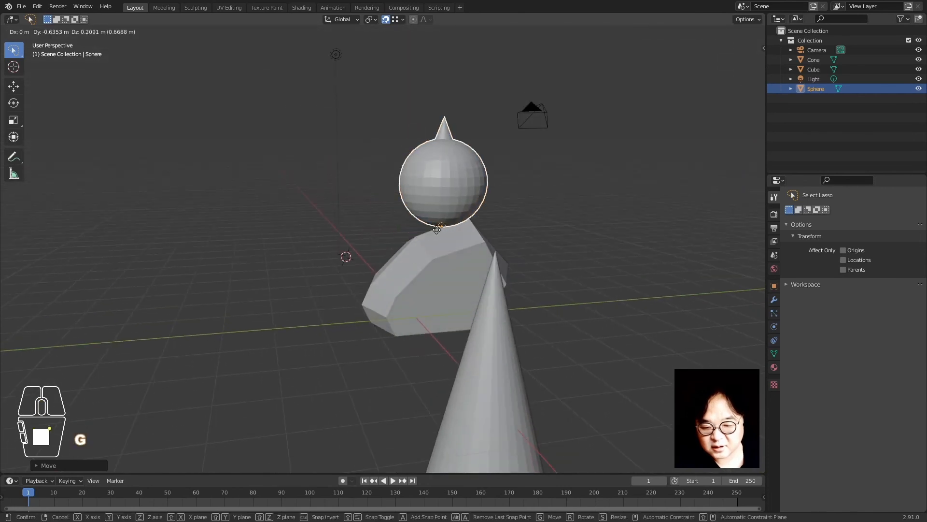
pyautogui.click(459, 222)
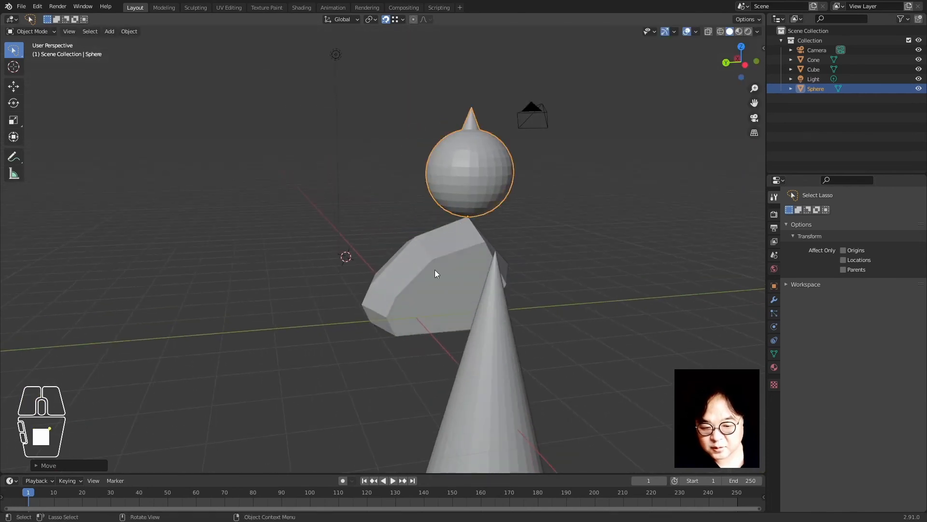
pyautogui.moveTo(463, 210); pyautogui.dragTo(459, 229, button='middle')
pyautogui.press('g')
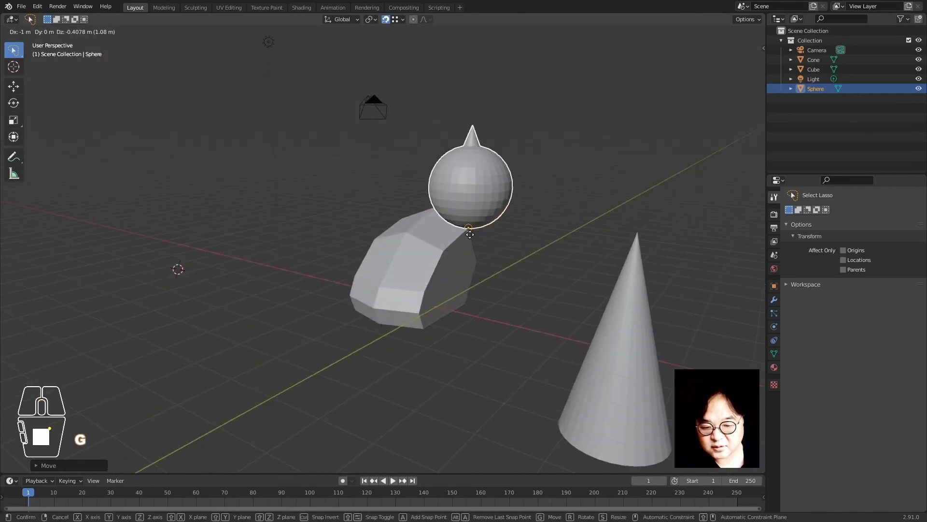
pyautogui.click(523, 351)
pyautogui.press('g')
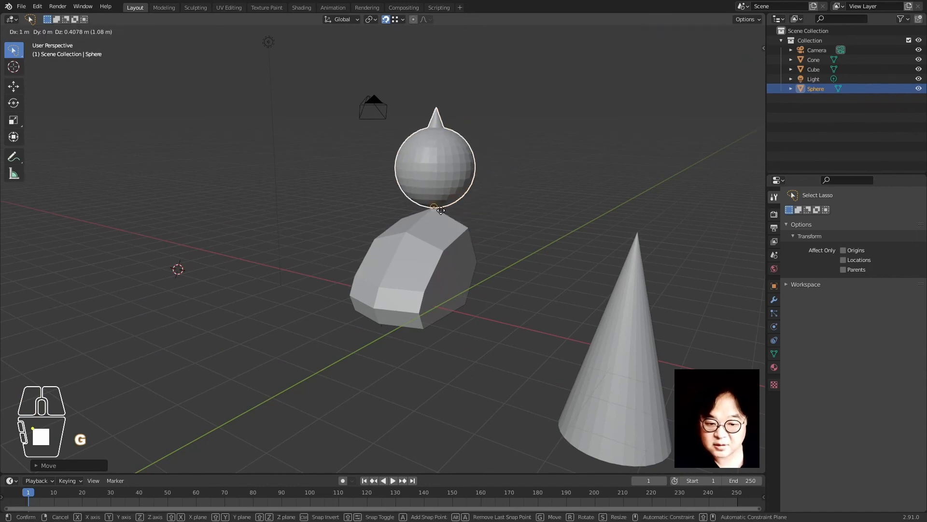
pyautogui.click(575, 387)
pyautogui.click(610, 444)
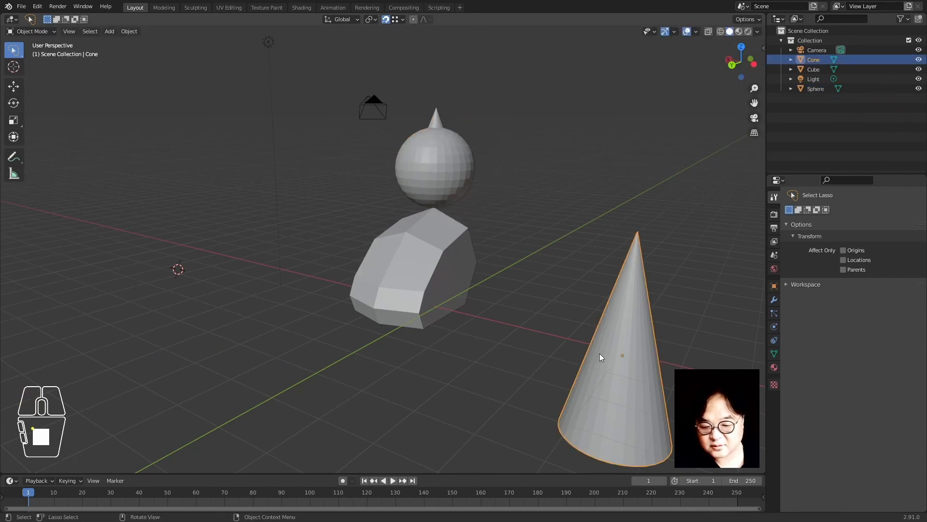
pyautogui.scroll(-3, 599, 353)
pyautogui.moveTo(510, 361)
pyautogui.keyDown('shift'); pyautogui.mouseDown(button='middle')
pyautogui.moveTo(456, 327)
pyautogui.moveTo(458, 304)
pyautogui.mouseUp(button='middle'); pyautogui.keyUp('shift')
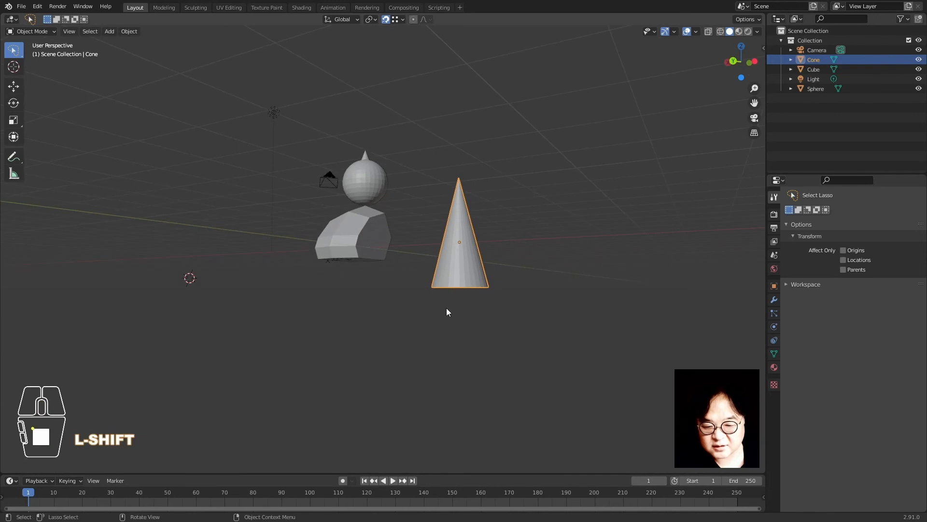
pyautogui.hotkey('shift', 'z')
pyautogui.click(485, 305)
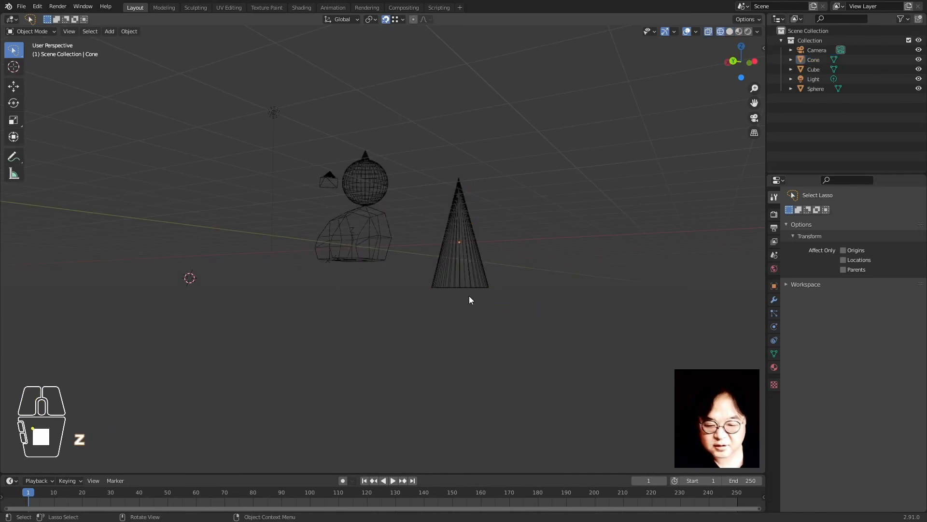
pyautogui.press('1')
pyautogui.click(464, 275)
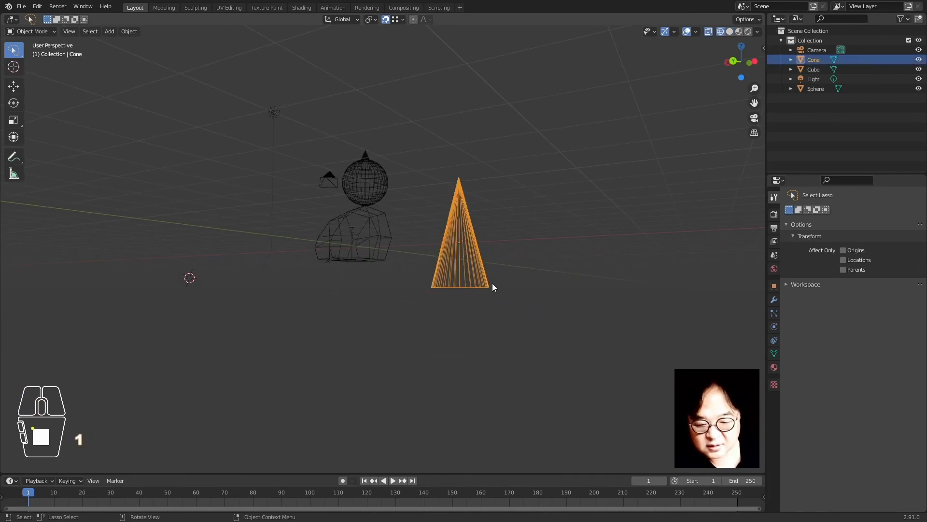
pyautogui.moveTo(491, 285)
pyautogui.mouseDown()
pyautogui.moveTo(407, 290)
pyautogui.moveTo(480, 283)
pyautogui.moveTo(440, 286)
pyautogui.mouseUp()
pyautogui.click(472, 284)
pyautogui.press('1')
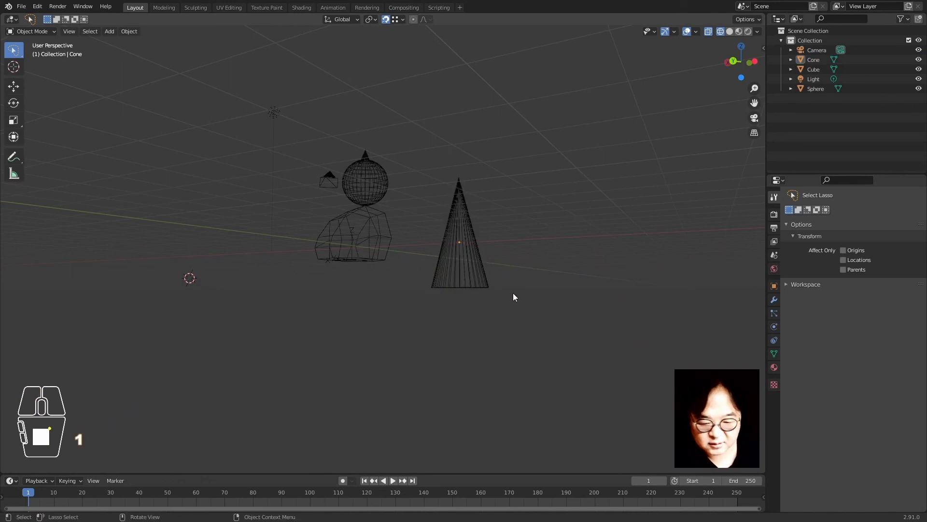
pyautogui.click(459, 272)
pyautogui.moveTo(511, 278)
pyautogui.mouseDown(button='middle')
pyautogui.moveTo(419, 335)
pyautogui.moveTo(361, 356)
pyautogui.moveTo(306, 314)
pyautogui.mouseUp(button='middle')
pyautogui.press('z')
# In Edit Mode wireframe, select all the cone's base vertices and snap the 3D cursor to them
pyautogui.press('KP_Decimal')
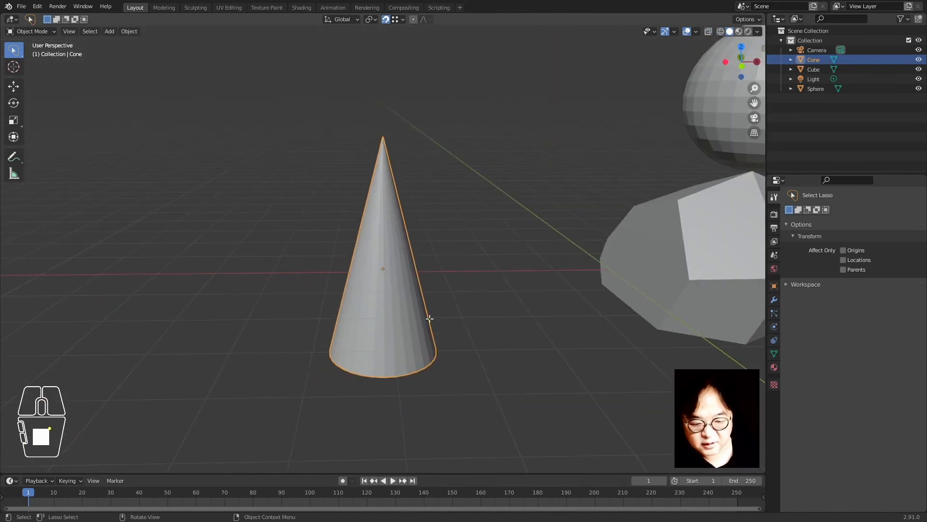
pyautogui.press('Tab')
pyautogui.press('z')
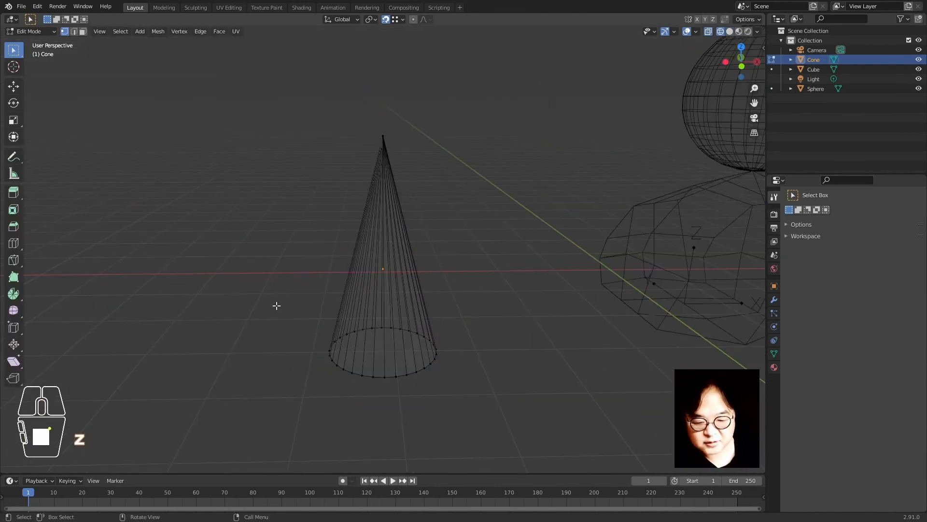
pyautogui.moveTo(420, 292); pyautogui.dragTo(306, 405)
pyautogui.moveTo(13, 50)
pyautogui.mouseDown()
pyautogui.moveTo(39, 118)
pyautogui.moveTo(78, 82)
pyautogui.moveTo(74, 118)
pyautogui.mouseUp()
pyautogui.moveTo(444, 321)
pyautogui.mouseDown()
pyautogui.moveTo(351, 403)
pyautogui.moveTo(333, 399)
pyautogui.mouseUp()
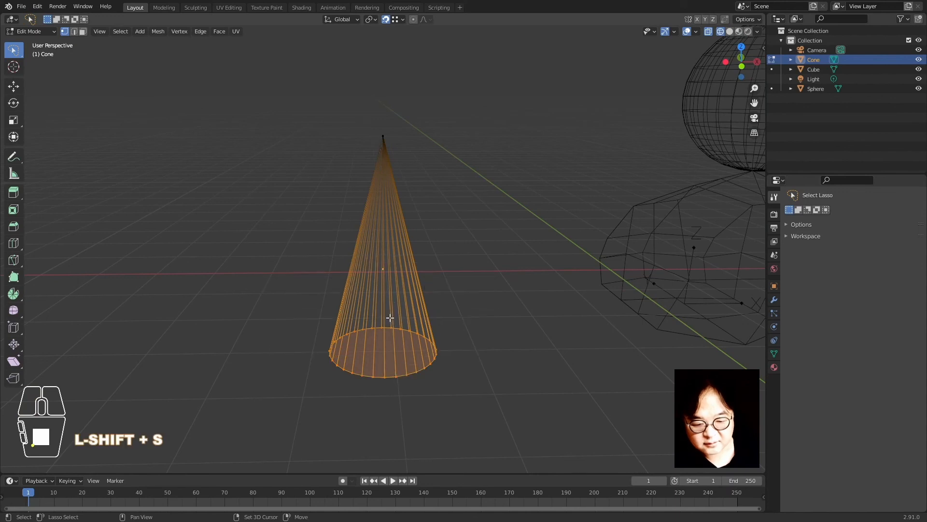
pyautogui.hotkey('shift', 's')
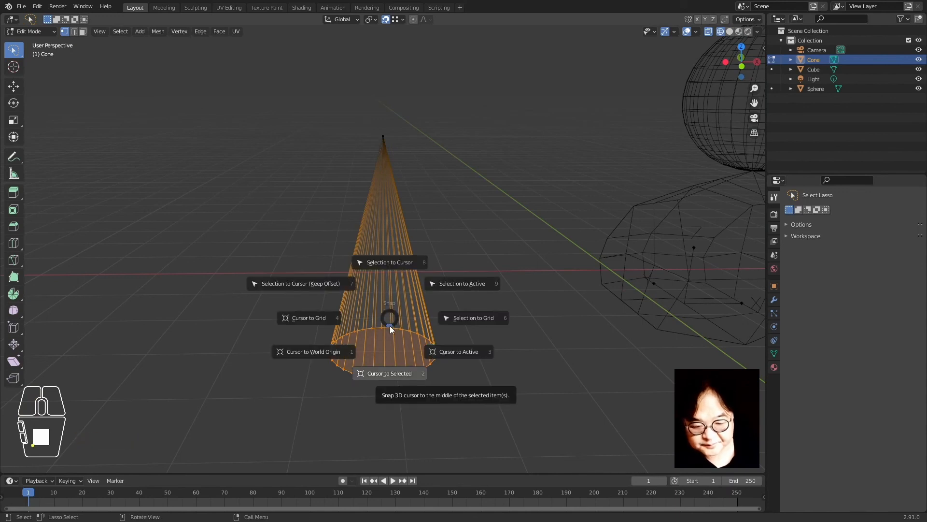
pyautogui.click(389, 325)
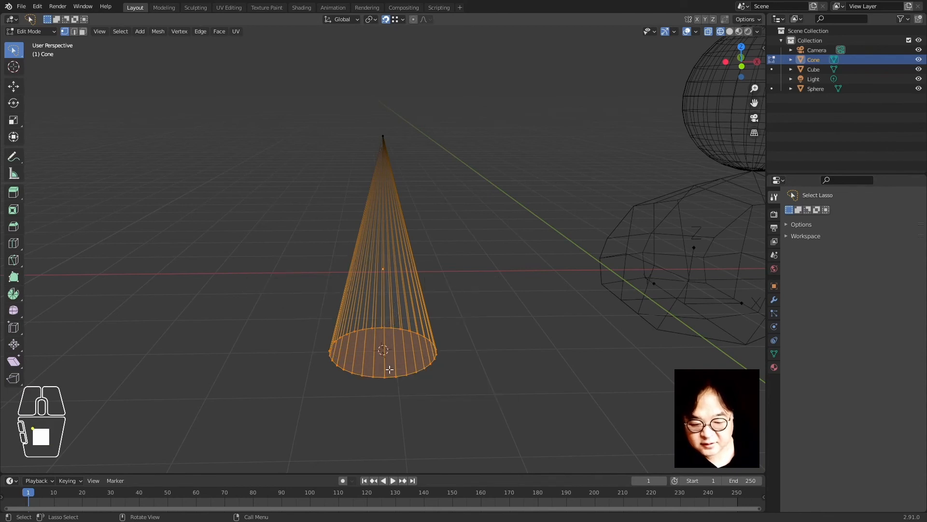
# Set the cone's origin to the 3D cursor and return the viewport to solid shading
pyautogui.press('Tab')
pyautogui.rightClick(389, 290)
pyautogui.moveTo(389, 290)
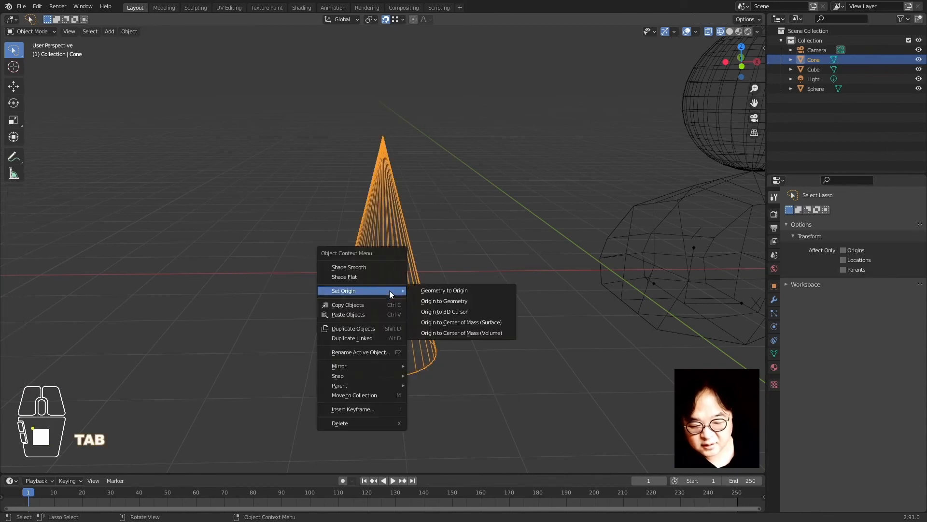
pyautogui.click(443, 314)
pyautogui.click(459, 327)
pyautogui.press('Tab')
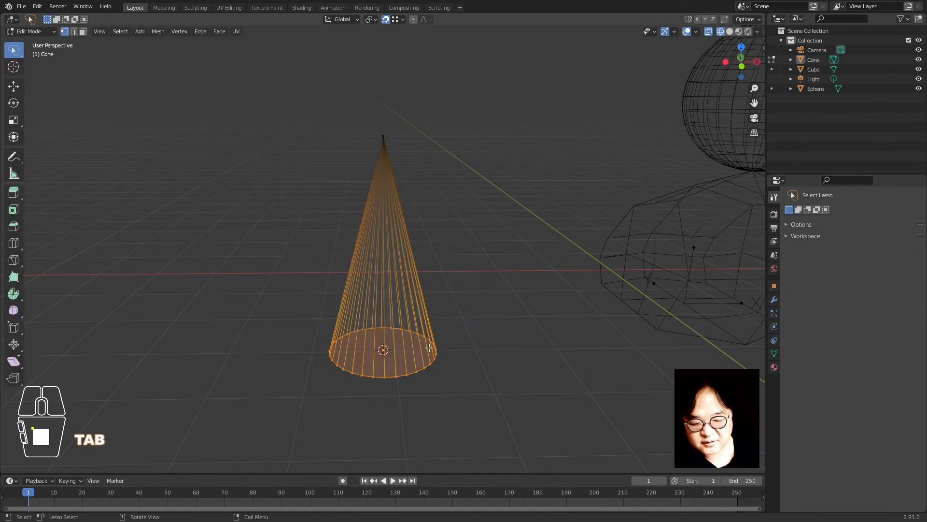
pyautogui.press('Tab')
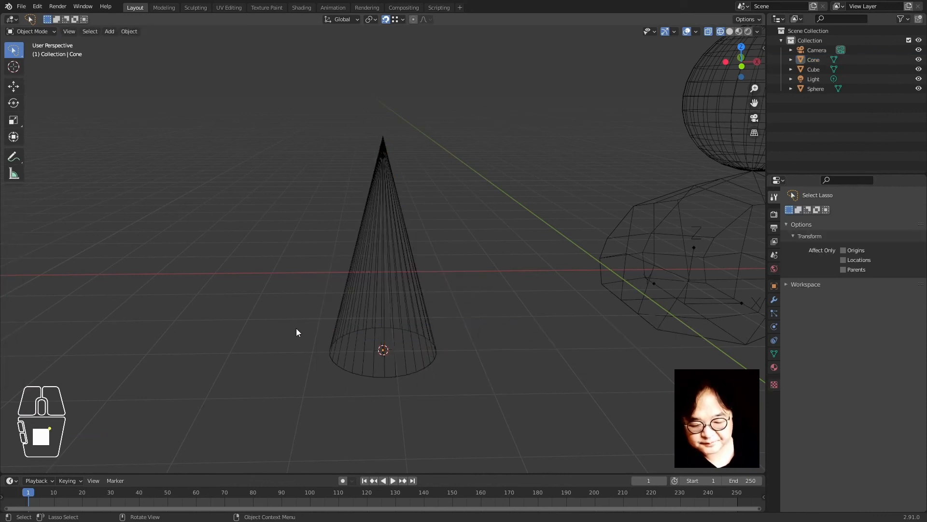
pyautogui.press('z')
pyautogui.click(486, 350)
pyautogui.click(364, 323)
pyautogui.scroll(-2, 415, 356)
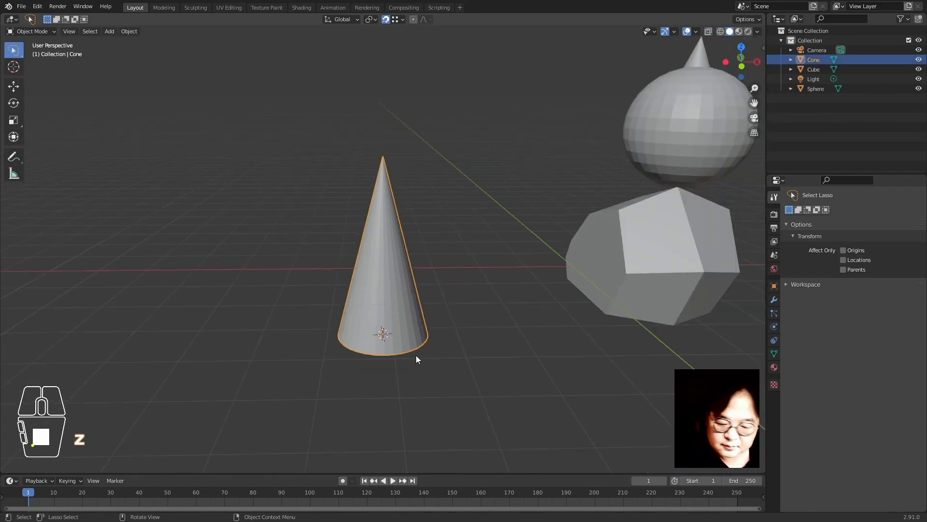
# Move the cone so its base rests on the top of the spiked sphere
pyautogui.moveTo(384, 340); pyautogui.dragTo(437, 329, button='middle')
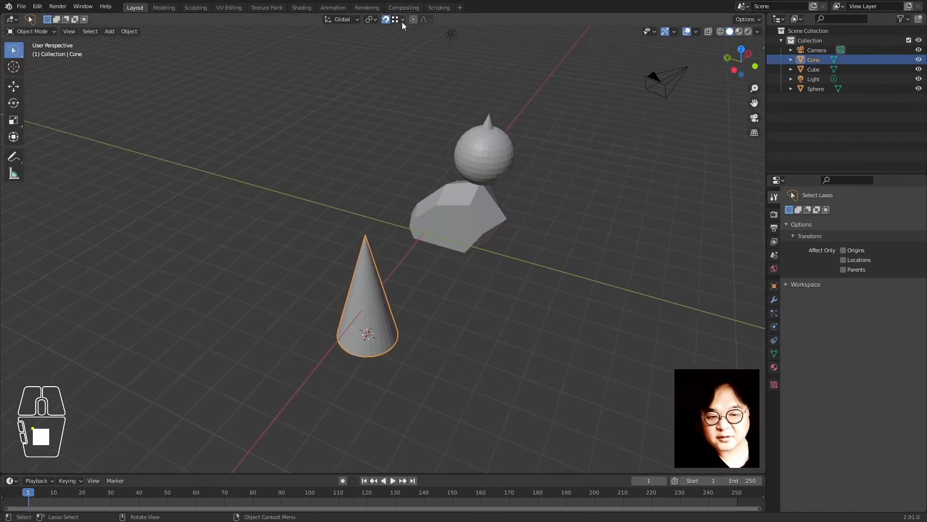
pyautogui.click(403, 20)
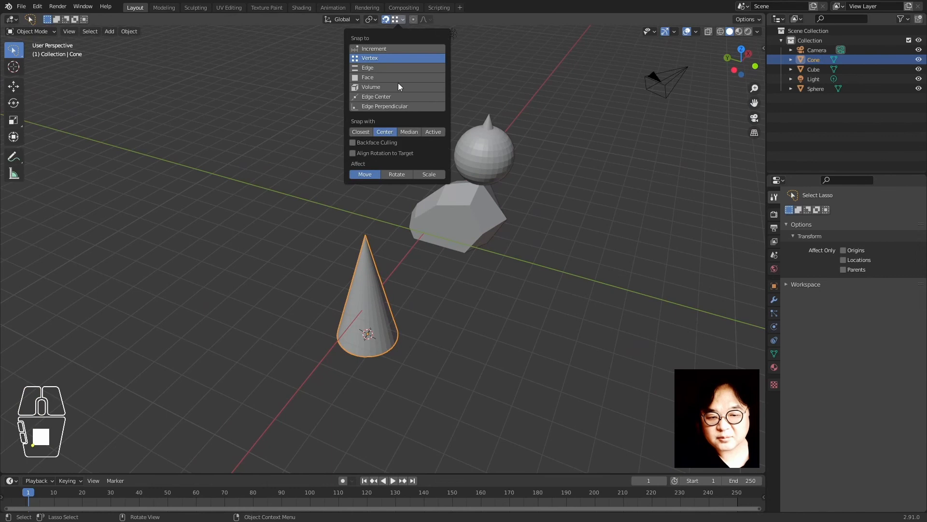
pyautogui.click(459, 410)
pyautogui.click(381, 334)
pyautogui.press('g')
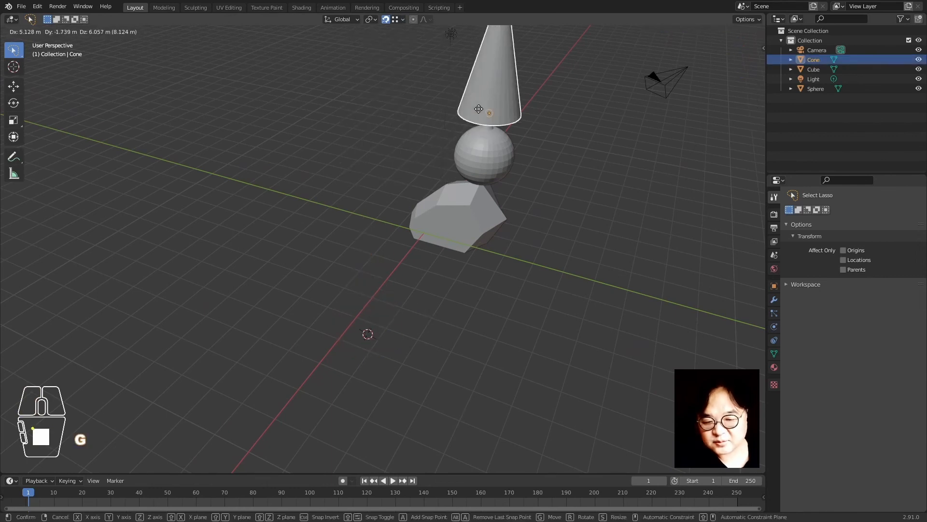
pyautogui.click(479, 111)
# Inspect the cube, sphere and cone stack from a low angle, then open the Snapping popover
pyautogui.press('KP_Decimal')
pyautogui.moveTo(385, 389); pyautogui.dragTo(465, 311, button='middle')
pyautogui.scroll(-2, 464, 310)
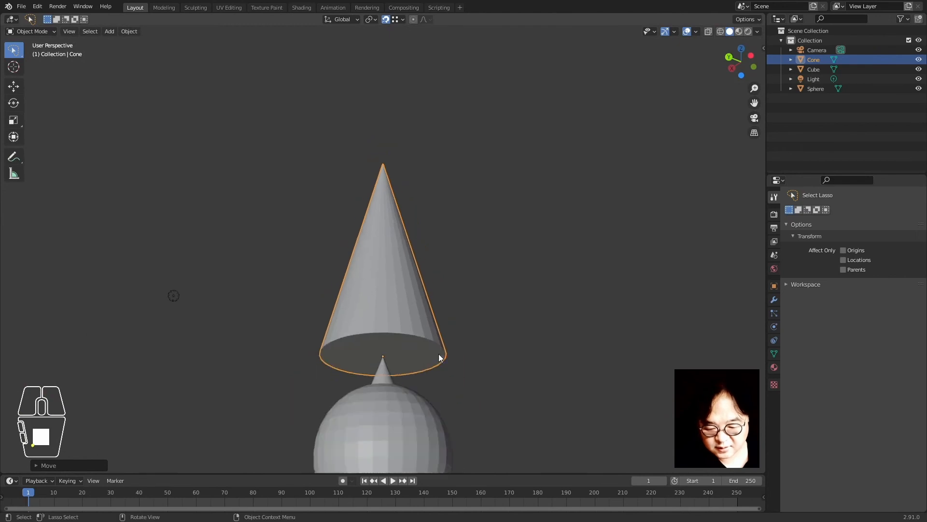
pyautogui.keyDown('shift'); pyautogui.moveTo(405, 357); pyautogui.dragTo(485, 262, button='middle'); pyautogui.keyUp('shift')
pyautogui.scroll(-3, 485, 262)
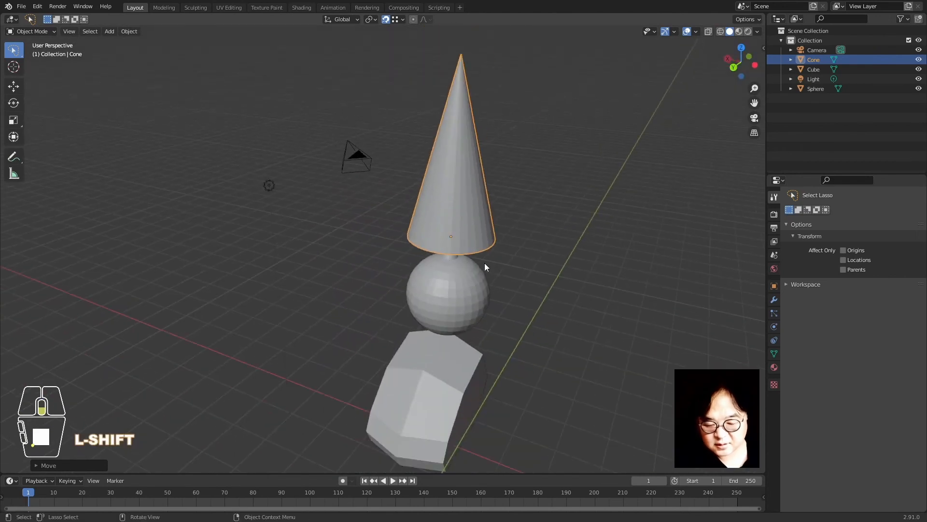
pyautogui.moveTo(489, 341); pyautogui.dragTo(480, 336, button='middle')
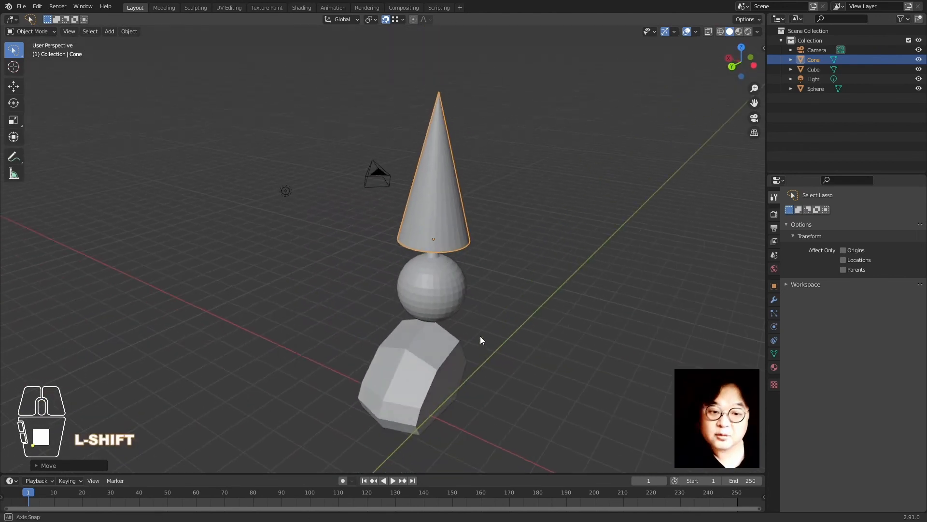
pyautogui.click(403, 20)
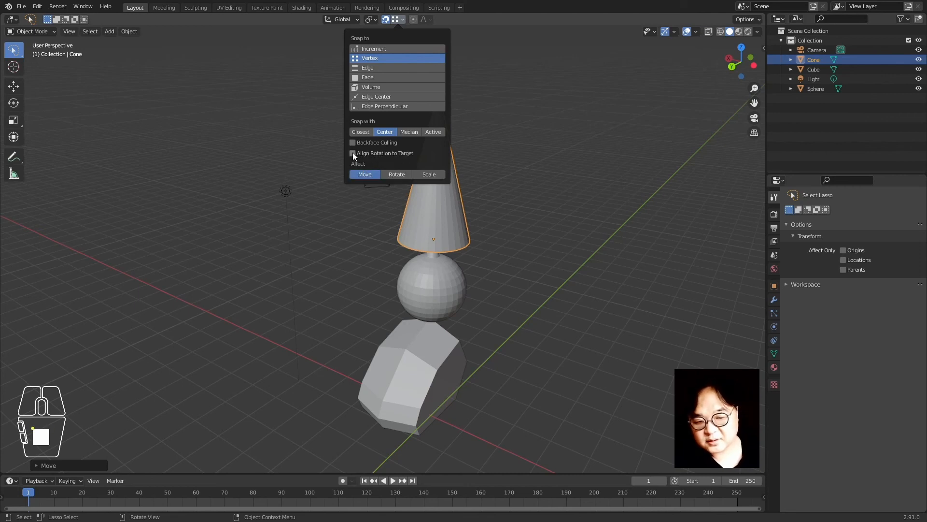
# Move the cone beside the sphere and scale it down to a small spike
pyautogui.press('g')
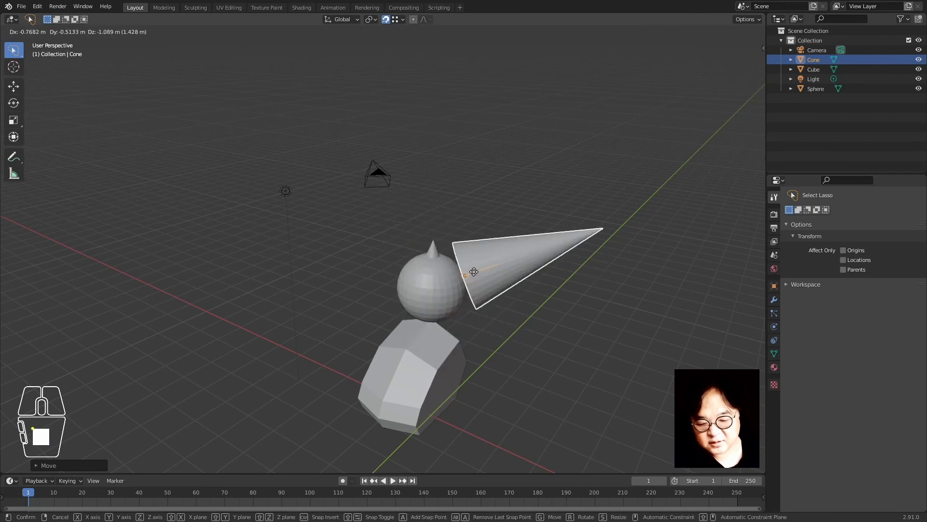
pyautogui.click(474, 271)
pyautogui.press('KP_Decimal')
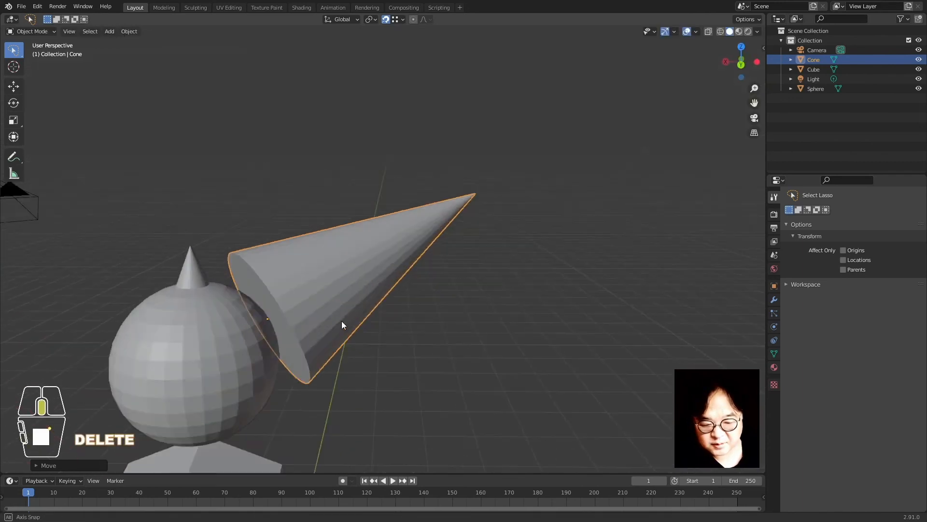
pyautogui.hotkey('shift', 'c')
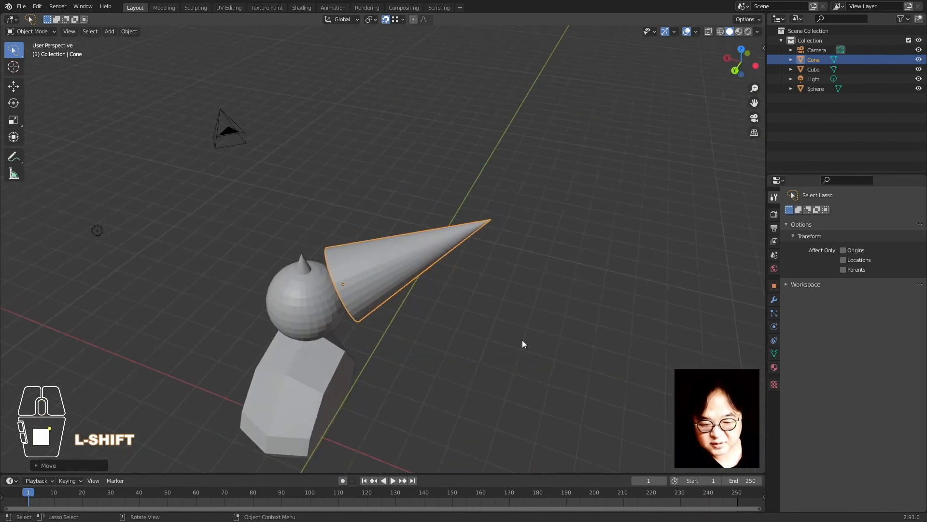
pyautogui.press('s')
pyautogui.click(361, 306)
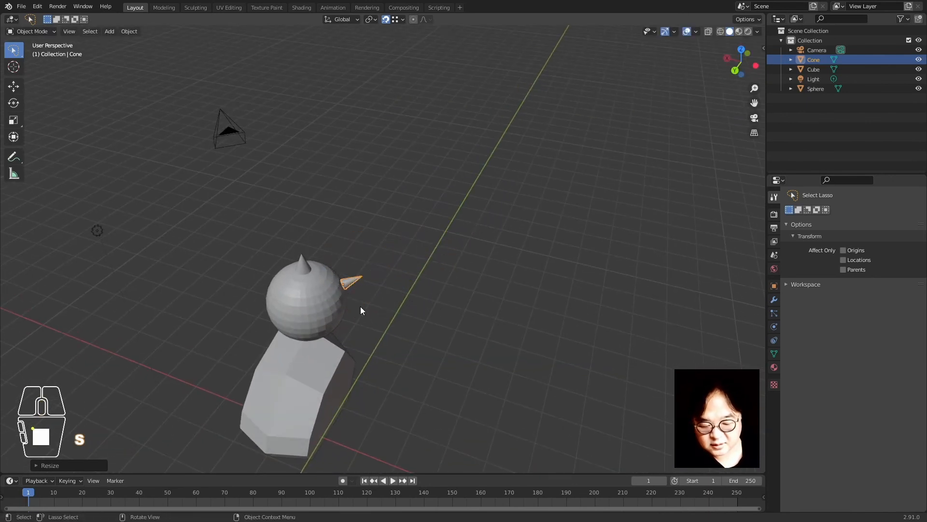
pyautogui.moveTo(361, 306)
pyautogui.mouseDown(button='middle')
pyautogui.moveTo(347, 370)
pyautogui.moveTo(336, 341)
pyautogui.moveTo(323, 344)
pyautogui.moveTo(376, 297)
pyautogui.mouseUp(button='middle')
pyautogui.press('KP_Decimal')
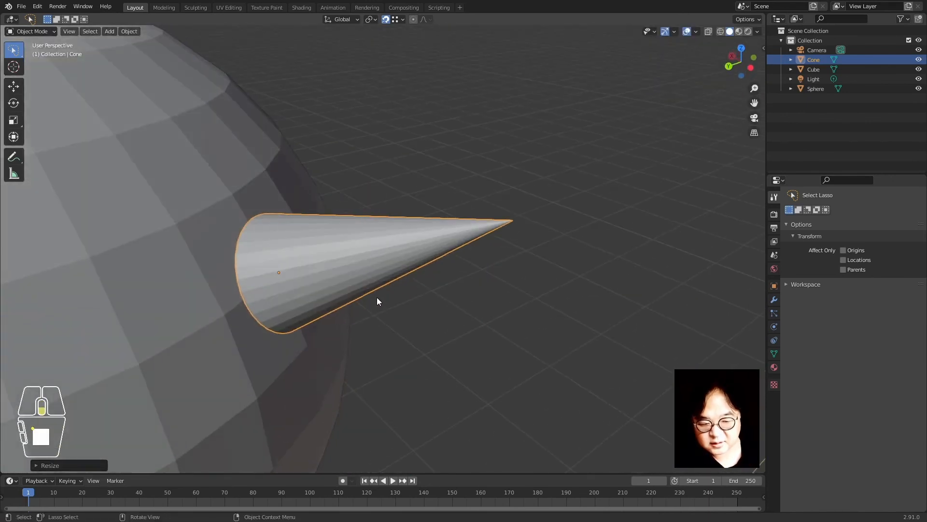
pyautogui.scroll(-7, 376, 298)
# Snap the small cone onto the sphere's side and enable Align Rotation to Target
pyautogui.press('g')
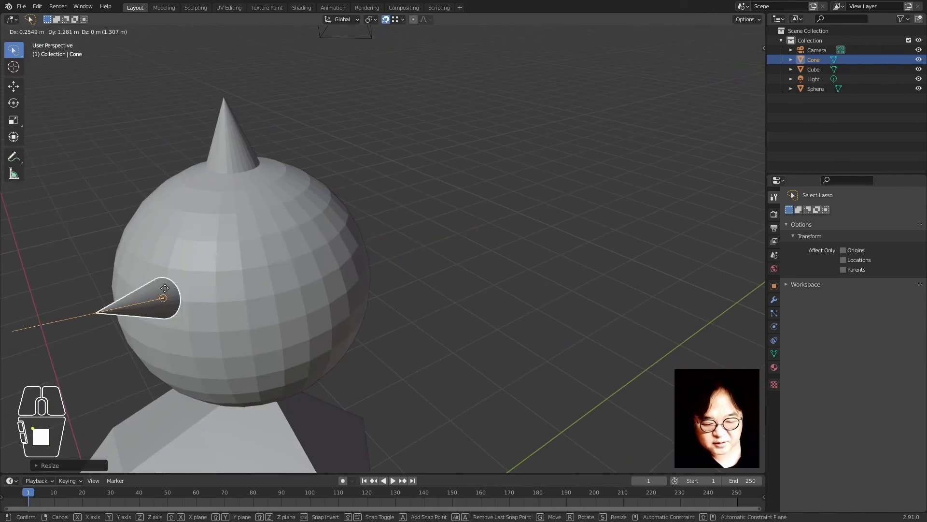
pyautogui.click(172, 281)
pyautogui.moveTo(276, 256); pyautogui.dragTo(324, 249, button='middle')
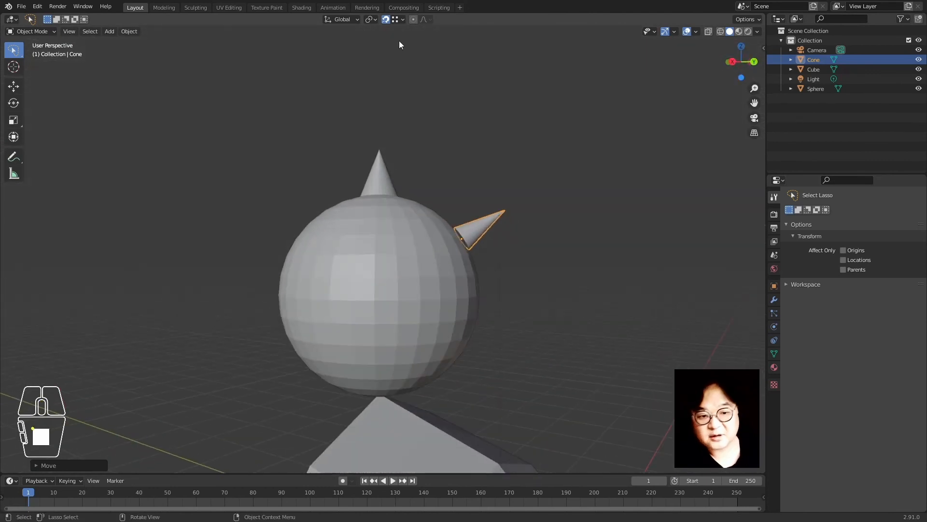
pyautogui.click(402, 20)
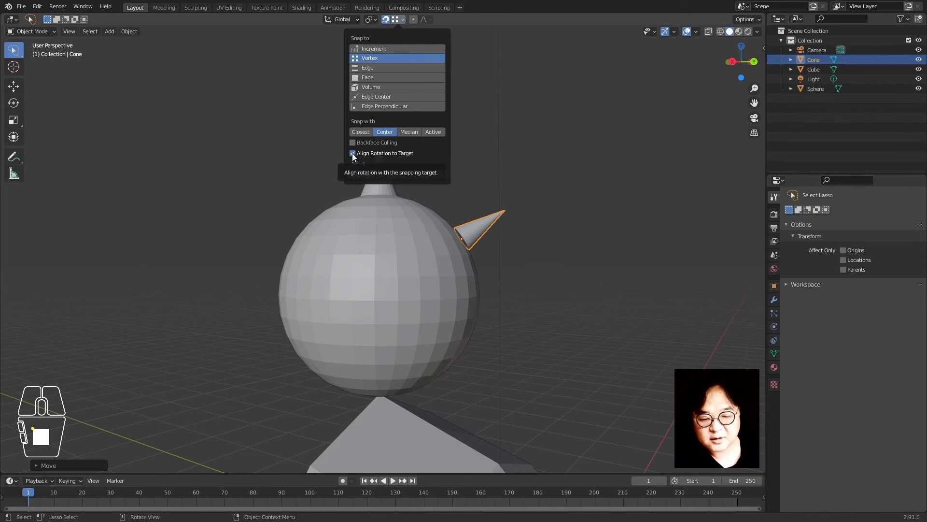
pyautogui.click(387, 153)
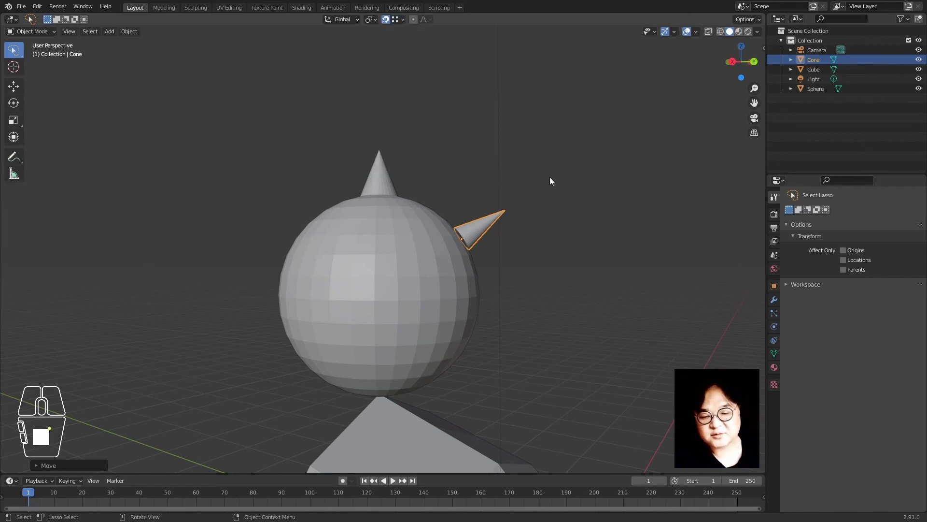
pyautogui.click(514, 198)
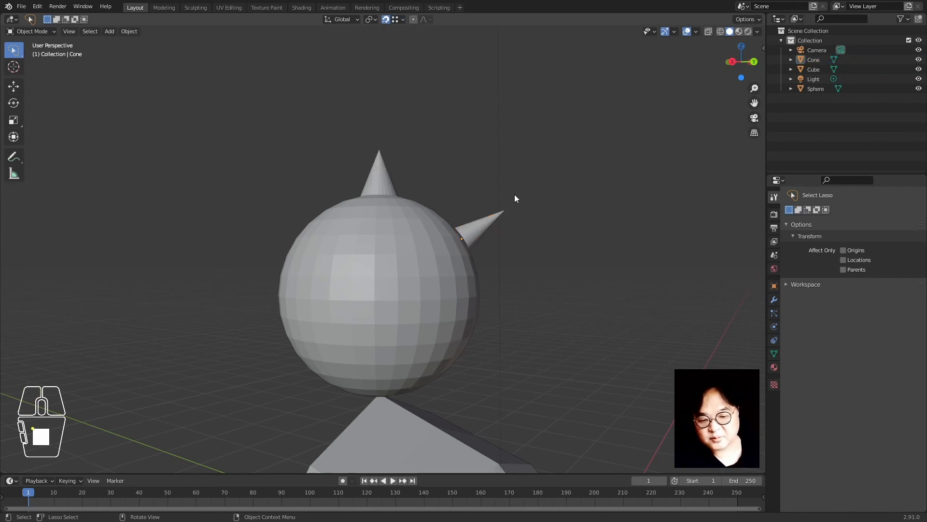
# Move the sphere off to the right, away from the cube
pyautogui.click(483, 230)
pyautogui.moveTo(567, 270); pyautogui.dragTo(500, 308, button='middle')
pyautogui.scroll(5, 404, 300)
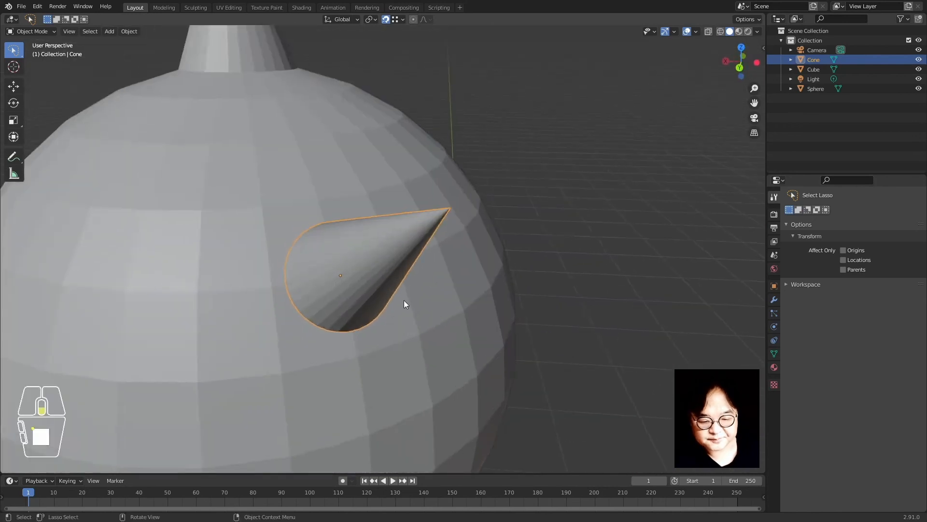
pyautogui.scroll(-6, 403, 303)
pyautogui.keyDown('shift'); pyautogui.moveTo(372, 328); pyautogui.dragTo(352, 281, button='middle'); pyautogui.keyUp('shift')
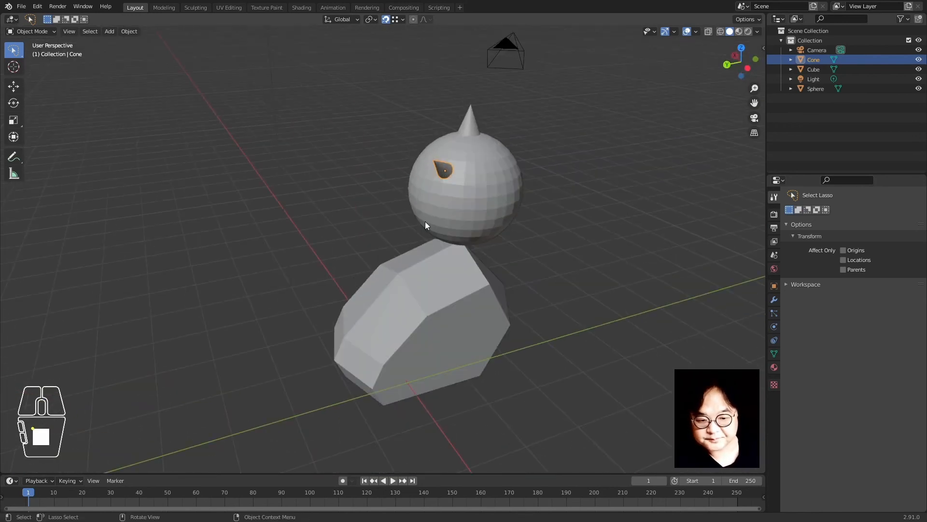
pyautogui.click(483, 155)
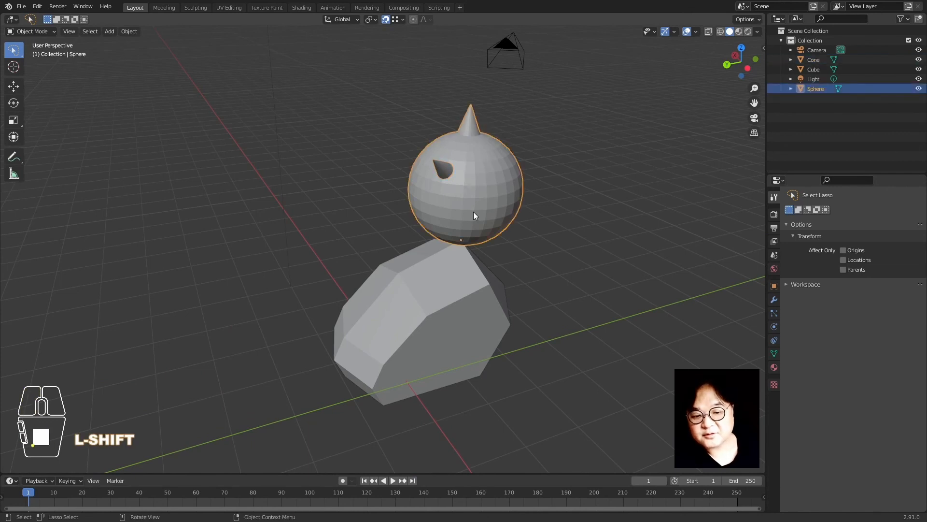
pyautogui.press('g')
pyautogui.click(584, 241)
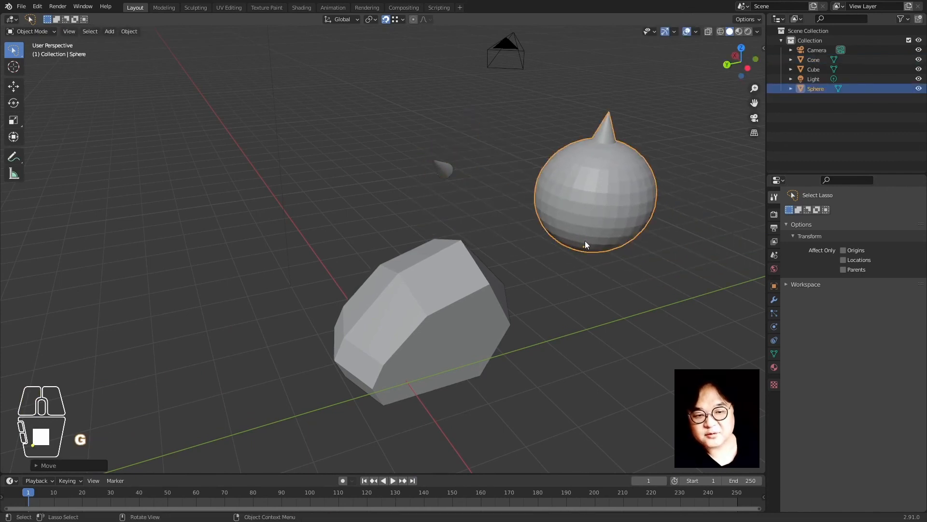
# Clear the cone's scale, rotation and location with Alt+S, Alt+R and Alt+G
pyautogui.scroll(-2, 544, 260)
pyautogui.scroll(2, 556, 278)
pyautogui.keyDown('shift'); pyautogui.moveTo(571, 296); pyautogui.dragTo(364, 253, button='middle'); pyautogui.keyUp('shift')
pyautogui.click(293, 164)
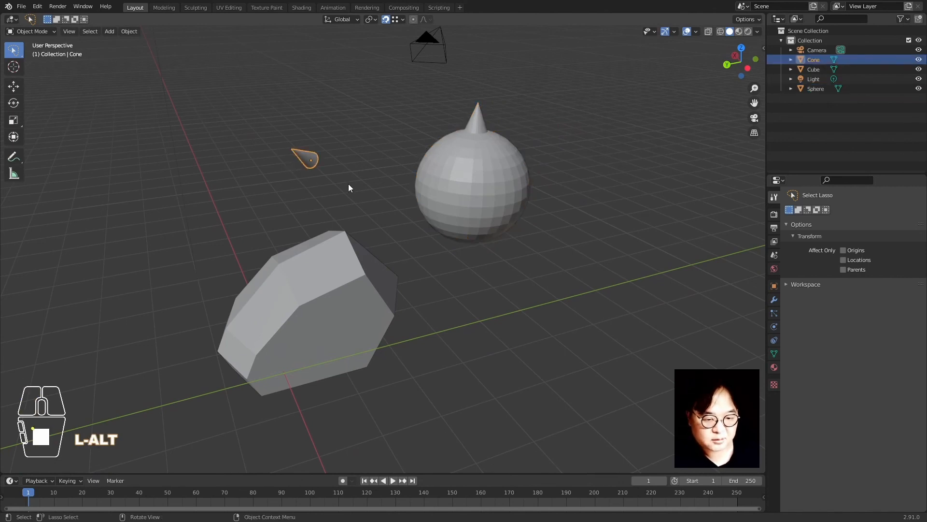
pyautogui.hotkey('alt', 's')
pyautogui.hotkey('alt', 'r')
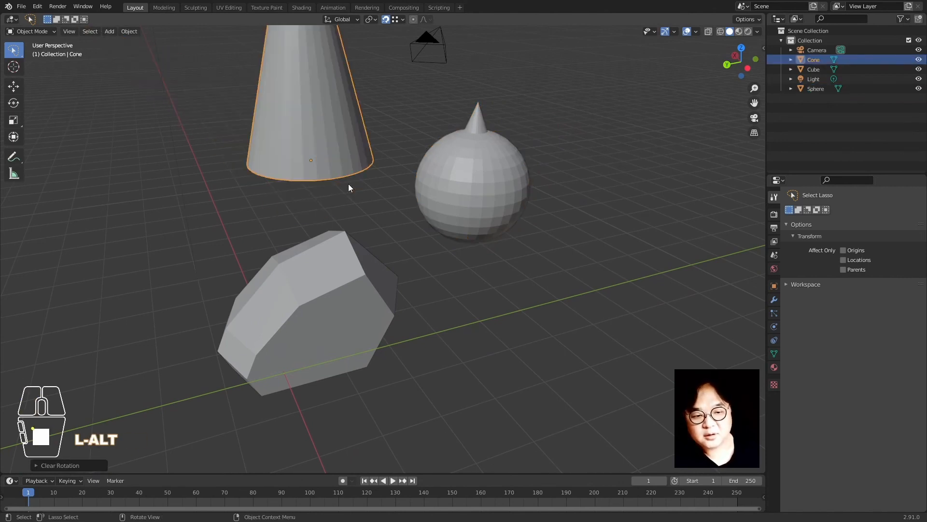
pyautogui.hotkey('alt', 'g')
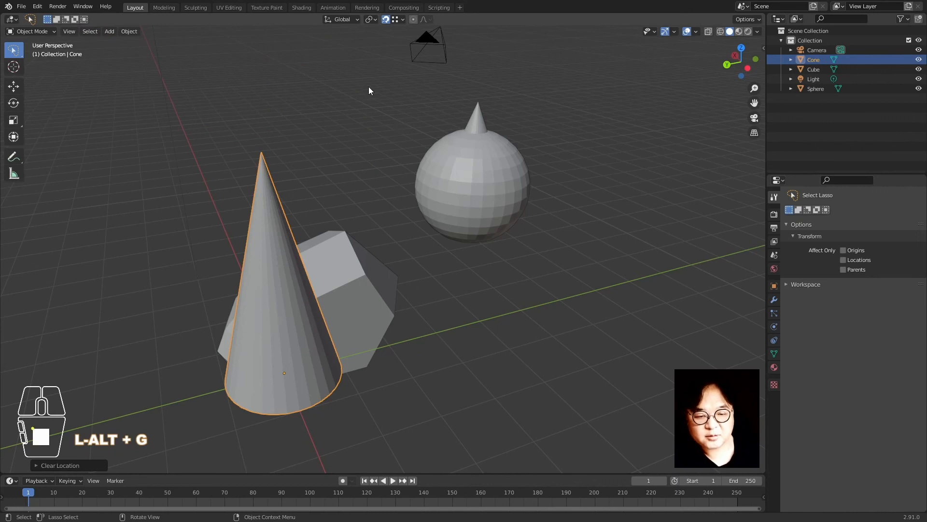
# Turn off snapping and move the cone along the Y axis
pyautogui.click(390, 21)
pyautogui.scroll(-2, 434, 258)
pyautogui.keyDown('shift'); pyautogui.moveTo(386, 275); pyautogui.dragTo(421, 239, button='middle'); pyautogui.keyUp('shift')
pyautogui.press('g')
pyautogui.press('y')
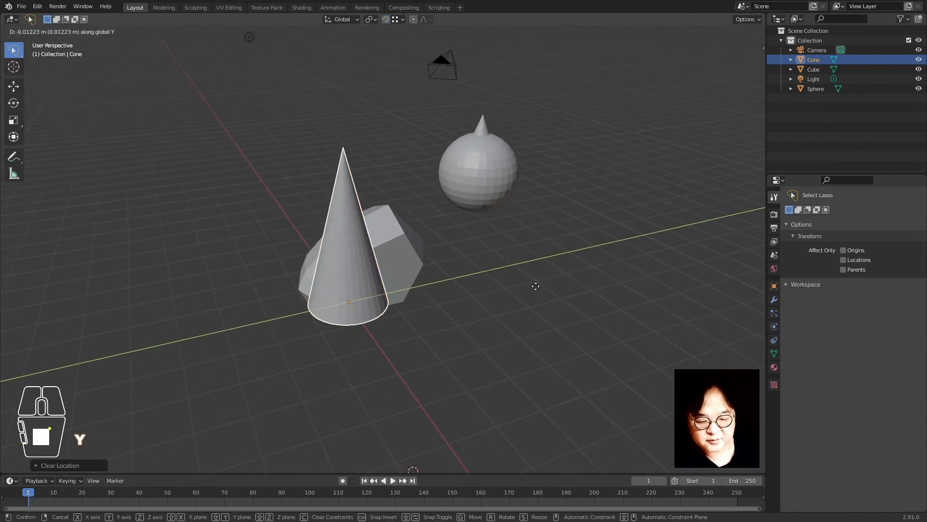
pyautogui.click(460, 277)
# Switch the snap target from Vertex to Increment
pyautogui.moveTo(497, 297); pyautogui.dragTo(454, 271, button='middle')
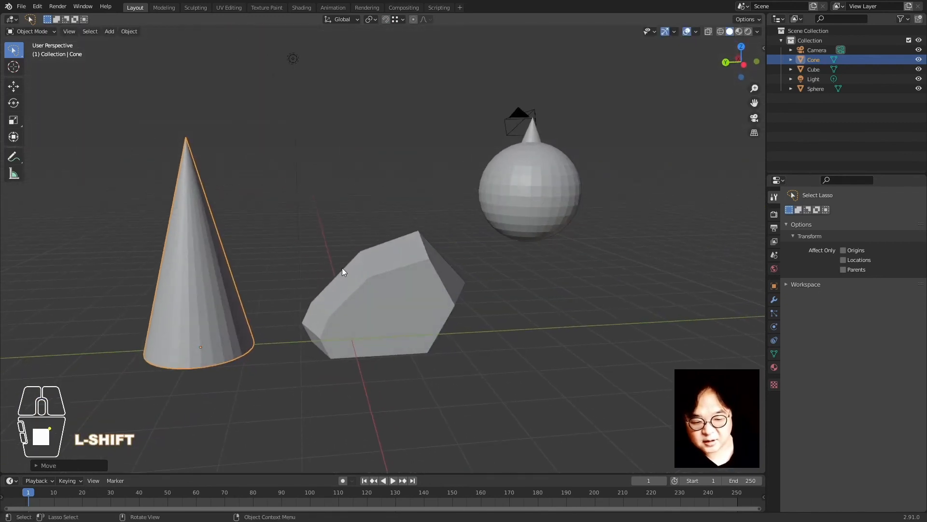
pyautogui.moveTo(342, 267); pyautogui.dragTo(401, 302, button='middle')
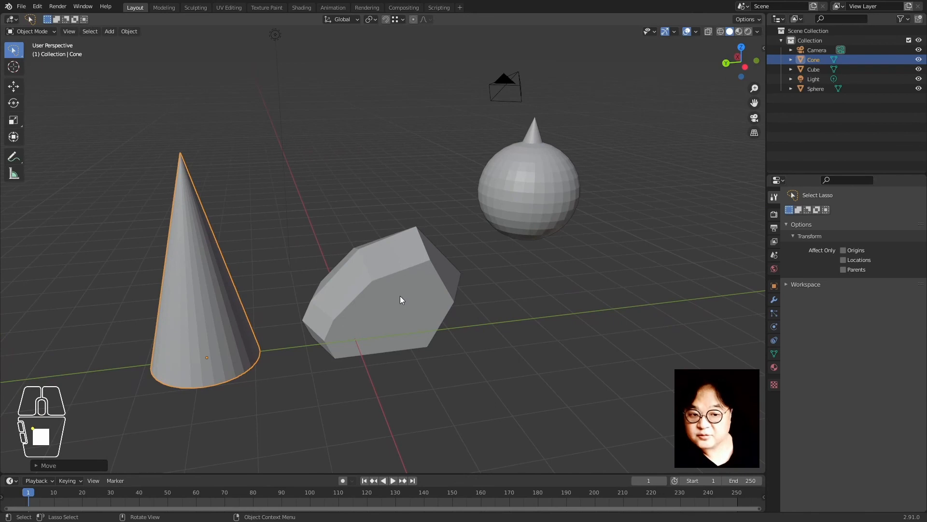
pyautogui.hotkey('shift', 'Tab')
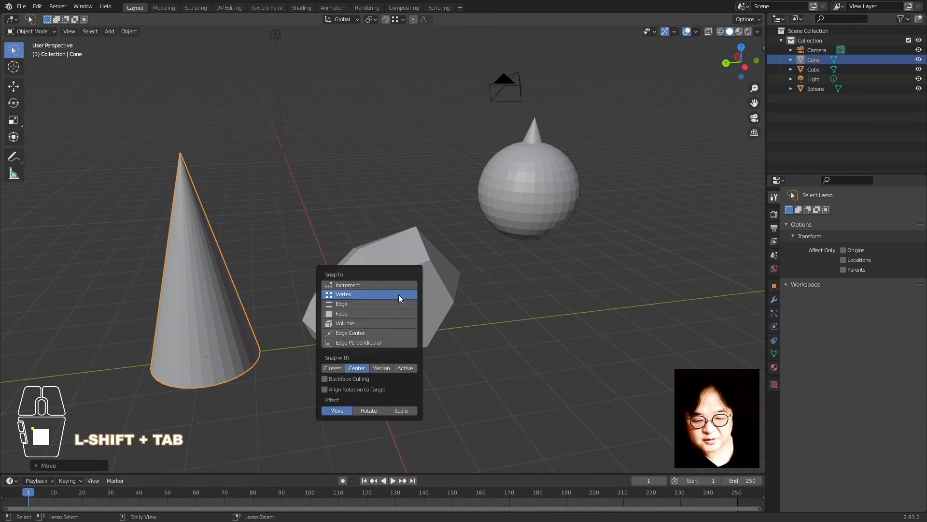
pyautogui.click(399, 285)
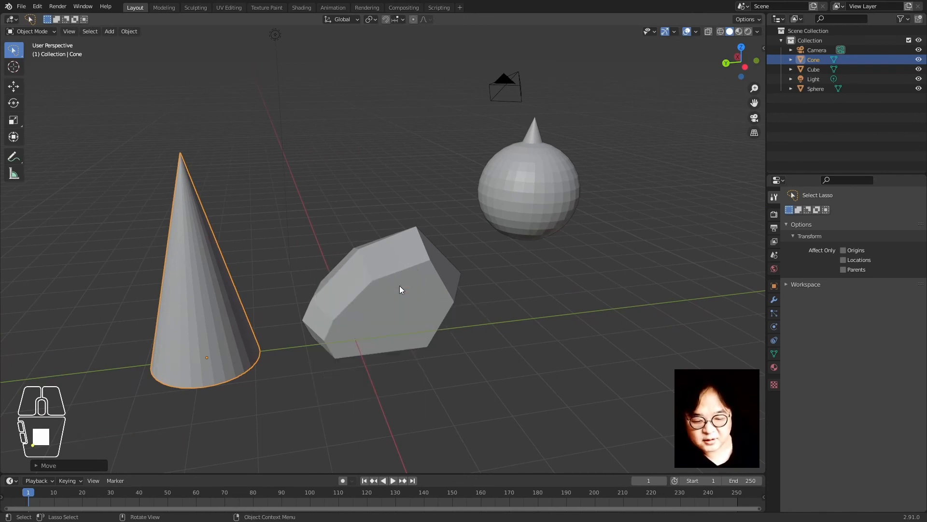
pyautogui.click(296, 214)
pyautogui.click(206, 346)
pyautogui.press('g')
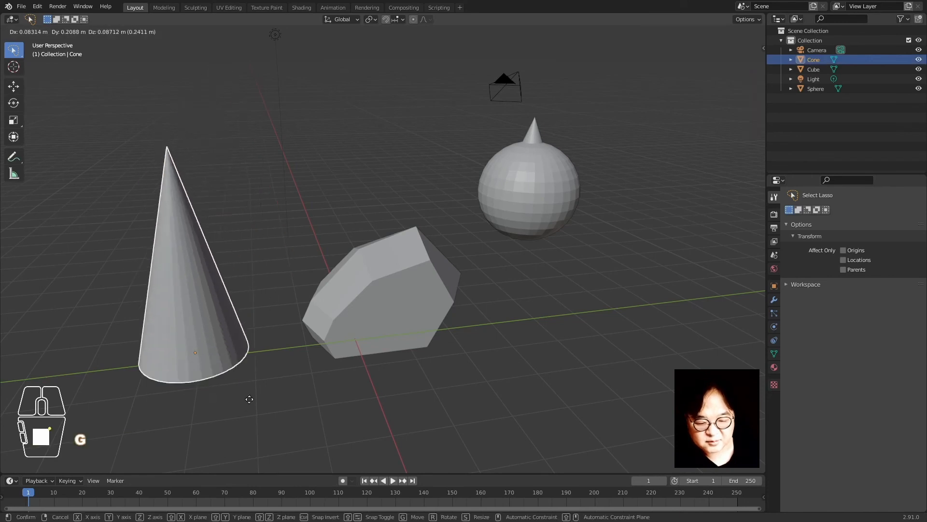
pyautogui.rightClick(343, 221)
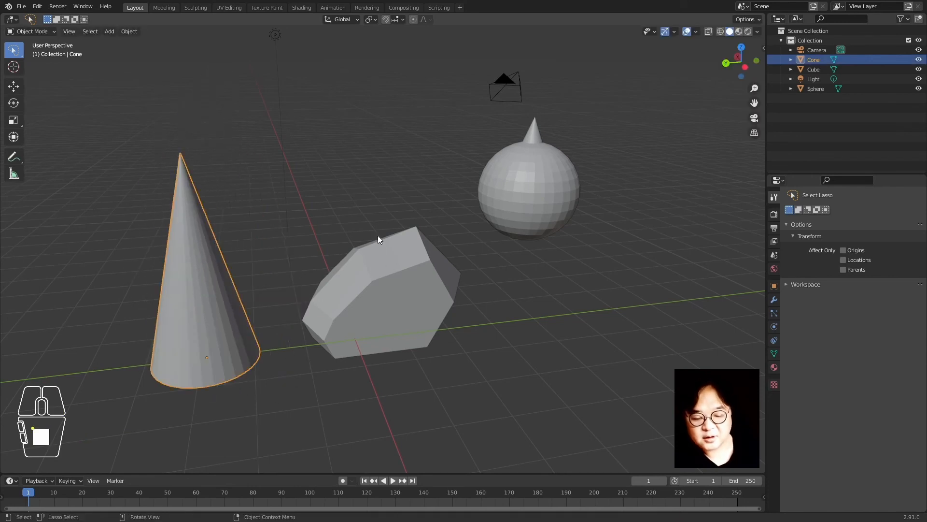
# Turn snapping back on and move the cone to a new spot on the right of the grid
pyautogui.hotkey('shift', 'Tab')
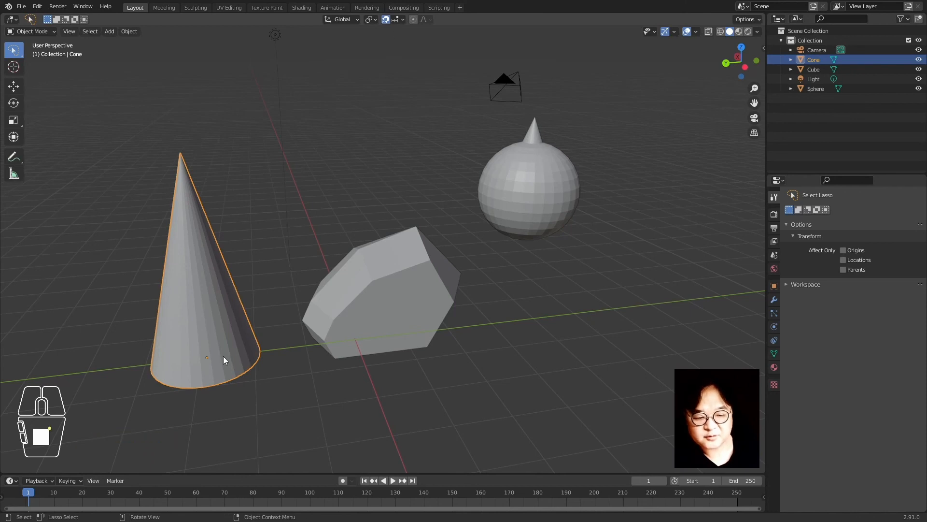
pyautogui.press('g')
pyautogui.rightClick(328, 377)
pyautogui.moveTo(328, 377); pyautogui.dragTo(447, 373, button='middle')
pyautogui.press('g')
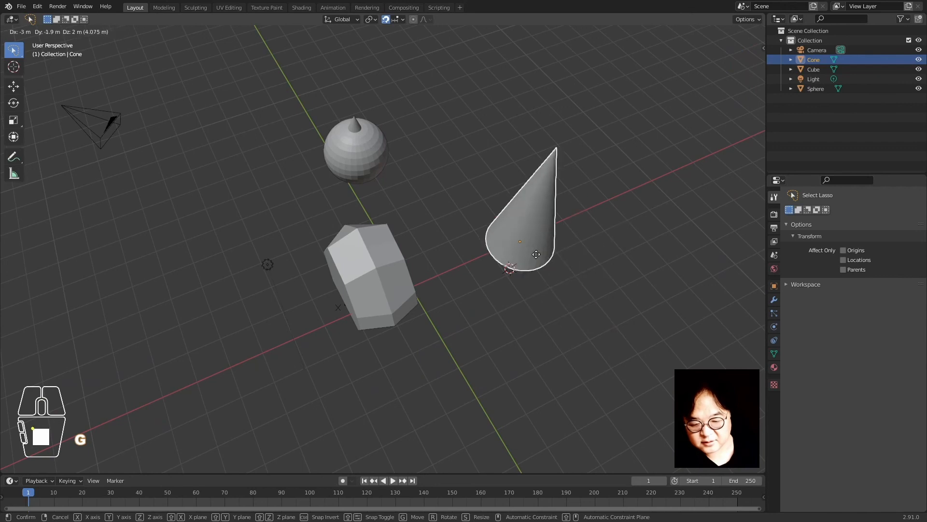
pyautogui.click(589, 332)
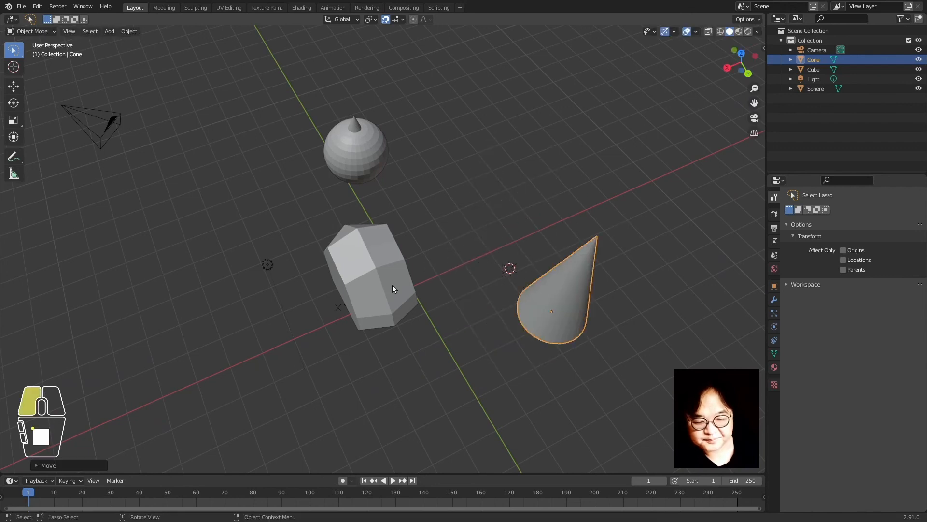
pyautogui.click(392, 285)
# Move the cube to the lower left and the sphere near grid centre, then set Increment snapping
pyautogui.press('g')
pyautogui.click(269, 338)
pyautogui.click(368, 152)
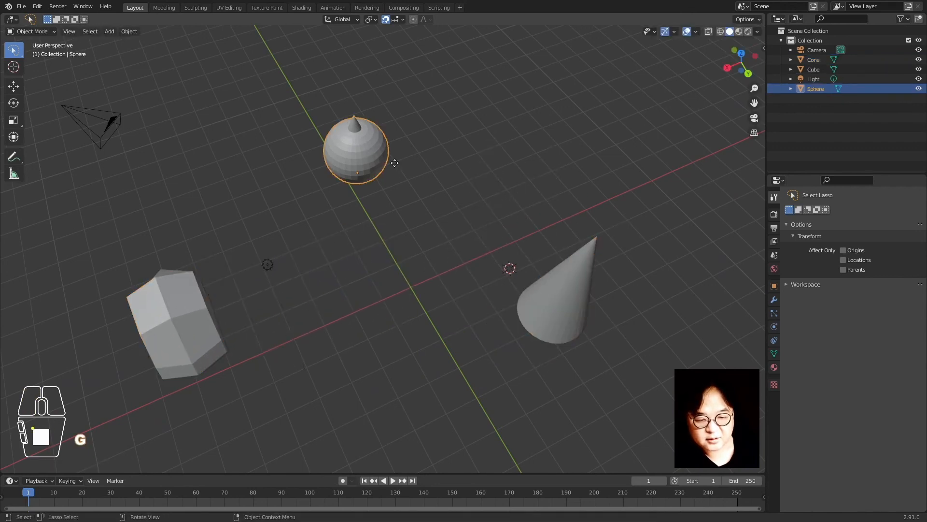
pyautogui.press('g')
pyautogui.click(401, 254)
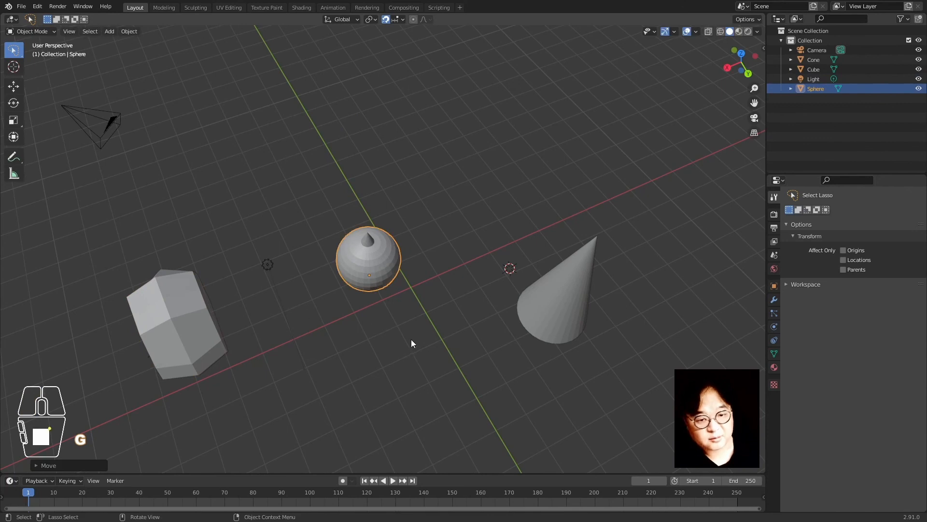
pyautogui.hotkey('ctrl', 'shift', 'Tab')
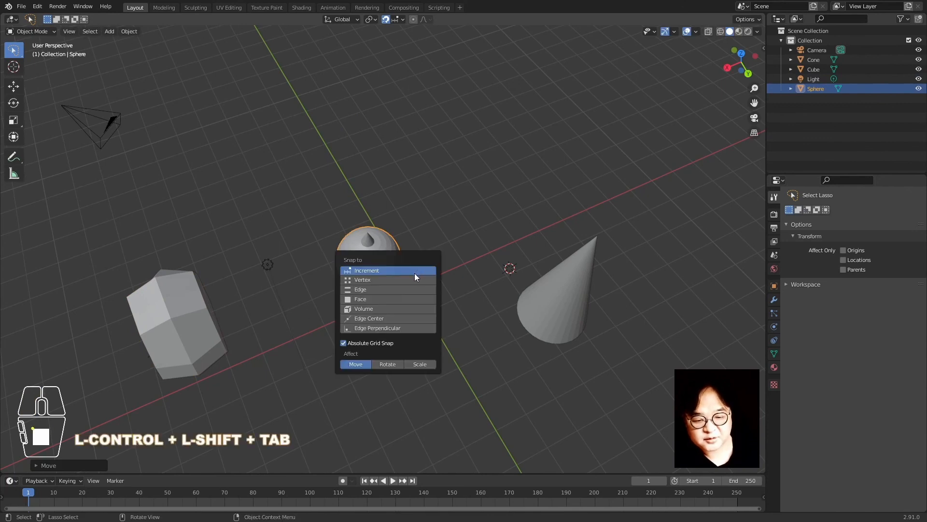
pyautogui.click(413, 279)
# Place the cone just above the sphere
pyautogui.click(519, 318)
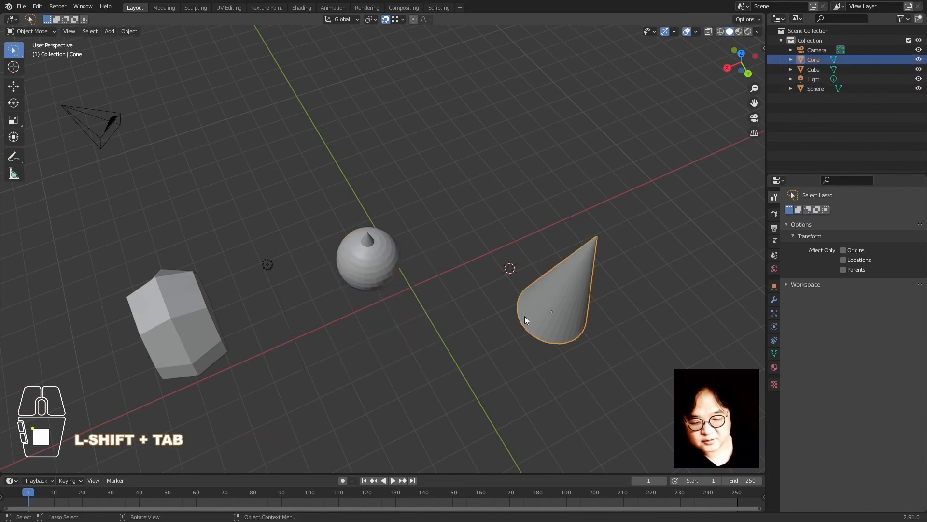
pyautogui.press('g')
pyautogui.click(366, 238)
pyautogui.moveTo(366, 237); pyautogui.dragTo(413, 283, button='middle')
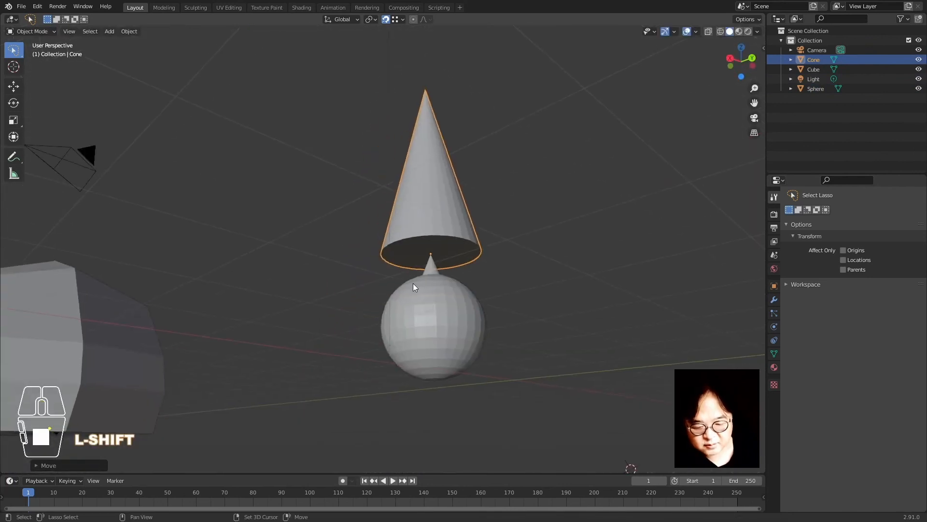
pyautogui.scroll(-3, 414, 283)
# Move the sphere and cone together up onto the cube
pyautogui.click(410, 294)
pyautogui.keyDown('shift'); pyautogui.click(419, 228); pyautogui.keyUp('shift')
pyautogui.moveTo(339, 275); pyautogui.dragTo(408, 265, button='middle')
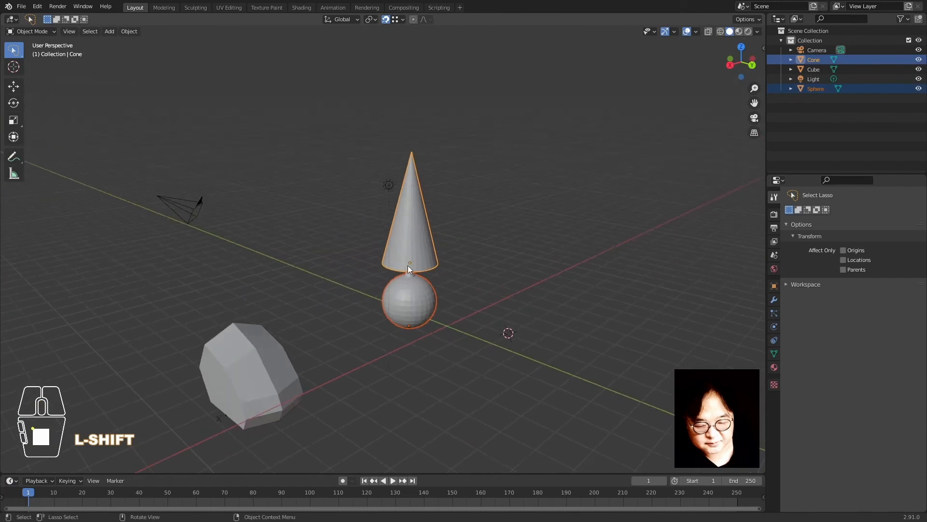
pyautogui.press('g')
pyautogui.click(210, 390)
pyautogui.moveTo(210, 387); pyautogui.dragTo(259, 360, button='middle')
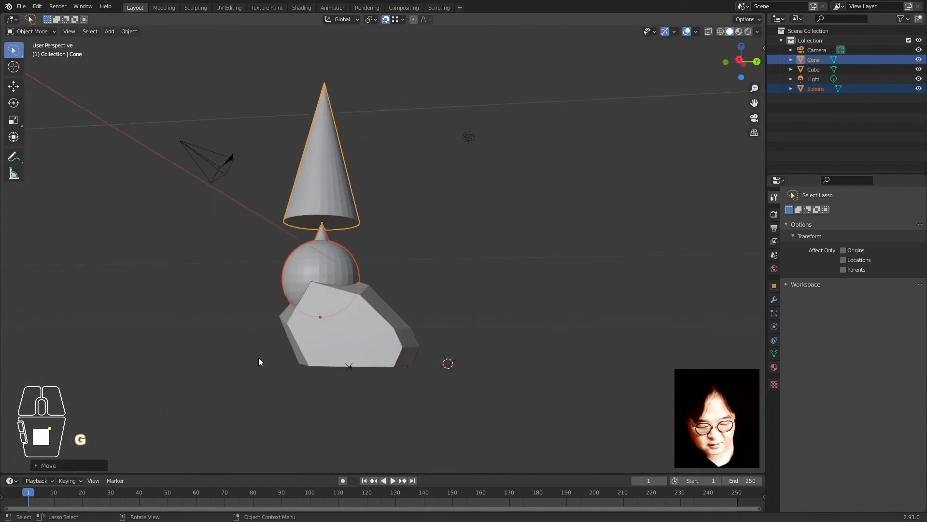
pyautogui.press('g')
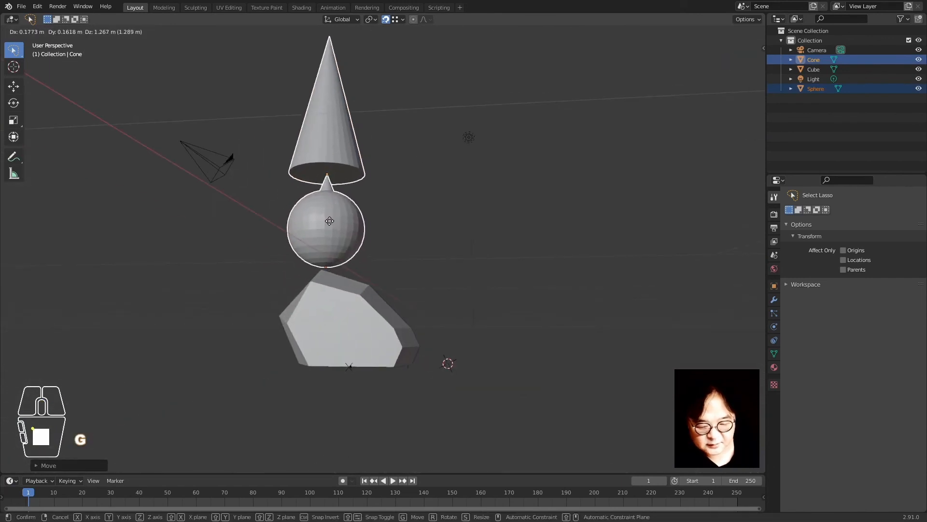
pyautogui.click(417, 190)
# Settle the sphere on the cube, move the cone off to the left, and disable snapping
pyautogui.click(415, 227)
pyautogui.press('g')
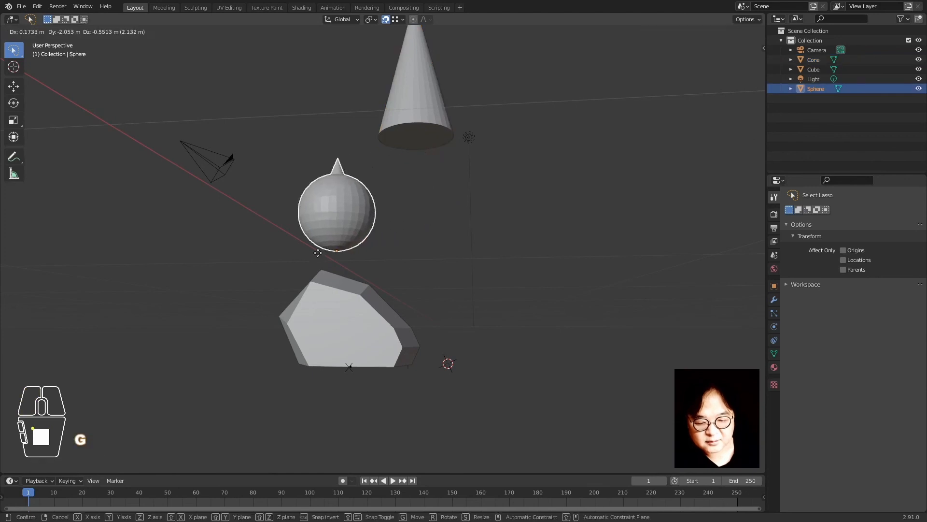
pyautogui.click(323, 273)
pyautogui.click(382, 147)
pyautogui.press('g')
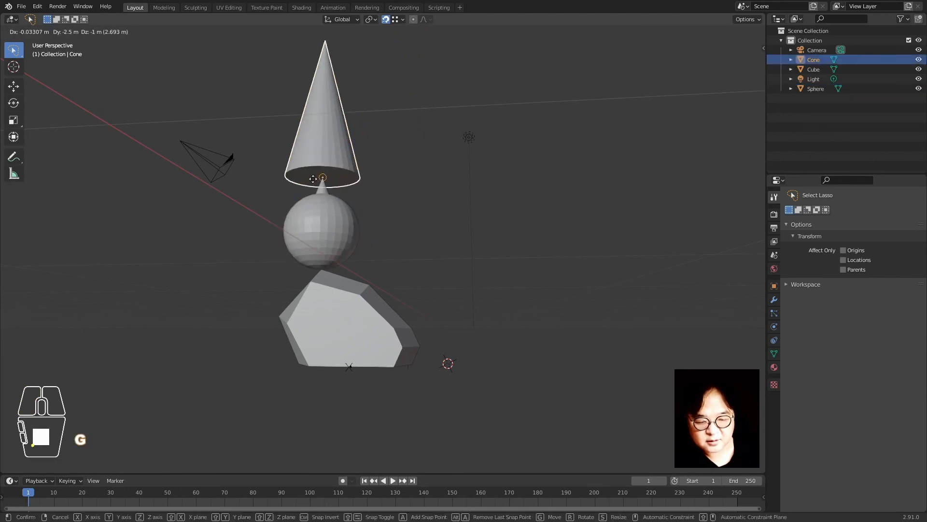
pyautogui.click(283, 187)
pyautogui.moveTo(432, 222); pyautogui.dragTo(406, 237, button='middle')
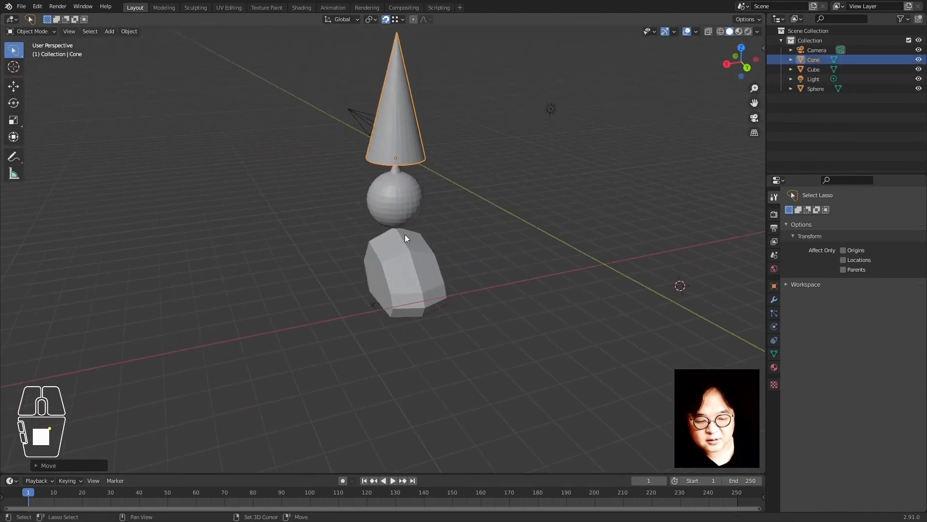
pyautogui.press('g')
pyautogui.click(180, 266)
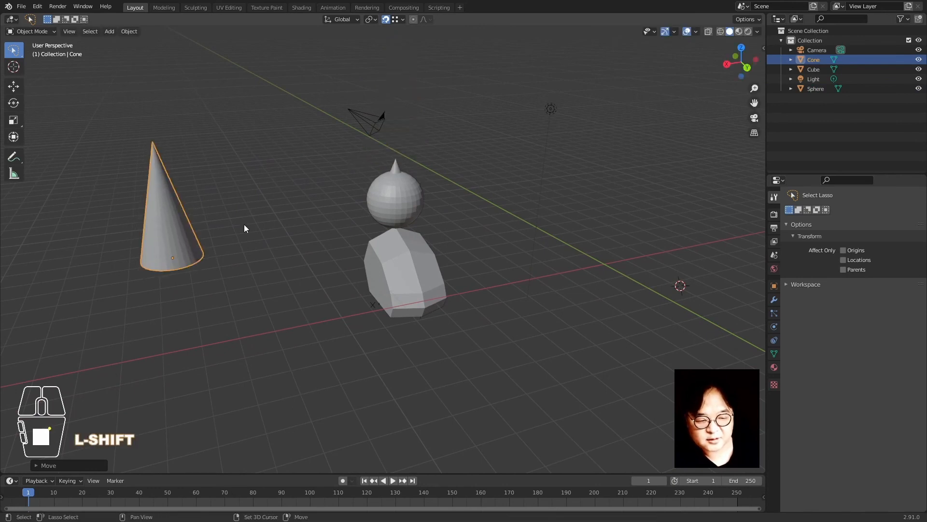
pyautogui.hotkey('shift', 'Tab')
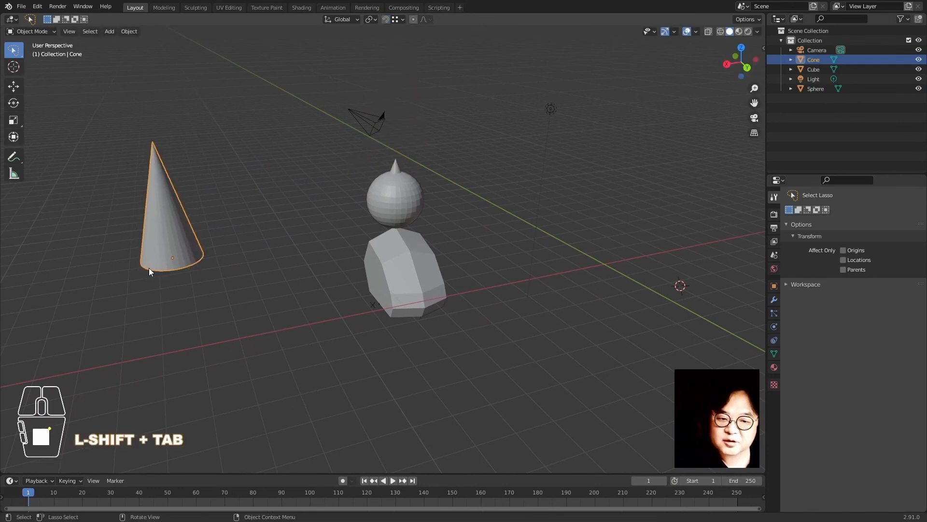
# Move the cone back toward the stack, then seat the sphere on top of the cube
pyautogui.click(174, 238)
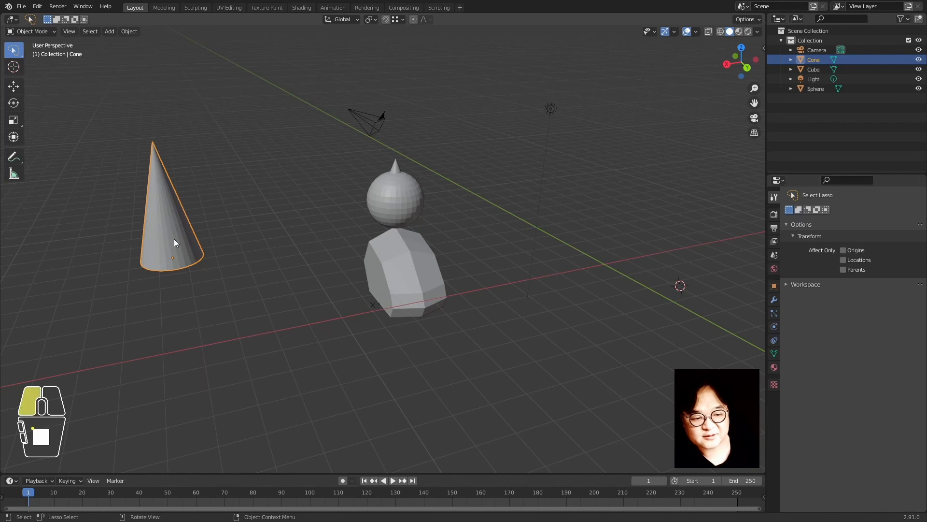
pyautogui.press('g')
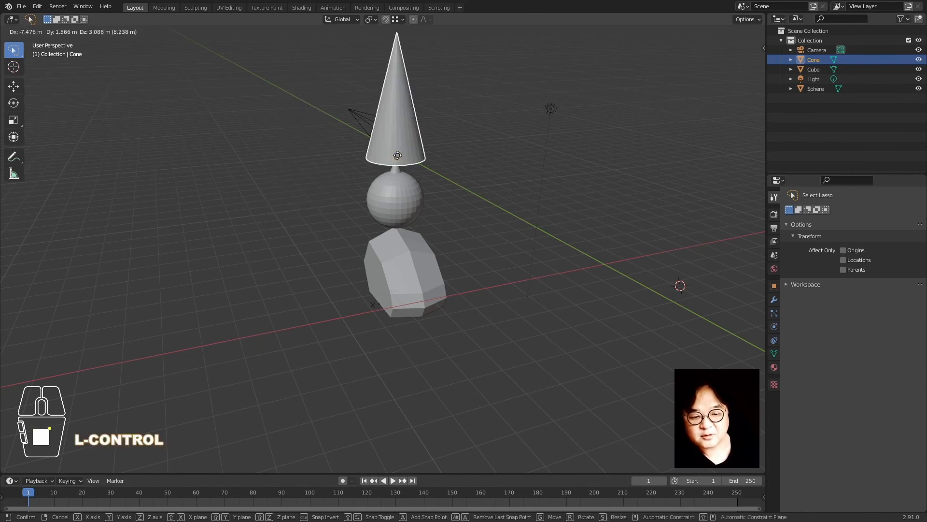
pyautogui.keyDown('ctrl'); pyautogui.click(398, 157); pyautogui.keyUp('ctrl')
pyautogui.click(394, 199)
pyautogui.press('g')
pyautogui.click(151, 278)
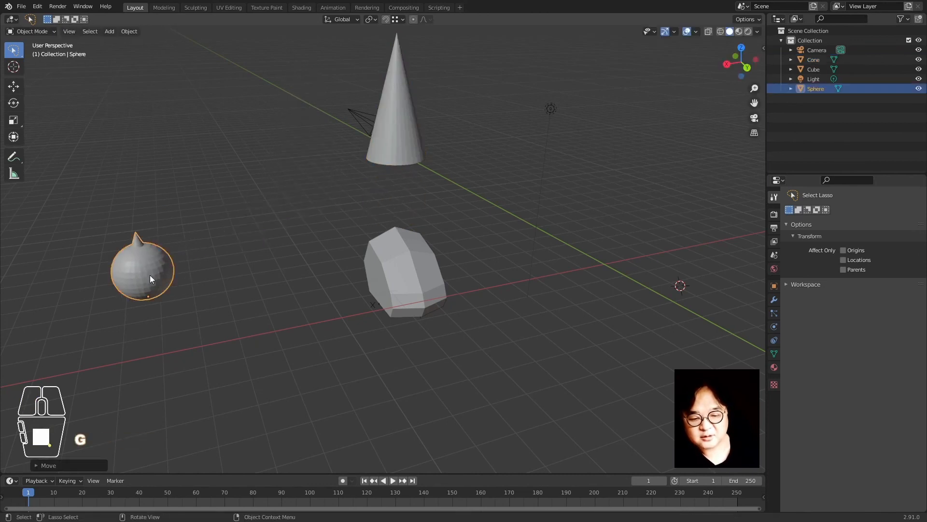
pyautogui.press('g')
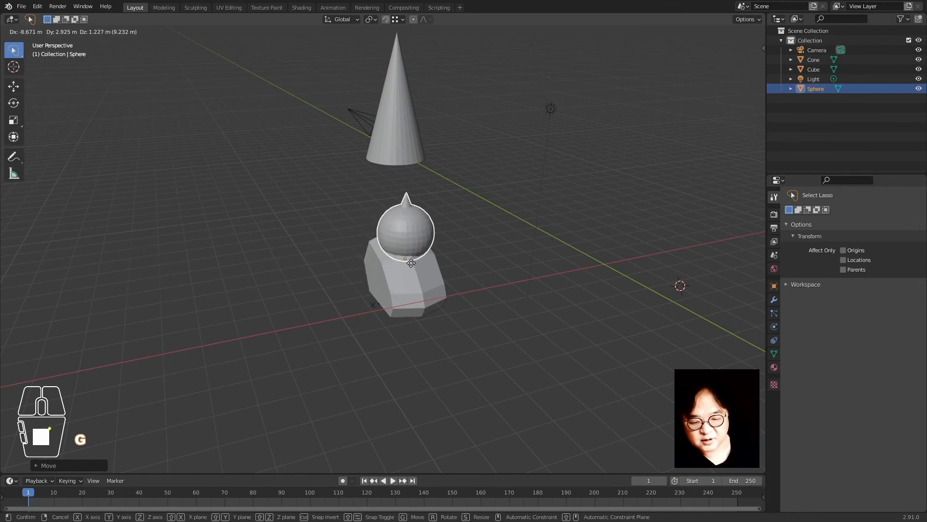
pyautogui.keyDown('ctrl'); pyautogui.click(412, 263); pyautogui.keyUp('ctrl')
# Rotate the sphere where it sits on the cube
pyautogui.moveTo(412, 262); pyautogui.dragTo(511, 271, button='middle')
pyautogui.scroll(5, 474, 284)
pyautogui.keyDown('shift'); pyautogui.moveTo(431, 343); pyautogui.dragTo(428, 270, button='middle'); pyautogui.keyUp('shift')
pyautogui.press('r')
pyautogui.click(486, 237)
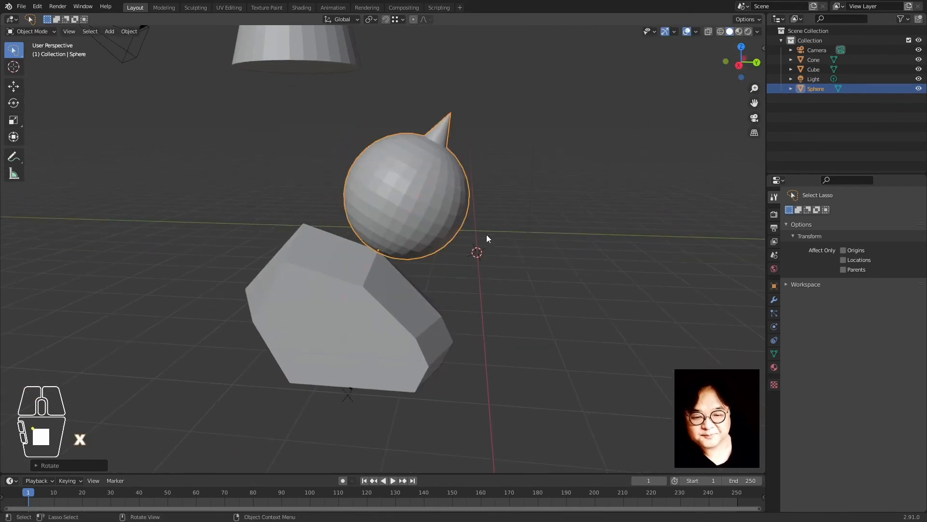
pyautogui.keyDown('shift'); pyautogui.moveTo(486, 236); pyautogui.dragTo(336, 321, button='middle'); pyautogui.keyUp('shift')
pyautogui.click(327, 165)
# Snap the cone onto the sphere's spike tip and tilt it about 20° on X
pyautogui.click(282, 129)
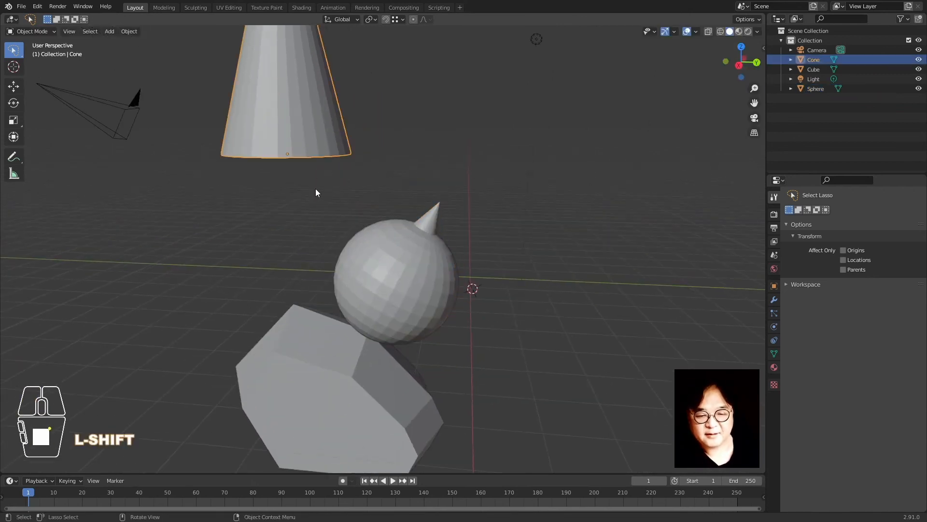
pyautogui.press('g')
pyautogui.press('shift')
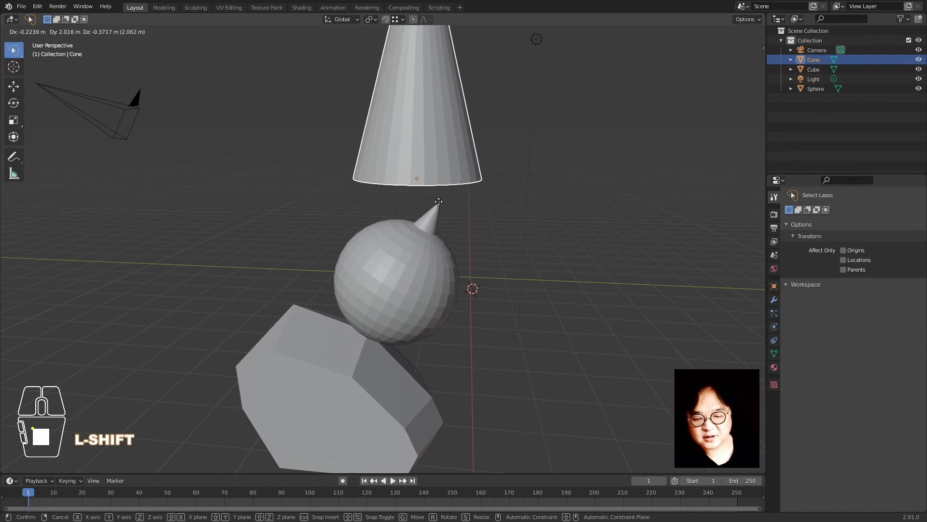
pyautogui.keyDown('ctrl'); pyautogui.click(439, 209); pyautogui.keyUp('ctrl')
pyautogui.moveTo(488, 308); pyautogui.dragTo(521, 251, button='middle')
pyautogui.press('r')
pyautogui.press('x')
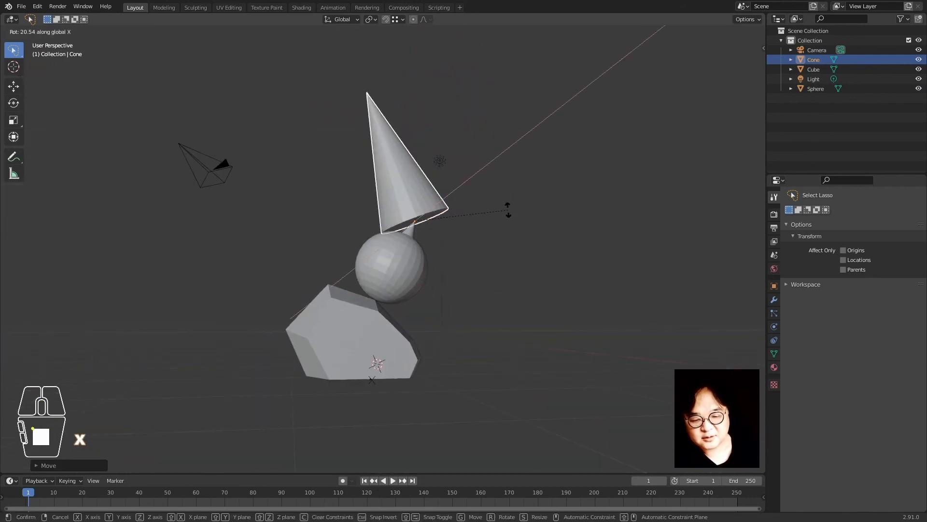
pyautogui.click(478, 328)
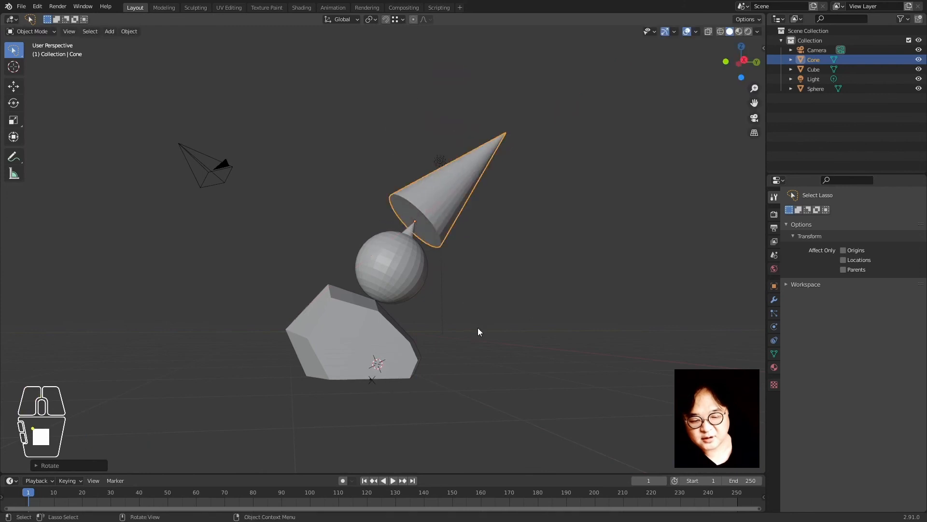
# Inspect the leaning stack from several angles and check the snapping target options
pyautogui.moveTo(477, 327); pyautogui.dragTo(398, 284, button='middle')
pyautogui.keyDown('shift'); pyautogui.click(400, 282); pyautogui.keyUp('shift')
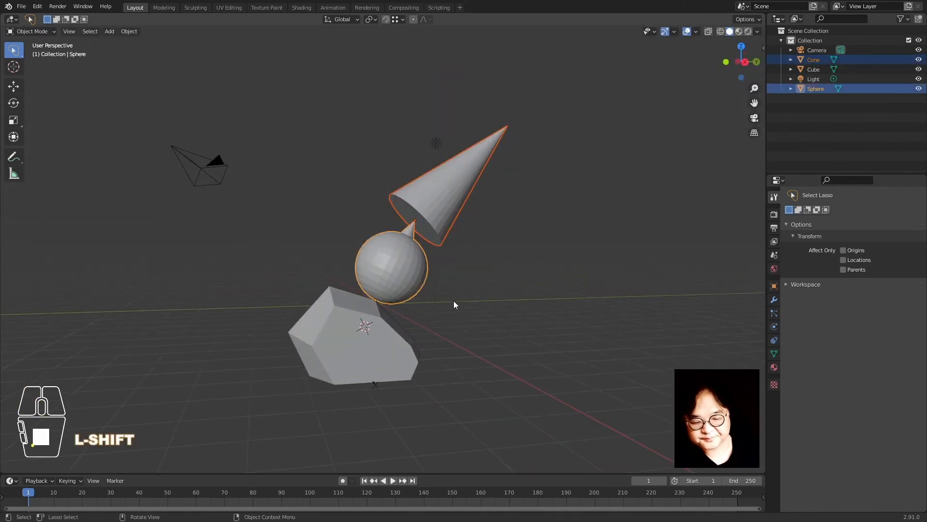
pyautogui.moveTo(454, 301); pyautogui.dragTo(327, 333, button='middle')
pyautogui.click(372, 348)
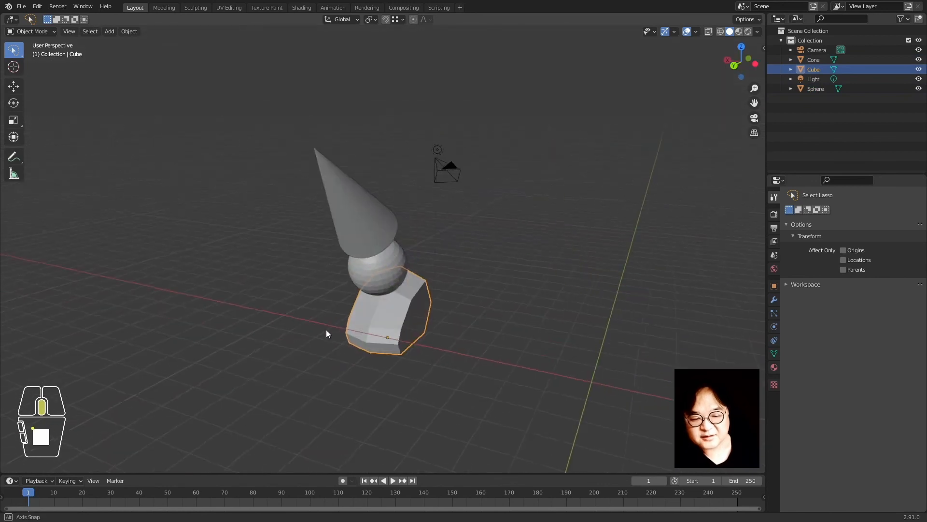
pyautogui.moveTo(447, 262); pyautogui.dragTo(383, 52, button='middle')
pyautogui.click(391, 45)
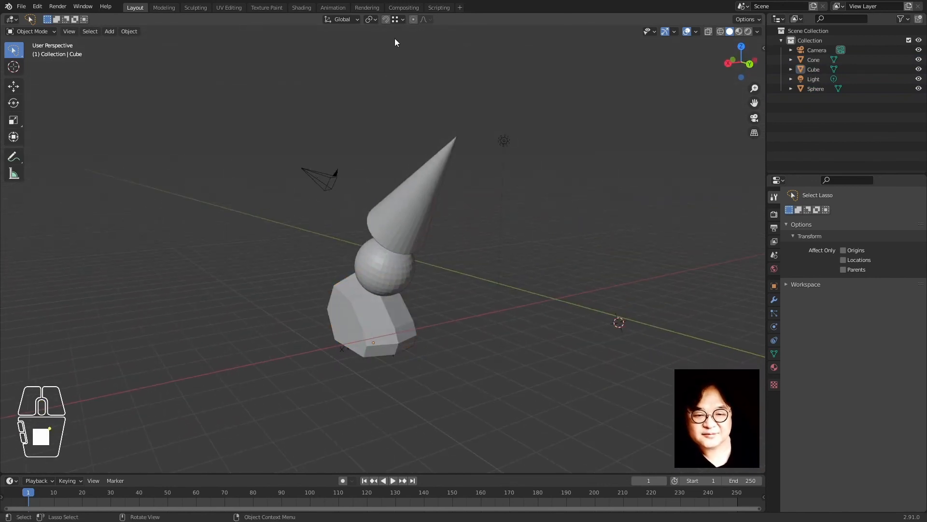
pyautogui.click(399, 20)
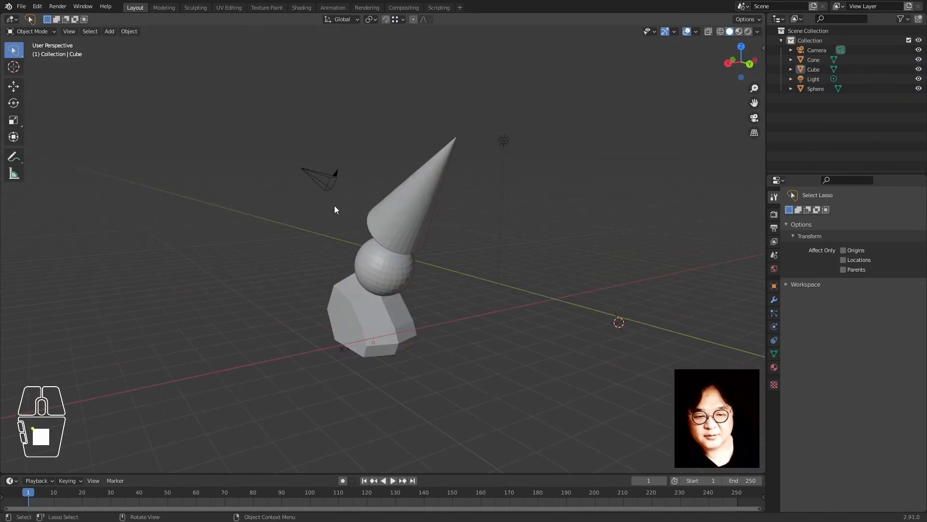
pyautogui.moveTo(392, 193); pyautogui.dragTo(348, 263, button='middle')
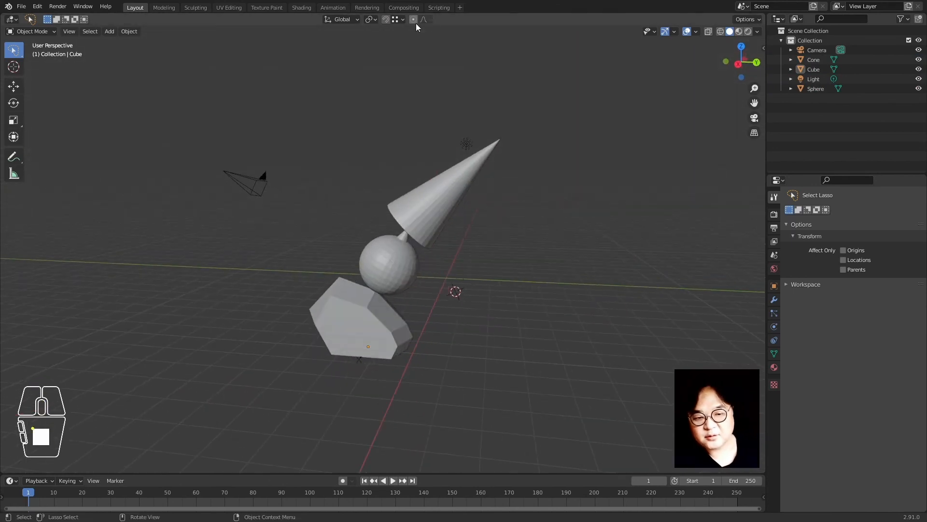
# Enable proportional editing, trial-move the sphere without keeping it, and show the falloff shapes
pyautogui.click(413, 21)
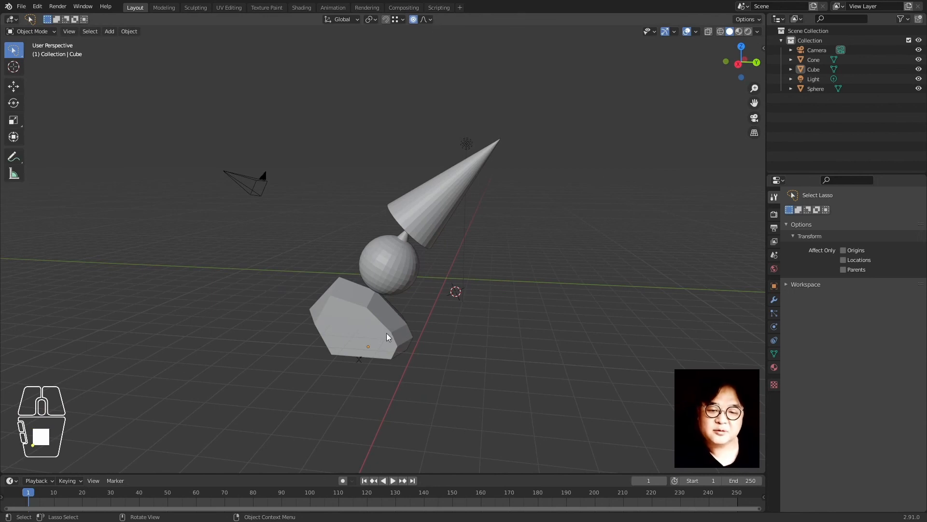
pyautogui.click(373, 285)
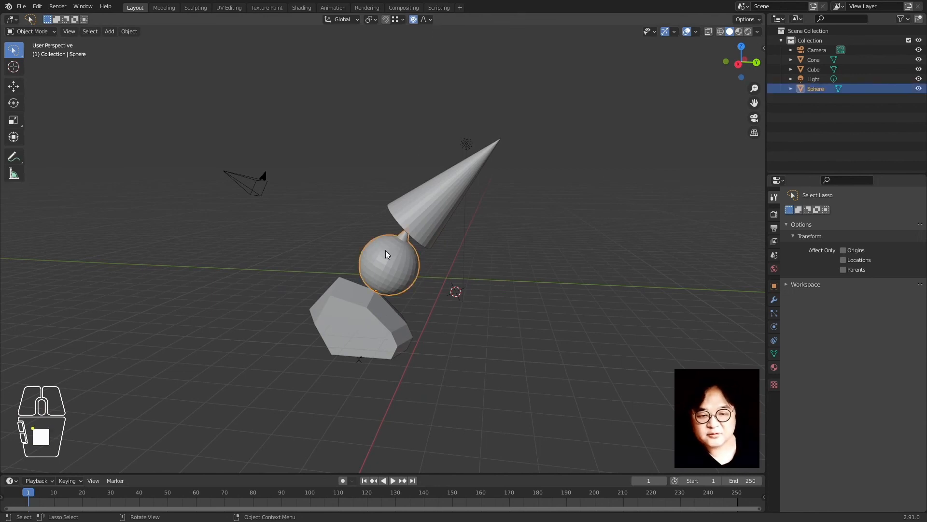
pyautogui.press('g')
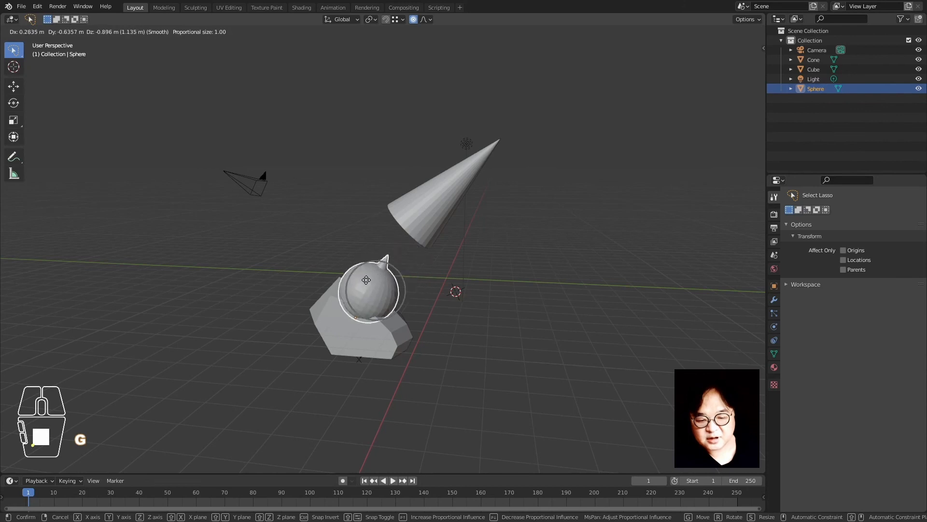
pyautogui.click(387, 247)
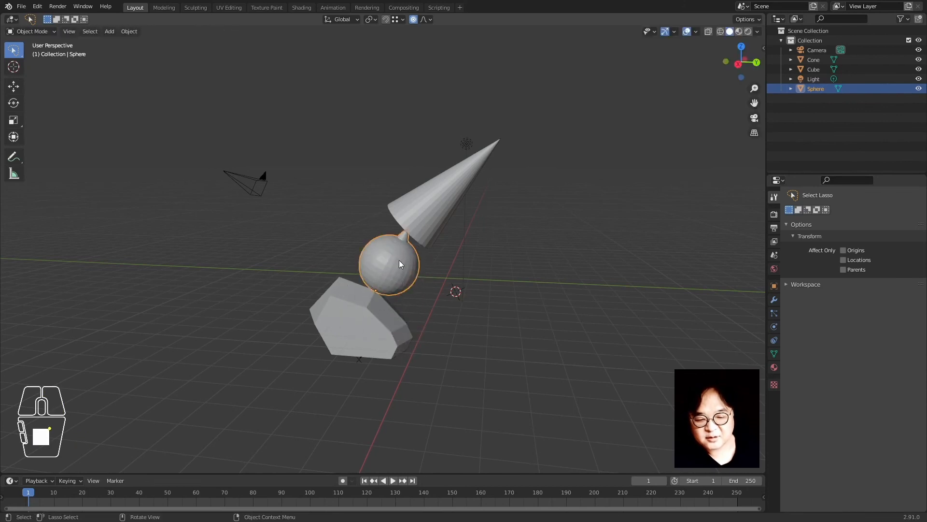
pyautogui.press('g')
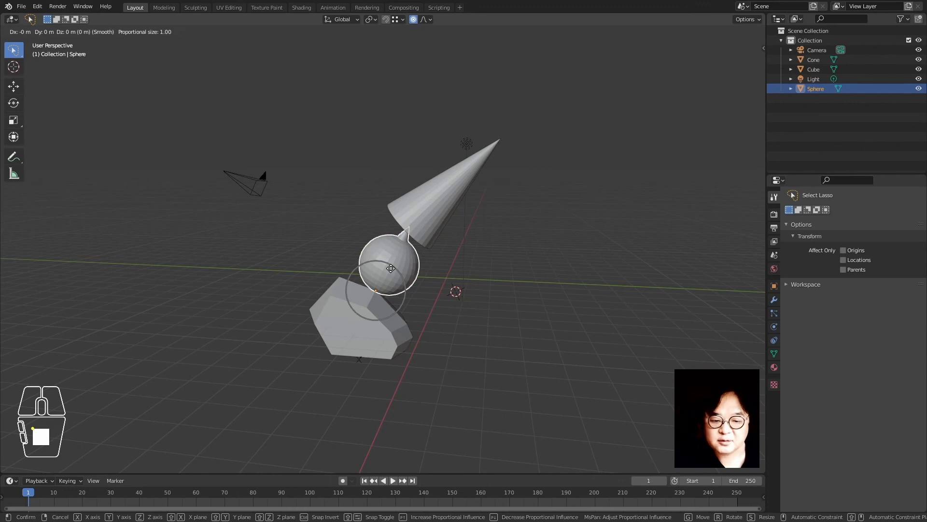
pyautogui.rightClick(390, 268)
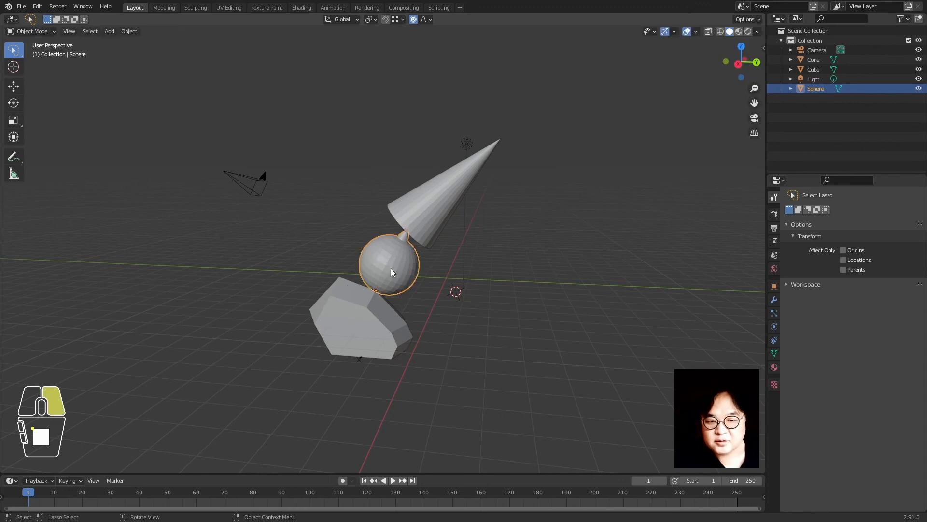
pyautogui.click(429, 20)
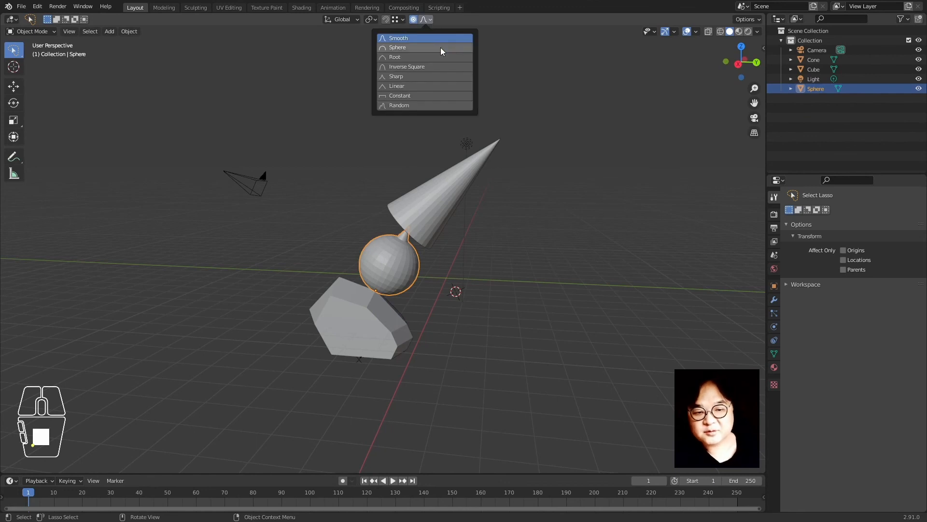
# Trial-move the sphere with proportional influence, cancelling so every object stays in place
pyautogui.moveTo(396, 19)
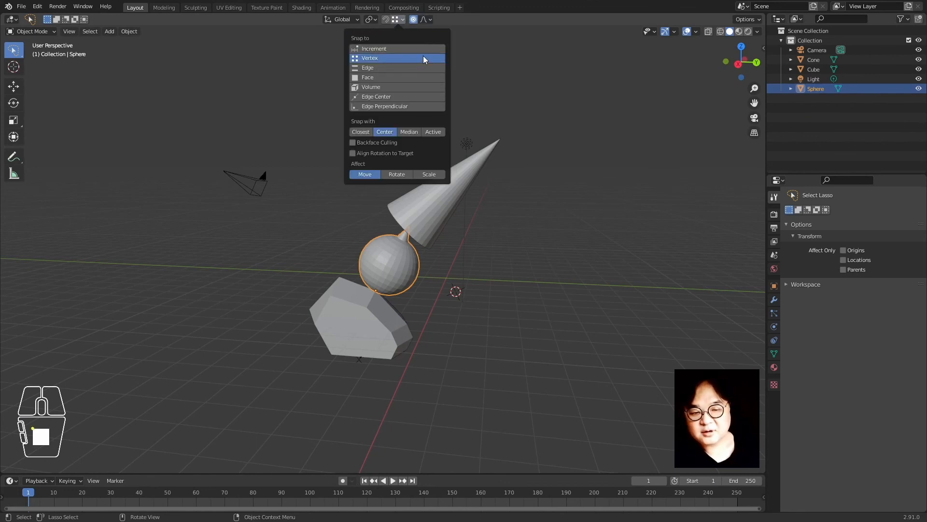
pyautogui.moveTo(425, 19)
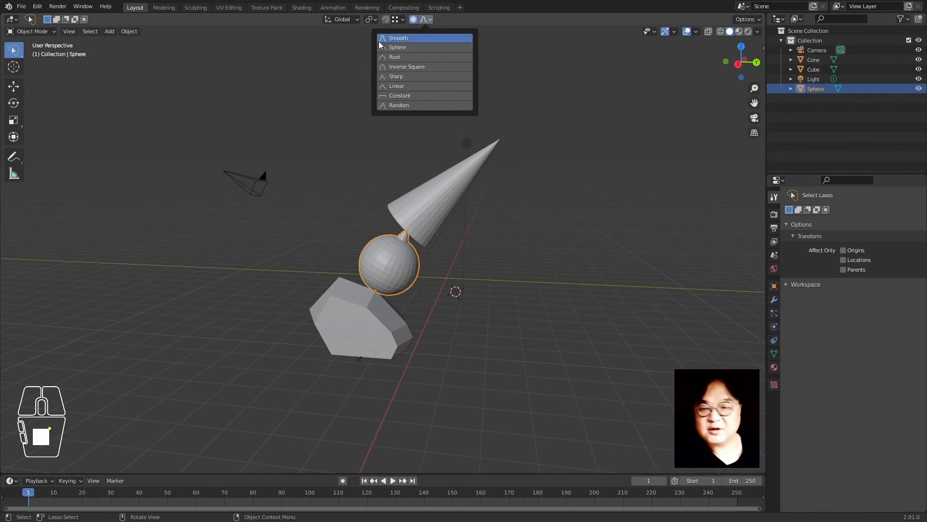
pyautogui.click(346, 227)
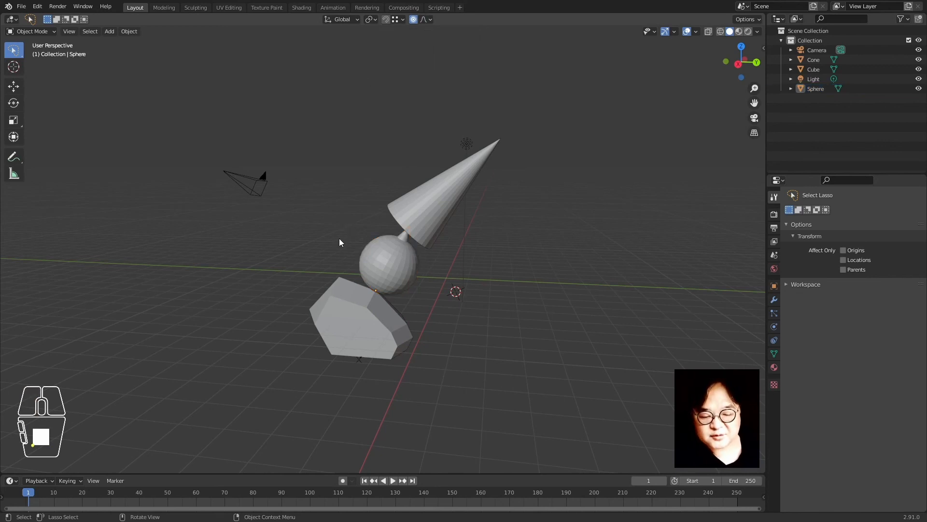
pyautogui.click(376, 258)
pyautogui.press('g')
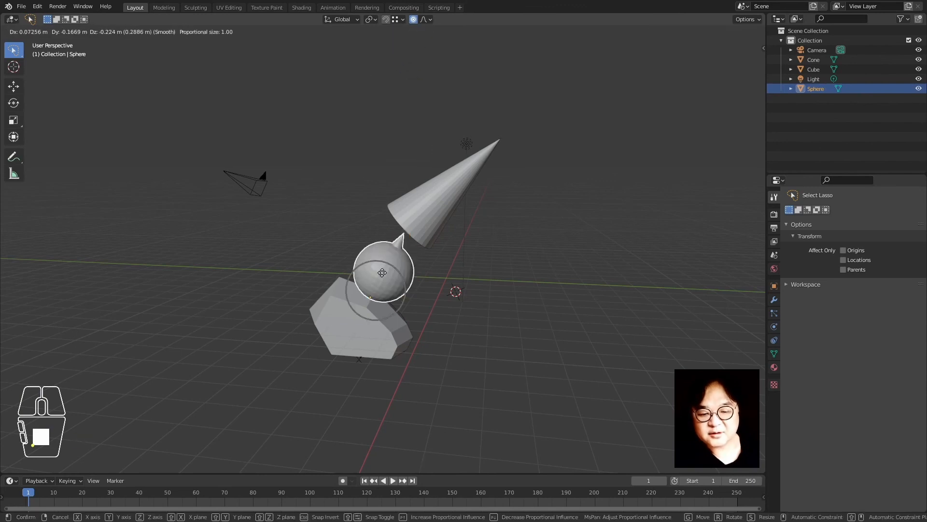
pyautogui.rightClick(382, 273)
pyautogui.press('g')
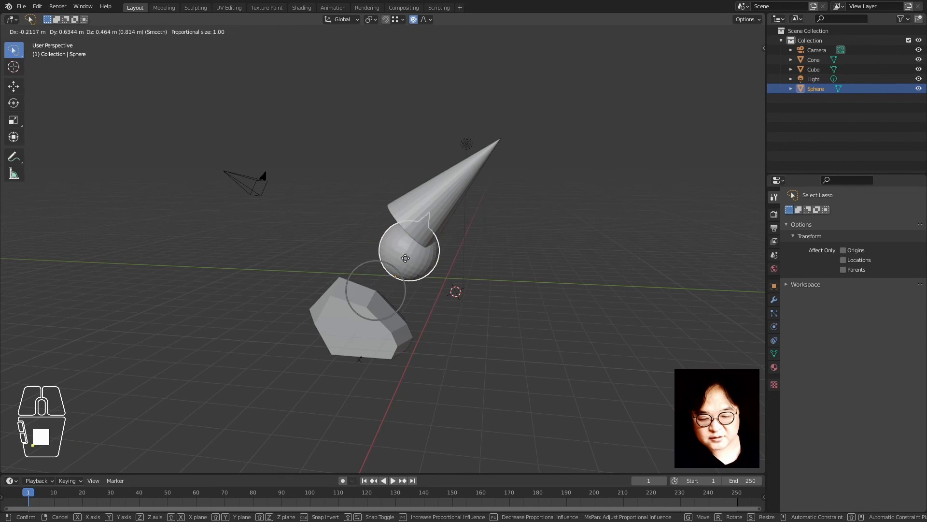
pyautogui.scroll(-8, 384, 271)
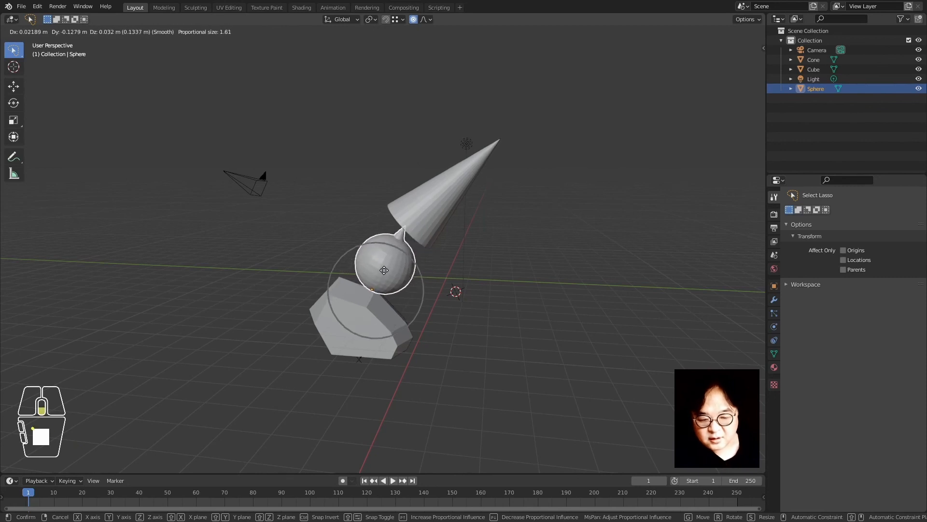
pyautogui.scroll(-4, 384, 271)
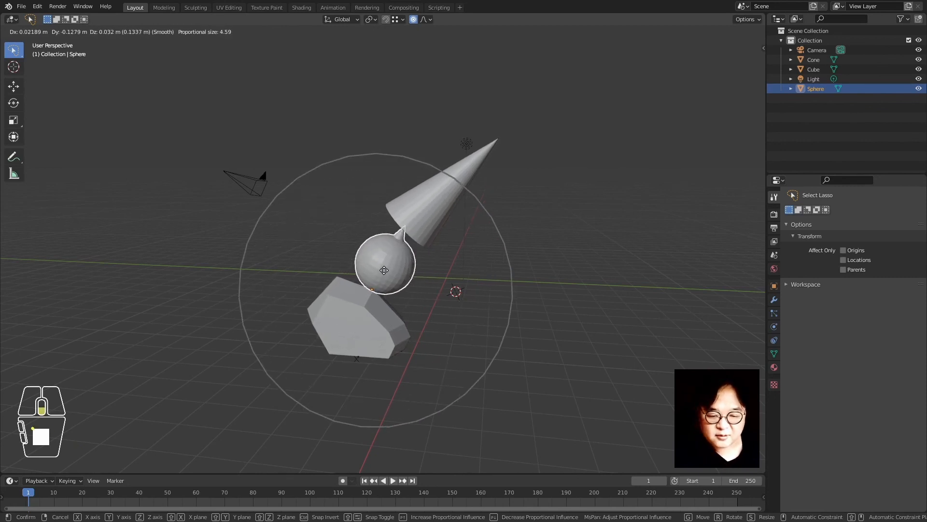
pyautogui.scroll(-3, 384, 270)
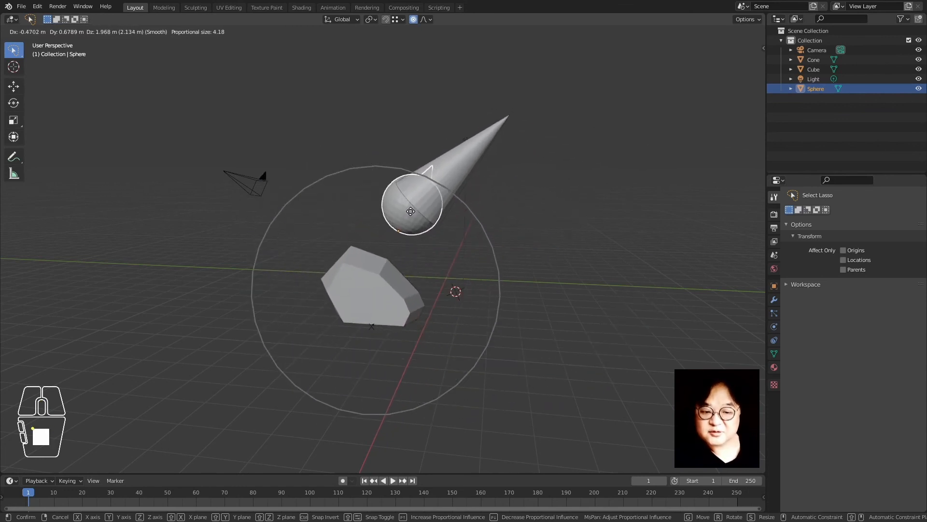
pyautogui.rightClick(383, 268)
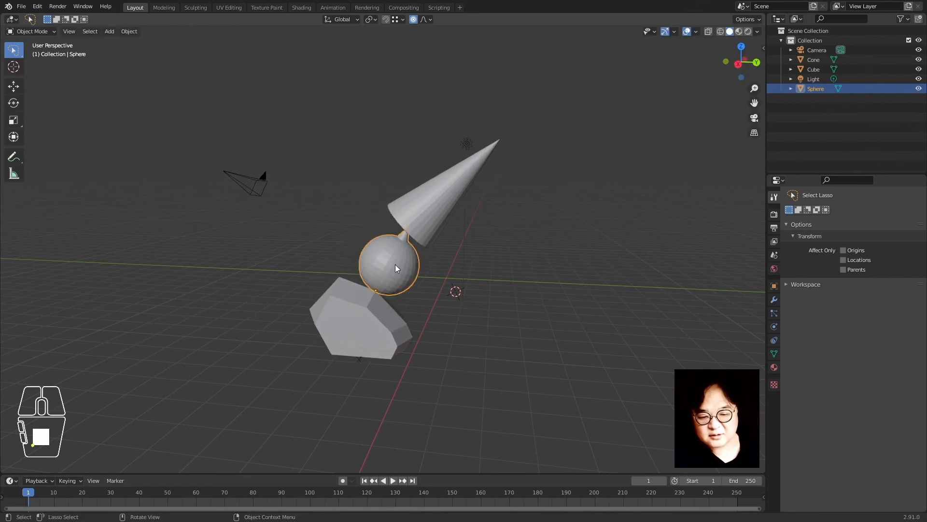
# Disable proportional editing, enter Edit Mode and circle-select the sphere's upper-left vertices
pyautogui.click(414, 20)
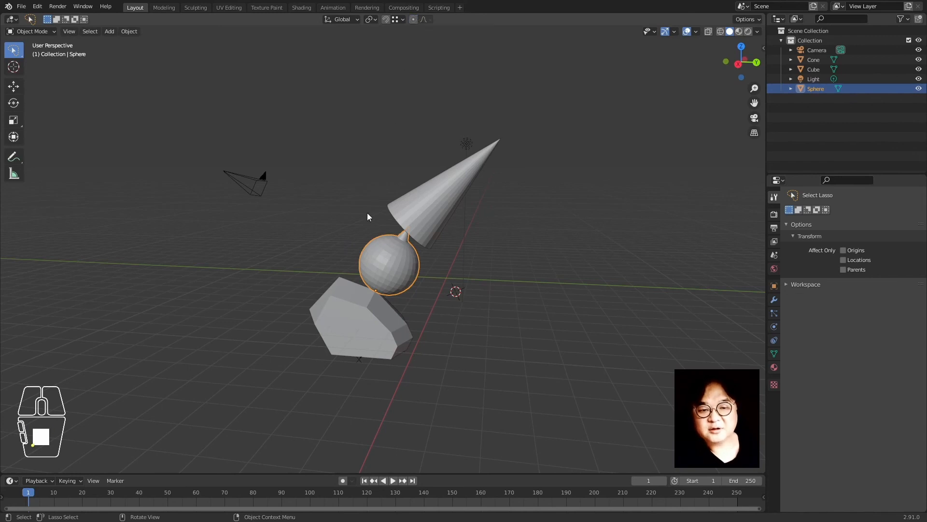
pyautogui.press('Tab')
pyautogui.press('c')
pyautogui.moveTo(372, 263); pyautogui.dragTo(373, 240)
pyautogui.rightClick(372, 240)
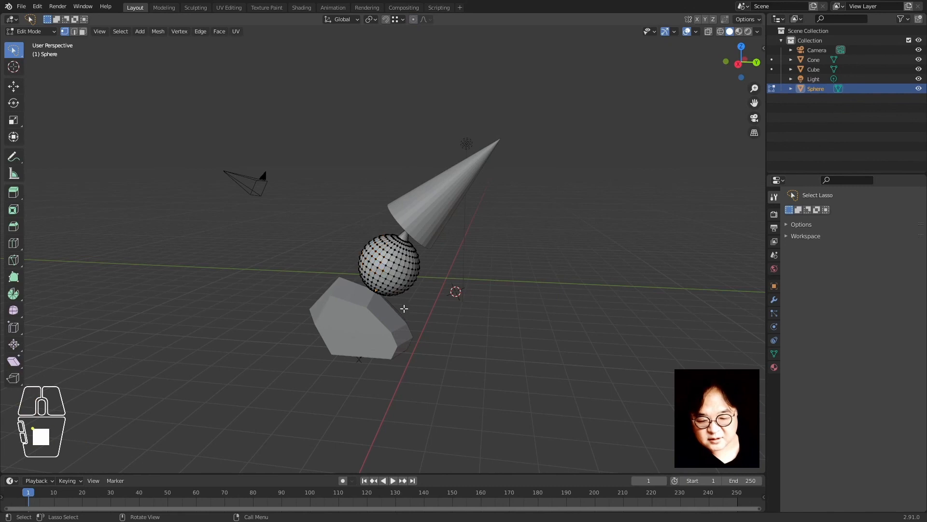
# Circle-select more upper sphere vertices, then cancel a test move and deselect them
pyautogui.scroll(3, 404, 305)
pyautogui.press('c')
pyautogui.click(375, 271)
pyautogui.moveTo(375, 271)
pyautogui.mouseDown()
pyautogui.moveTo(384, 227)
pyautogui.moveTo(375, 224)
pyautogui.mouseUp()
pyautogui.rightClick(376, 224)
pyautogui.press('g')
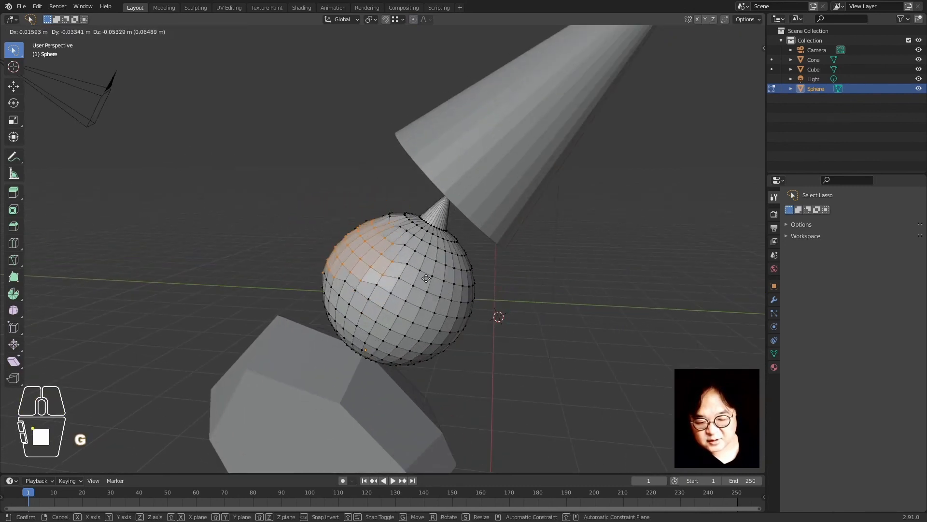
pyautogui.rightClick(411, 278)
pyautogui.click(327, 186)
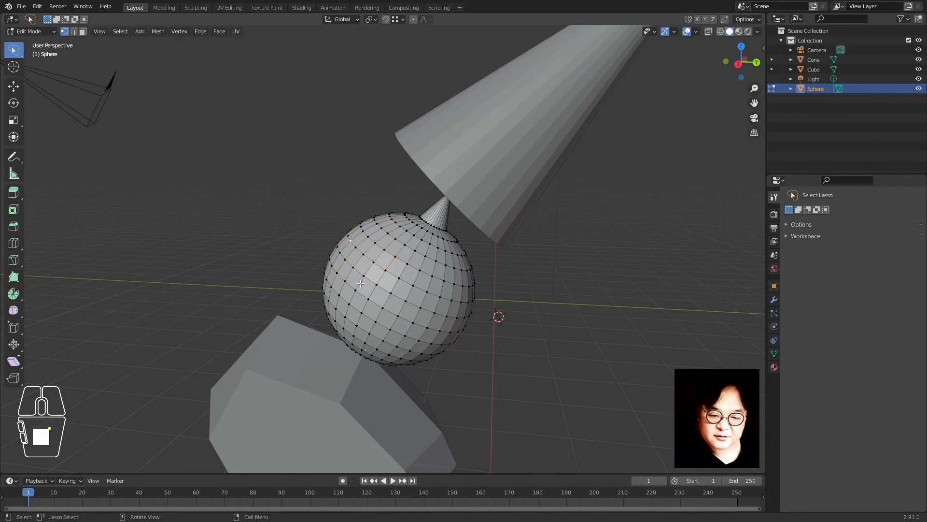
# With proportional editing on, pull a bulge out of the sphere's upper side
pyautogui.click(414, 21)
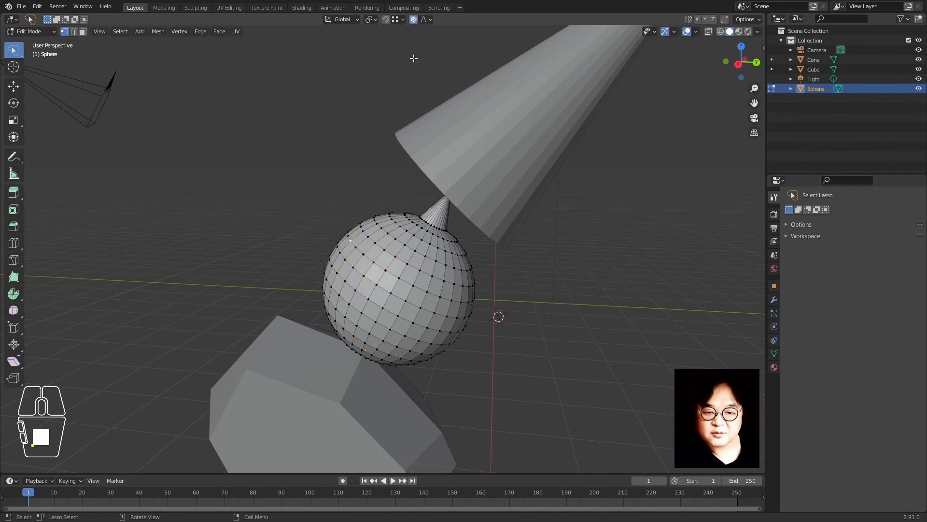
pyautogui.press('g')
pyautogui.scroll(3, 349, 256)
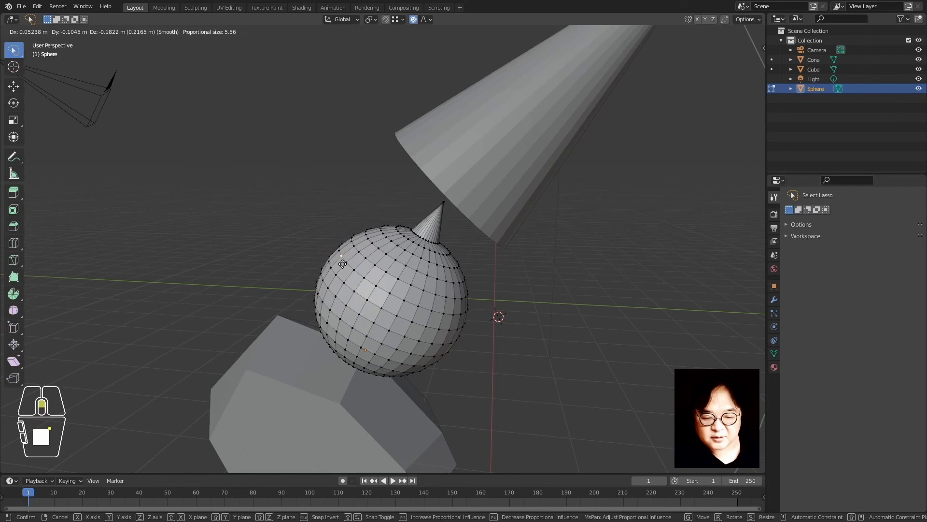
pyautogui.scroll(10, 347, 261)
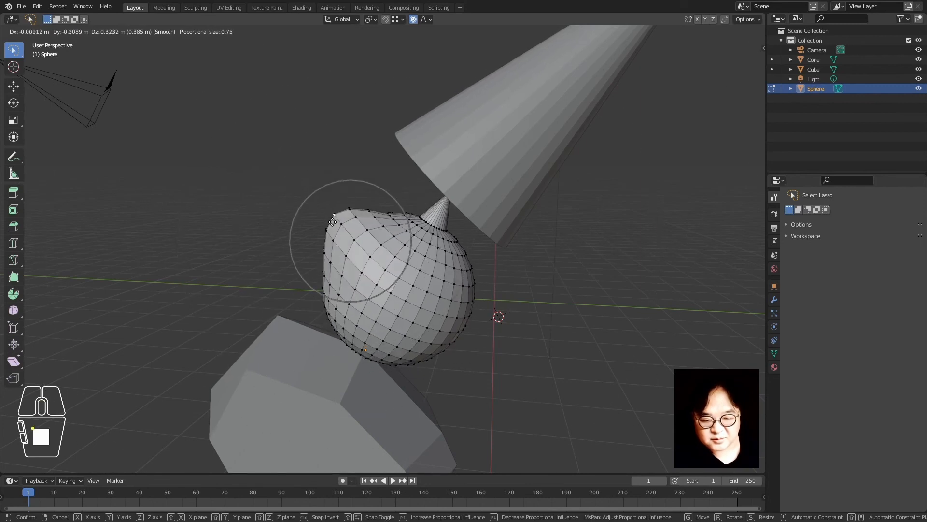
pyautogui.scroll(-5, 350, 230)
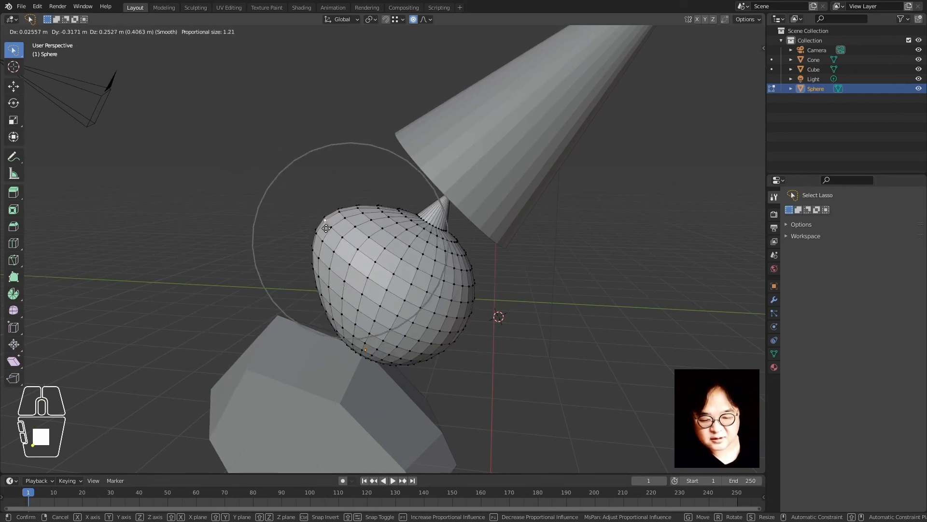
pyautogui.click(354, 258)
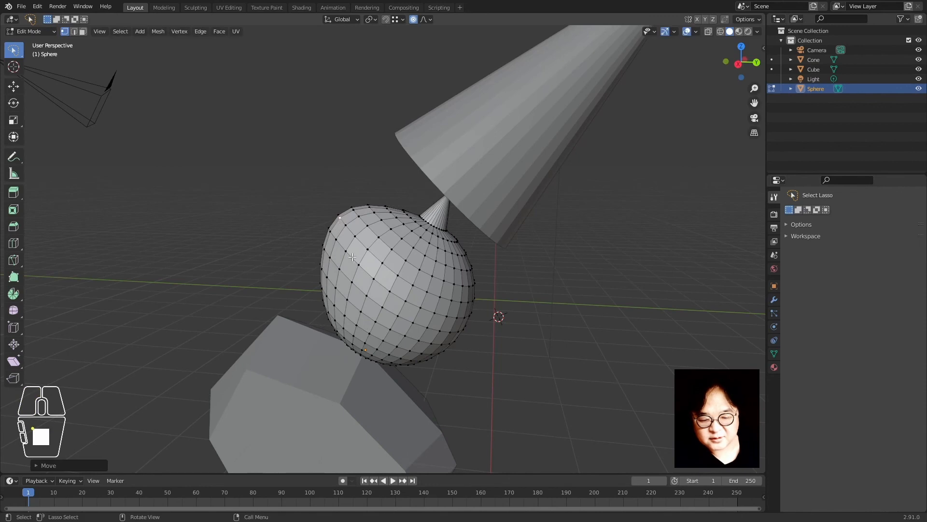
# Pull a second proportional bulge out of the sphere's right side
pyautogui.click(348, 253)
pyautogui.moveTo(364, 261); pyautogui.dragTo(469, 285, button='middle')
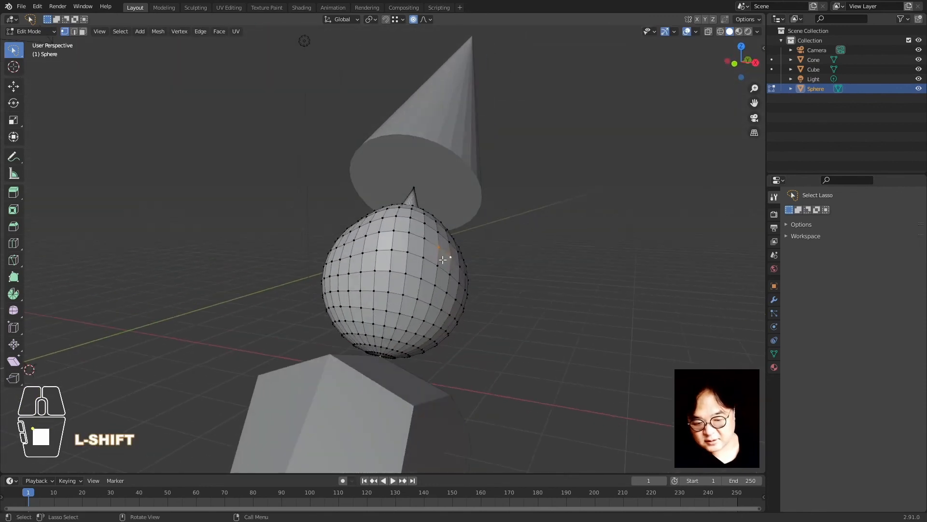
pyautogui.press('g')
pyautogui.scroll(2, 474, 242)
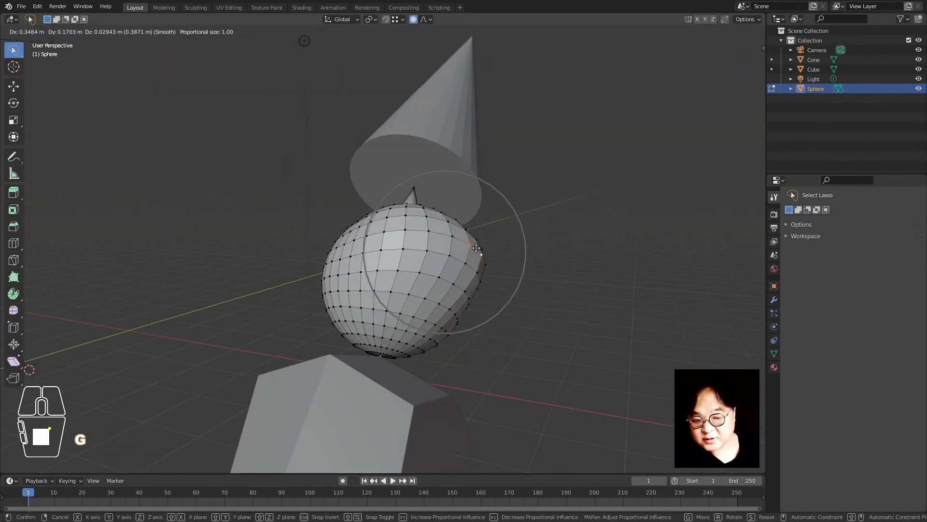
pyautogui.click(472, 239)
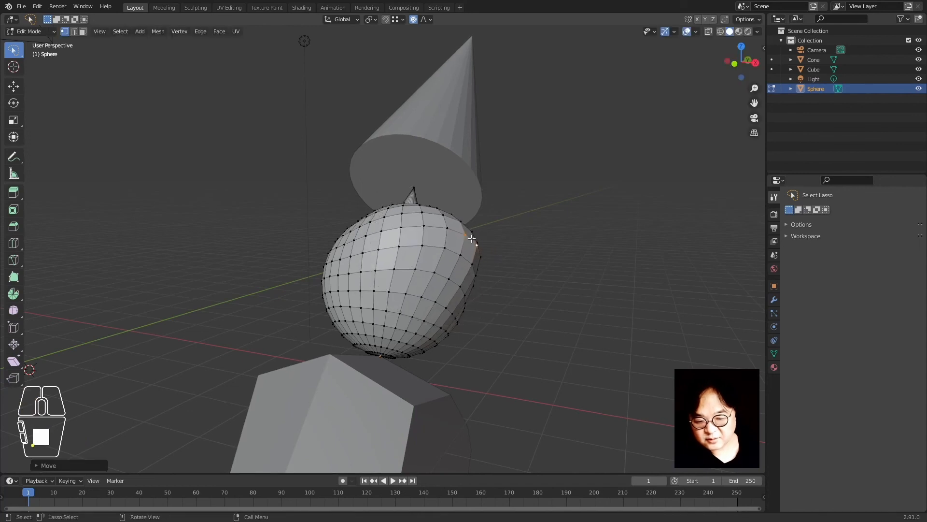
# Reshape the sphere's upper-left edge with more proportional pulls, then return to Object Mode
pyautogui.click(338, 249)
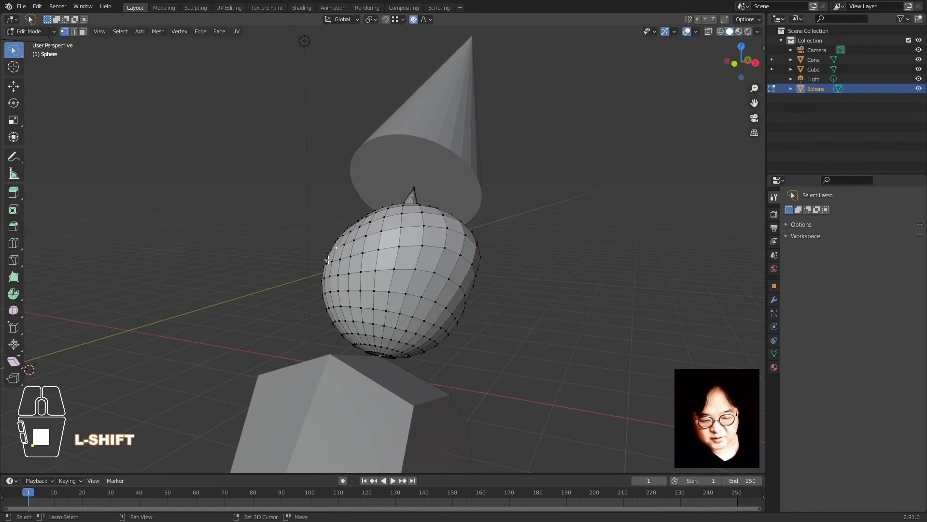
pyautogui.press('g')
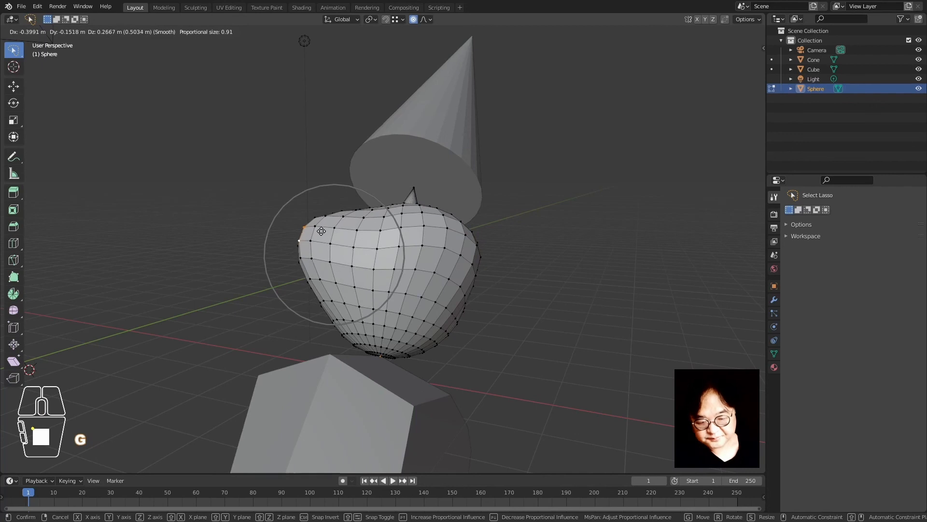
pyautogui.click(324, 233)
pyautogui.moveTo(324, 233); pyautogui.dragTo(396, 237, button='middle')
pyautogui.press('g')
pyautogui.click(415, 223)
pyautogui.click(284, 96)
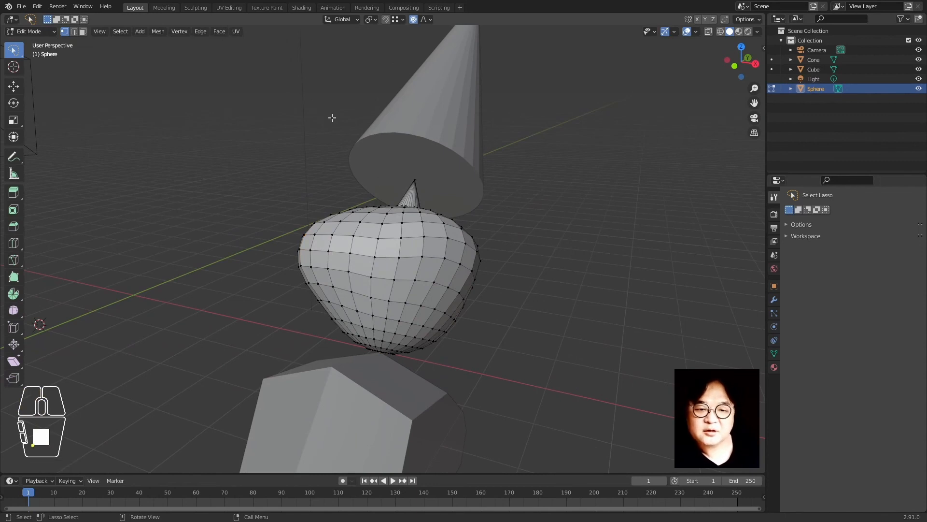
pyautogui.press('Tab')
pyautogui.click(528, 254)
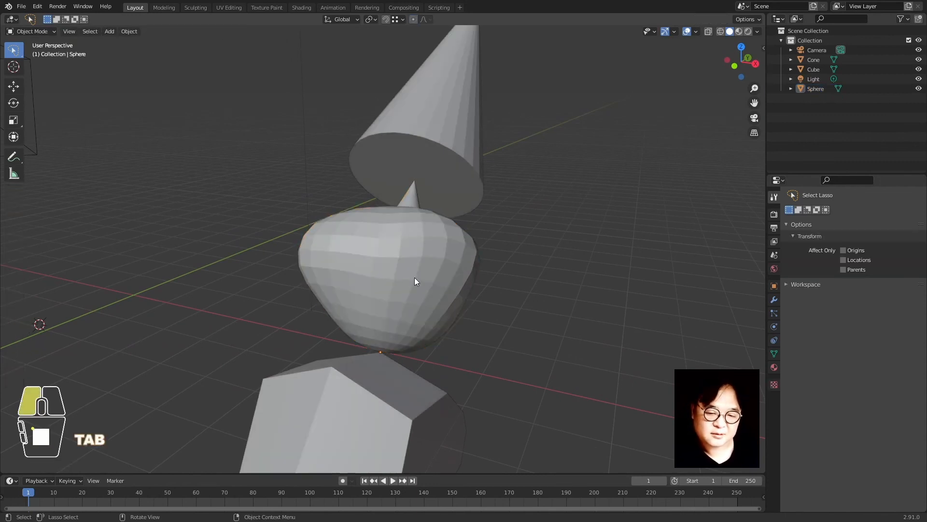
# Select the sphere and try a move, cancelling it back to its place
pyautogui.click(415, 277)
pyautogui.moveTo(320, 284); pyautogui.dragTo(383, 291, button='middle')
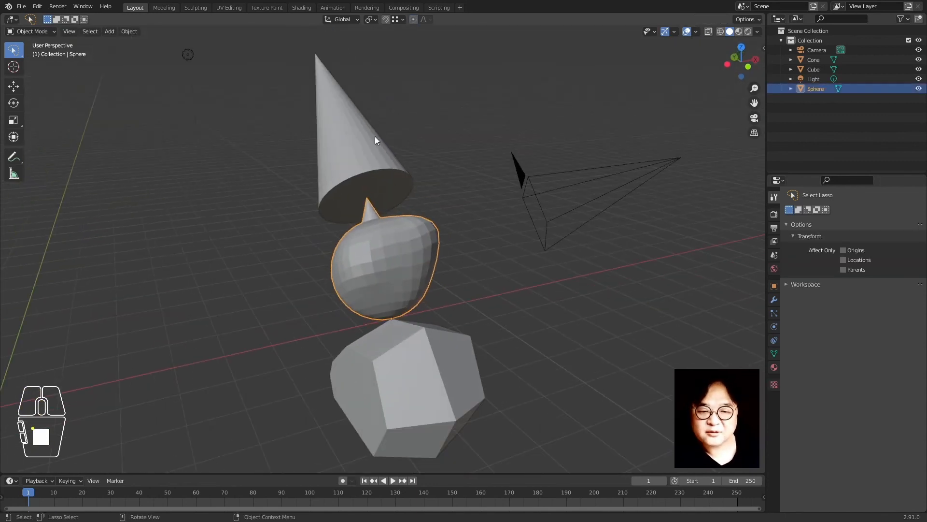
pyautogui.click(404, 75)
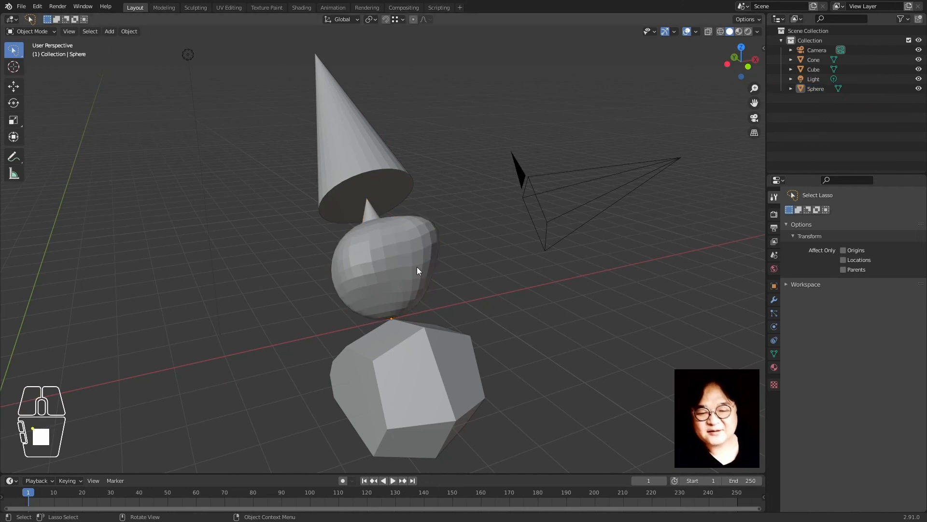
pyautogui.click(410, 280)
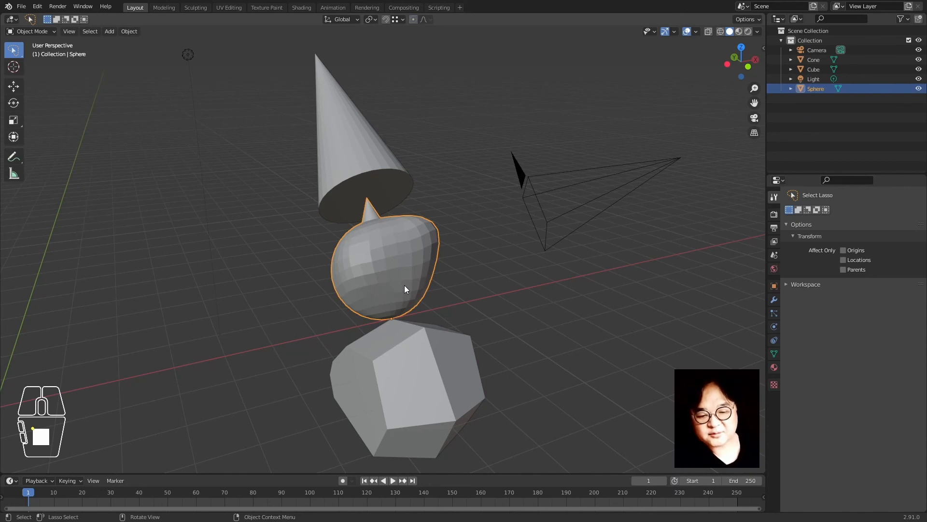
pyautogui.press('g')
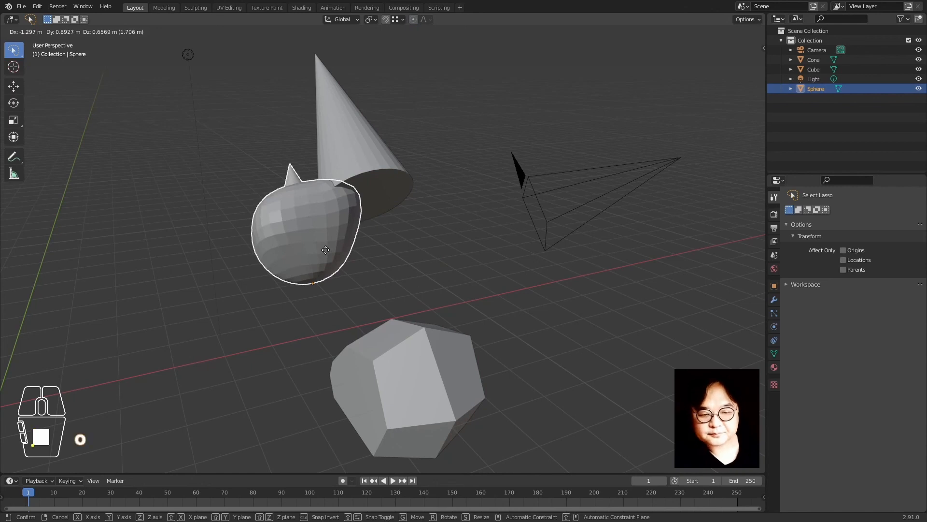
pyautogui.rightClick(323, 233)
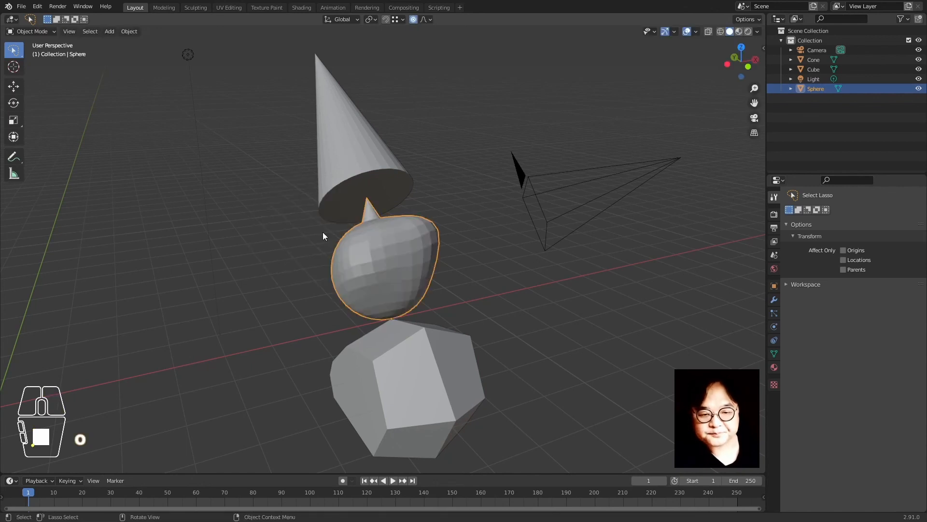
# Deform the sphere with a soft falloff move, then place it whole under the cone
pyautogui.press('g')
pyautogui.scroll(-3, 304, 242)
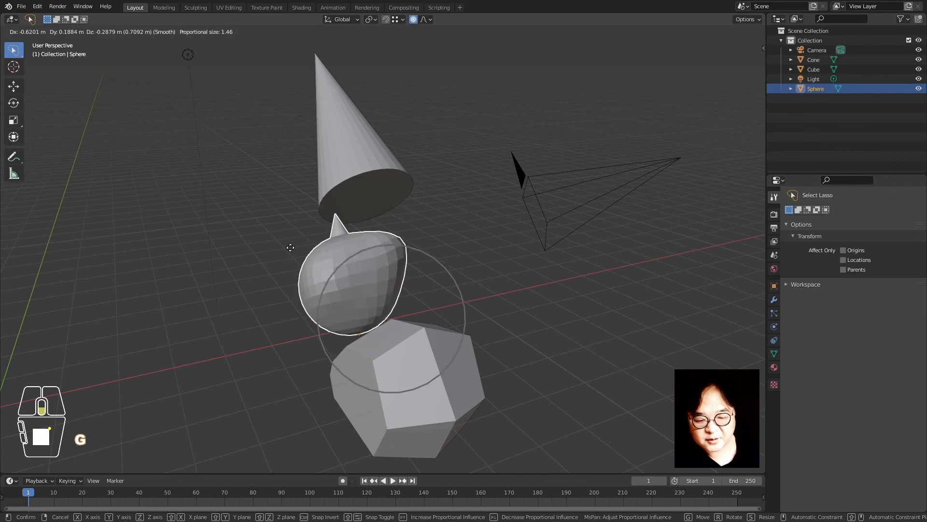
pyautogui.scroll(-10, 290, 247)
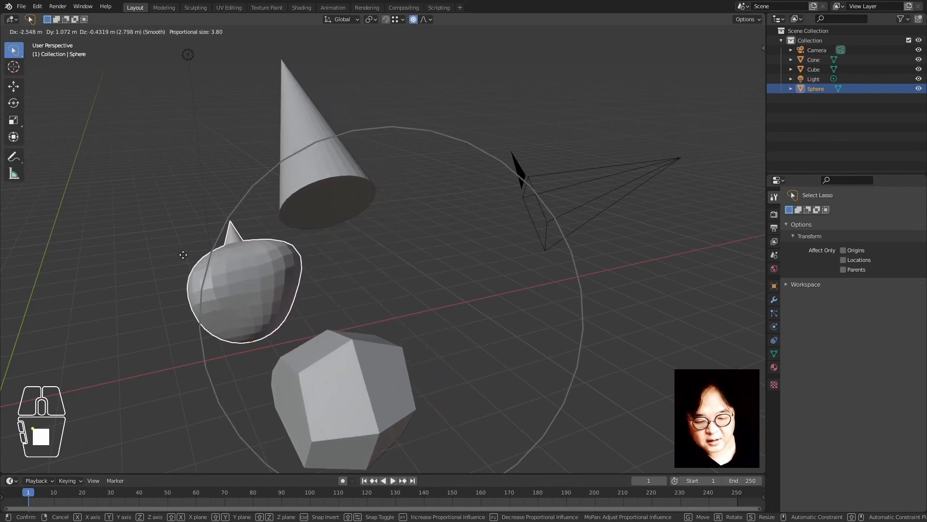
pyautogui.click(183, 254)
pyautogui.press('o')
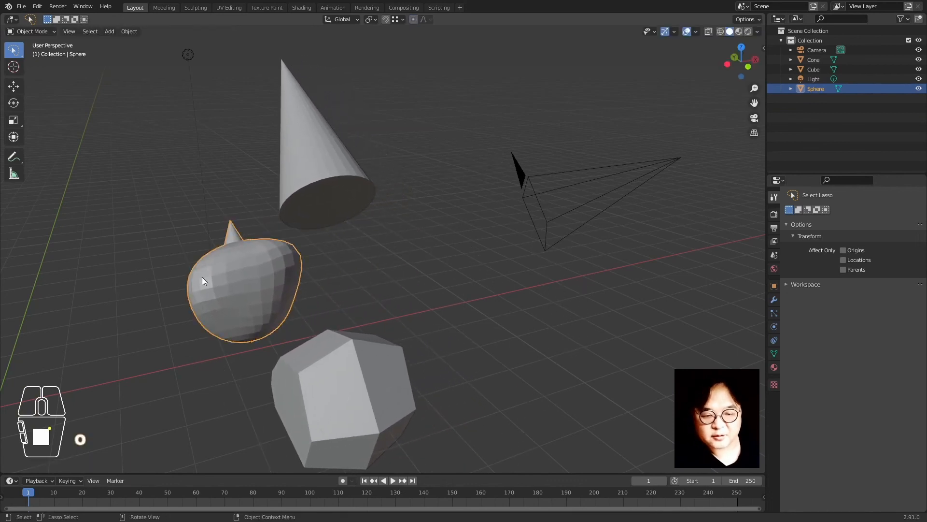
pyautogui.press('g')
pyautogui.click(343, 264)
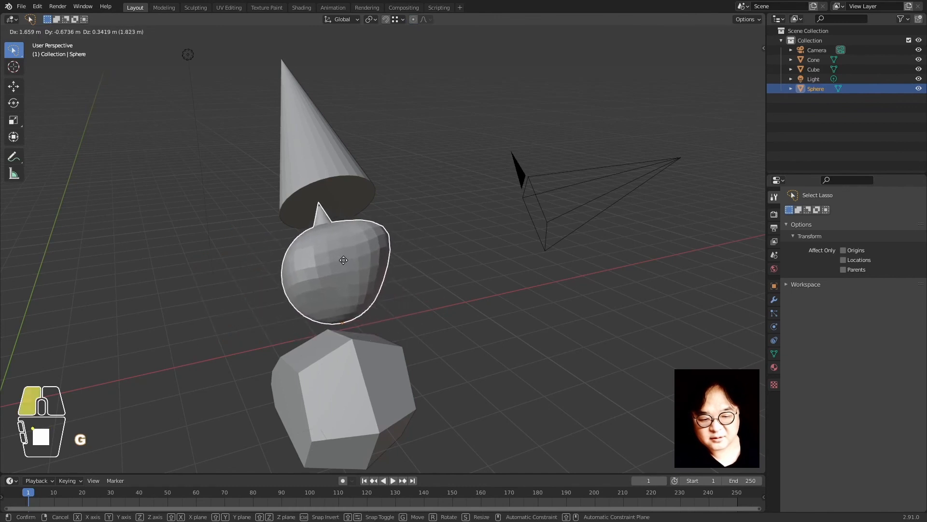
# Soft-deform the sphere twice more at proportional size 3.80, leaving it under the cone
pyautogui.press('o')
pyautogui.press('g')
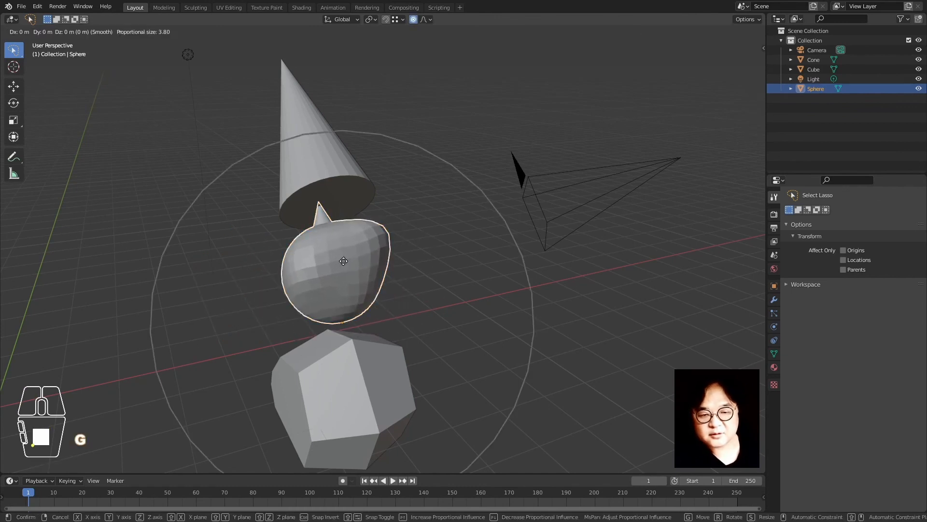
pyautogui.click(500, 248)
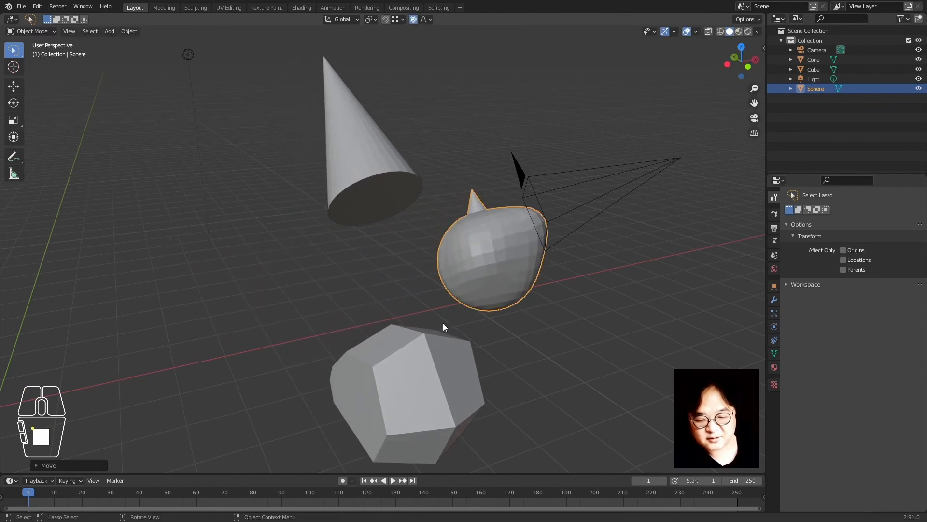
pyautogui.scroll(-5, 442, 323)
pyautogui.moveTo(471, 238); pyautogui.dragTo(407, 288, button='middle')
pyautogui.press('g')
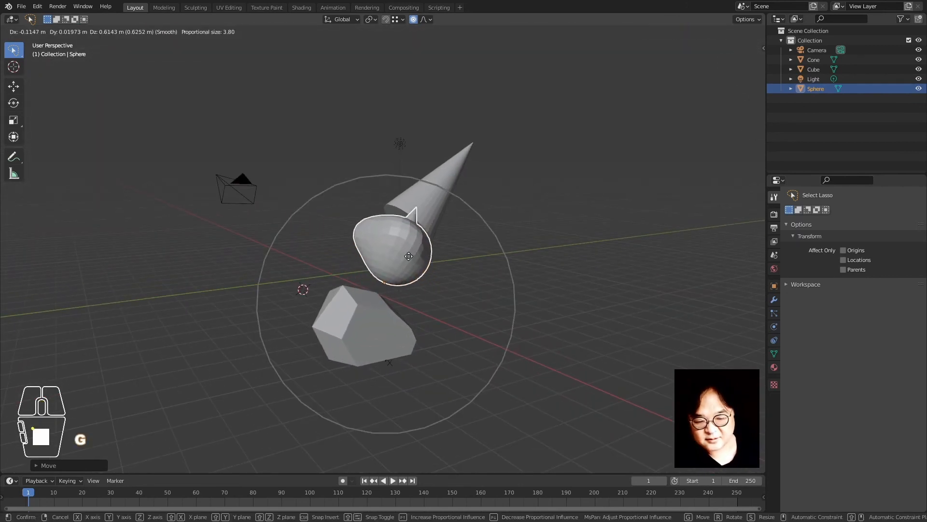
pyautogui.click(399, 274)
pyautogui.click(491, 289)
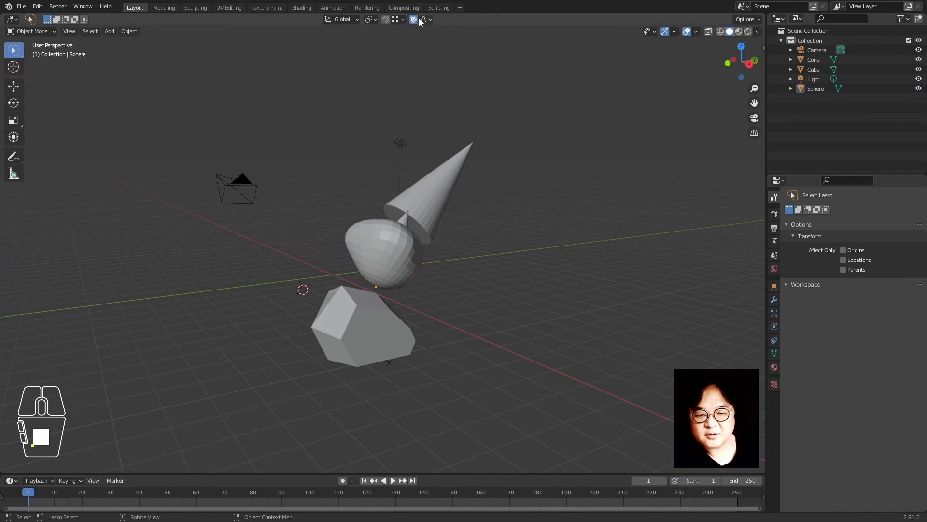
# Disable proportional editing, then select the cube, sphere and cone from a new angle
pyautogui.click(413, 22)
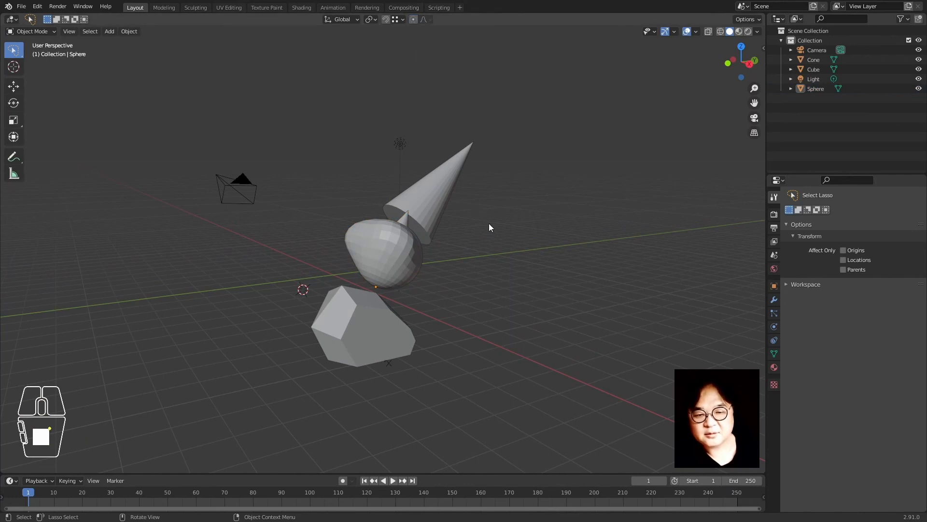
pyautogui.moveTo(482, 262); pyautogui.dragTo(361, 352, button='middle')
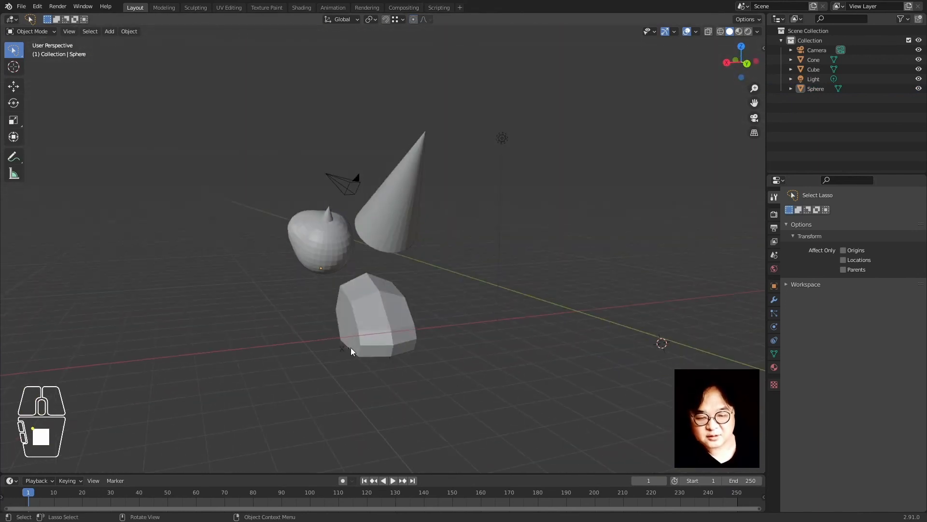
pyautogui.click(351, 347)
pyautogui.keyDown('shift'); pyautogui.click(330, 258); pyautogui.keyUp('shift')
pyautogui.keyDown('shift'); pyautogui.click(395, 217); pyautogui.keyUp('shift')
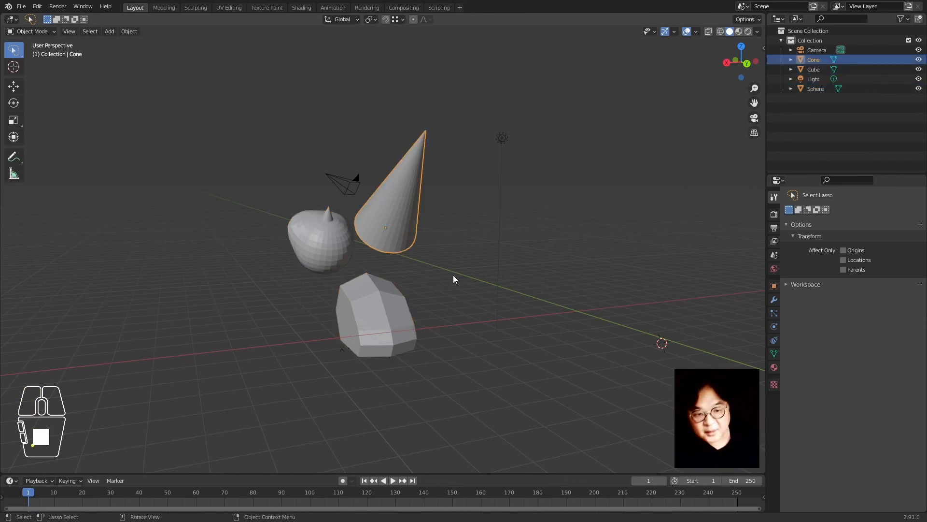
pyautogui.click(440, 422)
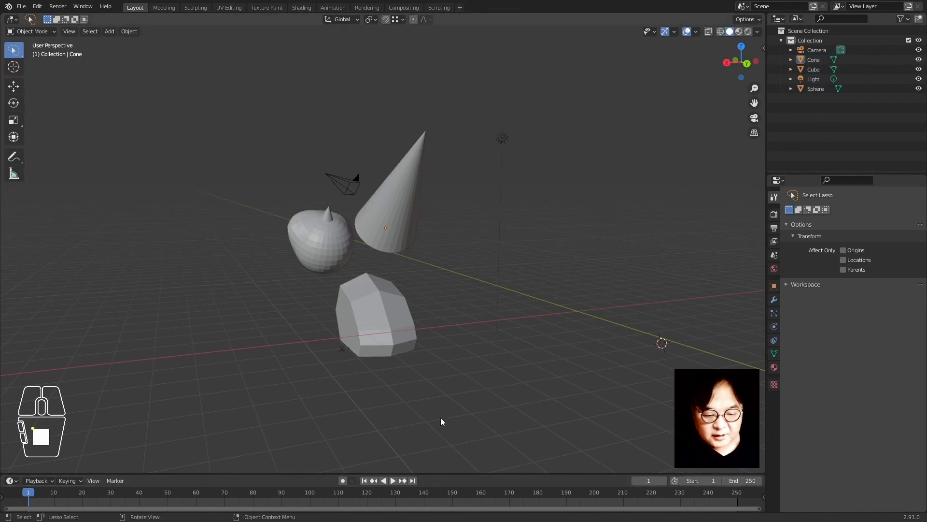
pyautogui.moveTo(398, 312)
pyautogui.mouseDown(button='middle')
pyautogui.moveTo(430, 322)
pyautogui.moveTo(381, 310)
pyautogui.mouseUp(button='middle')
pyautogui.click(382, 317)
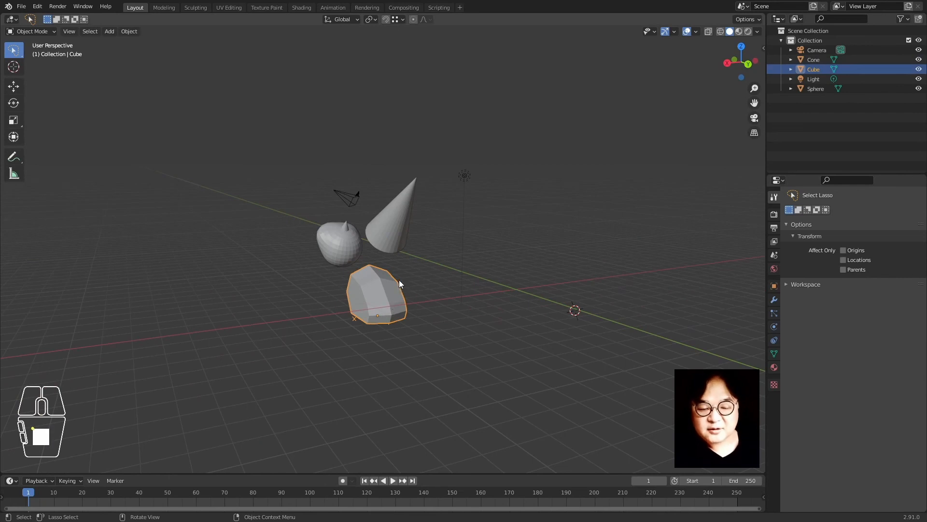
pyautogui.hotkey('shift', 'd')
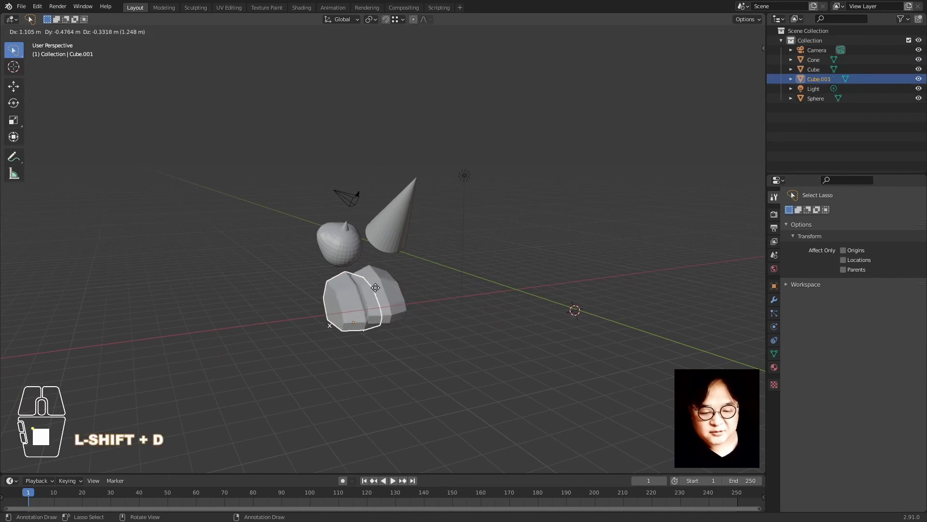
pyautogui.click(319, 285)
pyautogui.click(345, 254)
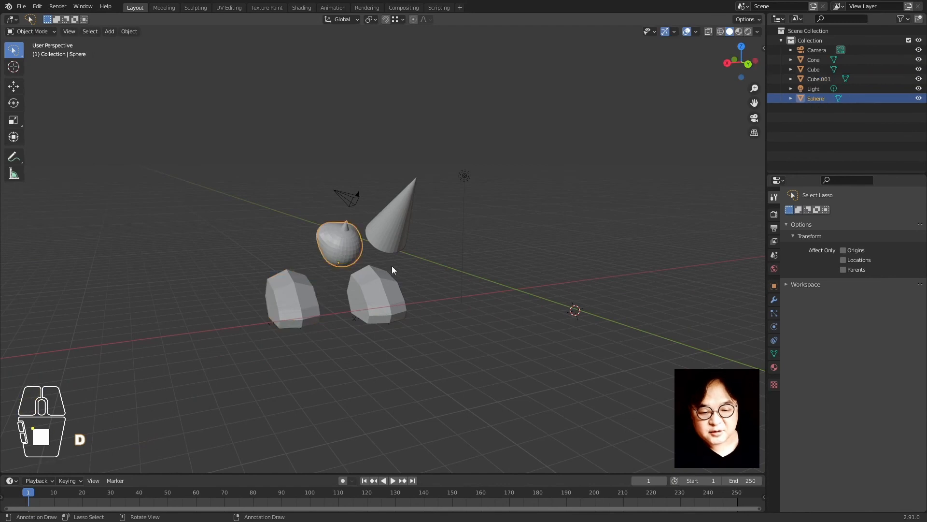
pyautogui.hotkey('shift', 'd')
pyautogui.click(372, 242)
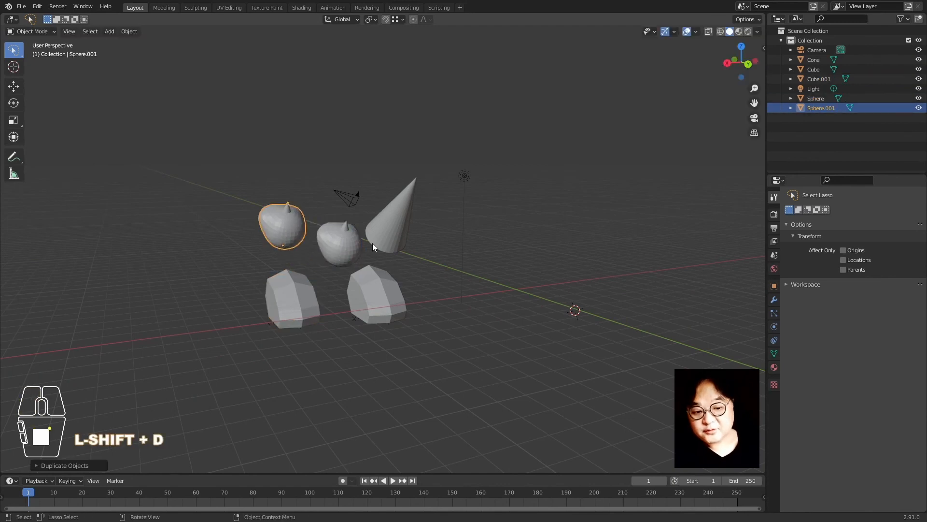
pyautogui.click(230, 179)
pyautogui.click(130, 31)
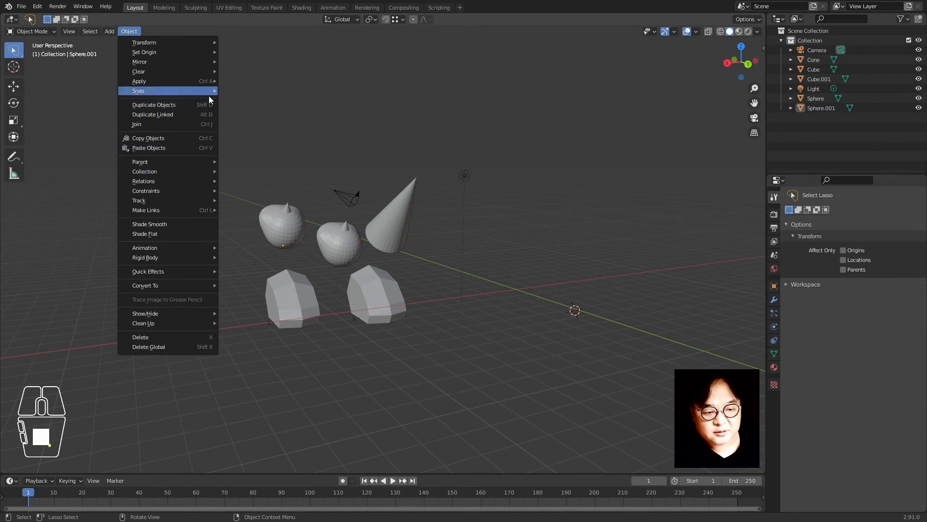
pyautogui.click(280, 239)
pyautogui.press('x')
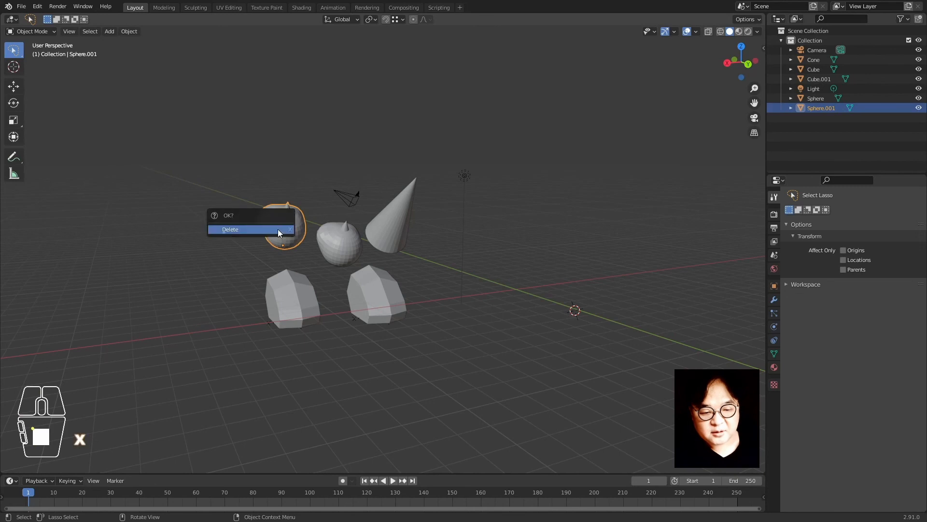
pyautogui.click(278, 229)
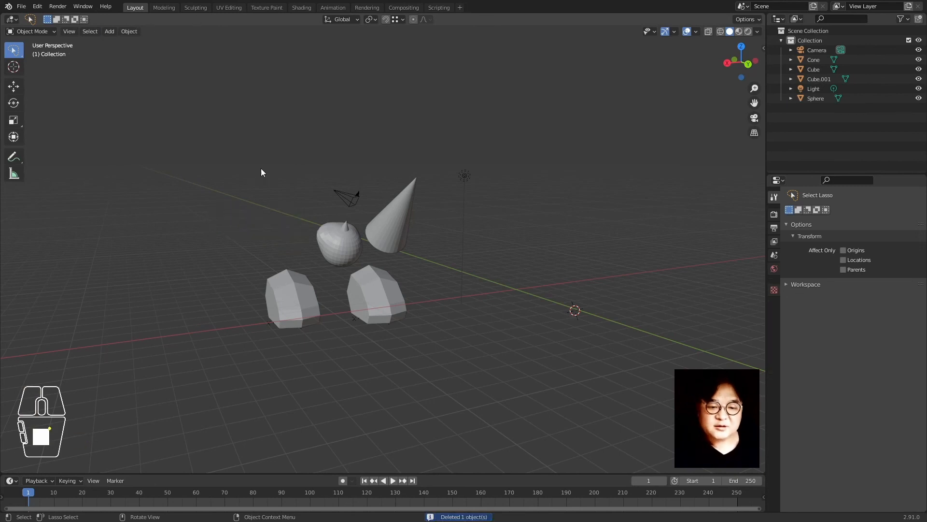
pyautogui.click(311, 319)
pyautogui.press('x')
pyautogui.click(323, 312)
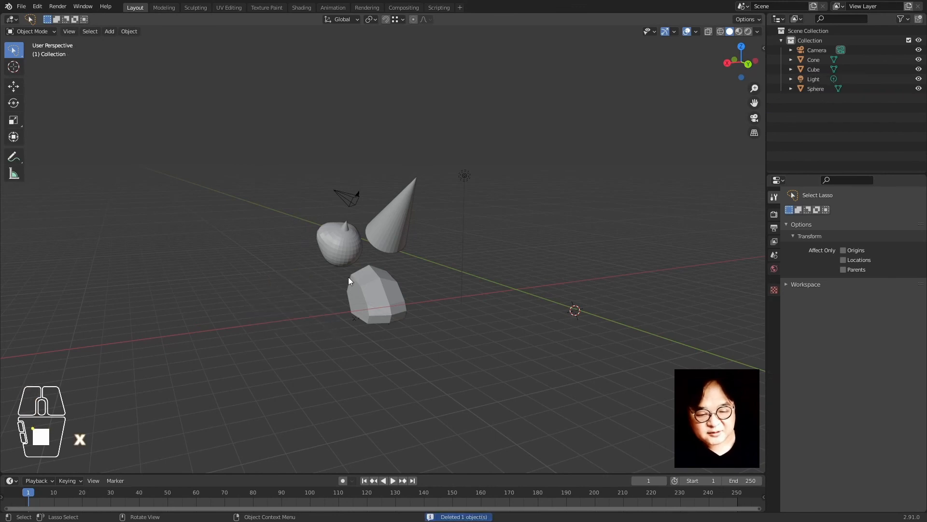
pyautogui.click(346, 271)
pyautogui.hotkey('shift', 'd')
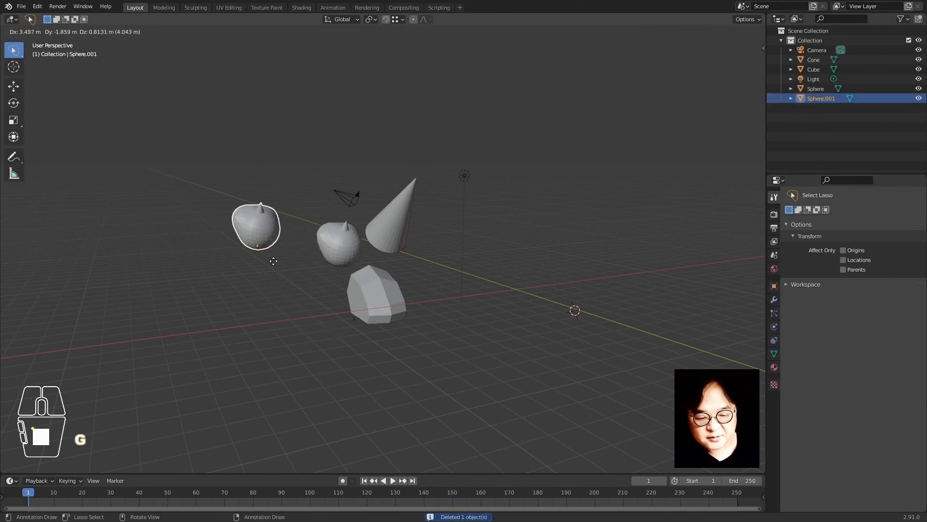
pyautogui.click(305, 267)
pyautogui.click(369, 287)
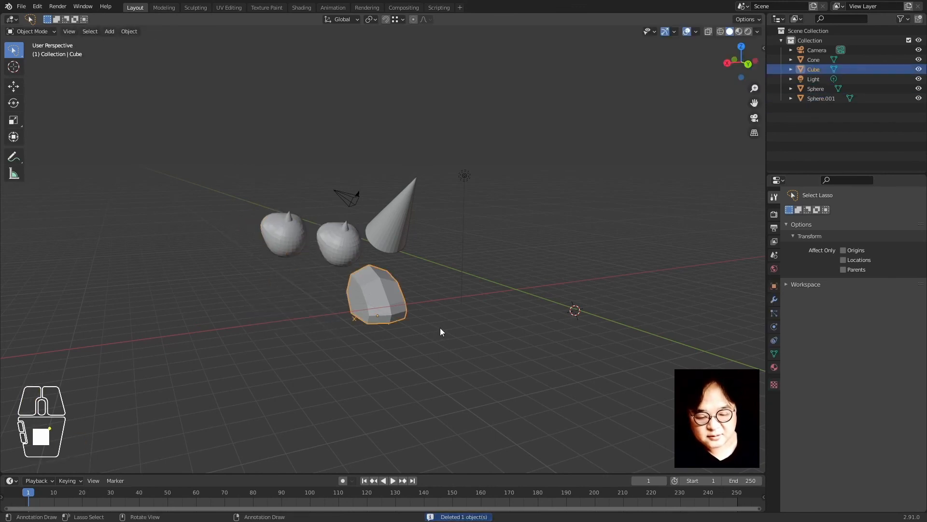
pyautogui.click(288, 229)
pyautogui.press('x')
pyautogui.click(289, 229)
pyautogui.click(286, 327)
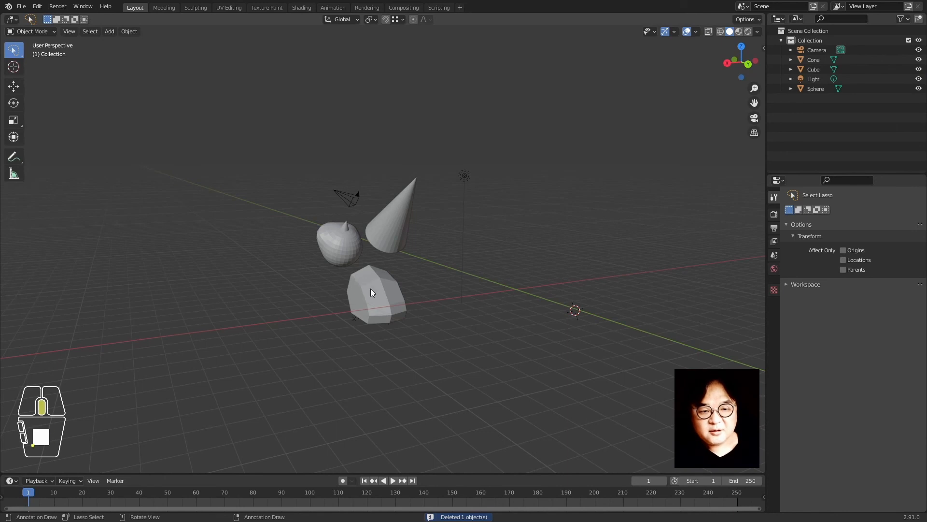
# Move the cone further up and to the right
pyautogui.scroll(3, 372, 292)
pyautogui.click(404, 247)
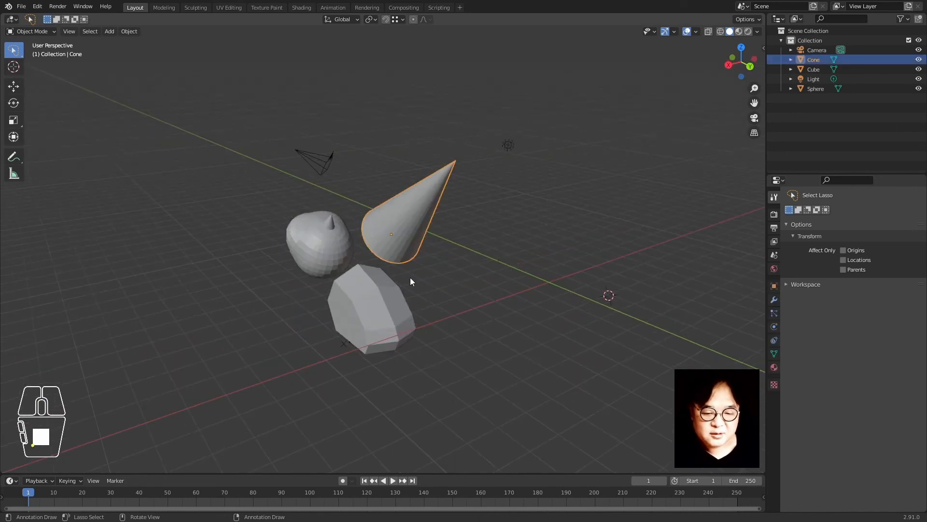
pyautogui.press('g')
pyautogui.click(468, 265)
# Move the sphere left at a fixed height, briefly checking the wireframe view
pyautogui.click(320, 252)
pyautogui.press('g')
pyautogui.hotkey('shift', 'z')
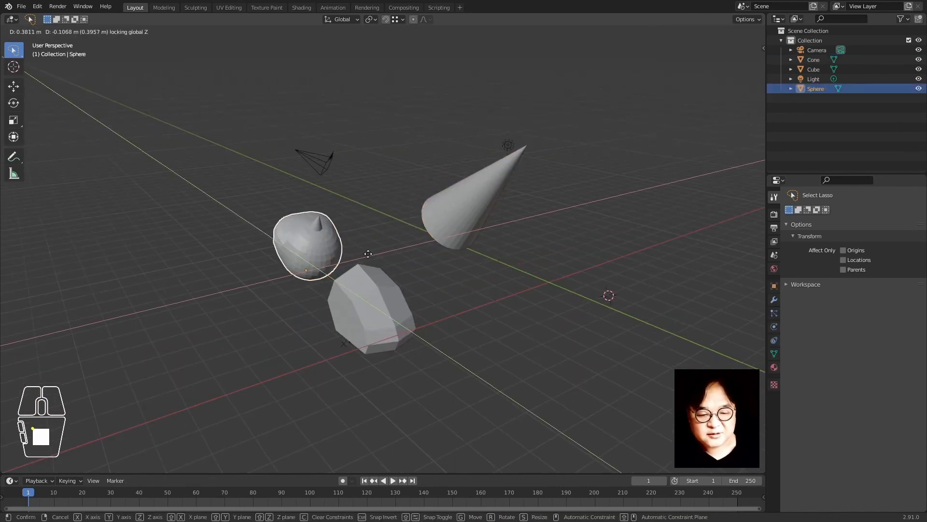
pyautogui.click(325, 245)
pyautogui.click(460, 308)
pyautogui.hotkey('shift', 'z')
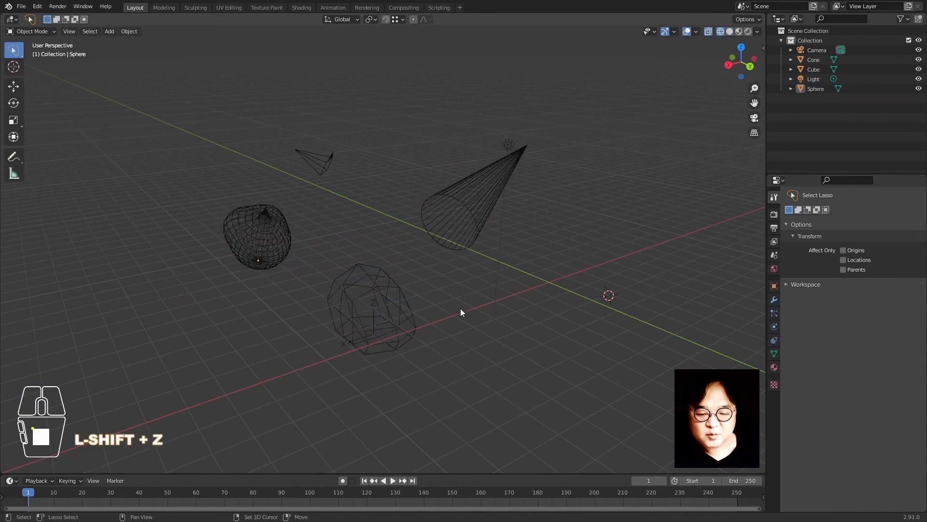
pyautogui.hotkey('shift', 'z')
# Move the cube lower down and to the left
pyautogui.click(410, 317)
pyautogui.press('g')
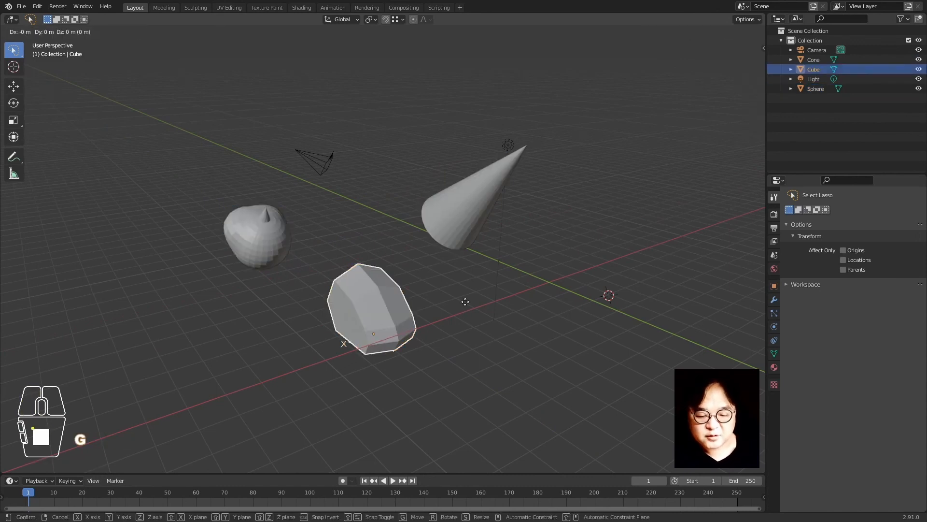
pyautogui.click(454, 353)
pyautogui.click(452, 288)
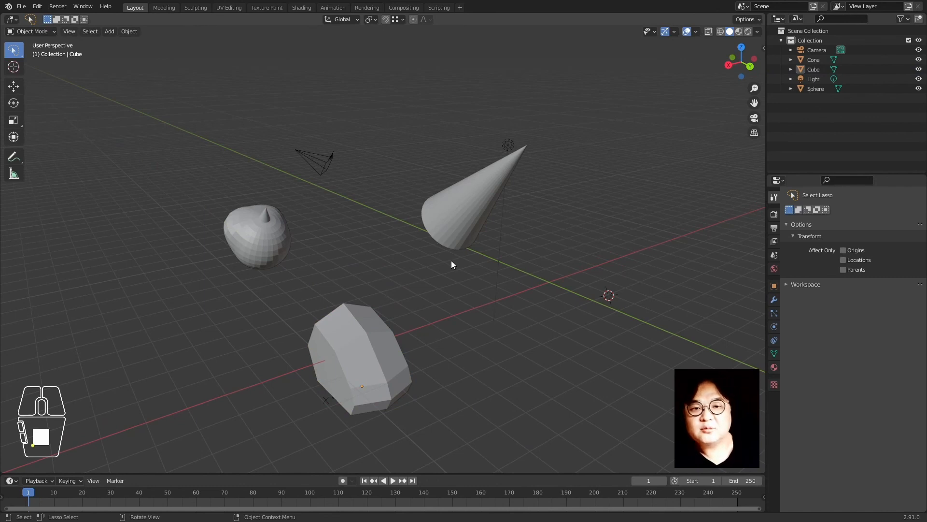
pyautogui.scroll(-3, 436, 292)
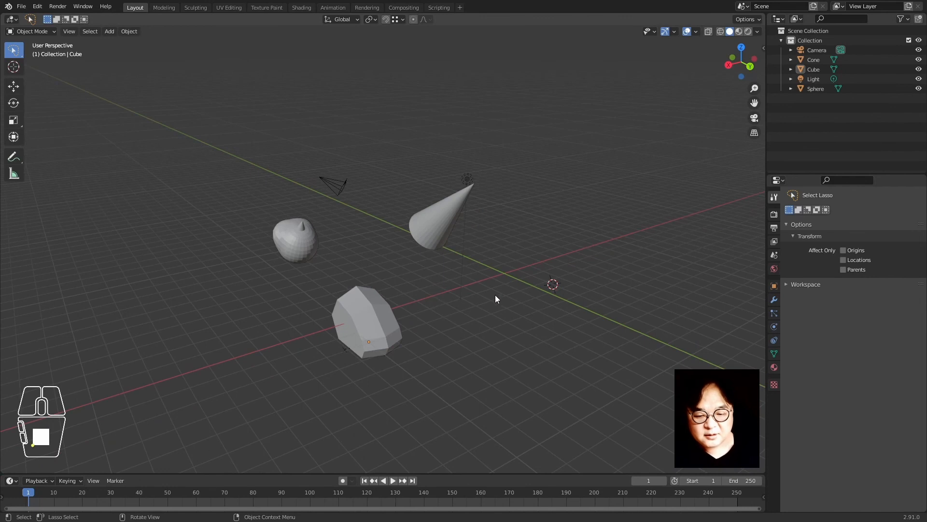
pyautogui.hotkey('shift', 's')
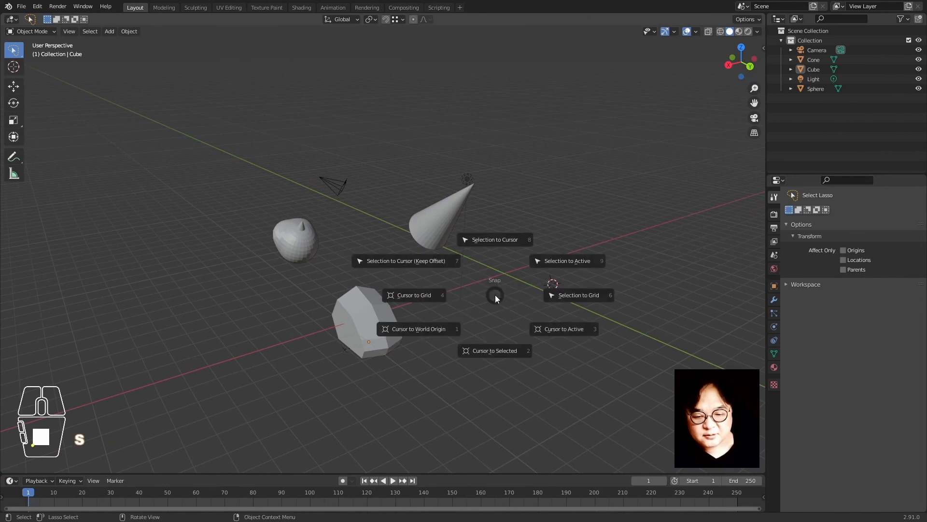
# Reset the 3D cursor to the world origin and move cone, cube and sphere together flat toward it
pyautogui.click(416, 335)
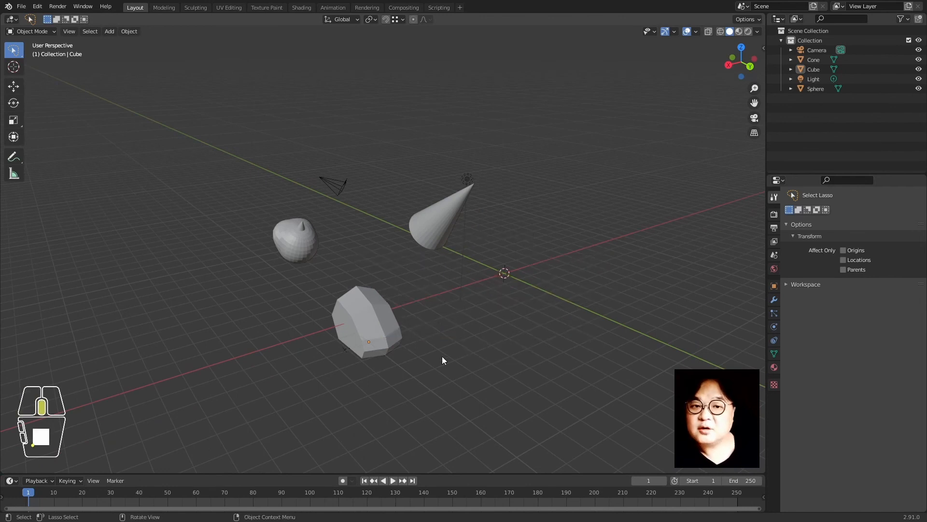
pyautogui.moveTo(443, 360); pyautogui.dragTo(402, 342, button='middle')
pyautogui.click(397, 264)
pyautogui.keyDown('shift'); pyautogui.click(344, 309); pyautogui.keyUp('shift')
pyautogui.keyDown('shift'); pyautogui.click(309, 227); pyautogui.keyUp('shift')
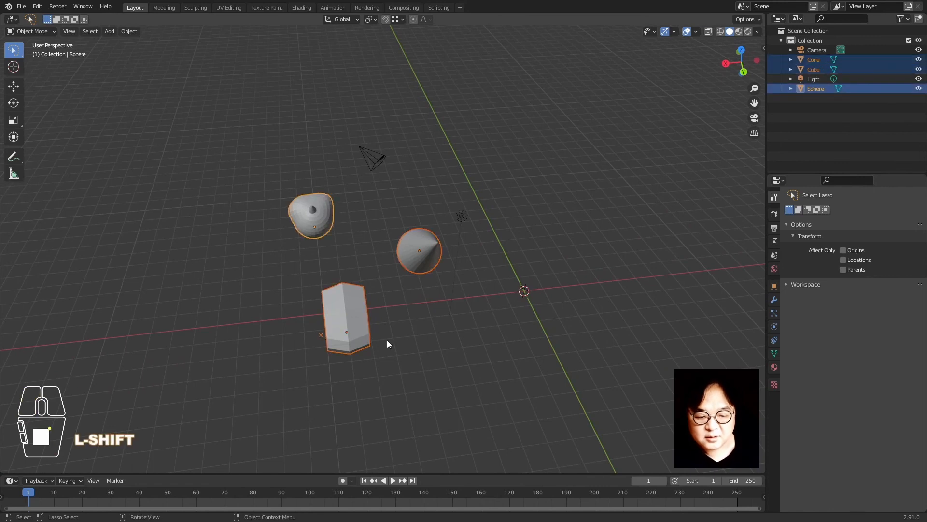
pyautogui.press('g')
pyautogui.hotkey('shift', 'z')
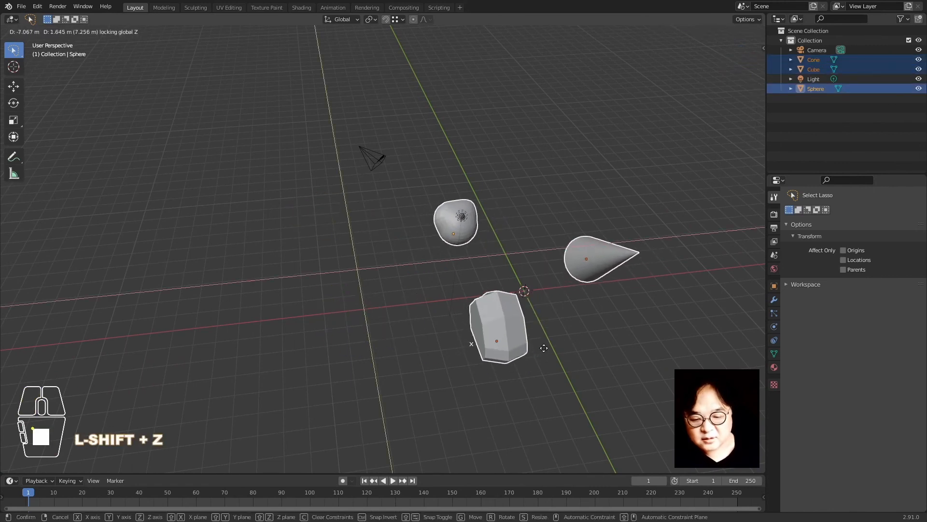
pyautogui.click(545, 348)
# Bring up the Shift+A Add menu's list of meshes
pyautogui.moveTo(550, 286); pyautogui.dragTo(412, 251, button='middle')
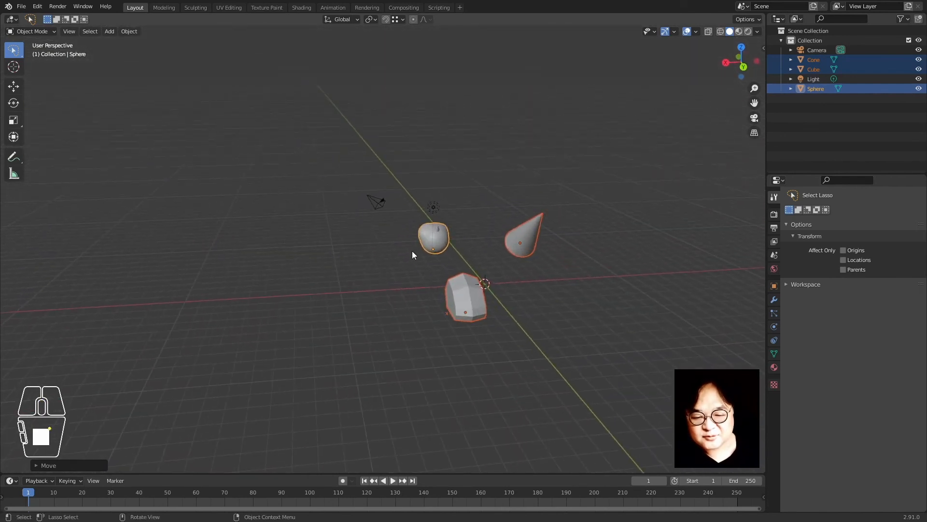
pyautogui.moveTo(505, 258); pyautogui.dragTo(518, 284, button='middle')
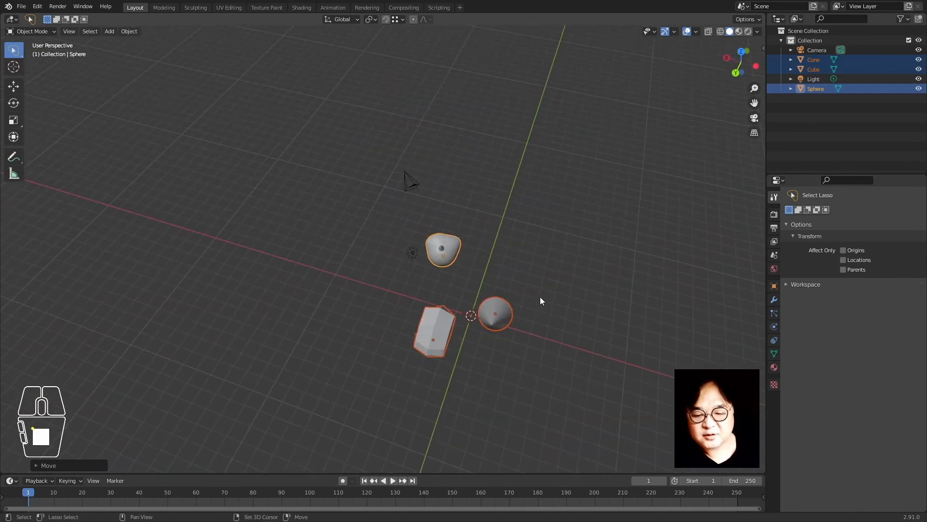
pyautogui.hotkey('shift', 'a')
# Add a plane mesh and scale it up into a large ground plane under the objects
pyautogui.moveTo(546, 287)
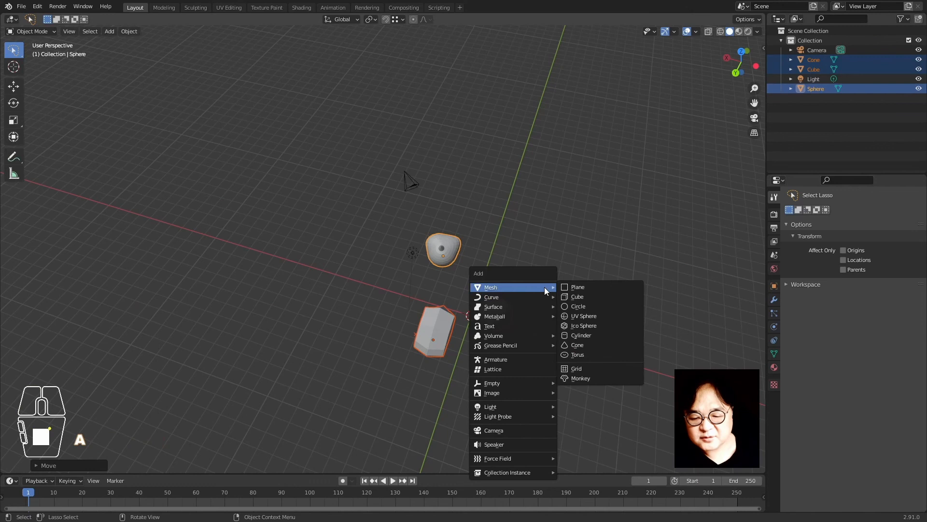
pyautogui.click(581, 288)
pyautogui.press('s')
pyautogui.click(469, 261)
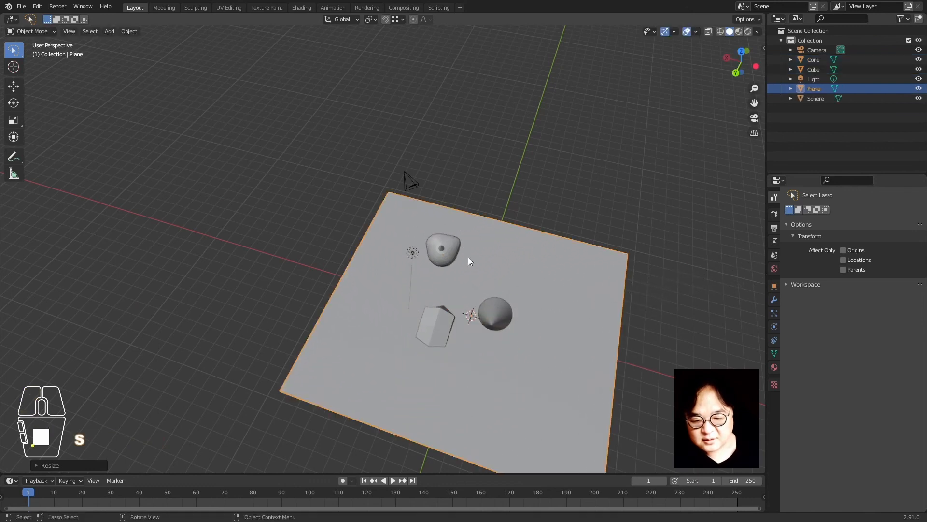
pyautogui.moveTo(467, 276); pyautogui.dragTo(380, 291, button='middle')
pyautogui.scroll(1, 349, 270)
# Move the cone further right and the cube lower-right across the plane, keeping their heights
pyautogui.click(421, 245)
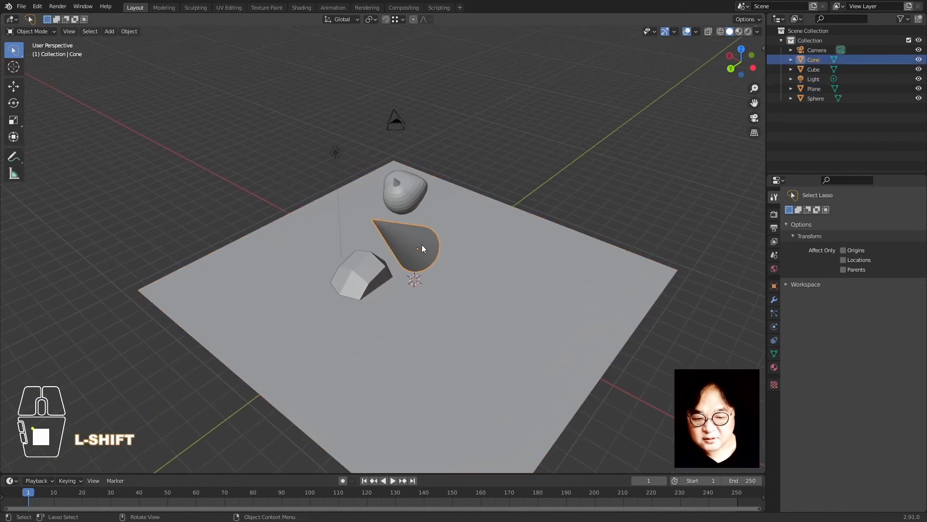
pyautogui.press('g')
pyautogui.click(568, 293)
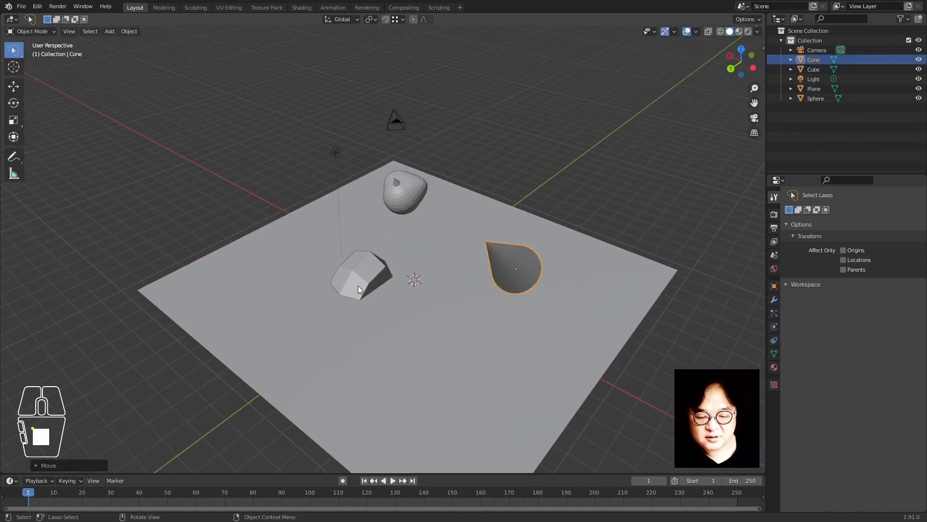
pyautogui.click(361, 289)
pyautogui.press('g')
pyautogui.press('z')
pyautogui.click(458, 265)
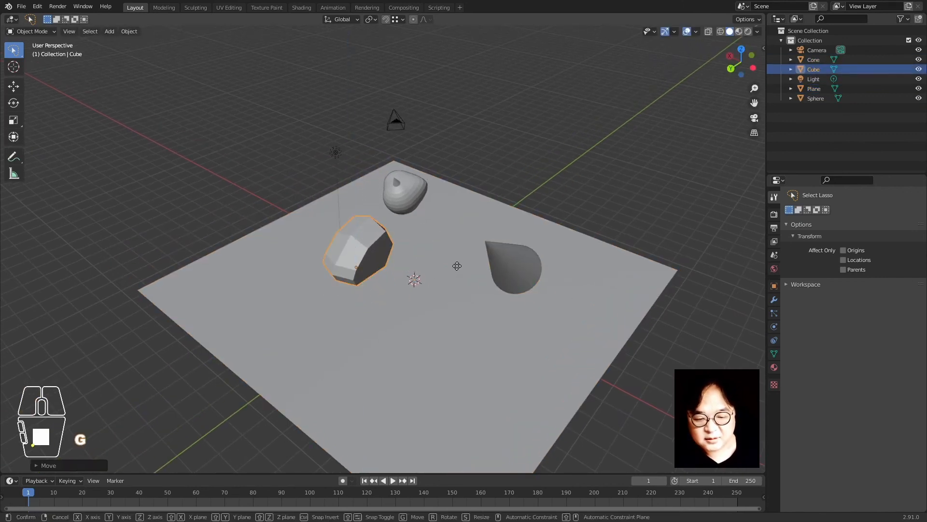
pyautogui.press('g')
pyautogui.hotkey('shift', 'z')
pyautogui.click(481, 325)
# Reposition the sphere over the plane and switch the viewport to Rendered shading with shadows
pyautogui.click(417, 178)
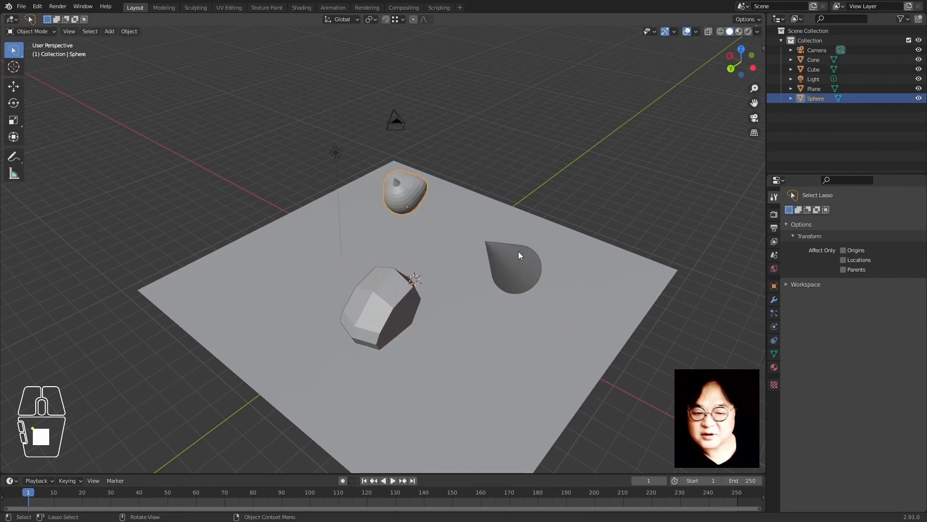
pyautogui.press('g')
pyautogui.hotkey('shift', 'z')
pyautogui.click(516, 273)
pyautogui.press('z')
pyautogui.click(492, 229)
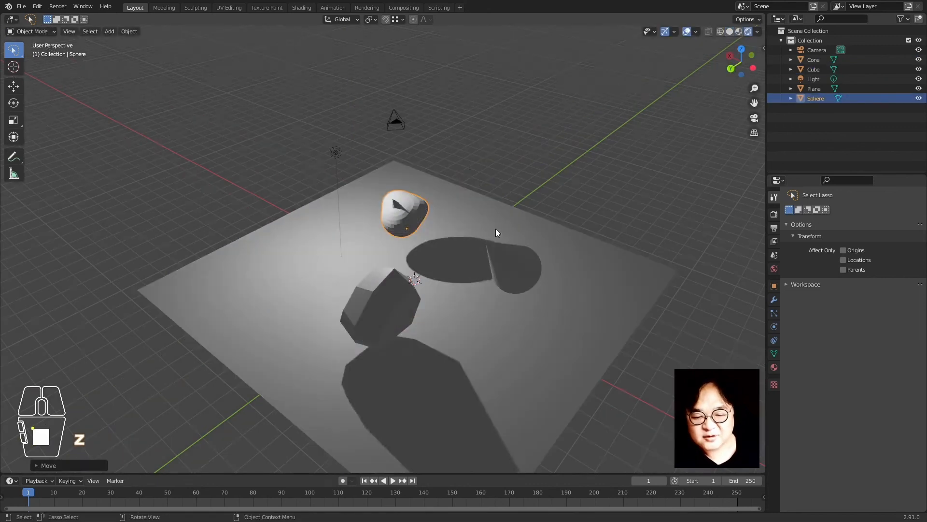
# Apply Shade Smooth to the sphere from its right-click menu
pyautogui.click(524, 132)
pyautogui.moveTo(523, 133); pyautogui.dragTo(493, 282, button='middle')
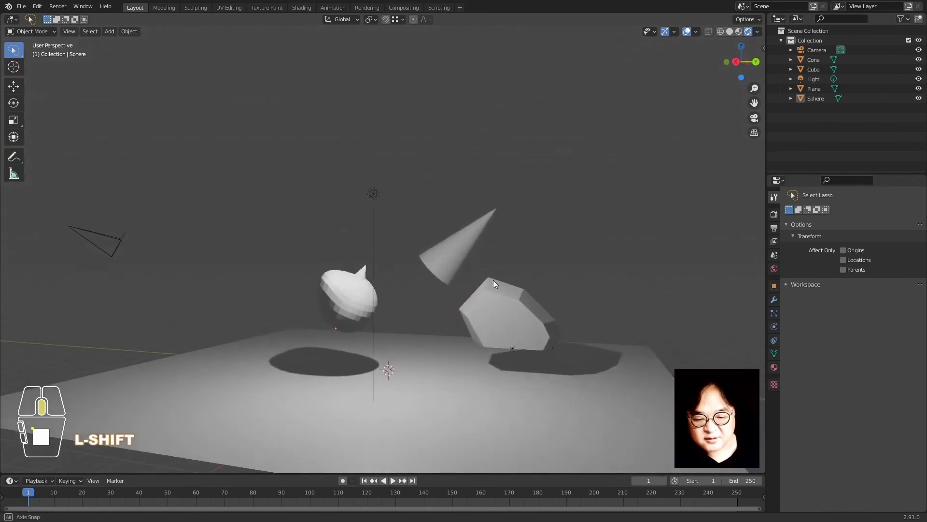
pyautogui.keyDown('shift'); pyautogui.moveTo(416, 334); pyautogui.dragTo(349, 271, button='middle'); pyautogui.keyUp('shift')
pyautogui.click(350, 270)
pyautogui.rightClick(350, 269)
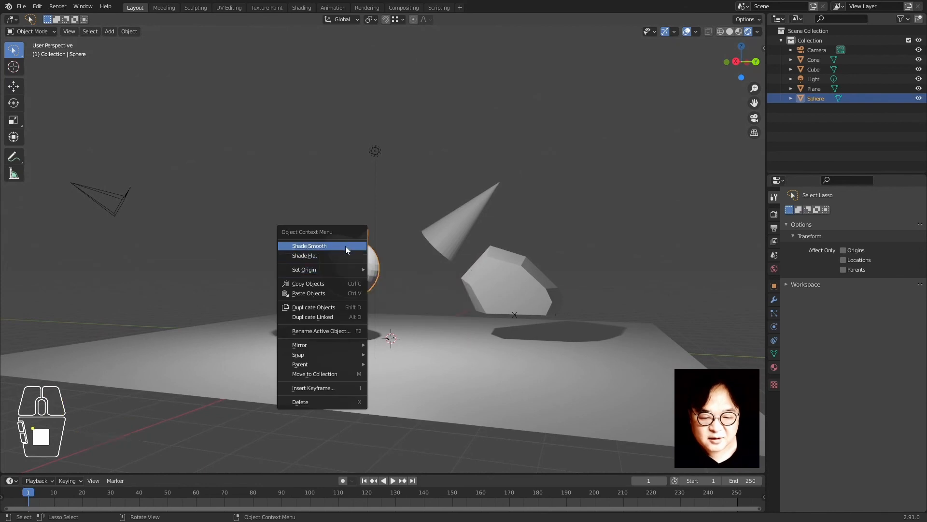
pyautogui.click(346, 245)
# Move the sphere further left over the plane, keeping its height fixed
pyautogui.click(614, 212)
pyautogui.click(363, 276)
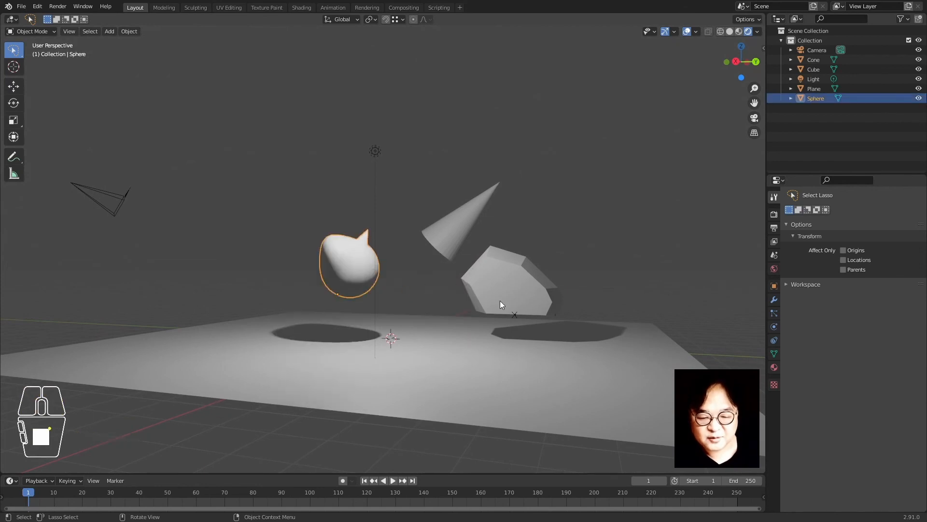
pyautogui.press('g')
pyautogui.hotkey('shift', 'z')
pyautogui.click(443, 311)
pyautogui.press('g')
pyautogui.hotkey('shift', 'z')
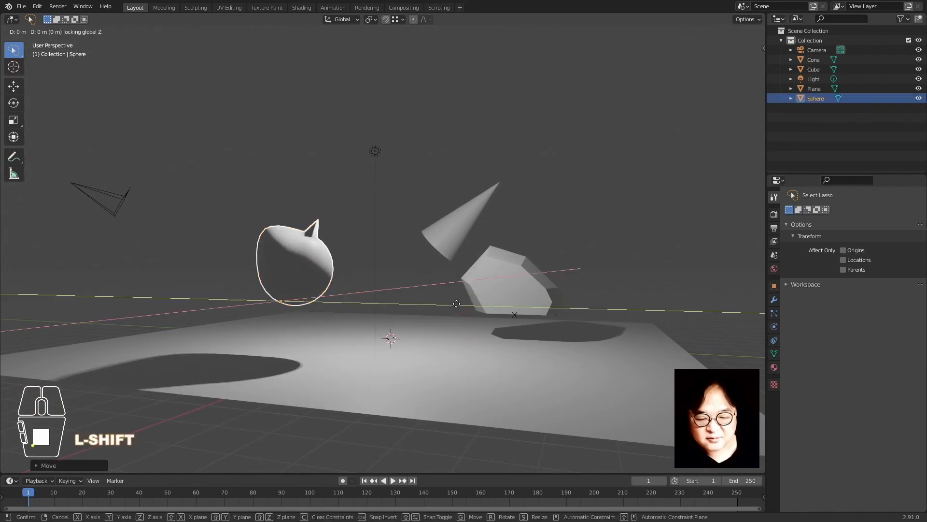
pyautogui.click(375, 170)
pyautogui.click(375, 152)
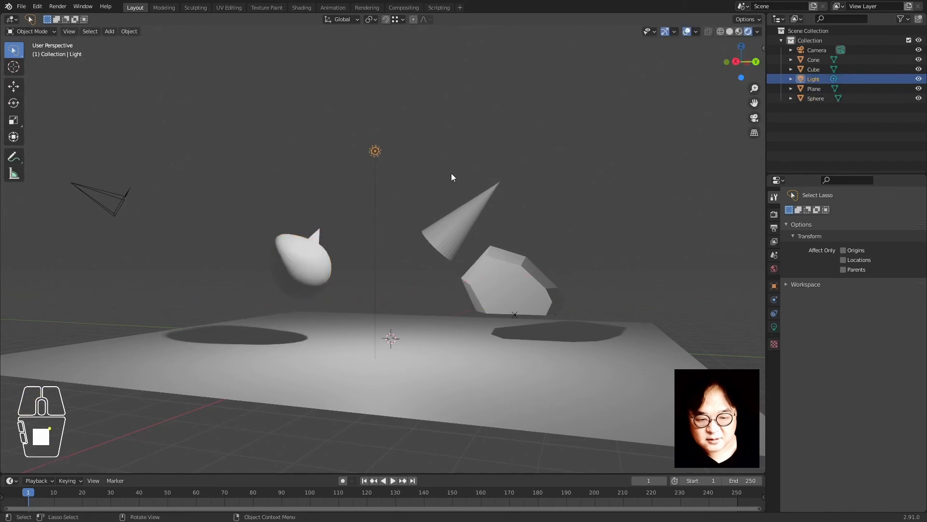
# Duplicate the point light with Shift+D and place the copy near the cone
pyautogui.moveTo(451, 178); pyautogui.dragTo(473, 309, button='middle')
pyautogui.hotkey('shift', 'z')
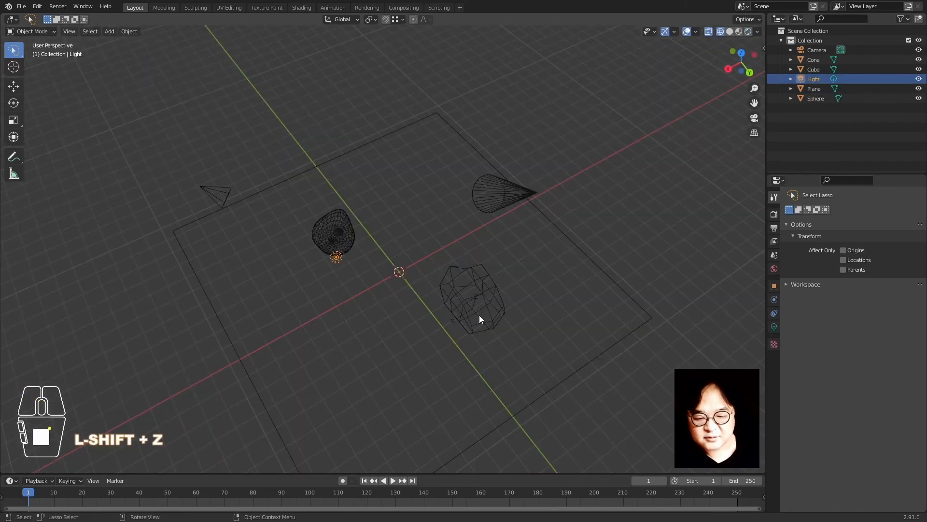
pyautogui.hotkey('shift', 'z')
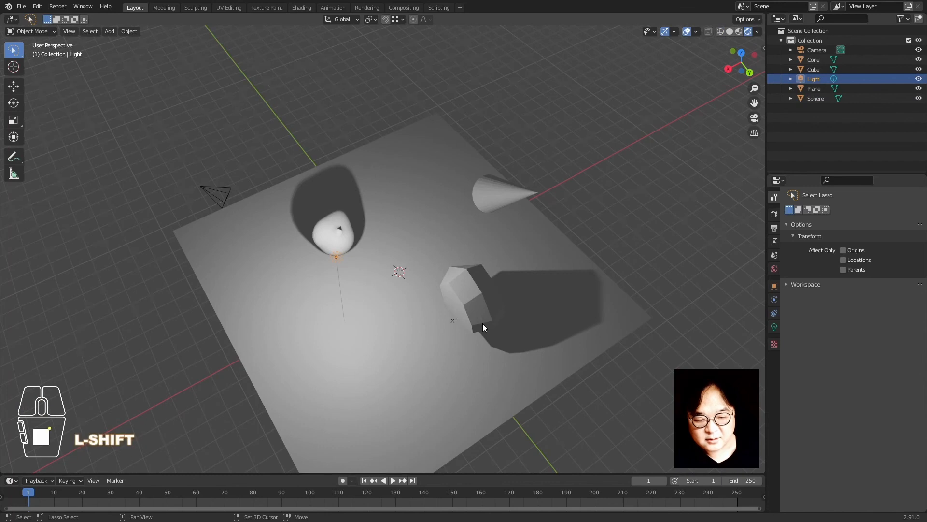
pyautogui.hotkey('shift', 'd')
pyautogui.press('g')
pyautogui.hotkey('shift', 'z')
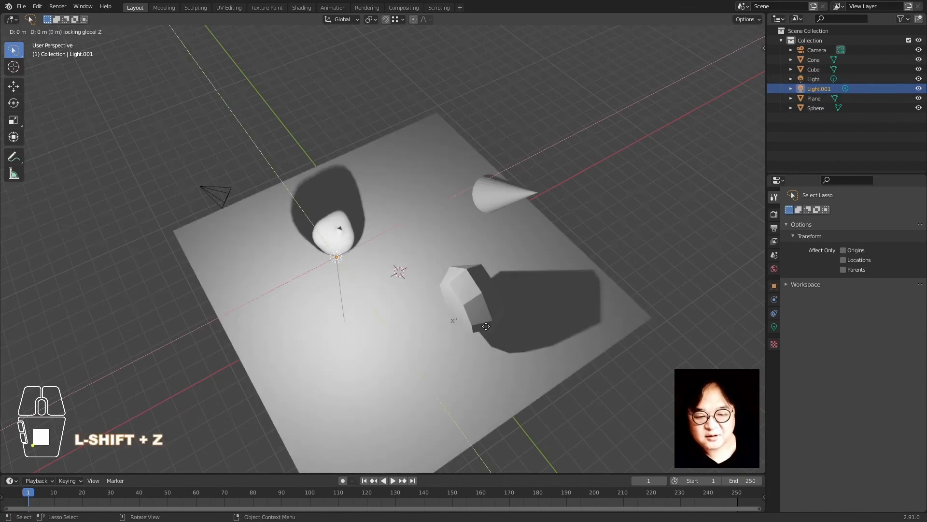
pyautogui.click(711, 338)
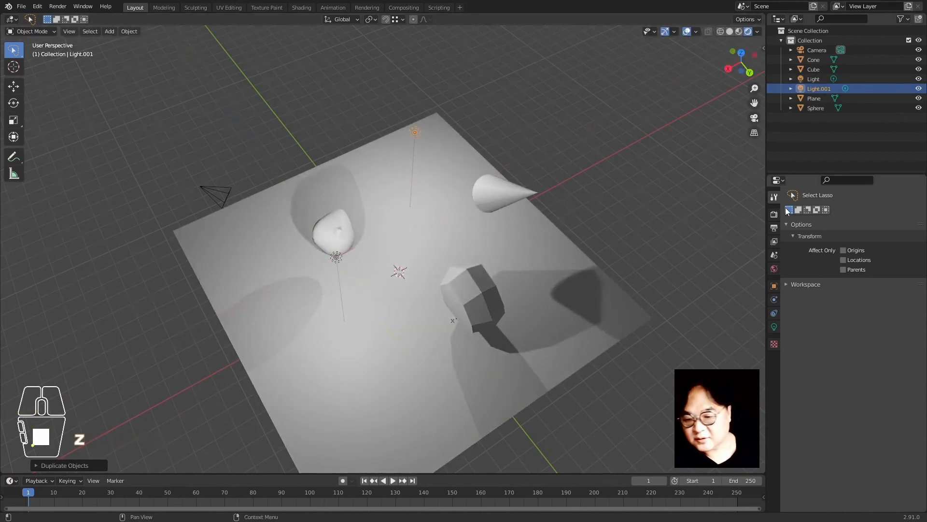
# Set the second light's Power to 300 W in its light settings
pyautogui.click(774, 328)
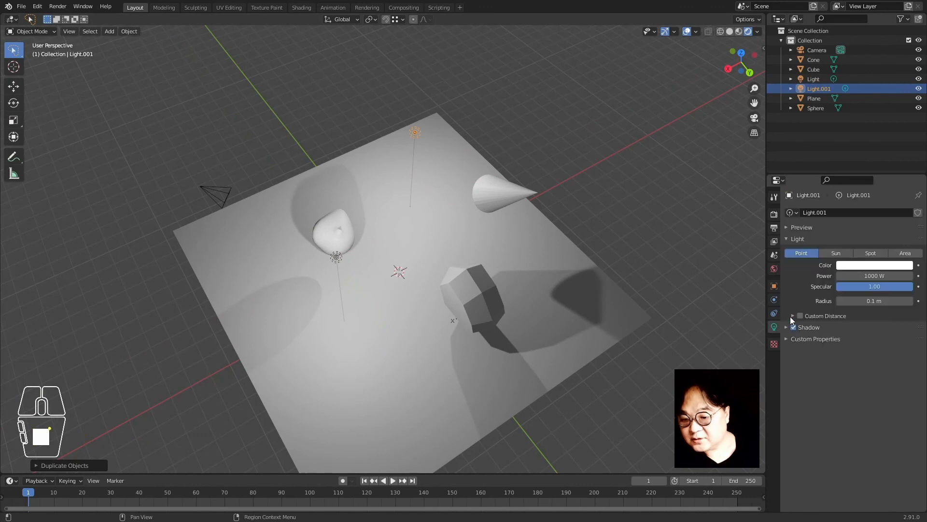
pyautogui.click(843, 276)
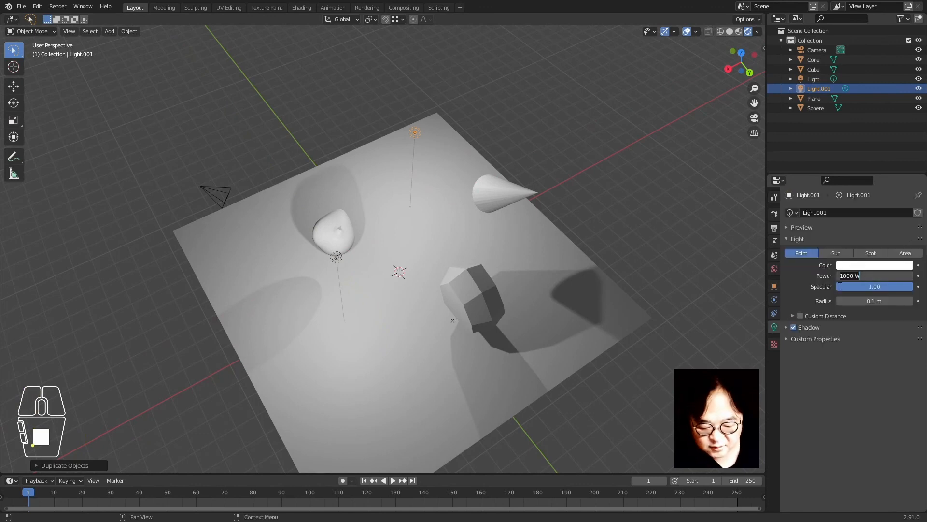
pyautogui.write('300')
pyautogui.press('Return')
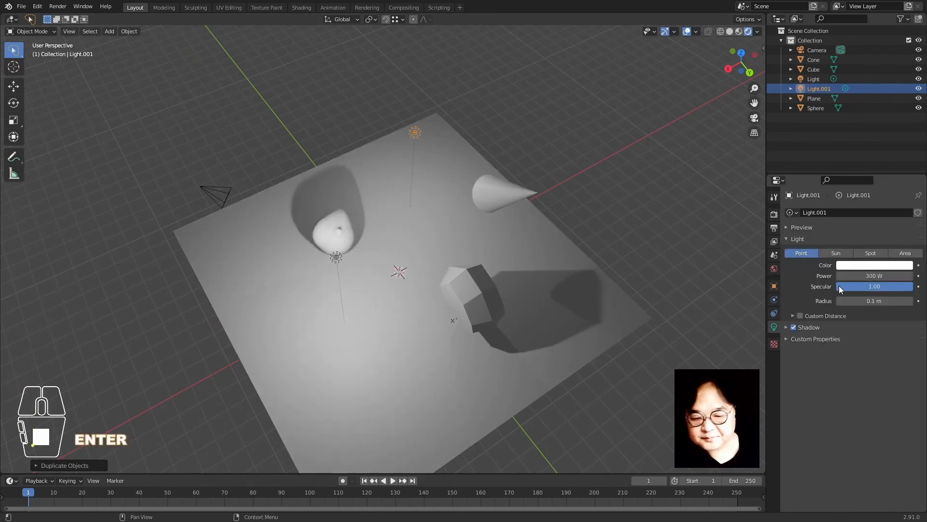
# Reposition Light.001 to the right of the cone and inspect the resulting shadows
pyautogui.click(549, 214)
pyautogui.press('g')
pyautogui.hotkey('shift', 'z')
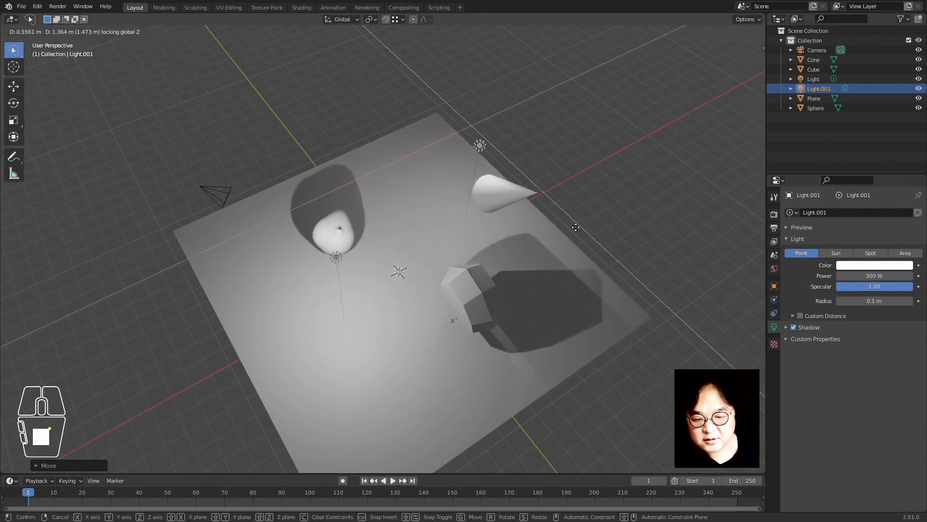
pyautogui.click(614, 236)
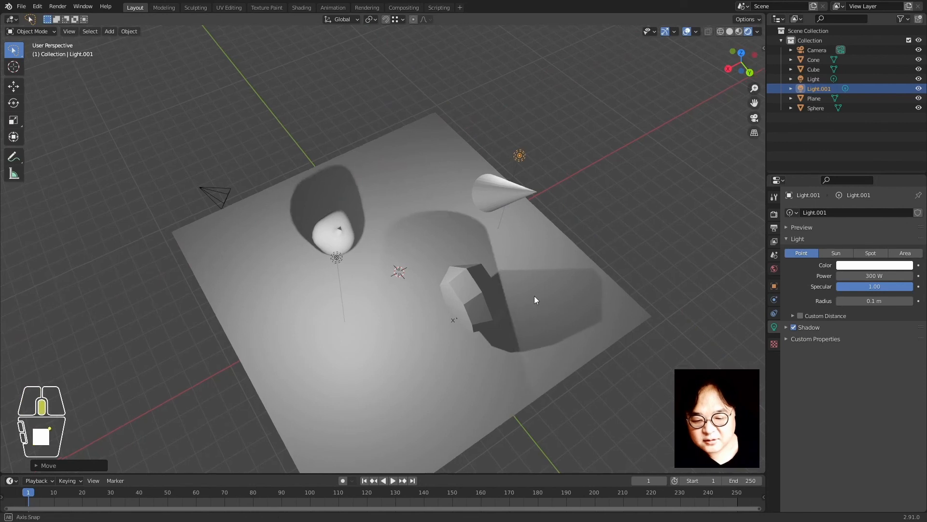
pyautogui.moveTo(535, 296); pyautogui.dragTo(569, 257, button='middle')
pyautogui.scroll(2, 569, 257)
pyautogui.click(42, 236)
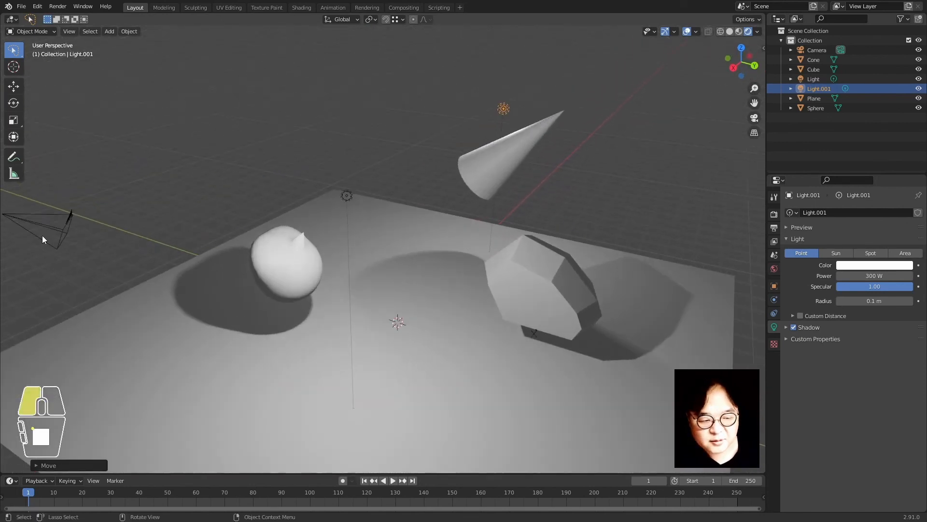
pyautogui.click(523, 150)
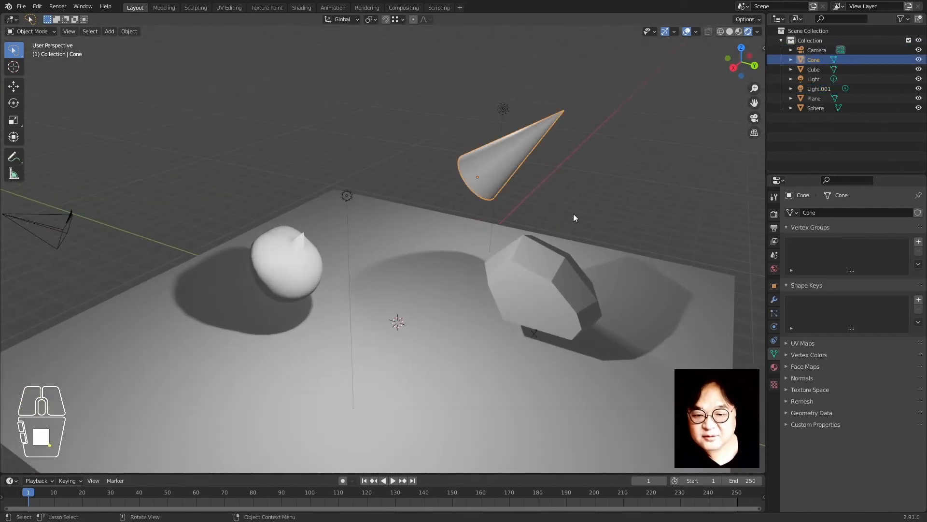
pyautogui.moveTo(572, 213); pyautogui.dragTo(539, 228, button='middle')
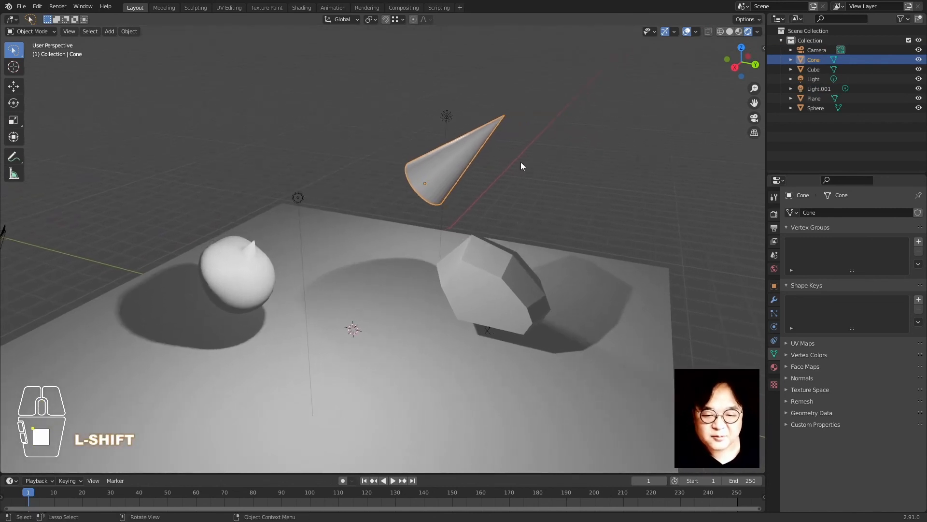
pyautogui.click(538, 164)
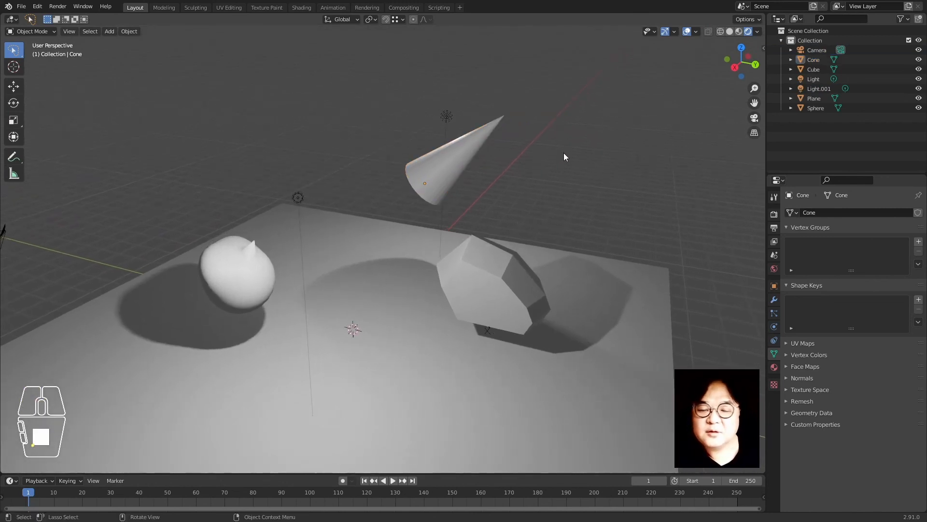